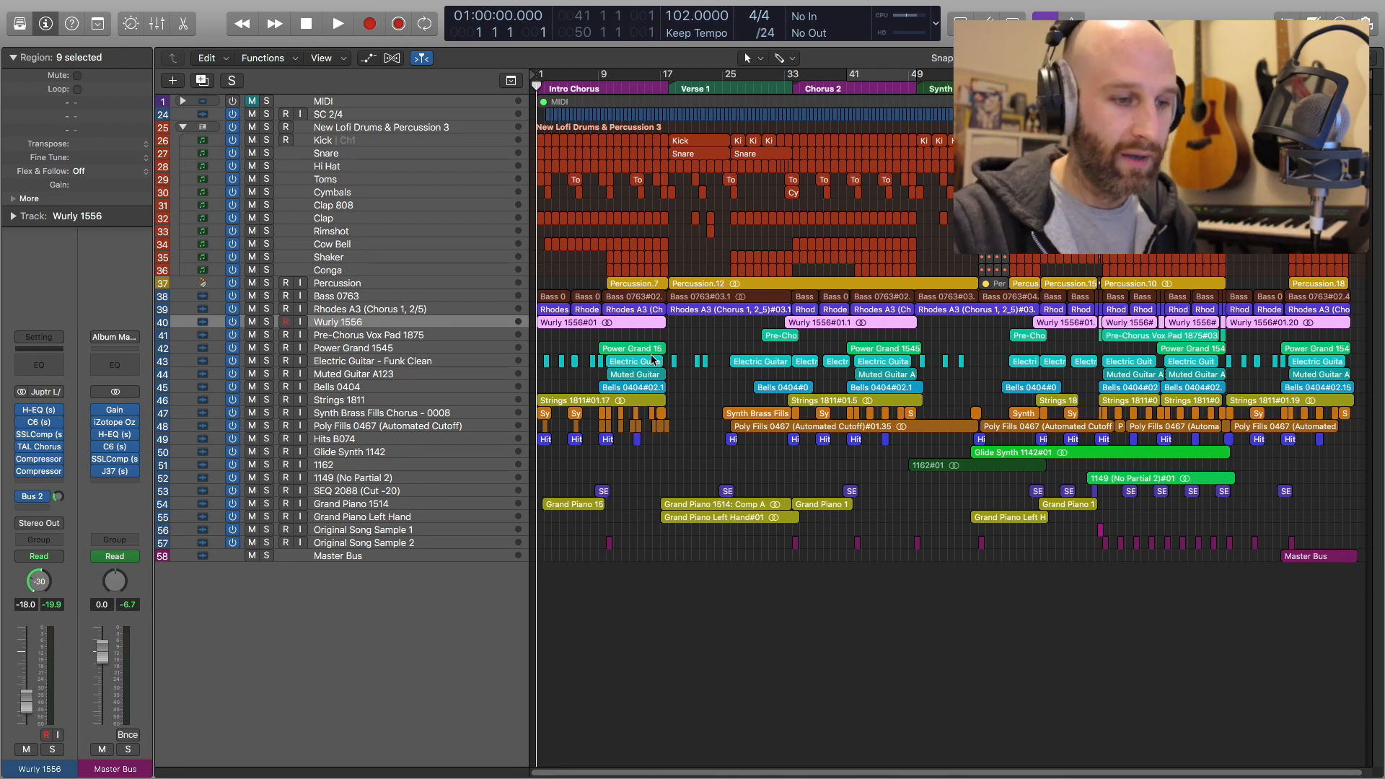
- Enlarge the arrangement around the Intro Chorus and play its opening bars
{"action": "key", "text": "super+Right"}
{"action": "key", "text": "super+Right"}
{"action": "key", "text": "super+Right"}
{"action": "key", "text": "super+Right"}
{"action": "key", "text": "super+Right"}
{"action": "key", "text": "super+Right"}
{"action": "key", "text": "super+Right"}
{"action": "key", "text": "super+Right"}
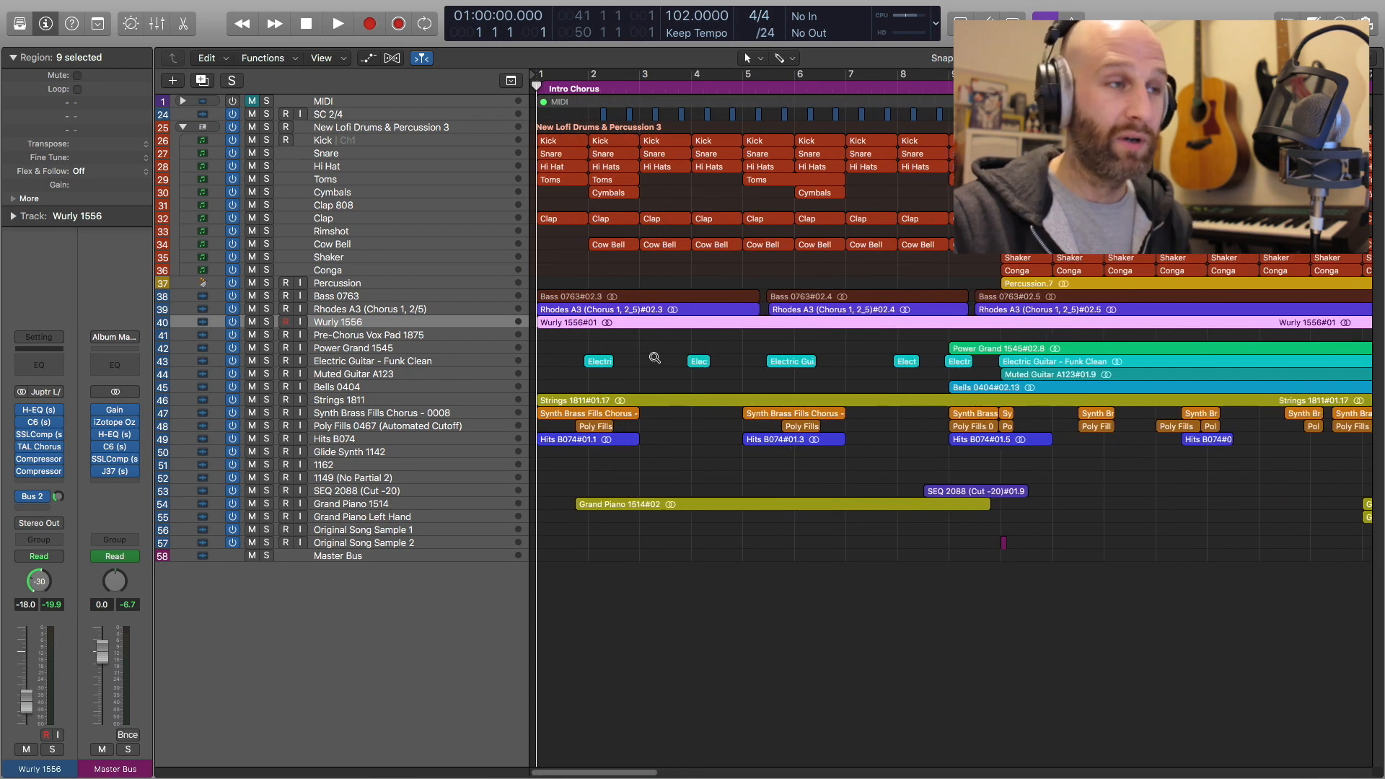
{"action": "scroll", "coordinate": [651, 356], "scroll_direction": "up", "scroll_amount": 5}
{"action": "key", "text": "space"}
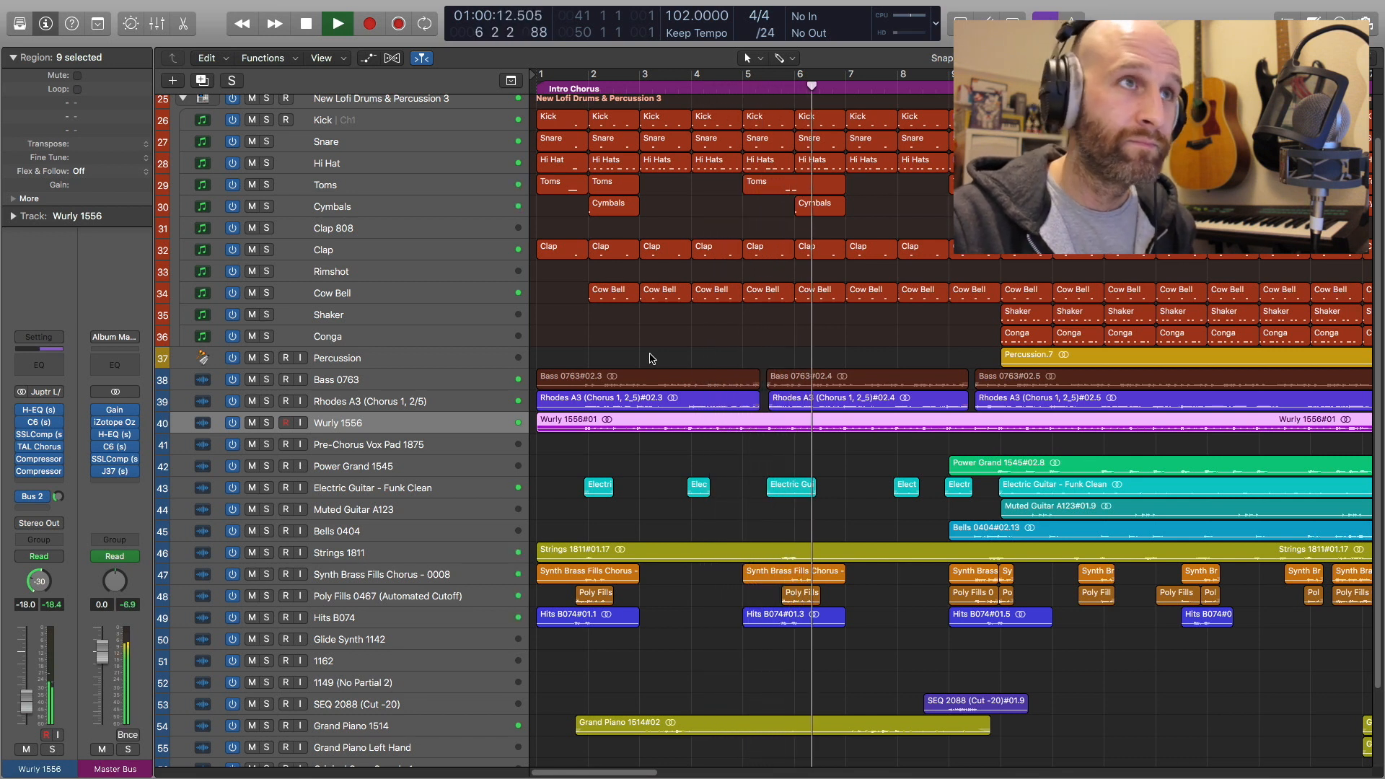
{"action": "key", "text": "space"}
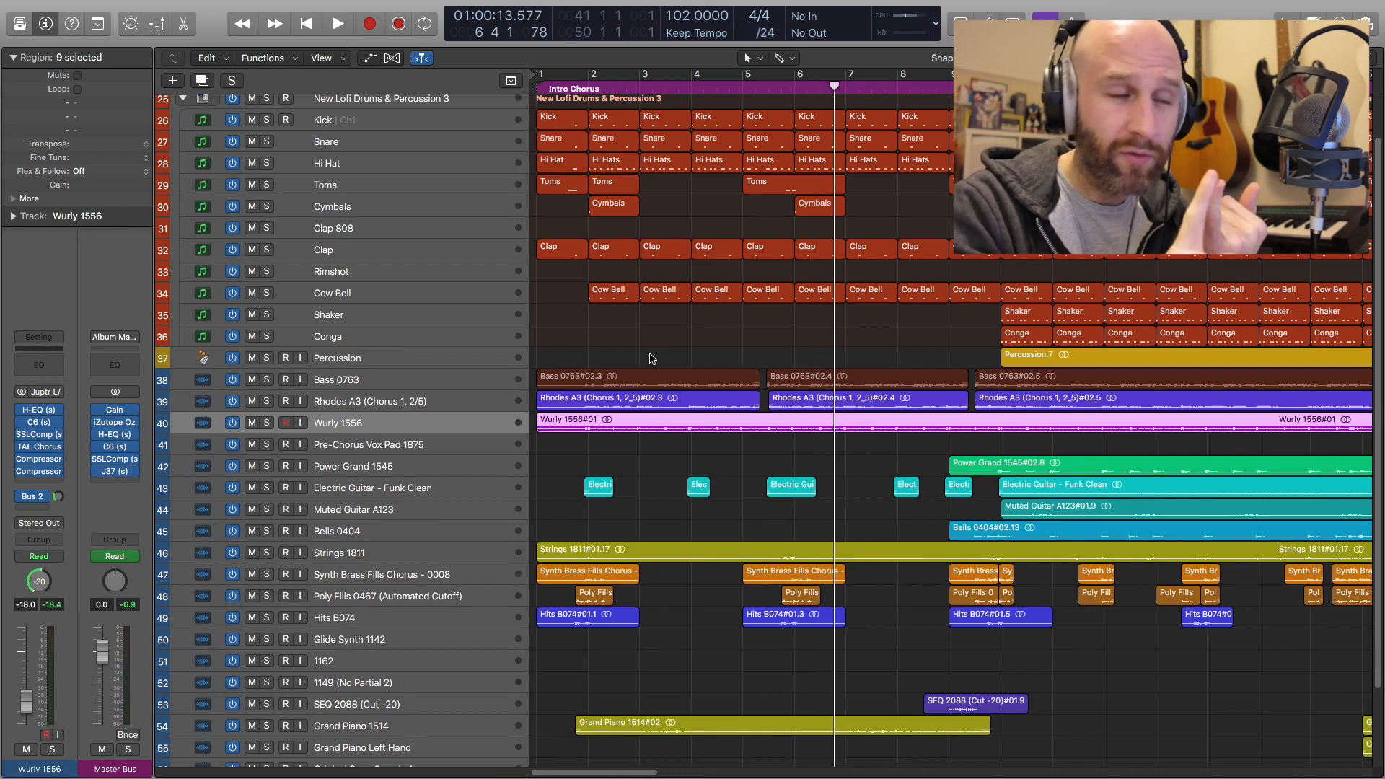
{"action": "scroll", "coordinate": [651, 358], "scroll_direction": "up", "scroll_amount": 3}
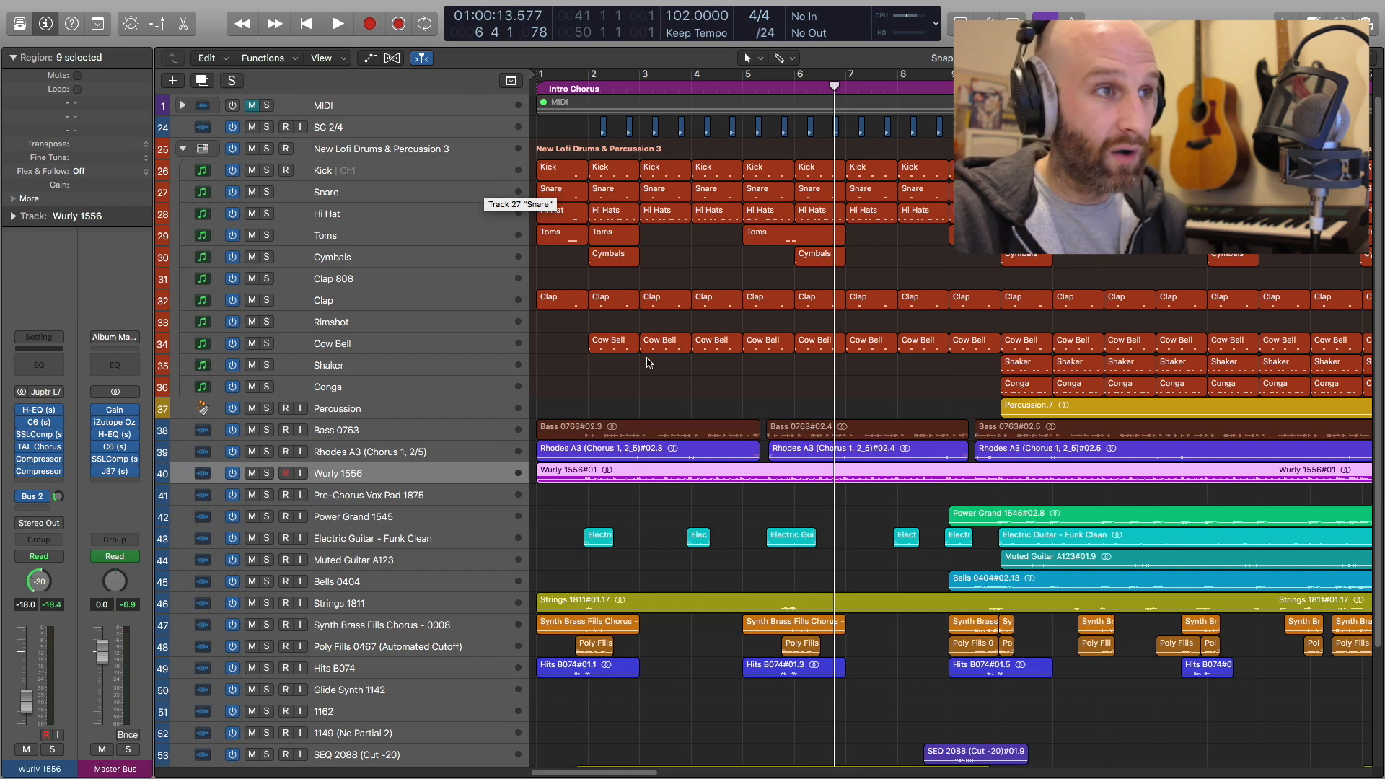
- Show the mixer and review the inserts and sends on the channel strips through to the Master Bus
{"action": "key", "text": "x"}
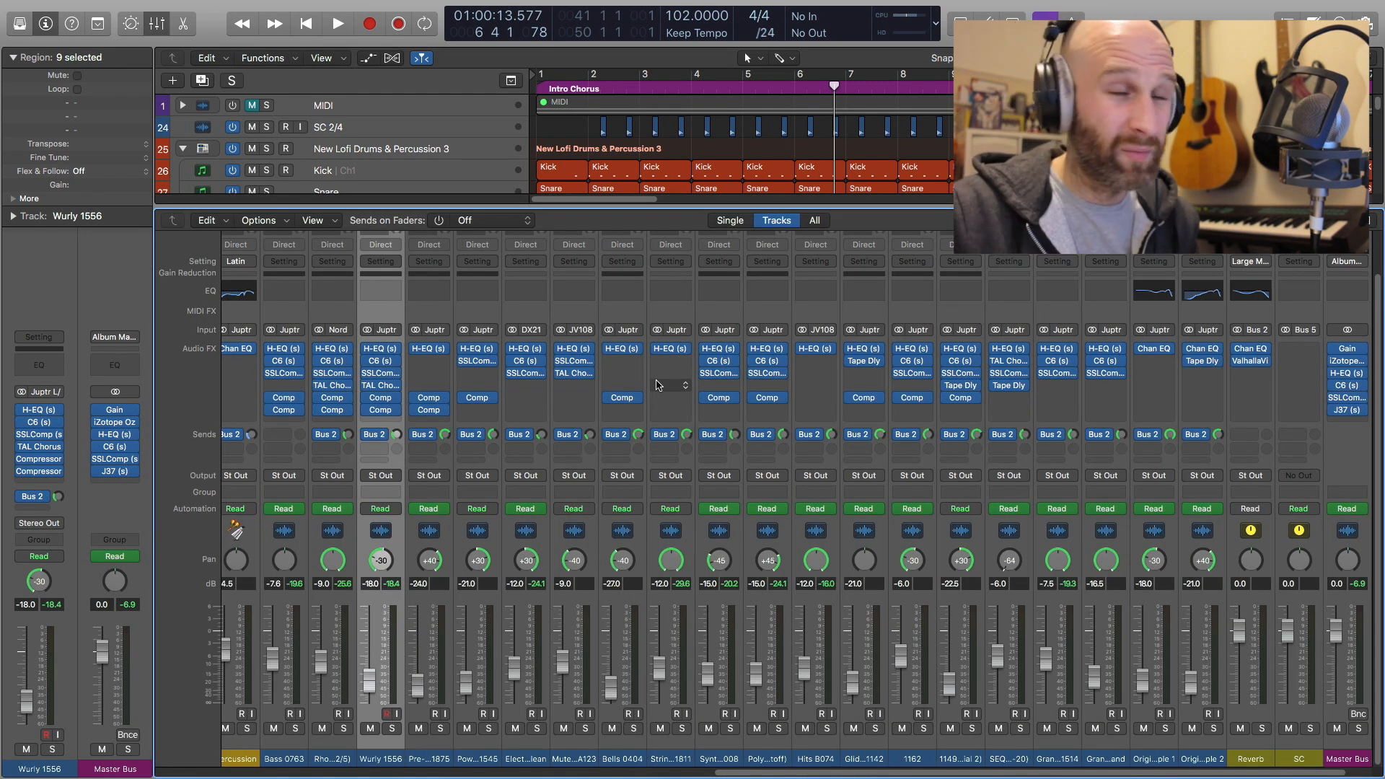
{"action": "scroll", "coordinate": [670, 505], "scroll_direction": "left", "scroll_amount": 4}
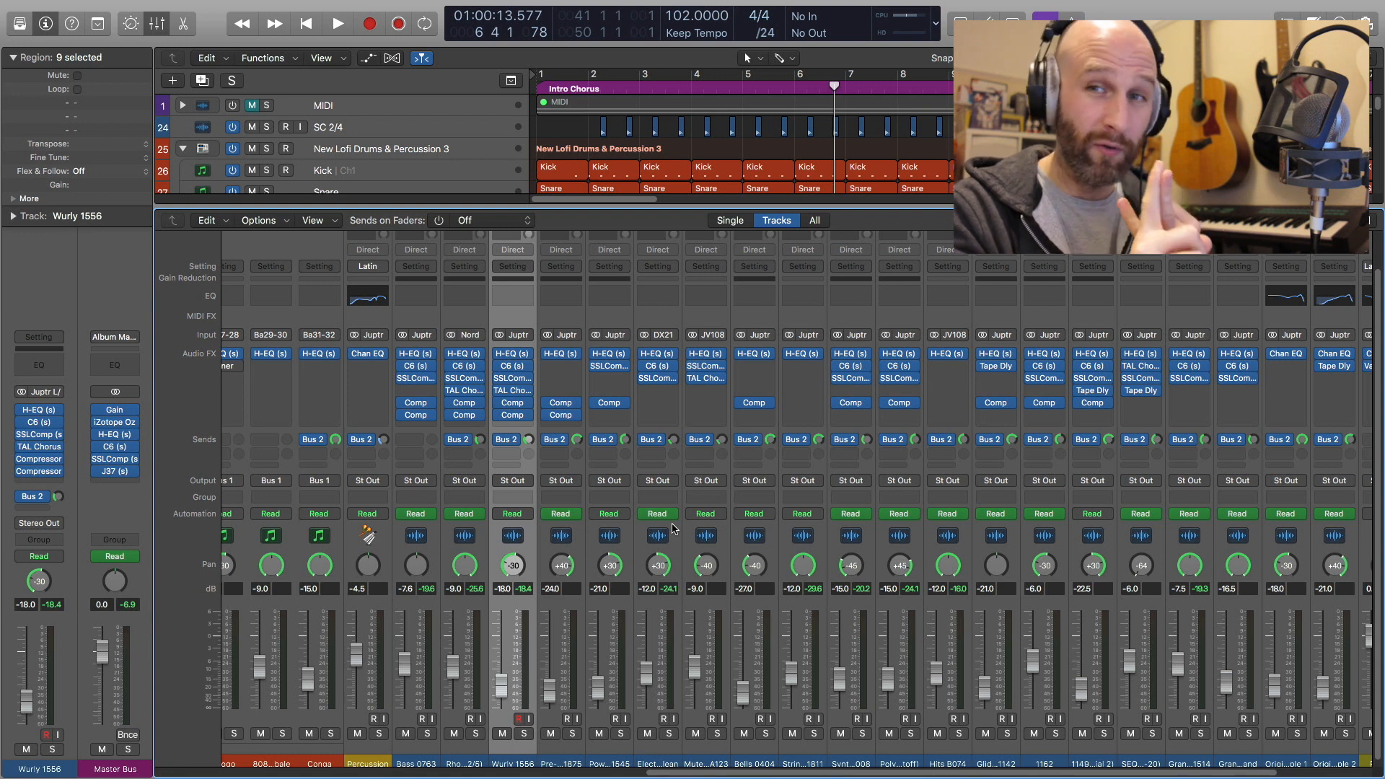
{"action": "mouse_move", "coordinate": [517, 416]}
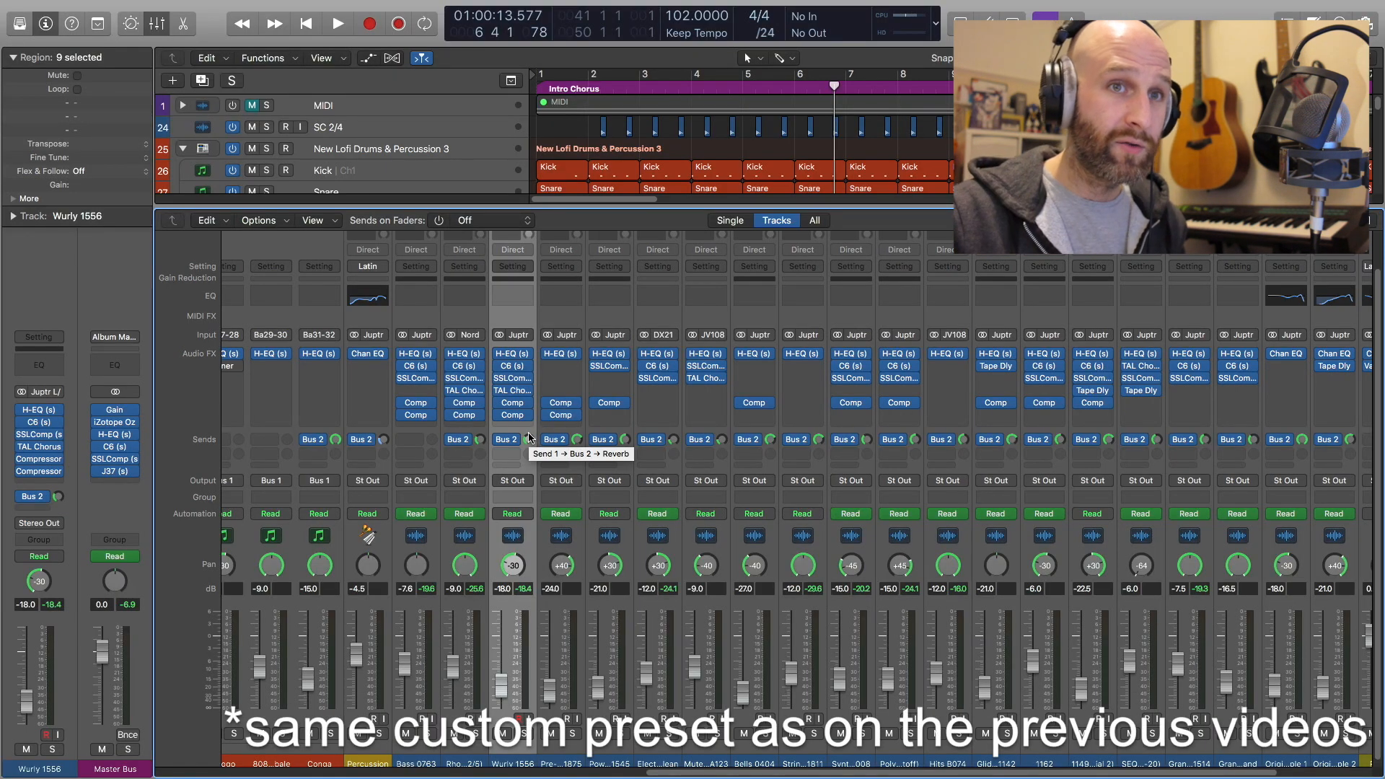
{"action": "scroll", "coordinate": [529, 437], "scroll_direction": "right", "scroll_amount": 5}
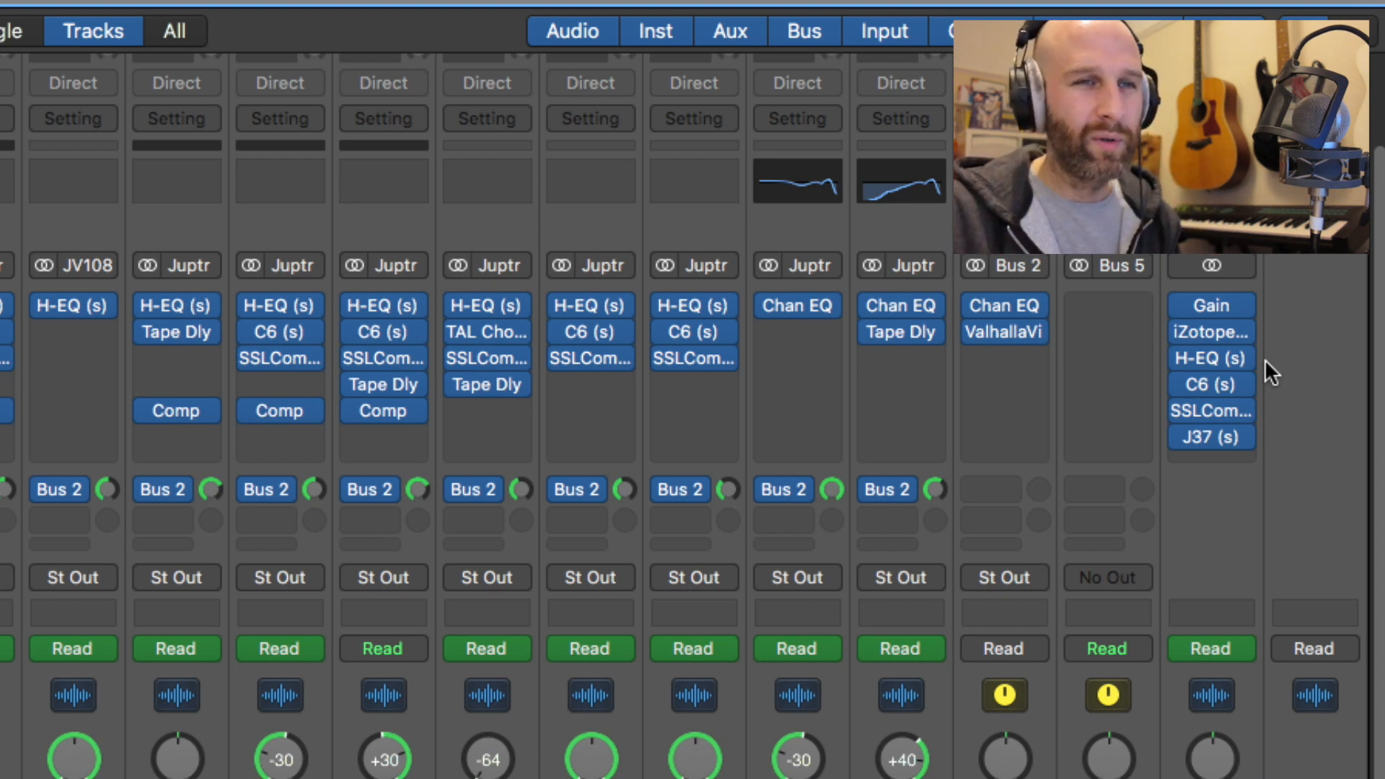
- Inspect the Master Bus H-EQ curve during playback and the C6 multiband compressor settings, closing each plug-in
{"action": "left_click", "coordinate": [1214, 357]}
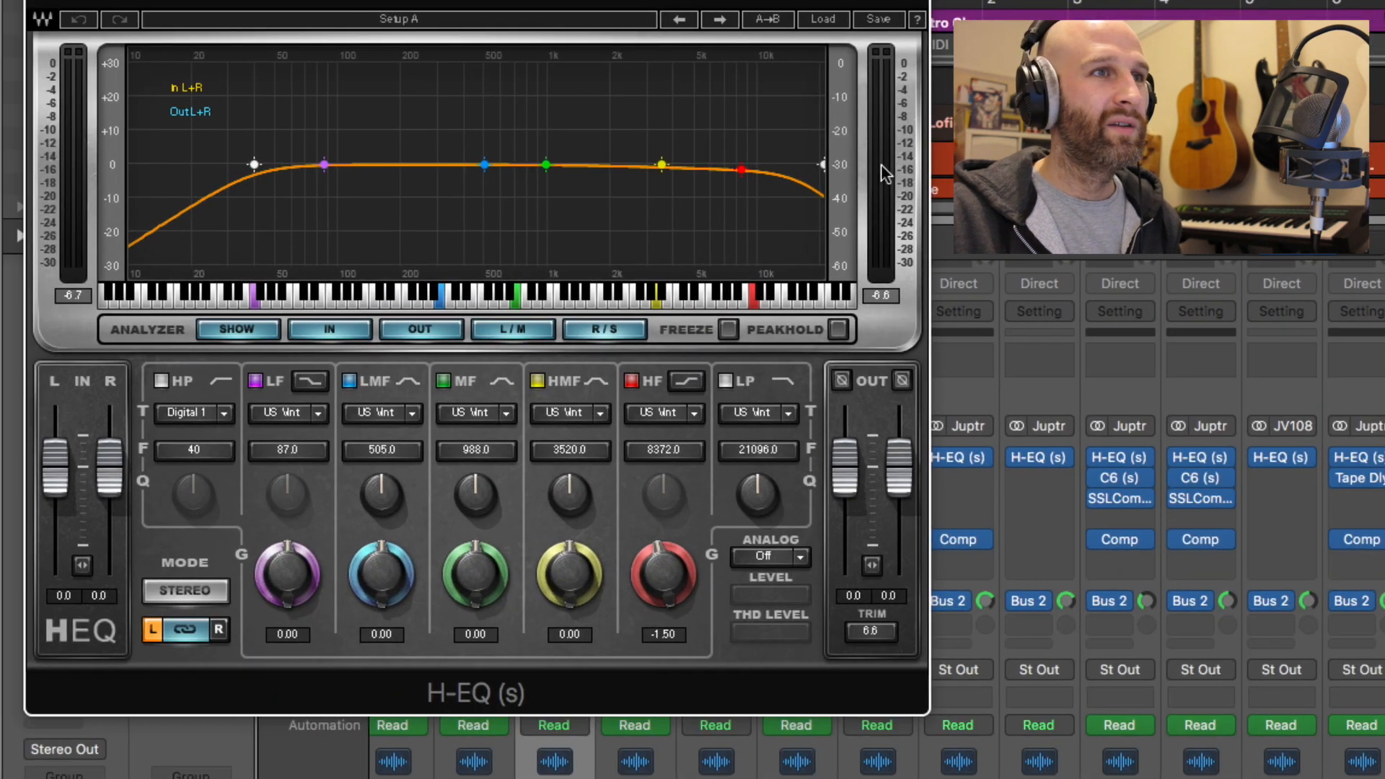
{"action": "key", "text": "space"}
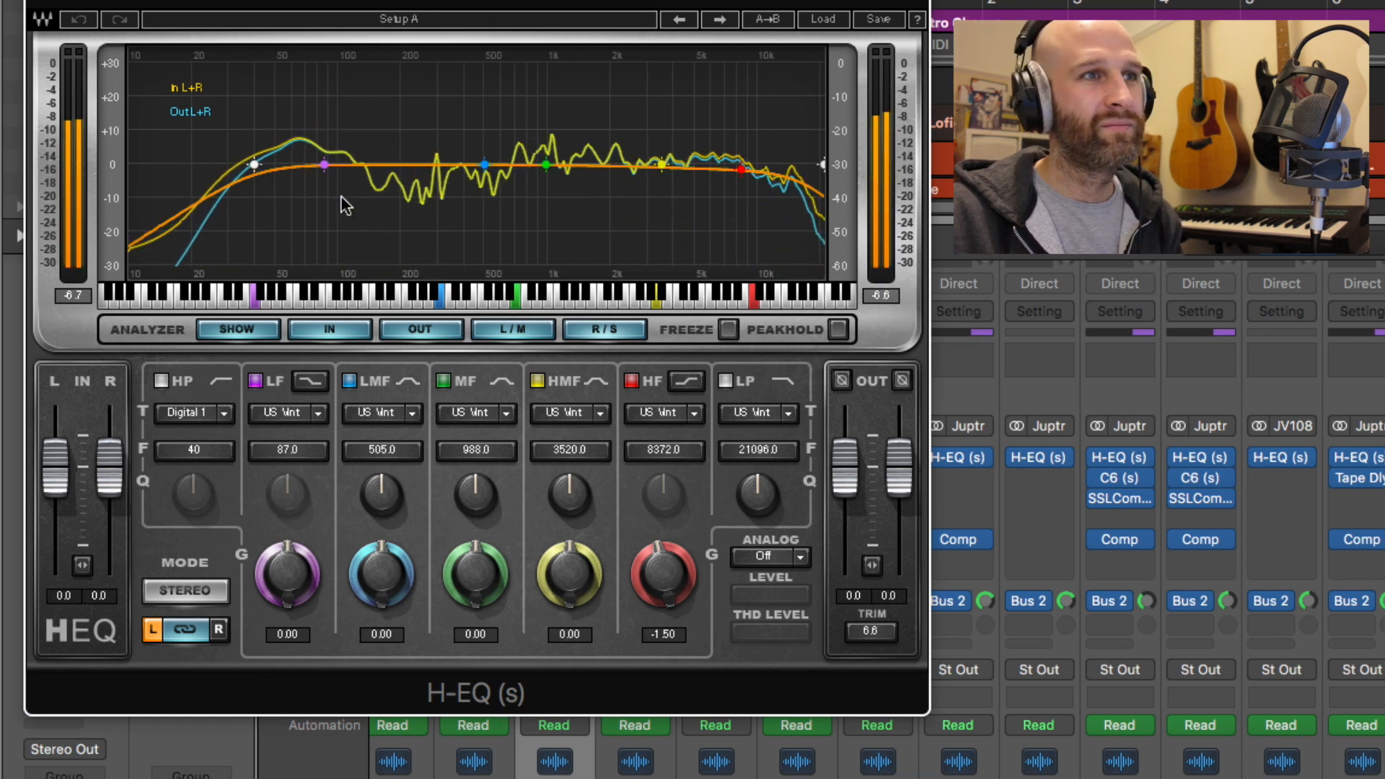
{"action": "key", "text": "space"}
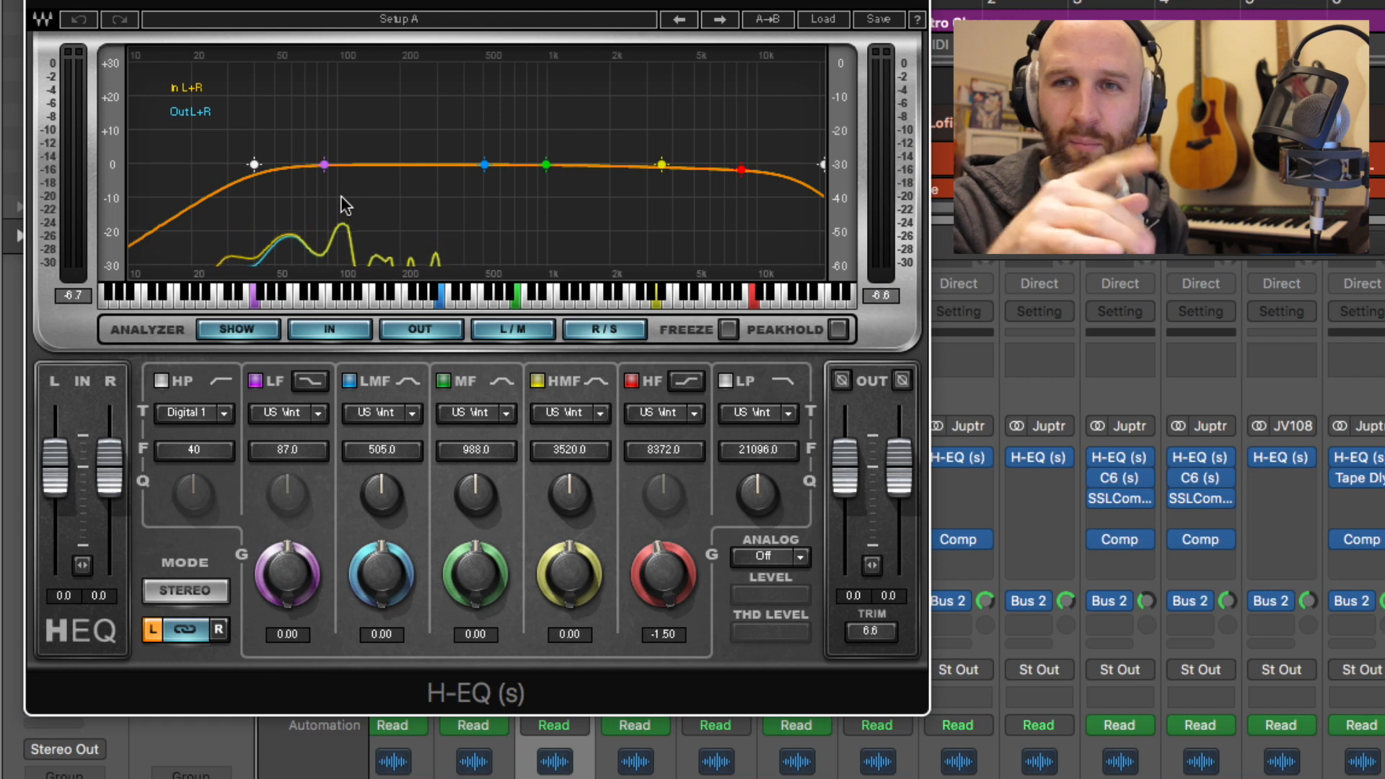
{"action": "key", "text": "space"}
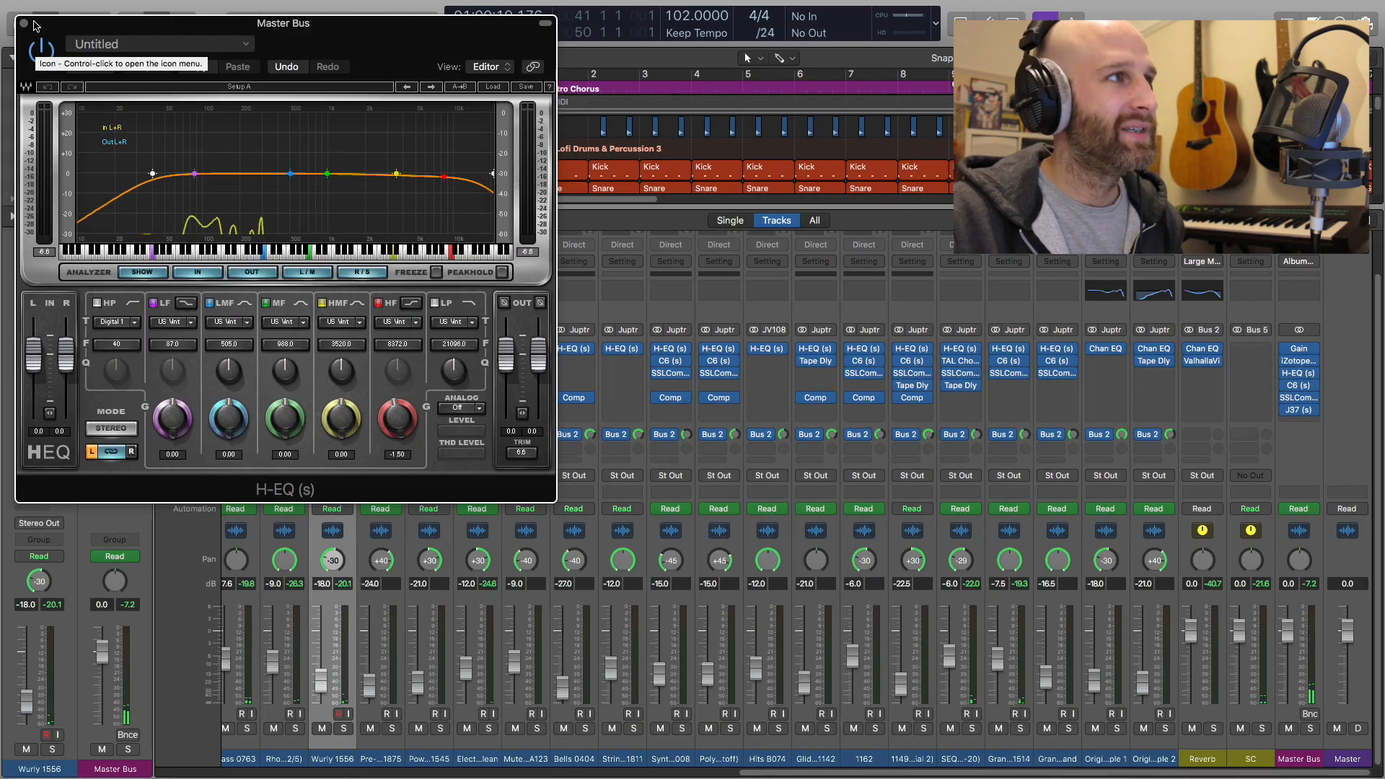
{"action": "left_click", "coordinate": [31, 16]}
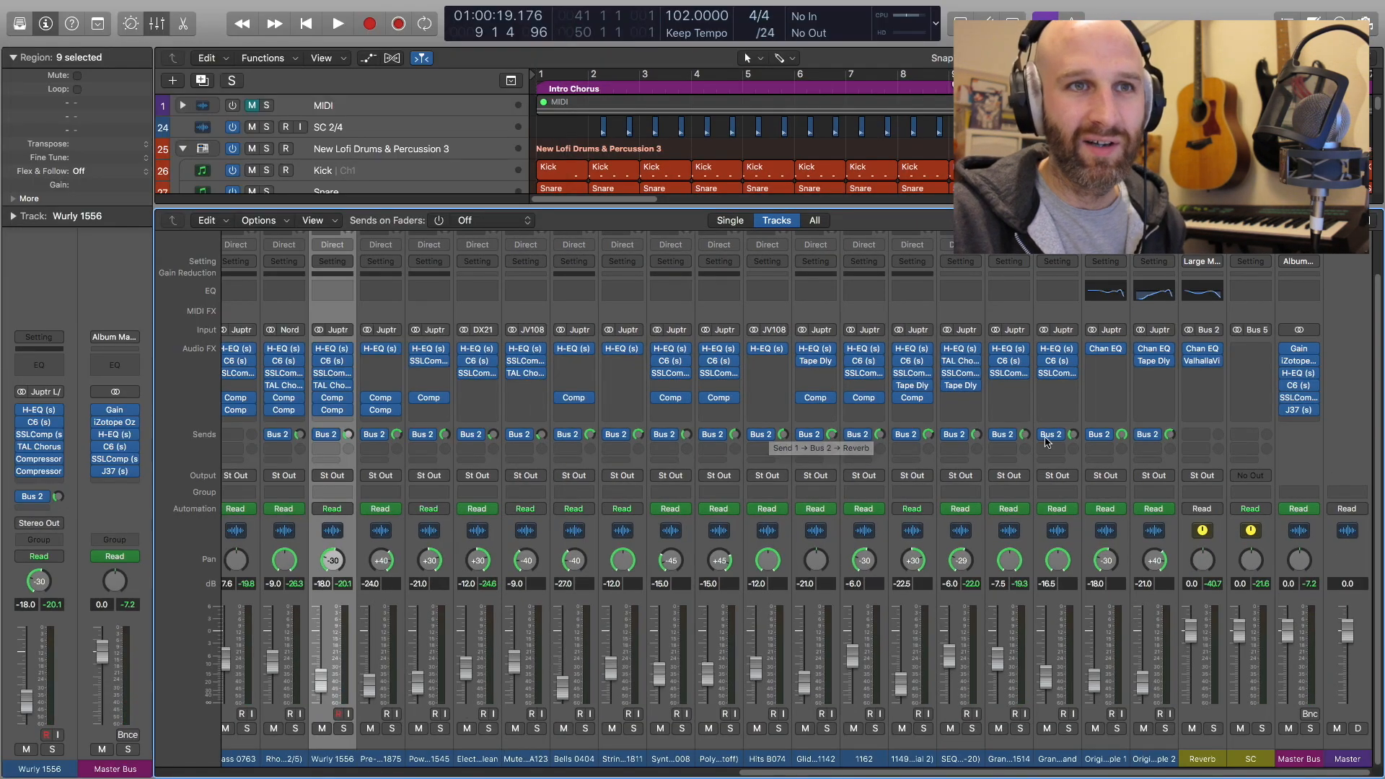
{"action": "left_click", "coordinate": [1298, 385]}
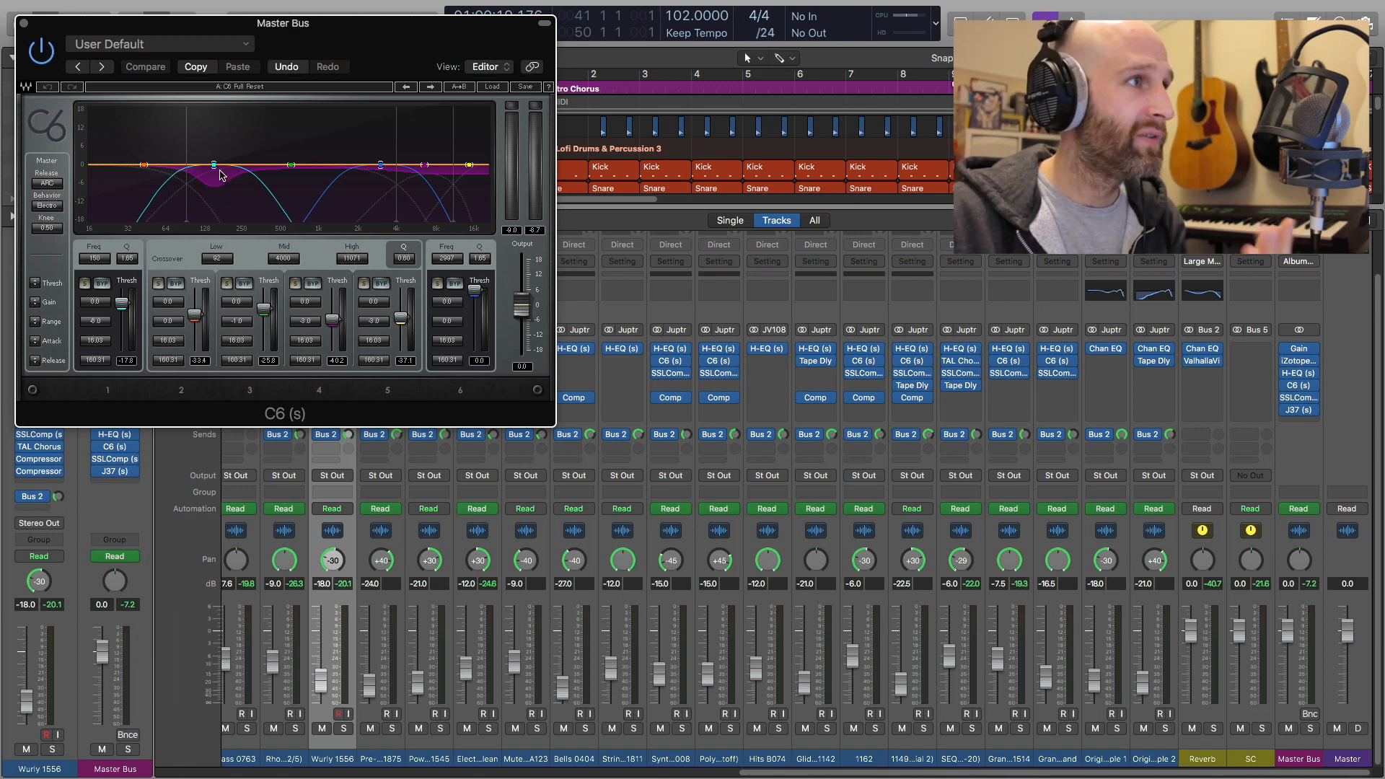
{"action": "left_click", "coordinate": [24, 25]}
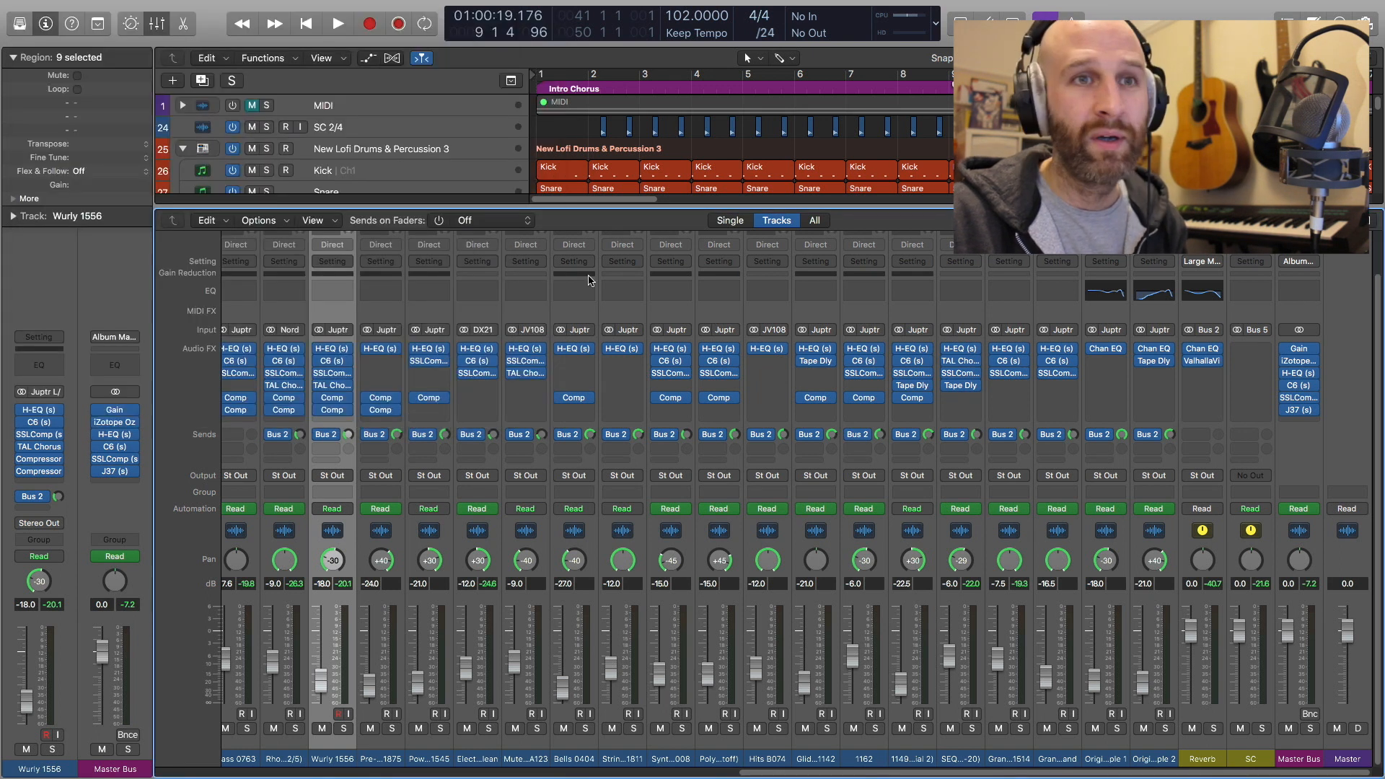
- Inspect the Master Bus SSLComp compressor during playback and the J37 tape plug-in, closing each one
{"action": "left_click", "coordinate": [1301, 399]}
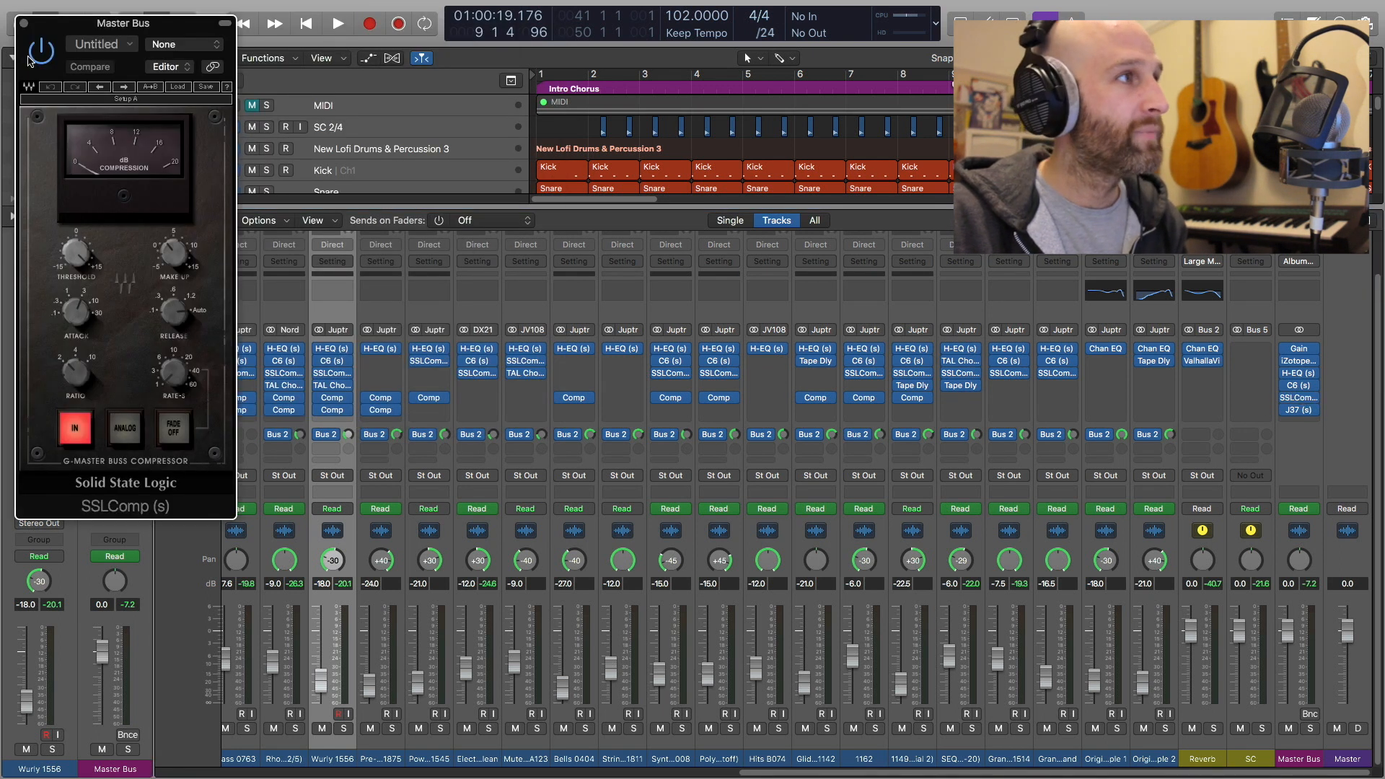
{"action": "key", "text": "space"}
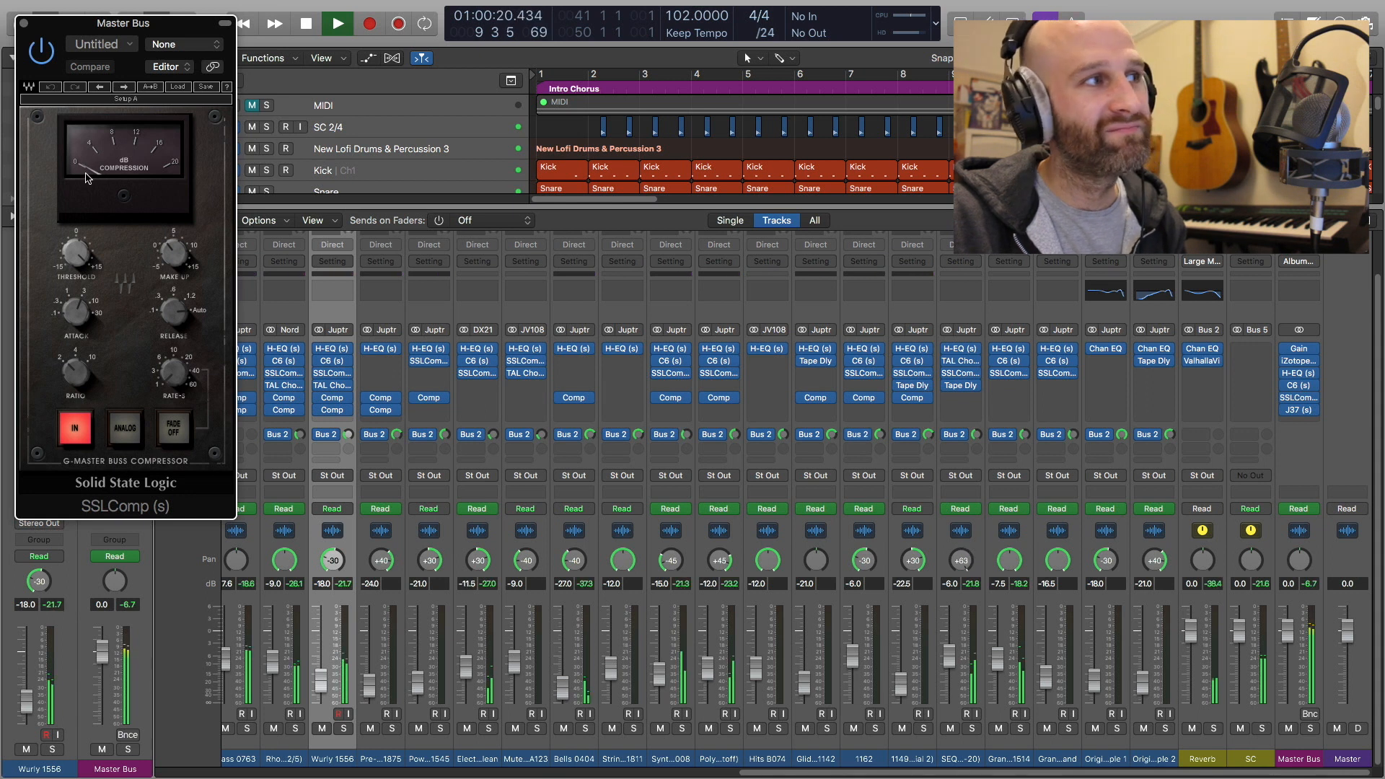
{"action": "left_click", "coordinate": [24, 23]}
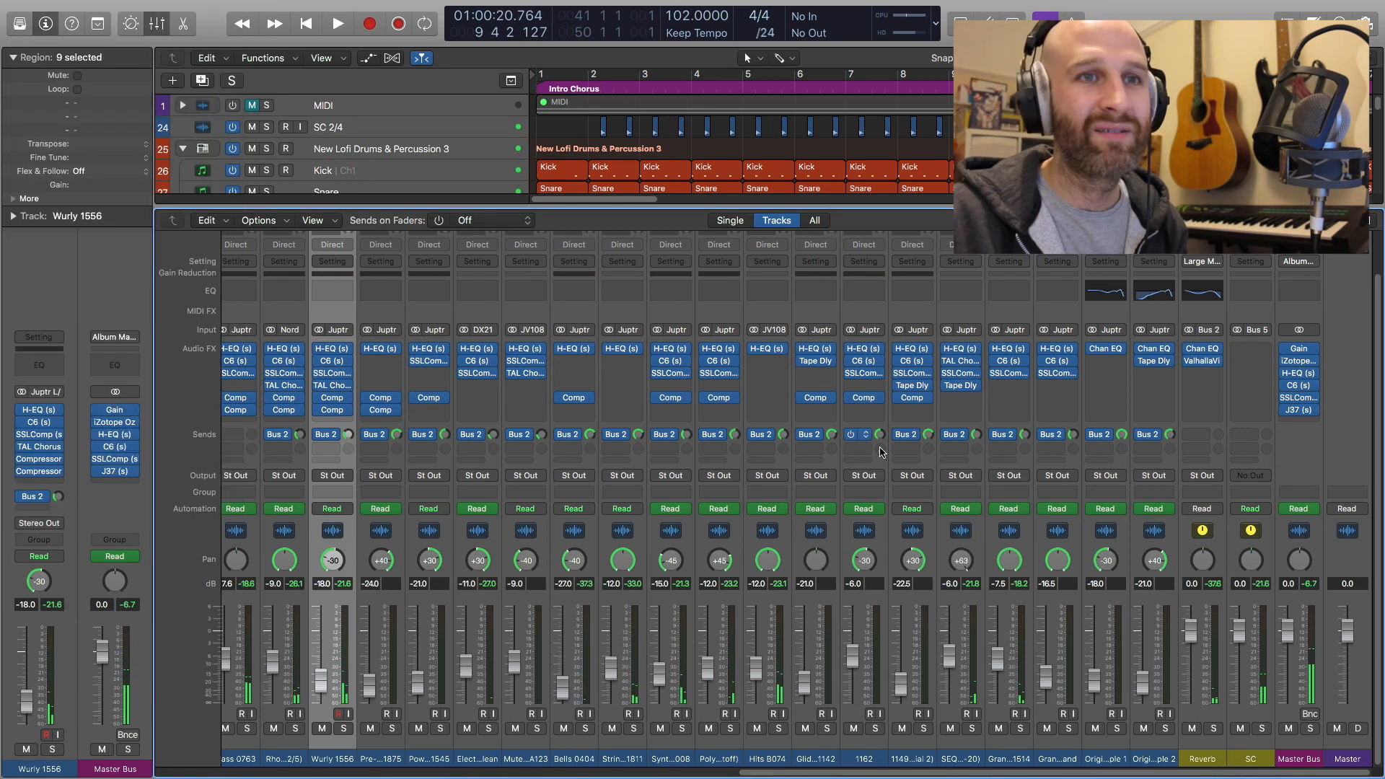
{"action": "left_click", "coordinate": [1298, 410]}
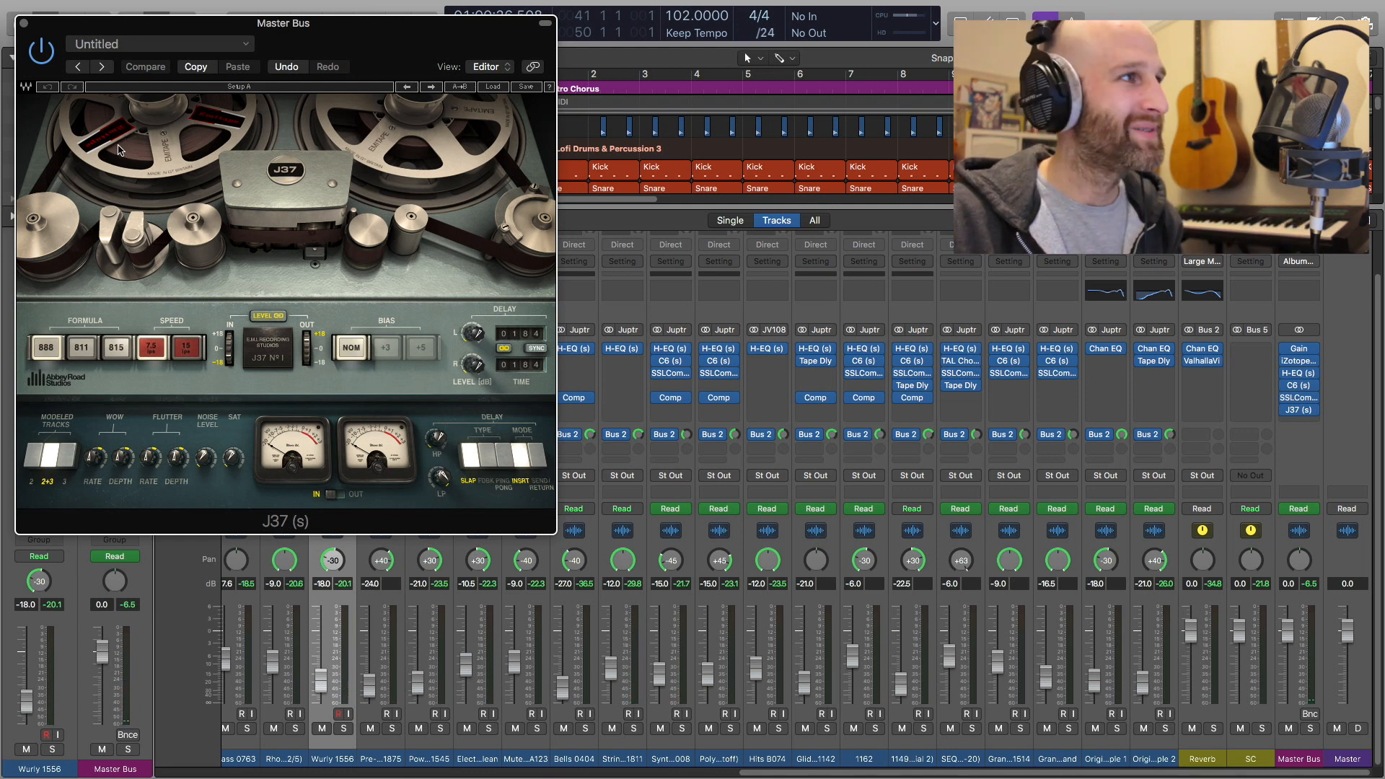
{"action": "left_click", "coordinate": [25, 26]}
- Audition the Box_Snr2 and Bnk_K1 cells of the Mouth Kit in the Kick track's Battery 4
{"action": "mouse_move", "coordinate": [725, 354]}
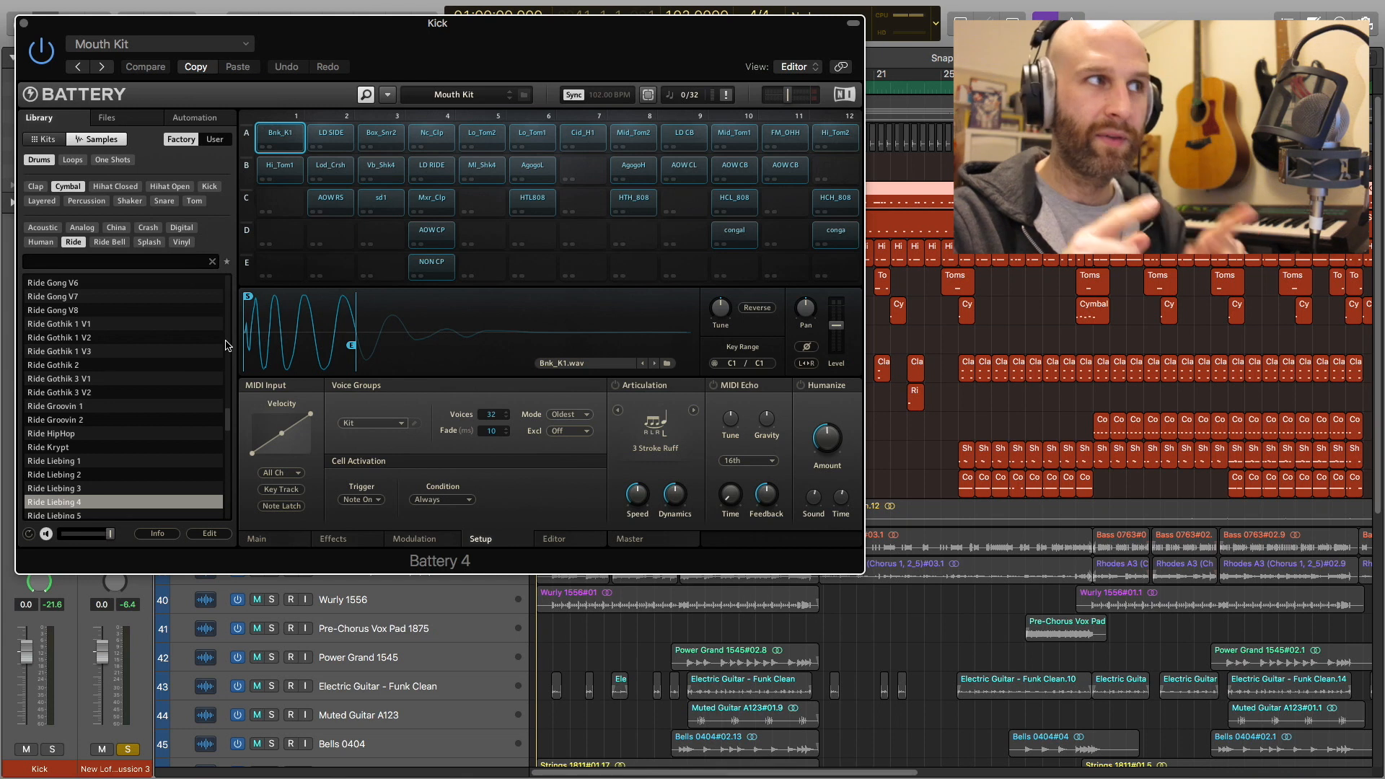
{"action": "left_click", "coordinate": [382, 142]}
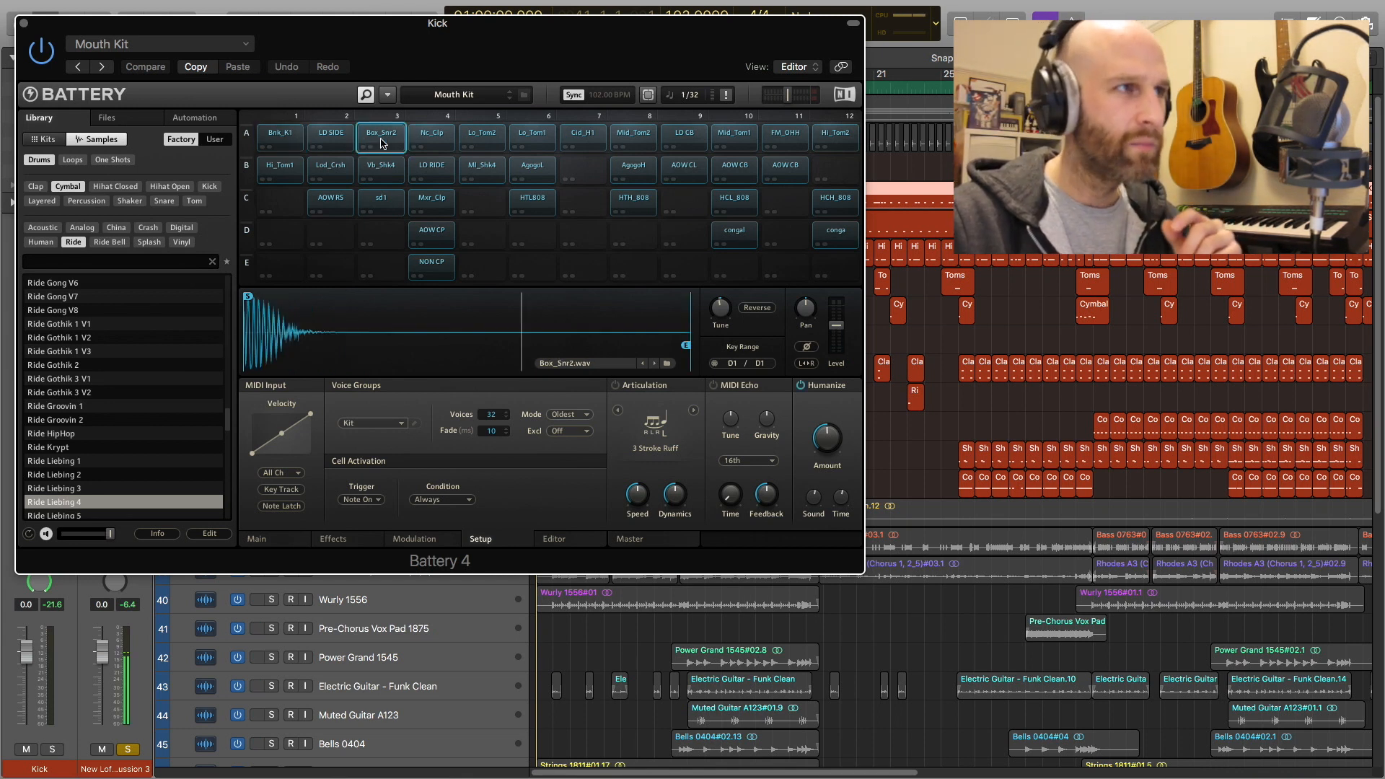
{"action": "left_click", "coordinate": [284, 142]}
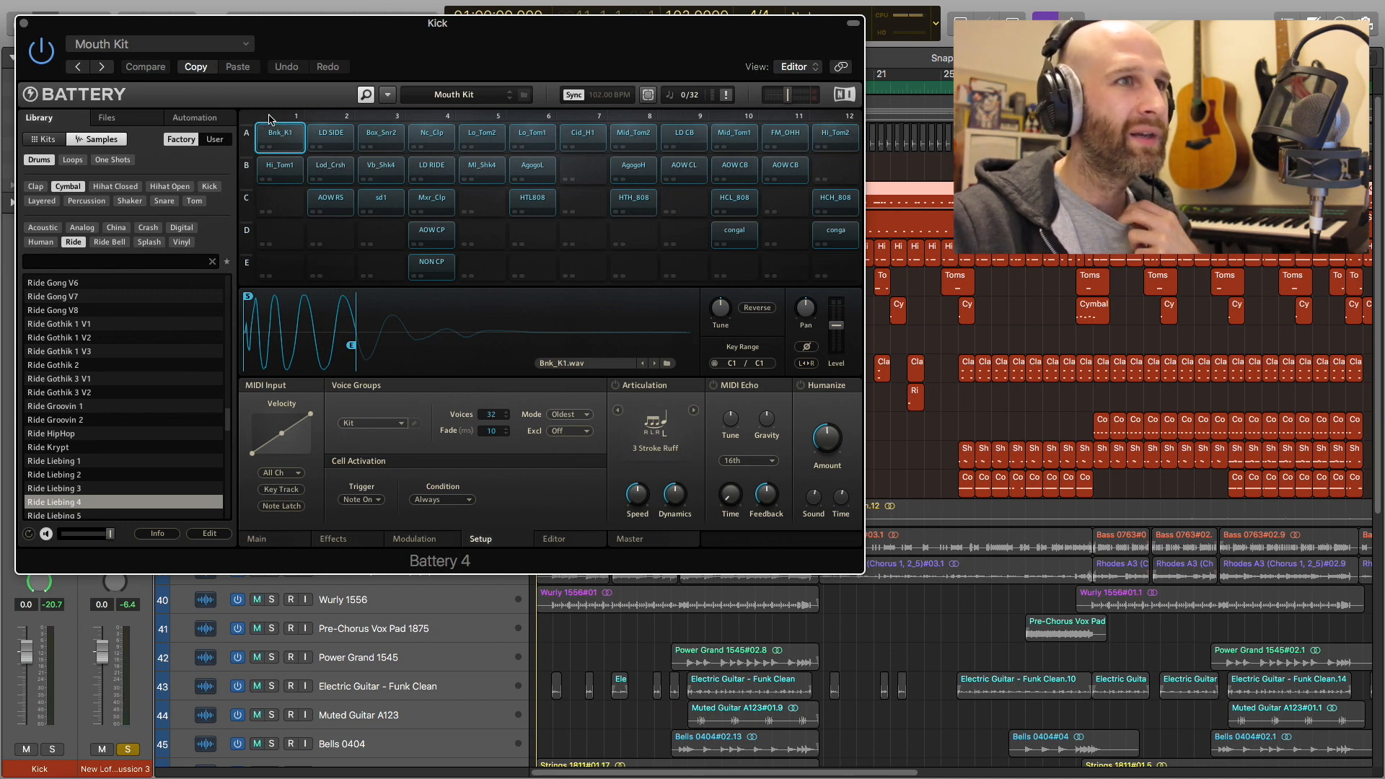
- Bypass all audio effects on the Kick channel and audition the dry Bnk_K1 cell repeatedly
{"action": "left_click_drag", "start_coordinate": [336, 37], "coordinate": [807, 58]}
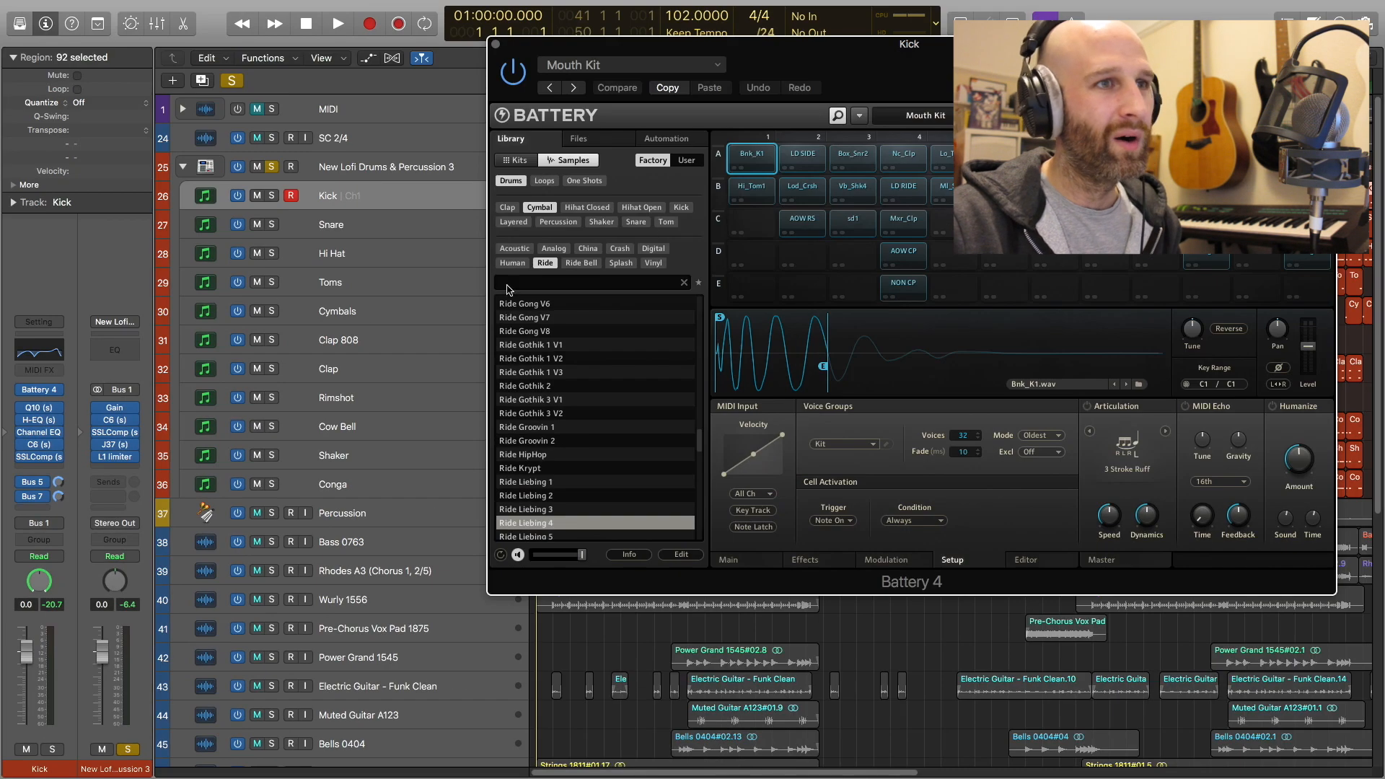
{"action": "left_click_drag", "start_coordinate": [924, 59], "coordinate": [747, 70]}
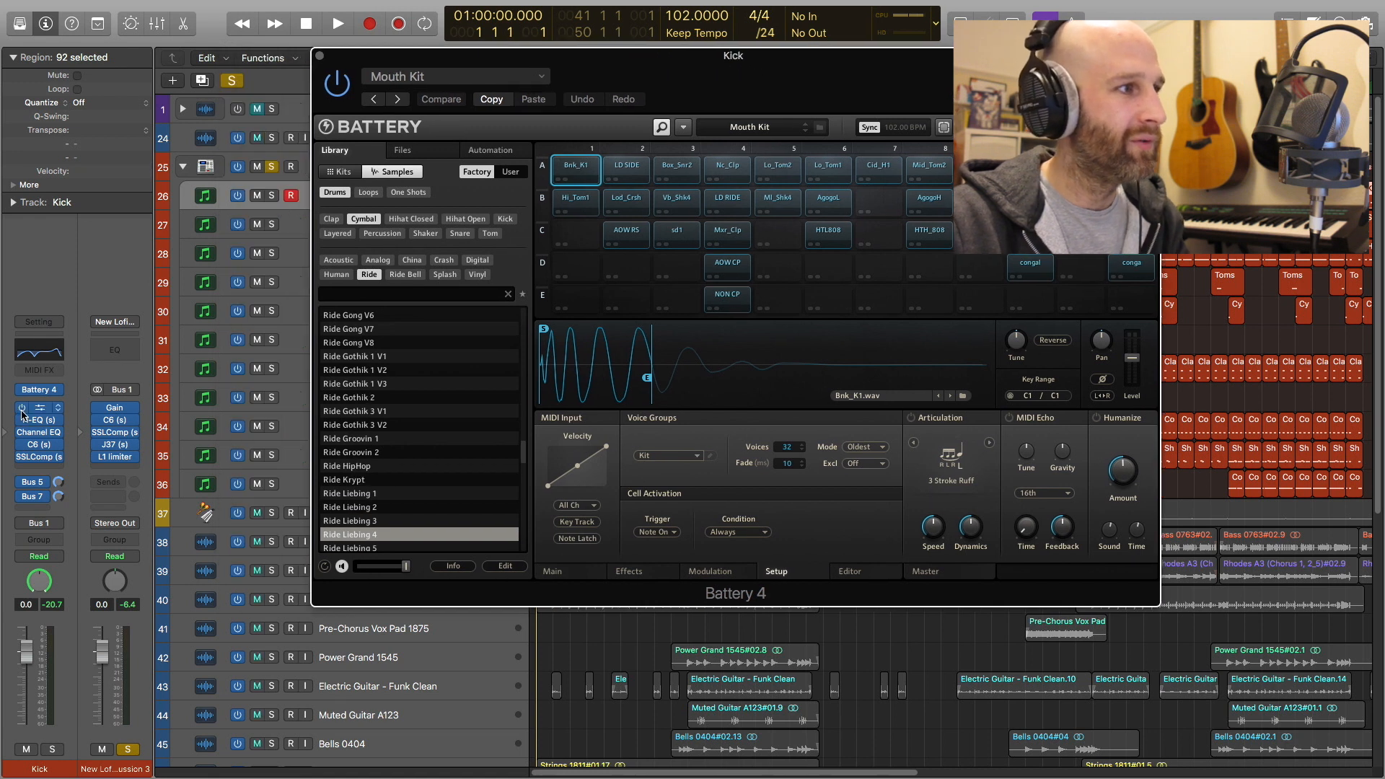
{"action": "left_click", "coordinate": [25, 442]}
{"action": "left_click_drag", "start_coordinate": [23, 438], "coordinate": [24, 473]}
{"action": "left_click", "coordinate": [584, 173]}
{"action": "left_click", "coordinate": [584, 174]}
{"action": "left_click", "coordinate": [584, 174]}
{"action": "left_click", "coordinate": [584, 174]}
{"action": "left_click", "coordinate": [584, 174]}
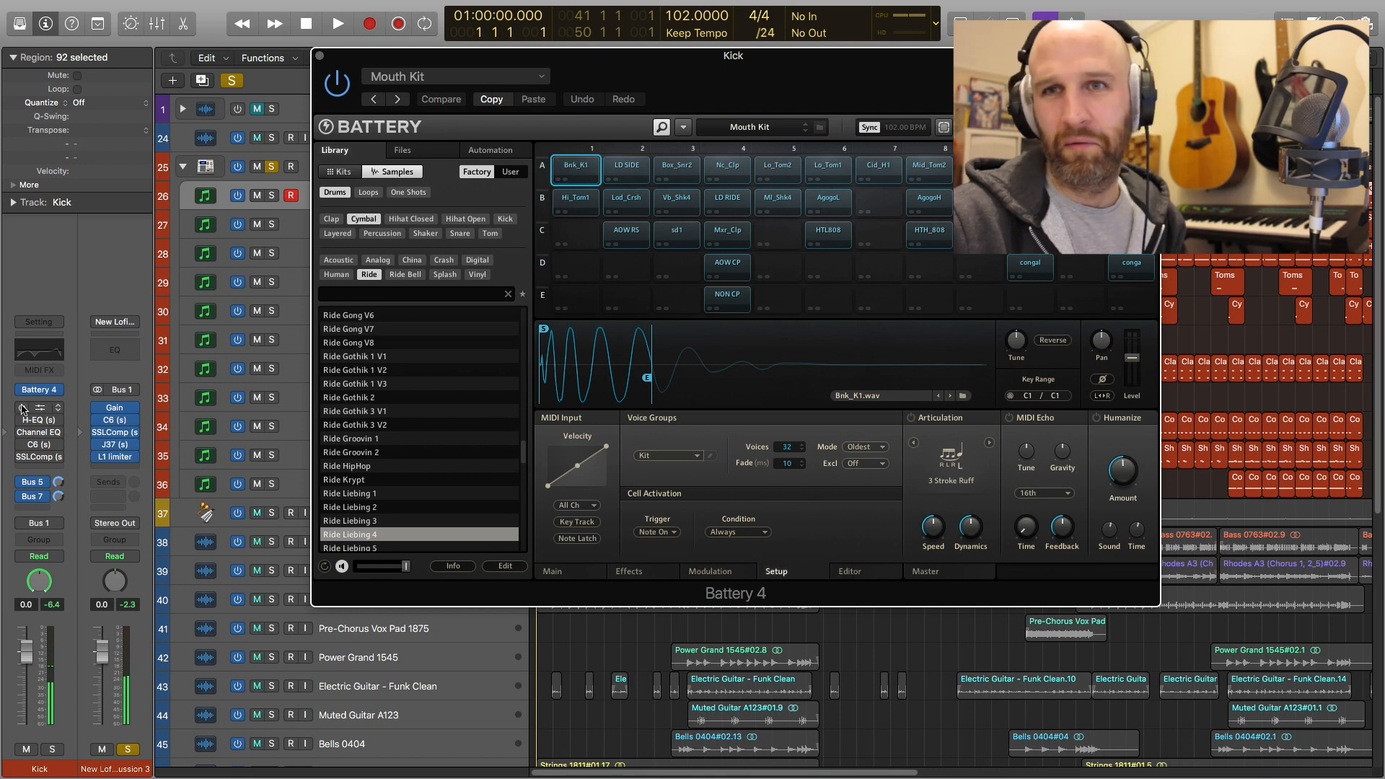
- Re-enable the Kick channel's audio effects and audition the processed Bnk_K1 cell
{"action": "left_click_drag", "start_coordinate": [23, 408], "coordinate": [24, 457]}
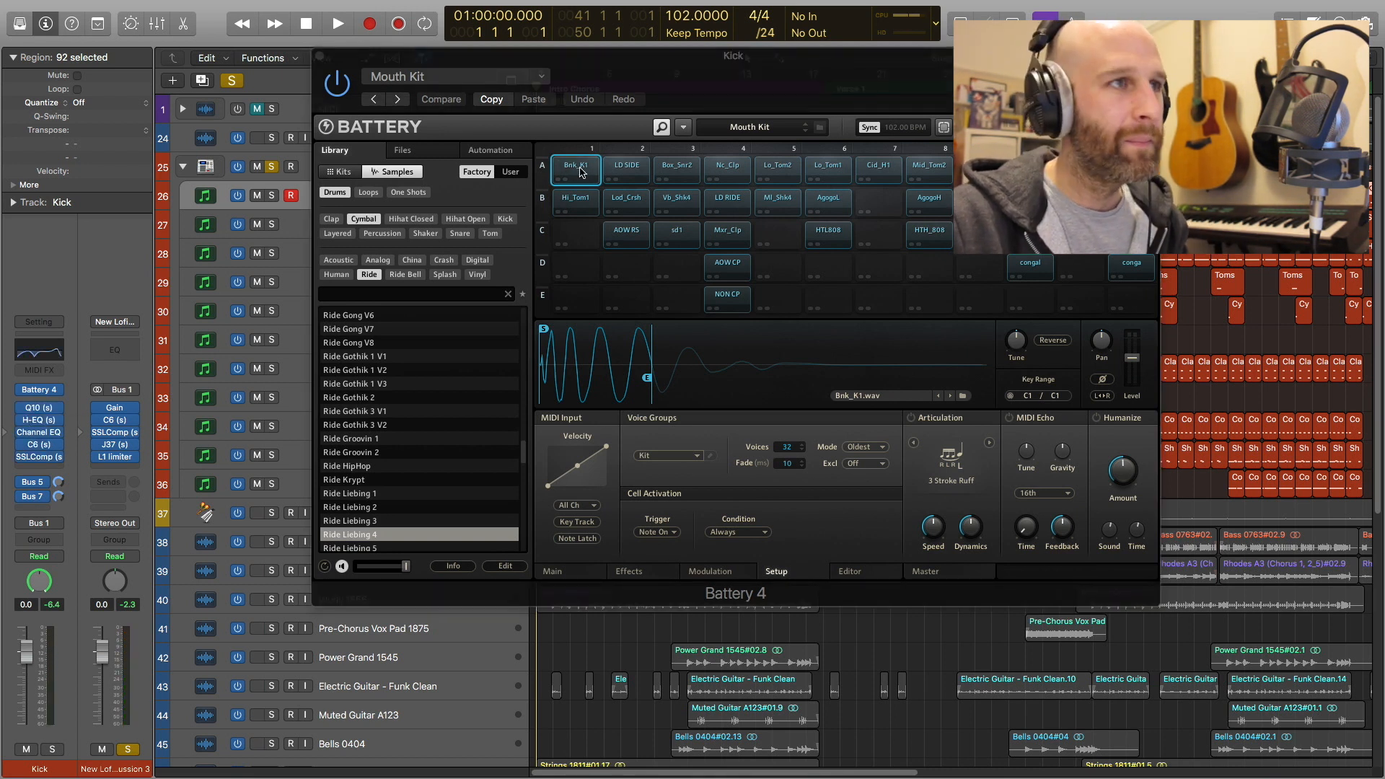
{"action": "left_click", "coordinate": [583, 171]}
{"action": "left_click", "coordinate": [583, 172]}
{"action": "left_click", "coordinate": [582, 172]}
{"action": "left_click", "coordinate": [581, 171]}
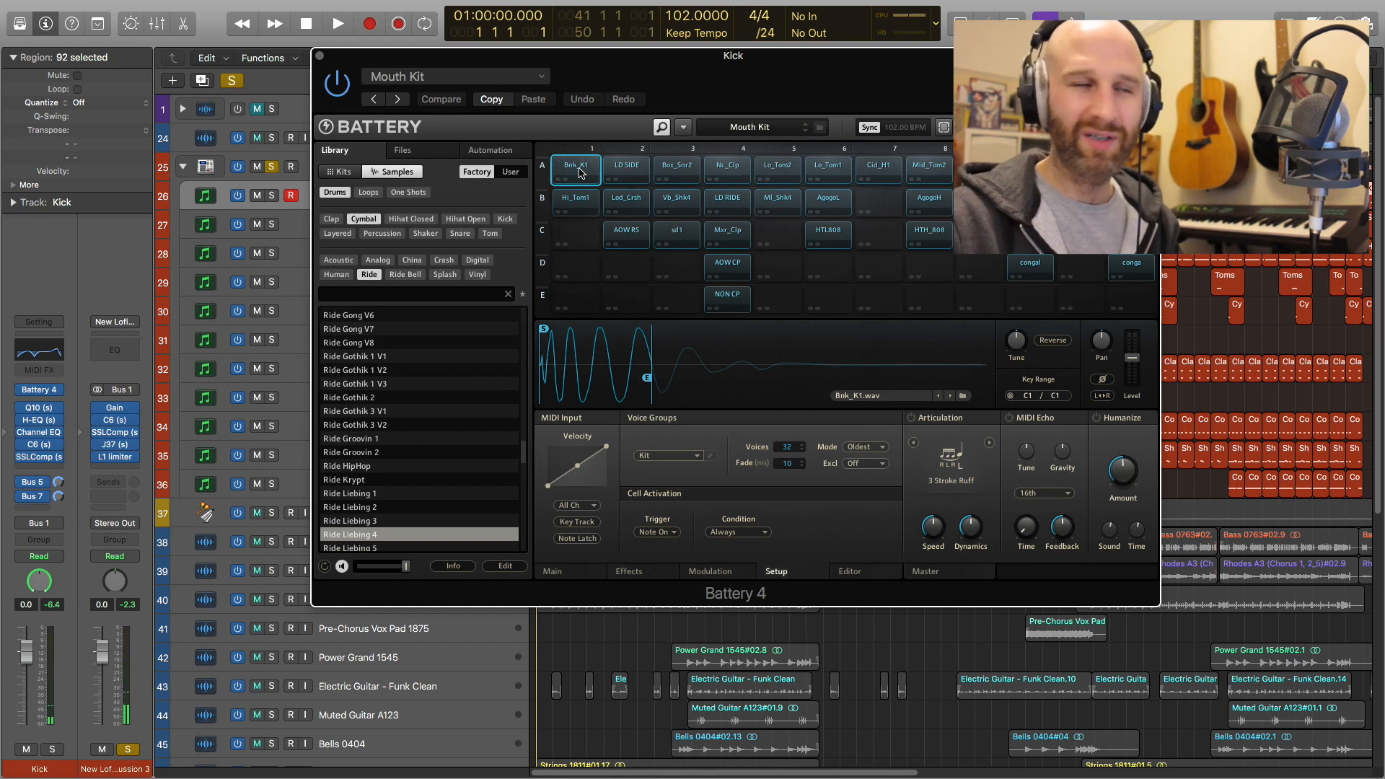
{"action": "left_click", "coordinate": [583, 171]}
{"action": "left_click", "coordinate": [584, 171]}
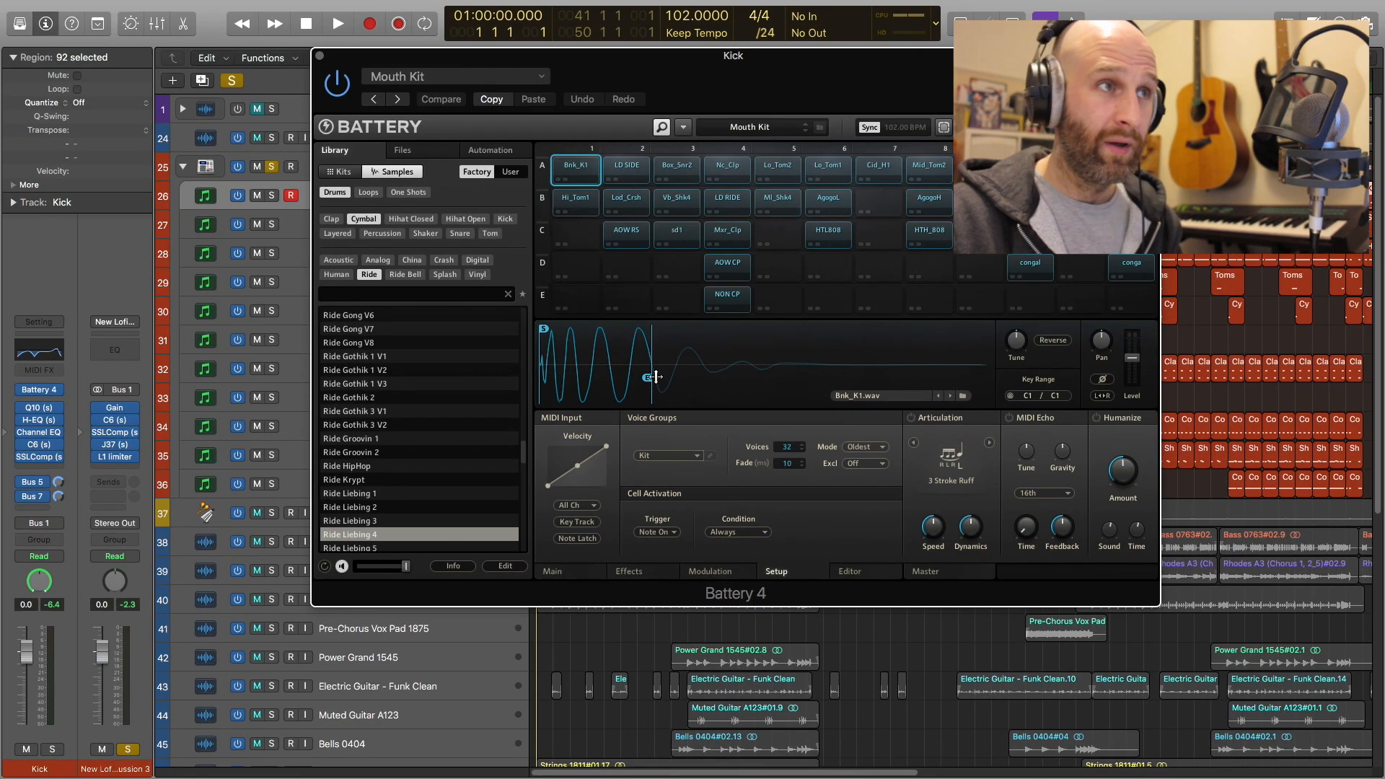
{"action": "left_click", "coordinate": [584, 178]}
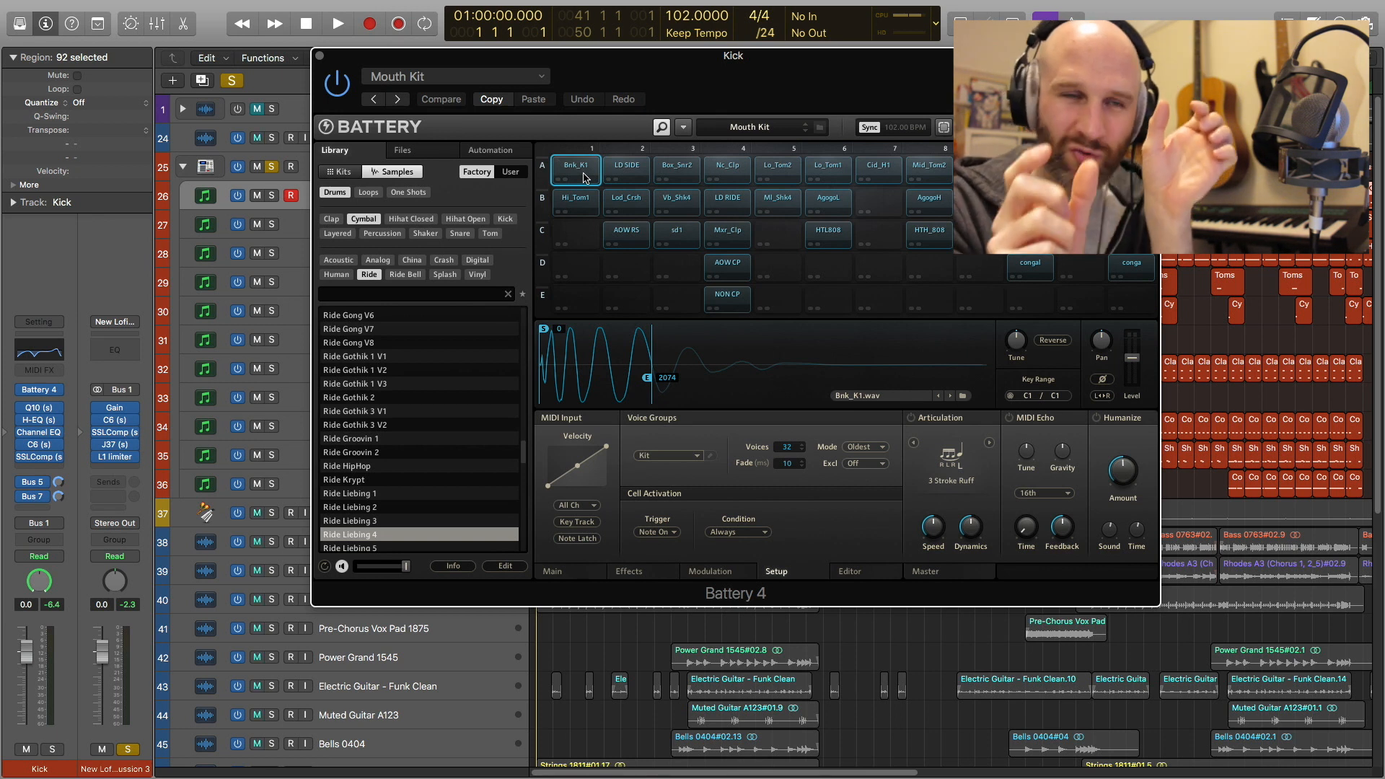
{"action": "left_click", "coordinate": [41, 390]}
{"action": "left_click", "coordinate": [64, 388]}
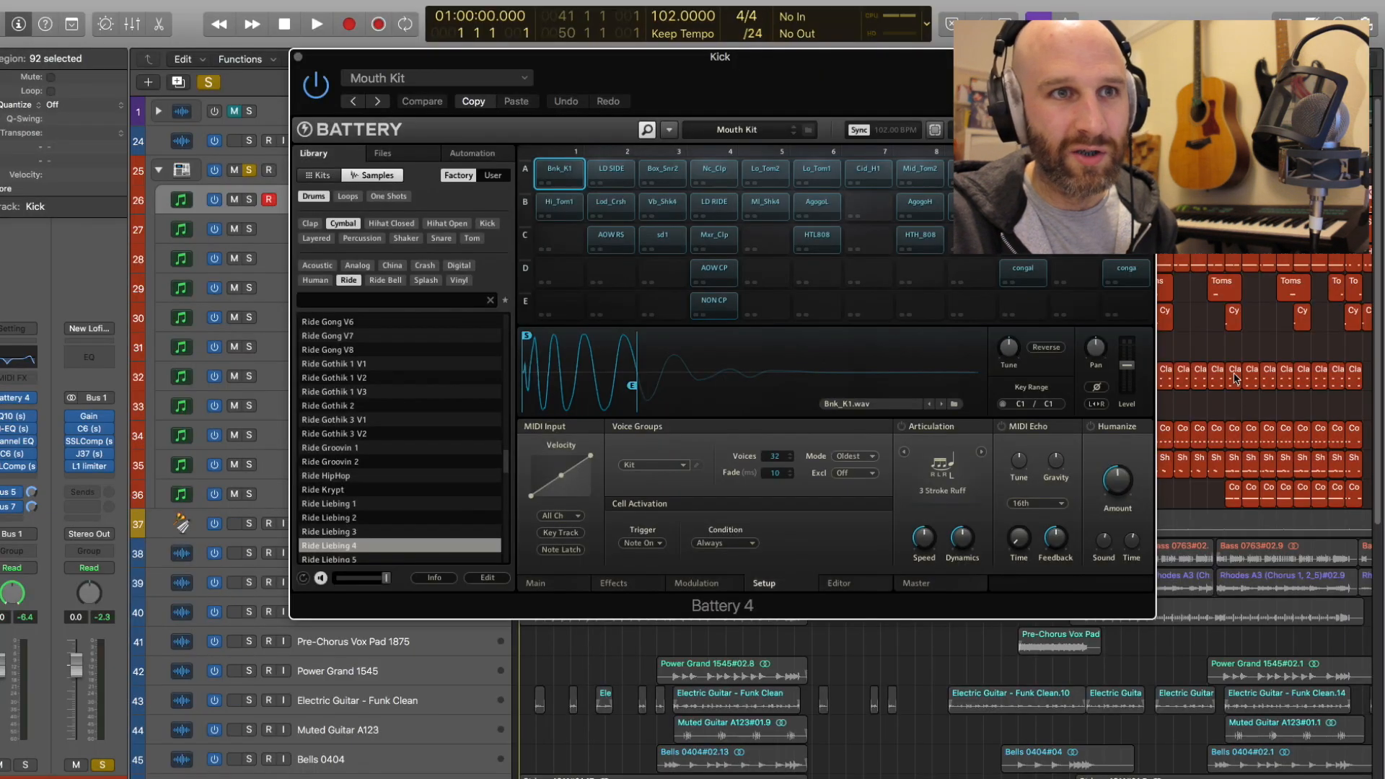
- Open the Clap region at bar 42 in the piano roll and audition its first low note and Battery's Nc_Clp cell
{"action": "double_click", "coordinate": [1235, 377]}
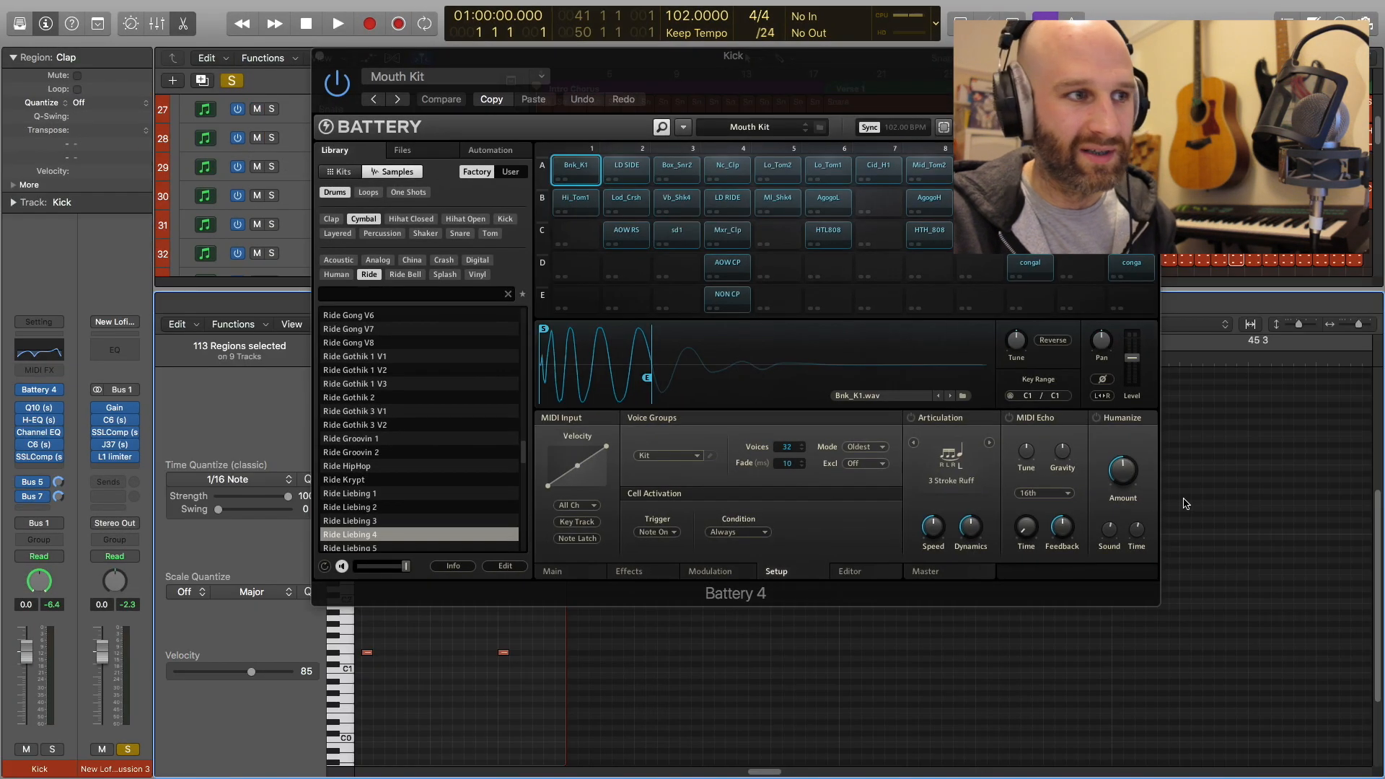
{"action": "left_click_drag", "start_coordinate": [537, 62], "coordinate": [747, 59]}
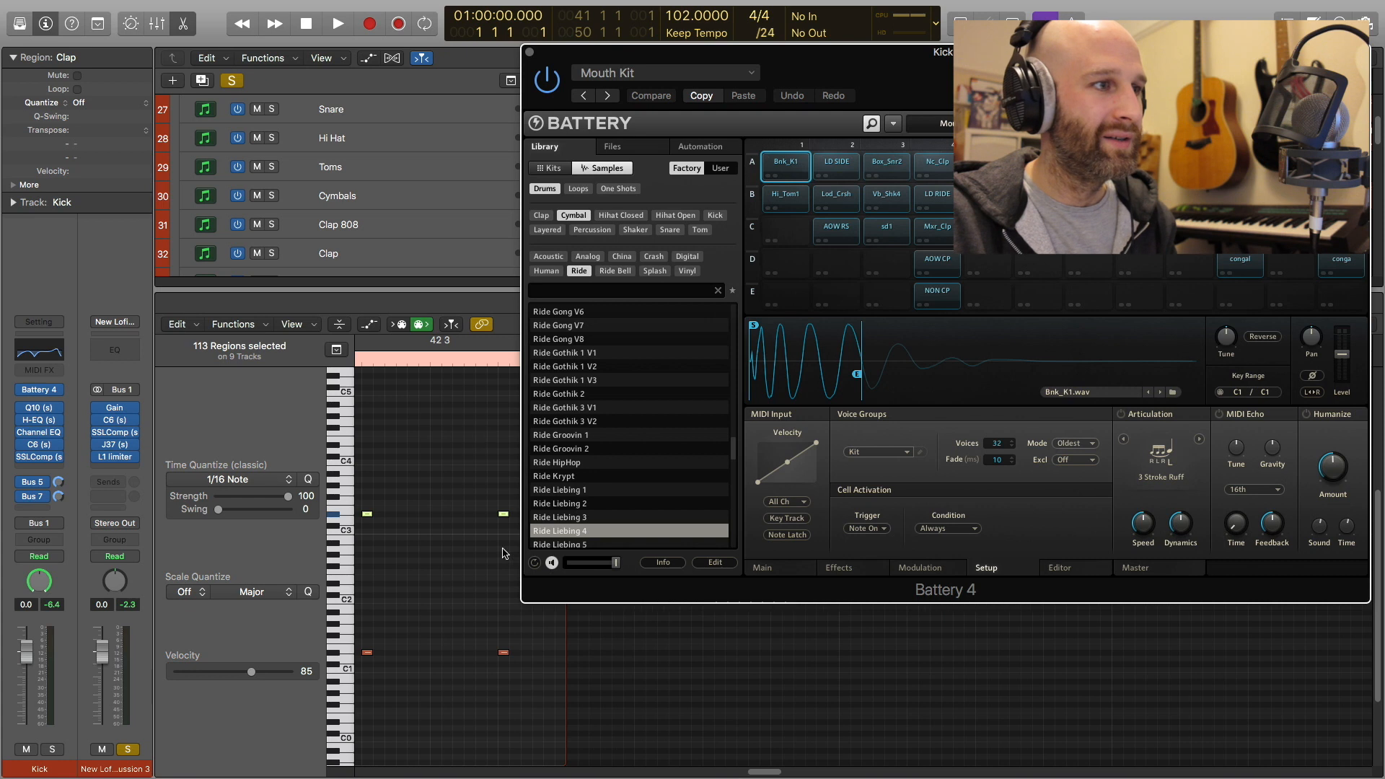
{"action": "left_click", "coordinate": [451, 684]}
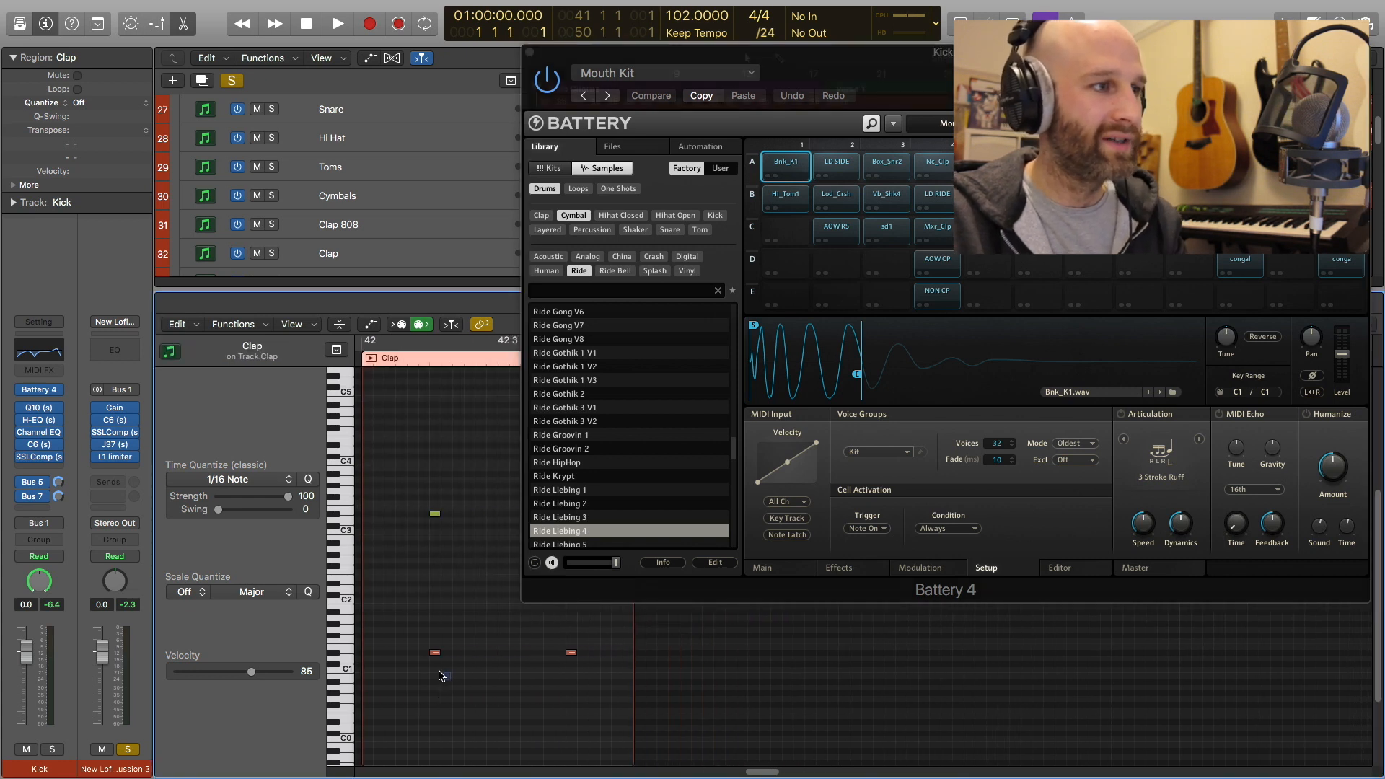
{"action": "left_click", "coordinate": [434, 652]}
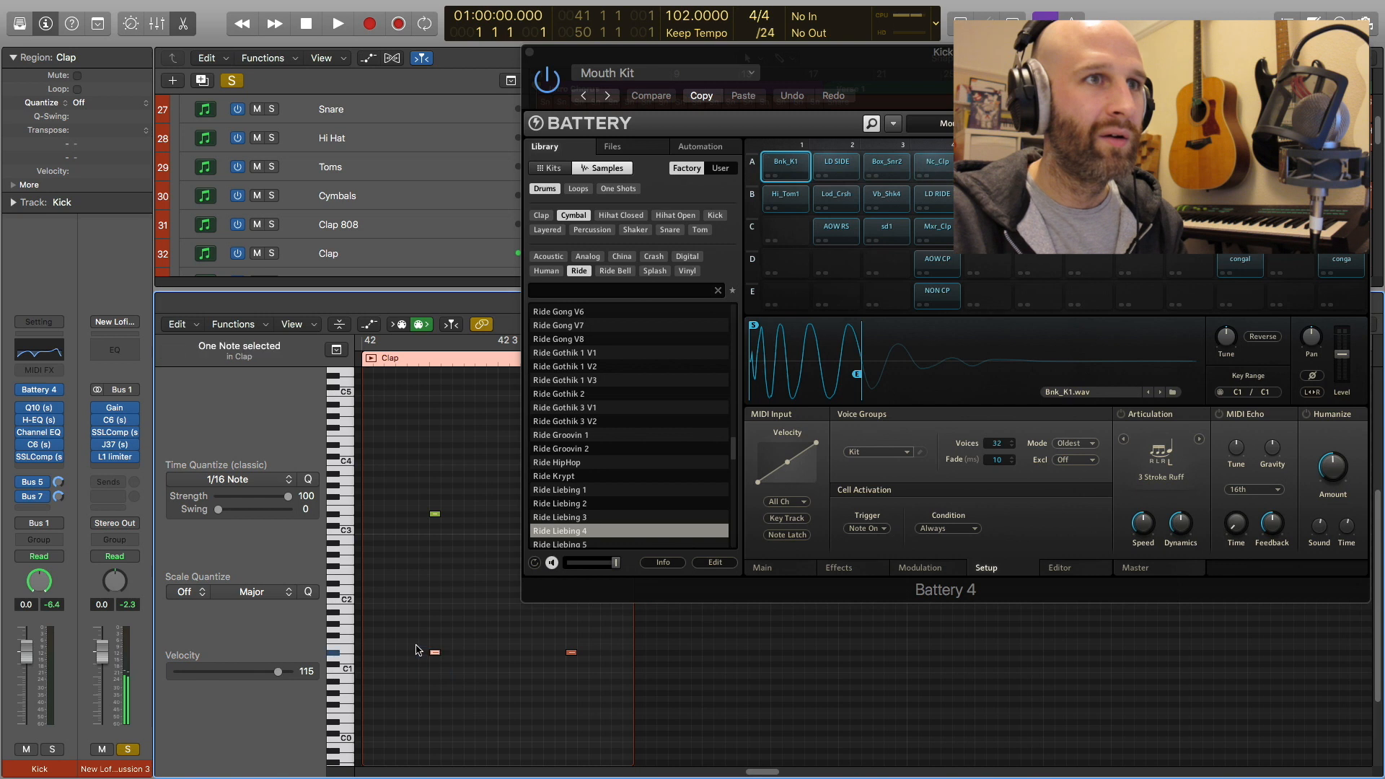
{"action": "left_click", "coordinate": [938, 171]}
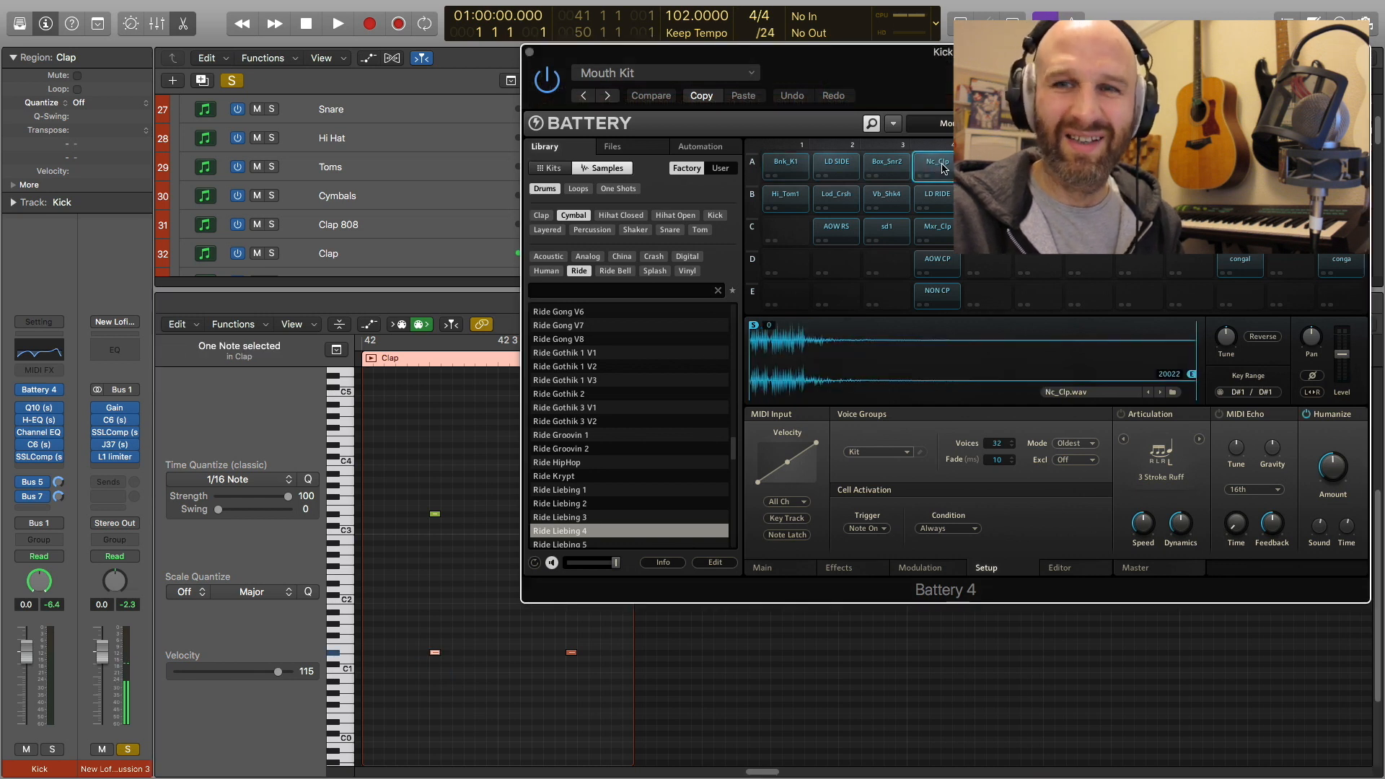
- Audition the higher clap note at bar 42 in the Clap region and Battery's Mxr_Clp cell
{"action": "left_click", "coordinate": [408, 491]}
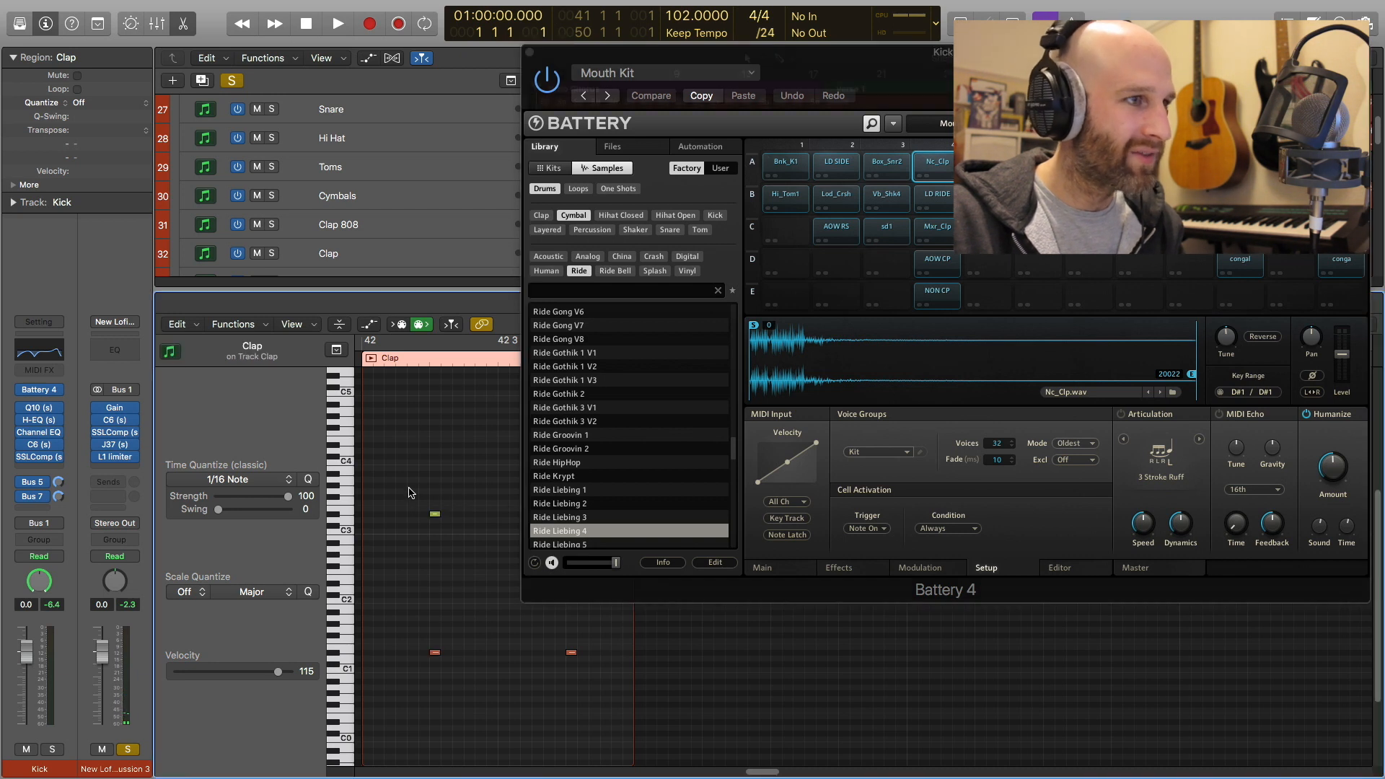
{"action": "left_click_drag", "start_coordinate": [423, 507], "coordinate": [448, 527]}
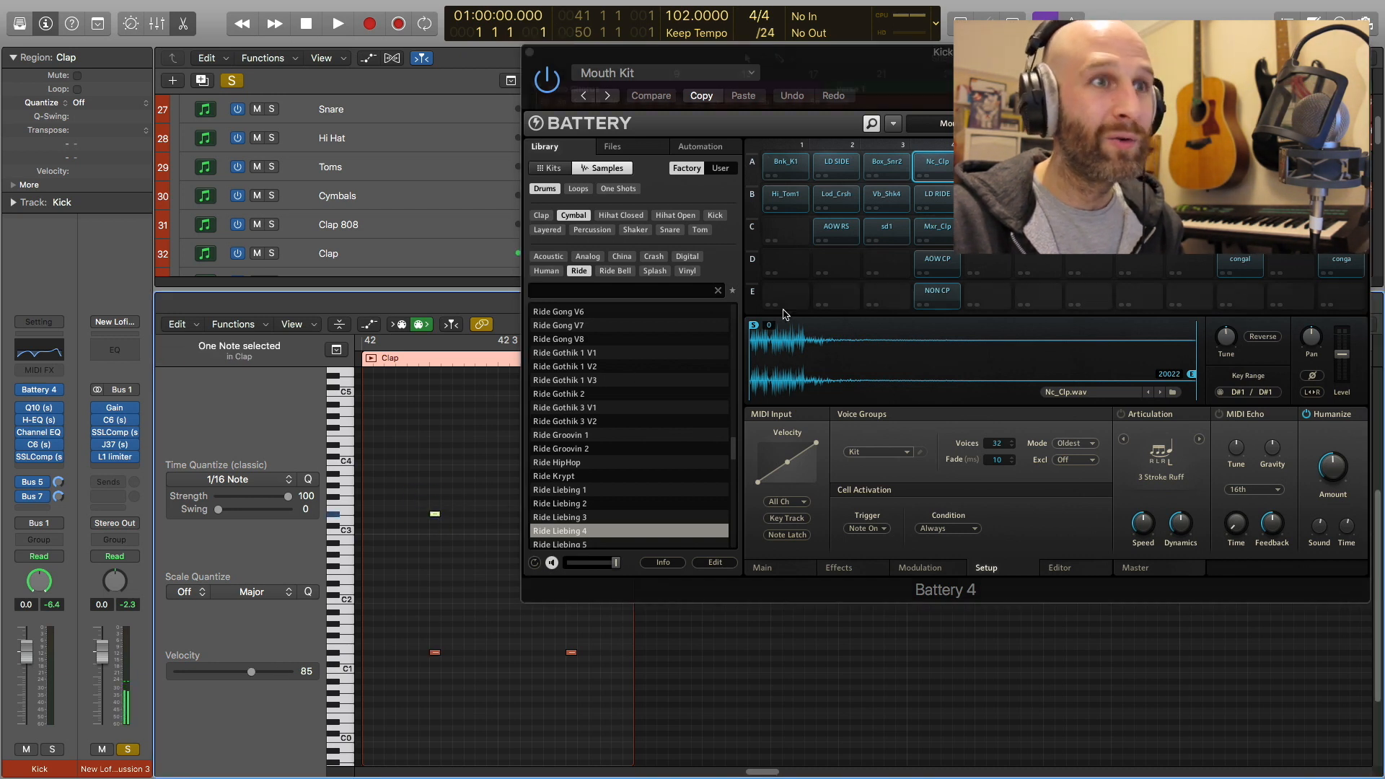
{"action": "left_click", "coordinate": [942, 232]}
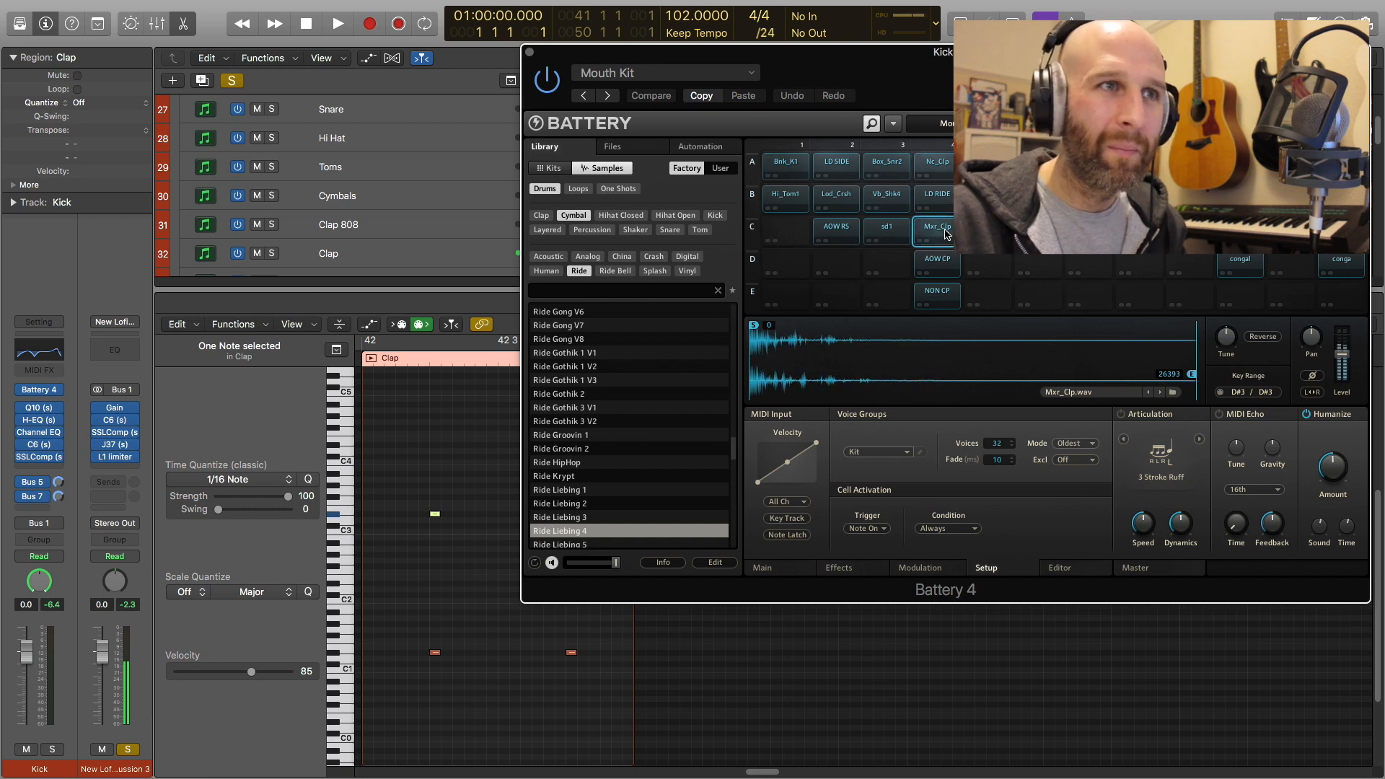
- Play the layered clap notes from bar 42, beat 2, and the soloed Clap track in the Intro Chorus
{"action": "left_click", "coordinate": [424, 360]}
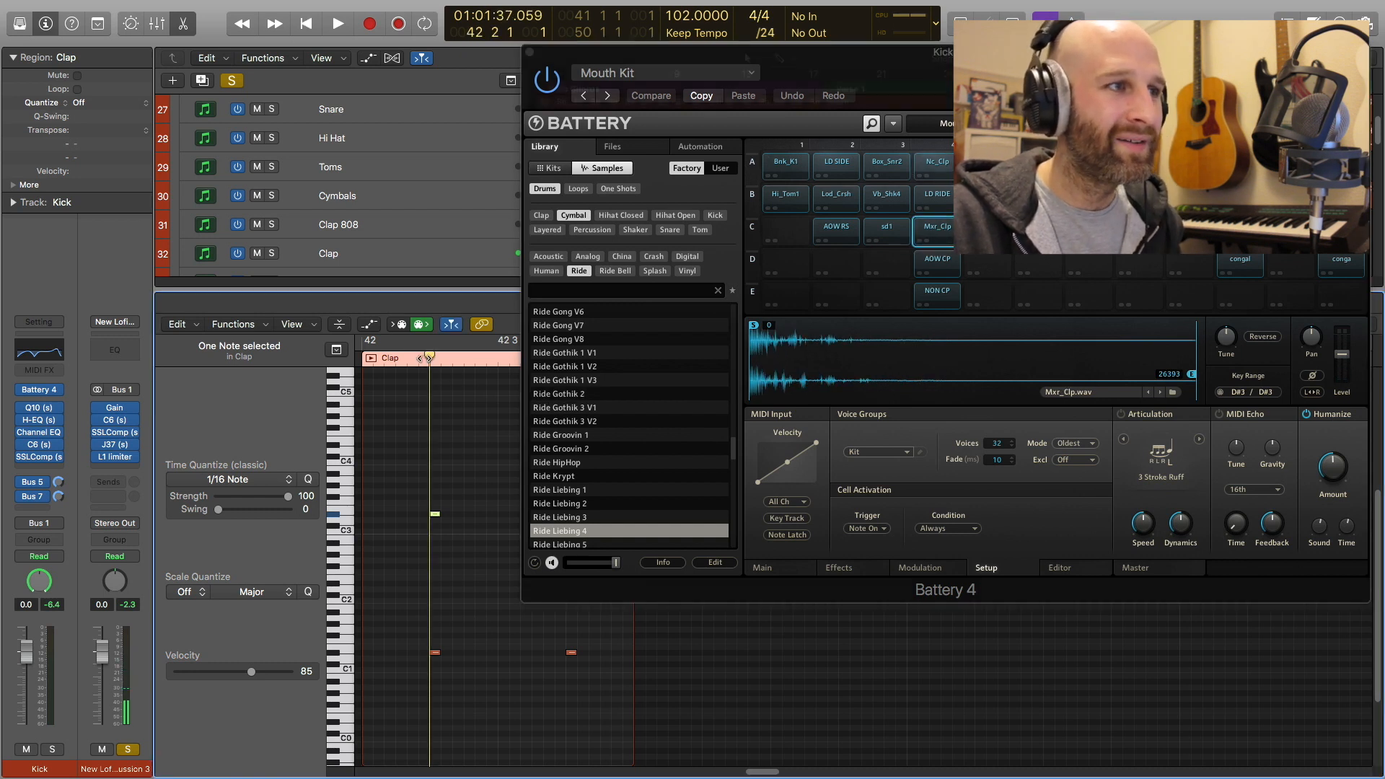
{"action": "key", "text": "space"}
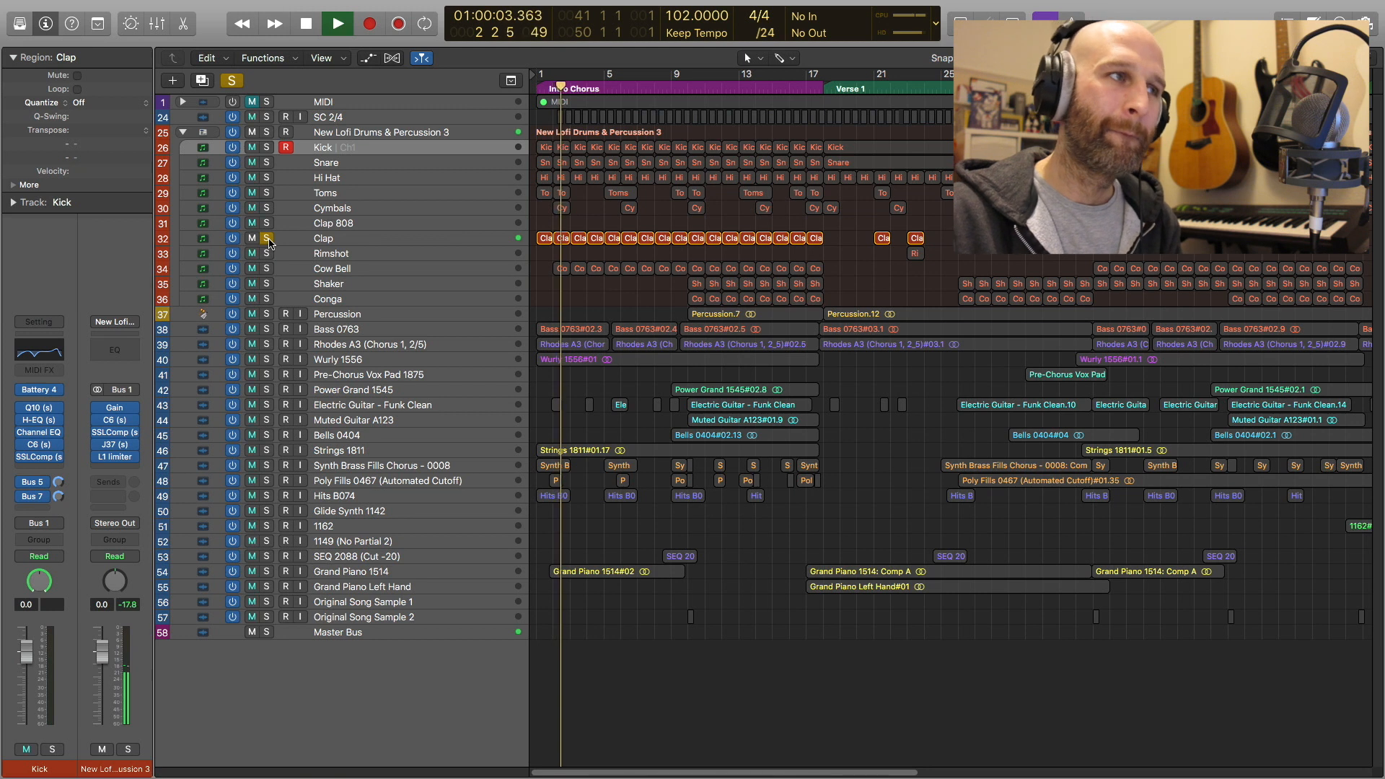
{"action": "left_click", "coordinate": [267, 239]}
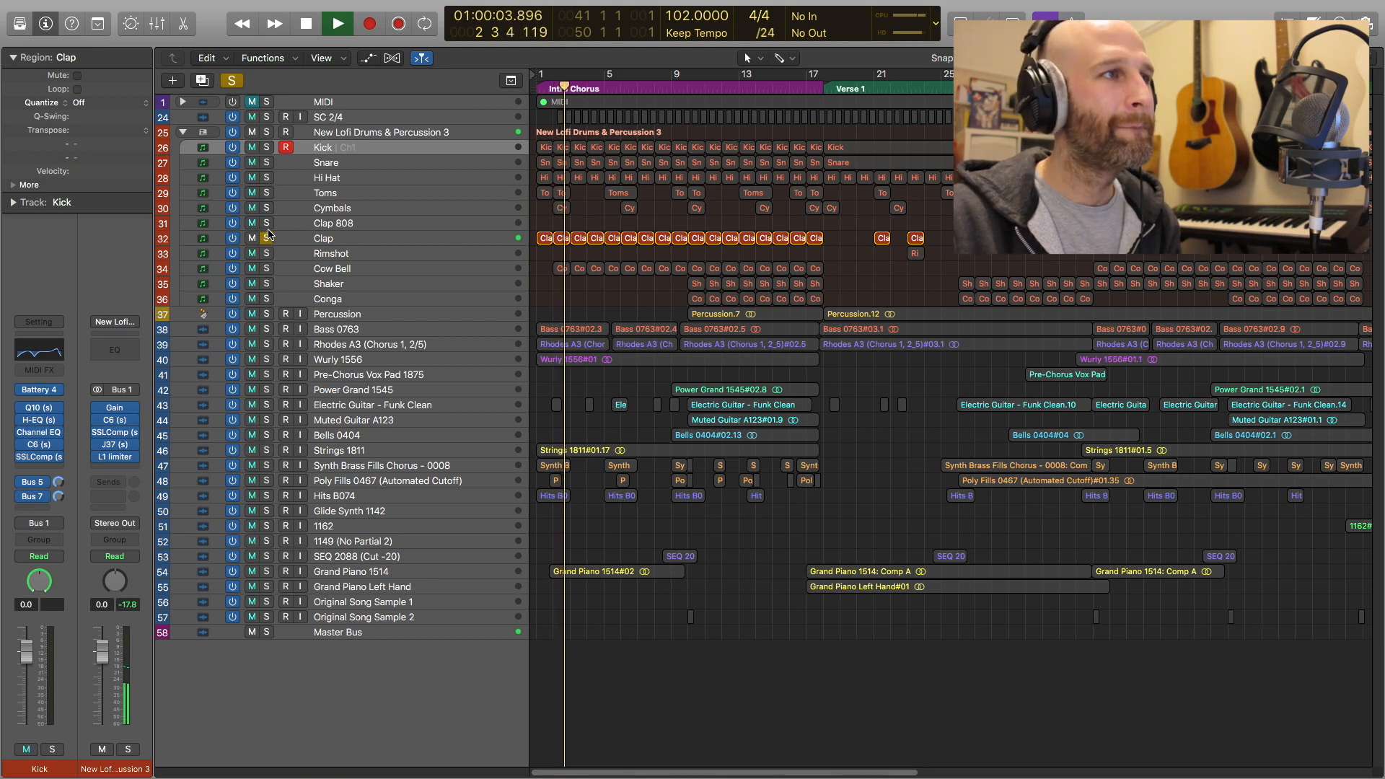
{"action": "key", "text": "space"}
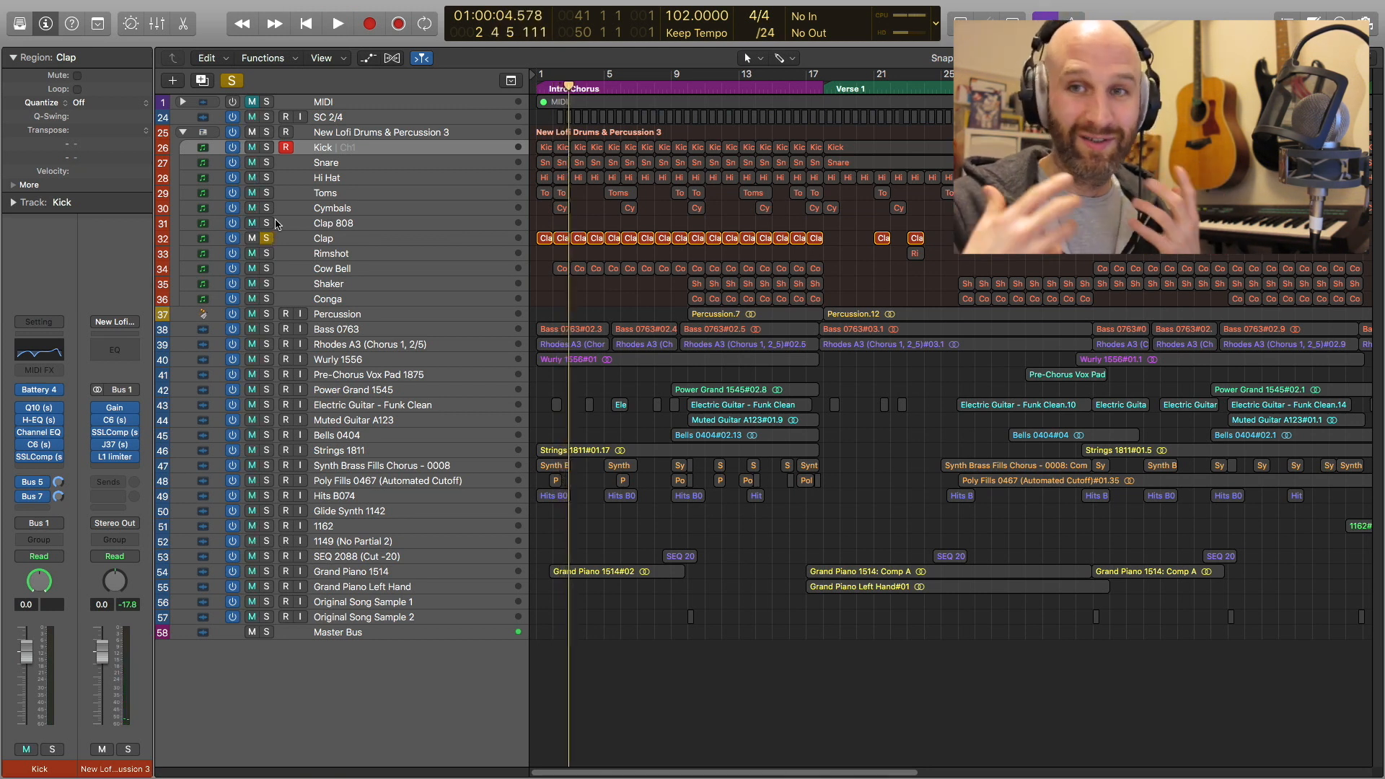
- Solo the Snare together with the Clap, play both from bar 2 and clear all solos
{"action": "left_click", "coordinate": [267, 163]}
{"action": "key", "text": "comma"}
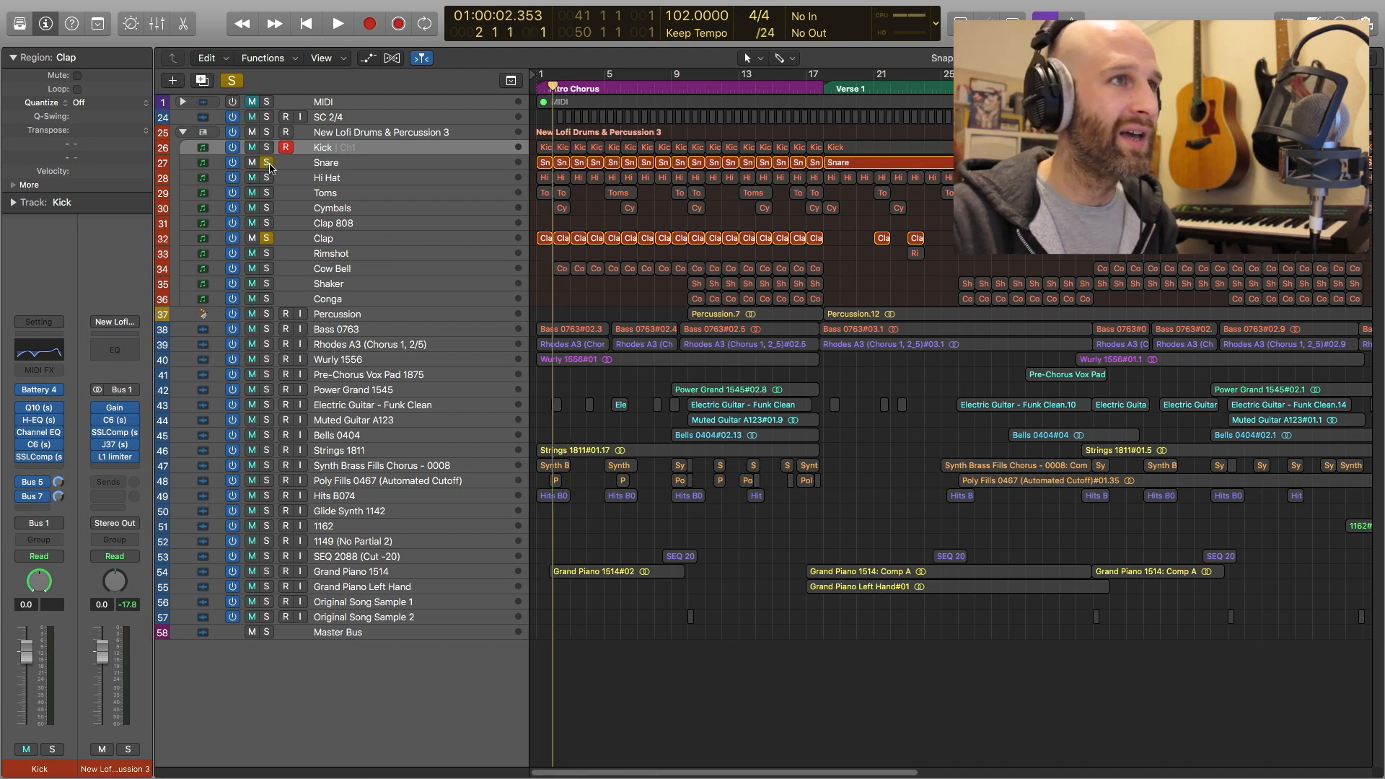
{"action": "key", "text": "space"}
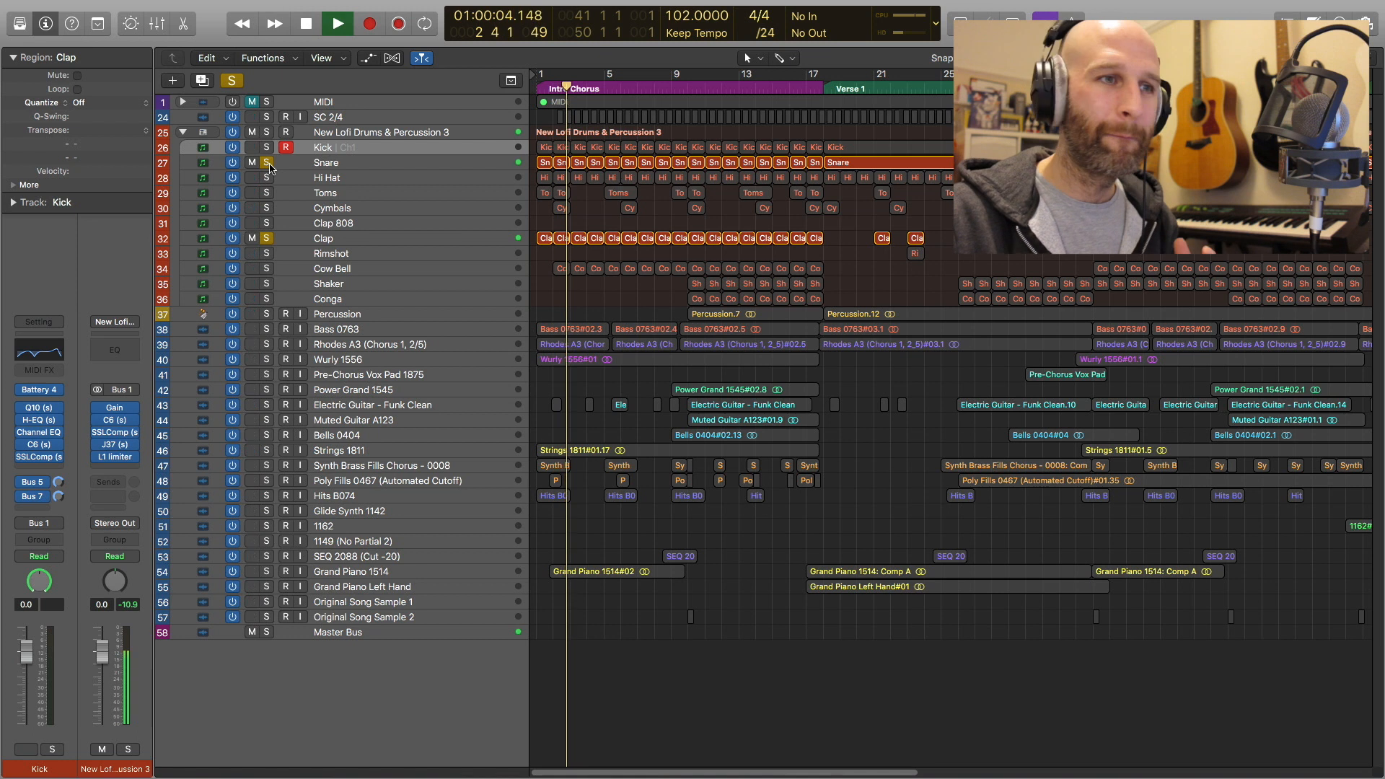
{"action": "key", "text": "space"}
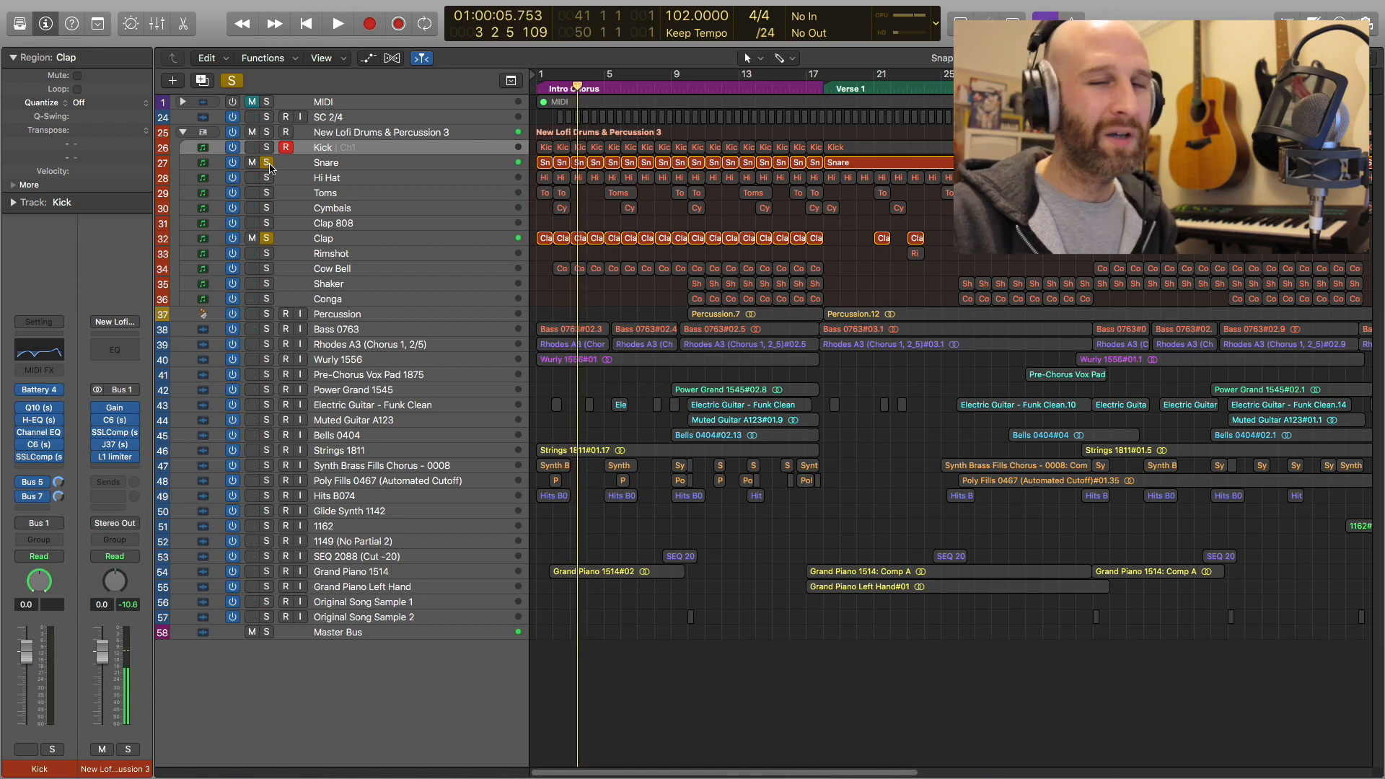
{"action": "left_click", "coordinate": [239, 84]}
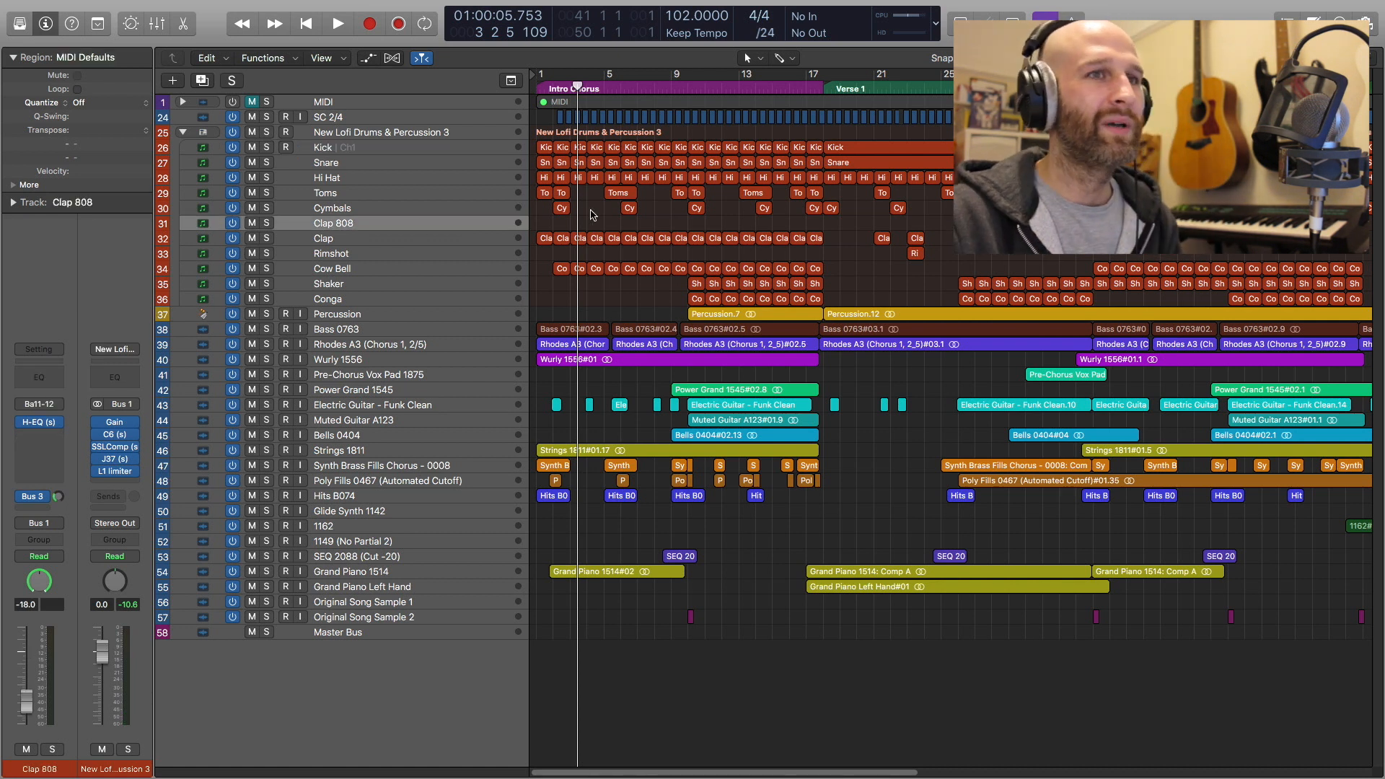
- Play the Cymbals track soloed from bar 2, with the whole song fitted in the arrangement
{"action": "key", "text": "z"}
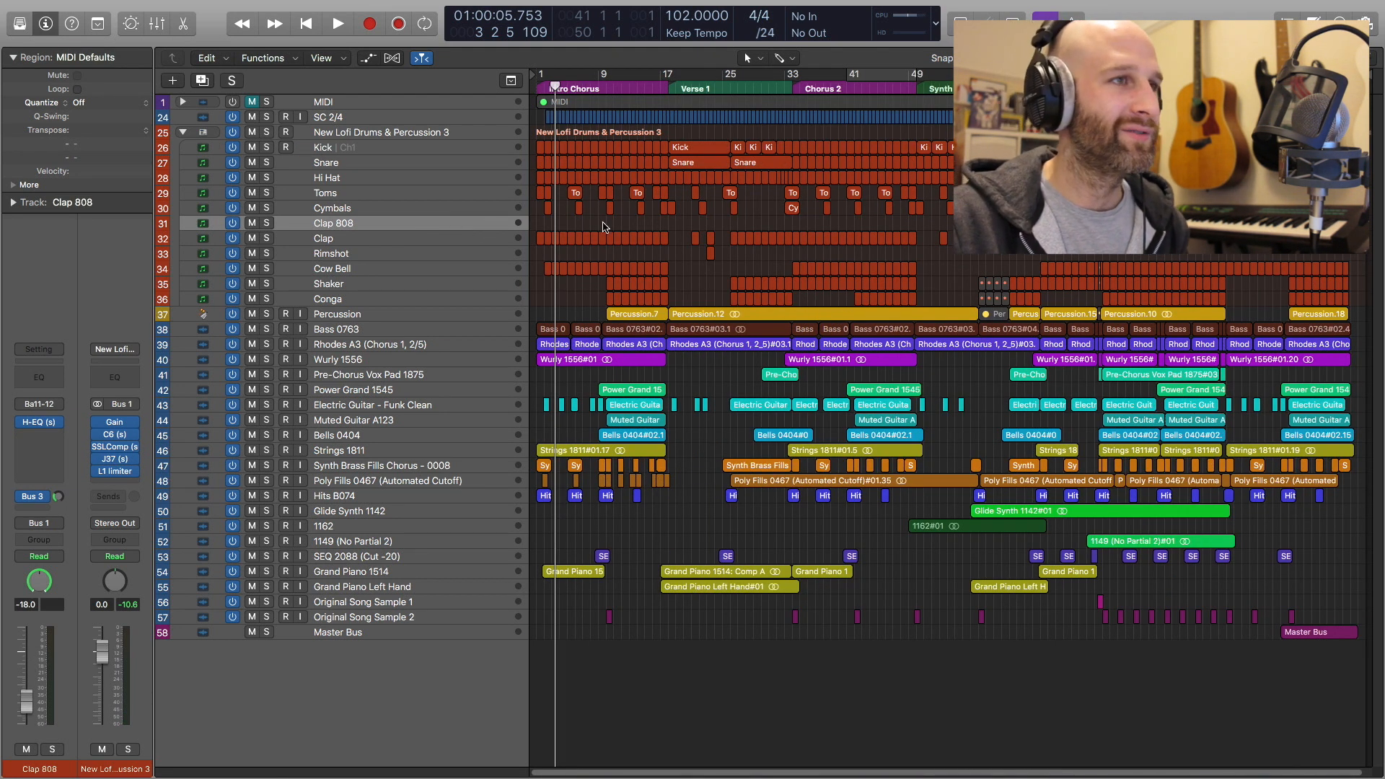
{"action": "scroll", "coordinate": [606, 223], "scroll_direction": "up", "scroll_amount": 5}
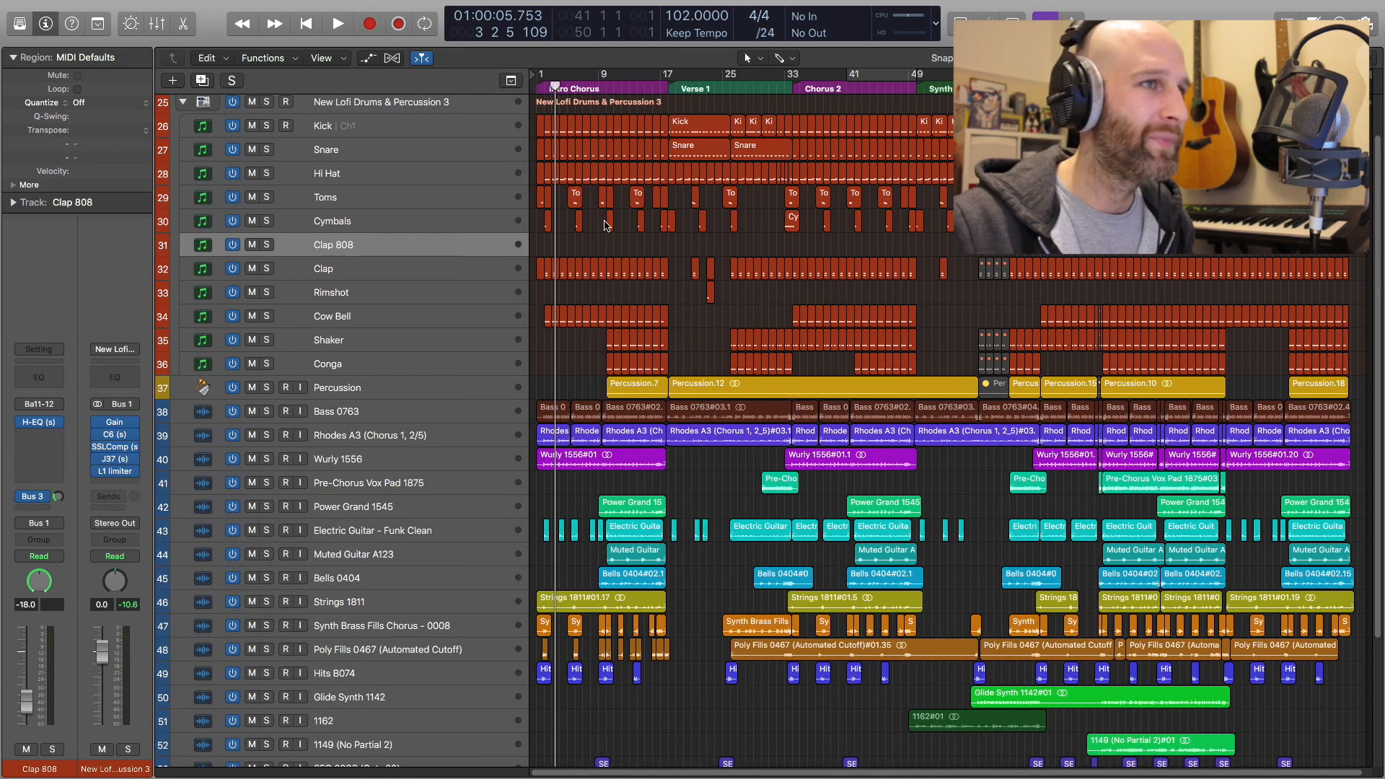
{"action": "left_click", "coordinate": [478, 226]}
{"action": "key", "text": "space"}
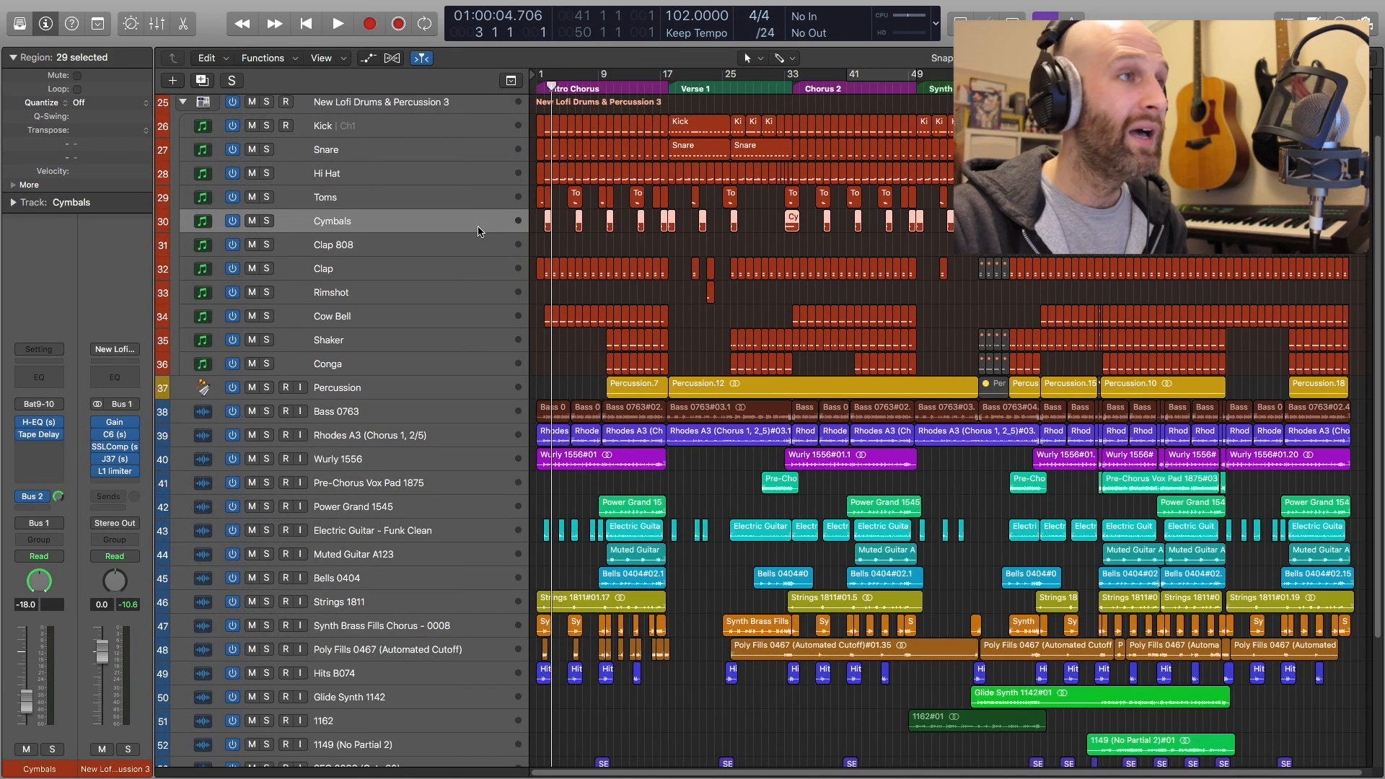
{"action": "key", "text": "comma"}
{"action": "key", "text": "space"}
{"action": "key", "text": "space"}
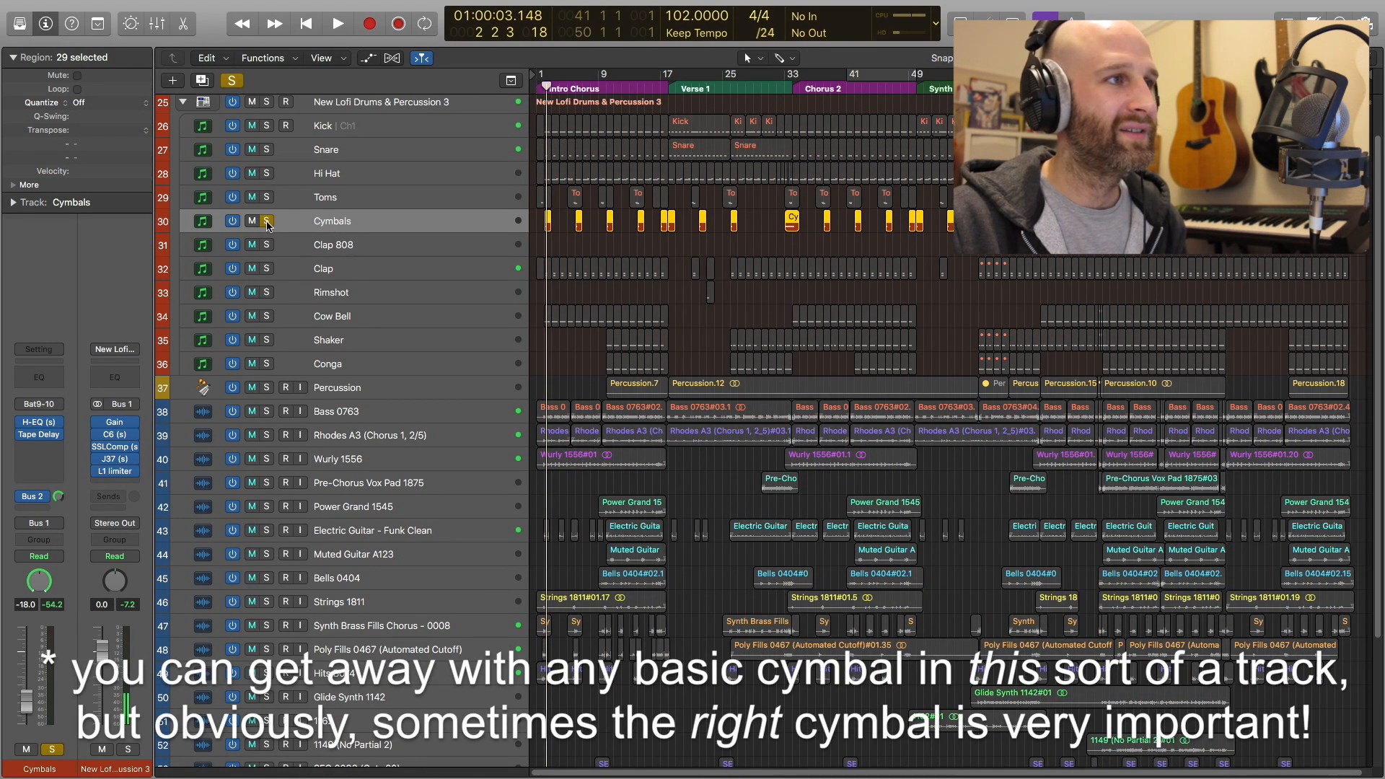
{"action": "key", "text": "comma"}
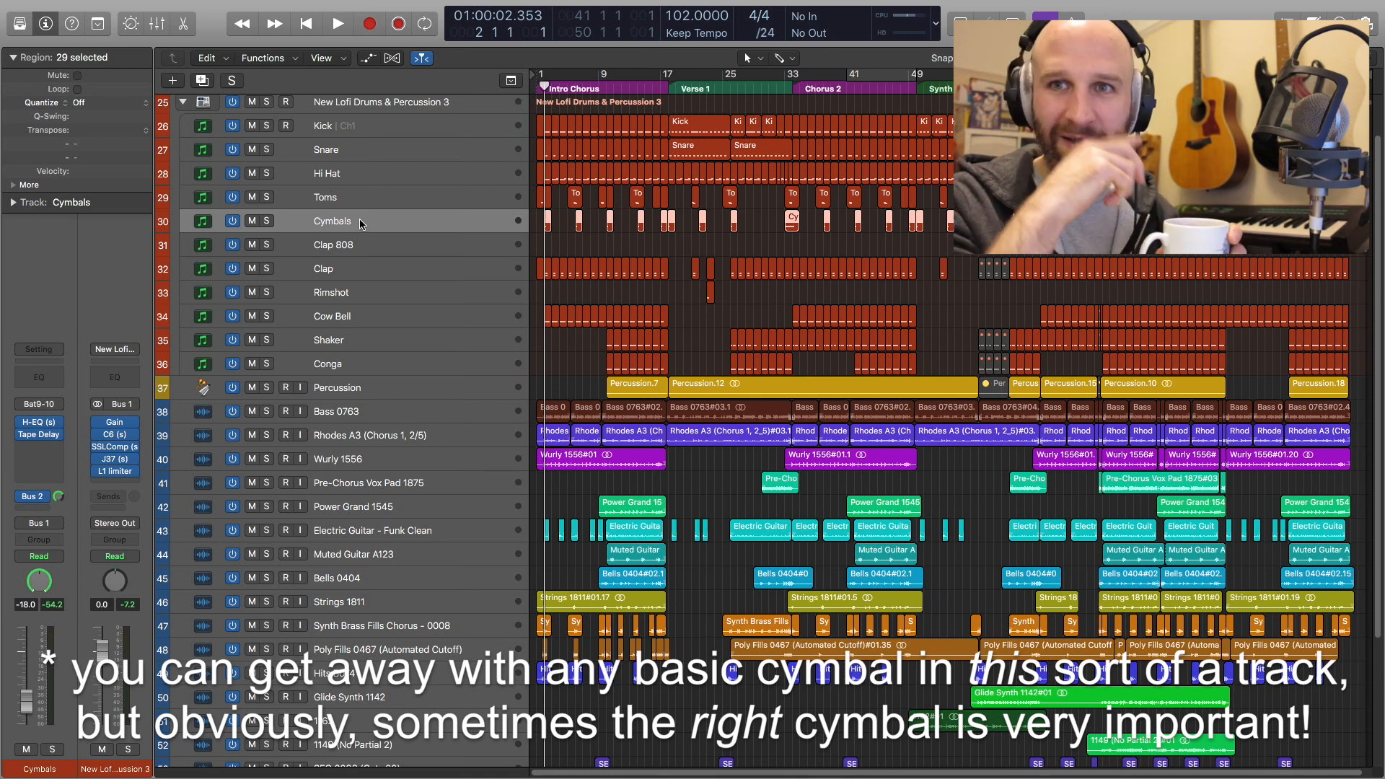
- Solo the Toms track and play it from bar 2 through its fills in the Intro Chorus
{"action": "left_click", "coordinate": [300, 196]}
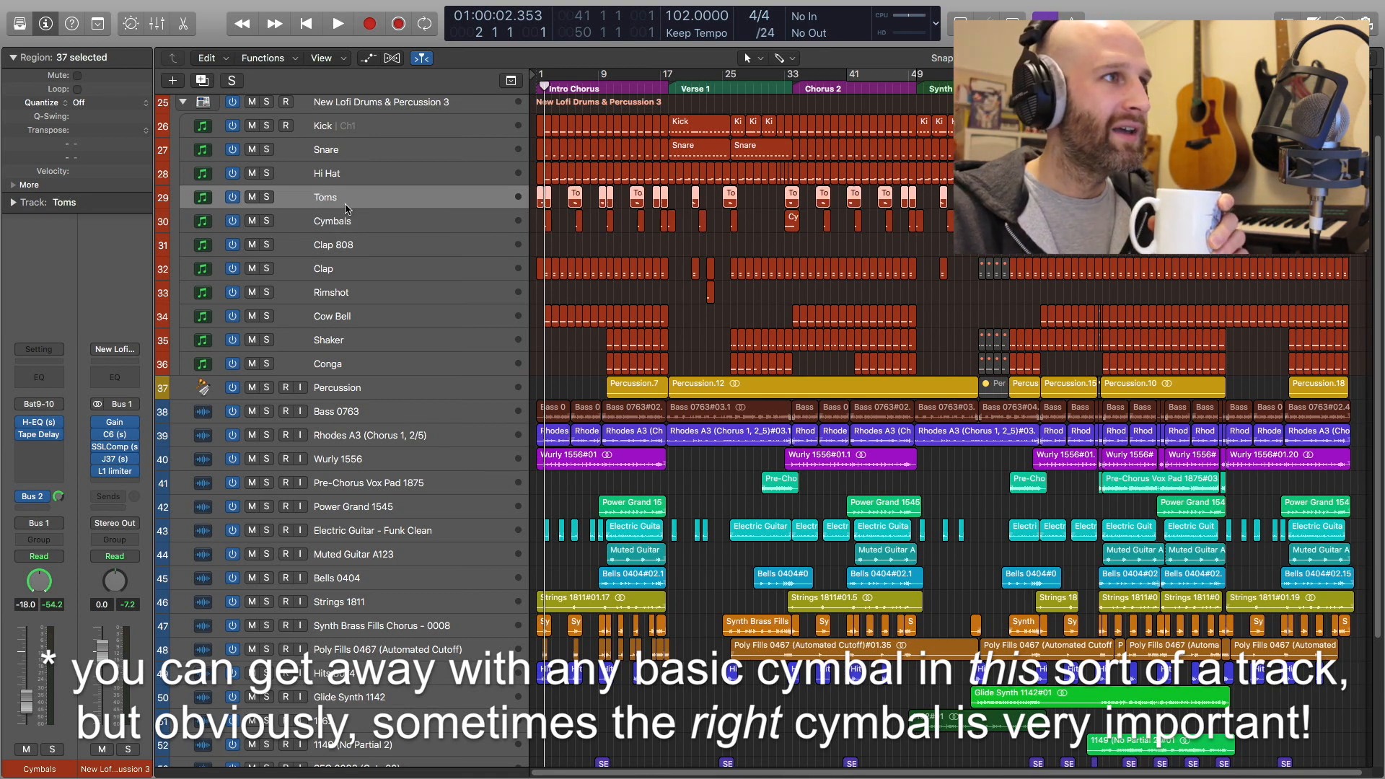
{"action": "key", "text": "s"}
{"action": "key", "text": "space"}
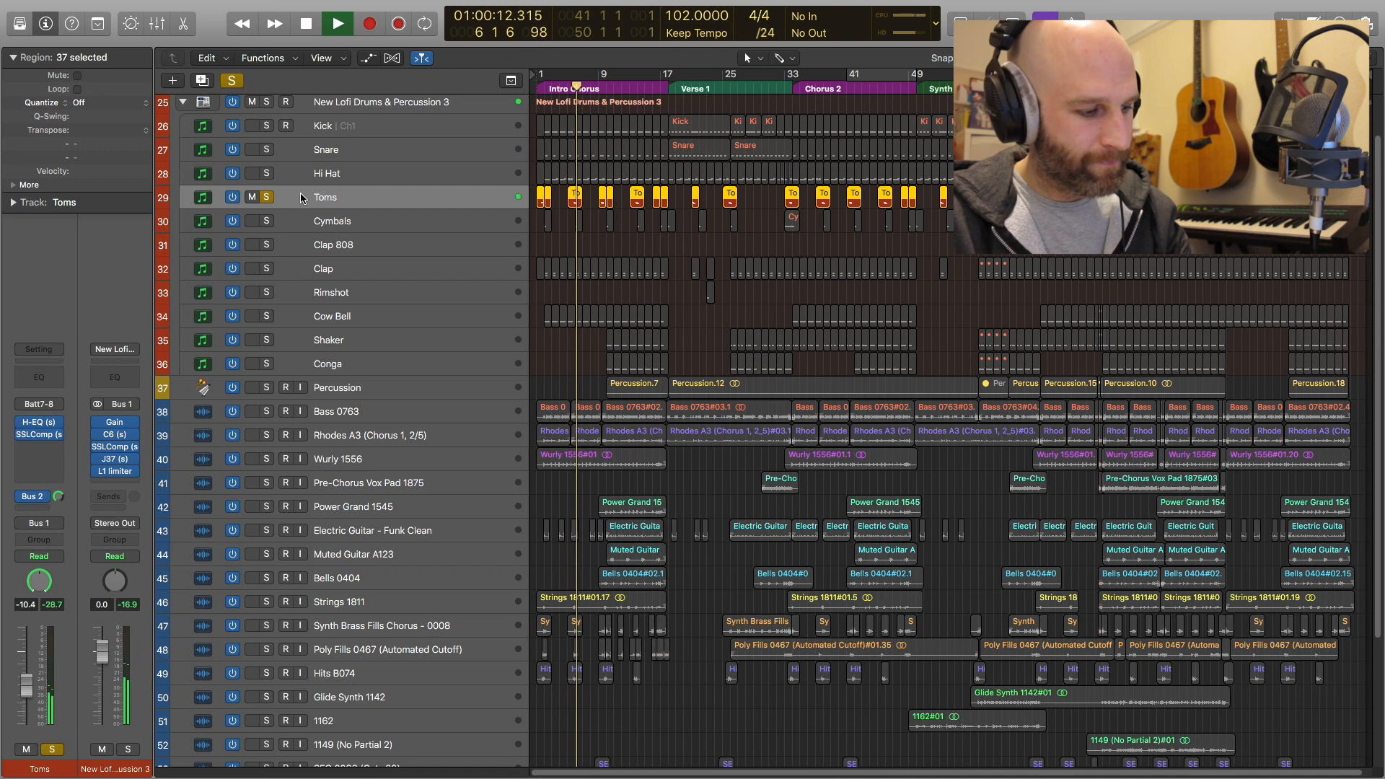
{"action": "key", "text": "space"}
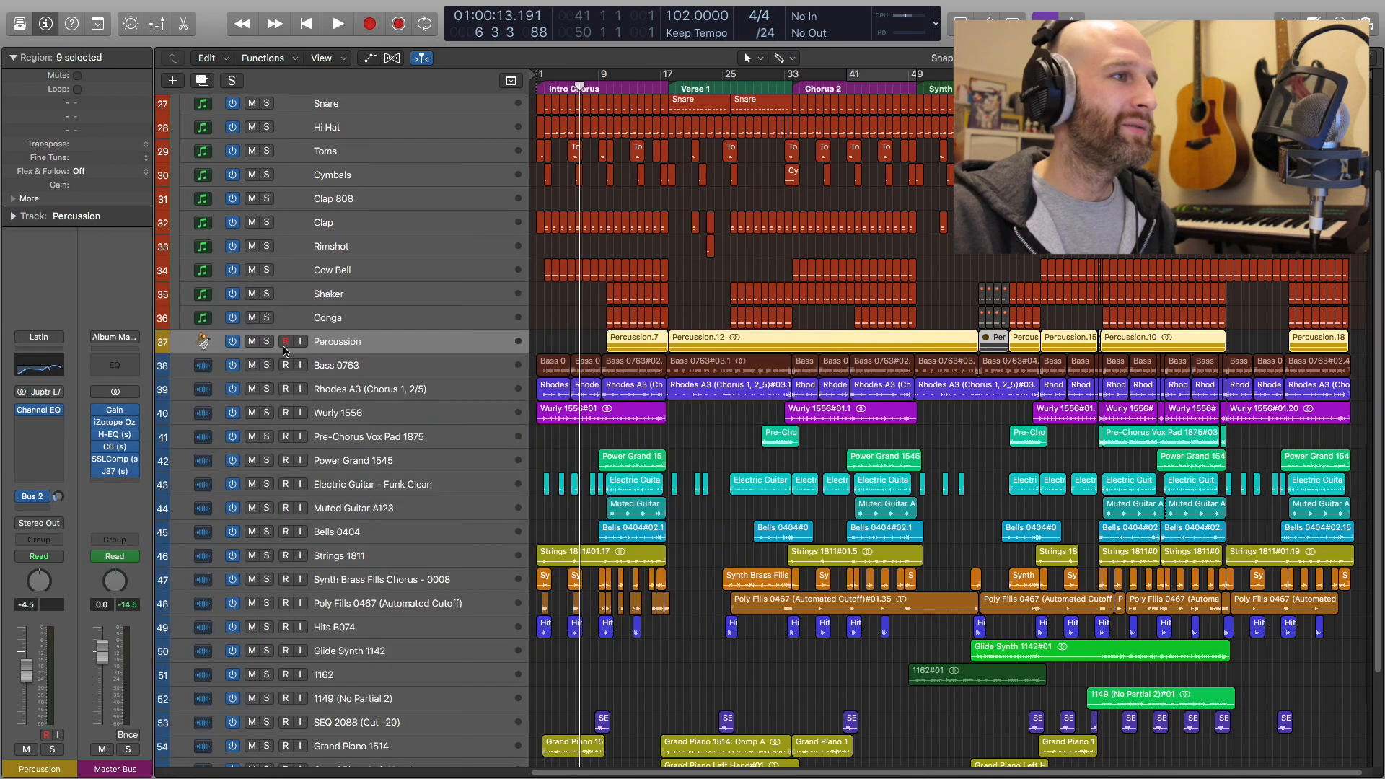
- Solo the Percussion track and play its Latin part from bar 10
{"action": "left_click", "coordinate": [267, 341]}
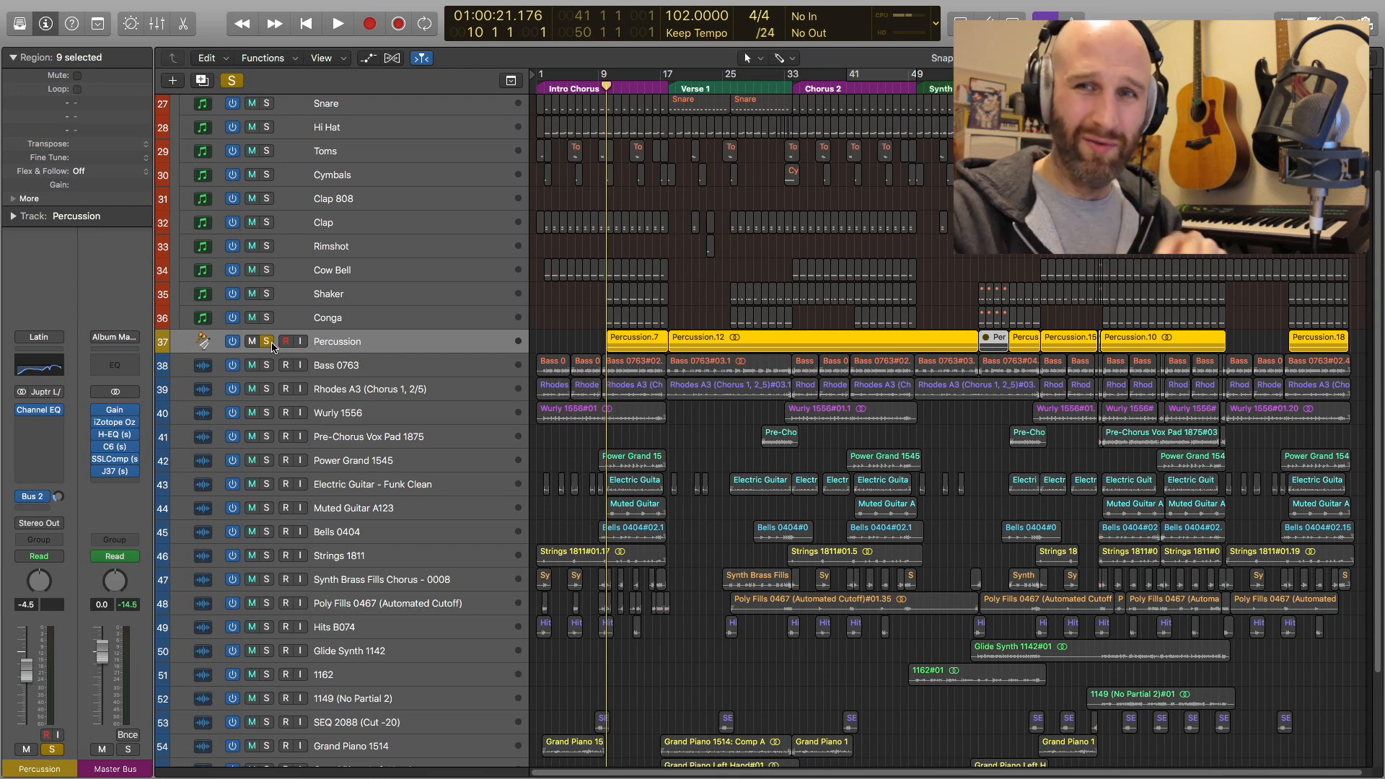
{"action": "key", "text": "space"}
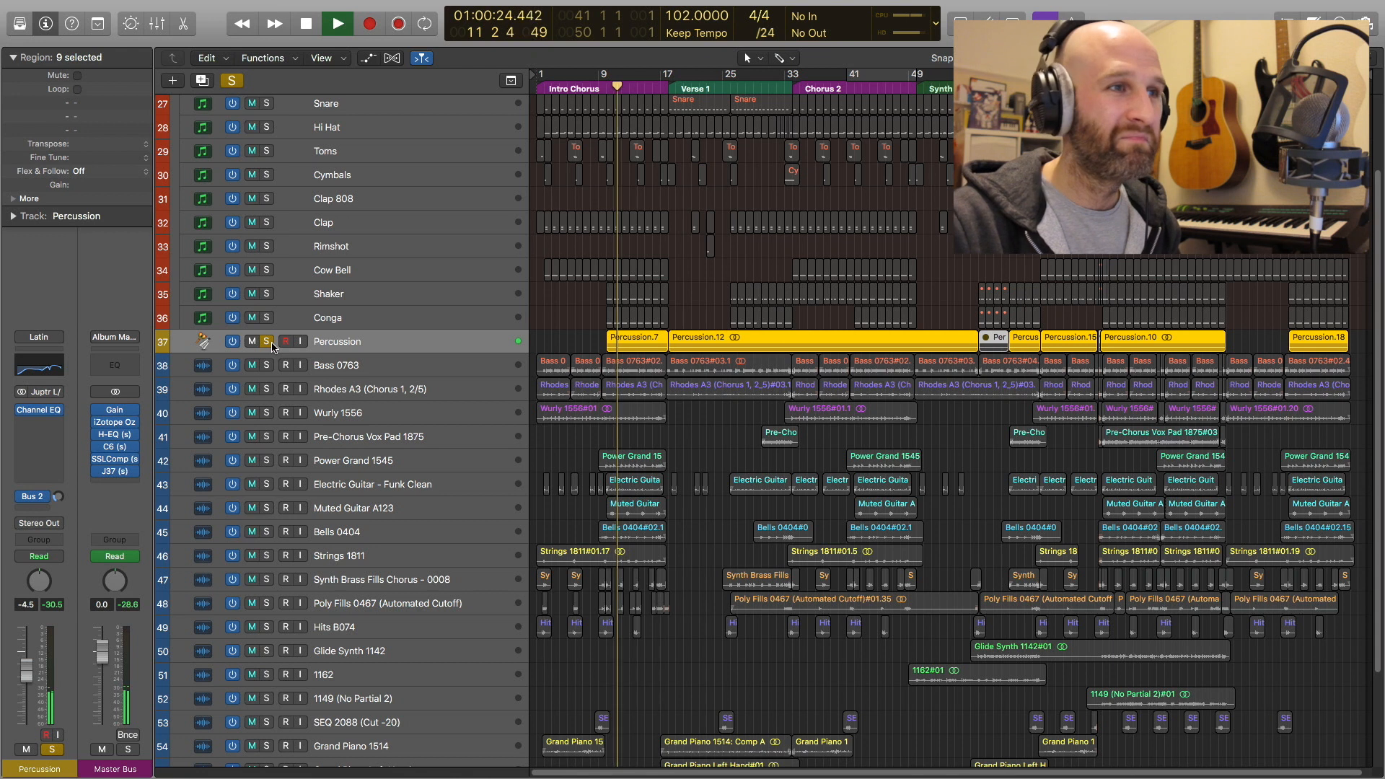
{"action": "key", "text": "space"}
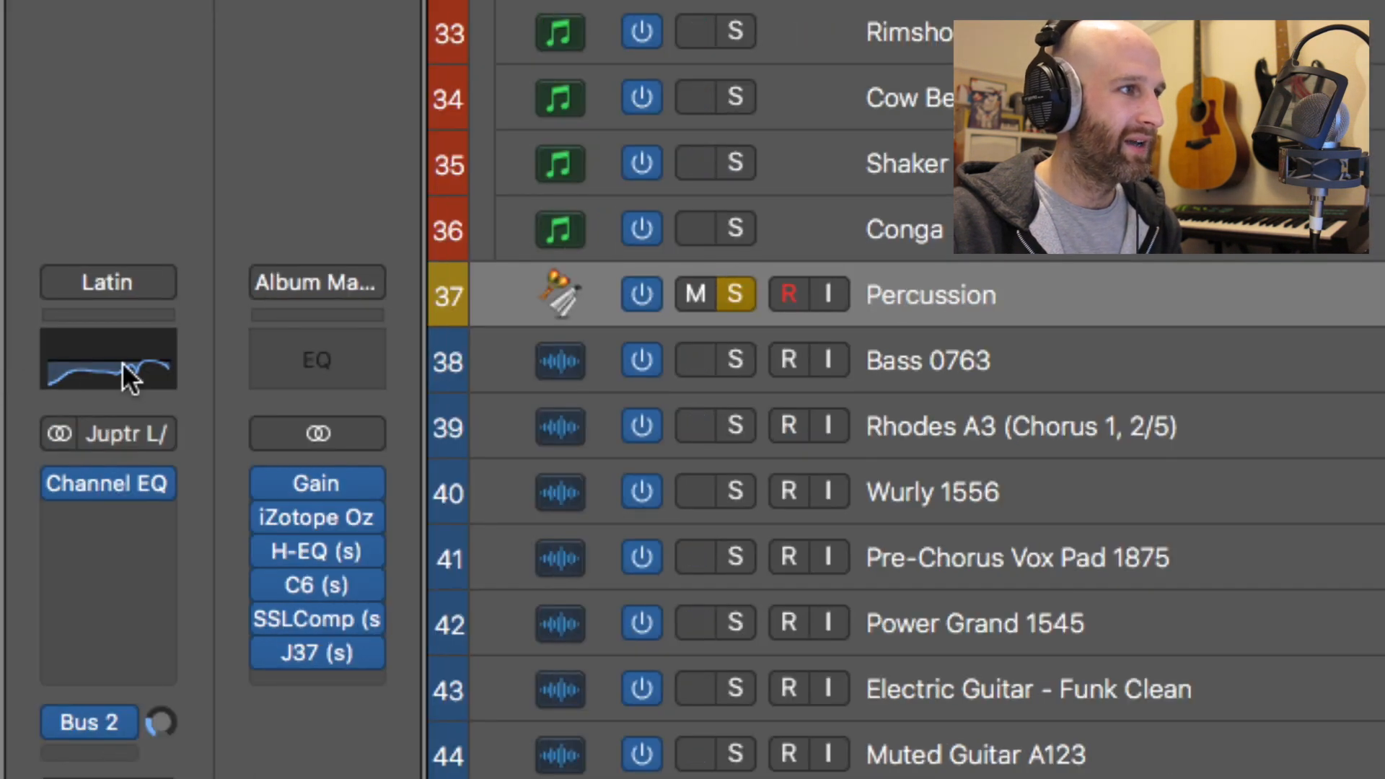
- Compare the Percussion channel's sound with its Channel EQ bypassed and re-enabled during playback, and close the plug-in
{"action": "left_click", "coordinate": [165, 362]}
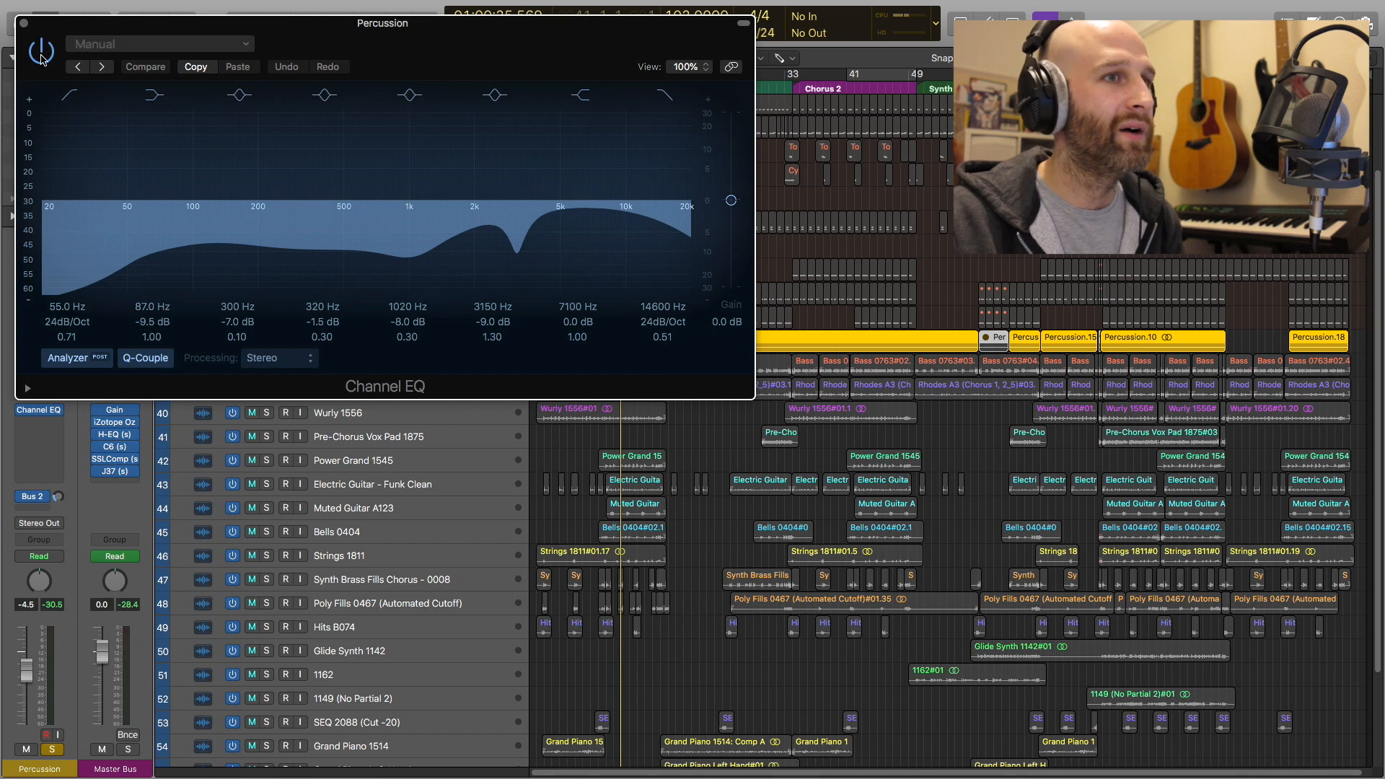
{"action": "left_click", "coordinate": [41, 53]}
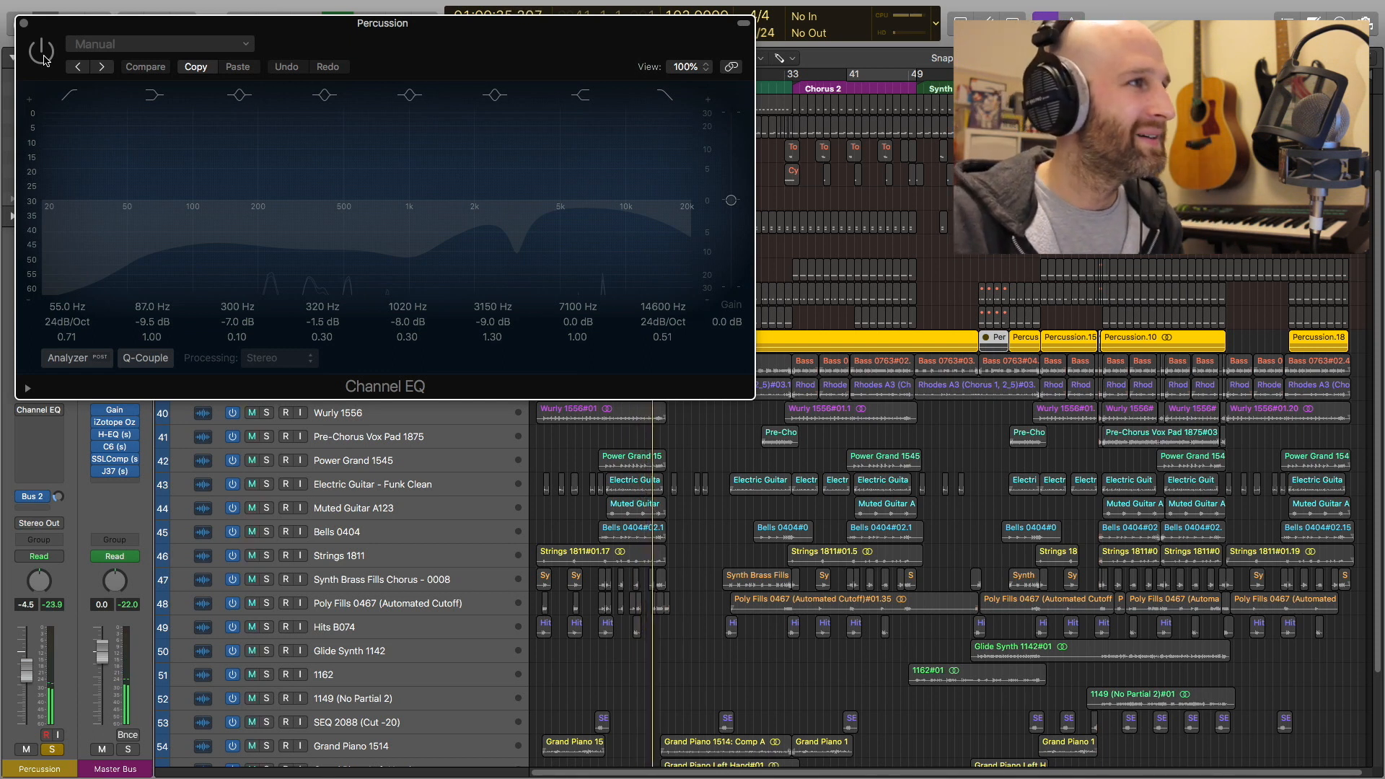
{"action": "left_click", "coordinate": [44, 56]}
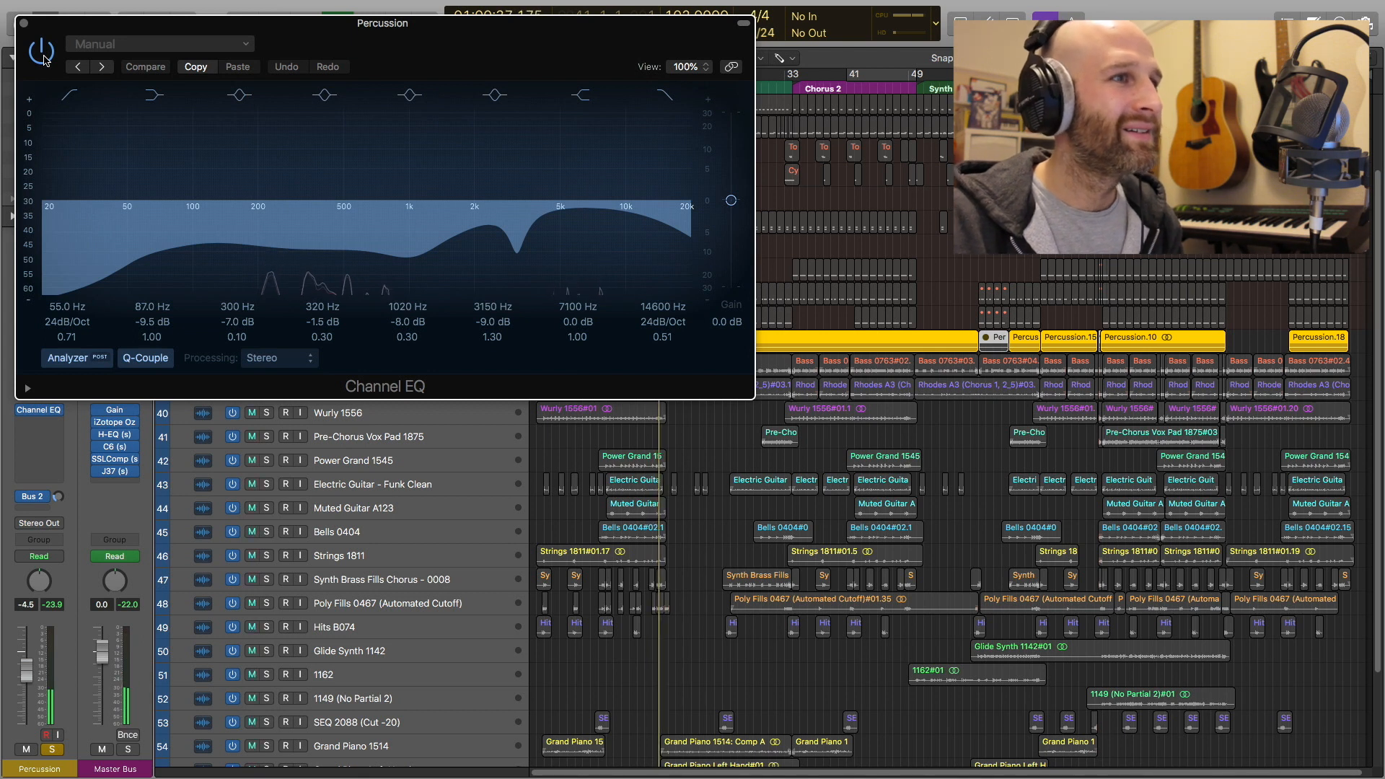
{"action": "left_click", "coordinate": [22, 23]}
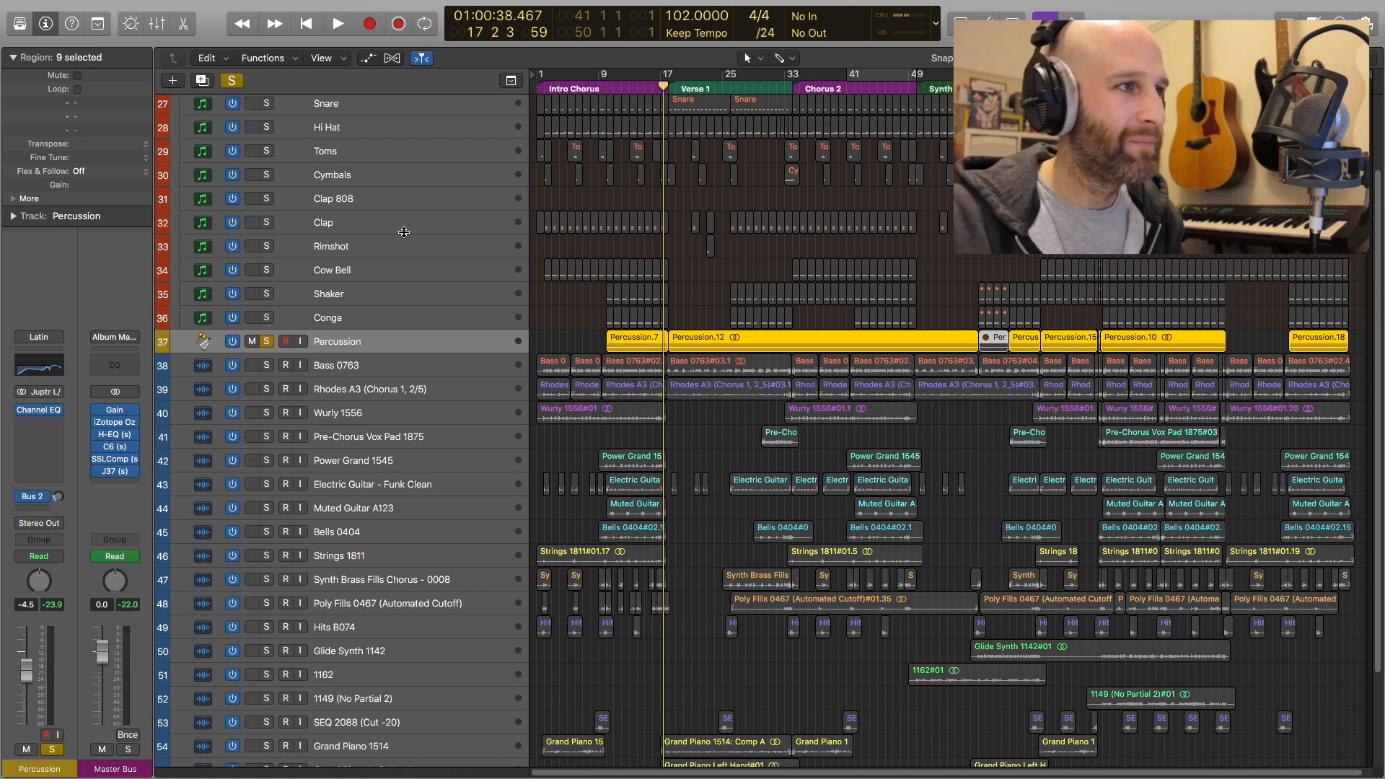
- Switch the solo from Percussion to the Bass 0763 track and play it from bar 10
{"action": "left_click", "coordinate": [267, 340]}
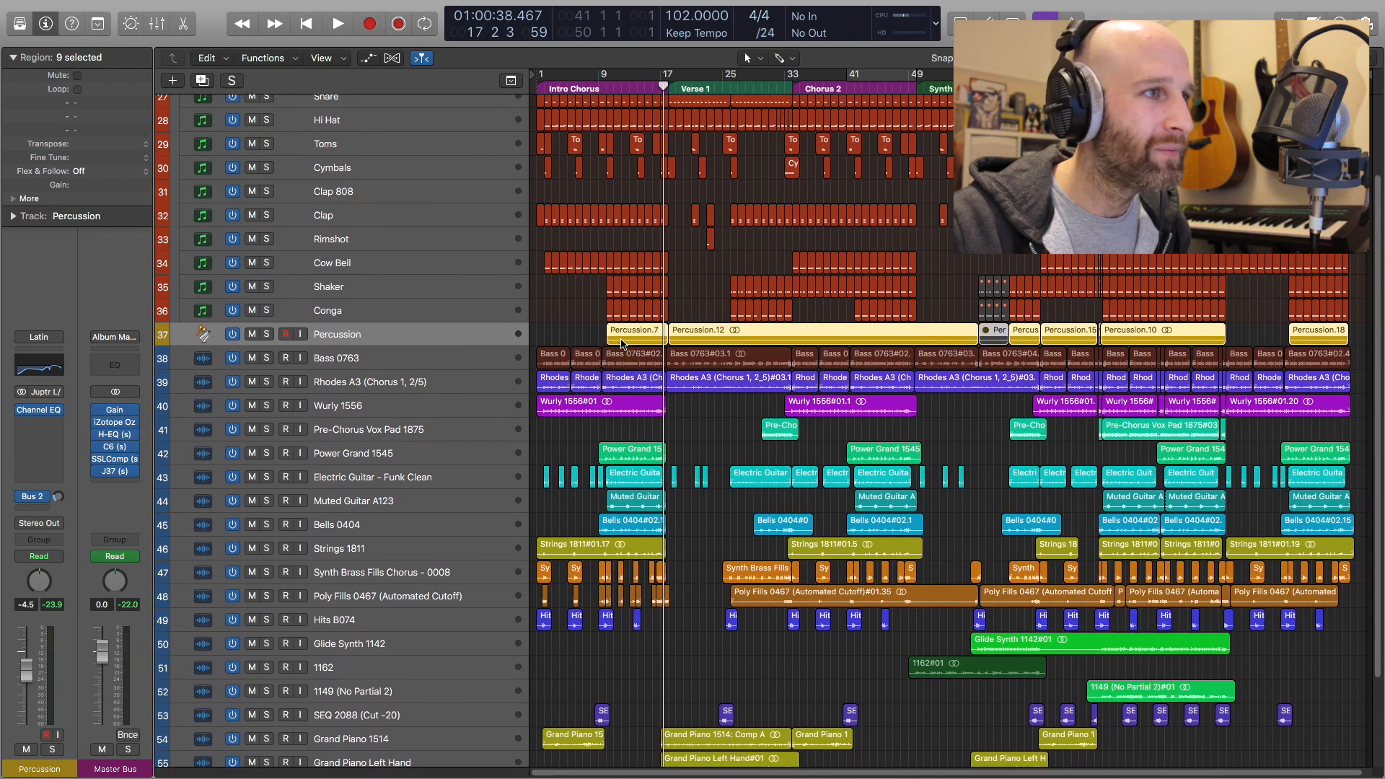
{"action": "scroll", "coordinate": [325, 352], "scroll_direction": "down", "scroll_amount": 1}
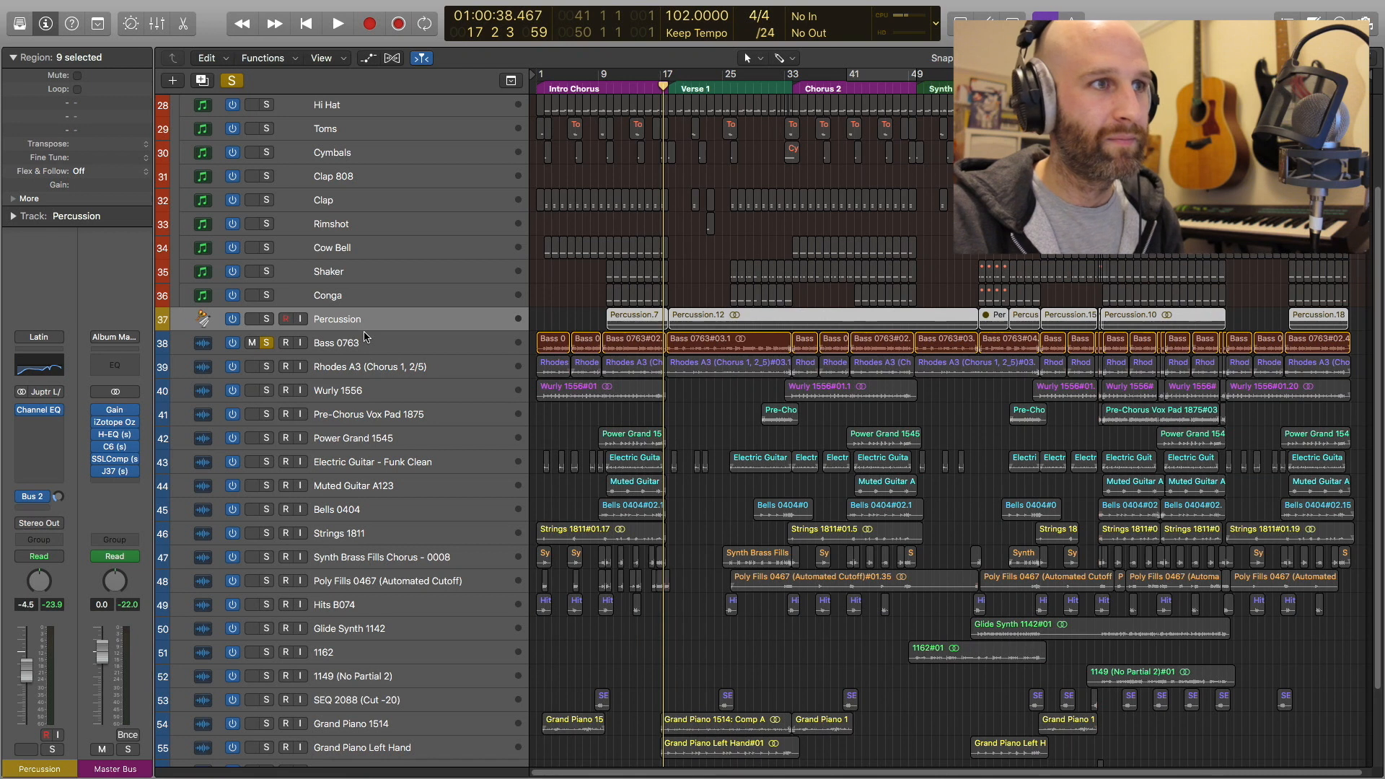
{"action": "key", "text": "comma"}
{"action": "key", "text": "comma"}
{"action": "key", "text": "comma"}
{"action": "key", "text": "comma"}
{"action": "key", "text": "comma"}
{"action": "key", "text": "comma"}
{"action": "key", "text": "comma"}
{"action": "key", "text": "comma"}
{"action": "key", "text": "comma"}
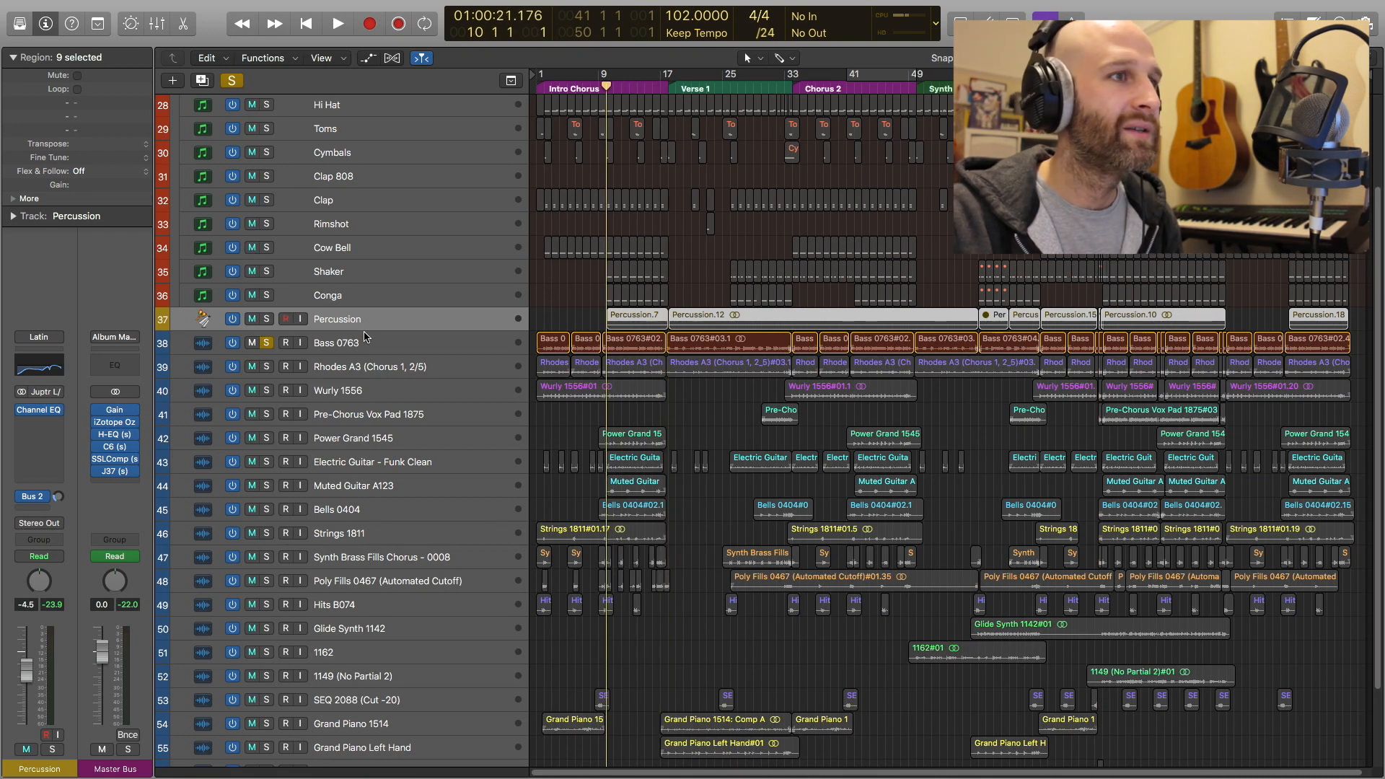
{"action": "key", "text": "space"}
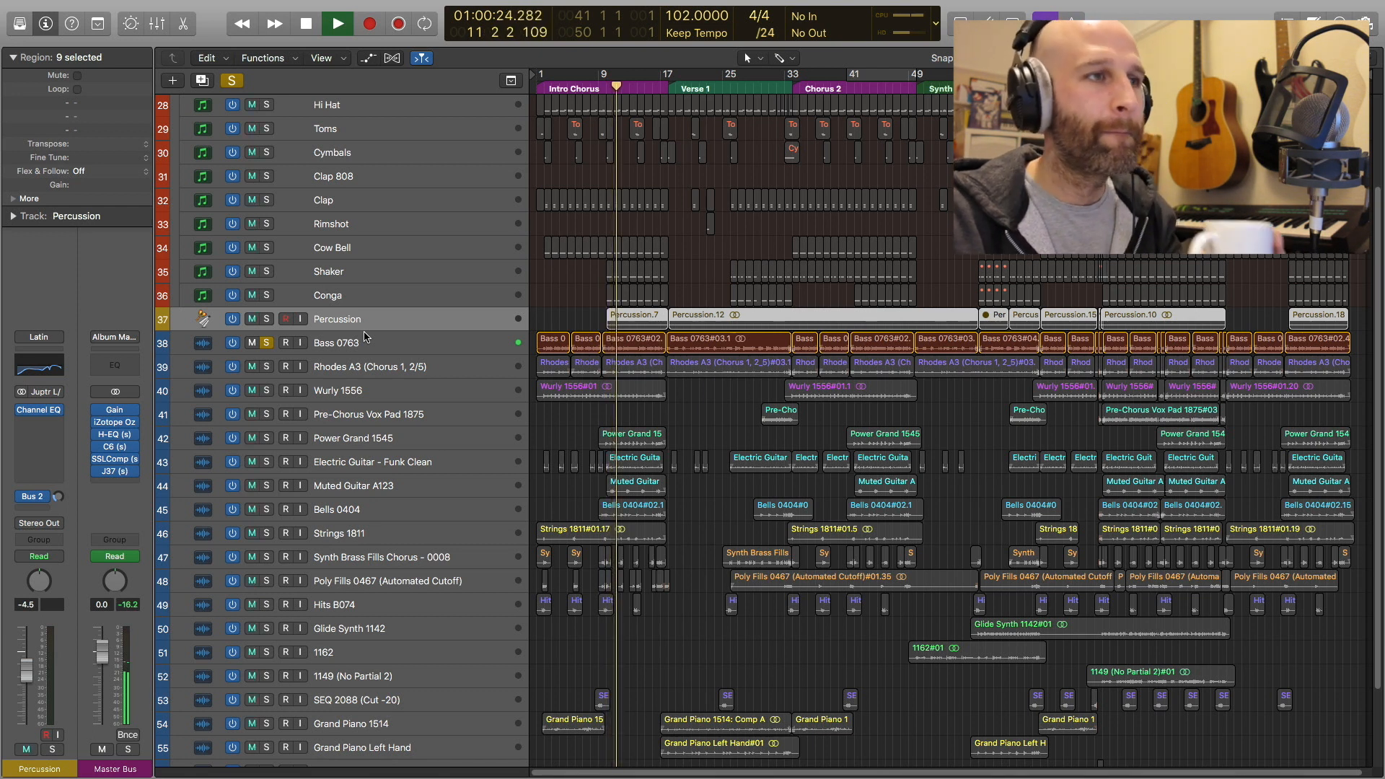
{"action": "key", "text": "space"}
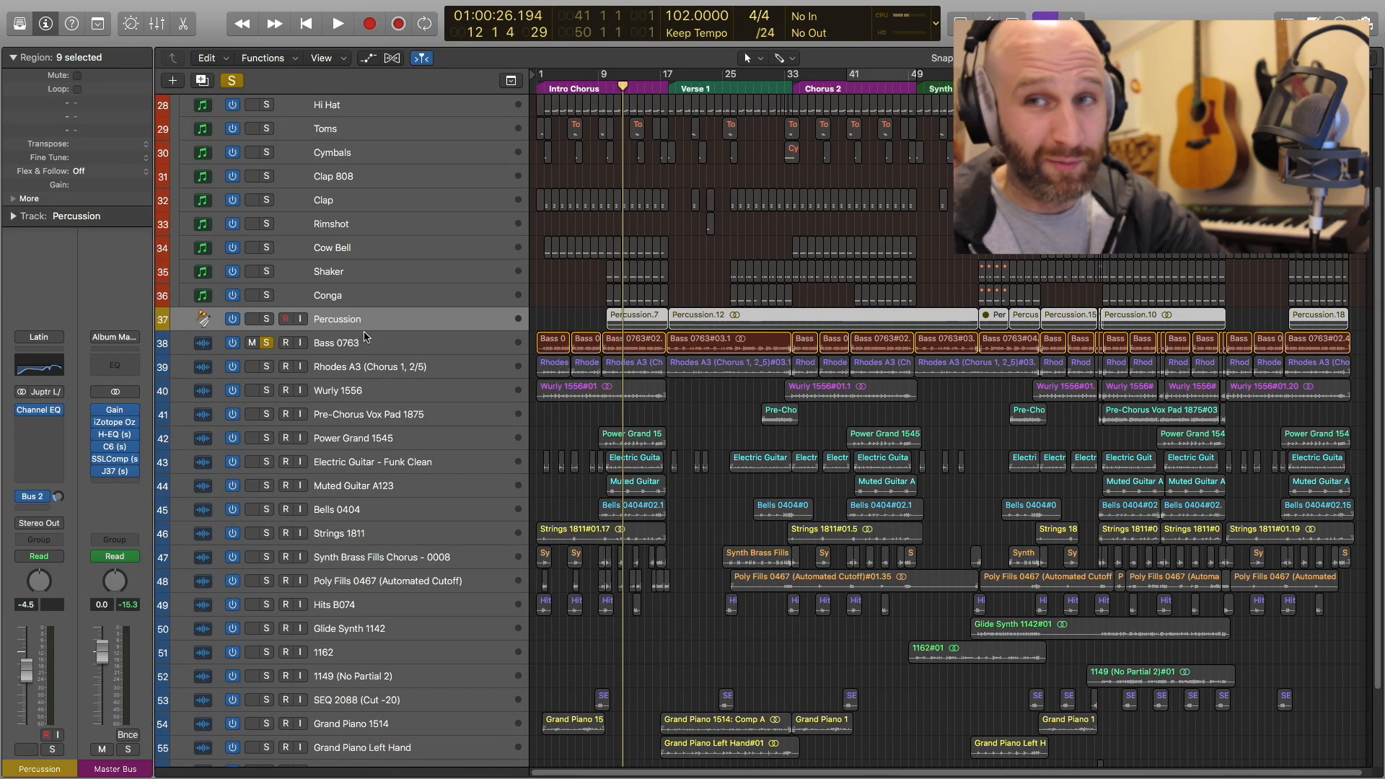
- Play the soloed Bass 0763 track from bar 2 of the Intro Chorus
{"action": "key", "text": "Return"}
{"action": "key", "text": "space"}
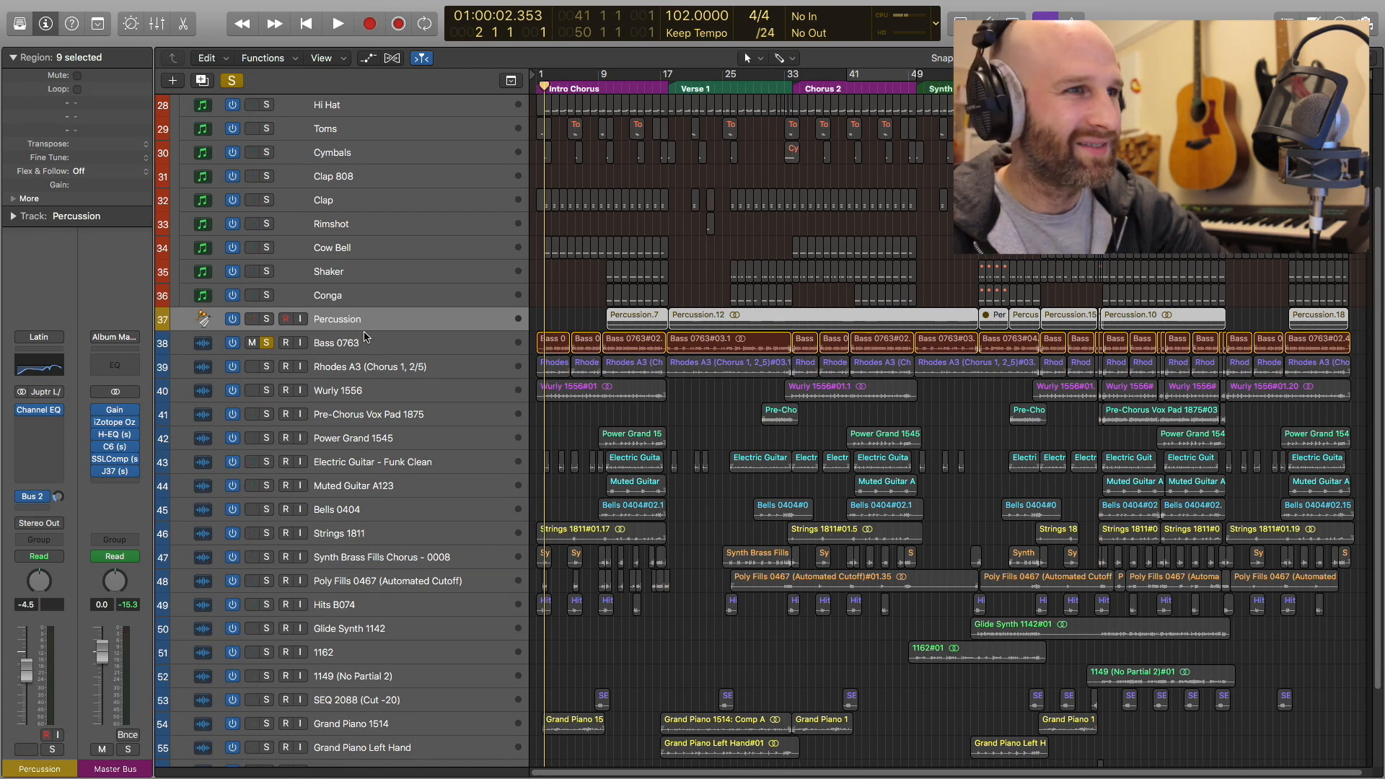
{"action": "key", "text": "space"}
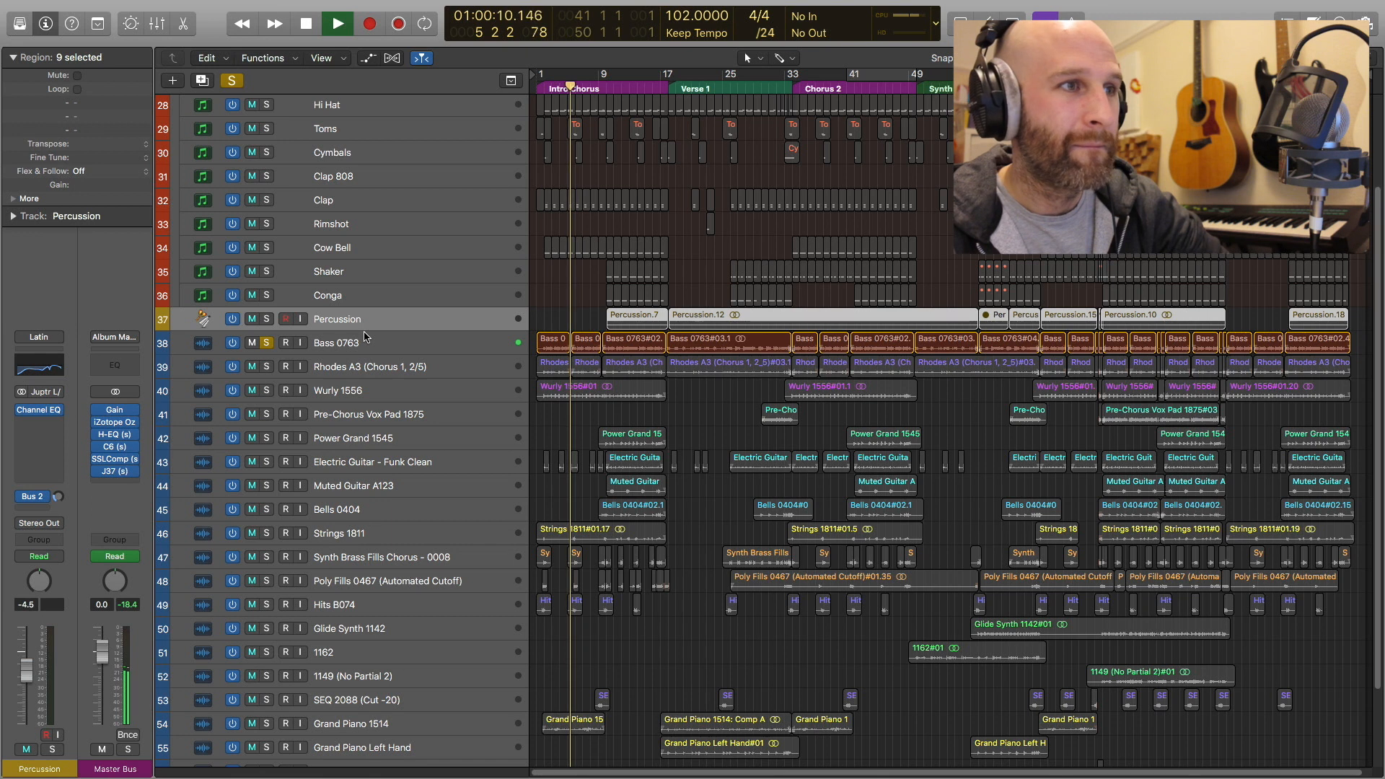
{"action": "key", "text": "space"}
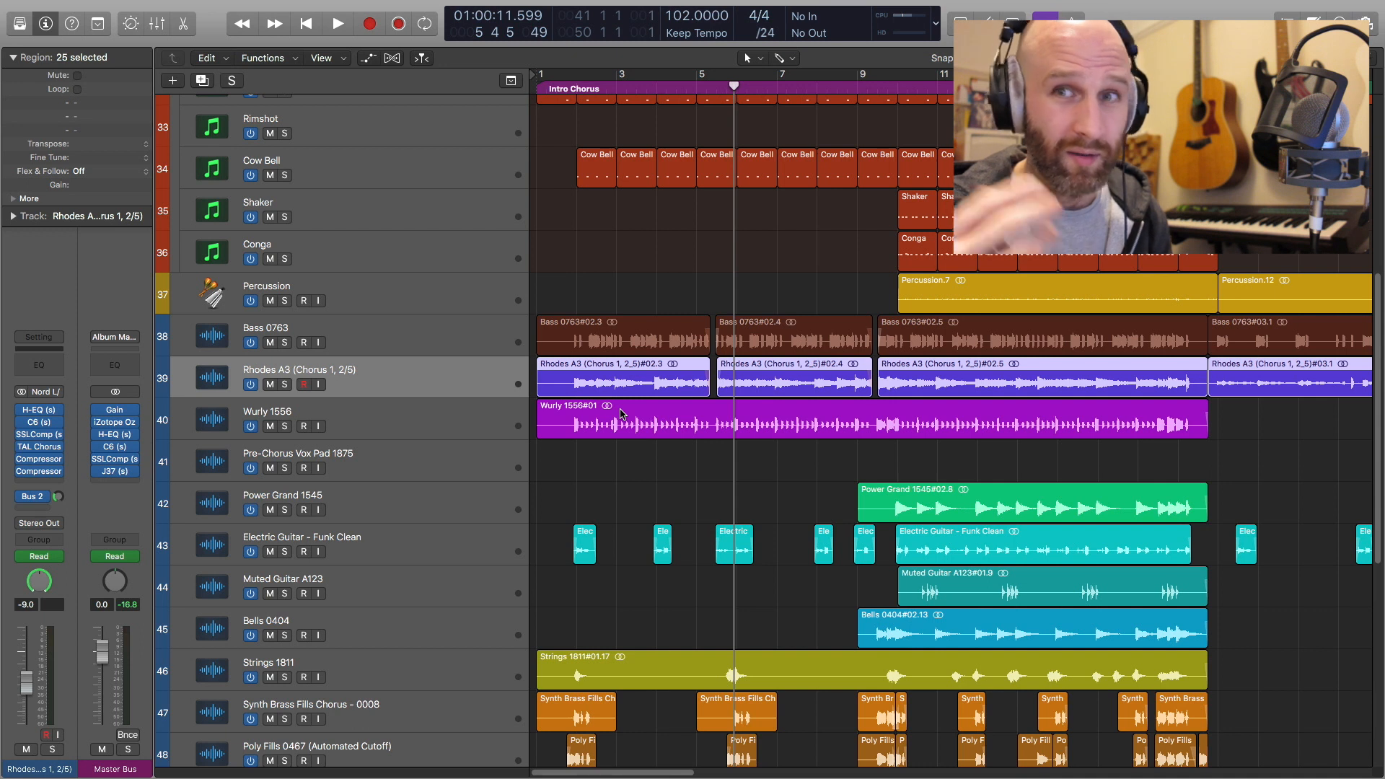
- Solo the Rhodes A3 (Chorus 1, 2/5) track and play it from bar 2
{"action": "key", "text": "Return"}
{"action": "key", "text": "period"}
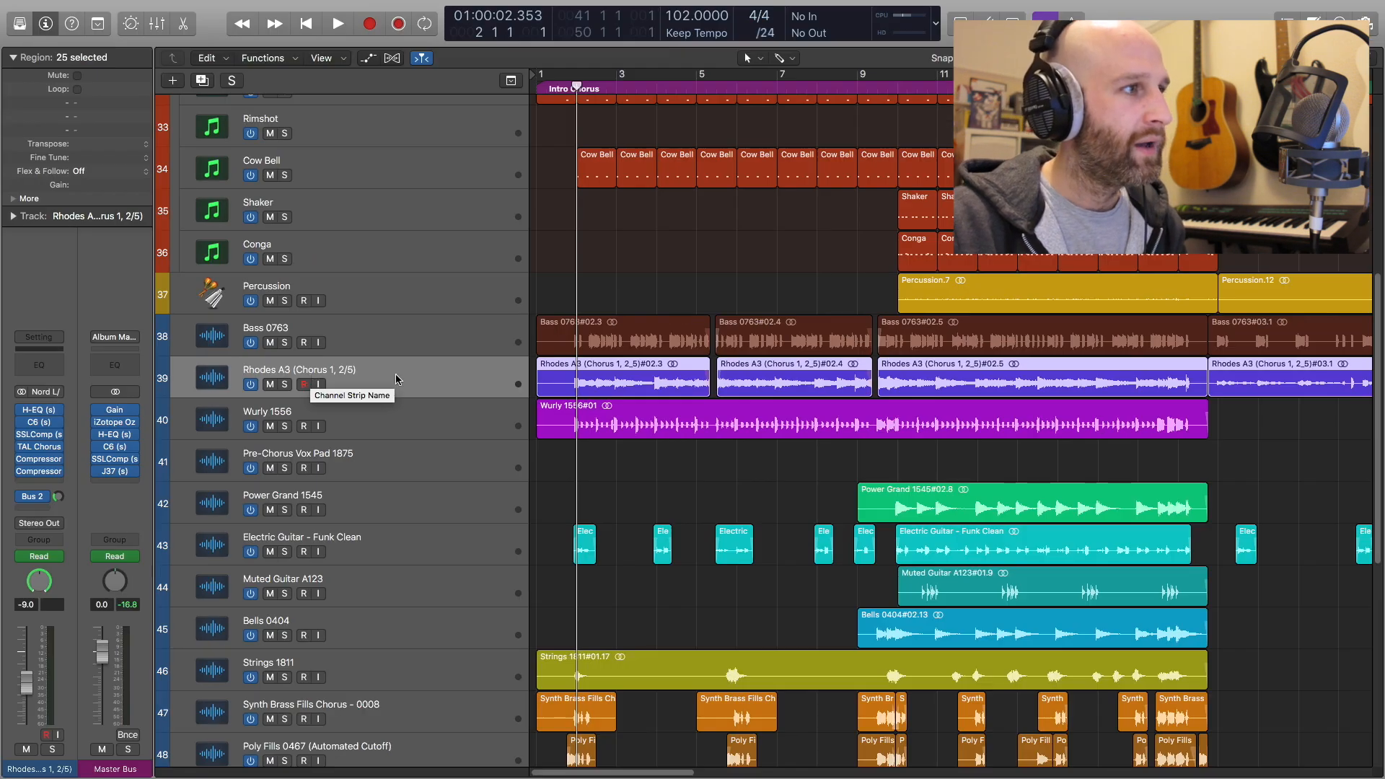
{"action": "left_click", "coordinate": [285, 384]}
{"action": "key", "text": "space"}
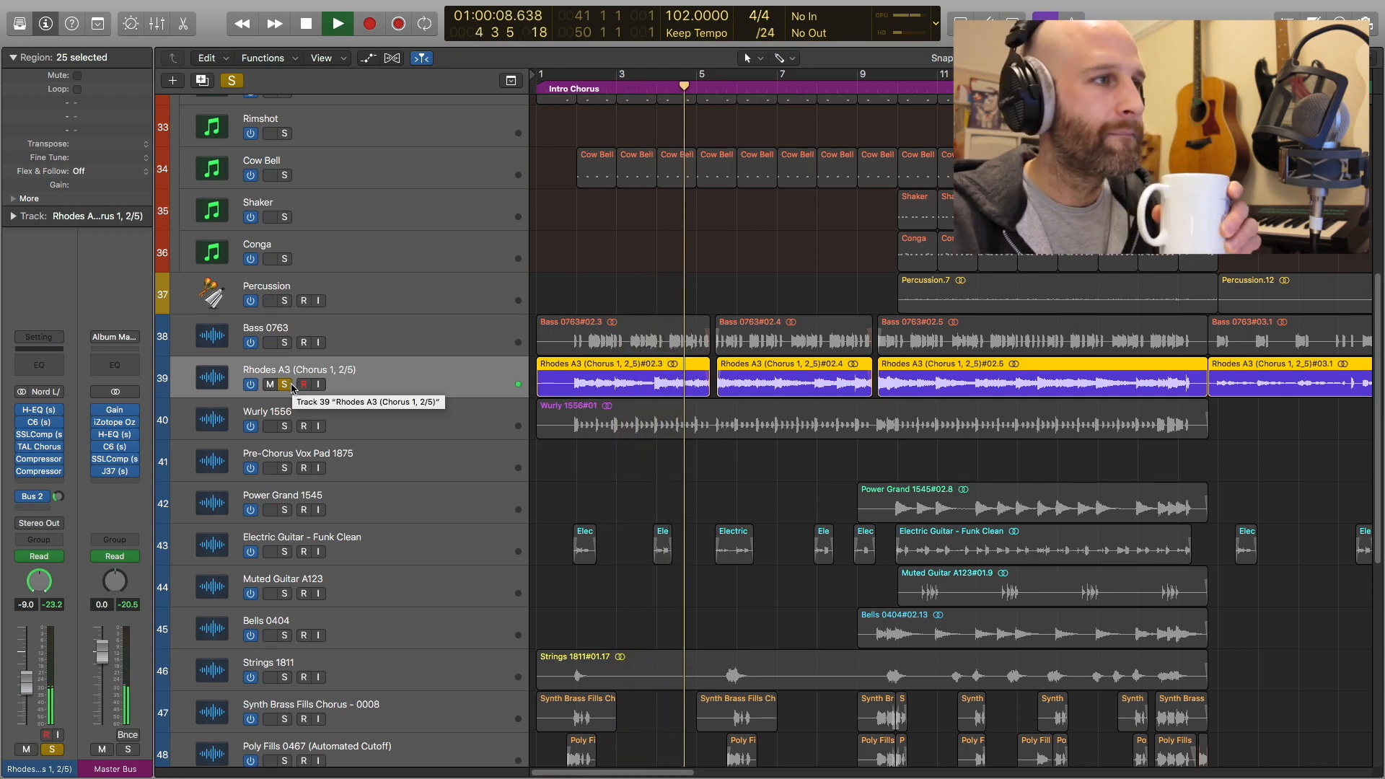
{"action": "key", "text": "space"}
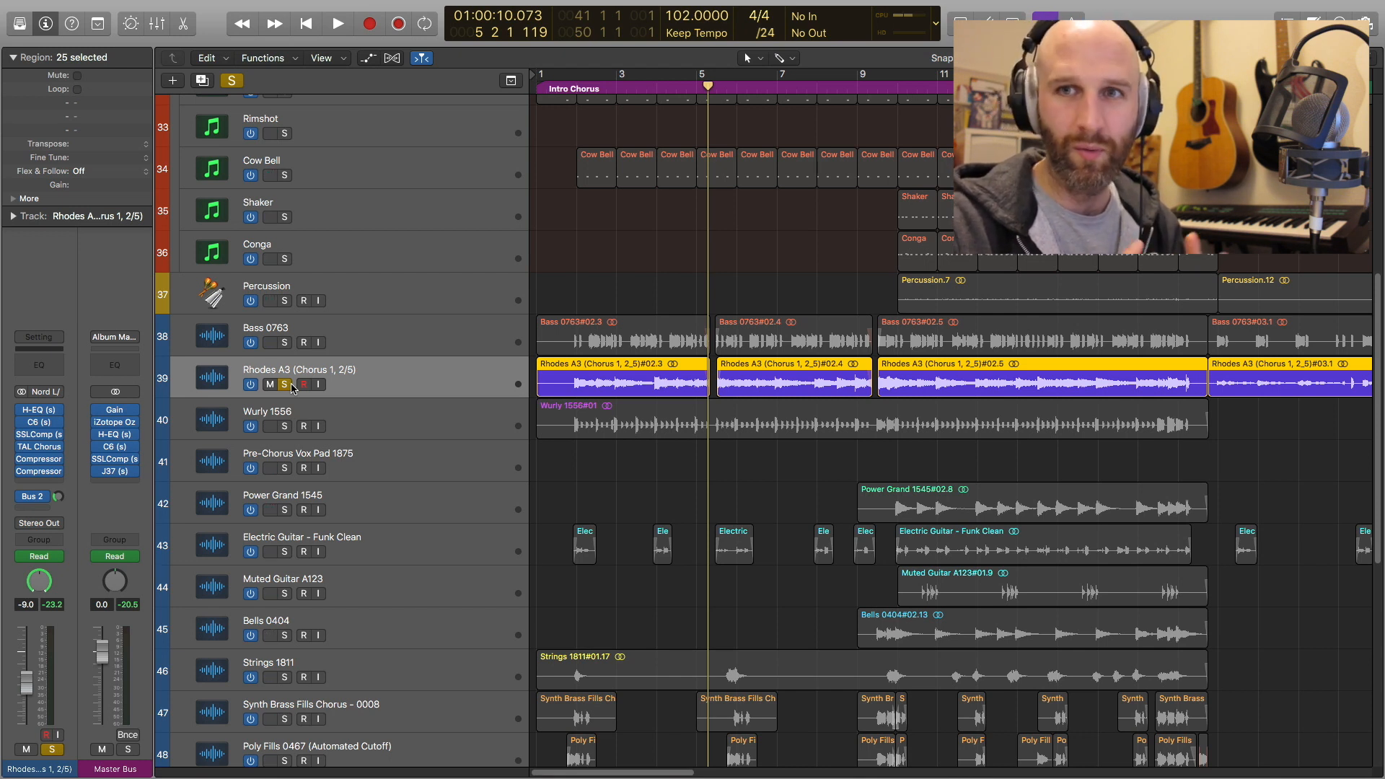
- Compare the full mix with the soloed Rhodes A3 track by removing and restoring its solo during playback
{"action": "left_click", "coordinate": [291, 386]}
{"action": "key", "text": "space"}
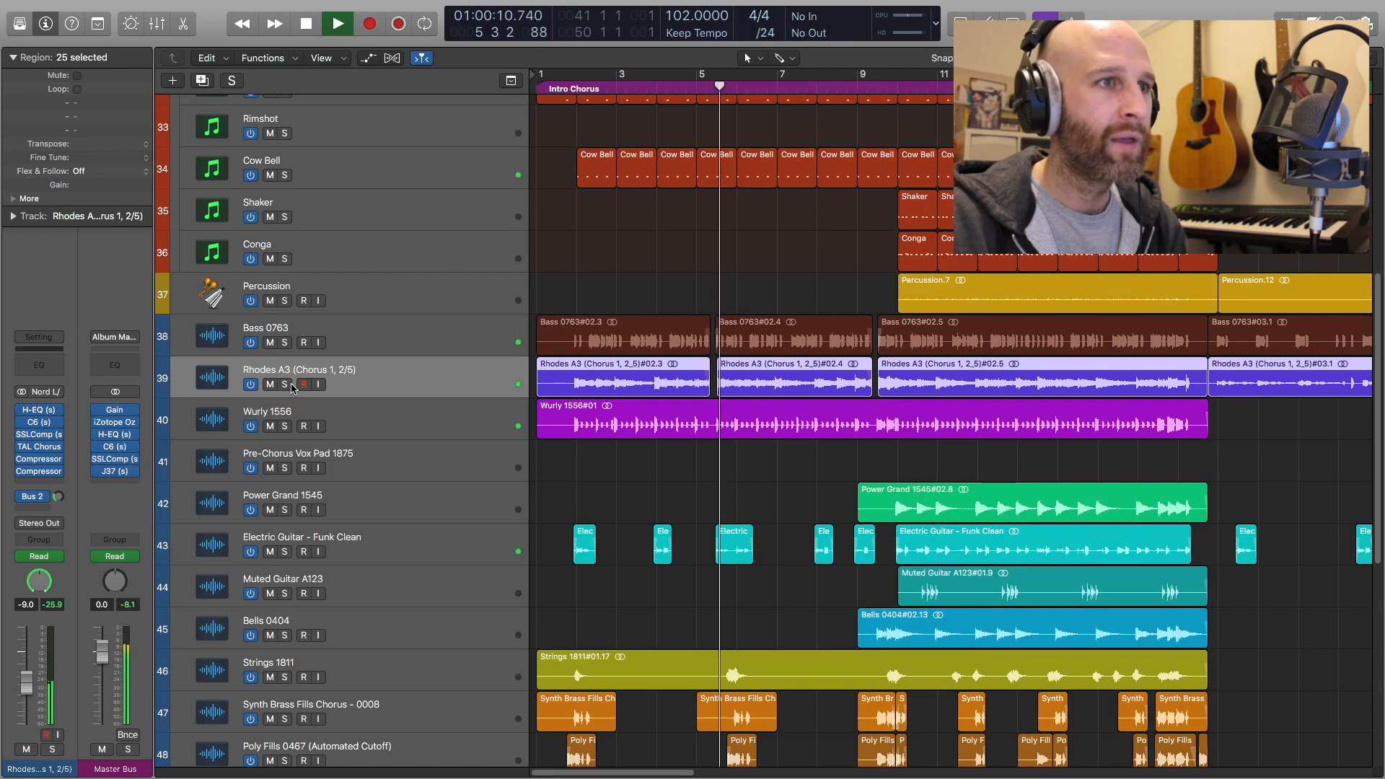
{"action": "left_click", "coordinate": [291, 386]}
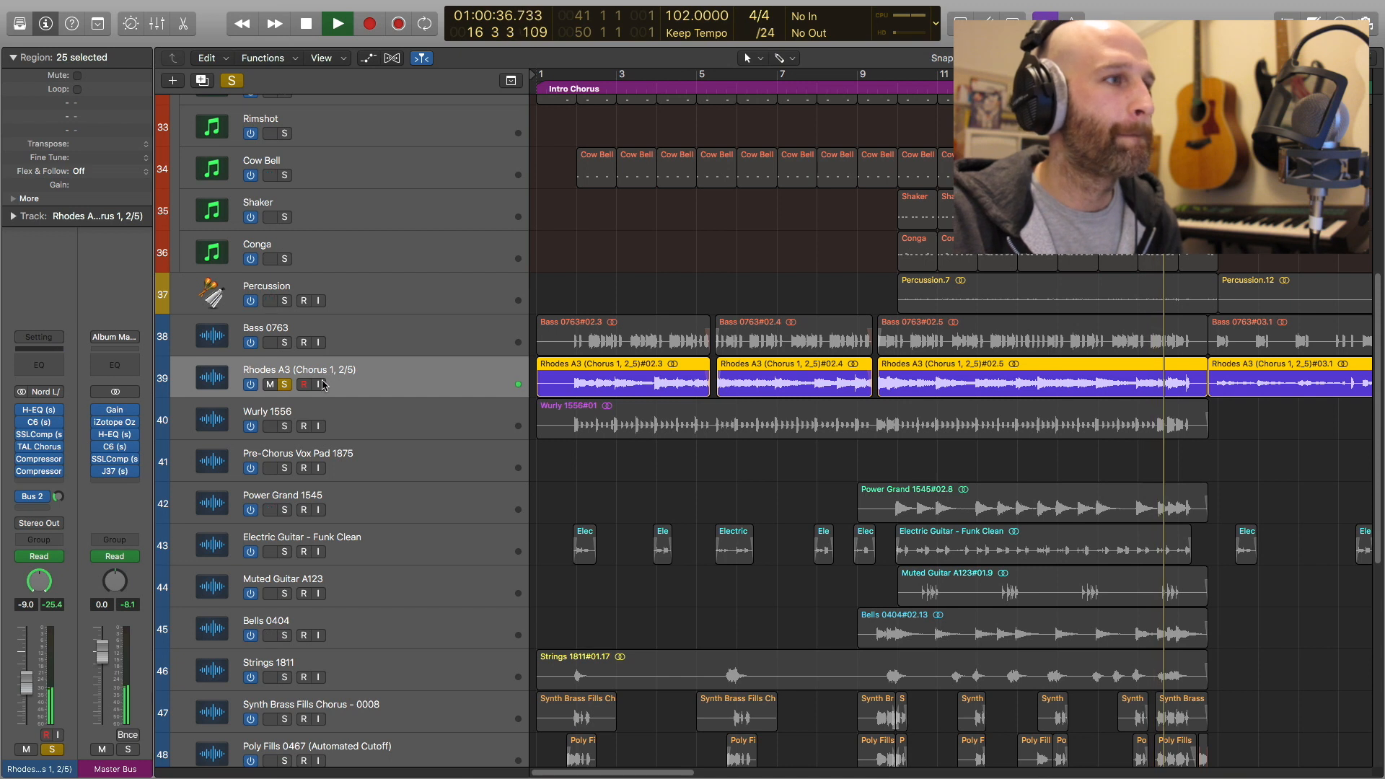
{"action": "key", "text": "space"}
- Switch the solo from Rhodes A3 to the Wurly 1556 track and play it from bar 2
{"action": "left_click", "coordinate": [286, 426]}
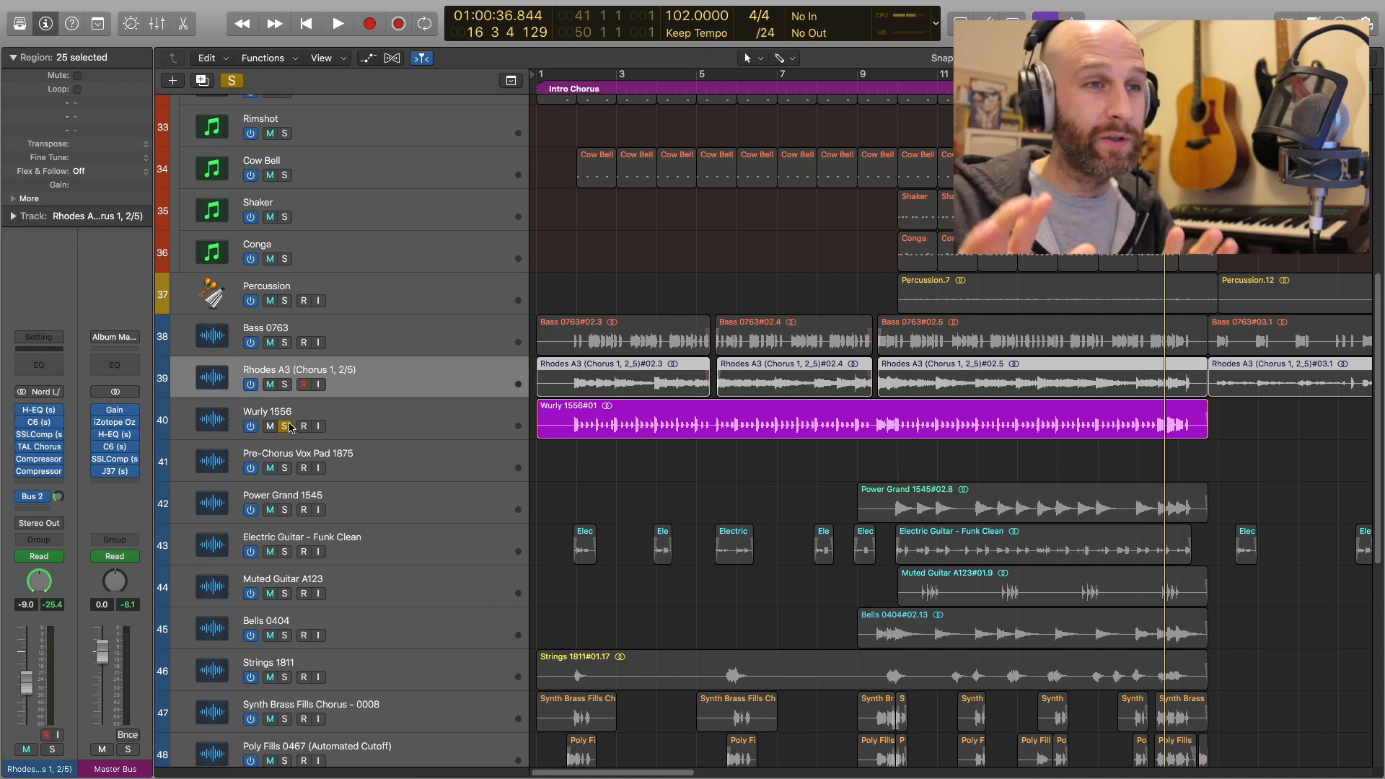
{"action": "key", "text": "Return"}
{"action": "key", "text": "space"}
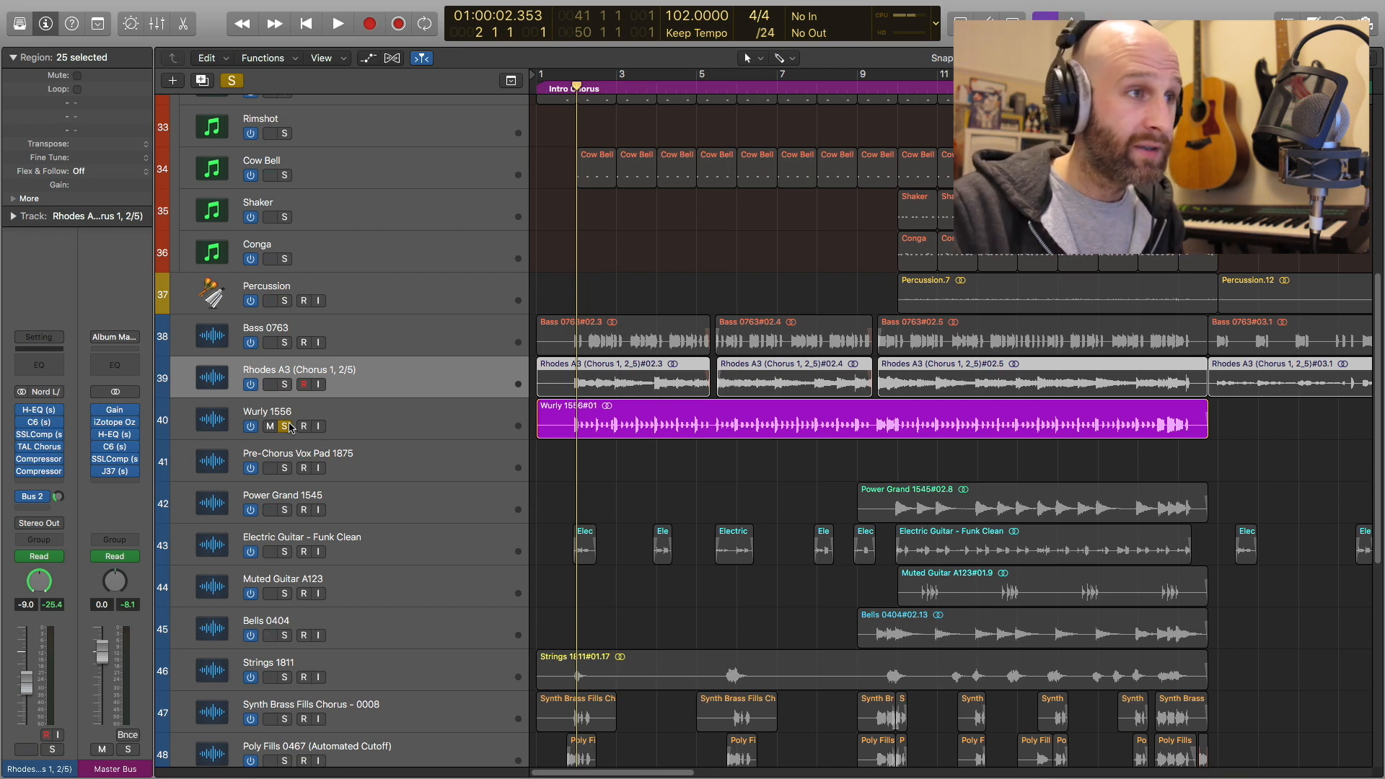
{"action": "key", "text": "space"}
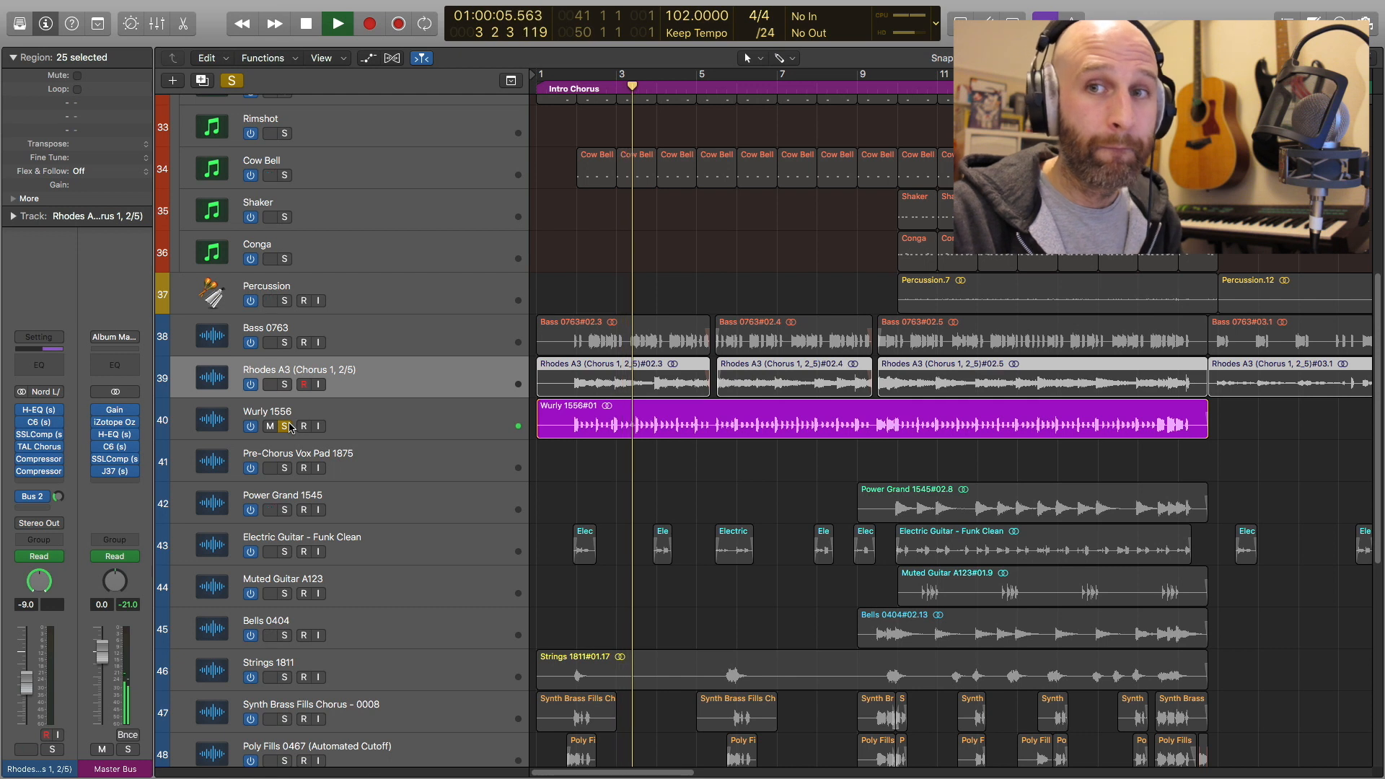
{"action": "key", "text": "space"}
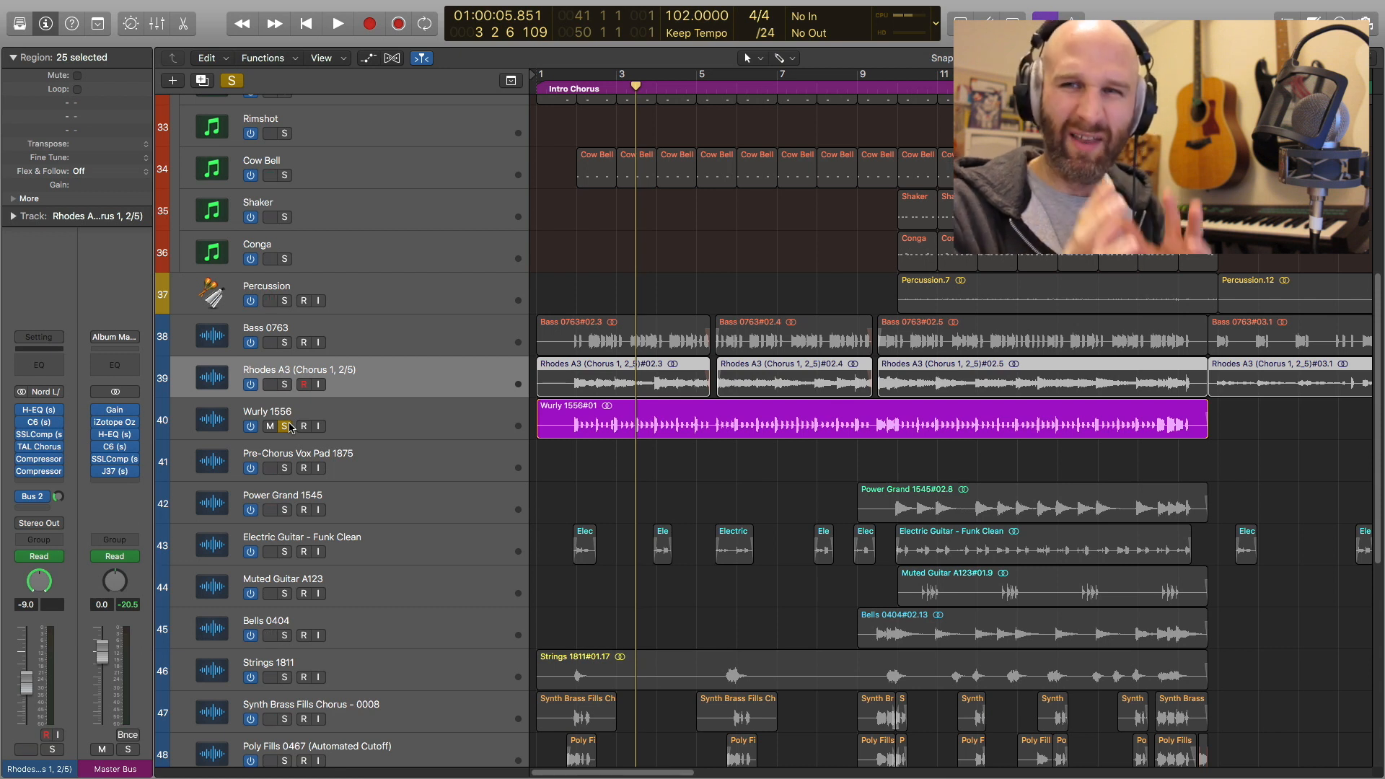
- Select the Wurly 1556 track, place the playhead just before its first notes and add Bass 0763 and Rhodes A3 to the solo
{"action": "left_click", "coordinate": [364, 430]}
{"action": "scroll", "coordinate": [707, 465], "scroll_direction": "up", "scroll_amount": 5}
{"action": "scroll", "coordinate": [711, 472], "scroll_direction": "up", "scroll_amount": 3}
{"action": "left_click", "coordinate": [695, 87]}
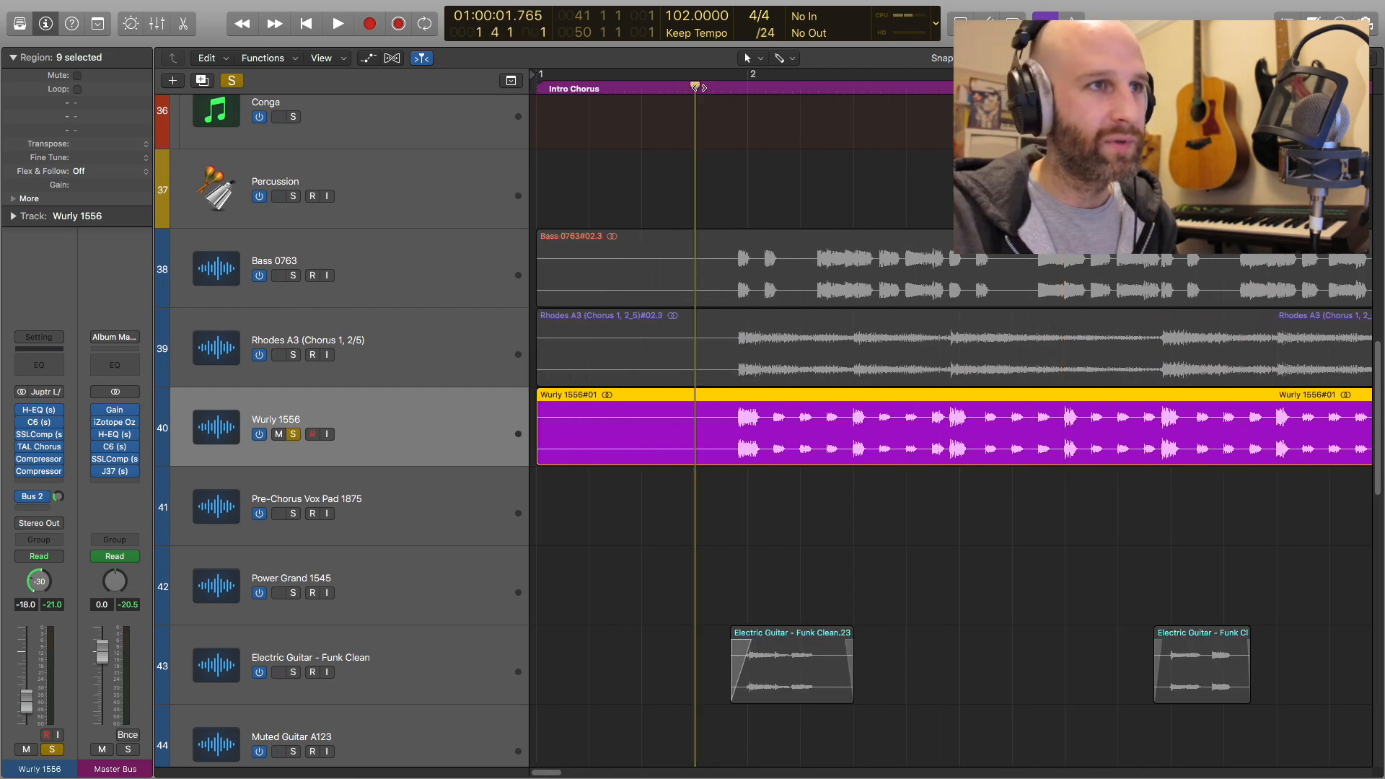
{"action": "left_click_drag", "start_coordinate": [295, 278], "coordinate": [292, 355]}
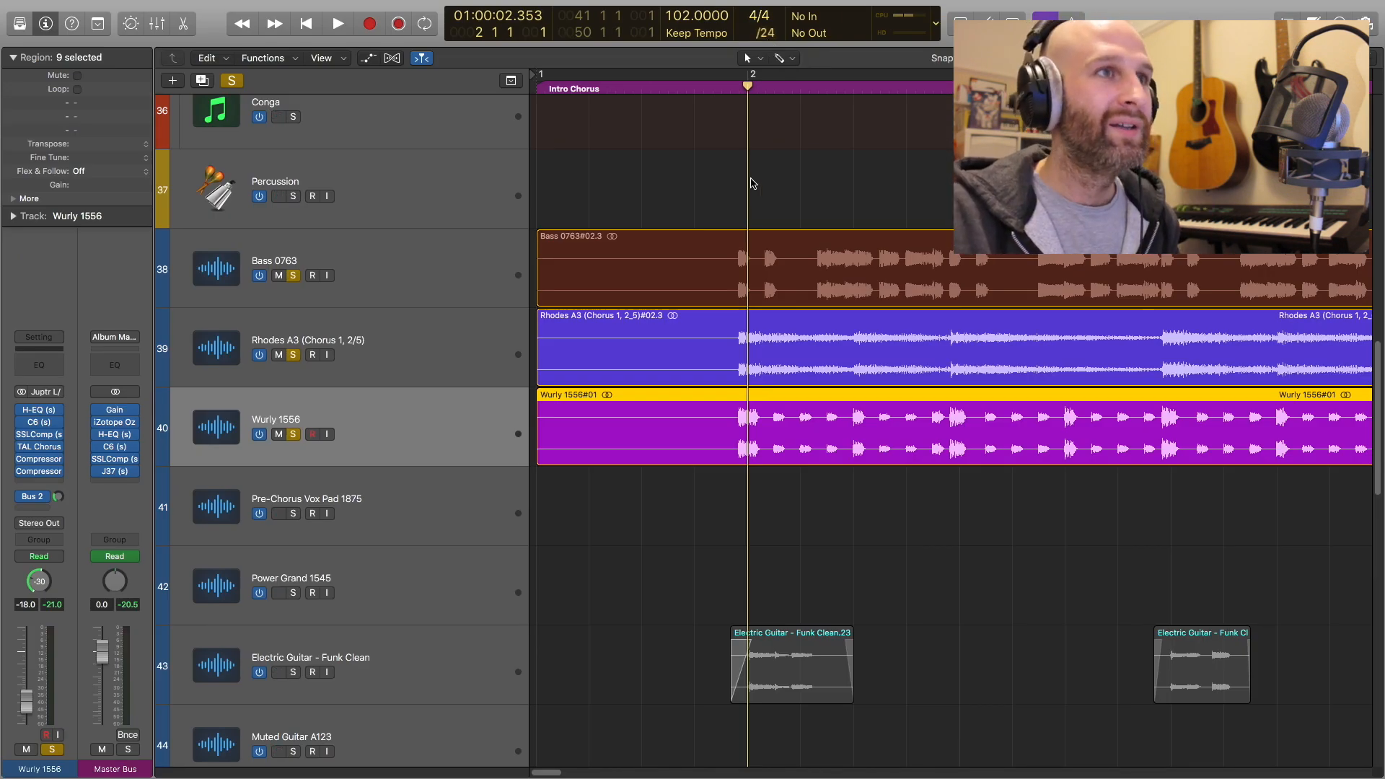
- Compare the first bass, Rhodes and Wurly note onsets with the bar 2 gridline by placing the playhead at each
{"action": "key", "text": "super+Right"}
{"action": "key", "text": "super+Right"}
{"action": "left_click", "coordinate": [721, 87]}
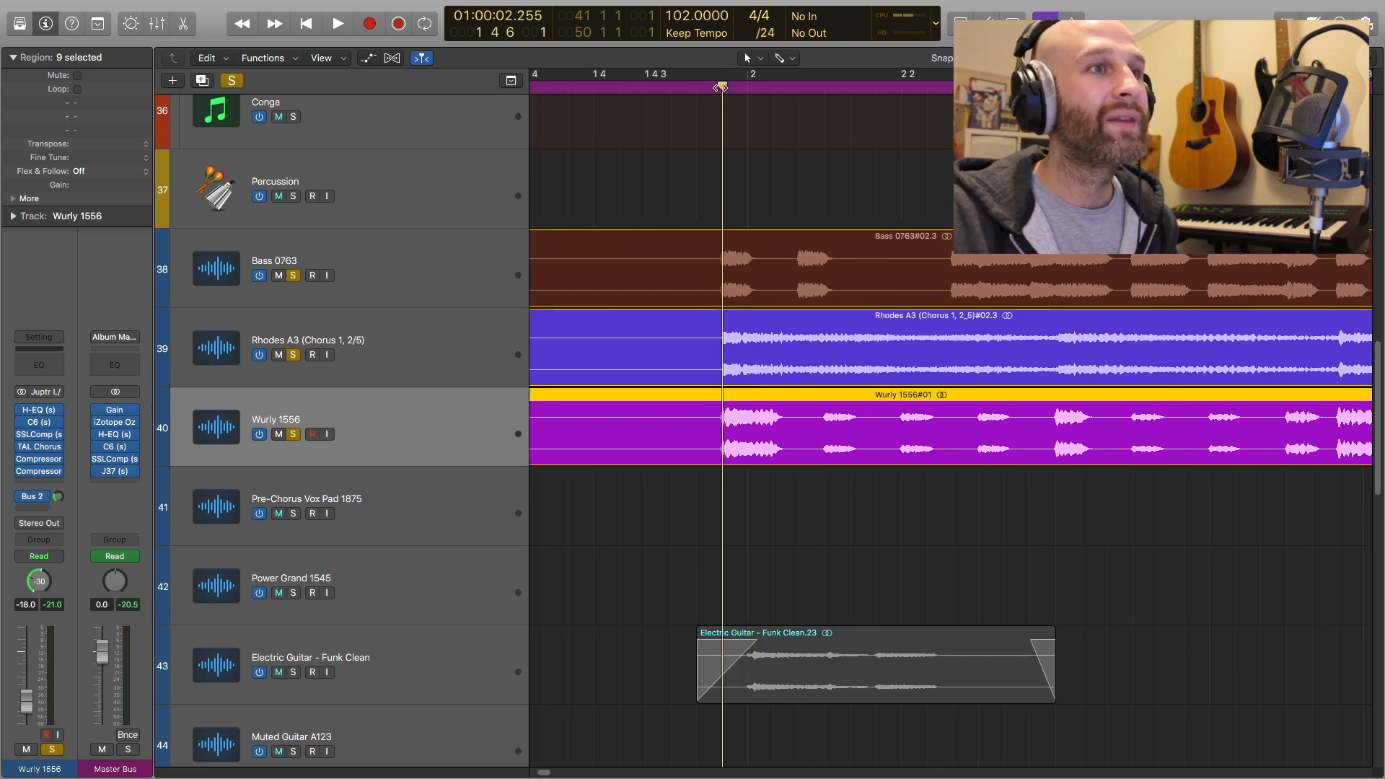
{"action": "left_click", "coordinate": [751, 86]}
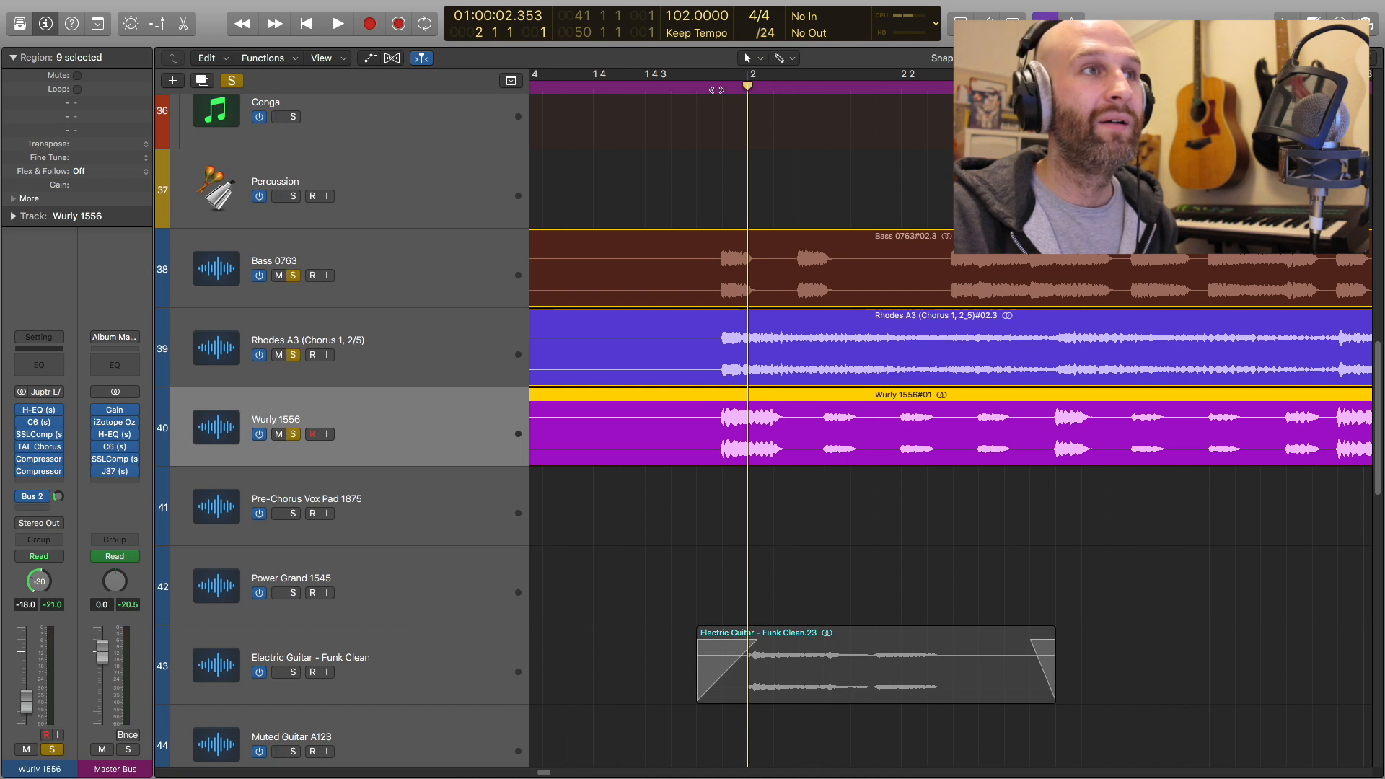
{"action": "key", "text": "super+Up"}
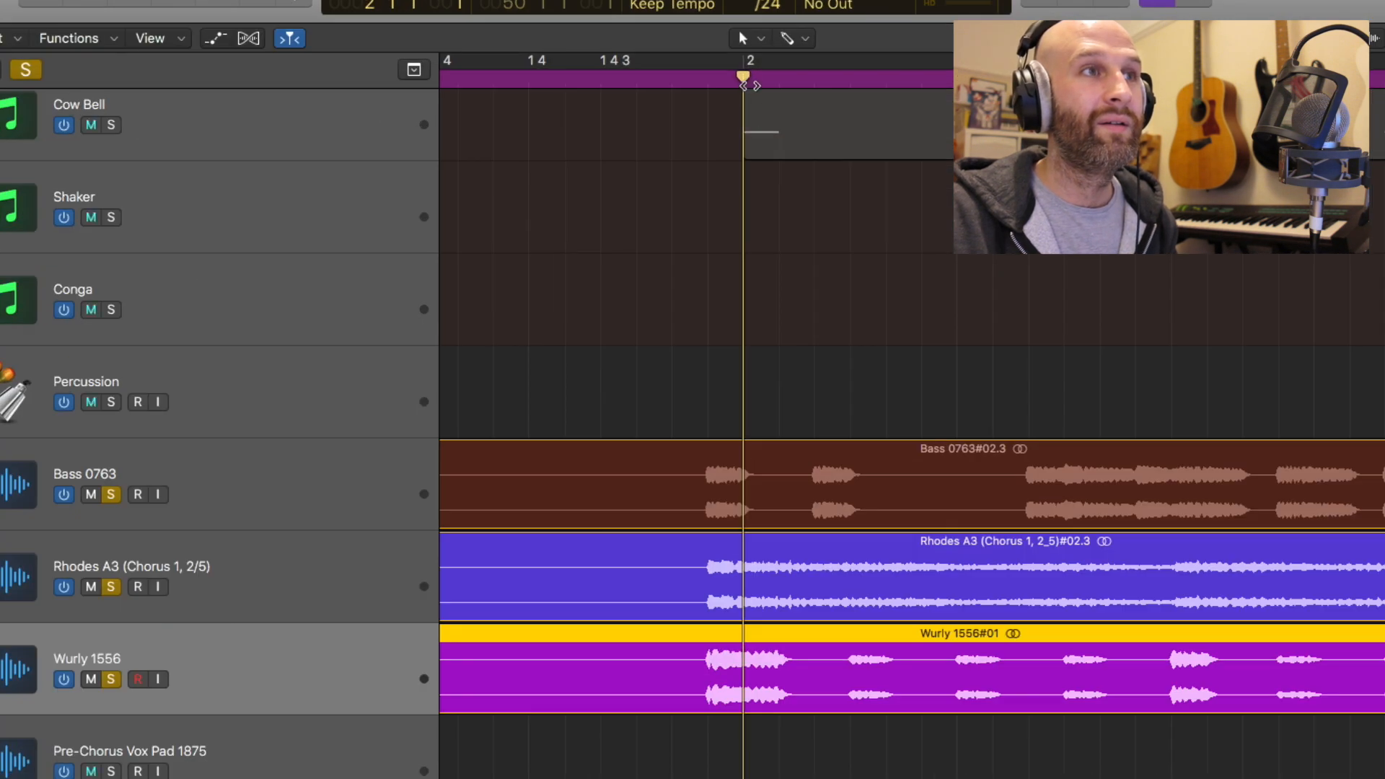
{"action": "left_click", "coordinate": [709, 79]}
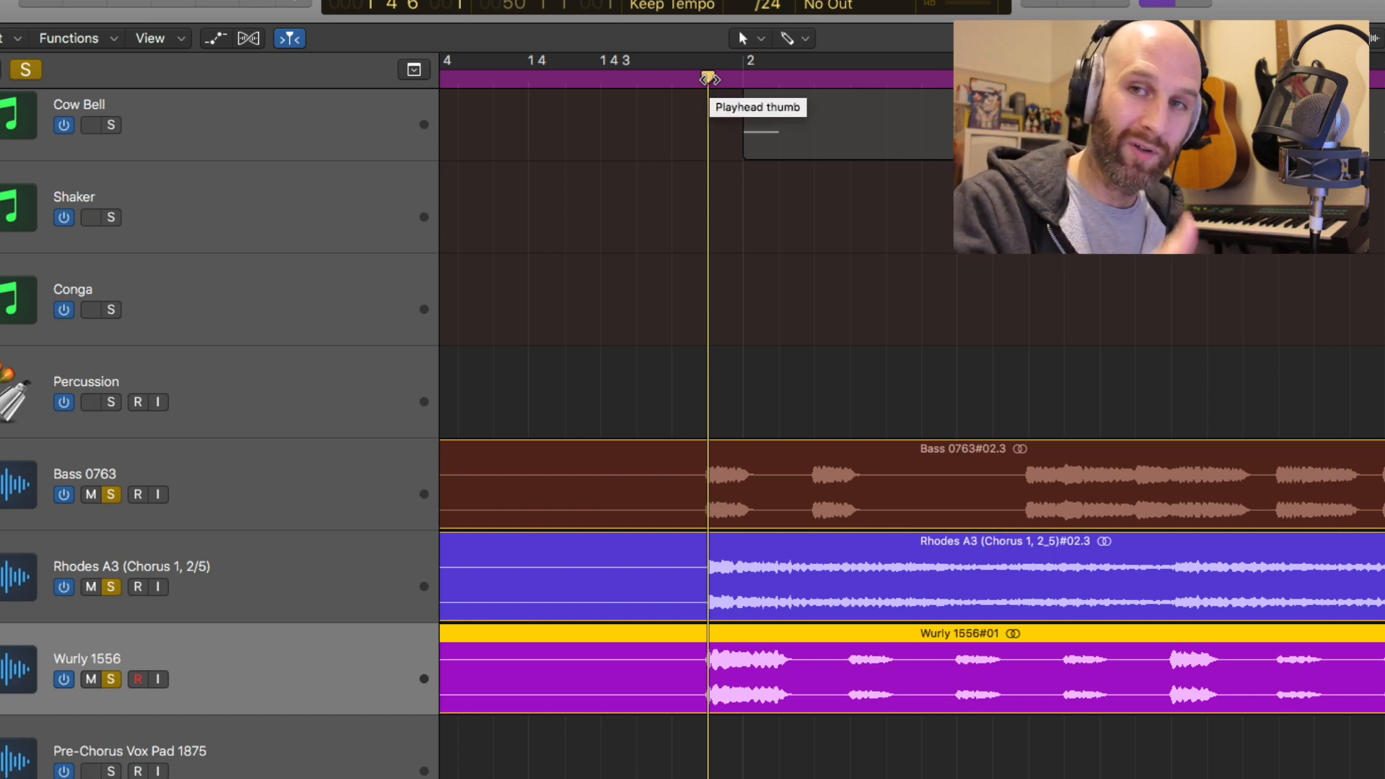
- Play the soloed Bass 0763, Rhodes A3 and Wurly 1556 tracks together from the start of the song
{"action": "key", "text": "Return"}
{"action": "key", "text": "space"}
{"action": "key", "text": "super+Left"}
{"action": "key", "text": "super+Left"}
{"action": "key", "text": "super+Left"}
{"action": "key", "text": "super+Left"}
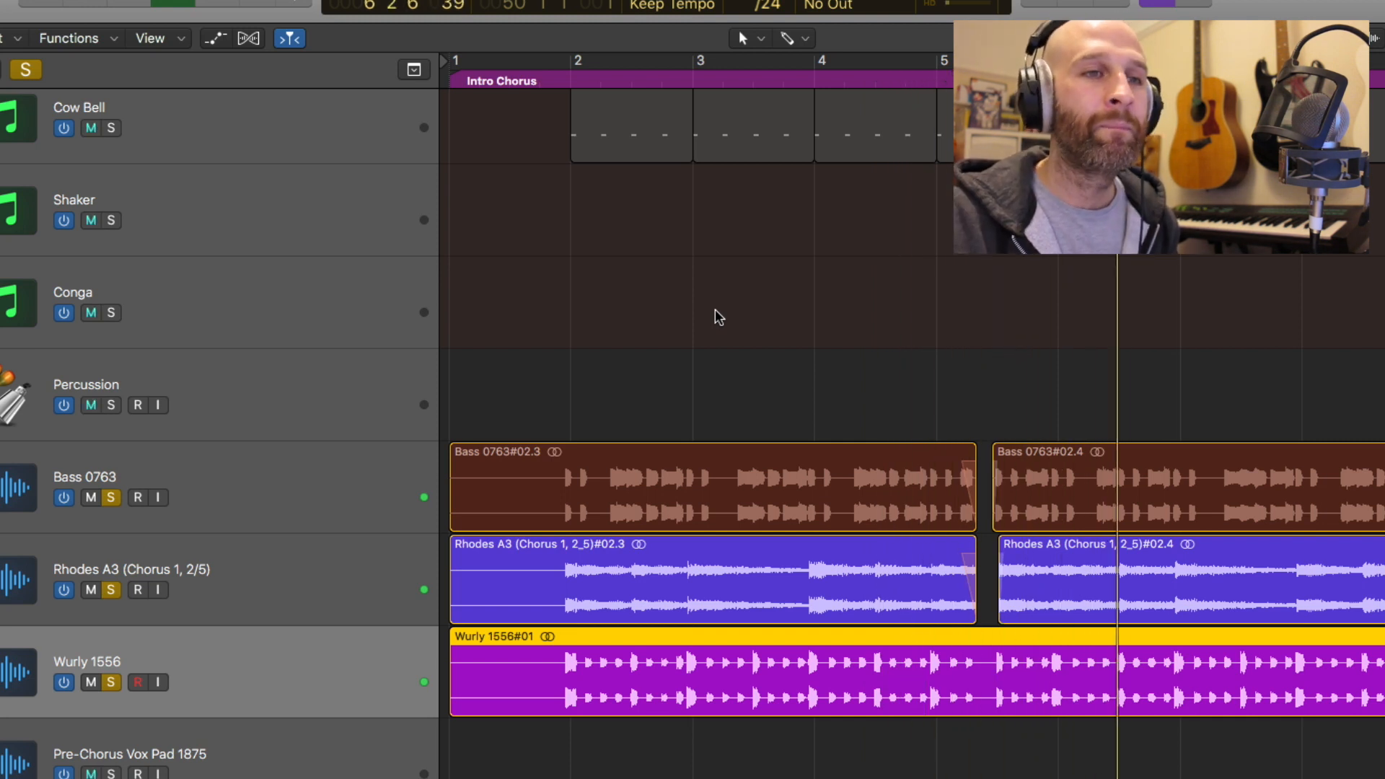
- Add the New Lofi Drums & Percussion 3 track to the solo and play it with the bass, Rhodes and Wurly
{"action": "scroll", "coordinate": [716, 309], "scroll_direction": "down", "scroll_amount": 10}
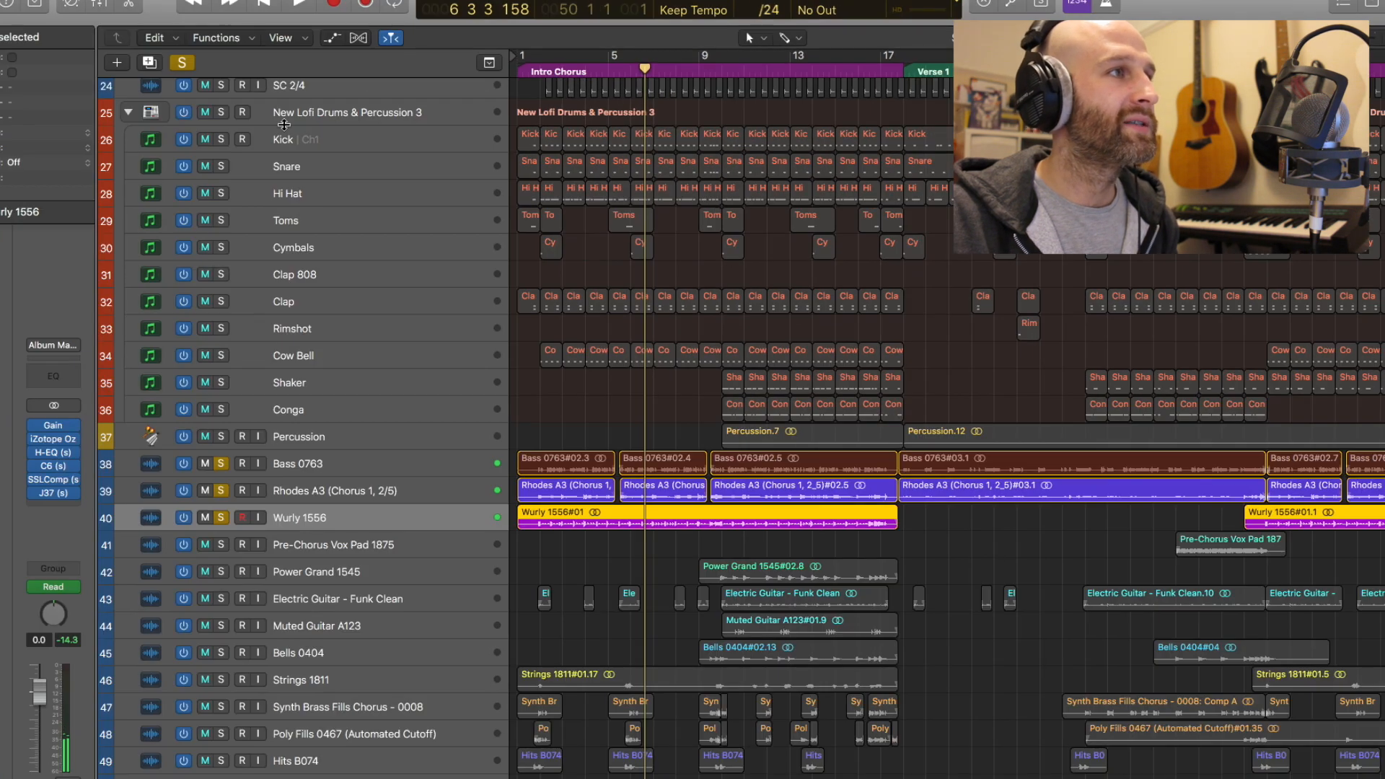
{"action": "left_click", "coordinate": [220, 112]}
{"action": "key", "text": "space"}
{"action": "key", "text": "space"}
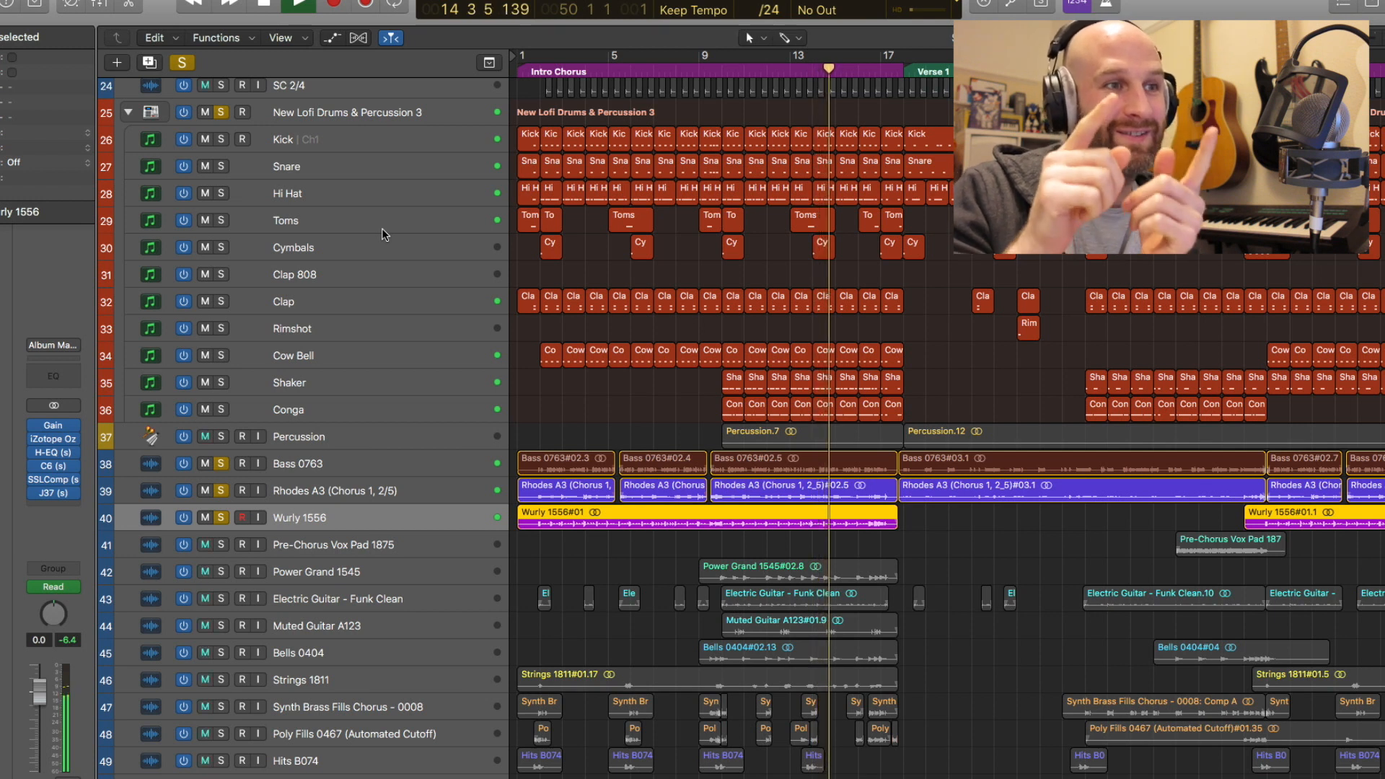
{"action": "key", "text": "space"}
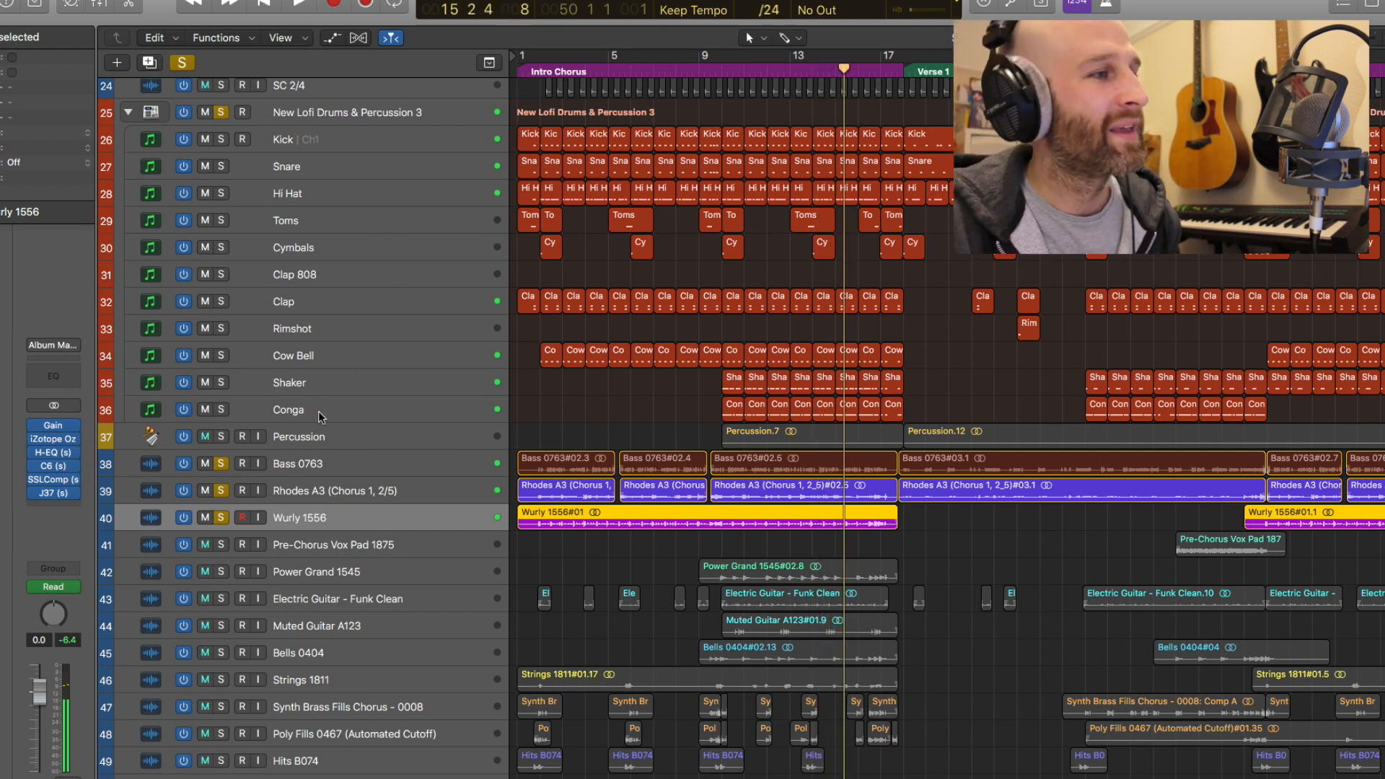
- Audition Wurly 1556 on its own from the start of the song and clear all solos
{"action": "left_click_drag", "start_coordinate": [222, 467], "coordinate": [218, 518]}
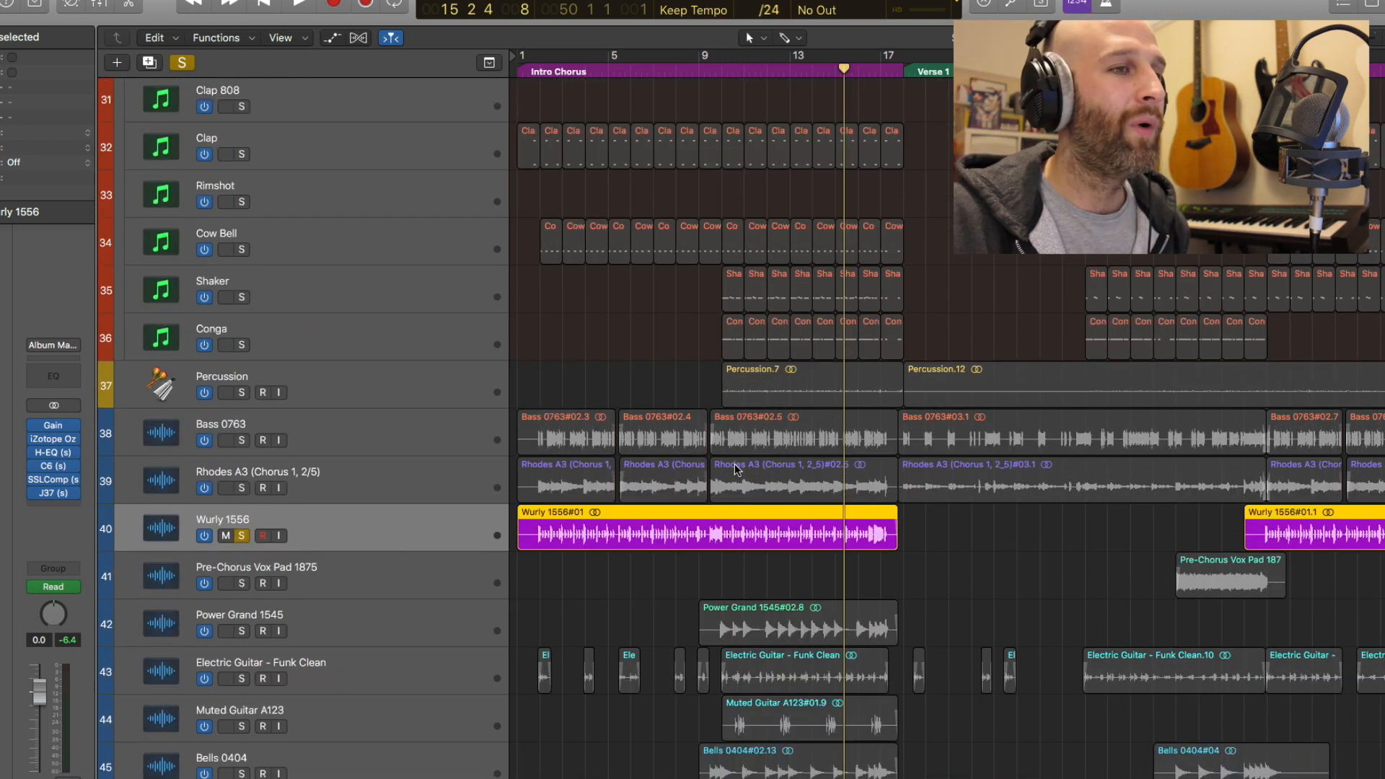
{"action": "key", "text": "super+Down"}
{"action": "key", "text": "Return"}
{"action": "key", "text": "super+Right"}
{"action": "key", "text": "super+Right"}
{"action": "key", "text": "super+Right"}
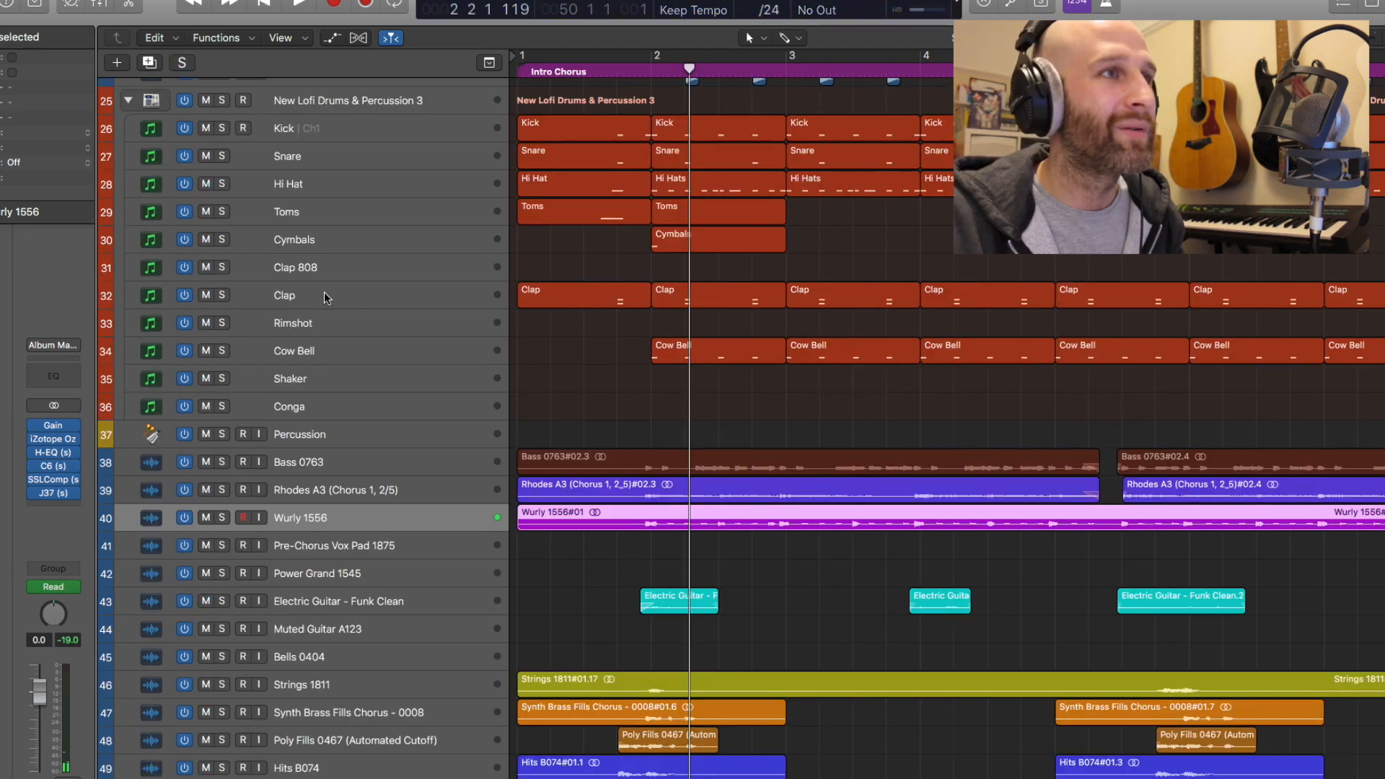
- Solo New Lofi Drums & Percussion 3, Bass 0763 and Rhodes A3 and play them from beat 4 of bar 1
{"action": "left_click", "coordinate": [222, 100]}
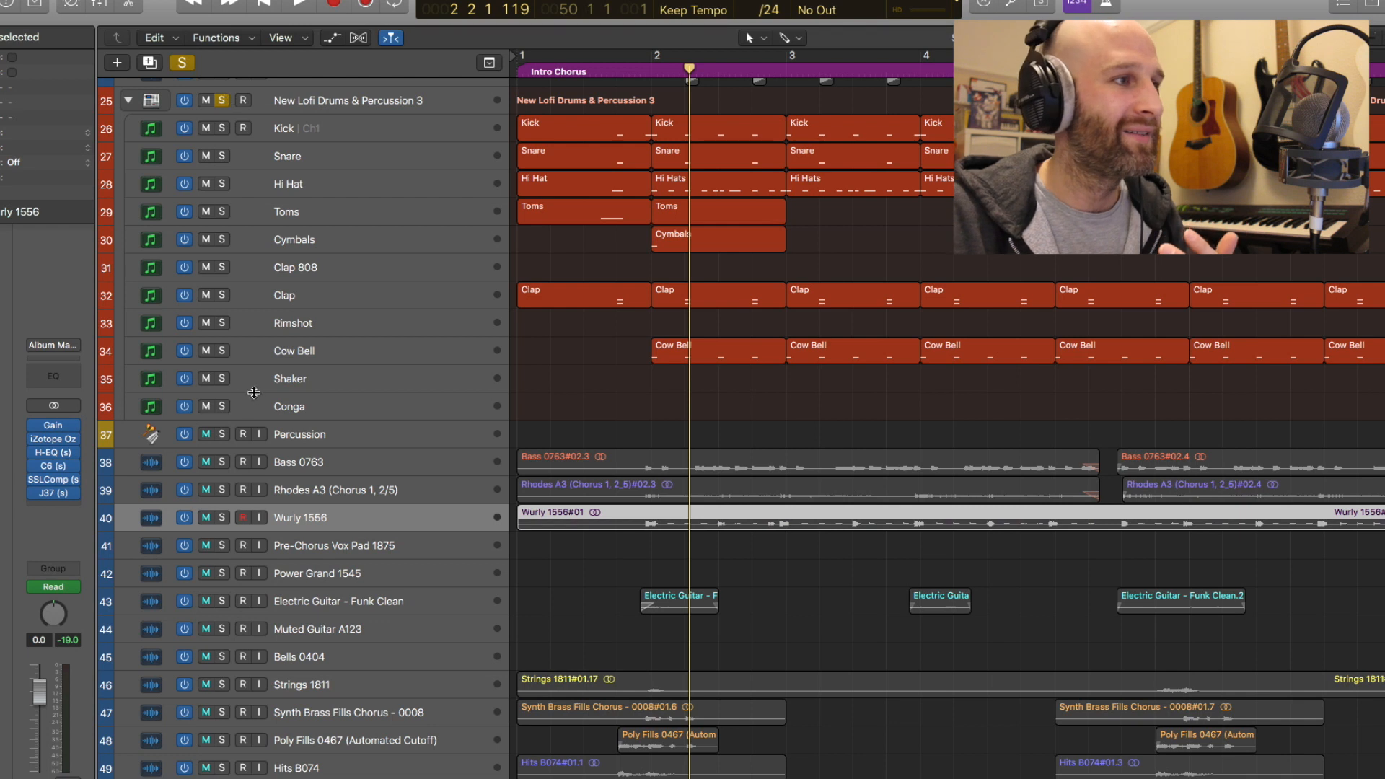
{"action": "left_click_drag", "start_coordinate": [222, 465], "coordinate": [222, 494]}
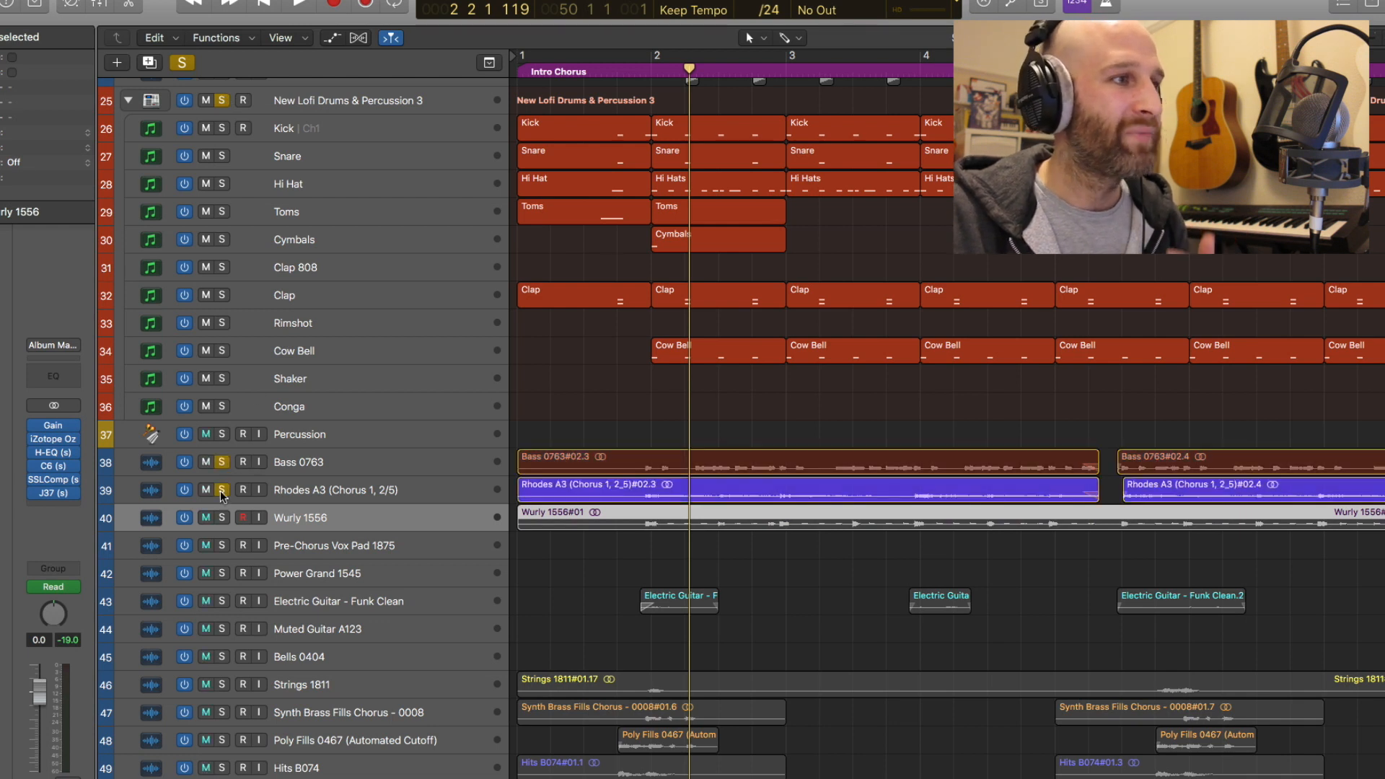
{"action": "left_click_drag", "start_coordinate": [636, 70], "coordinate": [615, 72]}
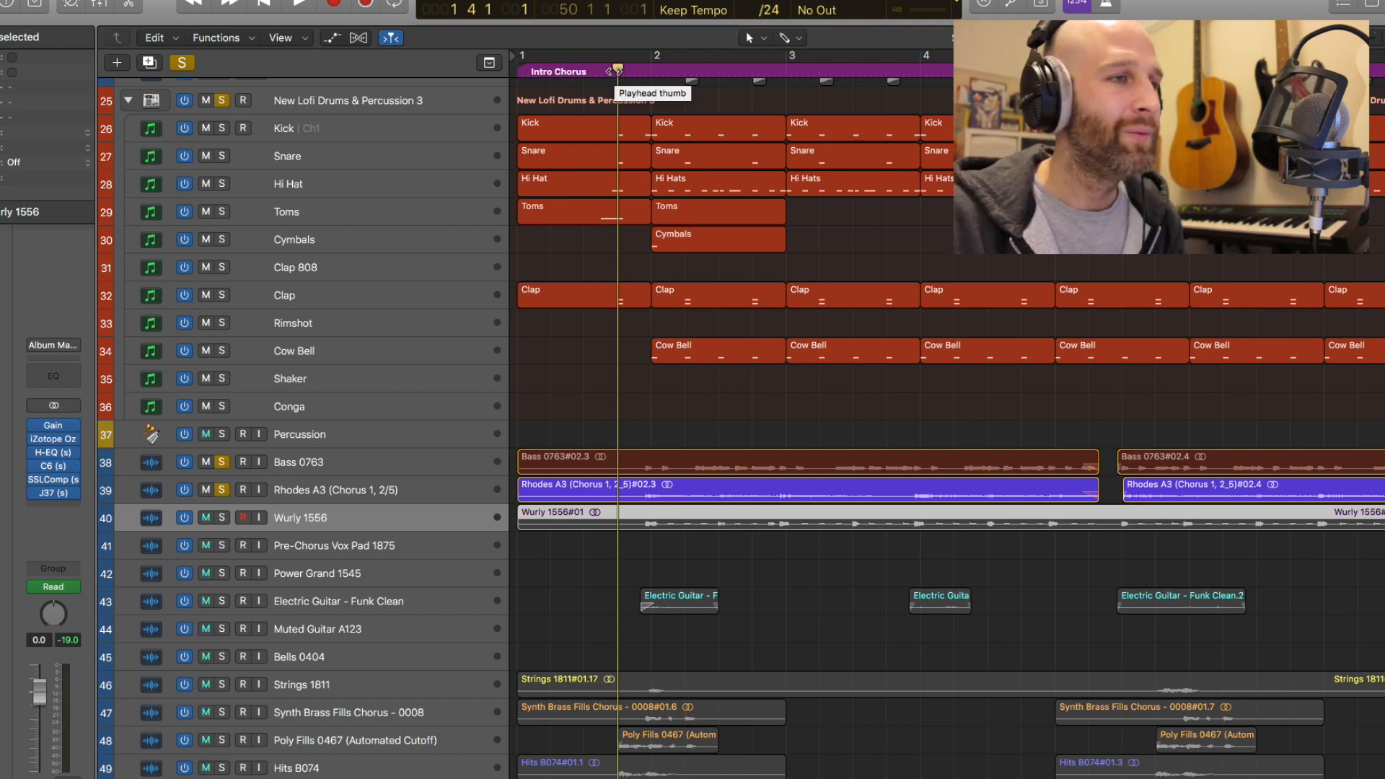
{"action": "key", "text": "space"}
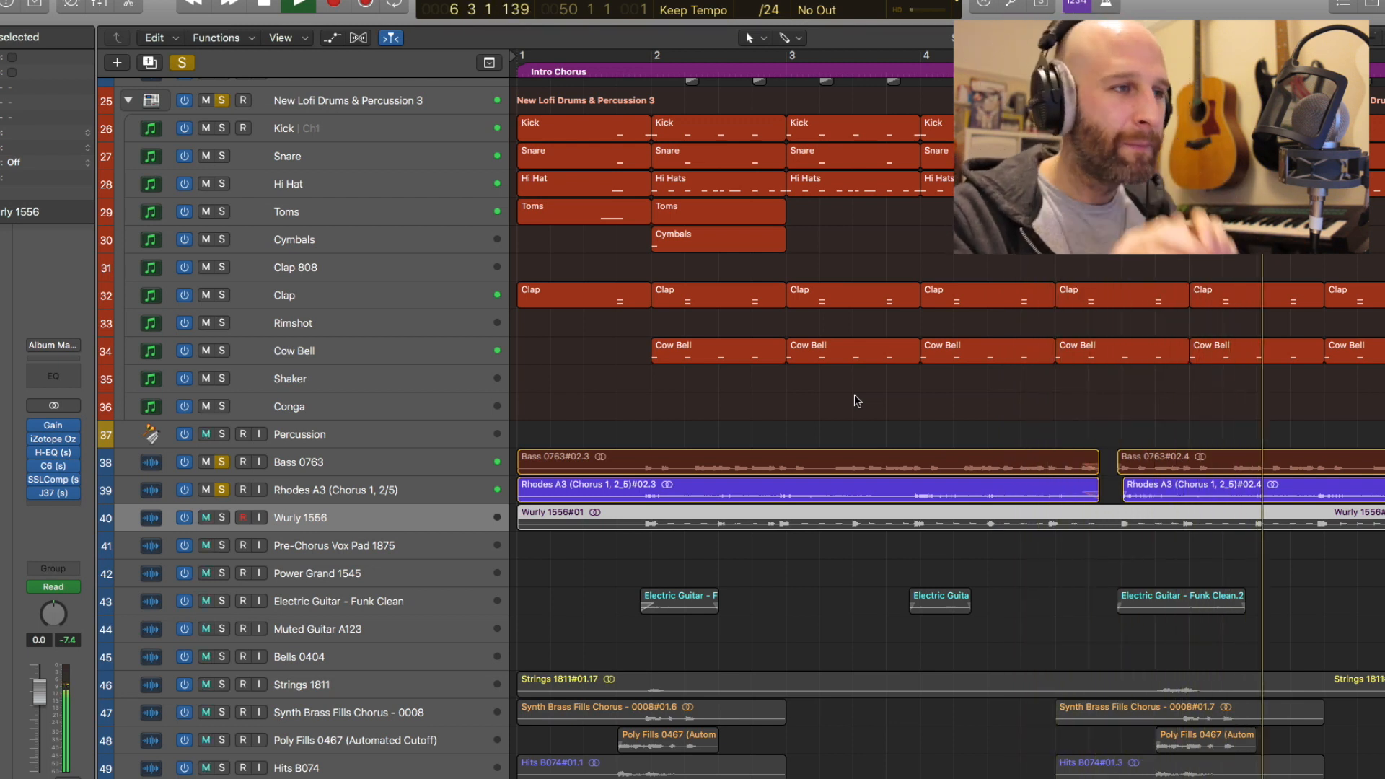
{"action": "key", "text": "space"}
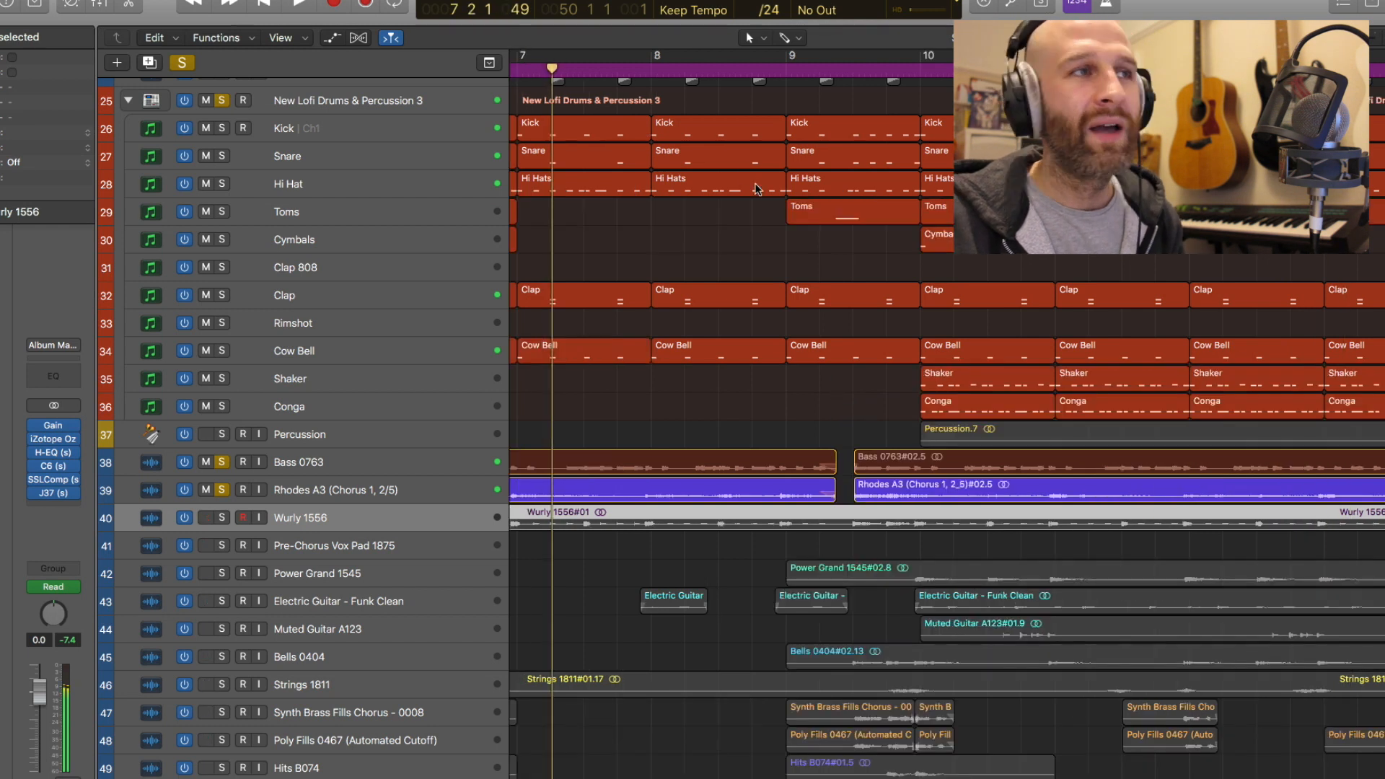
- Add Wurly 1556 to the soloed drums, bass and Rhodes and play them from bar 1
{"action": "key", "text": "Return"}
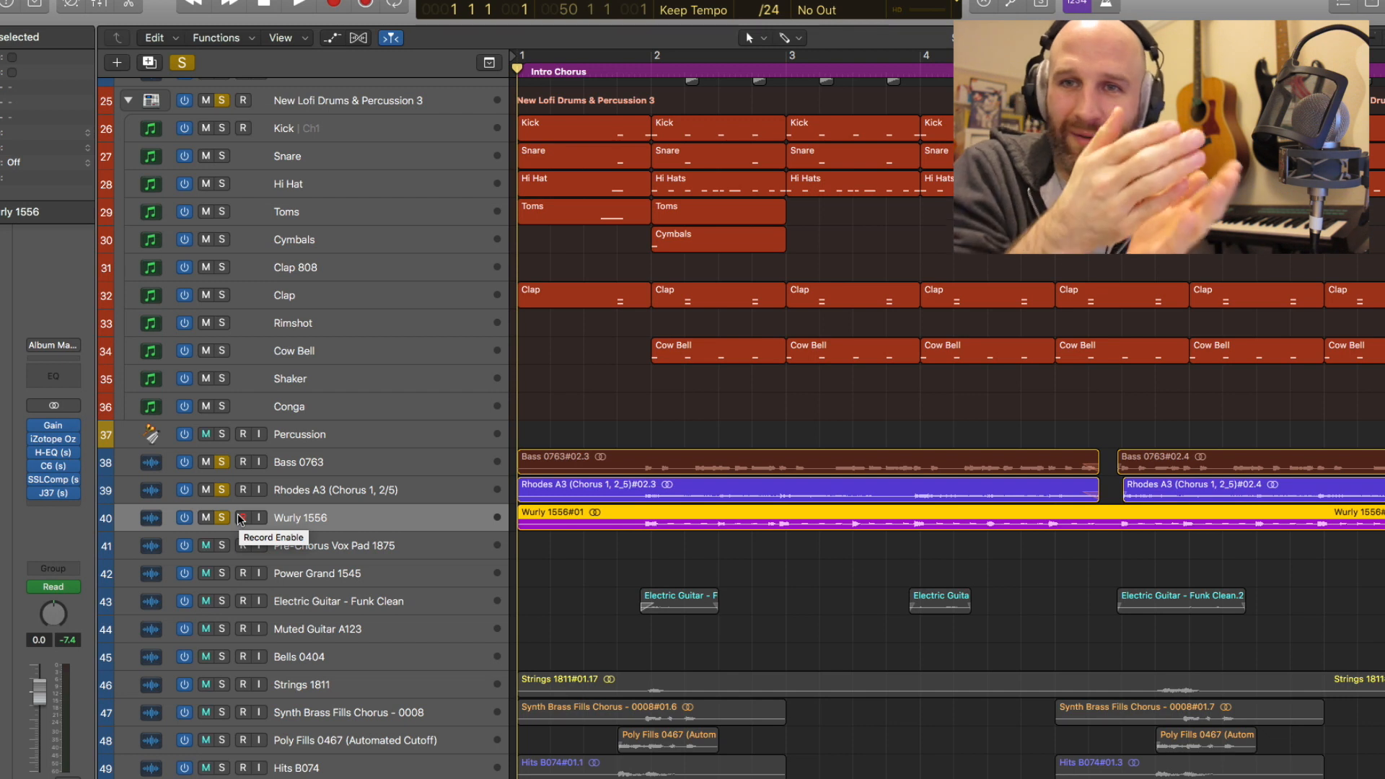
{"action": "key", "text": "space"}
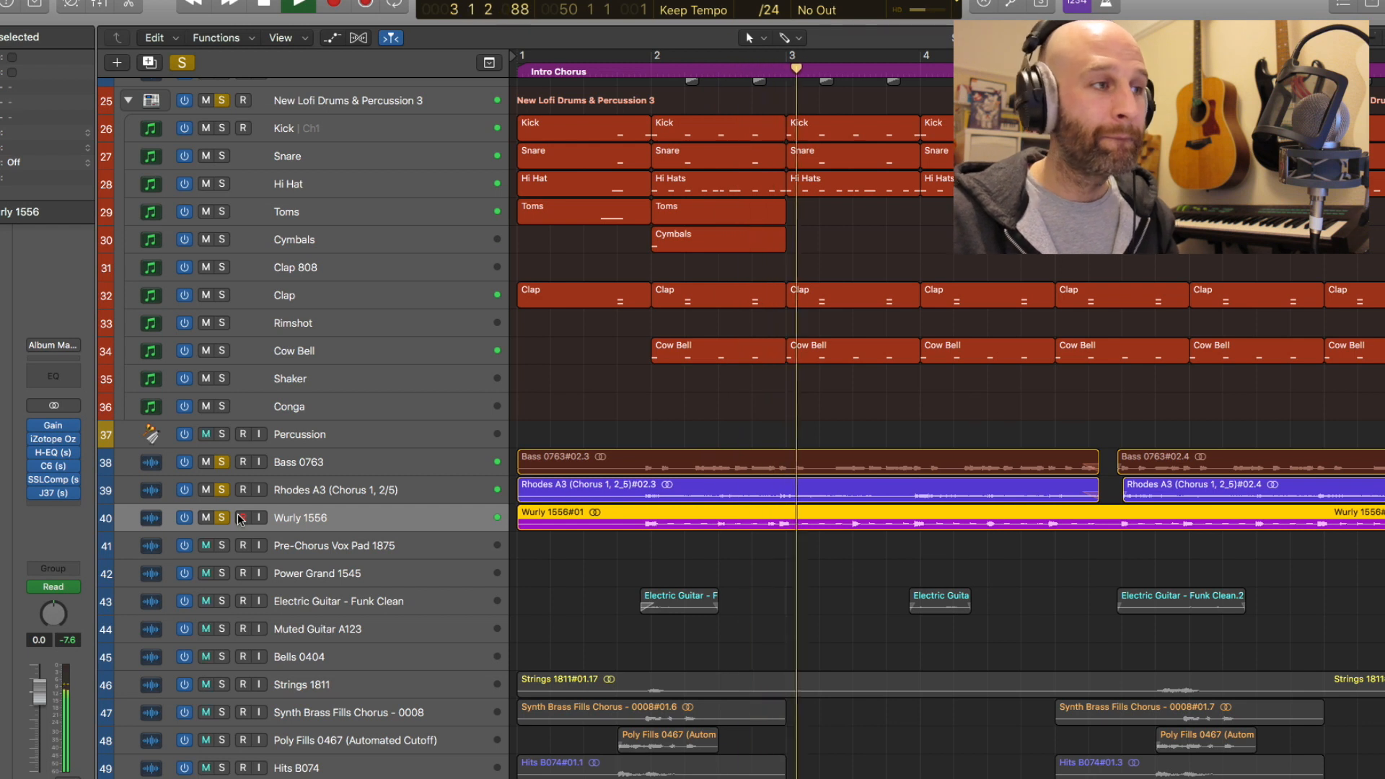
{"action": "key", "text": "space"}
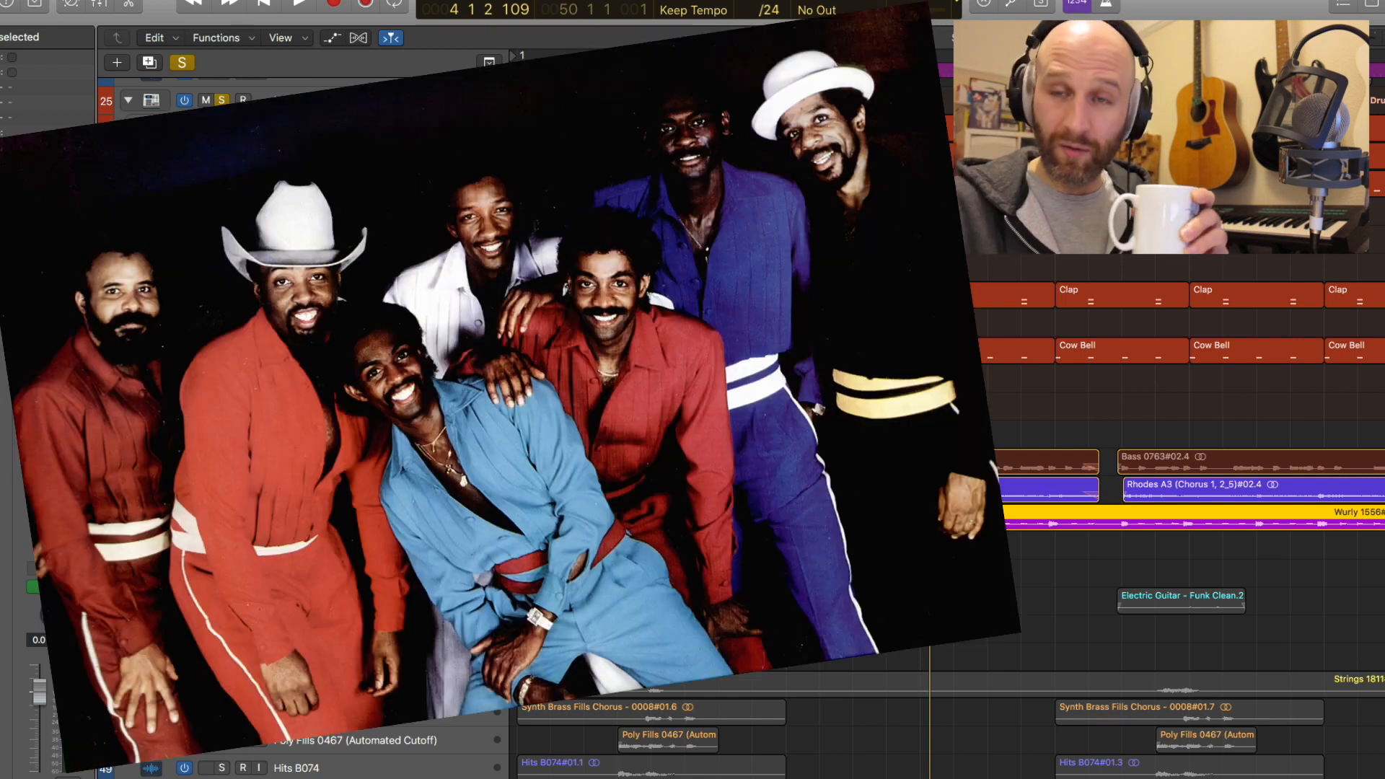
- Add the Electric Guitar - Funk Clean track to the solo and play the group from the start of the song
{"action": "scroll", "coordinate": [283, 514], "scroll_direction": "down", "scroll_amount": 2}
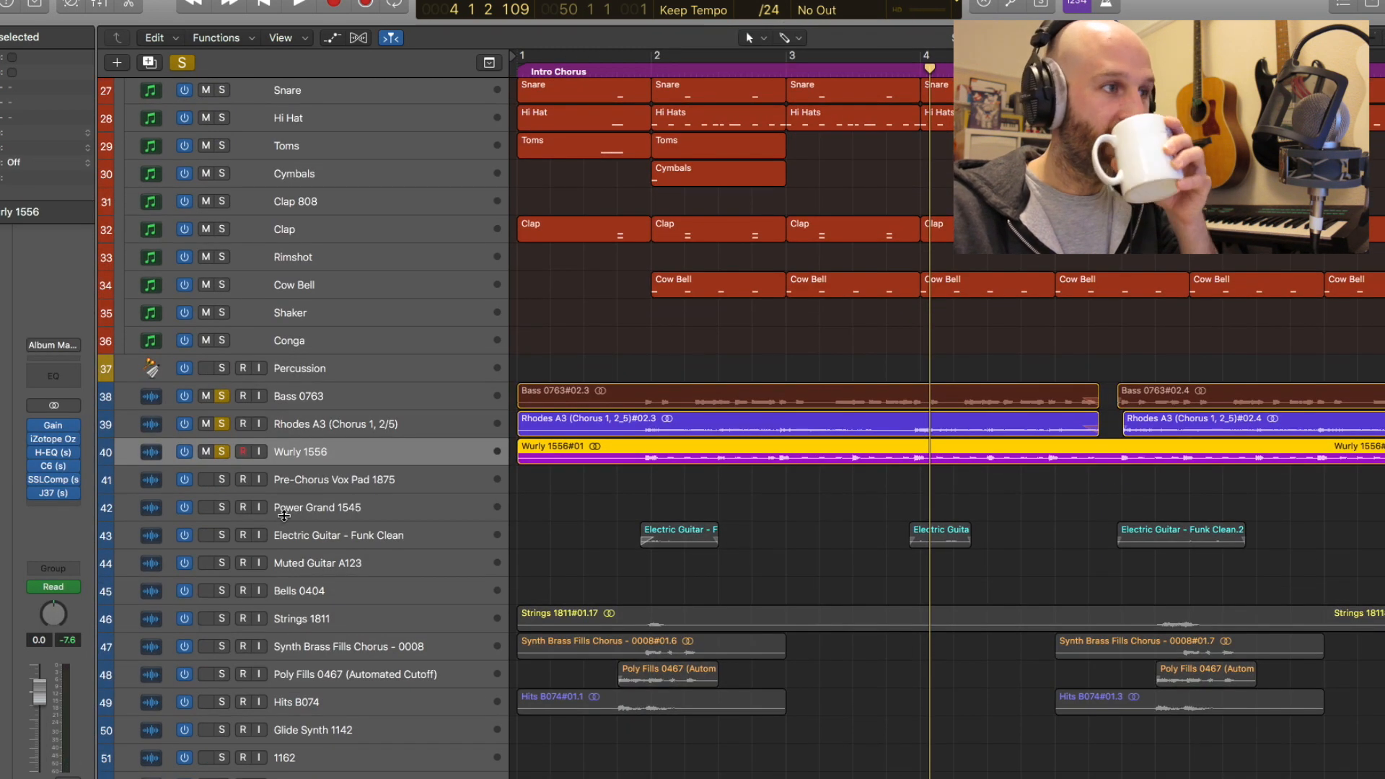
{"action": "scroll", "coordinate": [284, 515], "scroll_direction": "down", "scroll_amount": 2}
{"action": "left_click", "coordinate": [224, 472]}
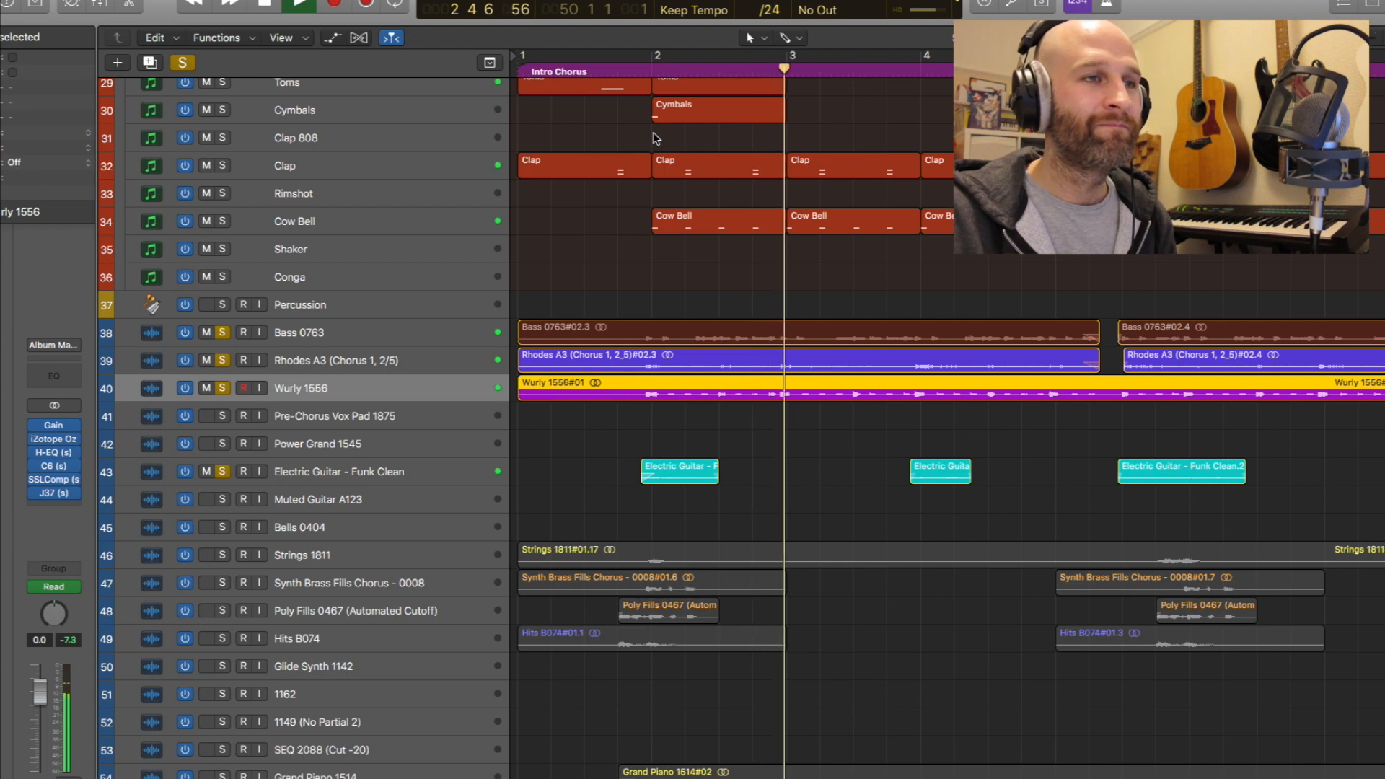
{"action": "left_click", "coordinate": [813, 520]}
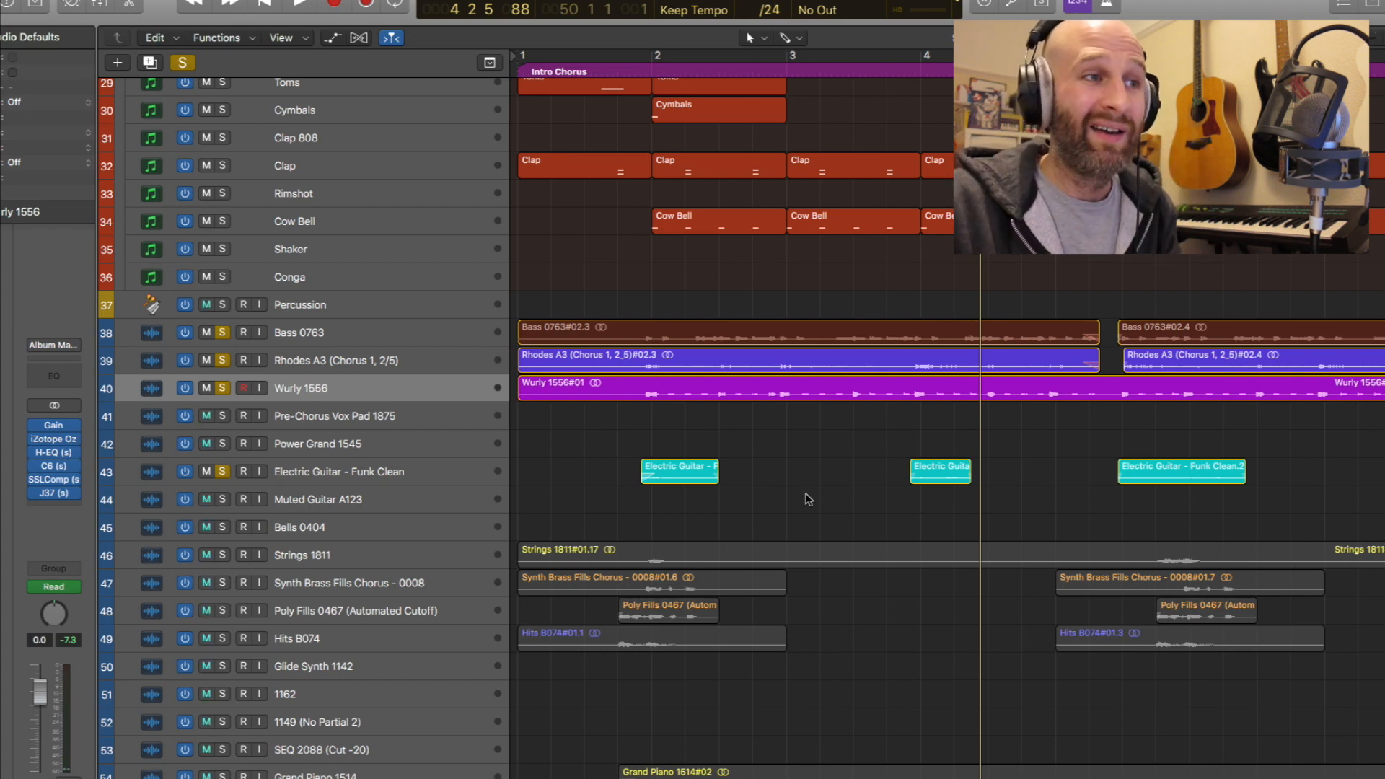
{"action": "key", "text": "Return"}
{"action": "key", "text": "space"}
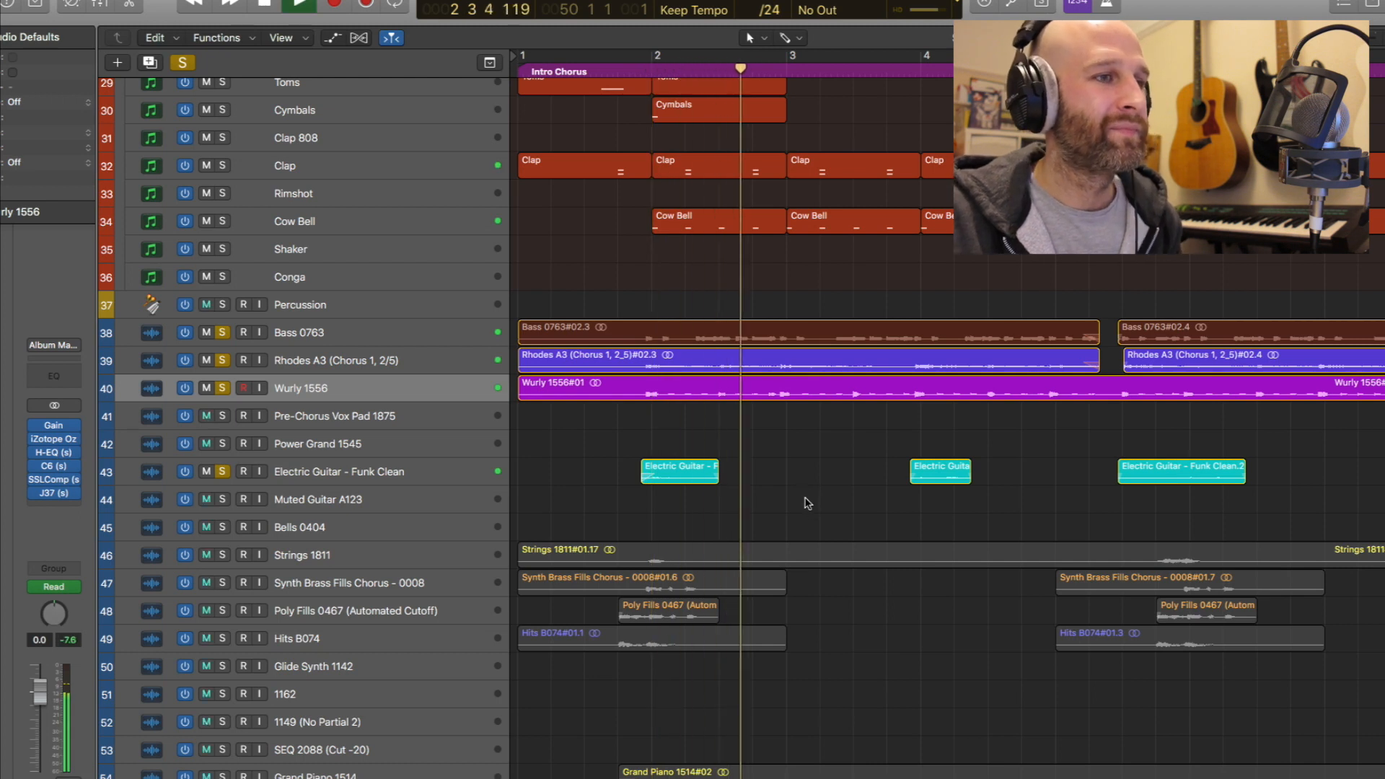
- Clear all track solos and play the full mix from the start of the song
{"action": "scroll", "coordinate": [808, 507], "scroll_direction": "up", "scroll_amount": 5}
{"action": "scroll", "coordinate": [808, 508], "scroll_direction": "down", "scroll_amount": 5}
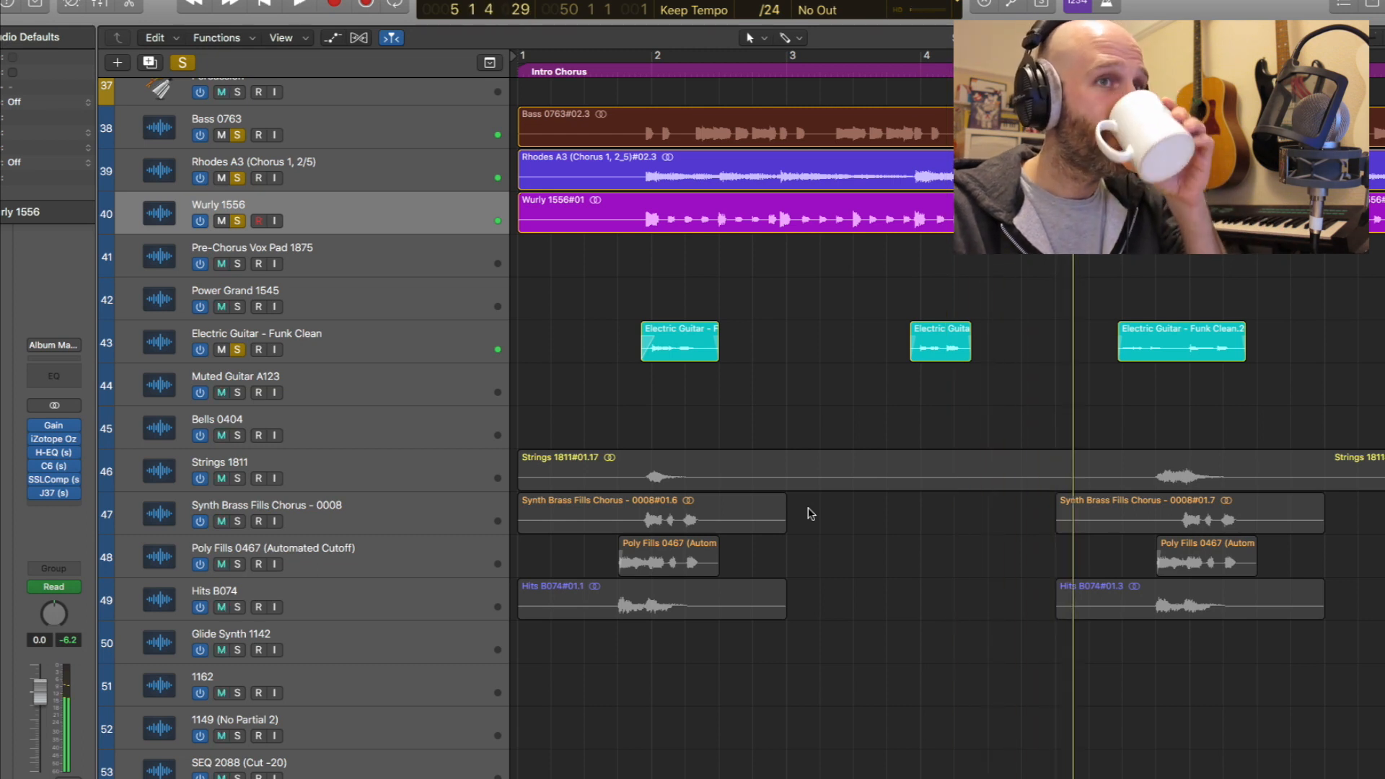
{"action": "scroll", "coordinate": [732, 447], "scroll_direction": "down", "scroll_amount": 5}
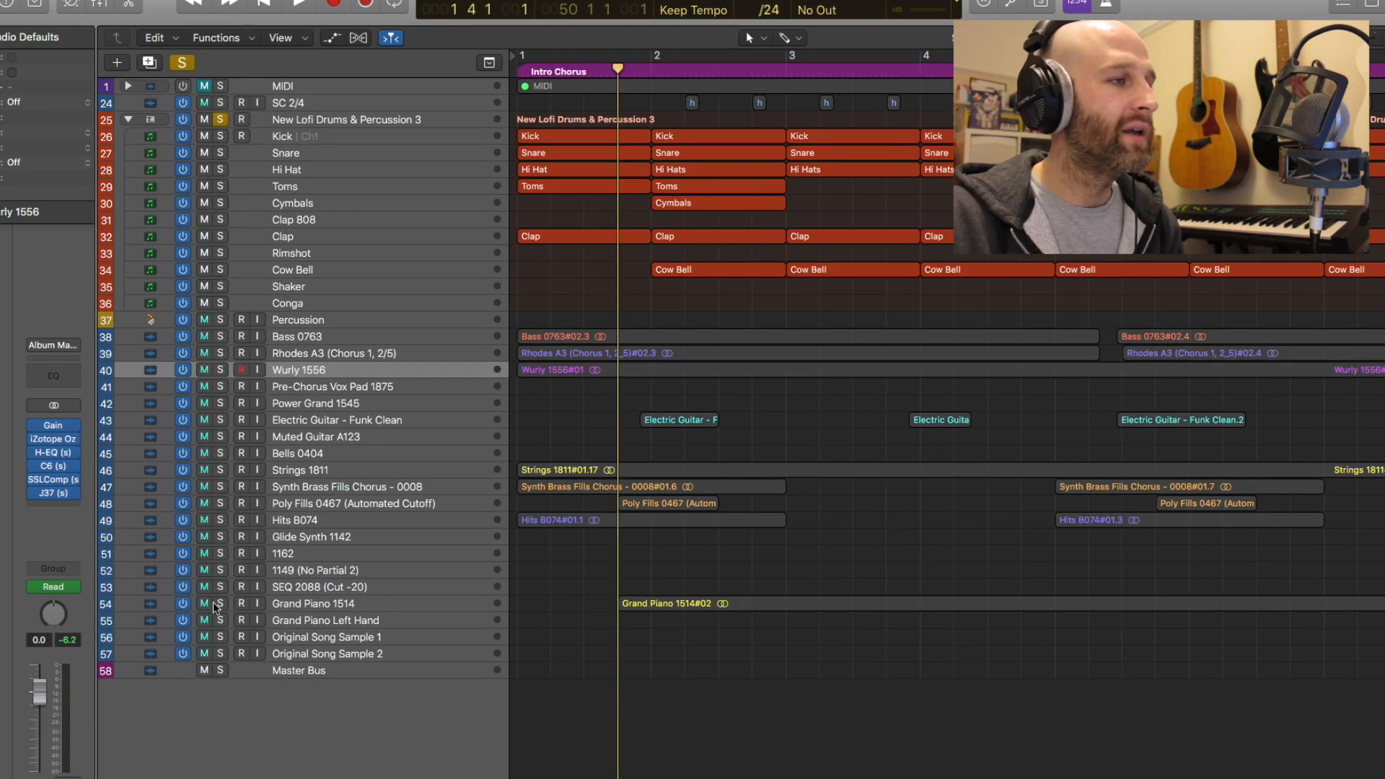
{"action": "left_click", "coordinate": [220, 117]}
{"action": "key", "text": "Return"}
{"action": "key", "text": "space"}
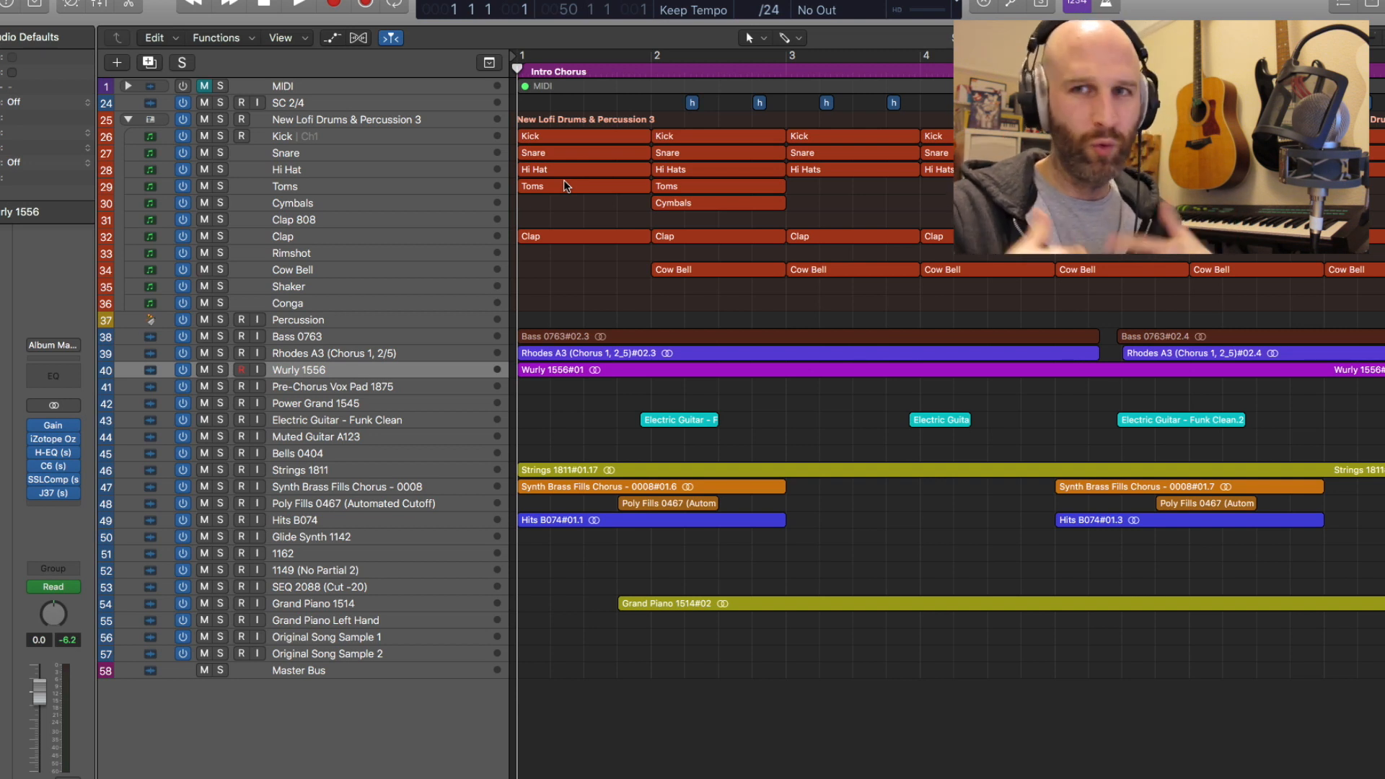
{"action": "key", "text": "space"}
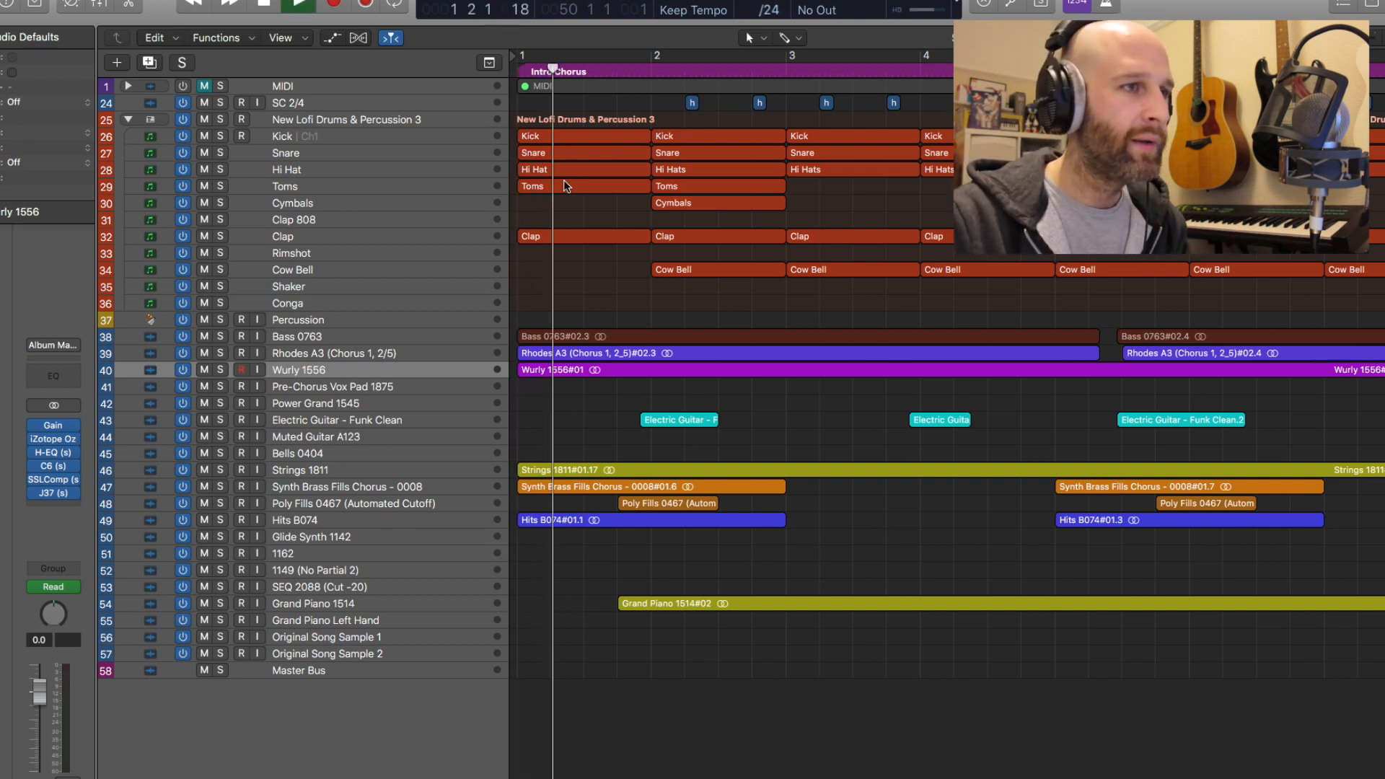
{"action": "scroll", "coordinate": [749, 307], "scroll_direction": "up", "scroll_amount": 5}
{"action": "key", "text": "space"}
- Solo Hits B074 and play it from beat 3 of bar 1
{"action": "scroll", "coordinate": [707, 464], "scroll_direction": "down", "scroll_amount": 3}
{"action": "left_click", "coordinate": [225, 617]}
{"action": "left_click", "coordinate": [226, 585]}
{"action": "left_click", "coordinate": [226, 585]}
{"action": "key", "text": "Return"}
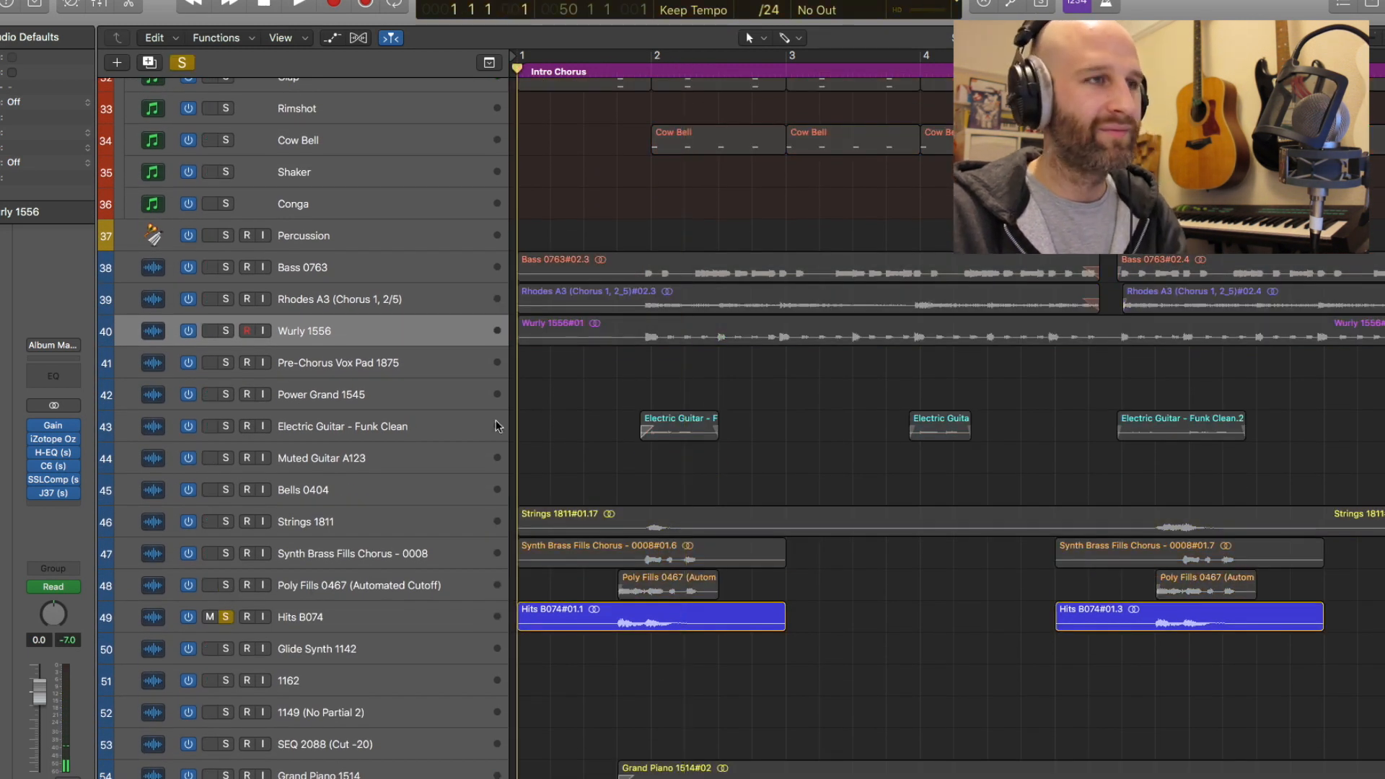
{"action": "left_click_drag", "start_coordinate": [602, 70], "coordinate": [607, 70]}
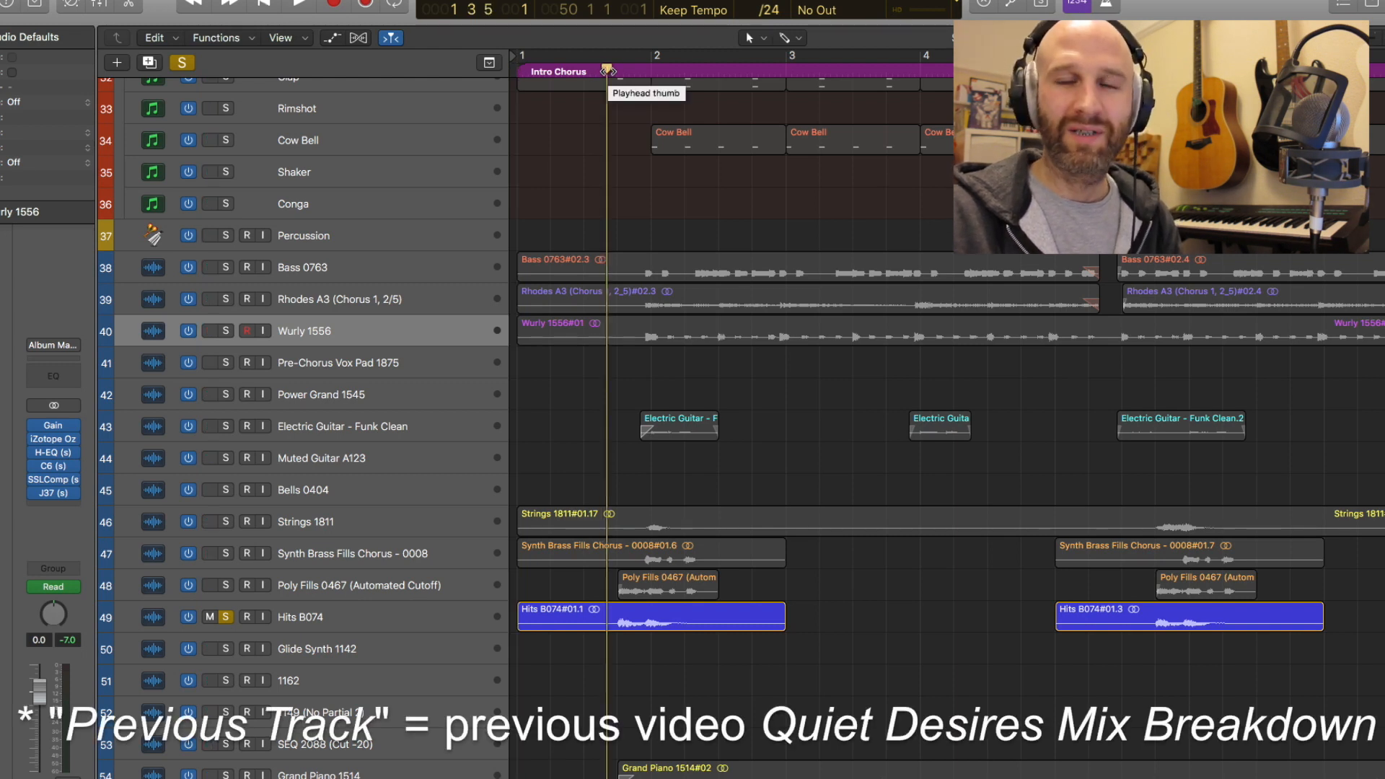
{"action": "key", "text": "space"}
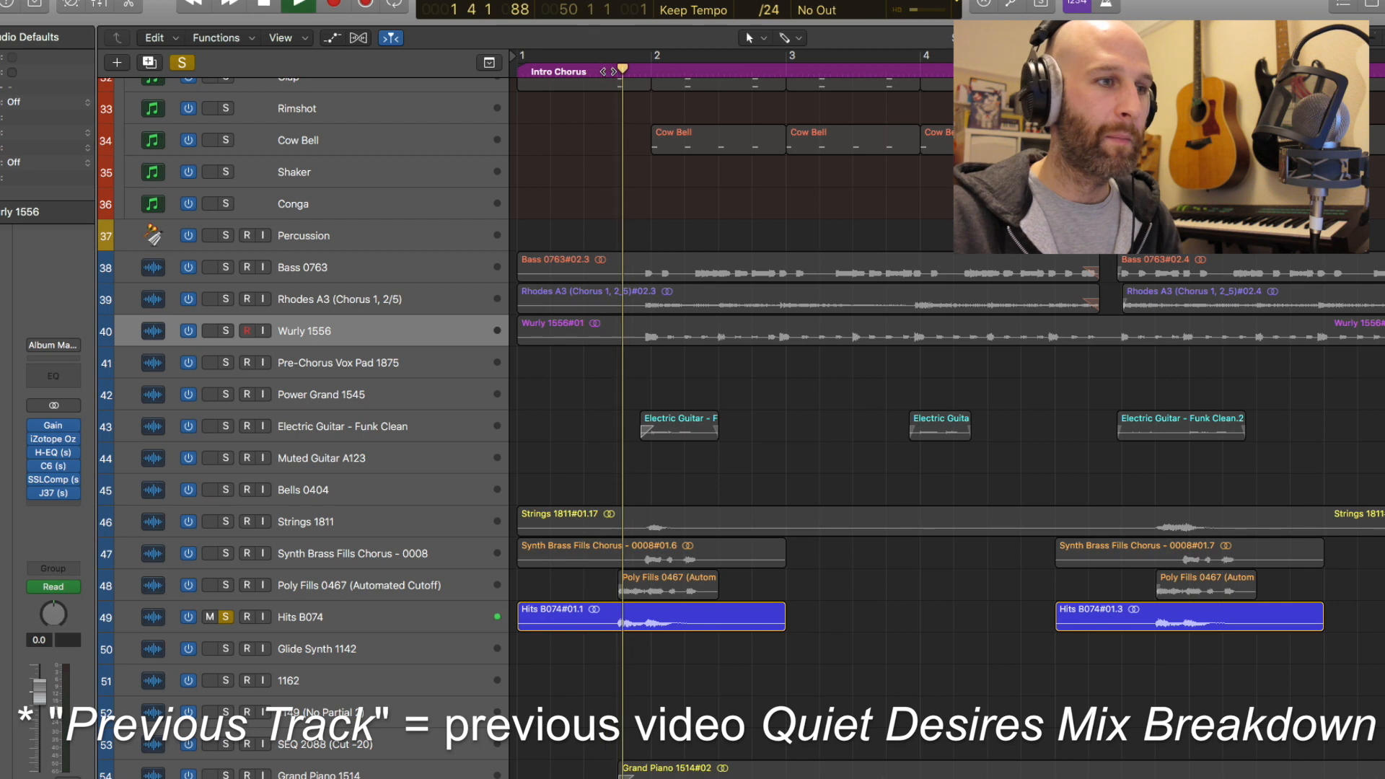
{"action": "key", "text": "space"}
- Select the Hits B074 track, inspect its H-EQ settings and replay the soloed hits
{"action": "left_click", "coordinate": [380, 623]}
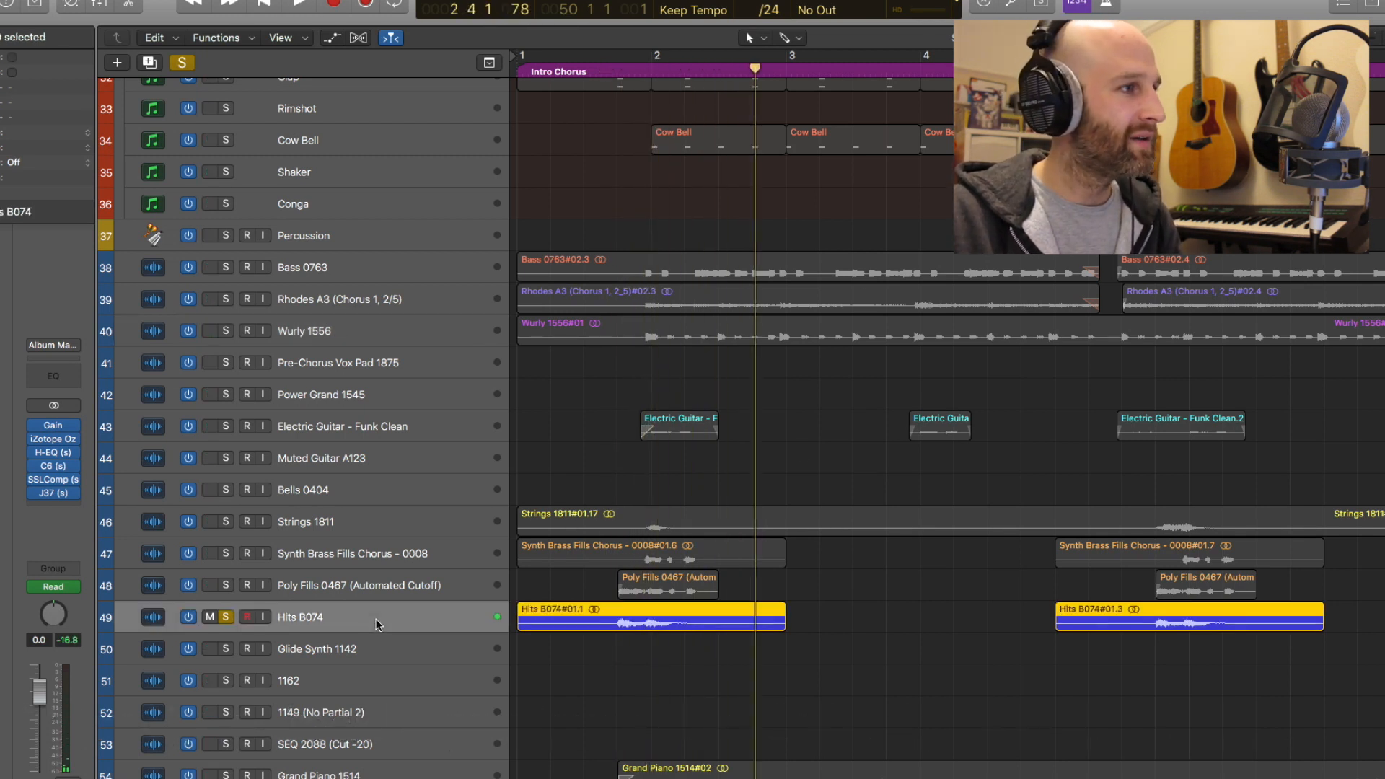
{"action": "left_click", "coordinate": [382, 587]}
{"action": "left_click", "coordinate": [379, 620]}
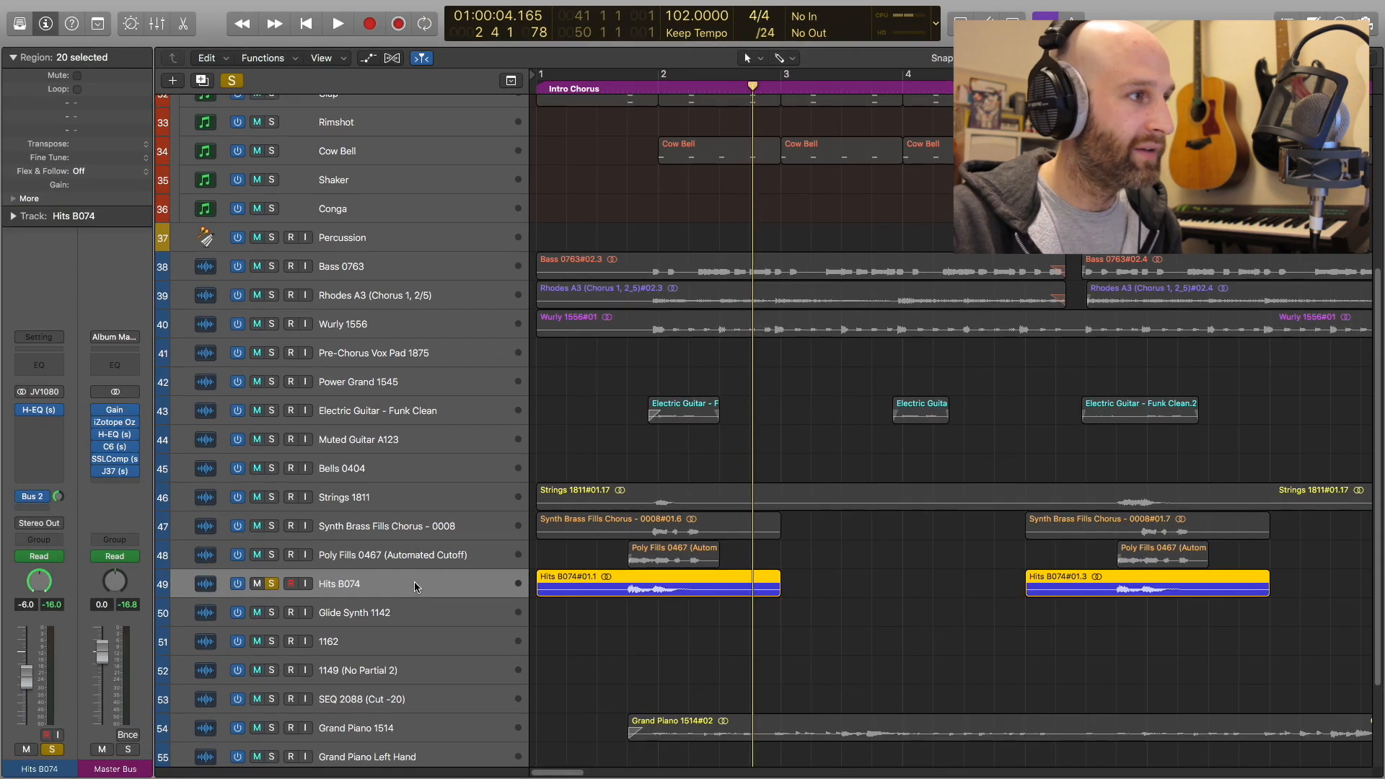
{"action": "left_click", "coordinate": [50, 411]}
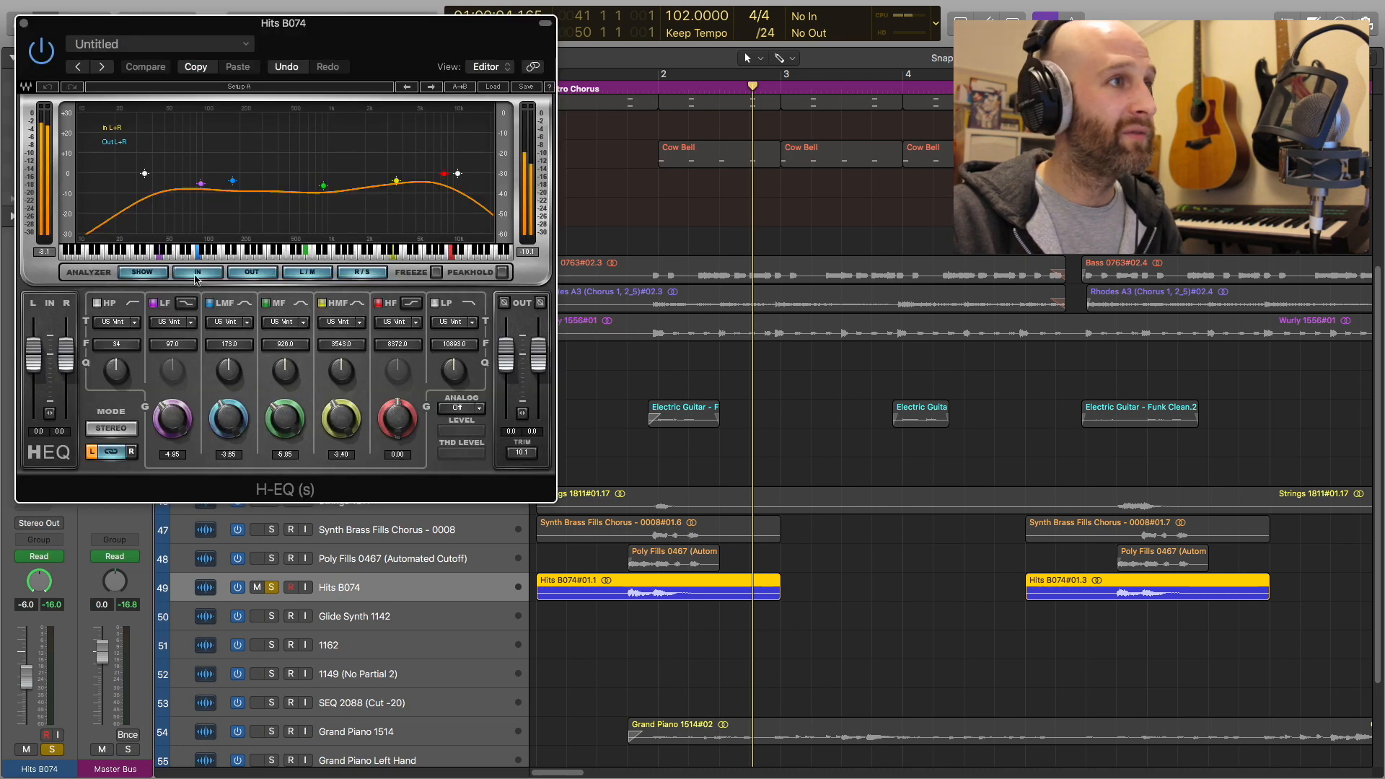
{"action": "left_click", "coordinate": [25, 25]}
{"action": "key", "text": "space"}
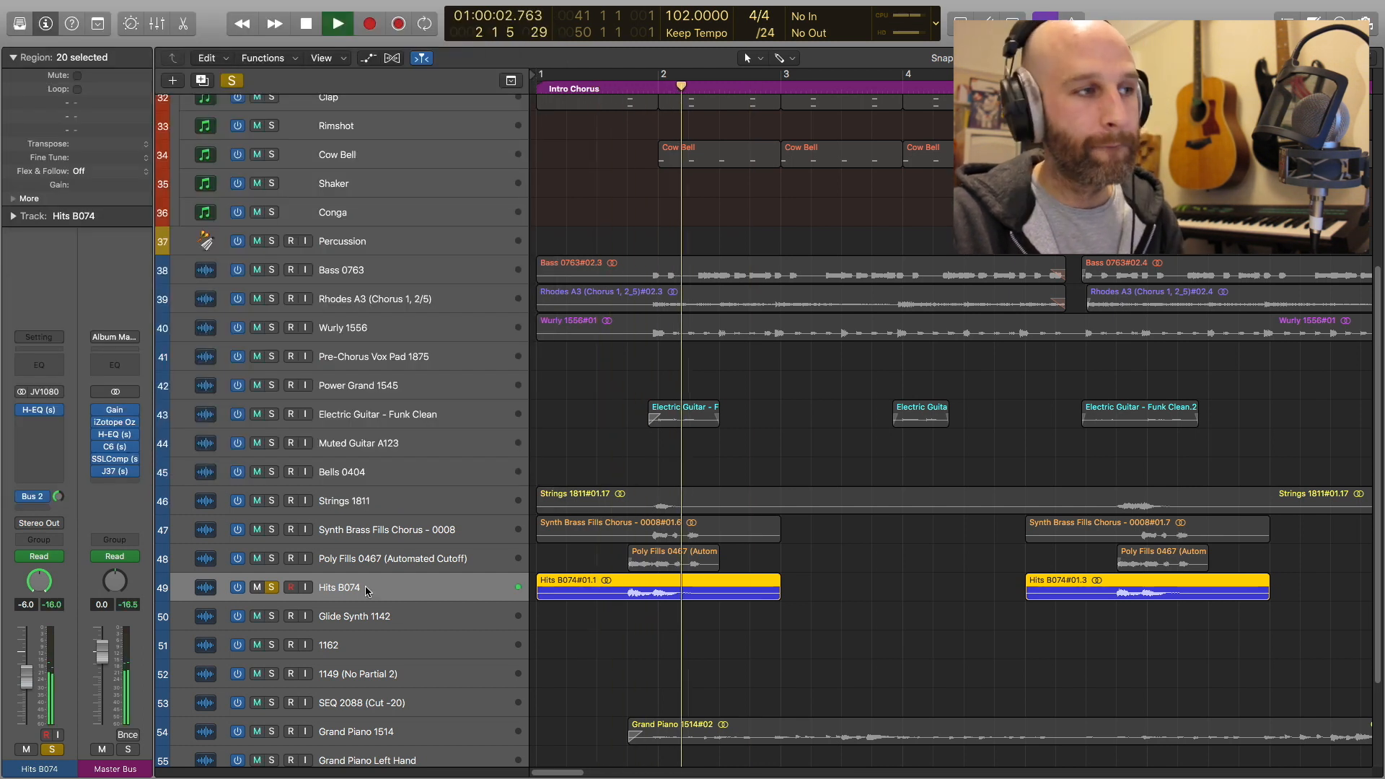
{"action": "key", "text": "space"}
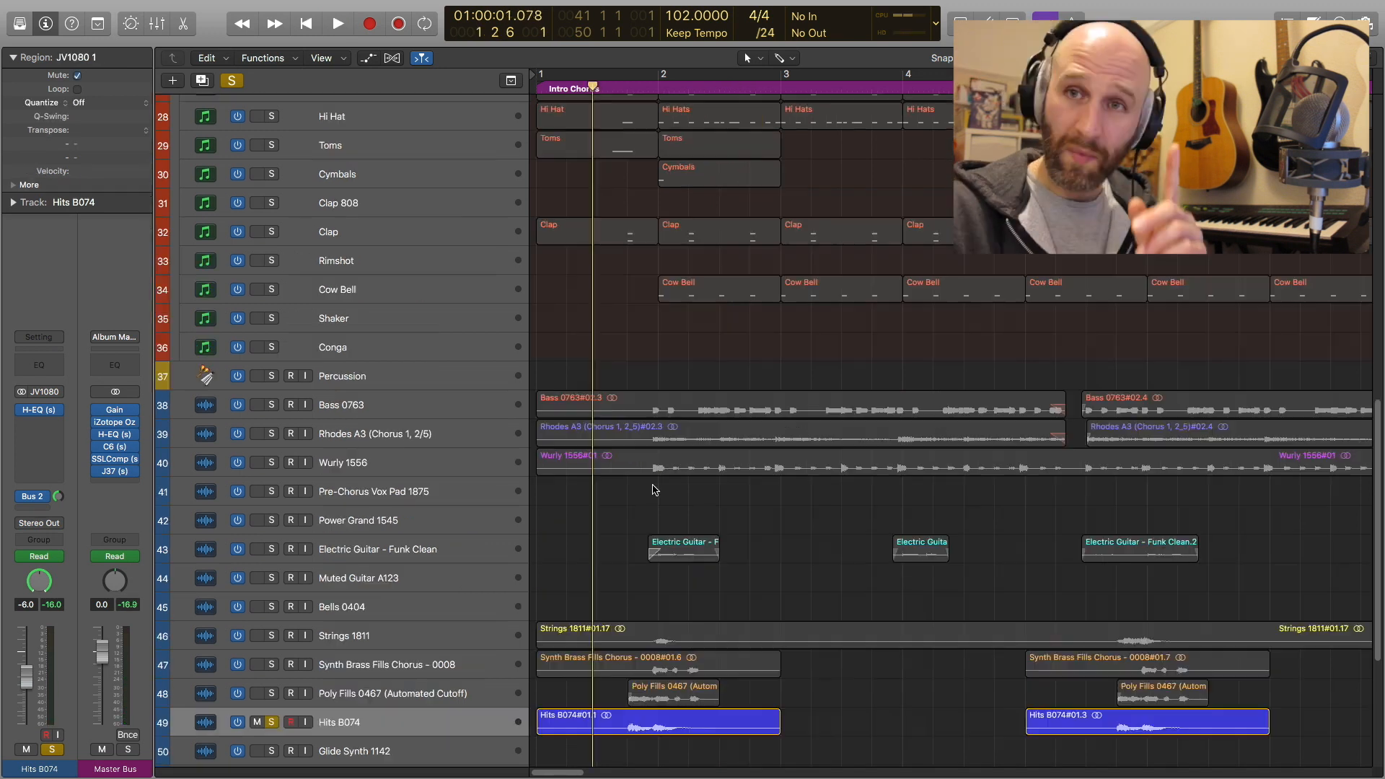
- Open the first JV1080 1 region on track 22 in the Piano Roll and examine its short and long octave note pairs
{"action": "scroll", "coordinate": [653, 490], "scroll_direction": "up", "scroll_amount": 15}
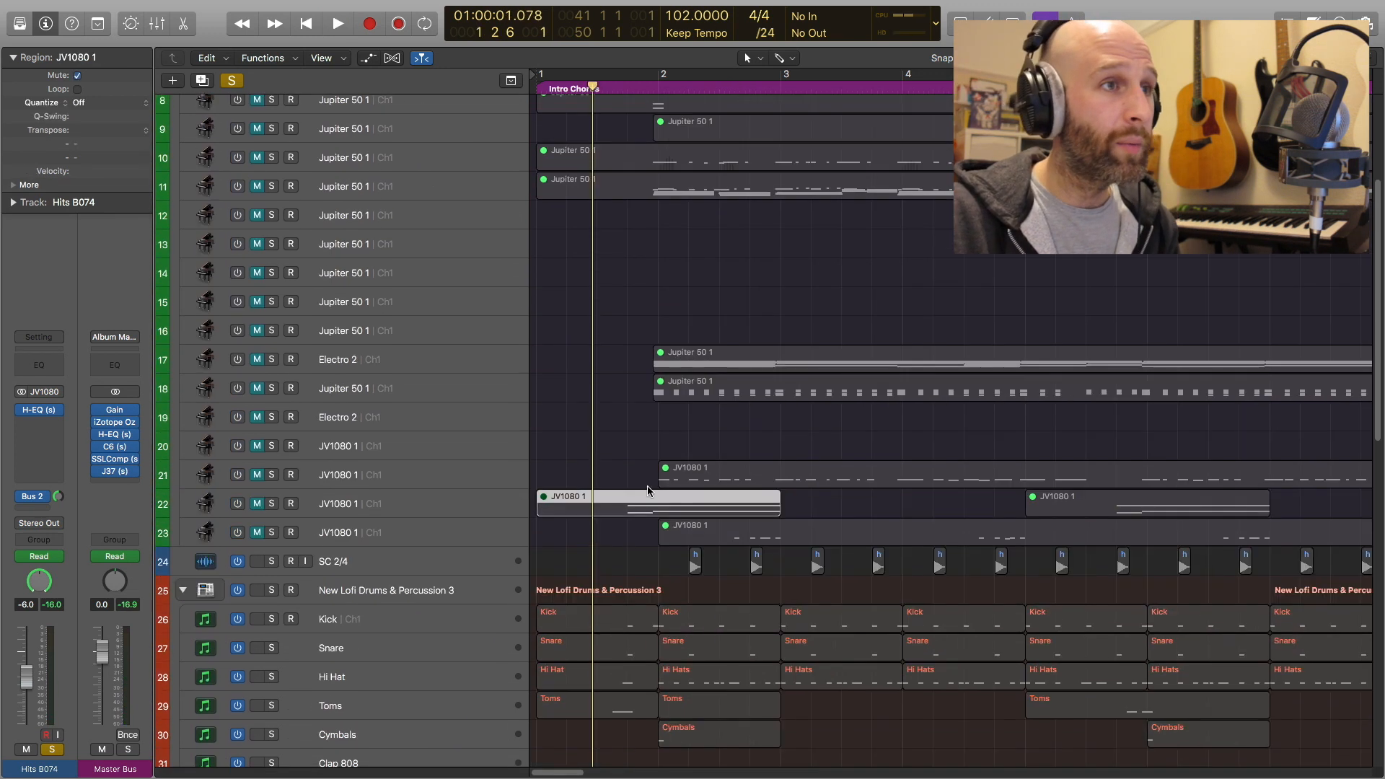
{"action": "scroll", "coordinate": [649, 488], "scroll_direction": "down", "scroll_amount": 1}
{"action": "double_click", "coordinate": [642, 490]}
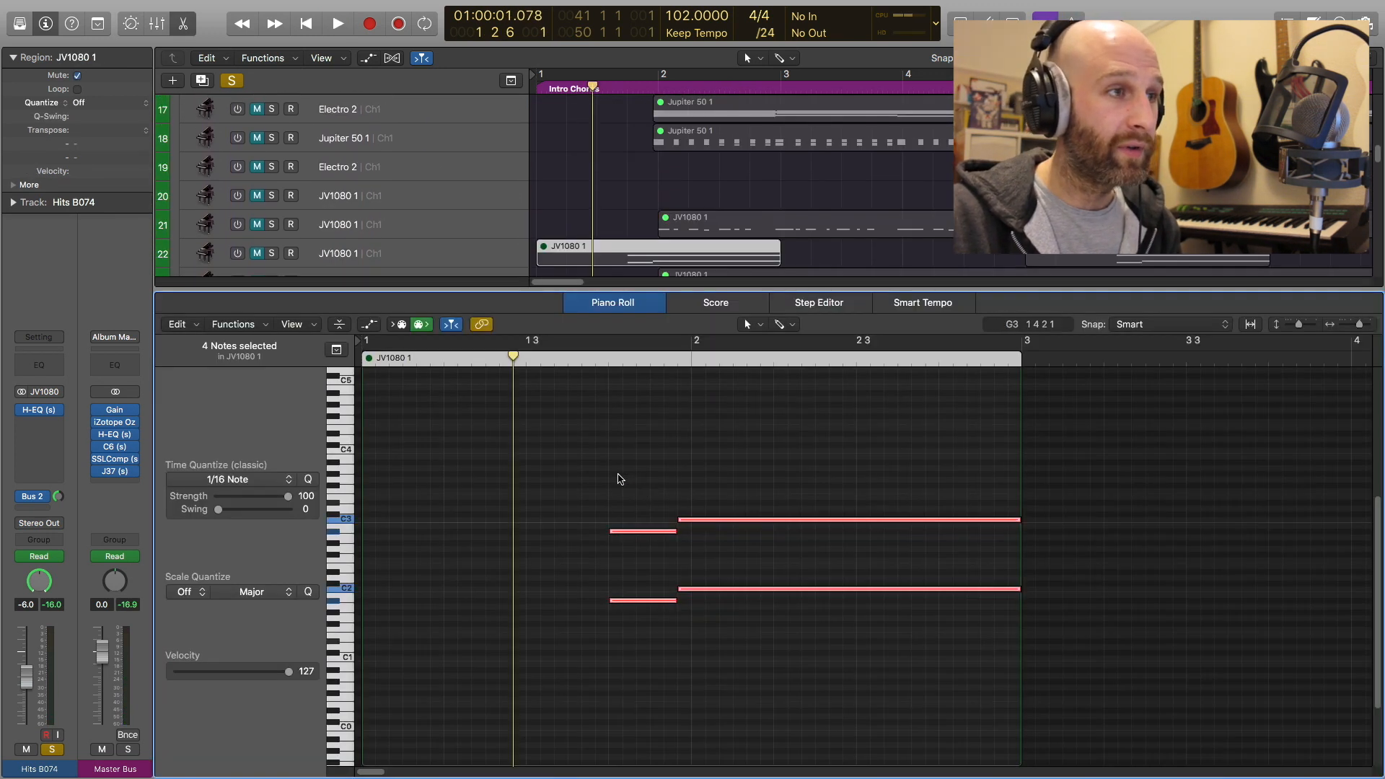
{"action": "left_click", "coordinate": [631, 491]}
{"action": "left_click_drag", "start_coordinate": [588, 461], "coordinate": [618, 649]}
{"action": "left_click_drag", "start_coordinate": [743, 475], "coordinate": [747, 719]}
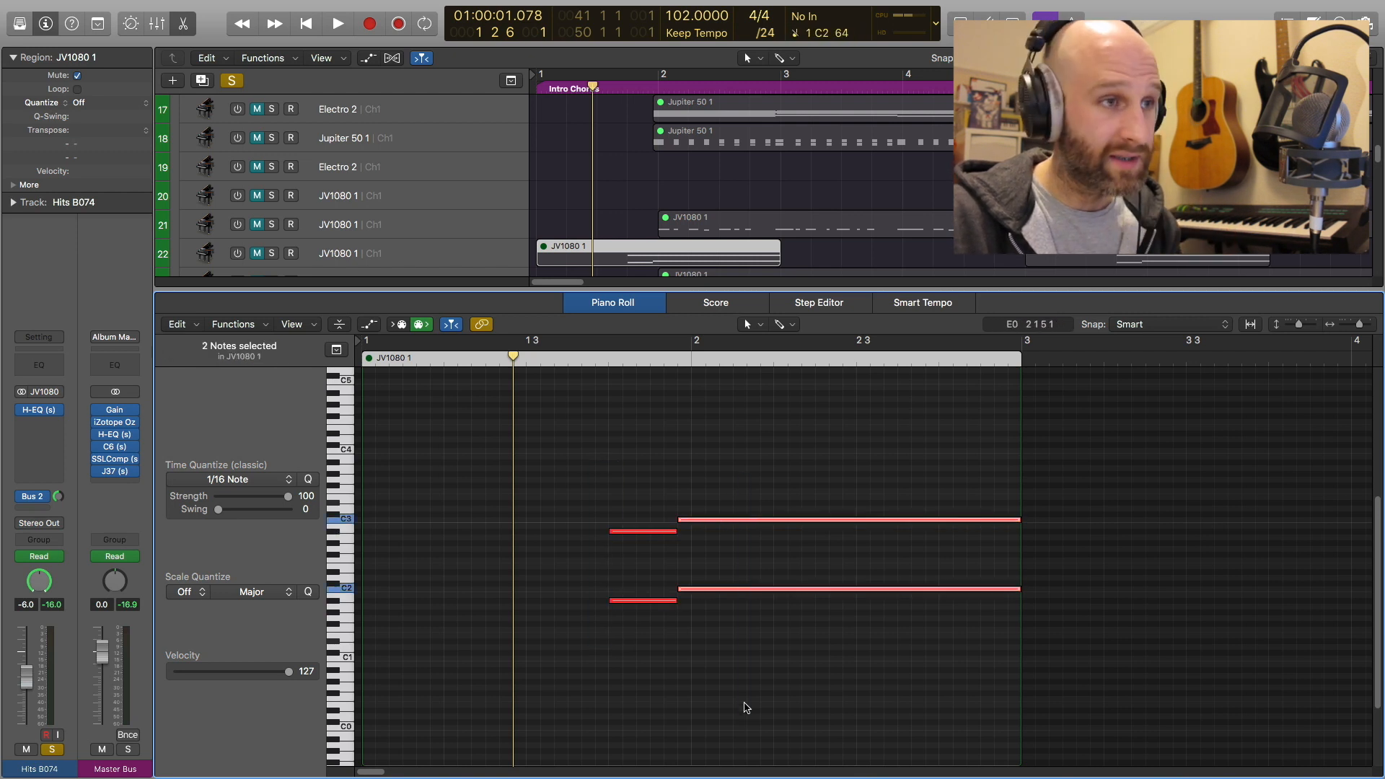
{"action": "left_click", "coordinate": [747, 712]}
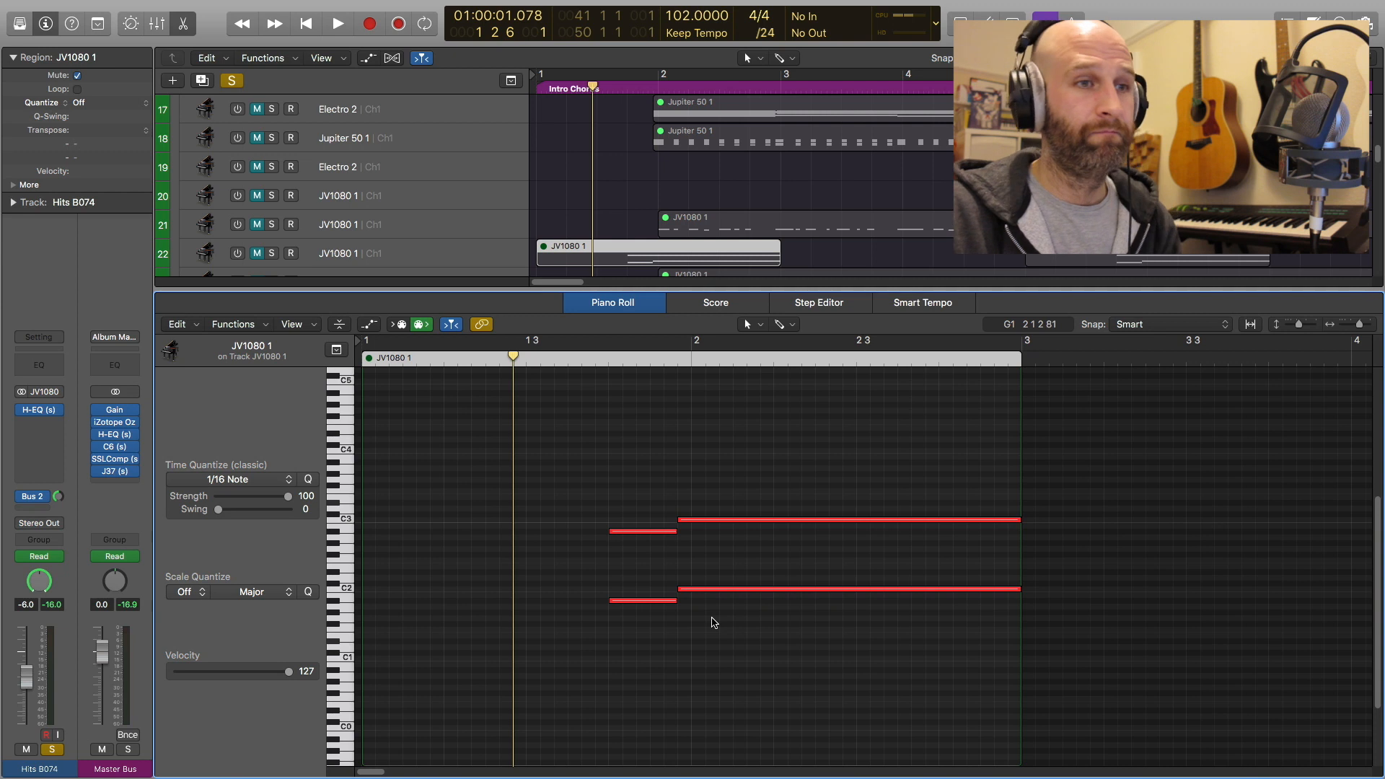
- Play the soloed hits from the start of the song alongside their MIDI notes, and close the Piano Roll
{"action": "key", "text": "Return"}
{"action": "key", "text": "space"}
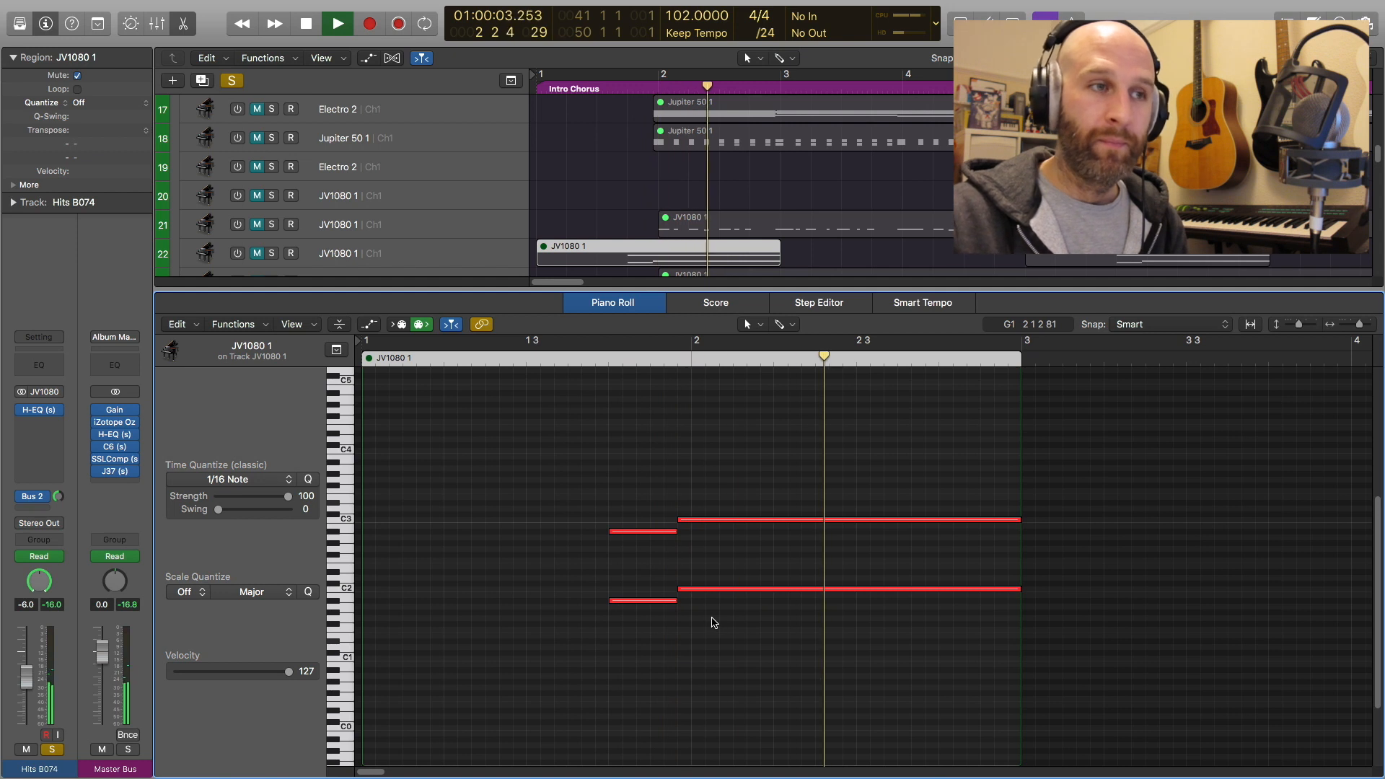
{"action": "key", "text": "space"}
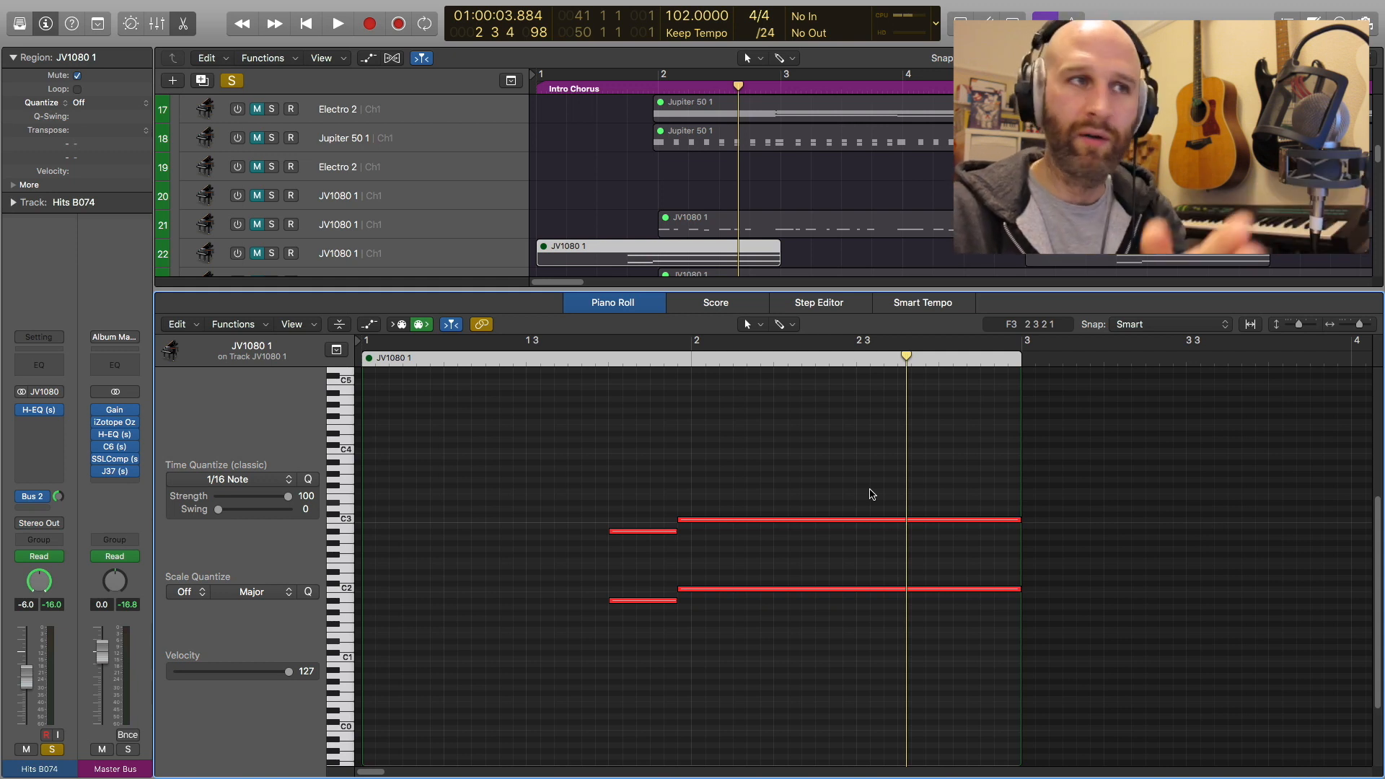
{"action": "key", "text": "p"}
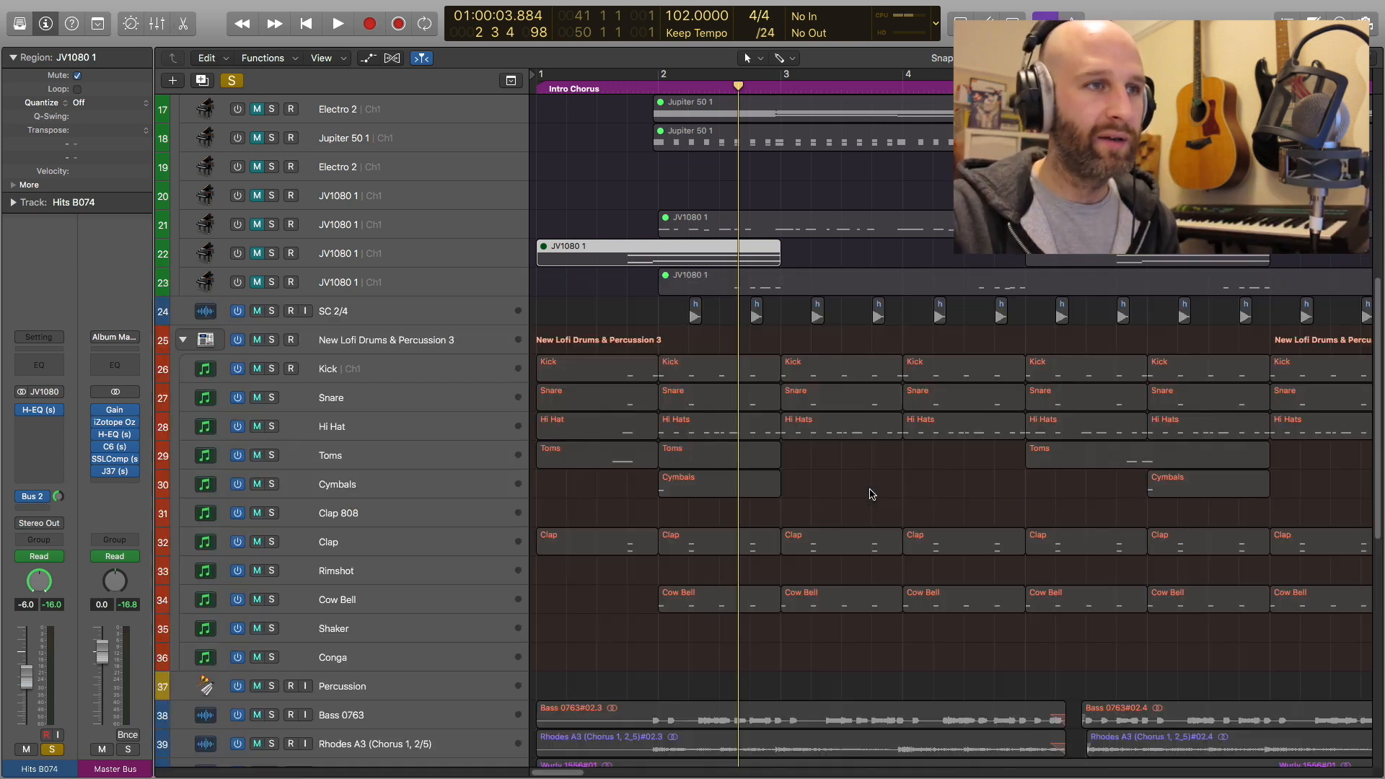
- Solo Strings 1811 in place of Hits B074 and play its swells from beat 3 of bar 1 and beat 3 of bar 5
{"action": "scroll", "coordinate": [871, 494], "scroll_direction": "down", "scroll_amount": 10}
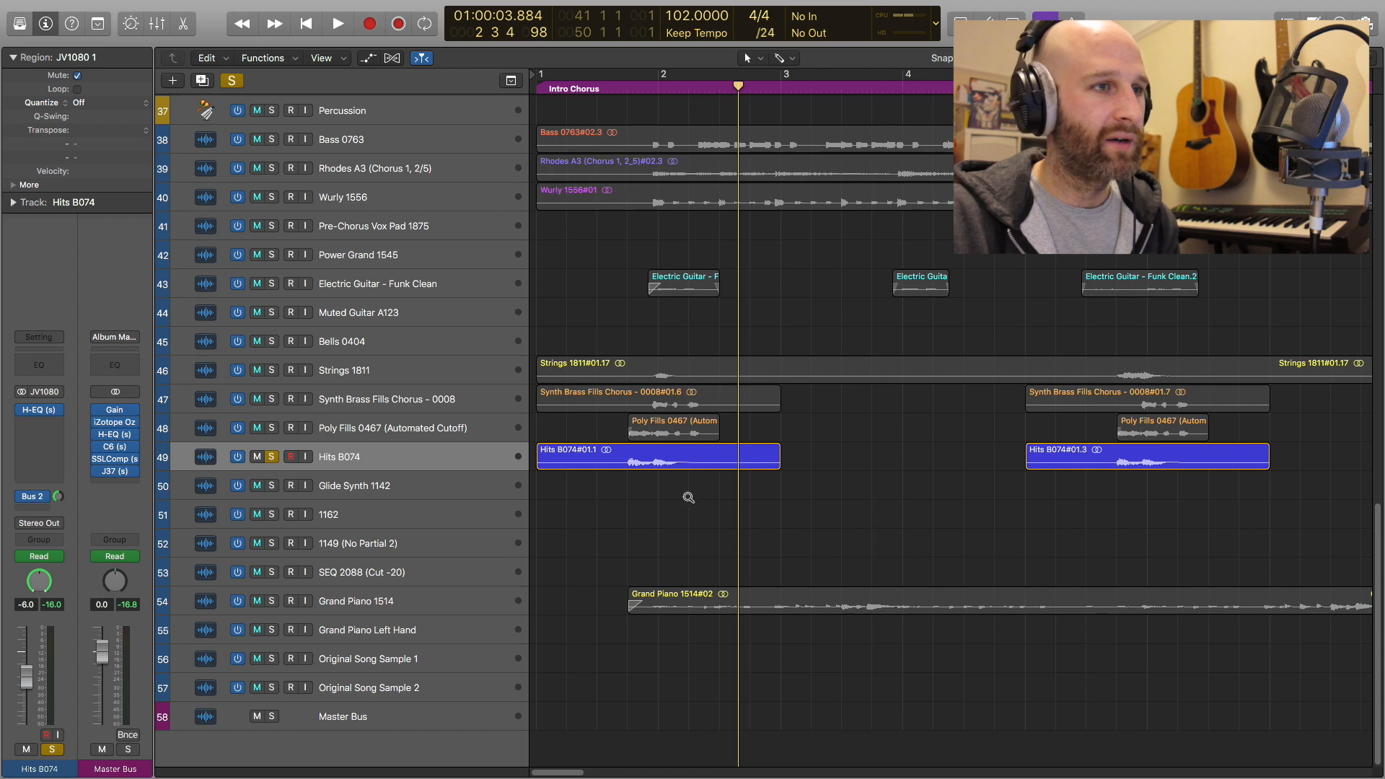
{"action": "scroll", "coordinate": [689, 497], "scroll_direction": "up", "scroll_amount": 5}
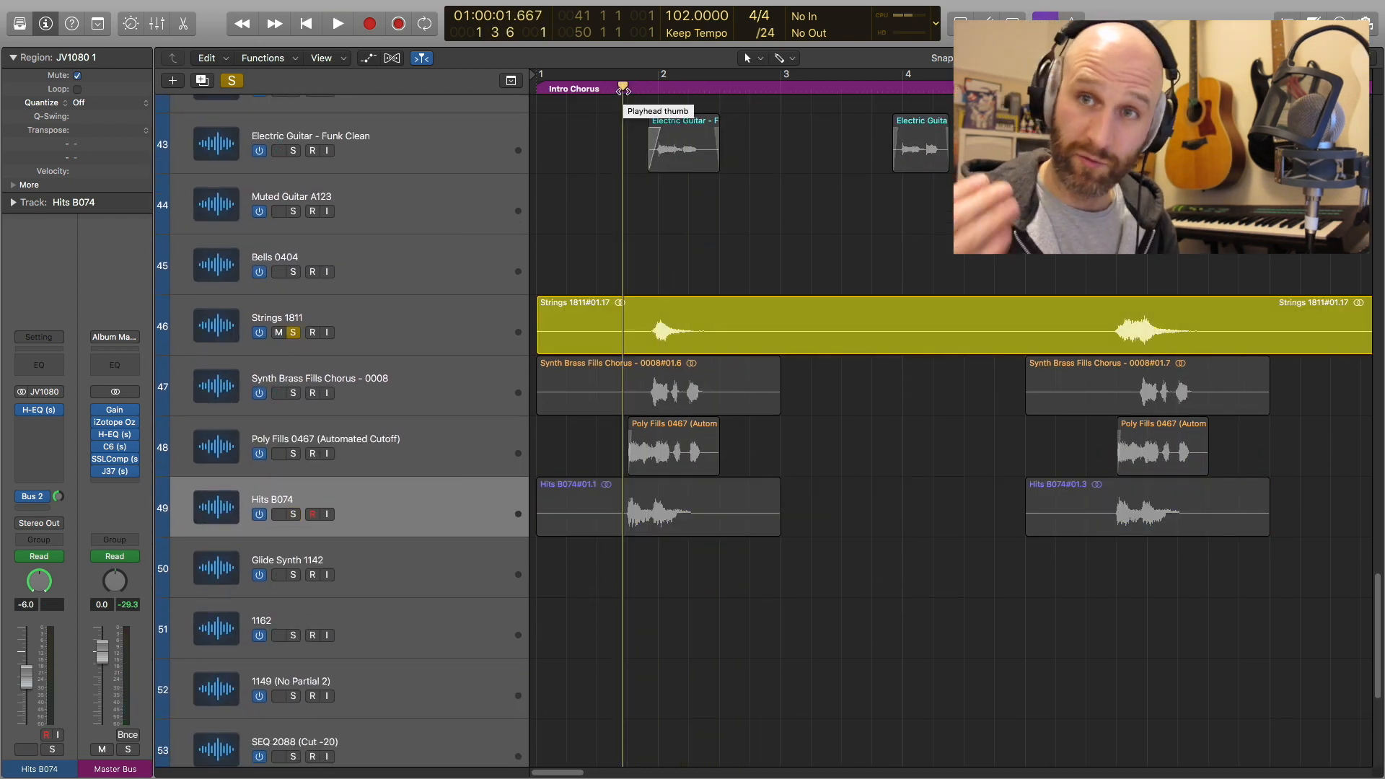
{"action": "key", "text": "space"}
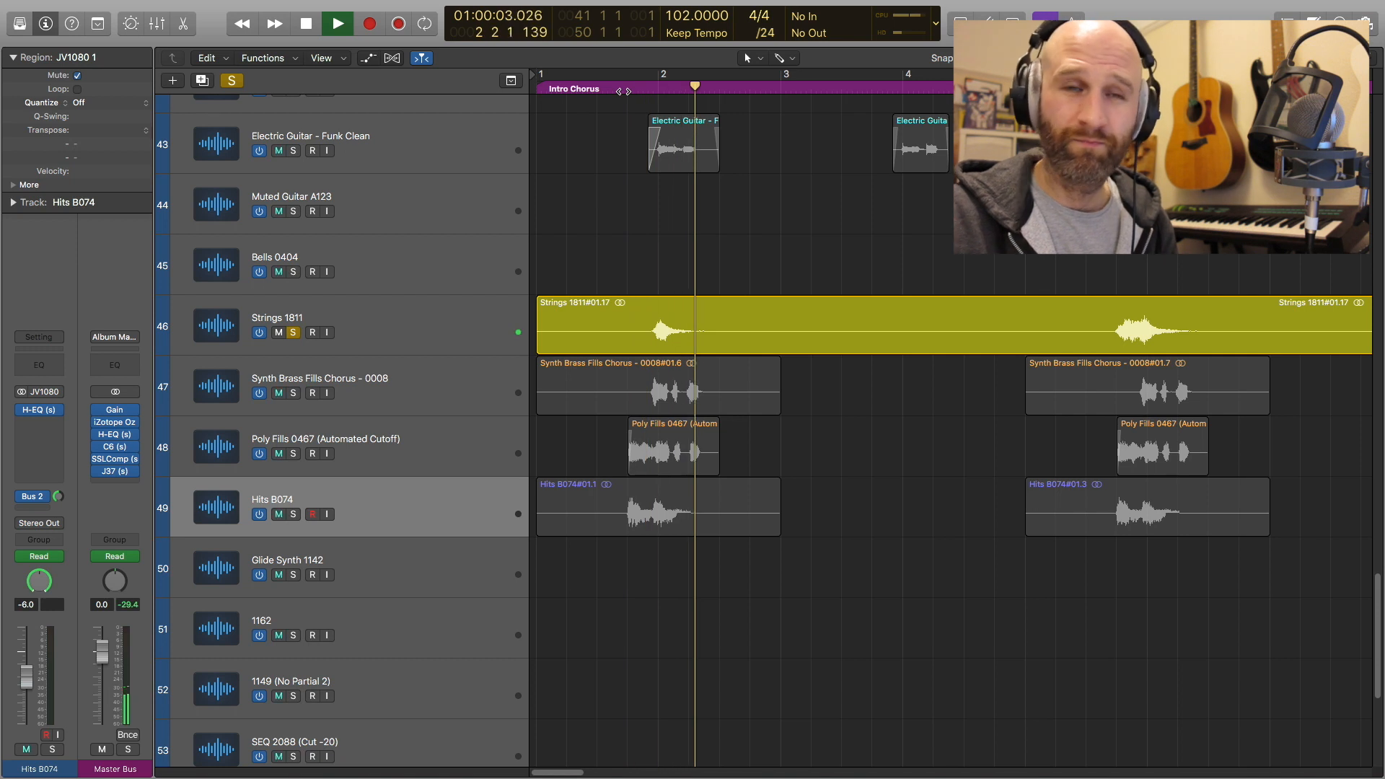
{"action": "key", "text": "space"}
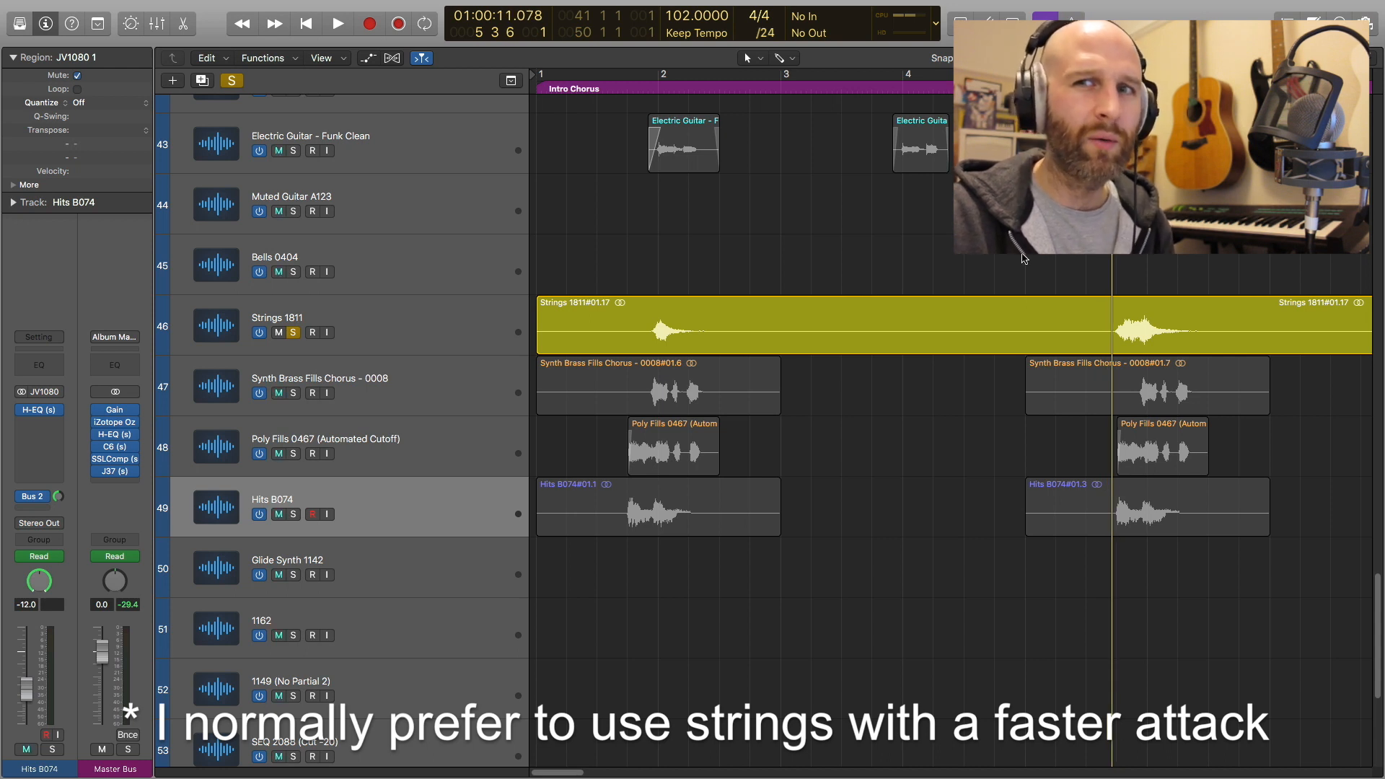
{"action": "scroll", "coordinate": [1024, 258], "scroll_direction": "right", "scroll_amount": 5}
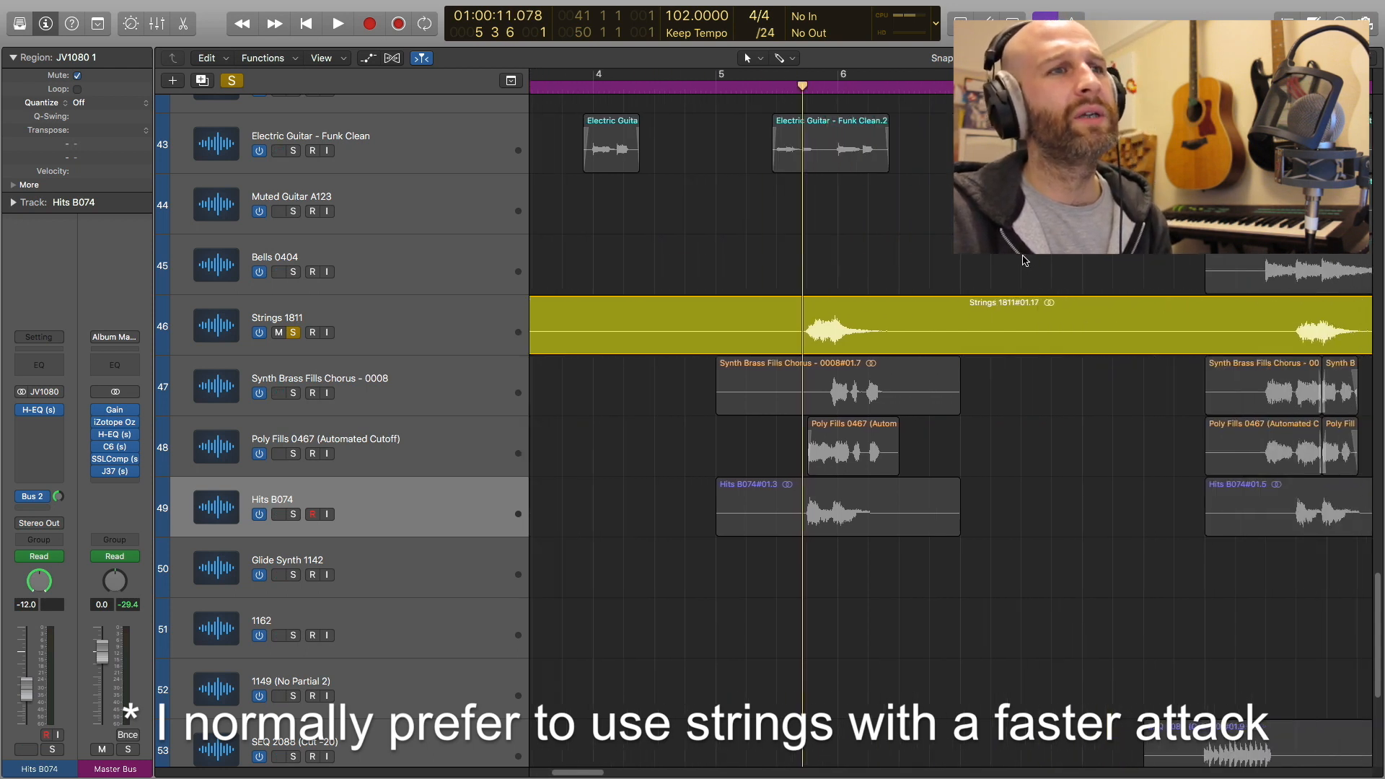
{"action": "key", "text": "space"}
{"action": "key", "text": "space"}
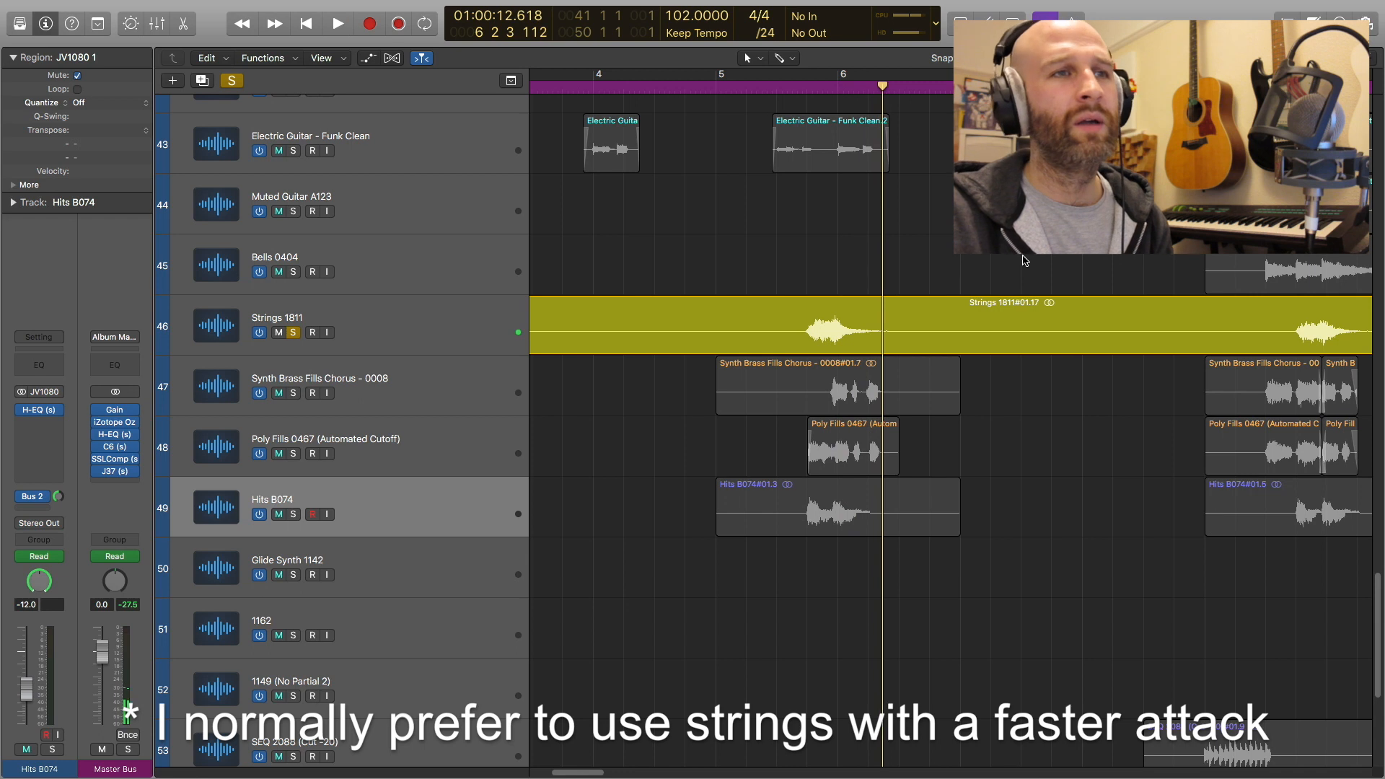
- Solo only Synth Brass Fills Chorus - 0008 in place of the strings and play it from beat 4 of bar 1
{"action": "scroll", "coordinate": [1024, 258], "scroll_direction": "left", "scroll_amount": 3}
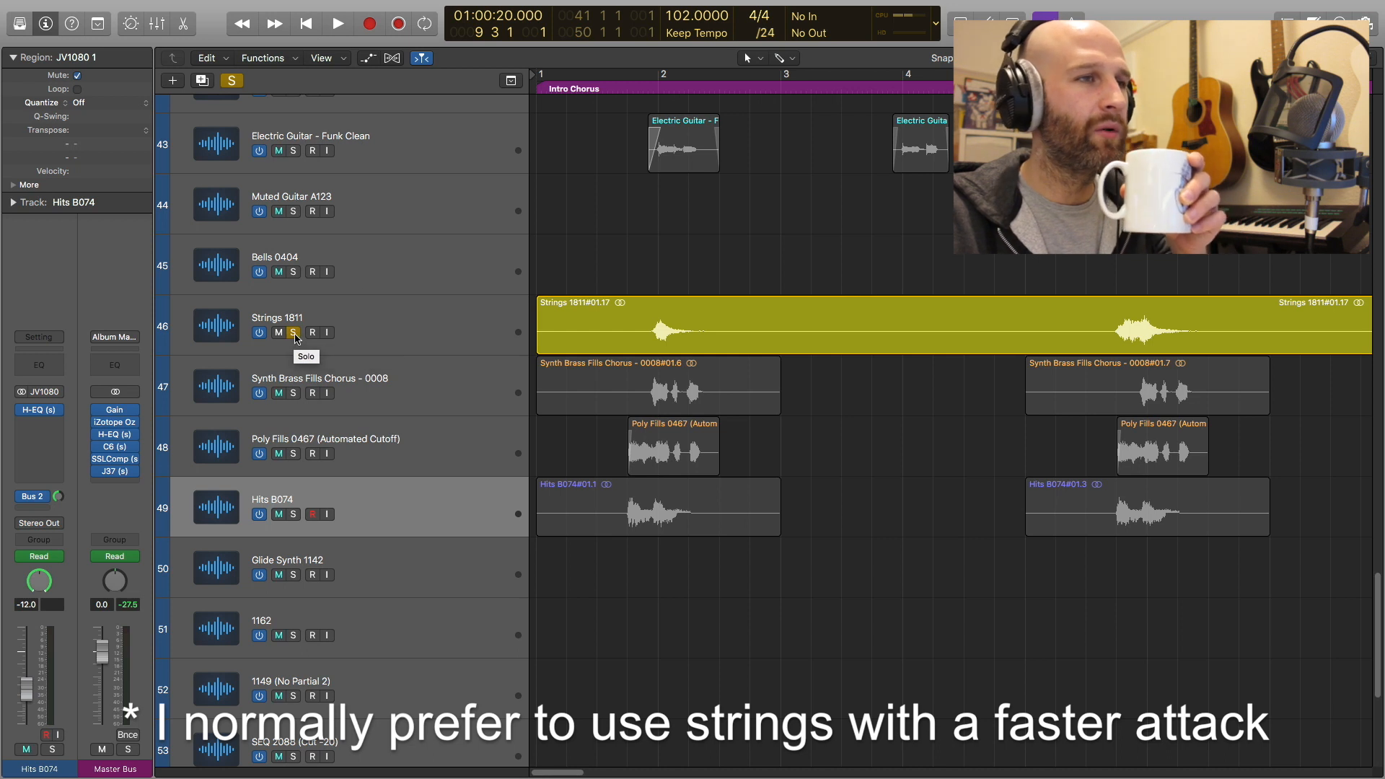
{"action": "left_click", "coordinate": [293, 332]}
{"action": "left_click", "coordinate": [293, 393]}
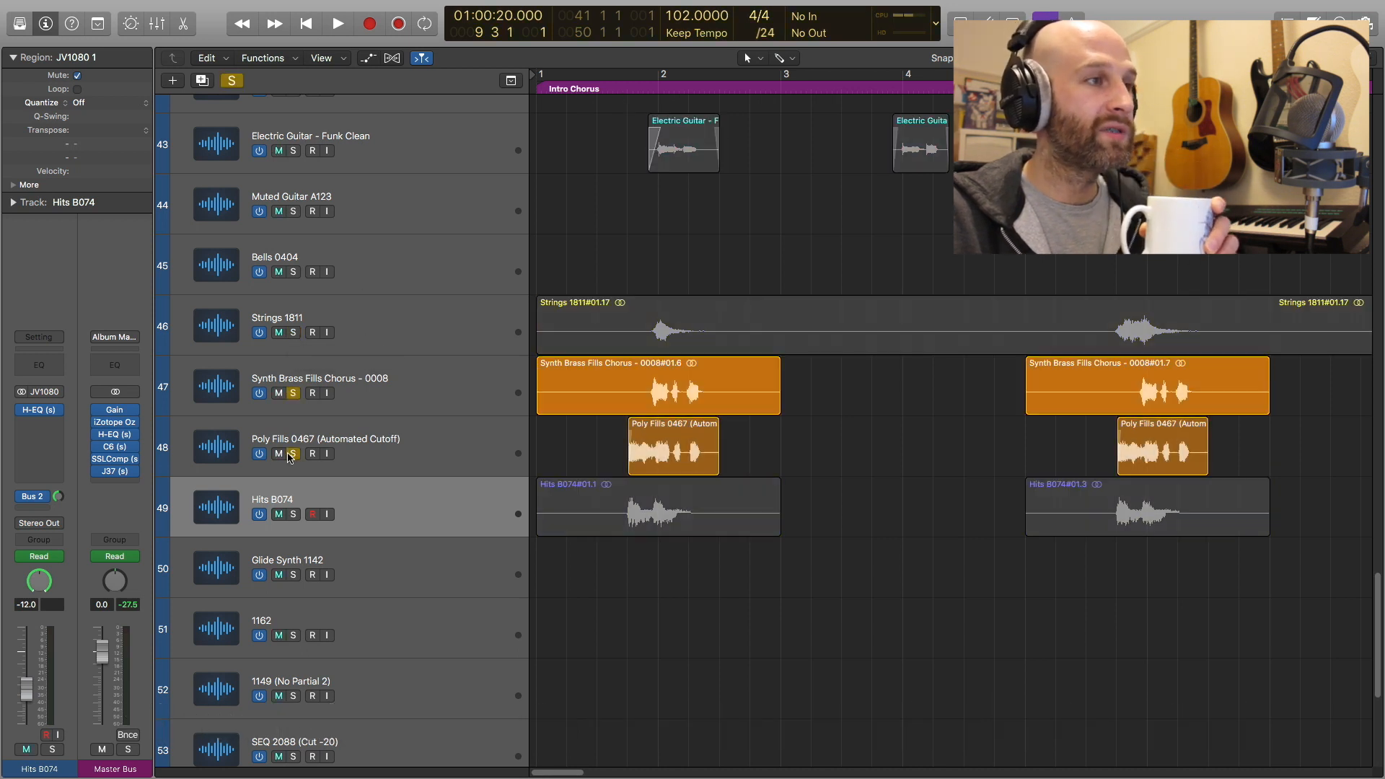
{"action": "left_click", "coordinate": [293, 454]}
{"action": "left_click", "coordinate": [447, 403]}
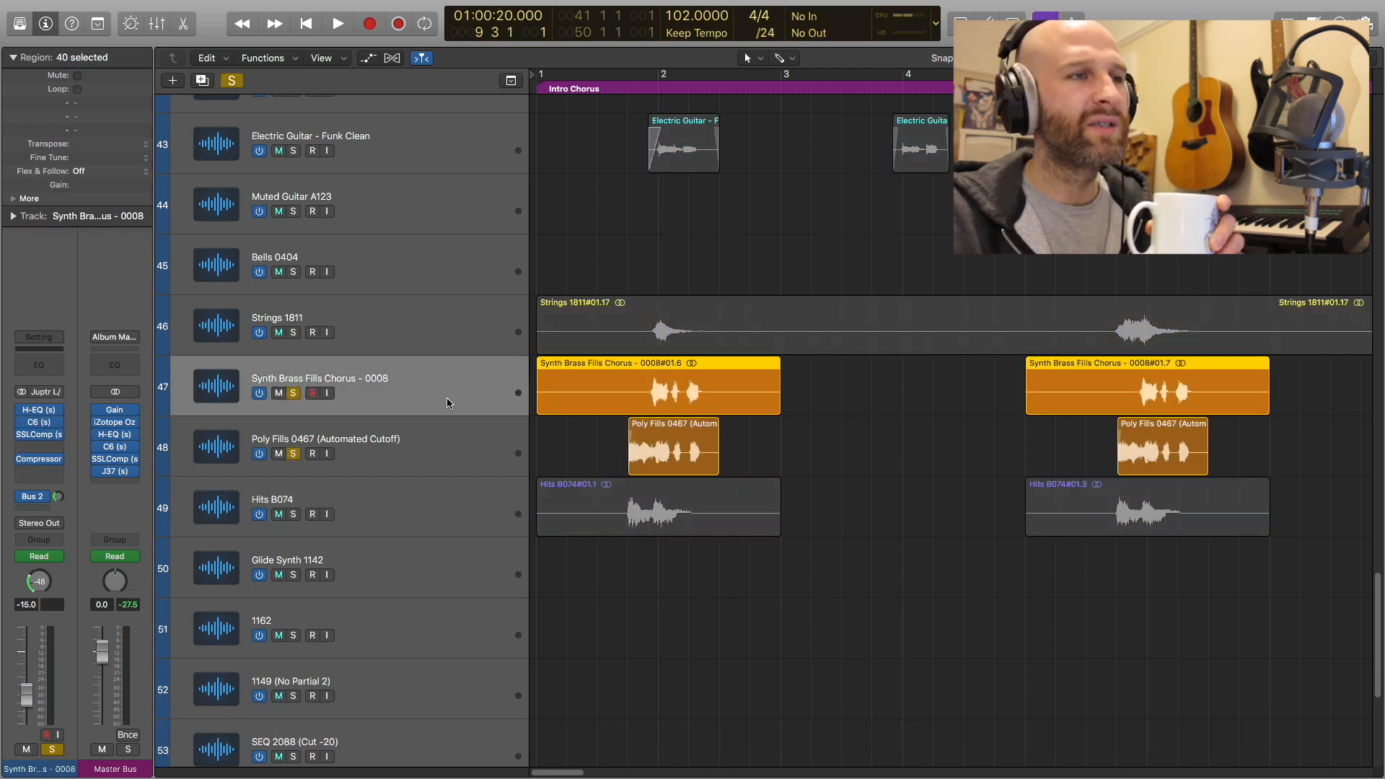
{"action": "left_click", "coordinate": [295, 453]}
{"action": "left_click", "coordinate": [627, 86]}
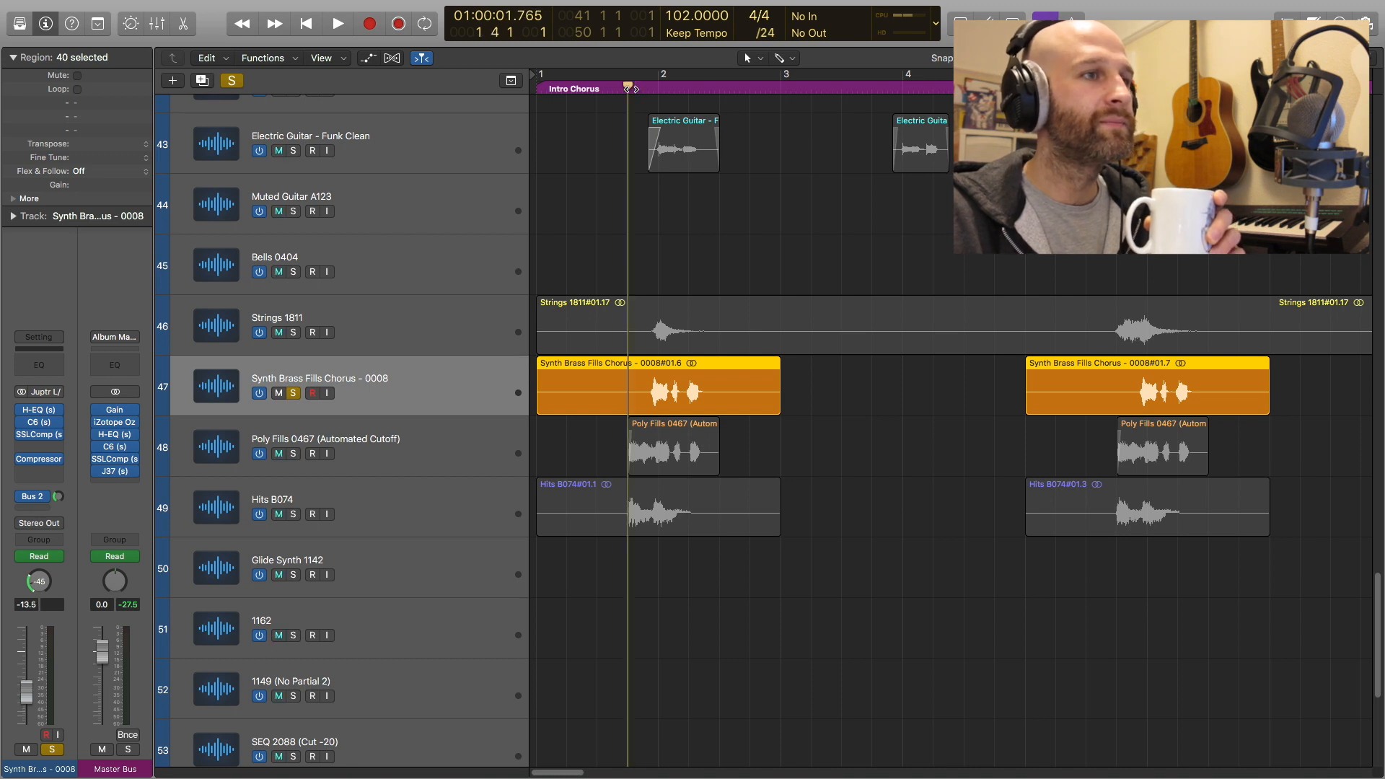
{"action": "key", "text": "space"}
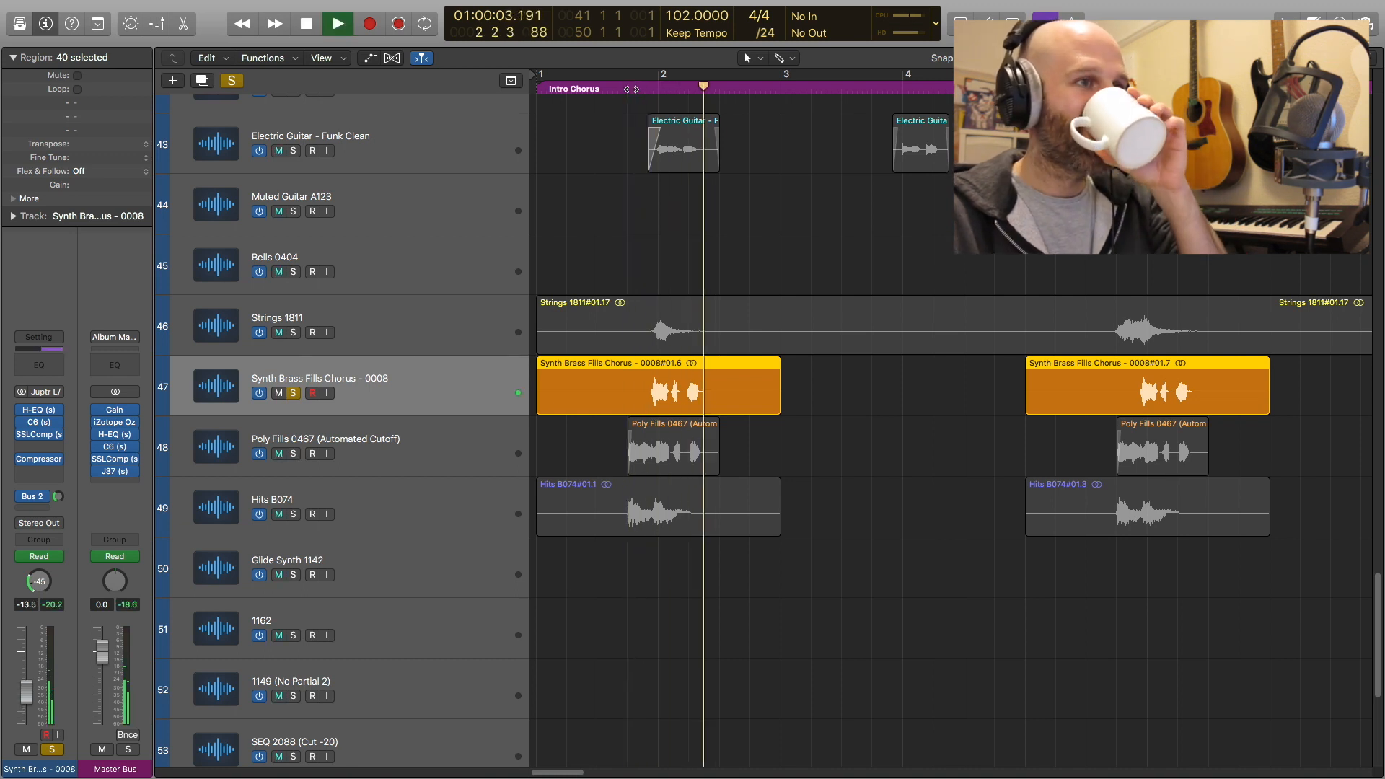
{"action": "key", "text": "space"}
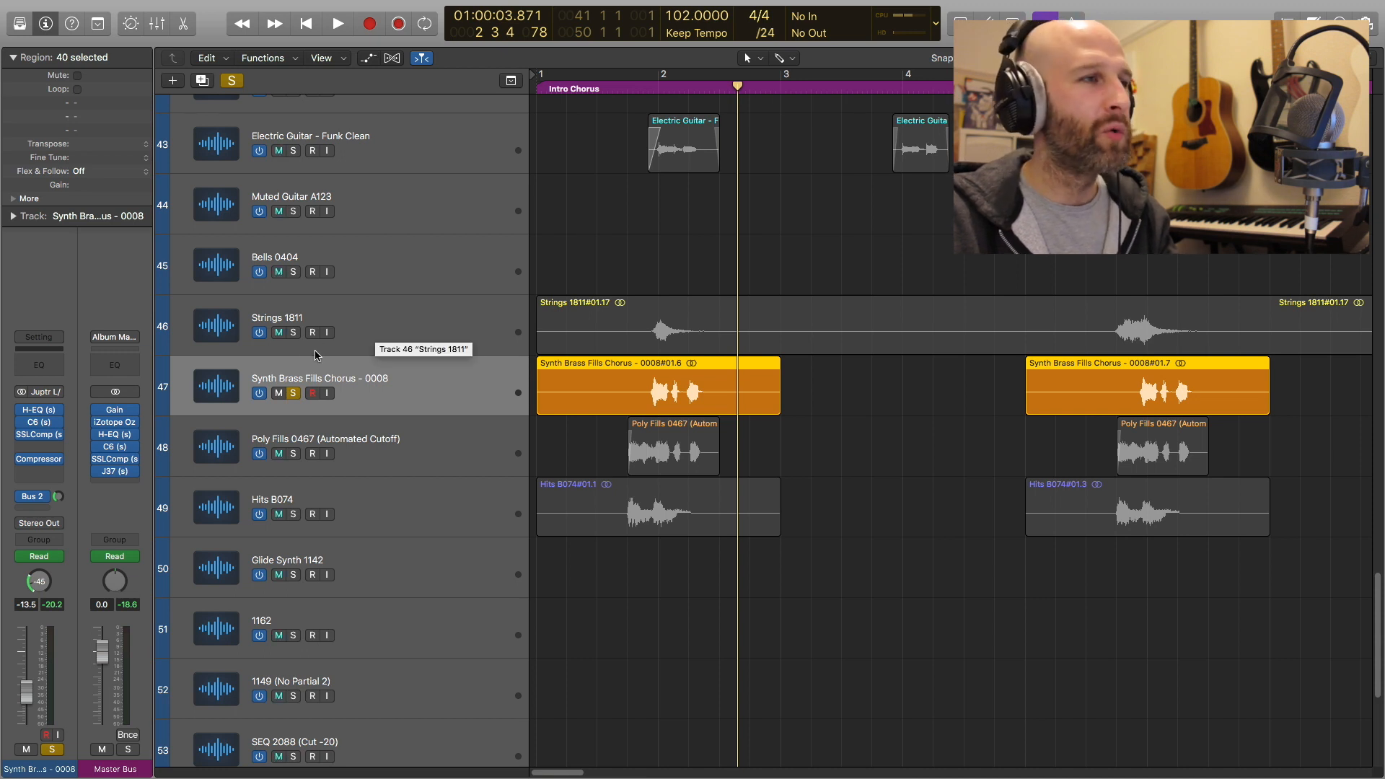
- Solo Poly Fills 0467 in place of the synth brass, play it from beat 3 of bar 1 and return the playhead to beat 4
{"action": "left_click", "coordinate": [296, 393]}
{"action": "left_click", "coordinate": [293, 454]}
{"action": "left_click", "coordinate": [622, 88]}
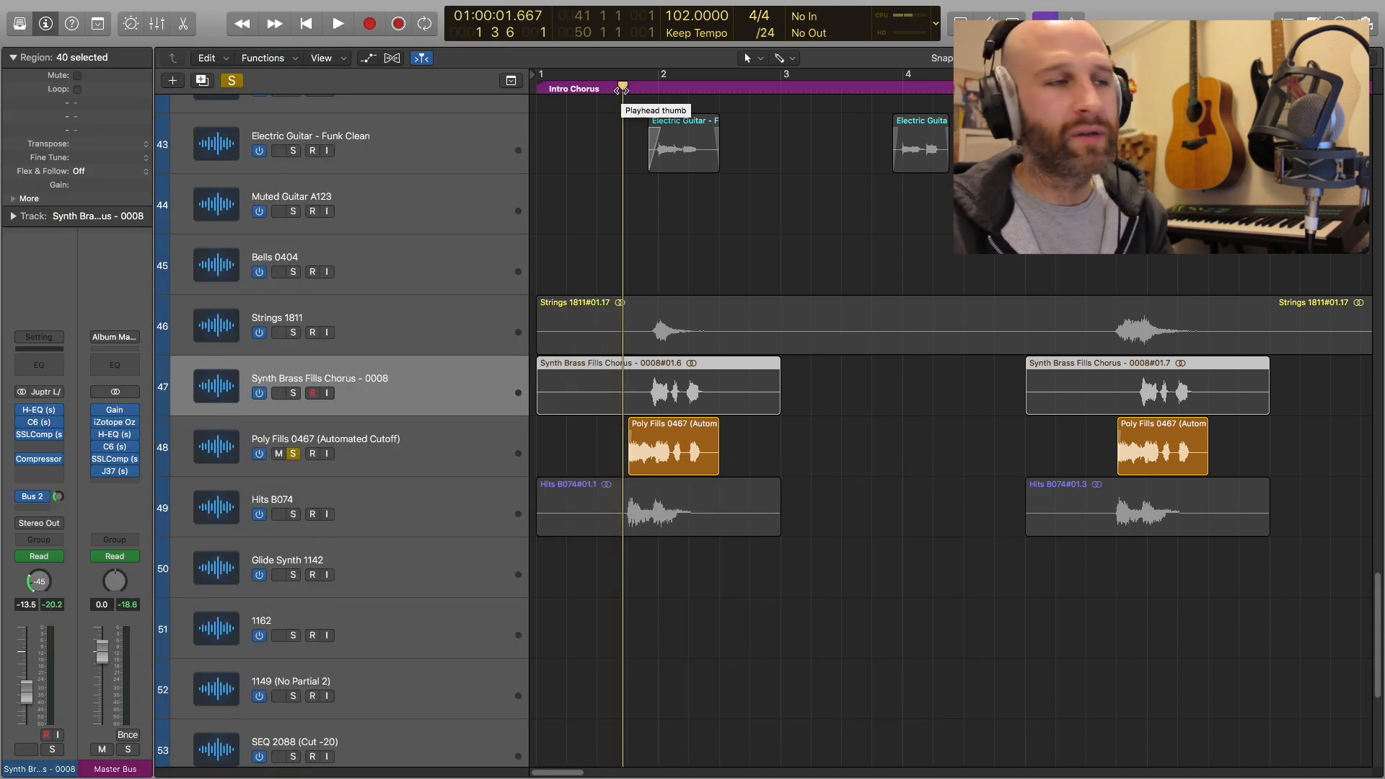
{"action": "key", "text": "space"}
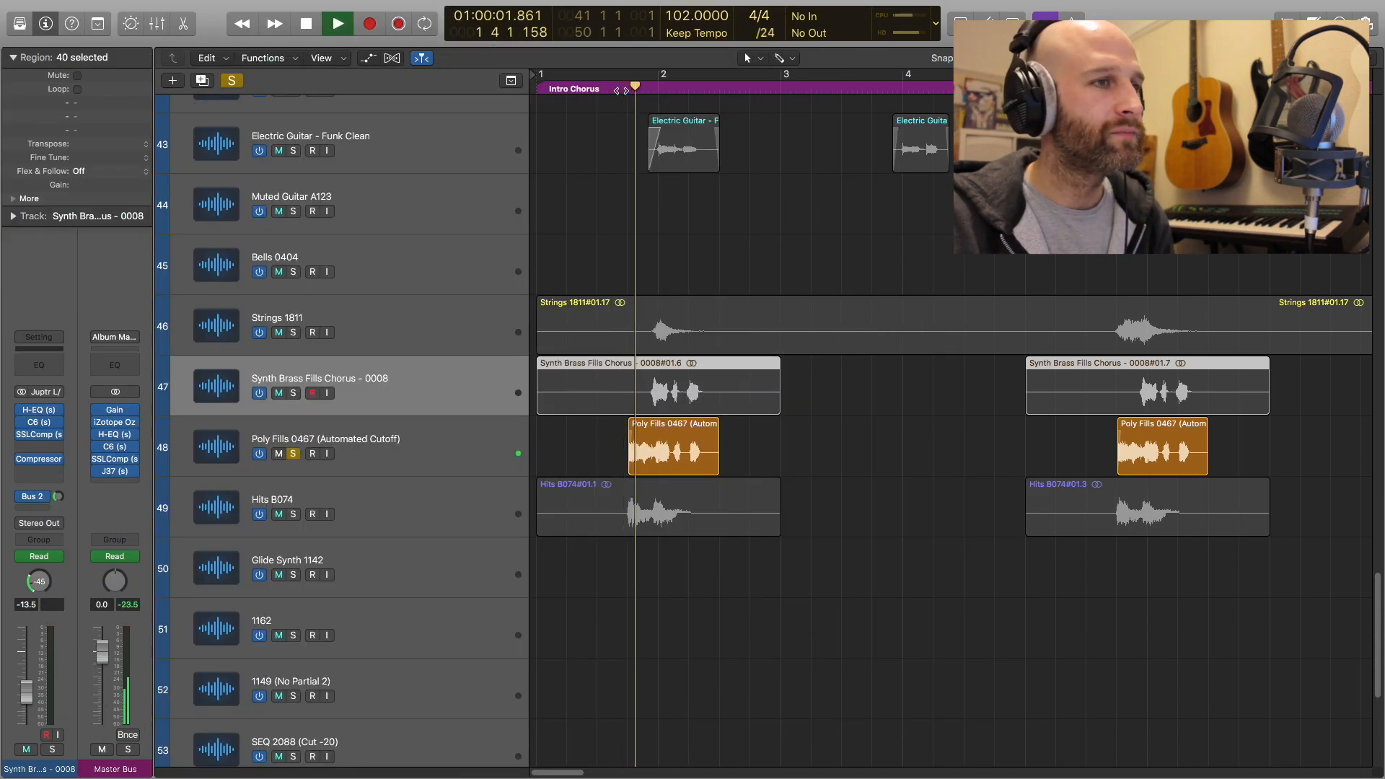
{"action": "key", "text": "space"}
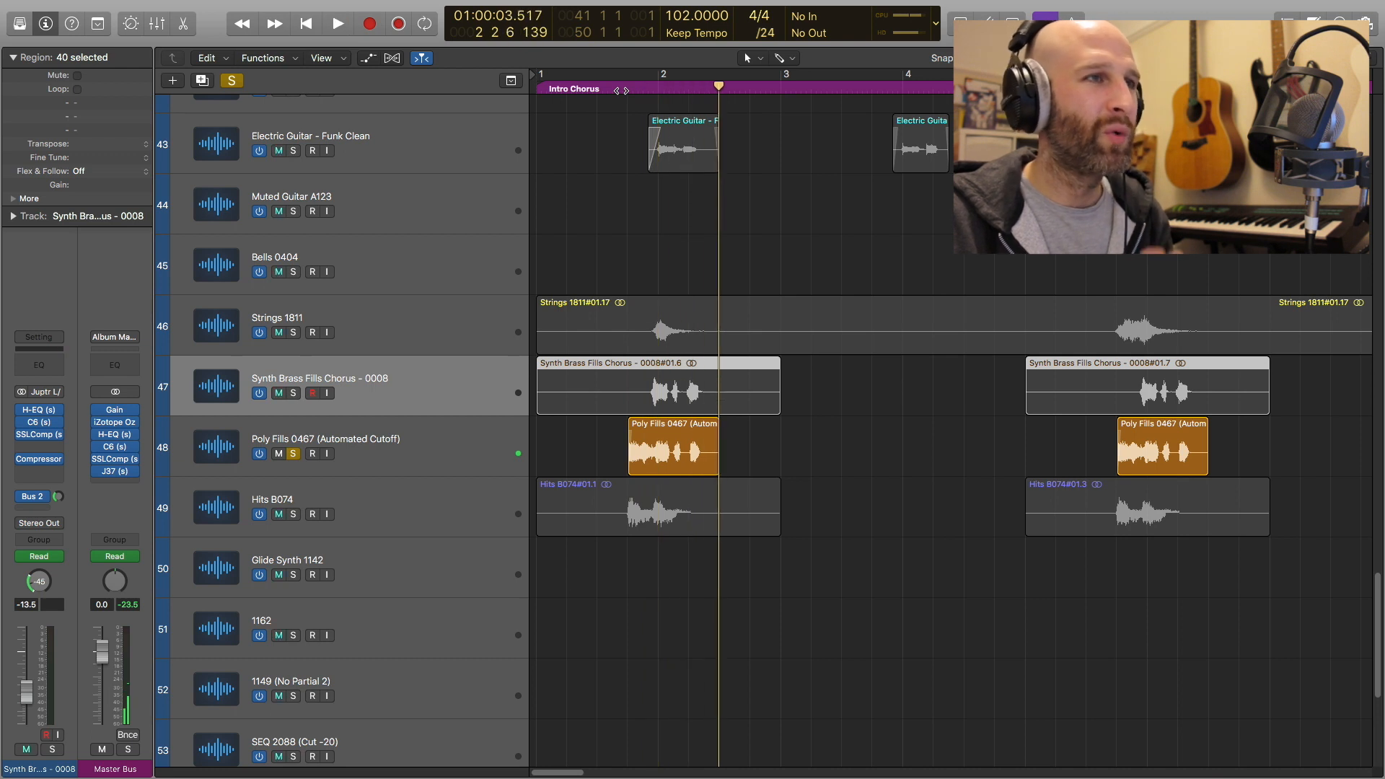
{"action": "left_click", "coordinate": [621, 90]}
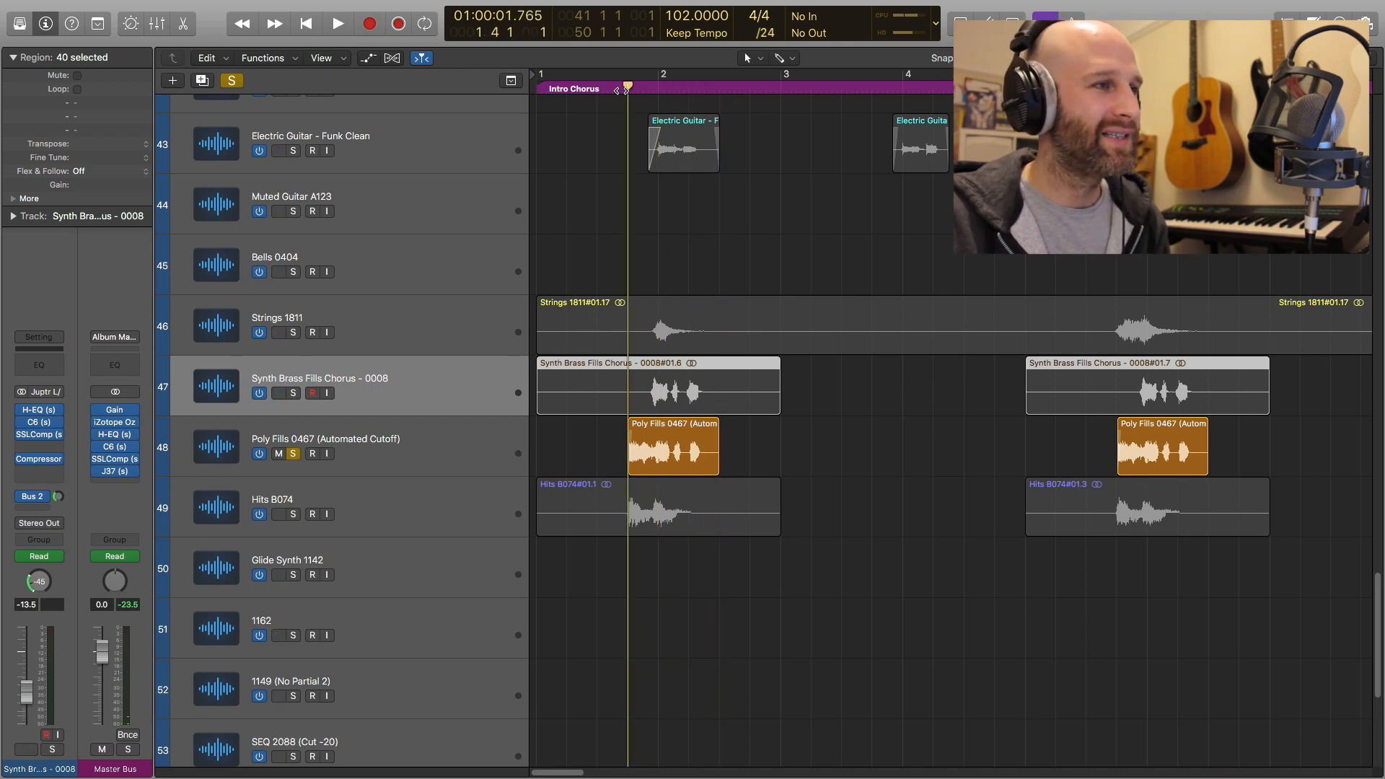
- Play the soloed Poly Fills 0467 from beat 4 of bar 1, and play it again from the start of the song
{"action": "key", "text": "space"}
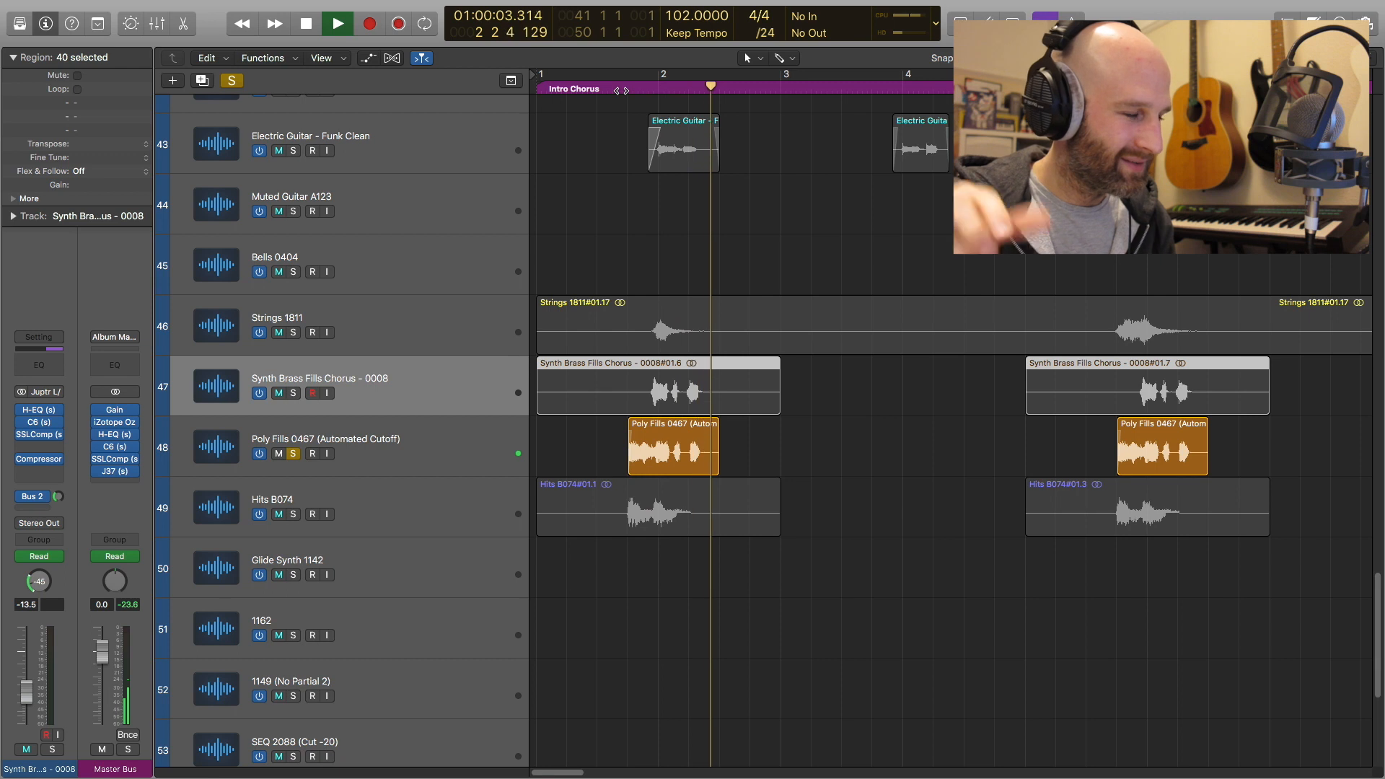
{"action": "key", "text": "space"}
{"action": "left_click", "coordinate": [434, 437]}
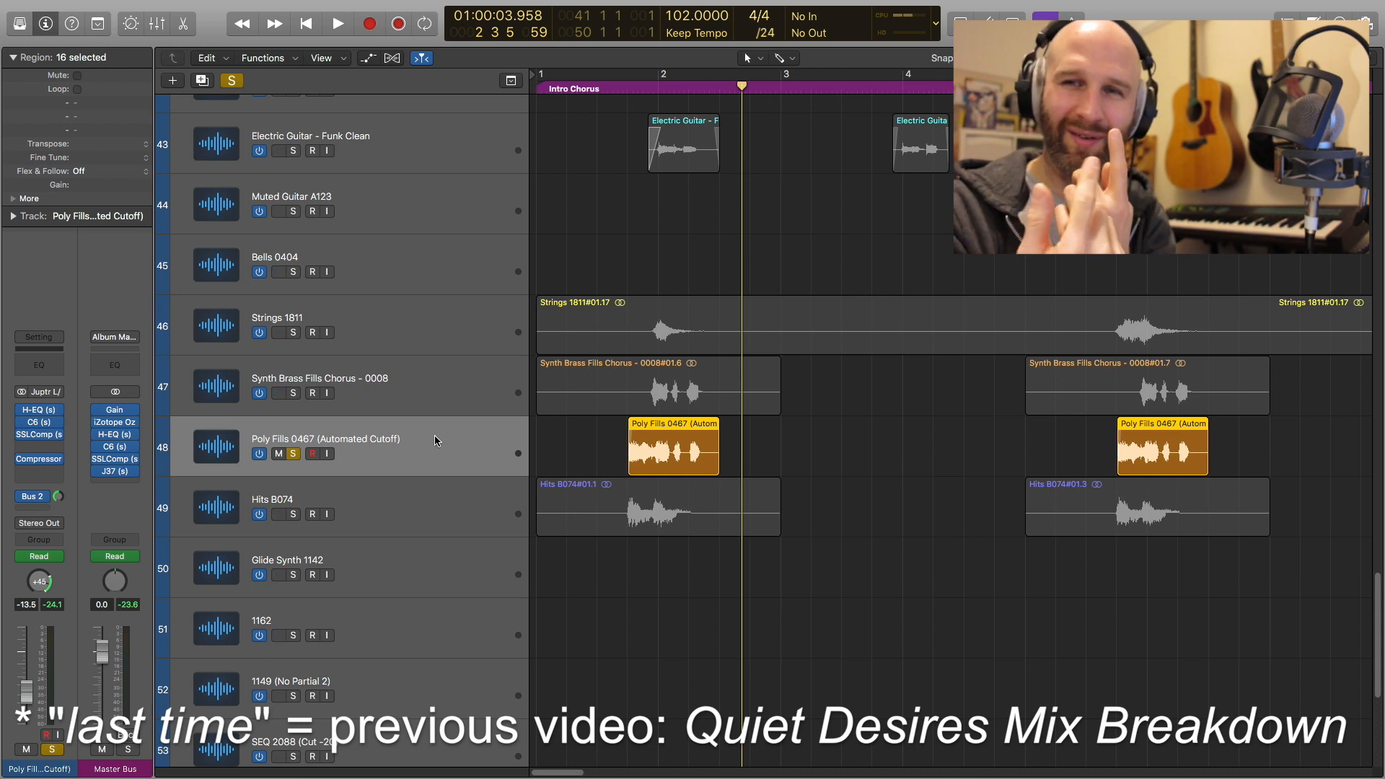
{"action": "key", "text": "comma"}
{"action": "key", "text": "comma"}
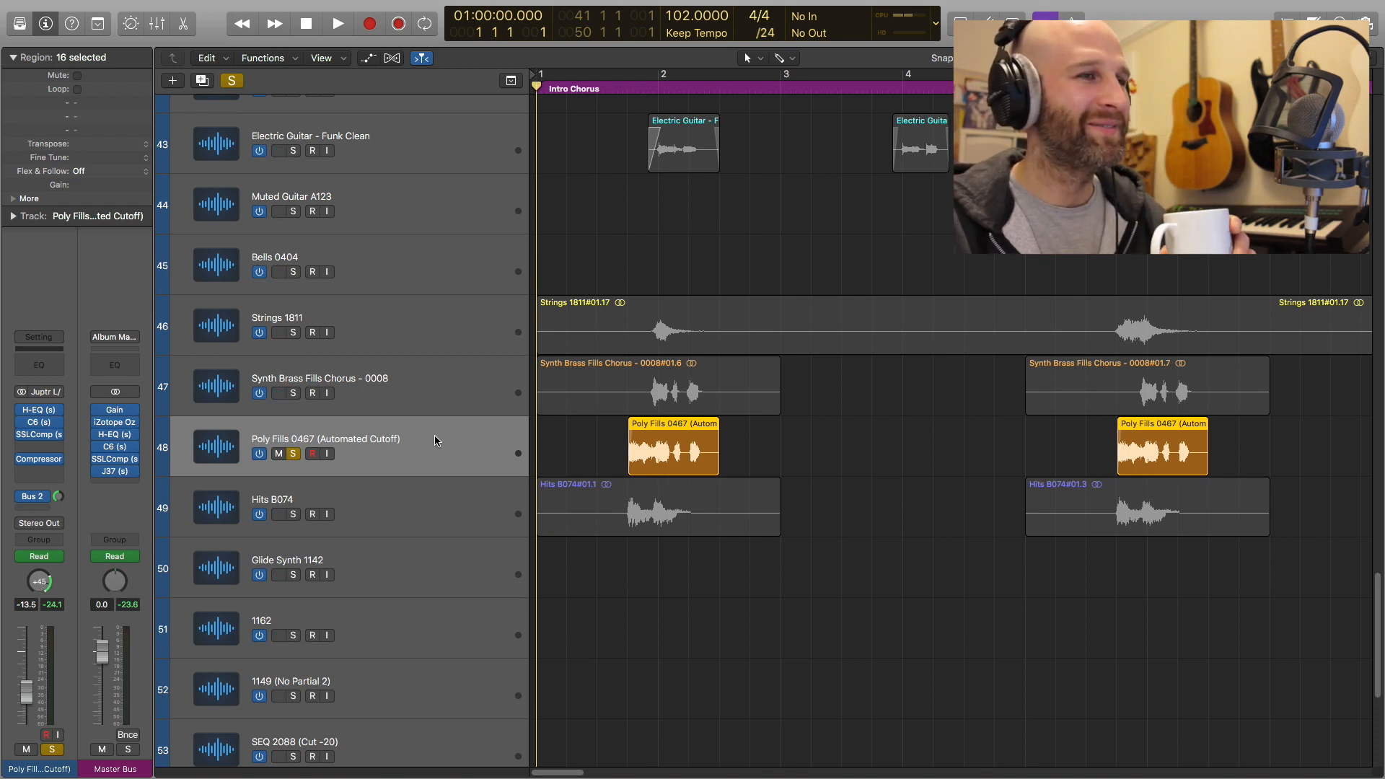
{"action": "key", "text": "space"}
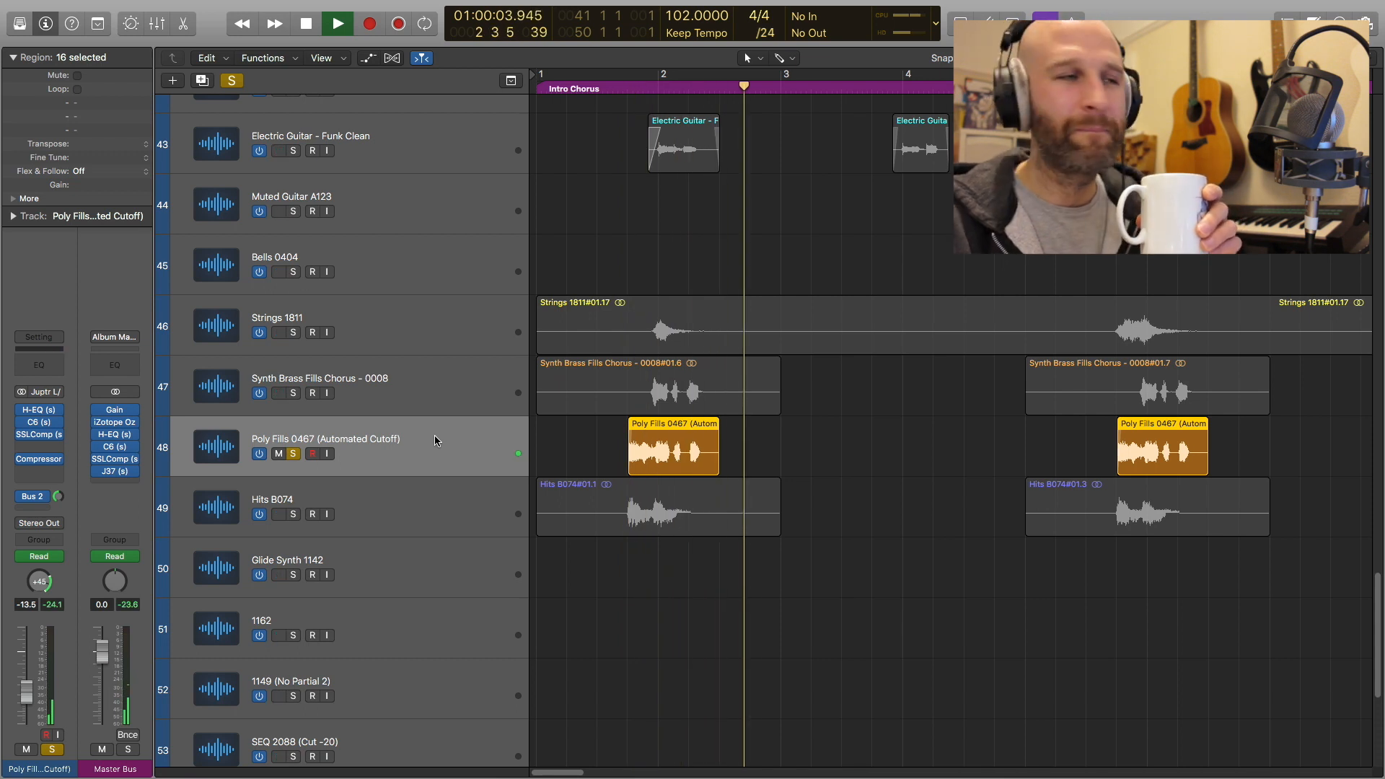
{"action": "key", "text": "space"}
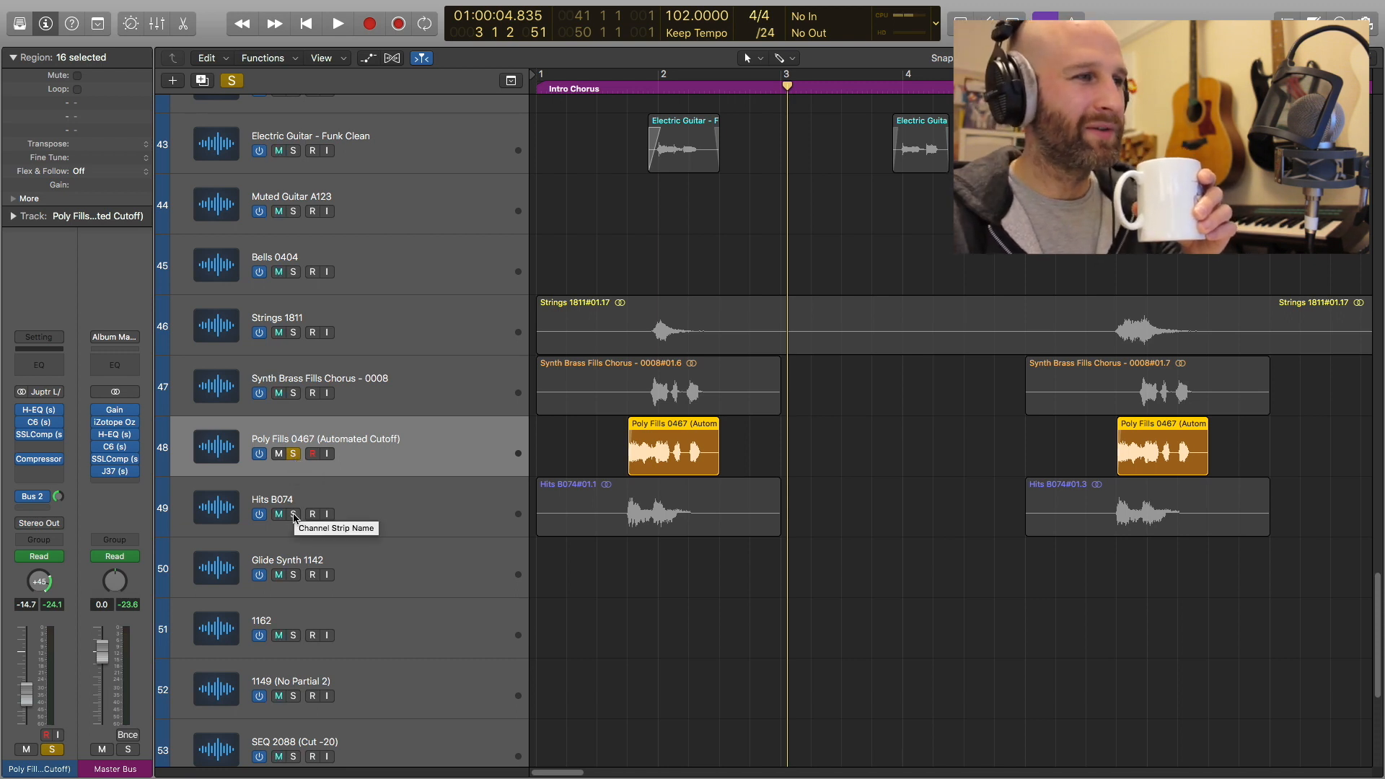
- Add Synth Brass Fills Chorus - 0008 to the solo and play it with Poly Fills 0467 from beat 4 of bar 1
{"action": "left_click", "coordinate": [292, 393]}
{"action": "left_click", "coordinate": [628, 88]}
{"action": "key", "text": "space"}
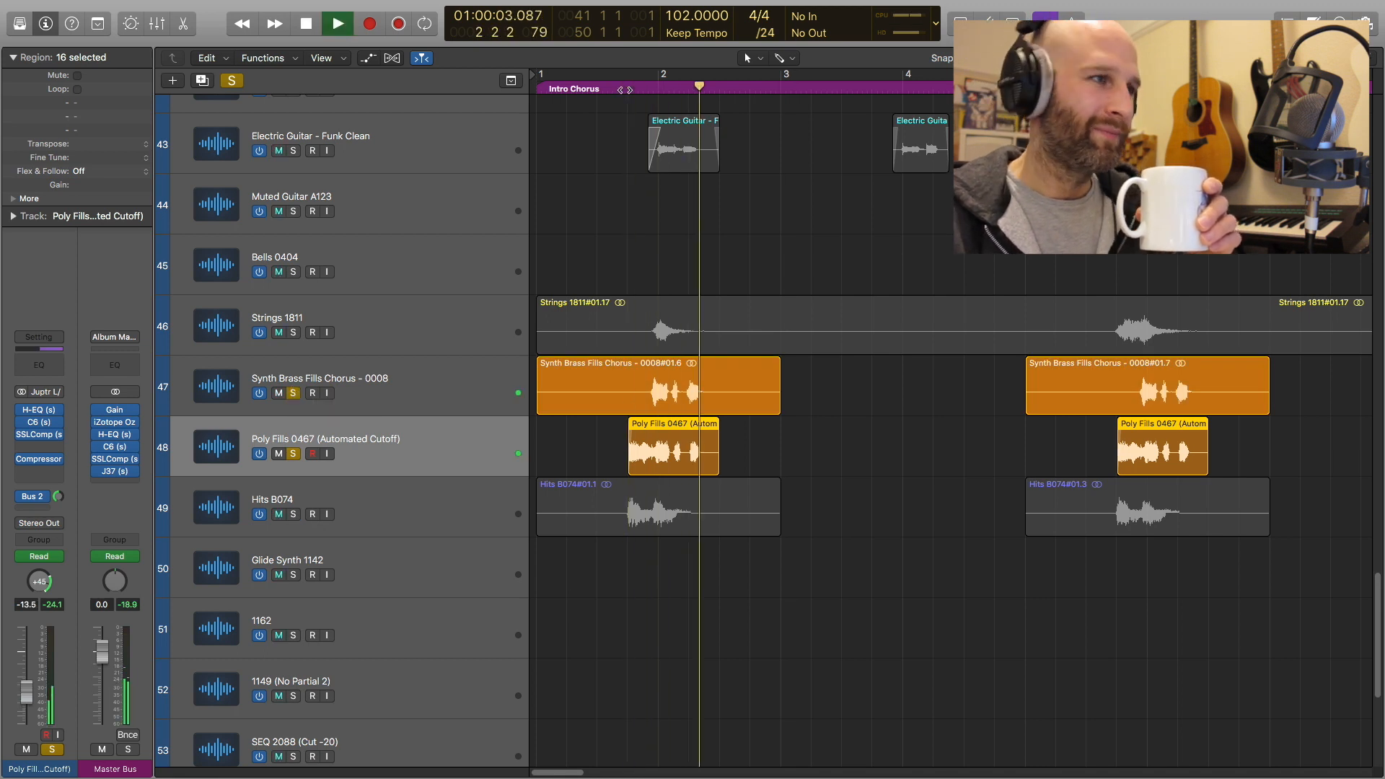
{"action": "key", "text": "space"}
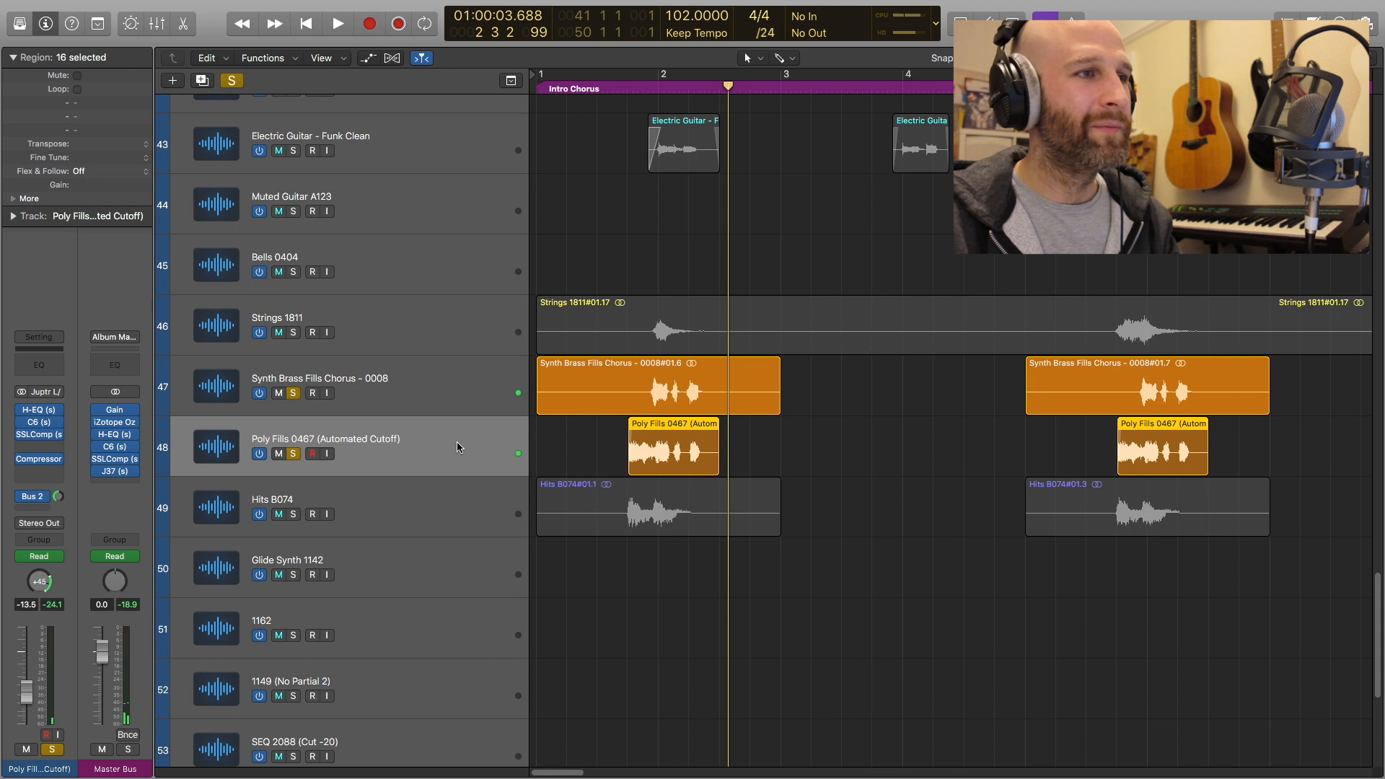
{"action": "left_click", "coordinate": [606, 451]}
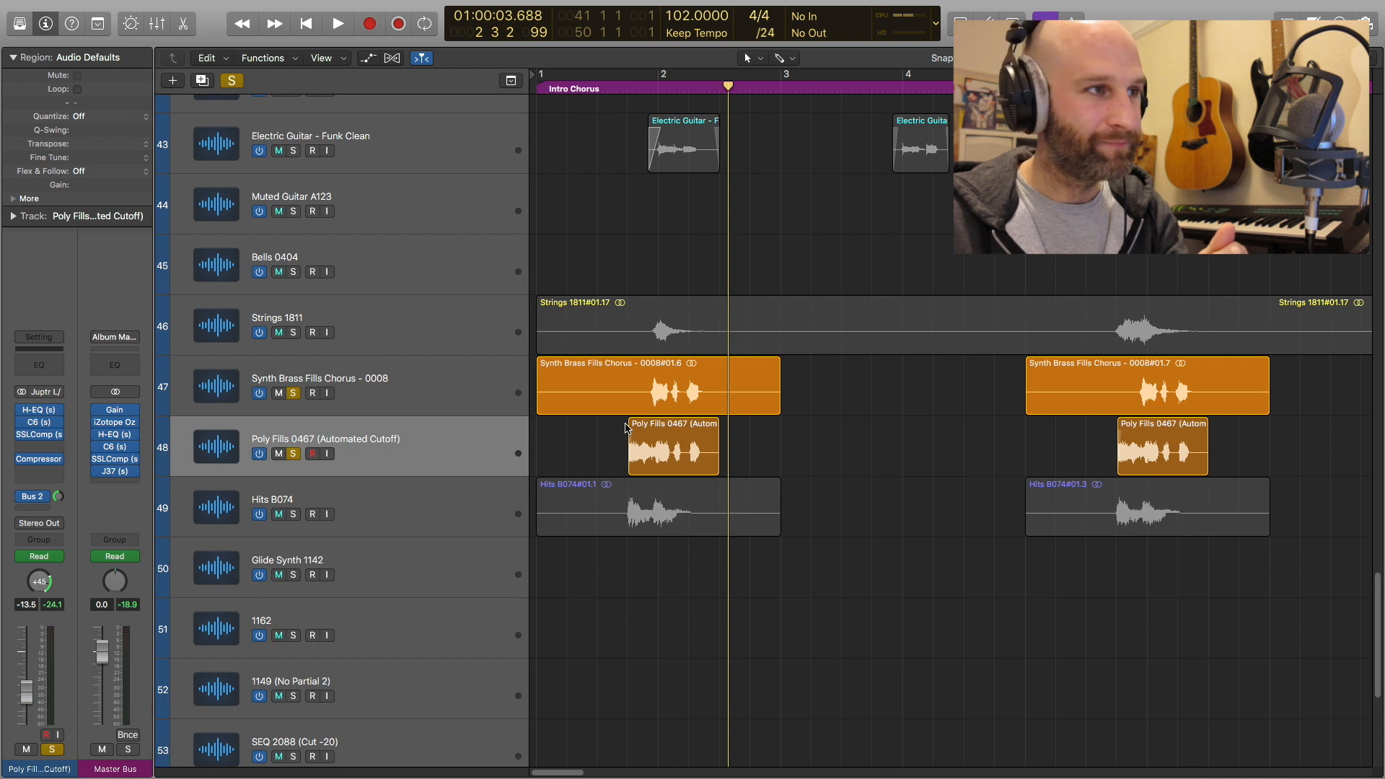
{"action": "left_click", "coordinate": [443, 401]}
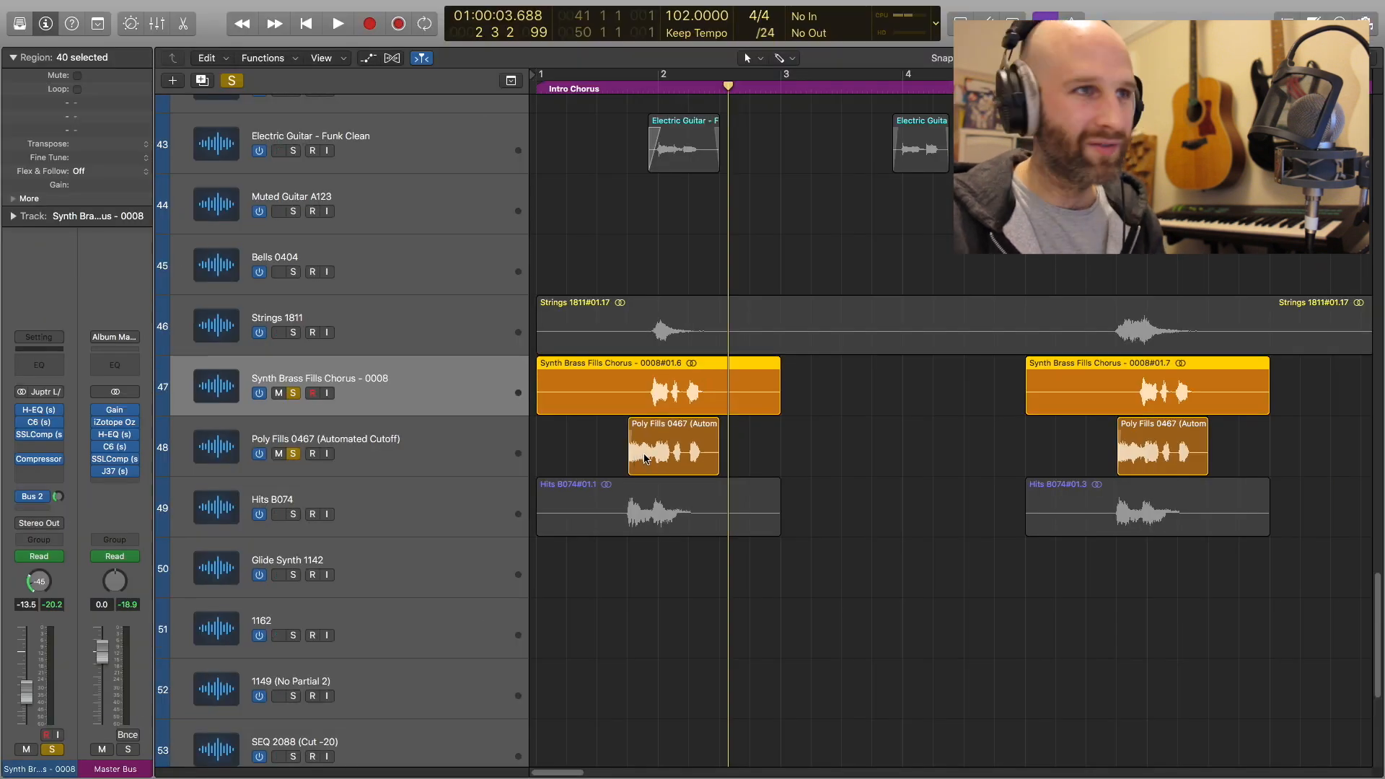
- Solo only Bass 0763 and play it in the loop starting at bar 10, with its track selected
{"action": "scroll", "coordinate": [662, 443], "scroll_direction": "right", "scroll_amount": 10}
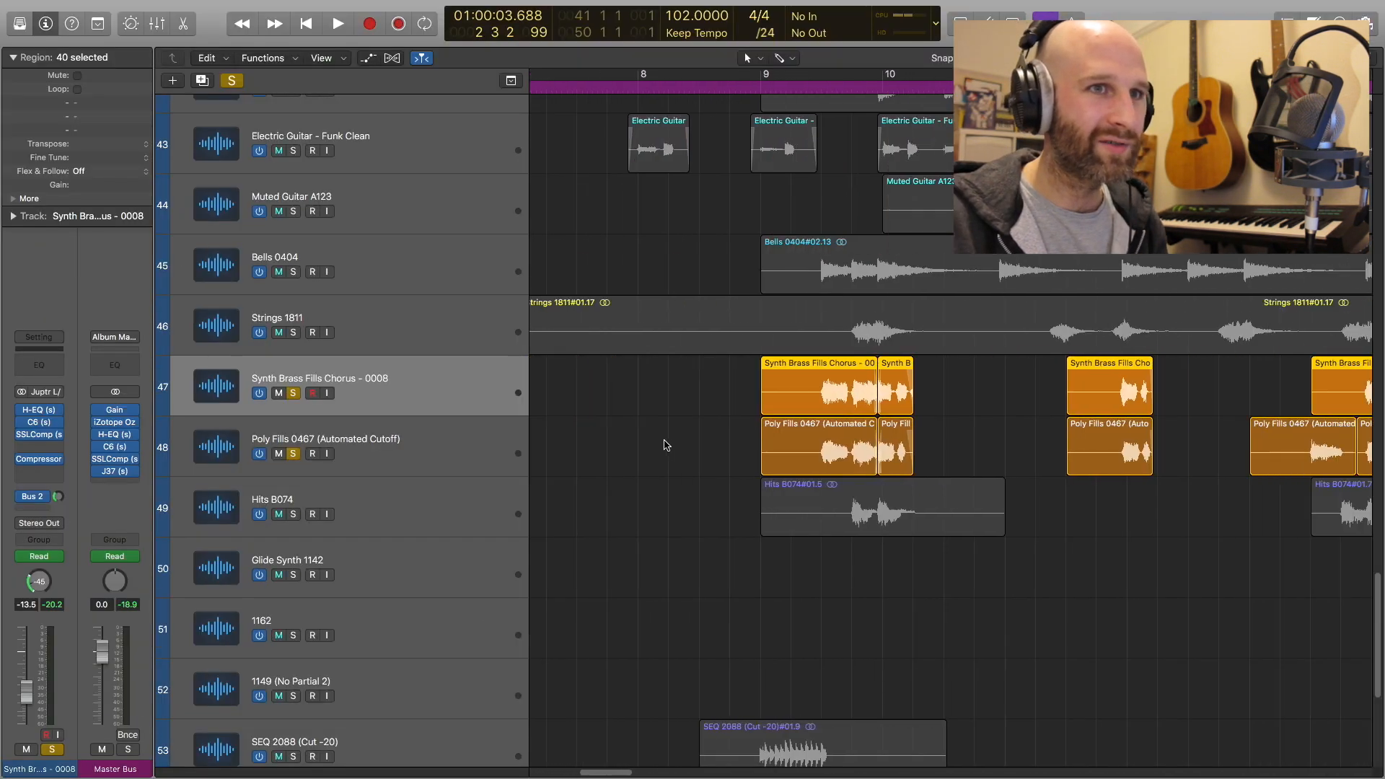
{"action": "scroll", "coordinate": [664, 444], "scroll_direction": "right", "scroll_amount": 3}
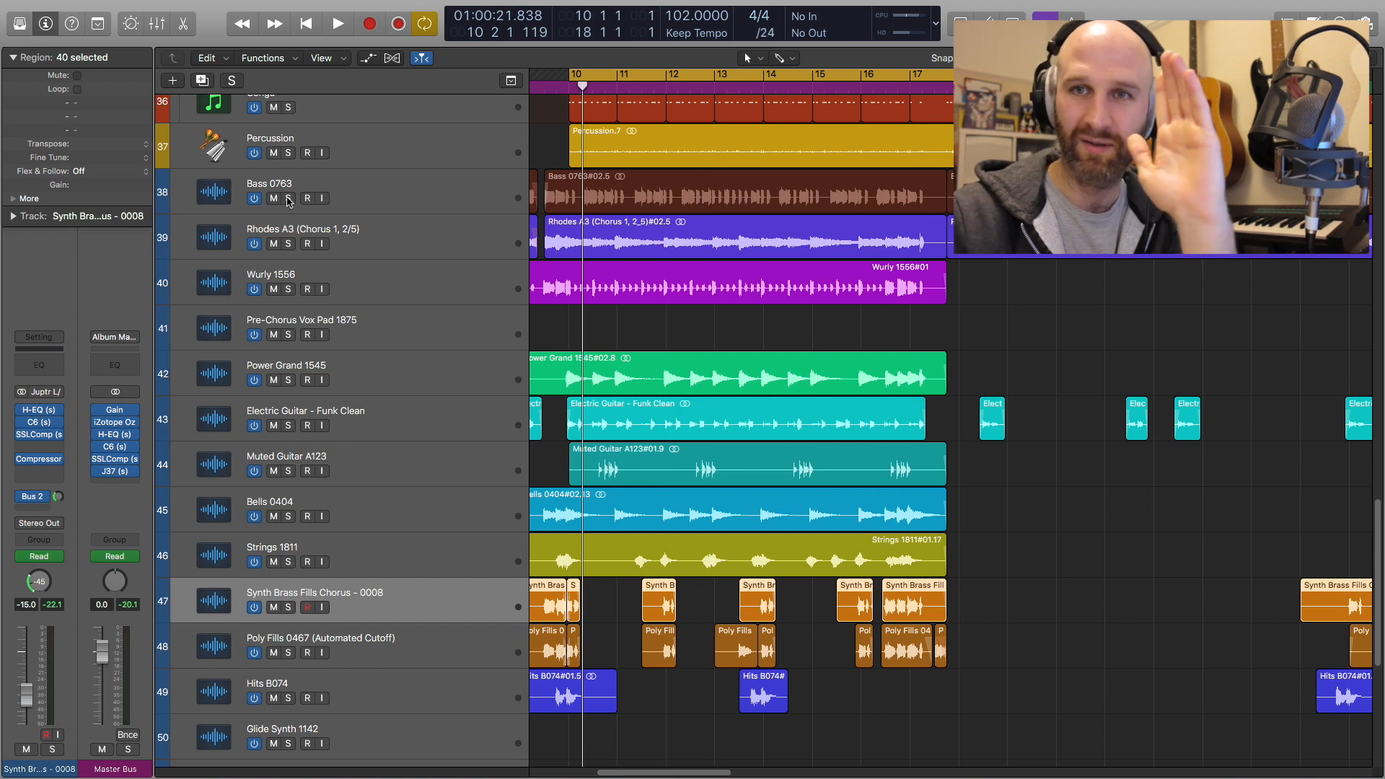
{"action": "left_click", "coordinate": [287, 198]}
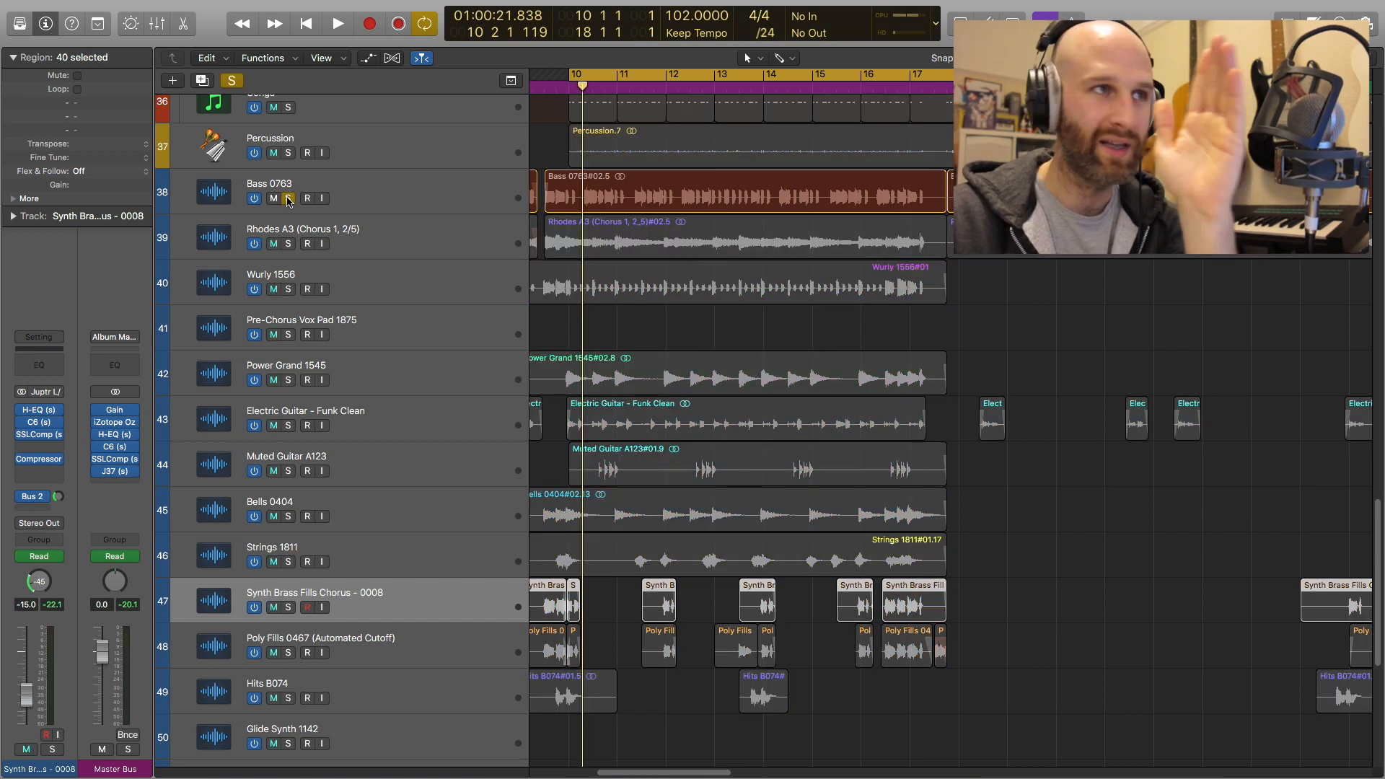
{"action": "key", "text": "space"}
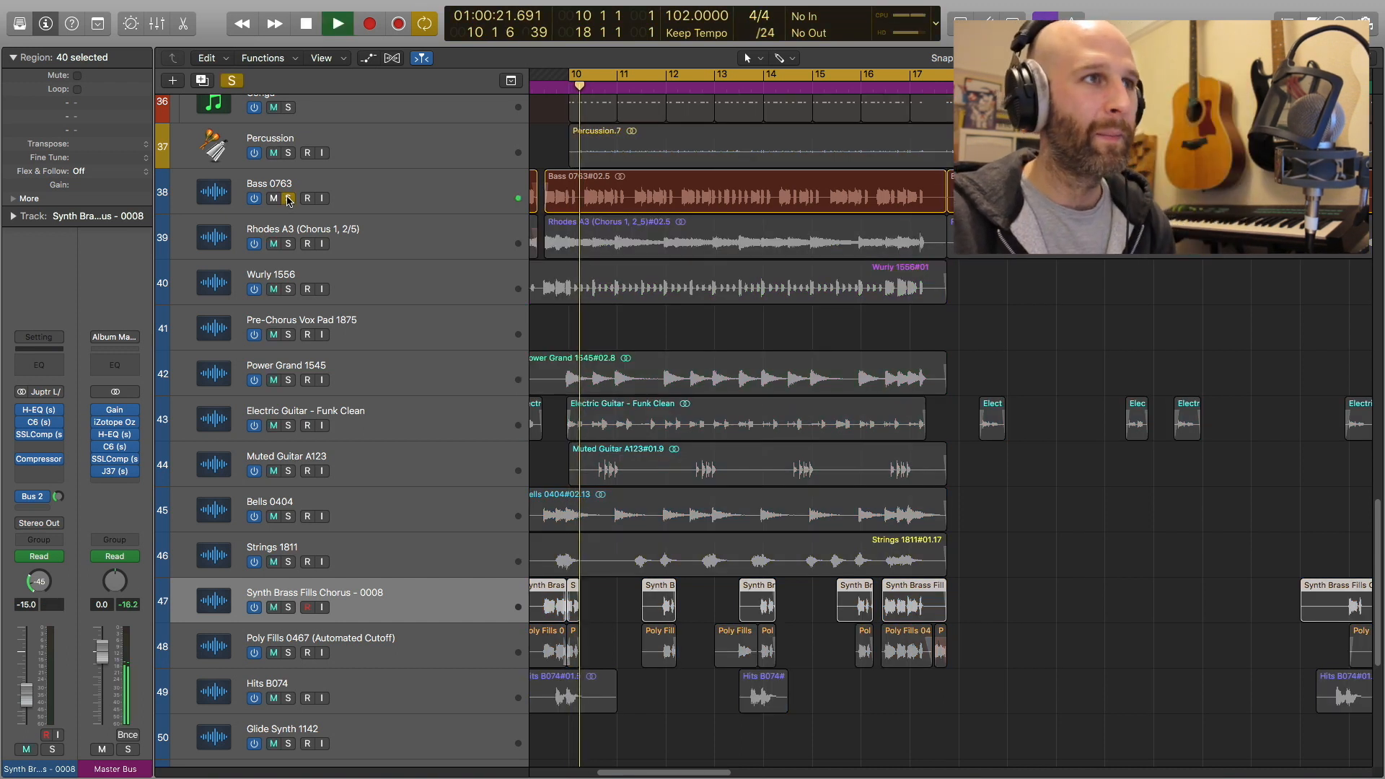
{"action": "left_click", "coordinate": [401, 209]}
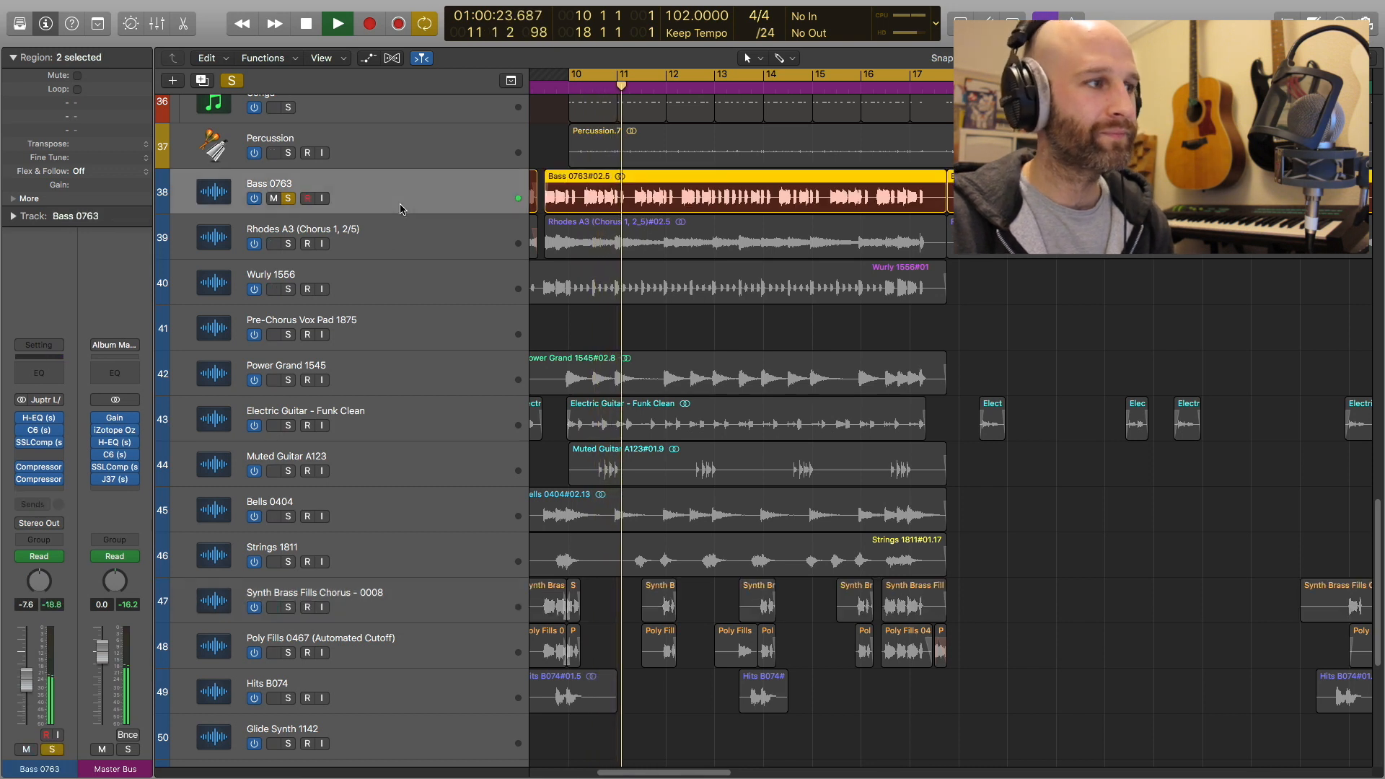
- Add Rhodes A3 (Chorus 1, 2/5) to the bass solo and play the two together in the bar 10 loop
{"action": "left_click", "coordinate": [323, 238]}
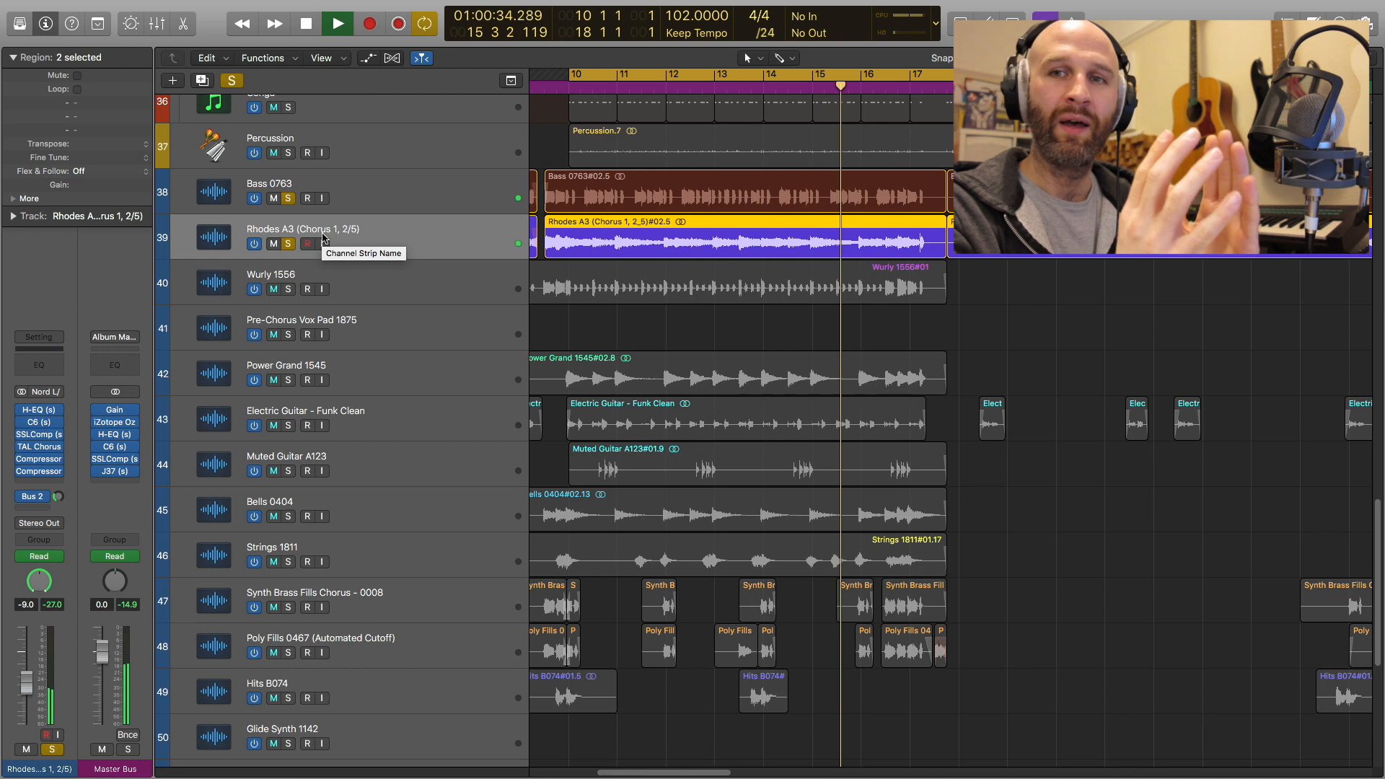
{"action": "key", "text": "space"}
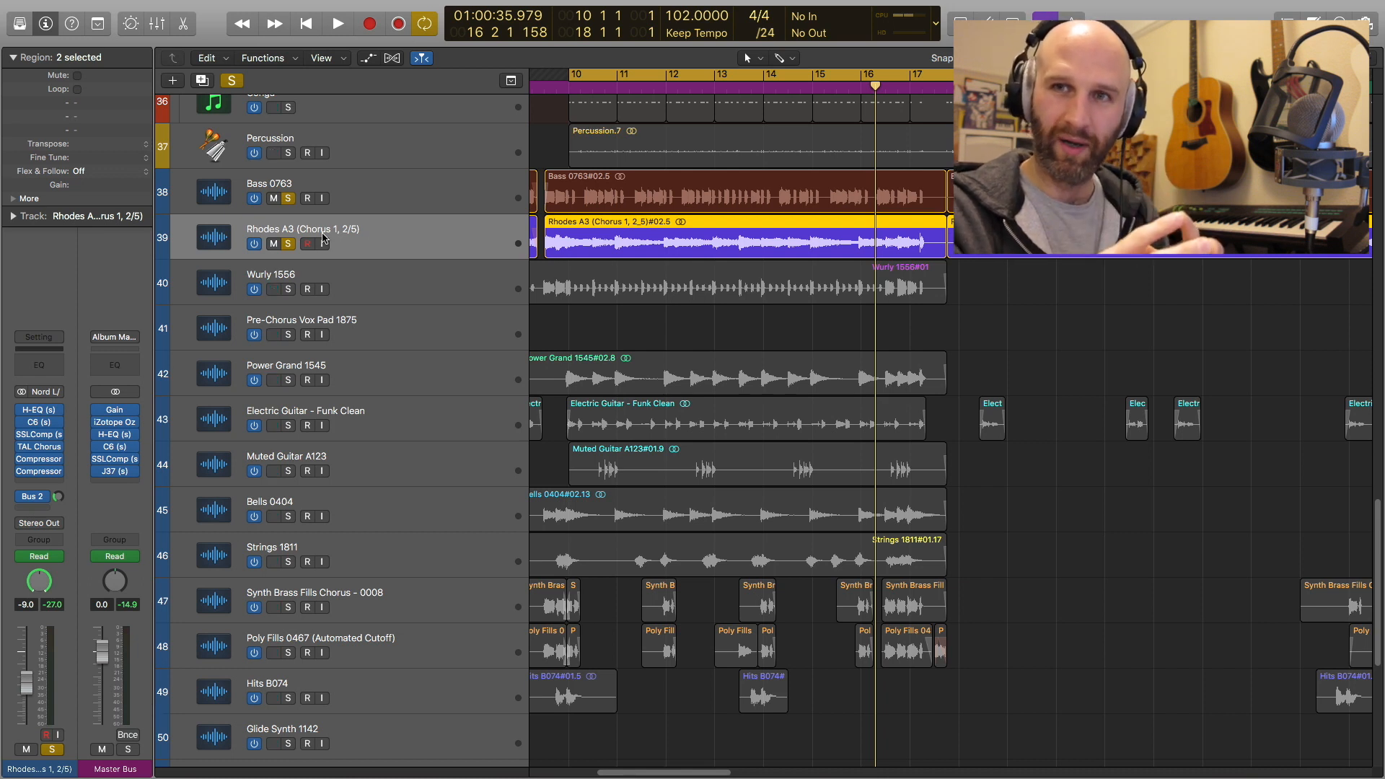
{"action": "key", "text": "space"}
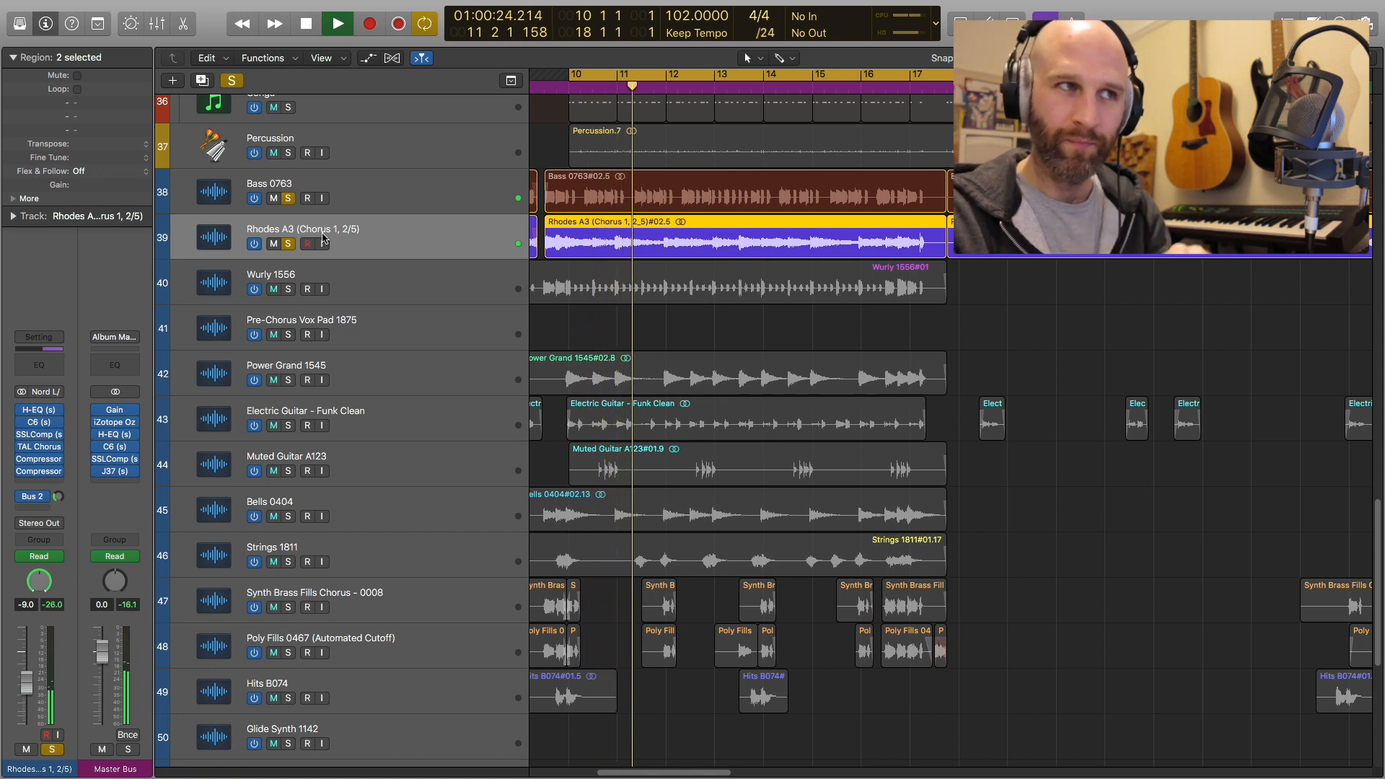
{"action": "key", "text": "space"}
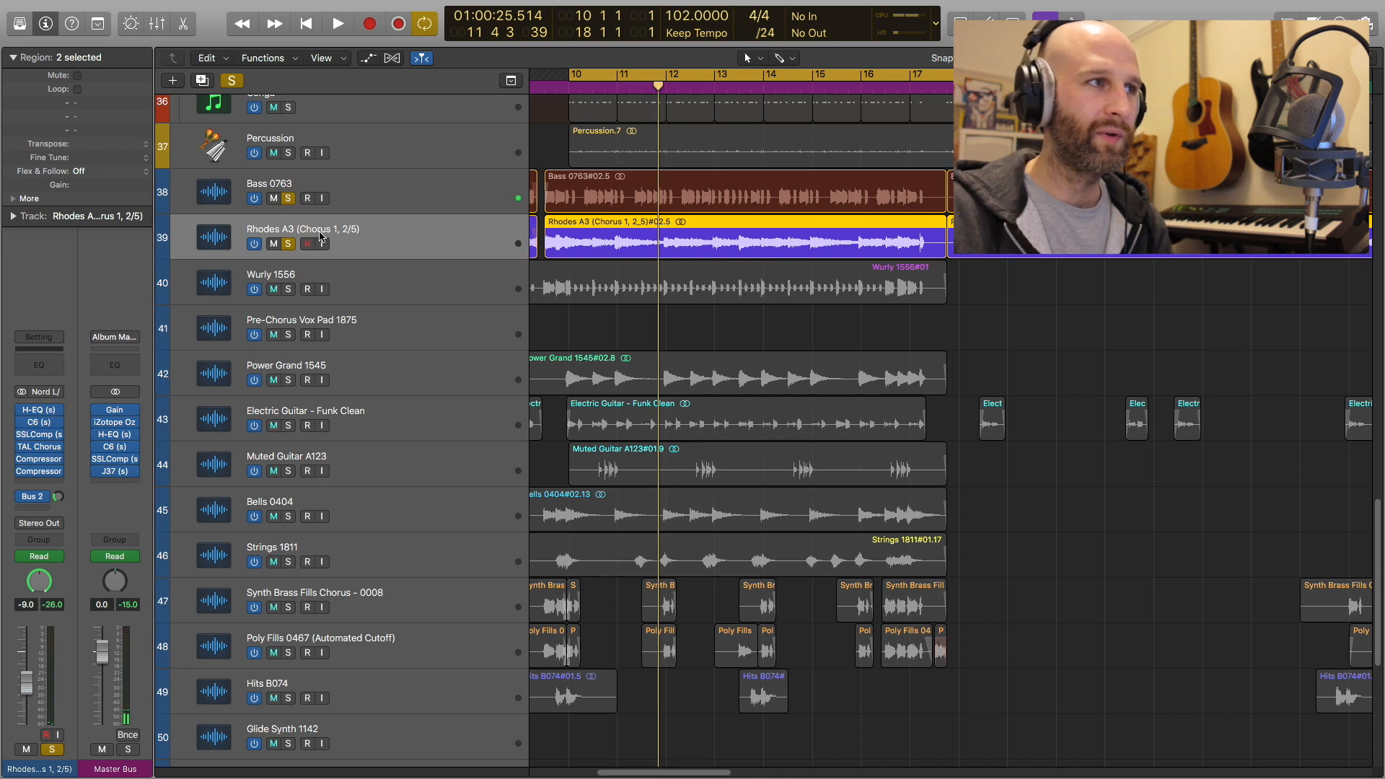
- Add Wurly 1556 to the soloed bass and Rhodes and play the three tracks from bar 10
{"action": "left_click", "coordinate": [321, 280]}
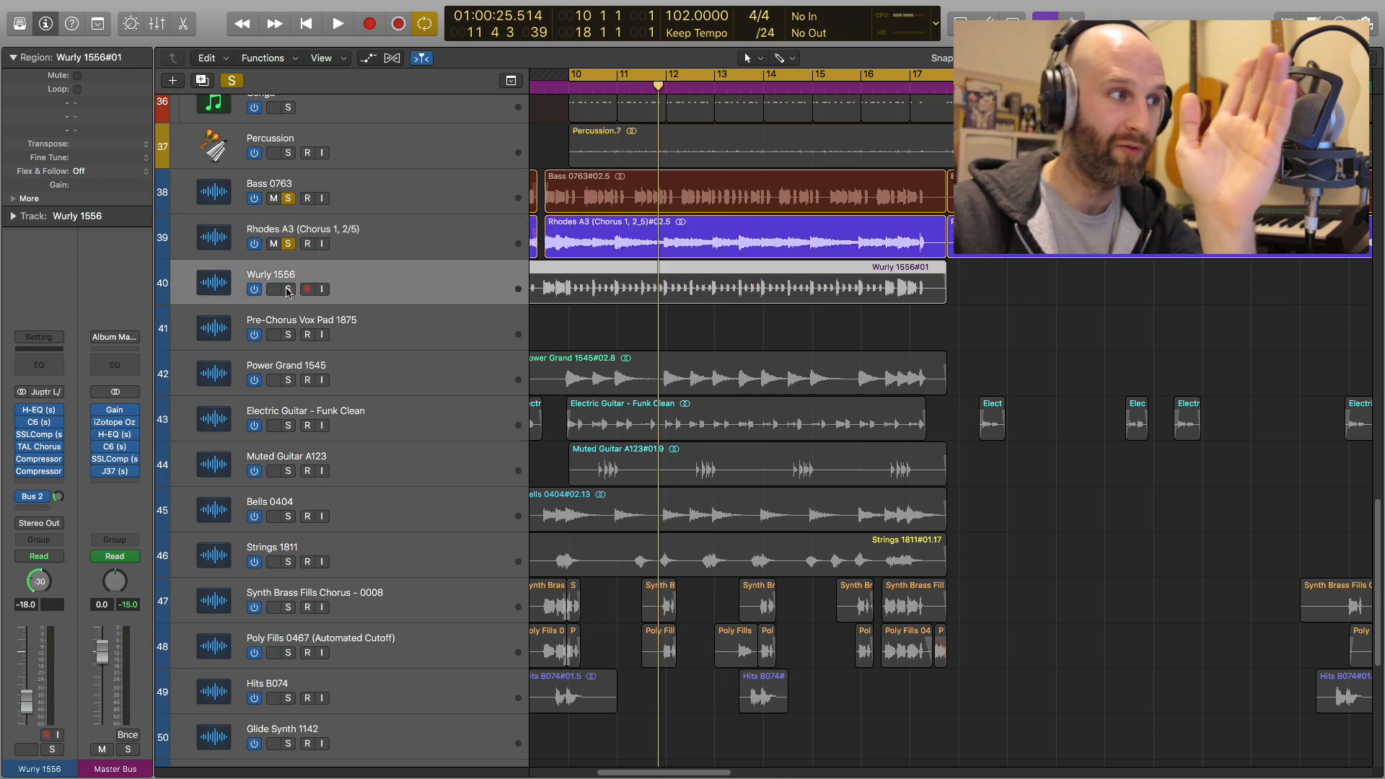
{"action": "left_click", "coordinate": [289, 288]}
{"action": "key", "text": "space"}
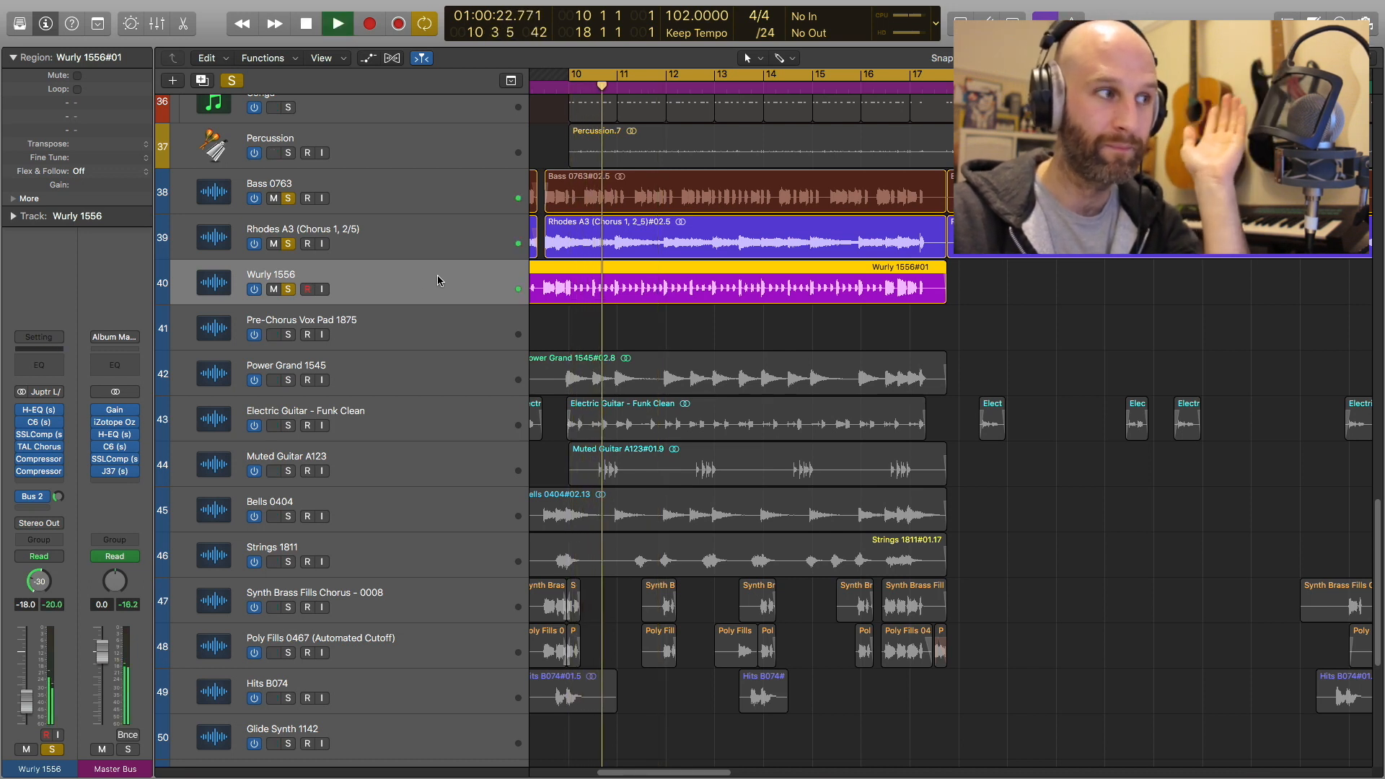
{"action": "left_click", "coordinate": [443, 375]}
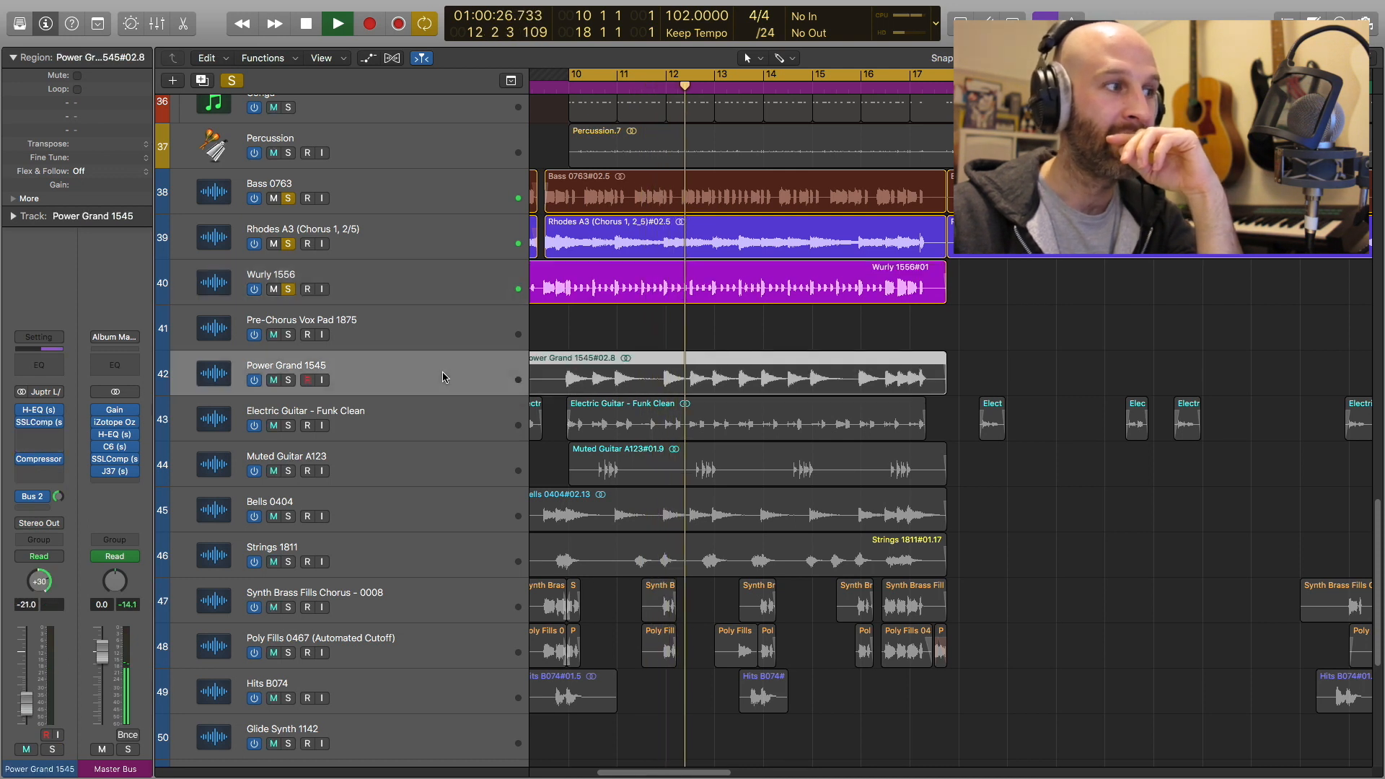
{"action": "key", "text": "space"}
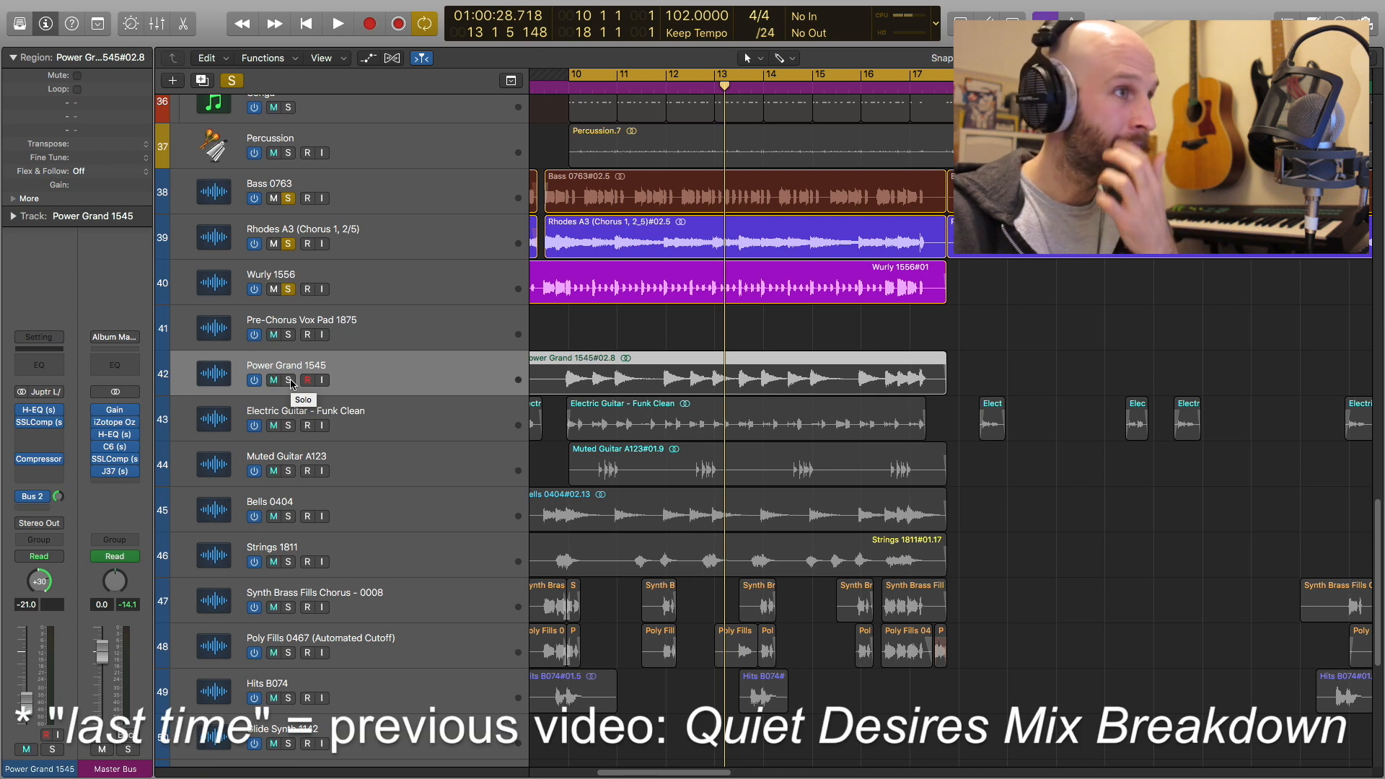
- Add Power Grand 1545 to the soloed bass, Rhodes and Wurly and play them together from bar 10
{"action": "left_click", "coordinate": [290, 380]}
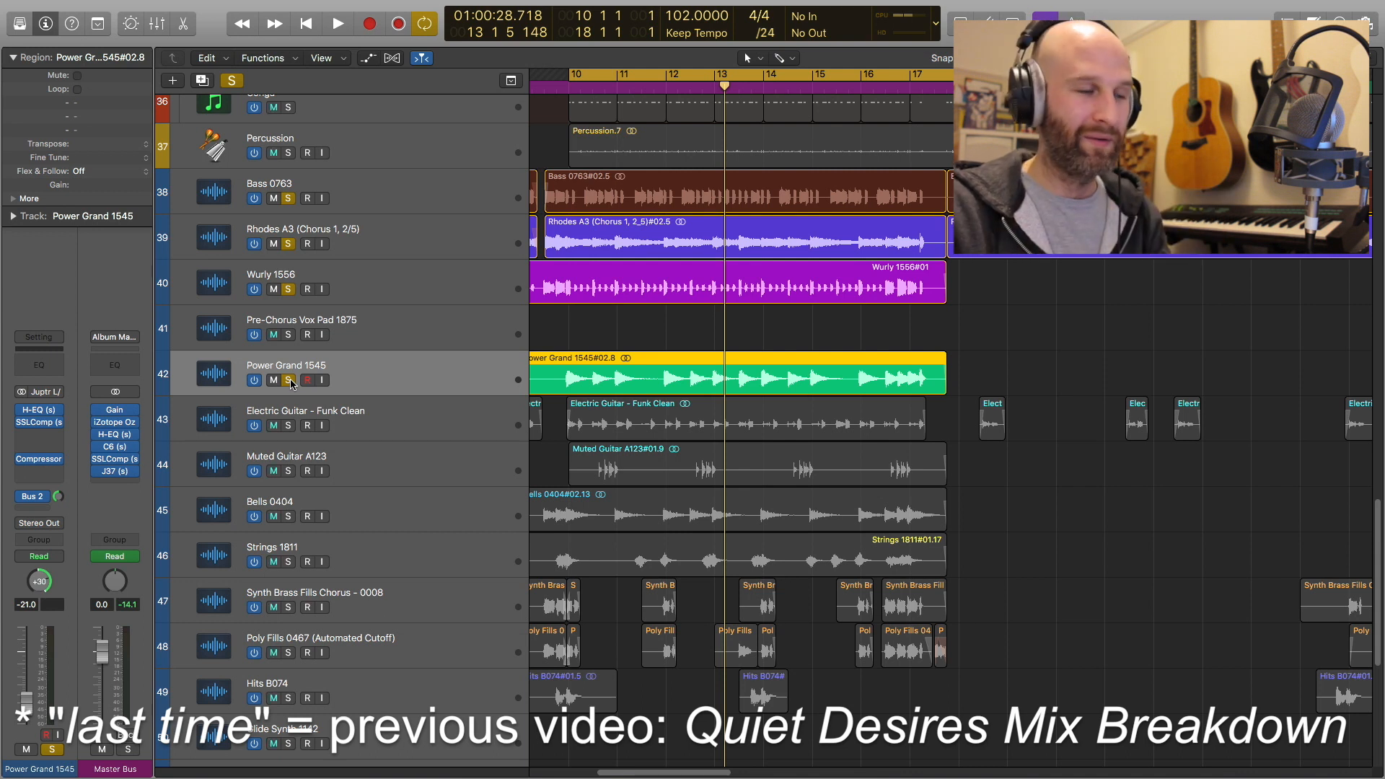
{"action": "key", "text": "space"}
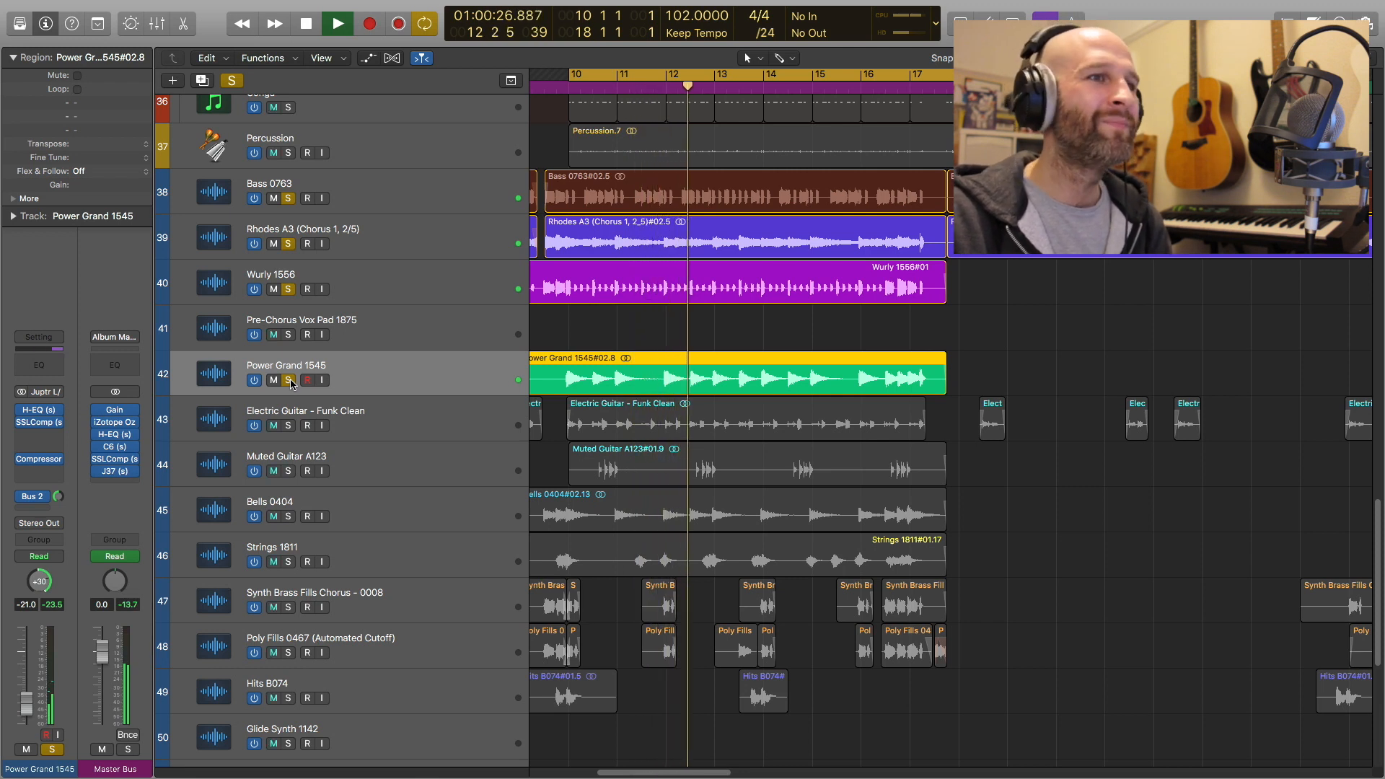
{"action": "key", "text": "space"}
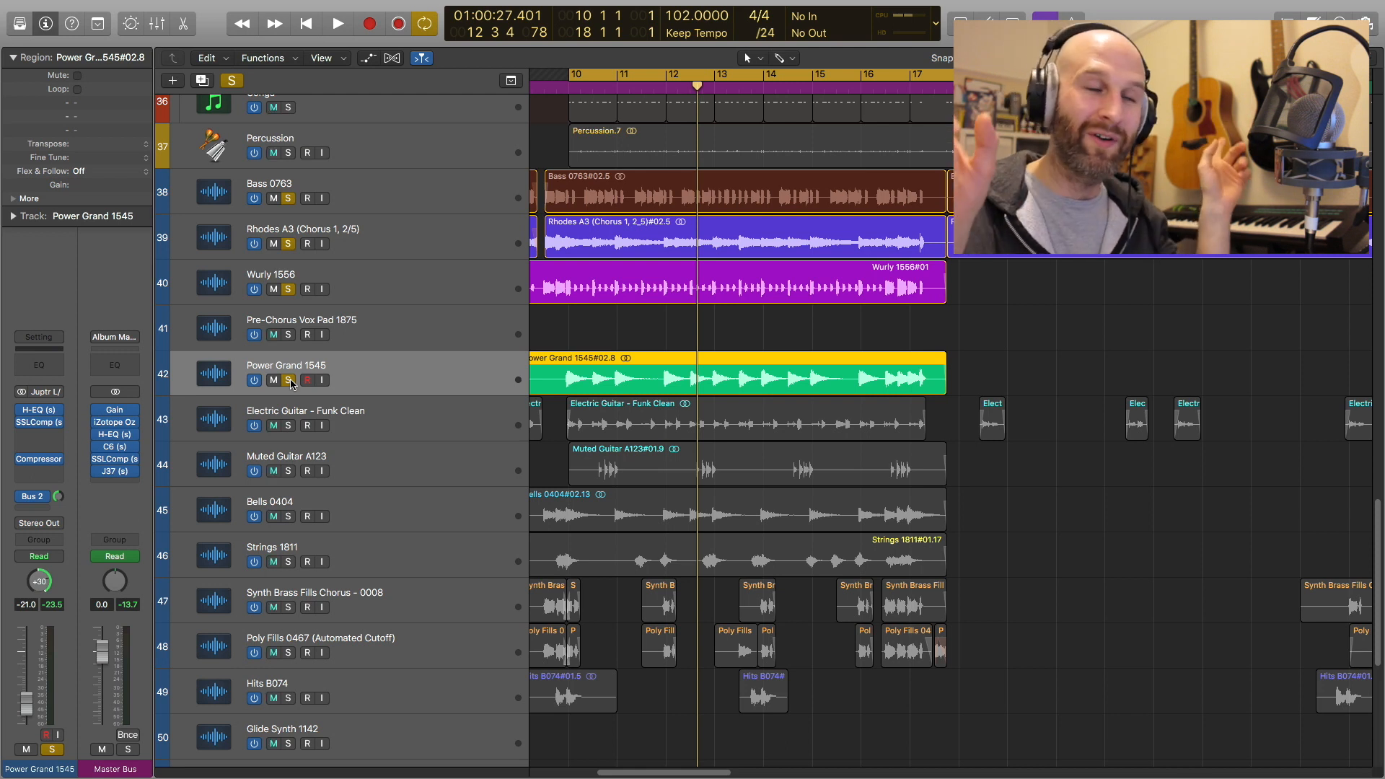
- Add Electric Guitar - Funk Clean to the soloed bass and keys and play the combination from bar 10
{"action": "left_click", "coordinate": [343, 408]}
{"action": "left_click", "coordinate": [288, 425]}
{"action": "key", "text": "space"}
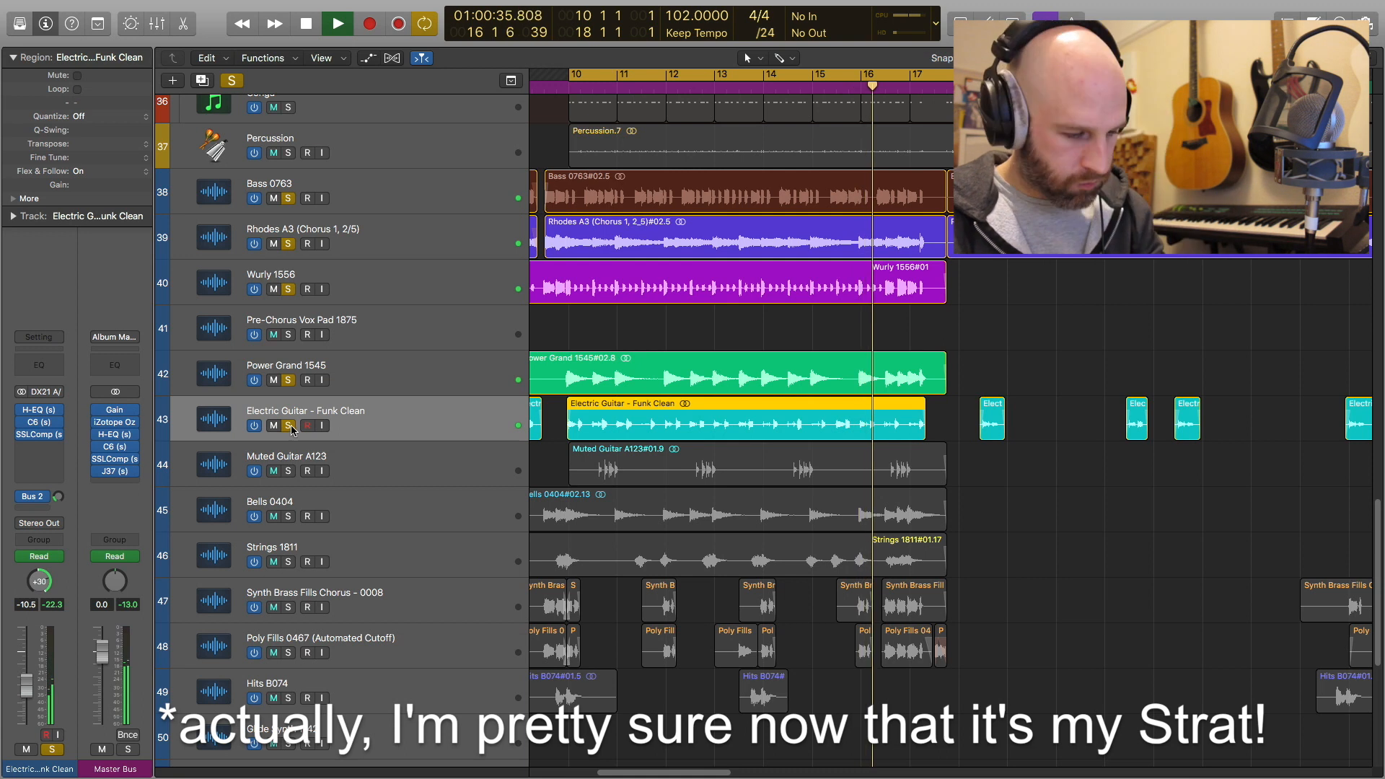
{"action": "key", "text": "space"}
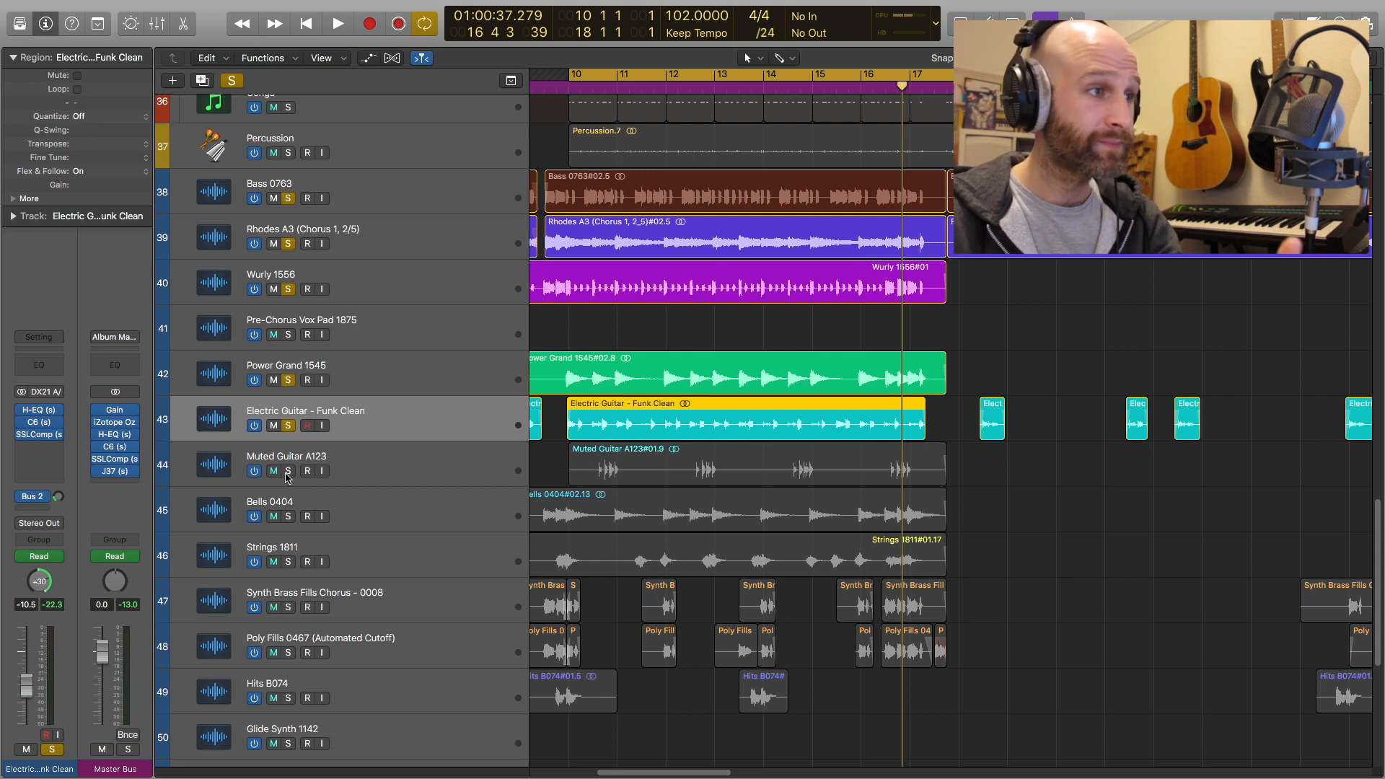
- Solo only Muted Guitar A123 in place of the bass, keys and funk guitar, and play its first phrase from bar 10
{"action": "left_click", "coordinate": [398, 476]}
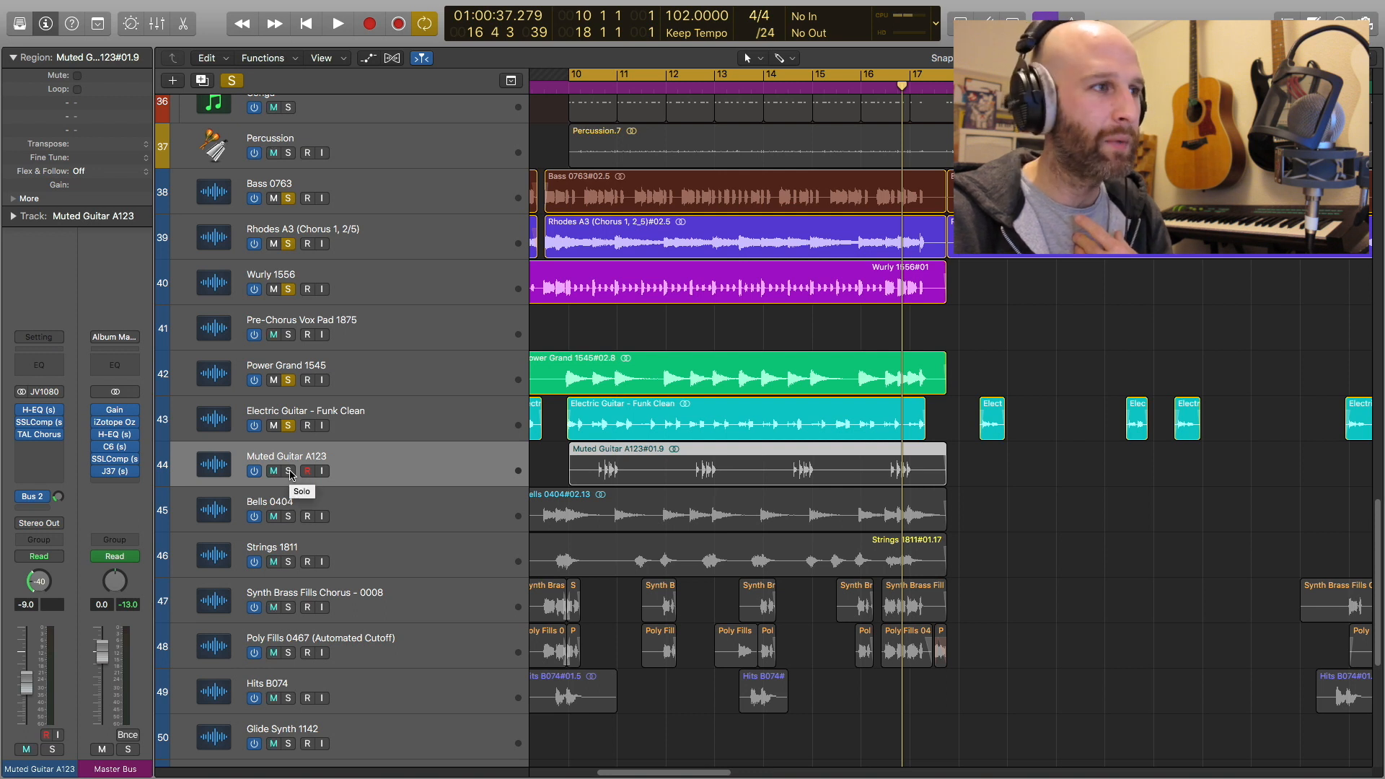
{"action": "left_click", "coordinate": [630, 461]}
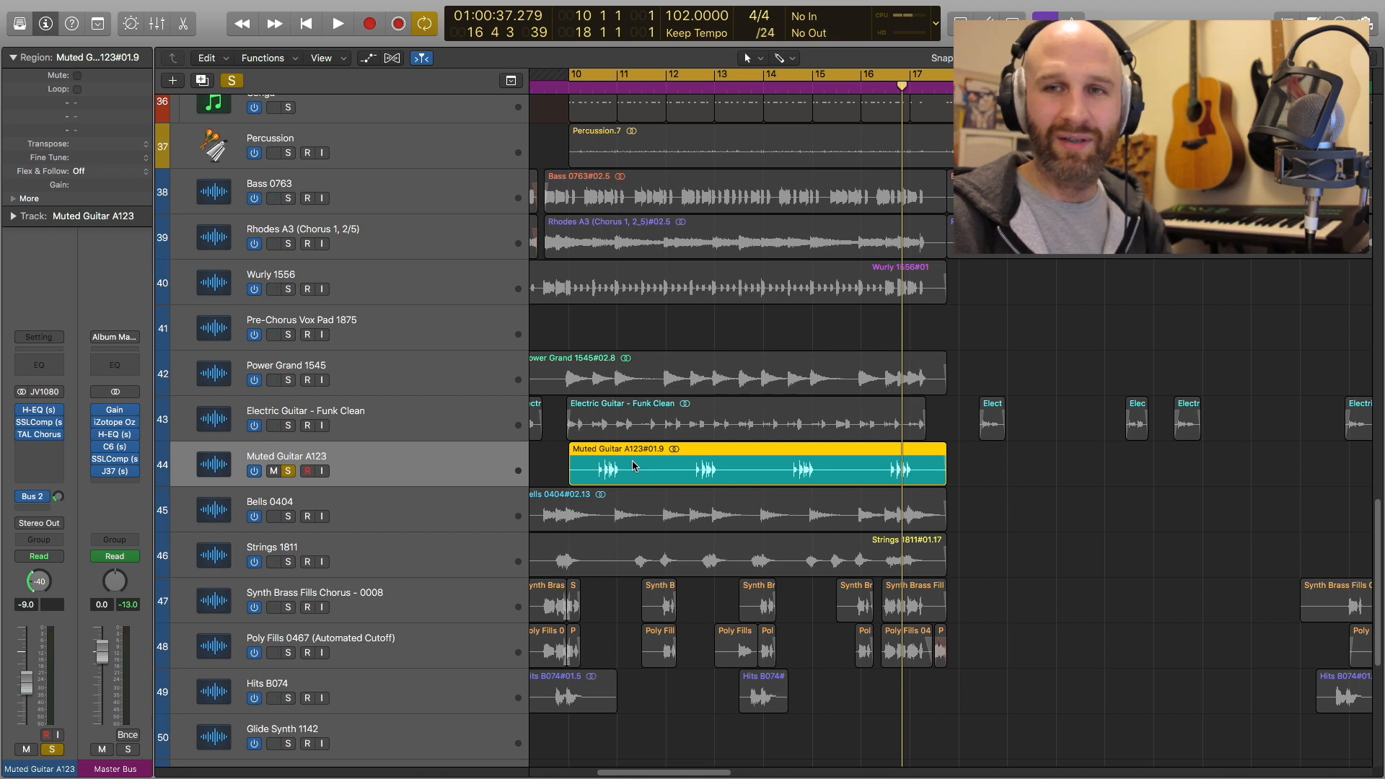
{"action": "key", "text": "space"}
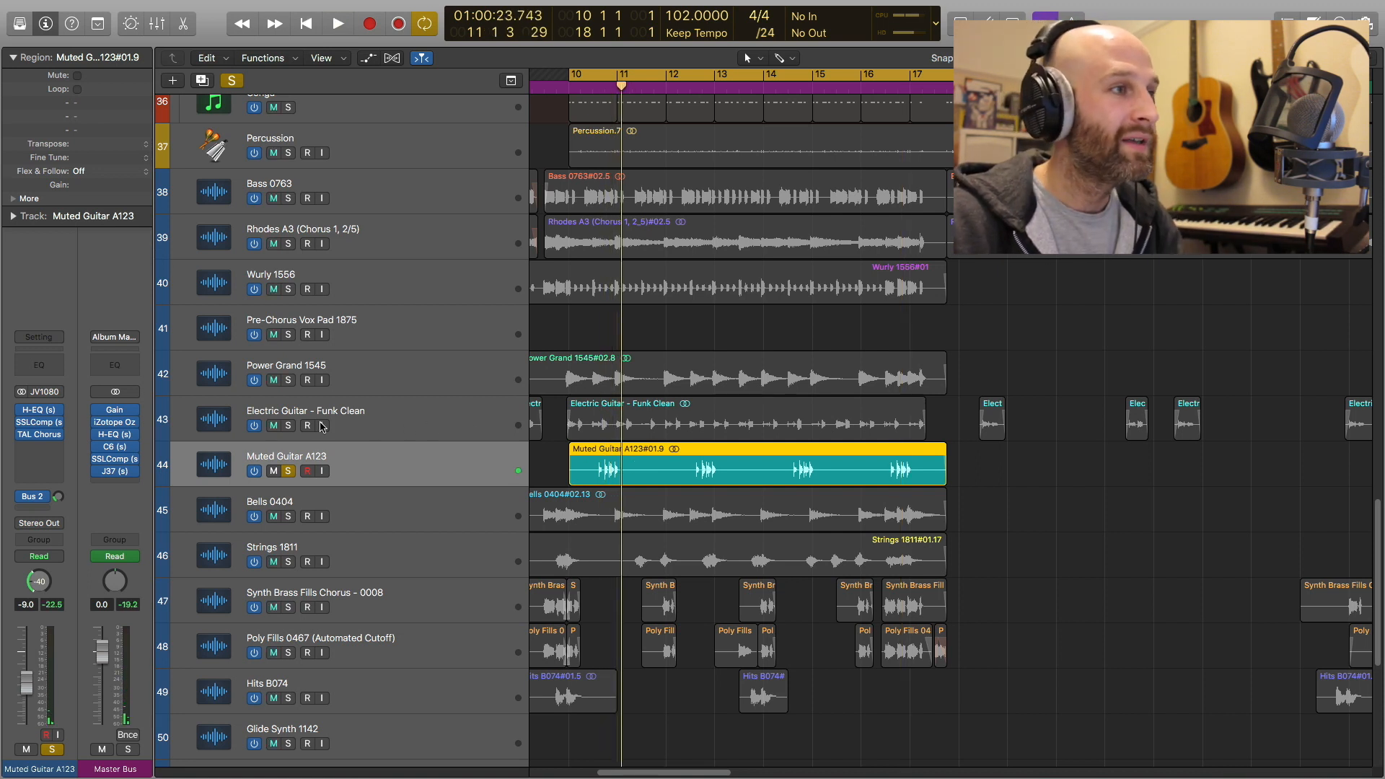
- Add Electric Guitar - Funk Clean to the muted guitar solo and play both guitars together from bar 10
{"action": "left_click", "coordinate": [288, 425]}
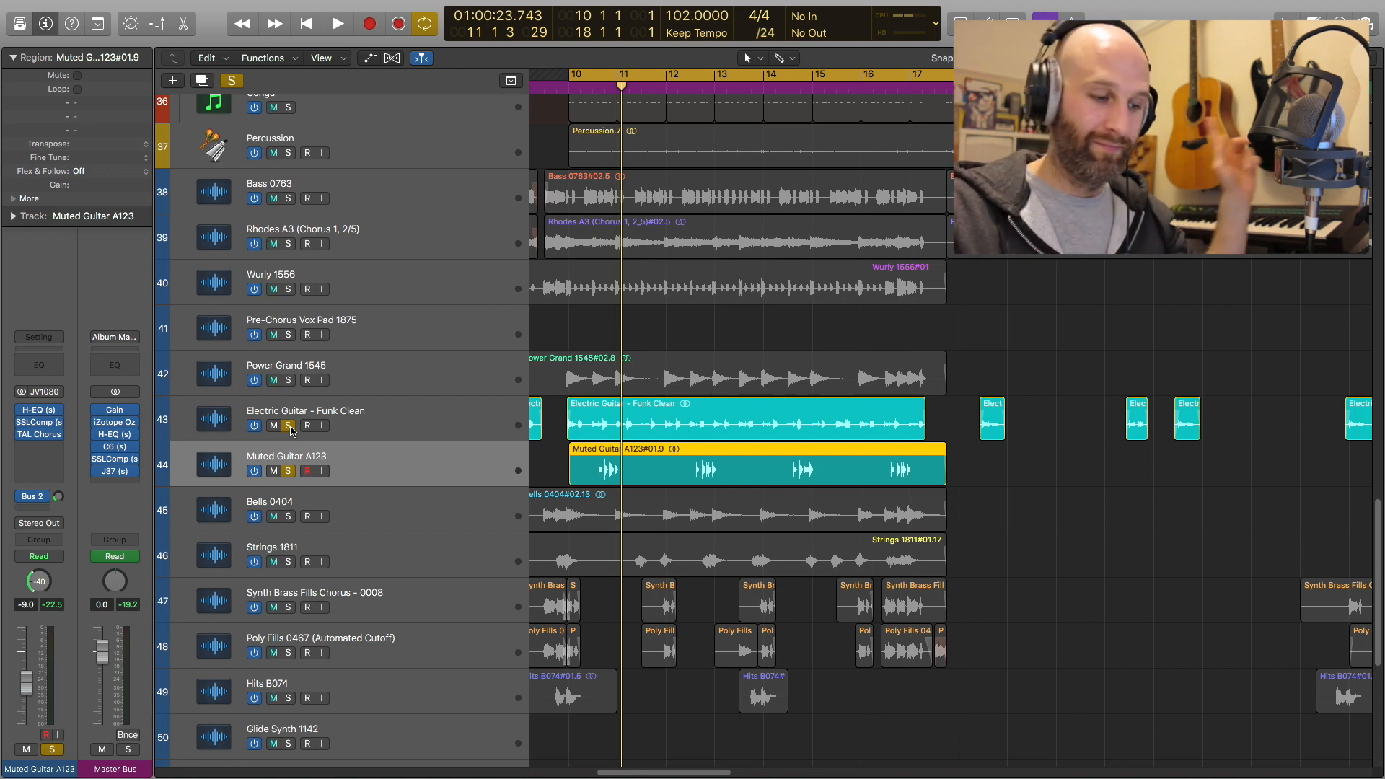
{"action": "key", "text": "space"}
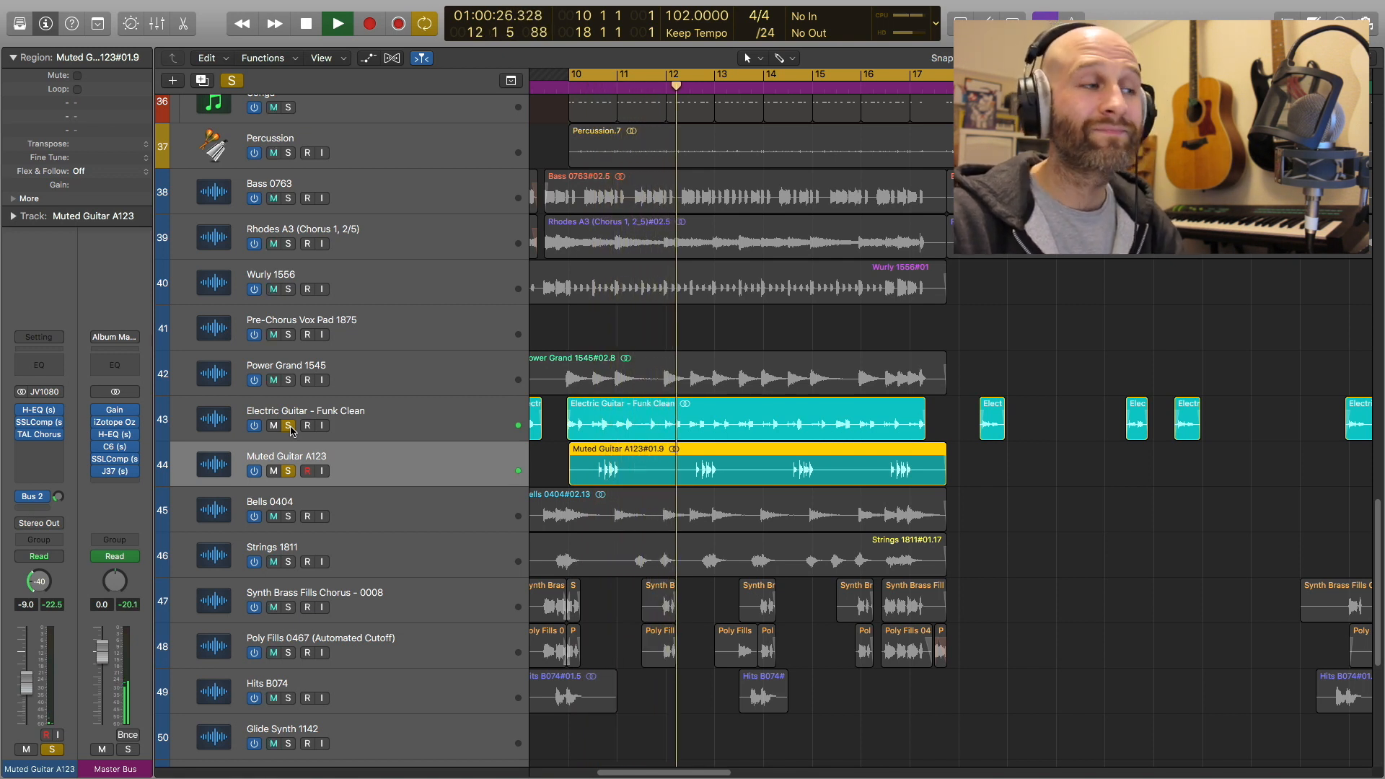
{"action": "key", "text": "space"}
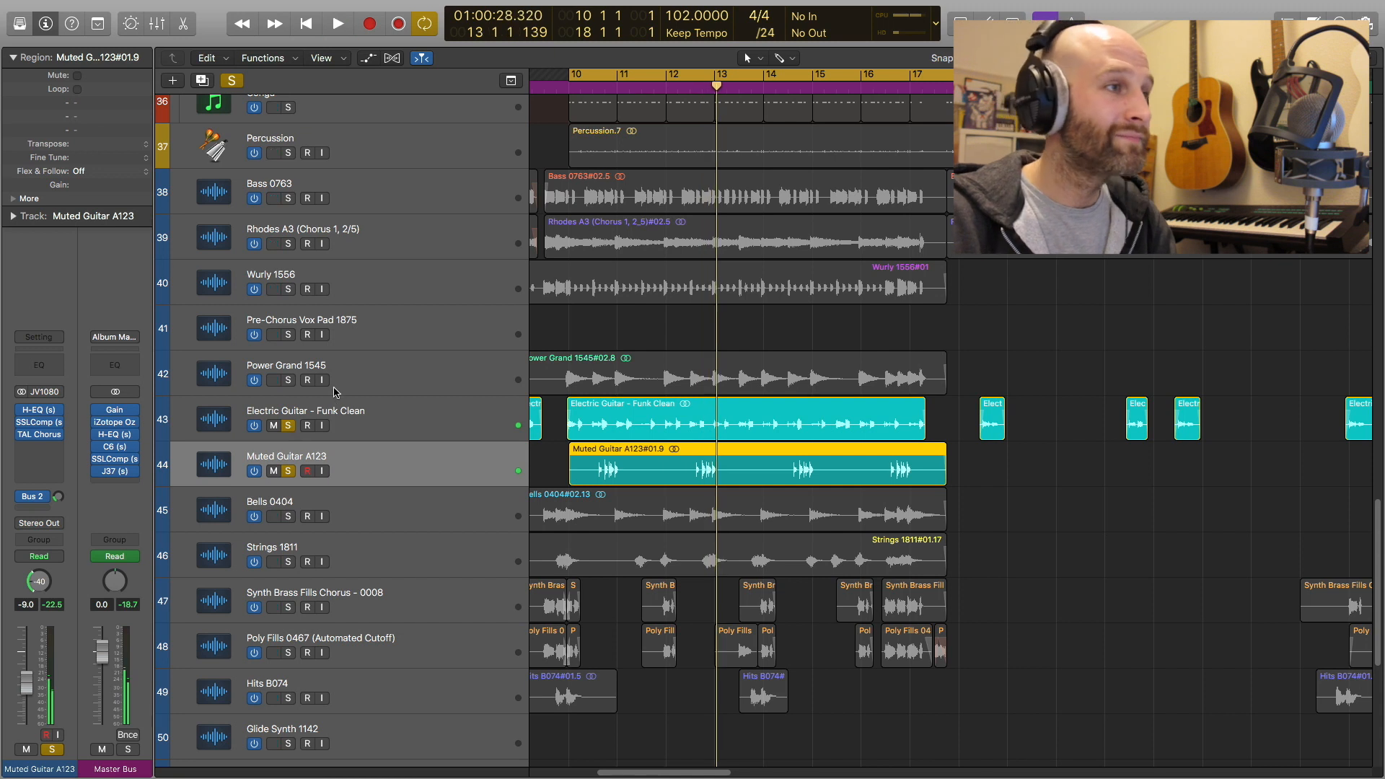
- Solo only Bells 0404 in place of the two guitars and play its first phrase from bar 10
{"action": "left_click", "coordinate": [423, 492]}
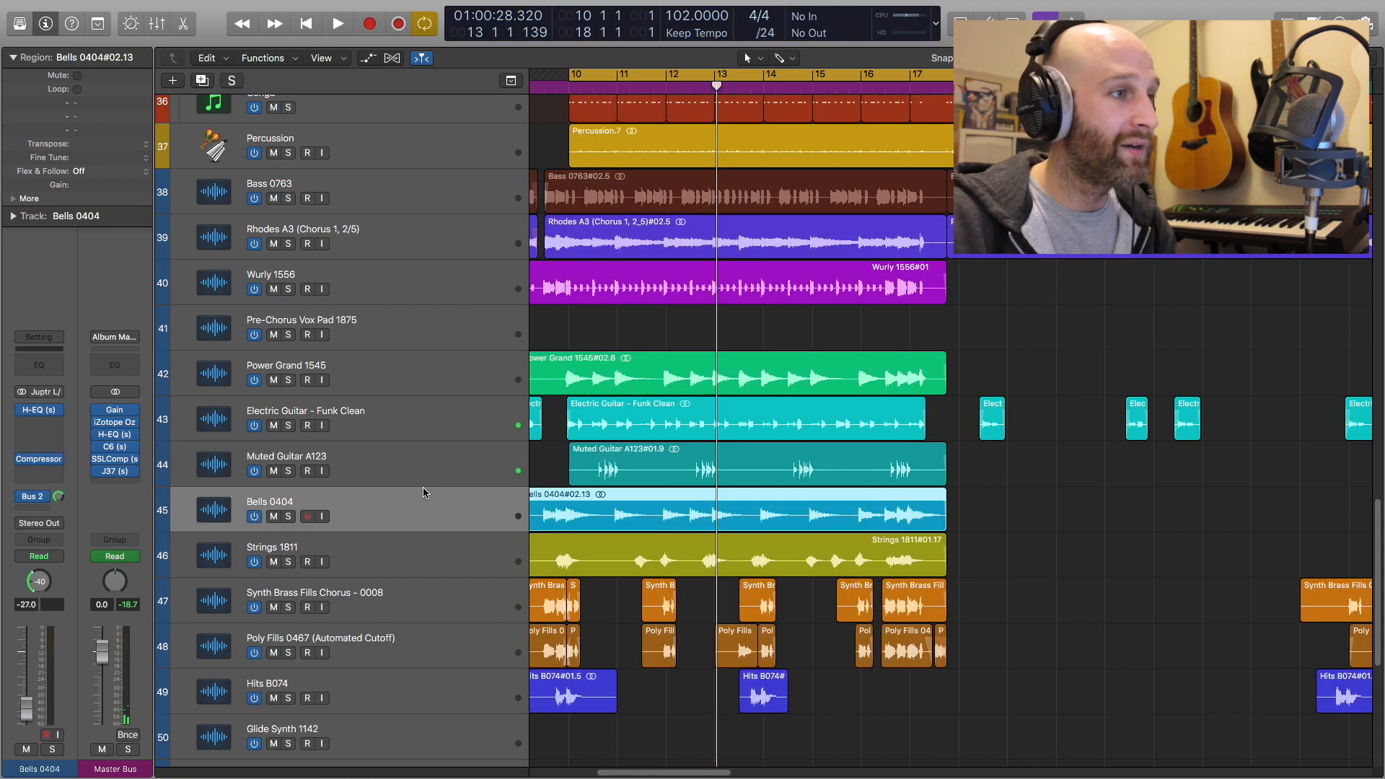
{"action": "left_click", "coordinate": [288, 517]}
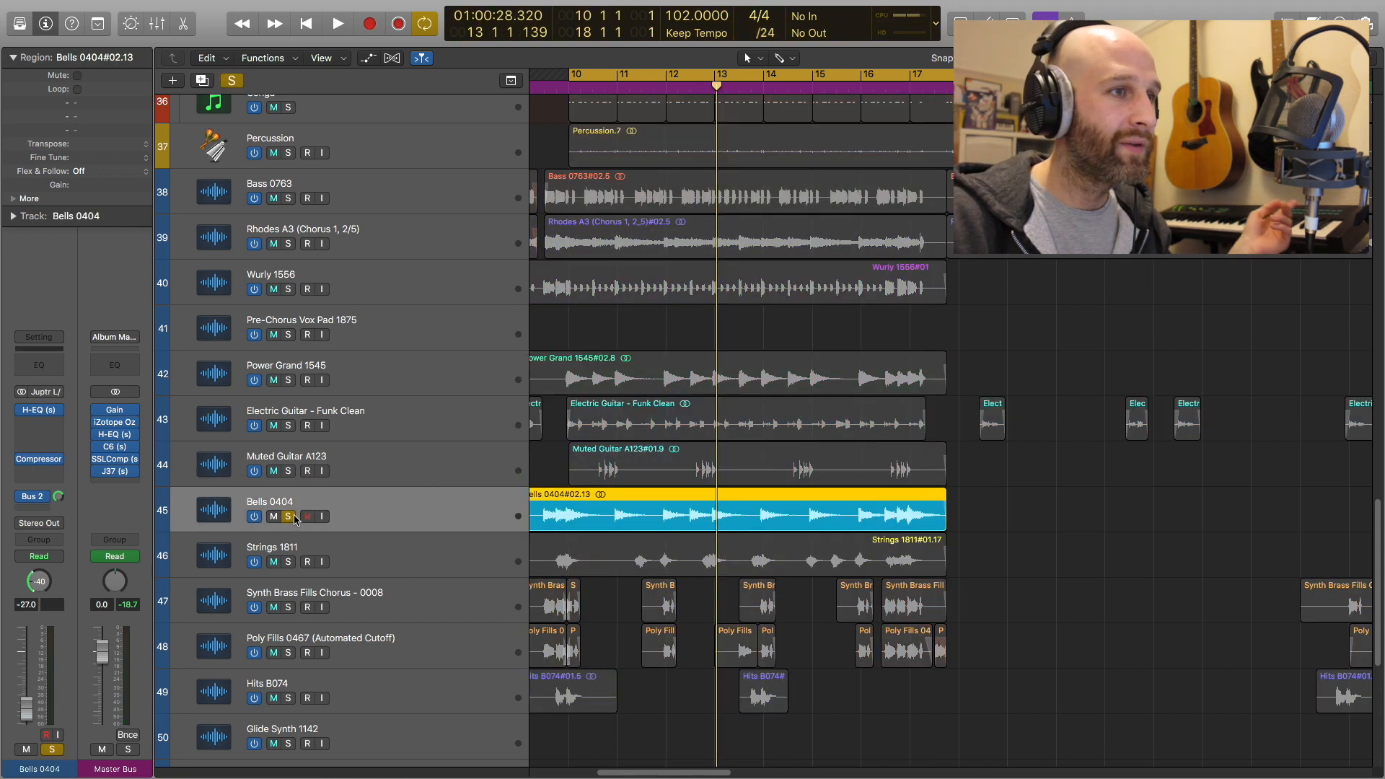
{"action": "key", "text": "space"}
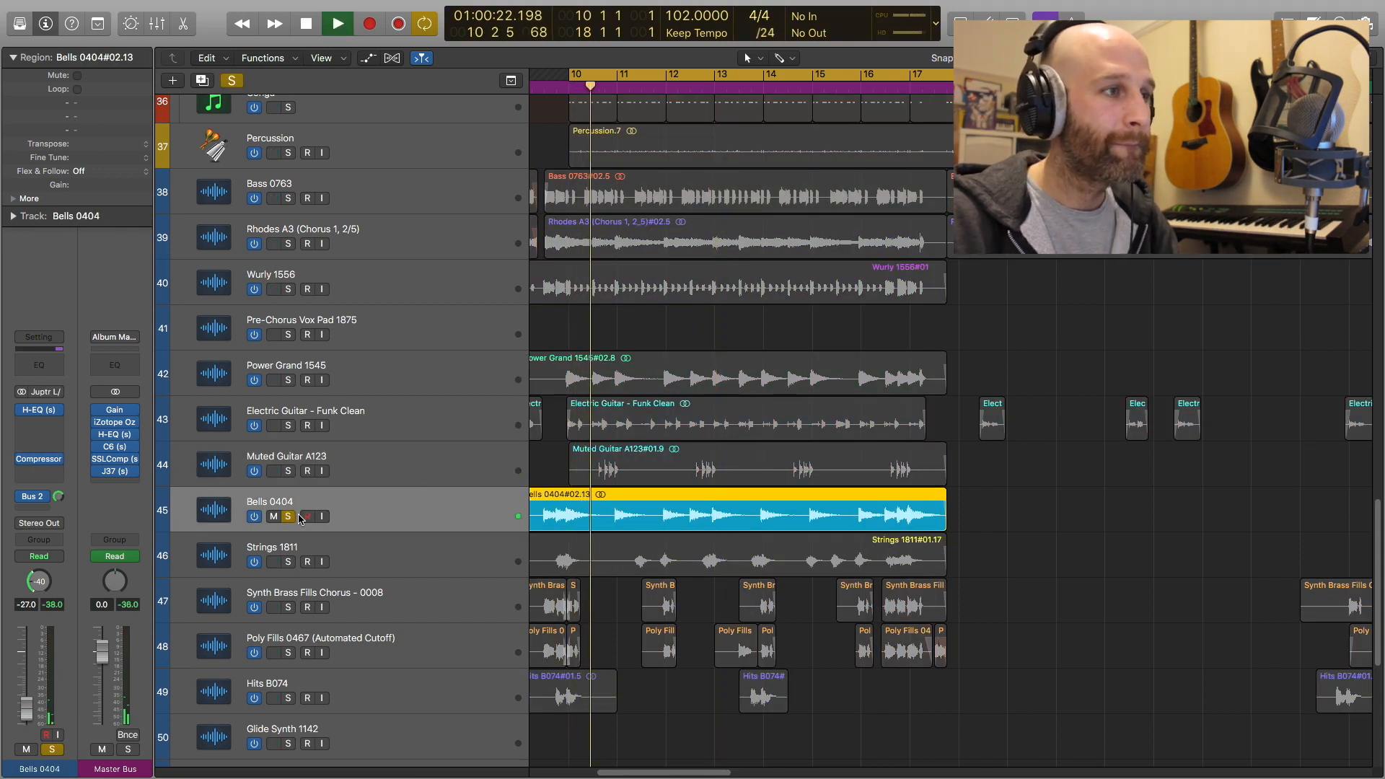
{"action": "key", "text": "space"}
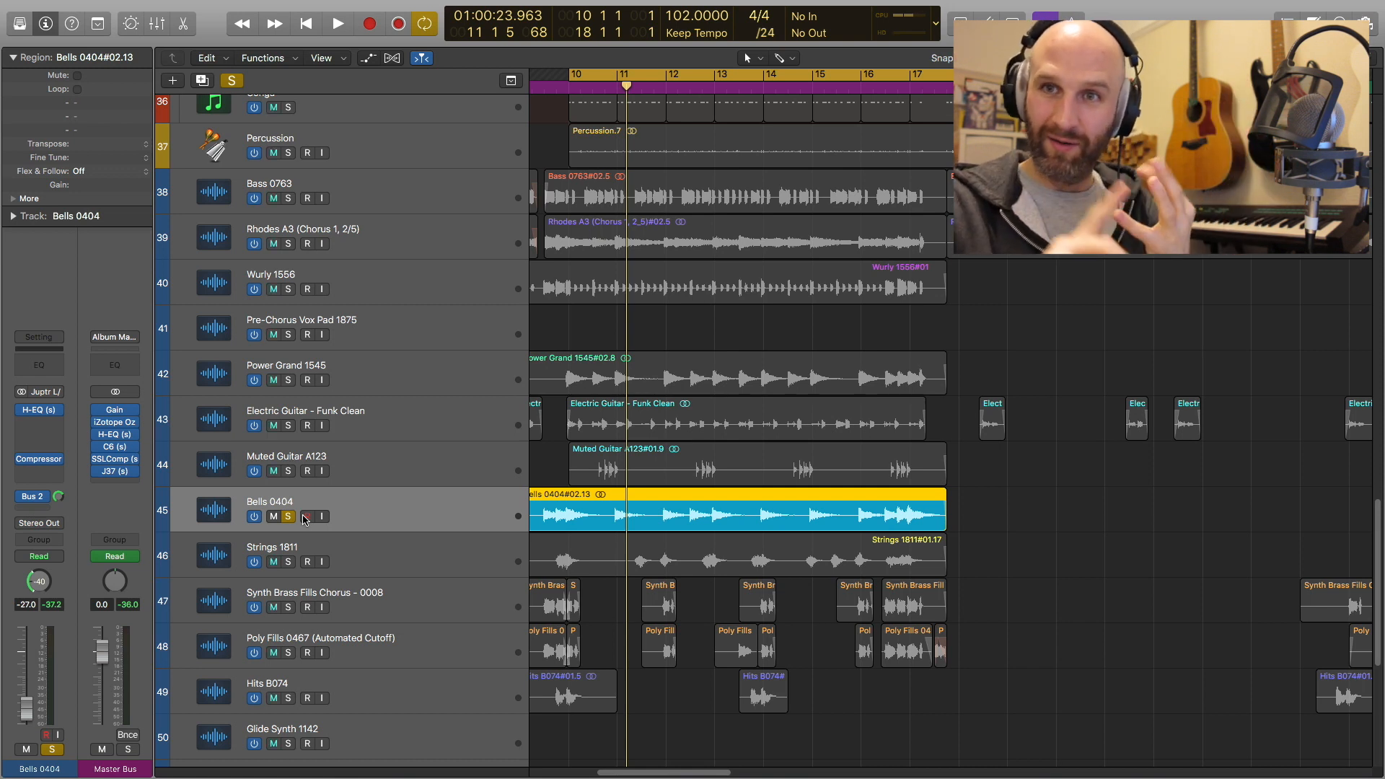
- Add Strings 1811 to the bells solo, play both briefly from bar 10, and remove the strings from the solo
{"action": "left_click", "coordinate": [301, 557]}
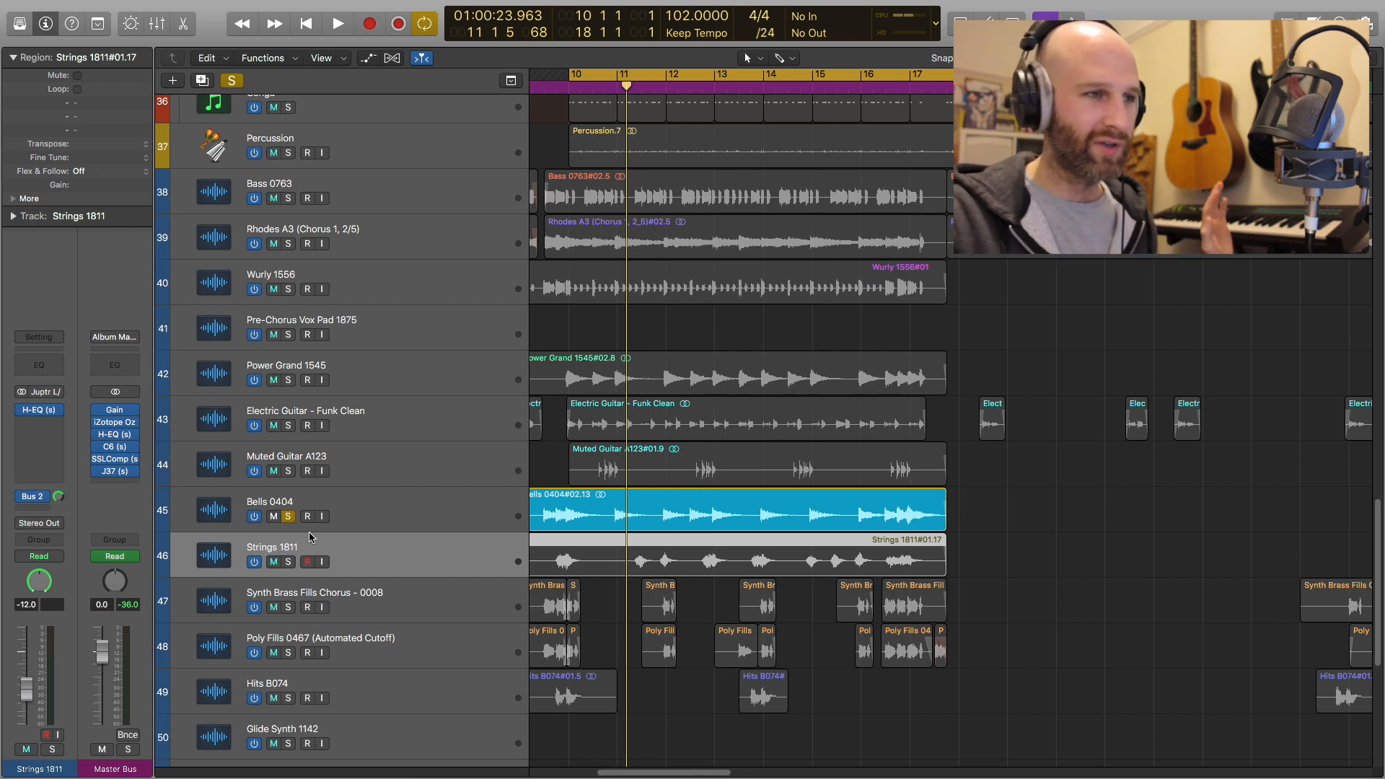
{"action": "left_click", "coordinate": [289, 561]}
{"action": "key", "text": "space"}
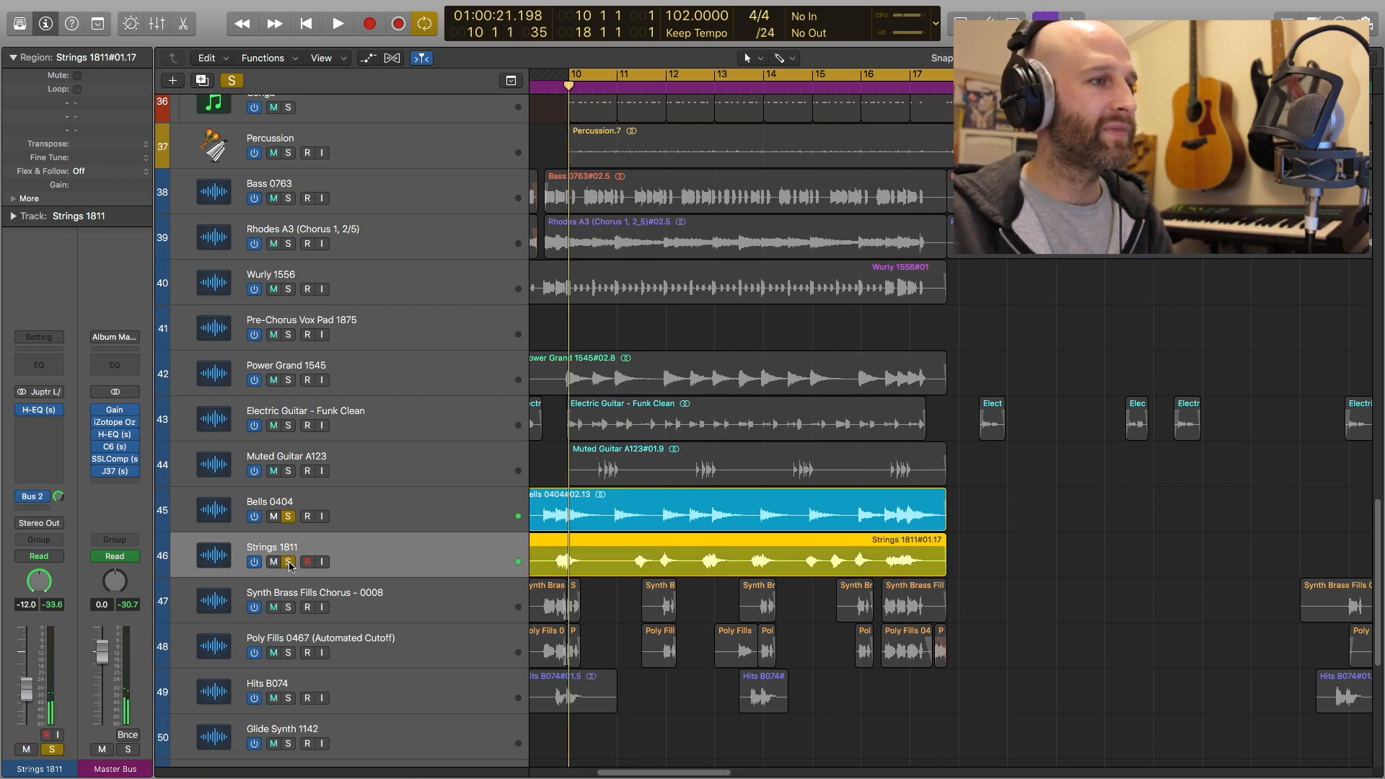
{"action": "left_click", "coordinate": [289, 562]}
- Add Synth Brass Fills Chorus - 0008 and Poly Fills 0467 to the soloed bells and play them together from bar 10
{"action": "scroll", "coordinate": [404, 480], "scroll_direction": "down", "scroll_amount": 5}
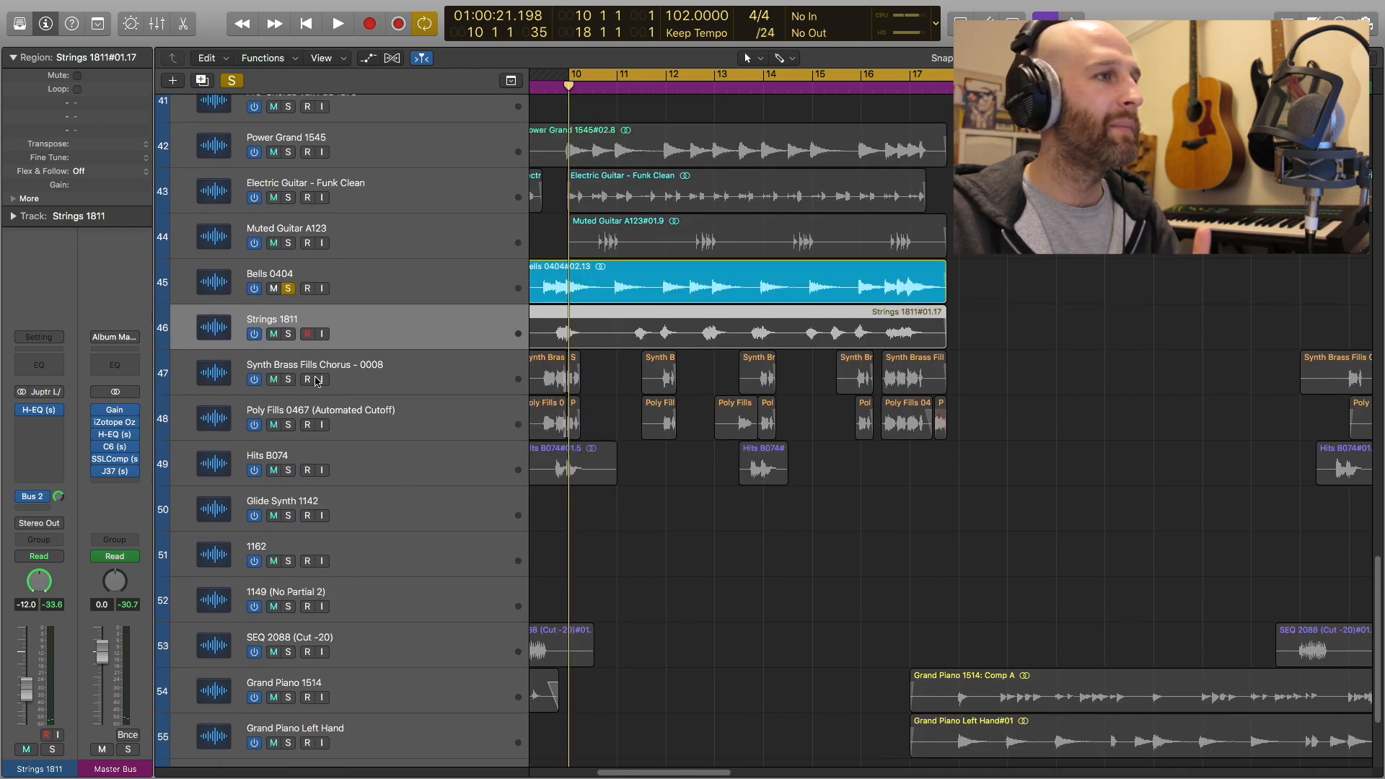
{"action": "left_click", "coordinate": [375, 378]}
{"action": "left_click_drag", "start_coordinate": [288, 379], "coordinate": [287, 424]}
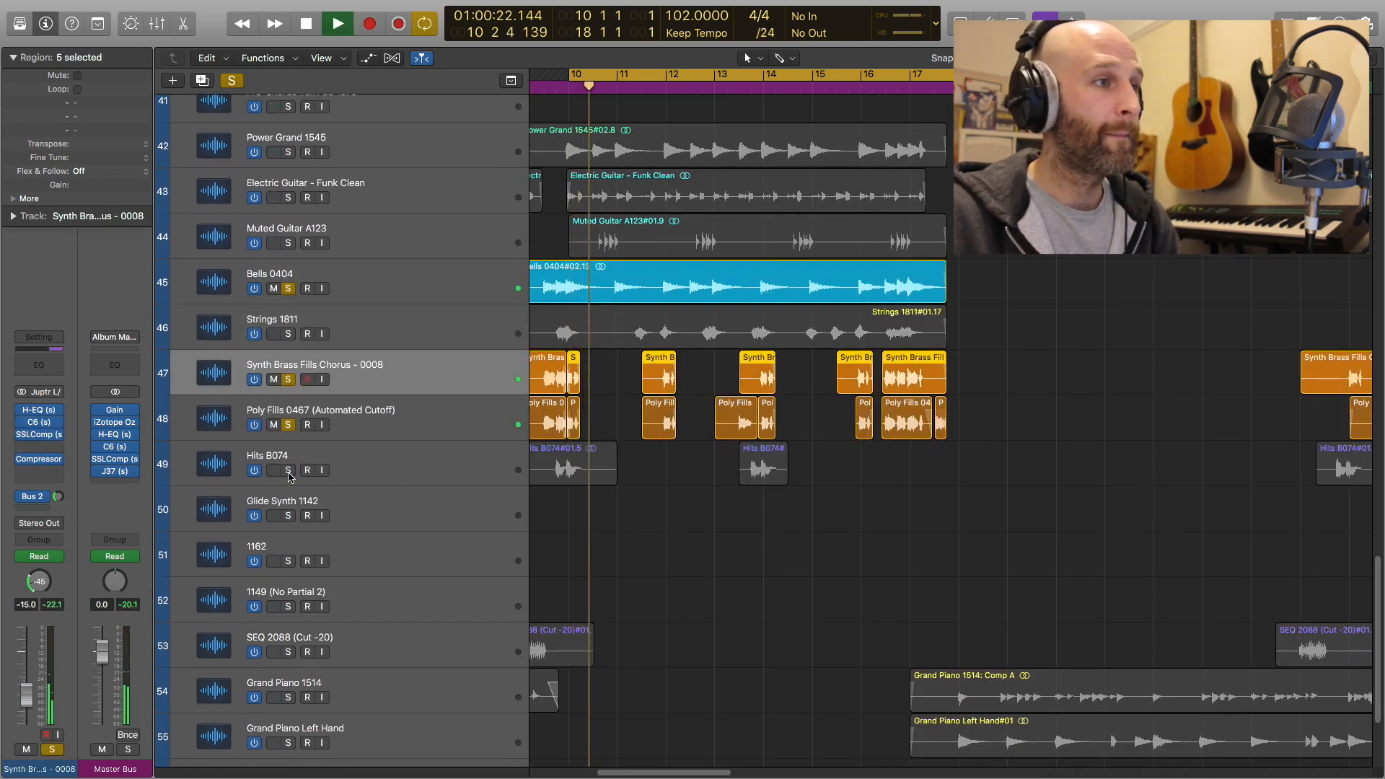
{"action": "scroll", "coordinate": [315, 290], "scroll_direction": "up", "scroll_amount": 4}
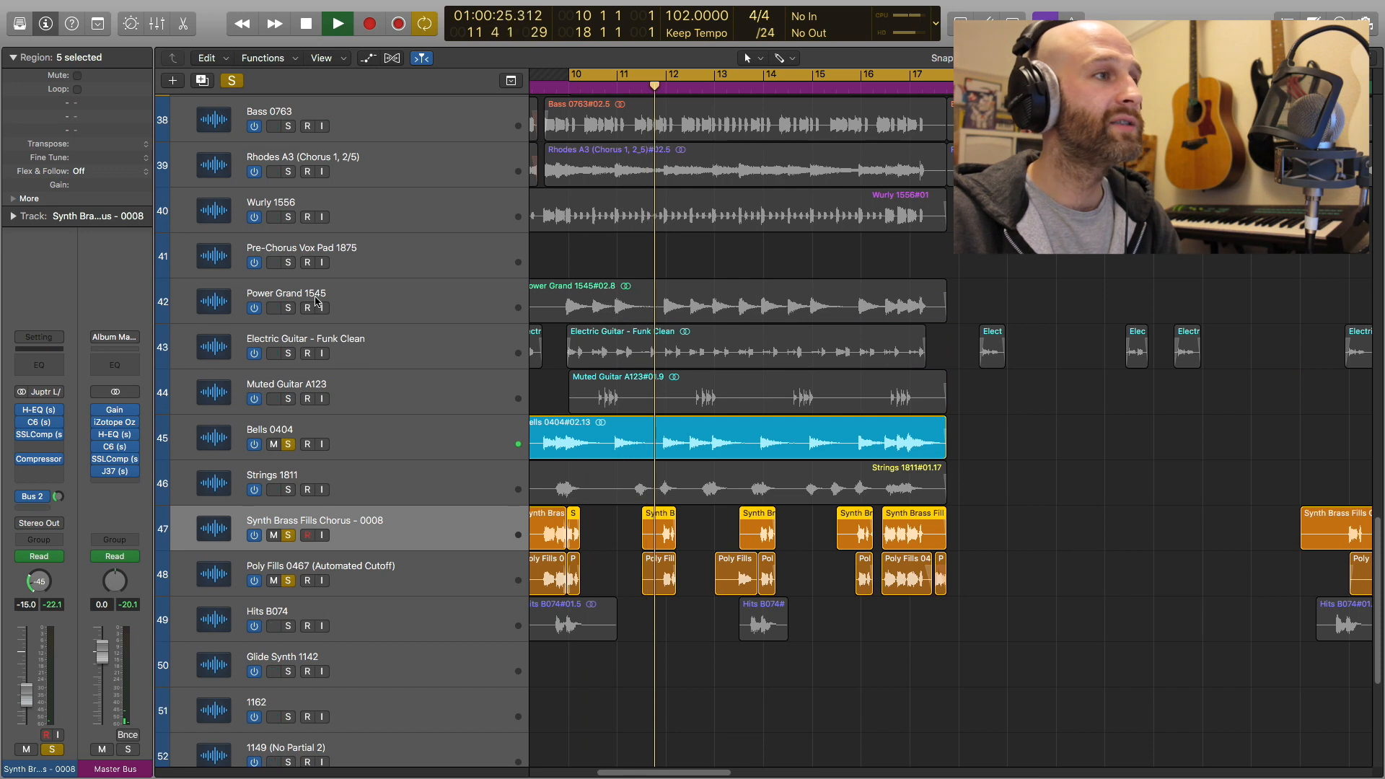
- Add Wurly 1556, Power Grand 1545, Electric Guitar - Funk Clean and Muted Guitar A123 to the soloed bells and fills, and play the combination
{"action": "left_click", "coordinate": [288, 218]}
{"action": "left_click", "coordinate": [288, 308]}
{"action": "left_click", "coordinate": [288, 354]}
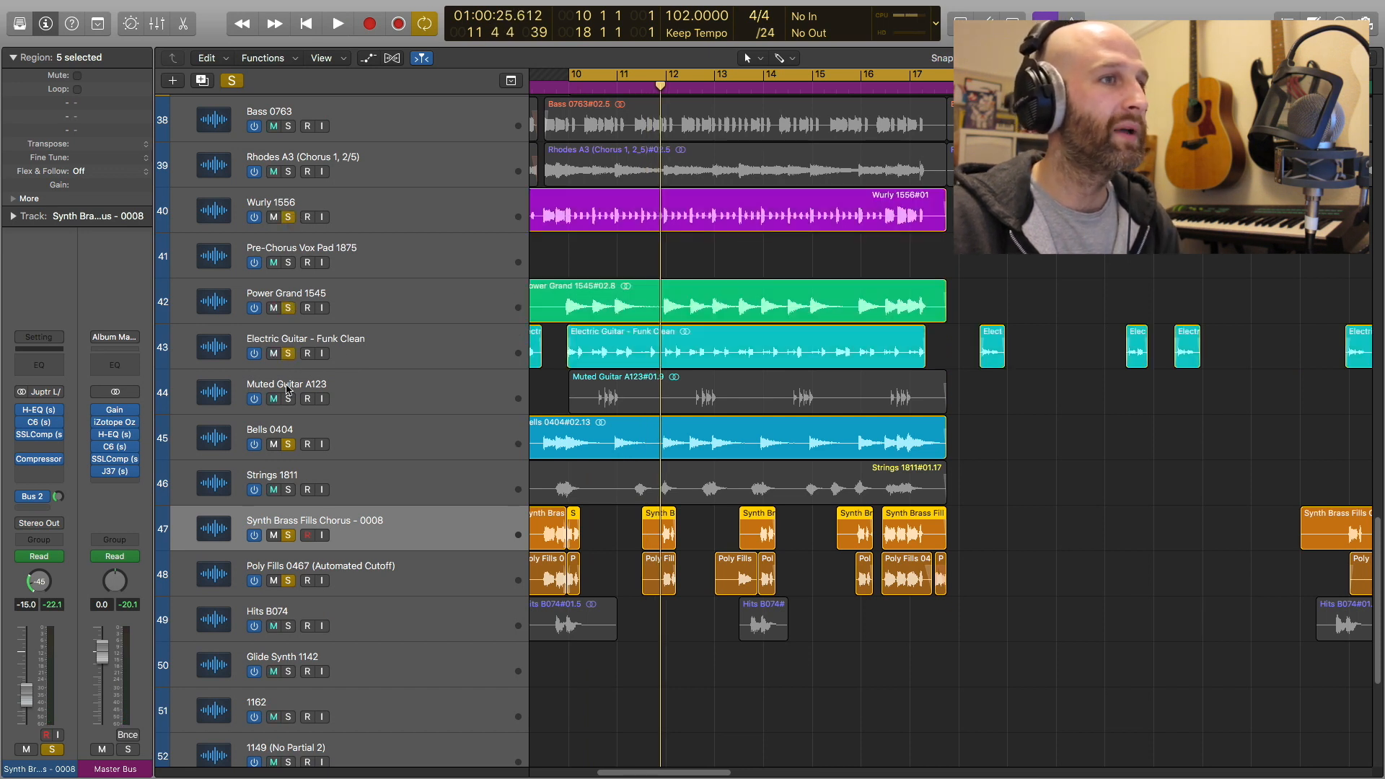
{"action": "left_click", "coordinate": [288, 399]}
{"action": "key", "text": "space"}
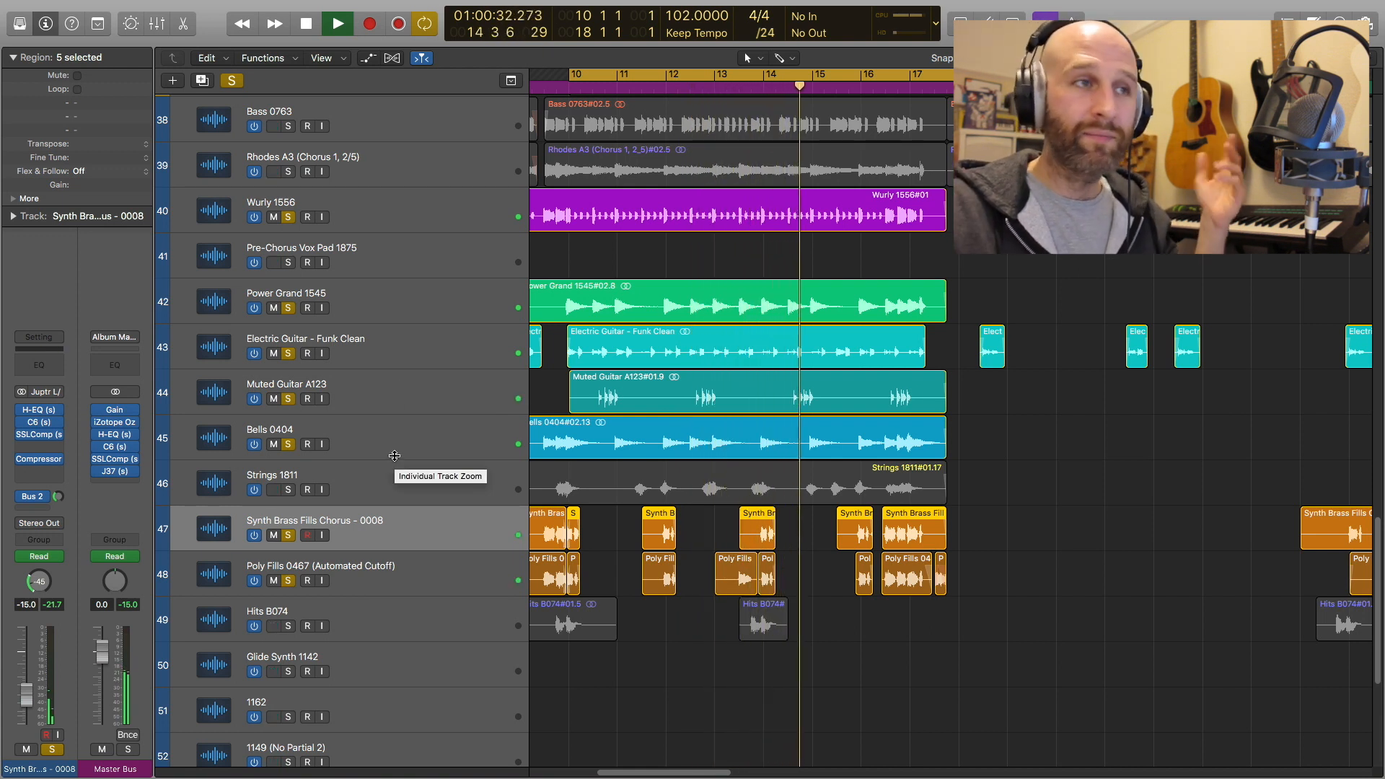
{"action": "key", "text": "space"}
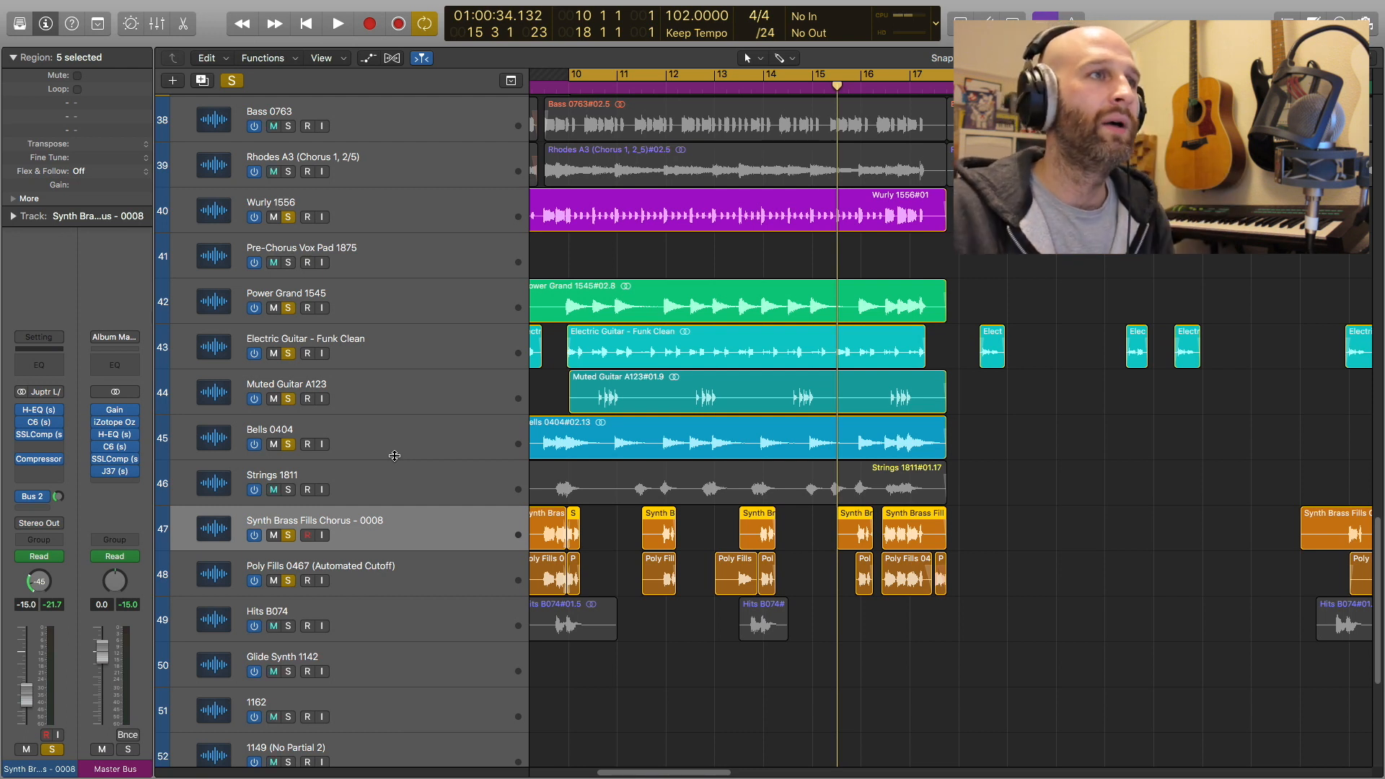
- Add Bass 0763 and Rhodes A3 to the soloed keys, guitars, bells and fills, and play the full combination from bar 10
{"action": "scroll", "coordinate": [396, 457], "scroll_direction": "up", "scroll_amount": 5}
{"action": "scroll", "coordinate": [397, 457], "scroll_direction": "up", "scroll_amount": 1}
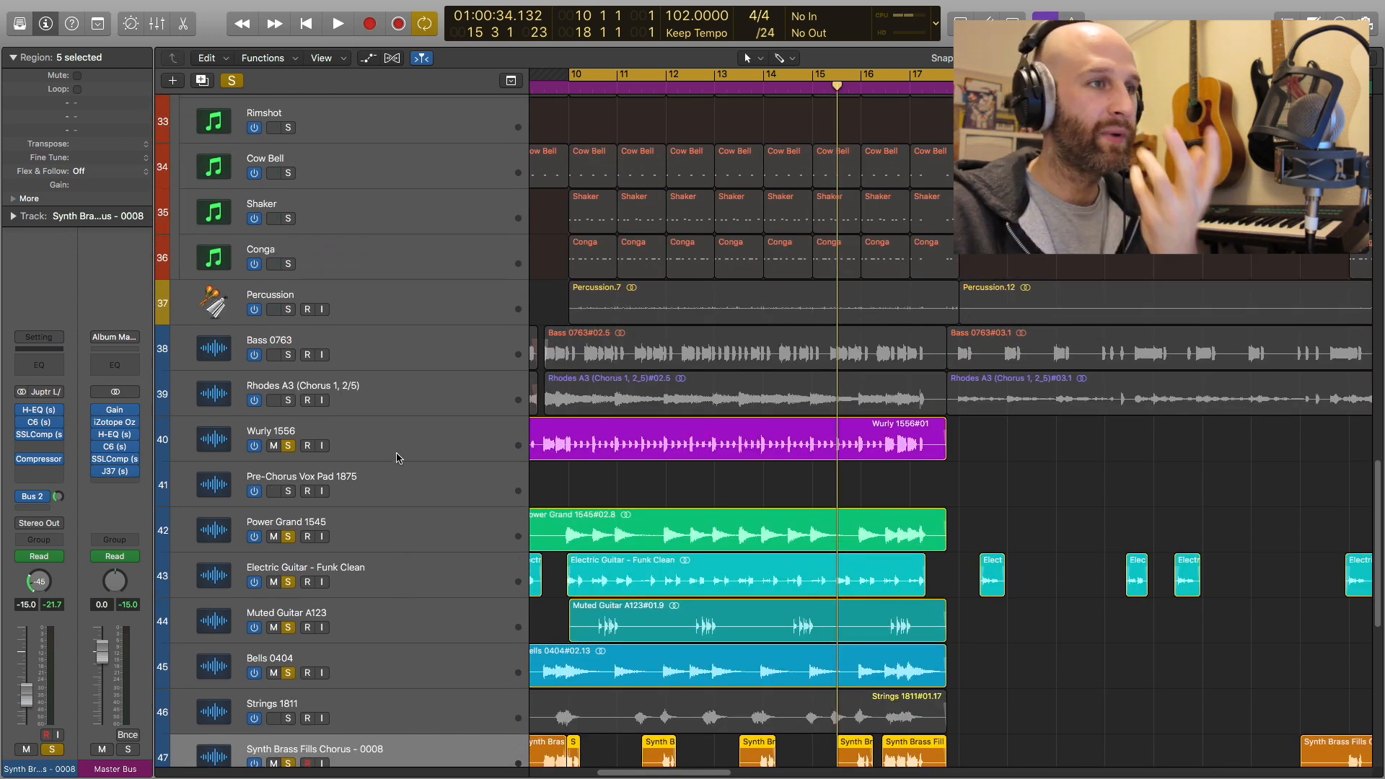
{"action": "left_click", "coordinate": [288, 355]}
{"action": "key", "text": "space"}
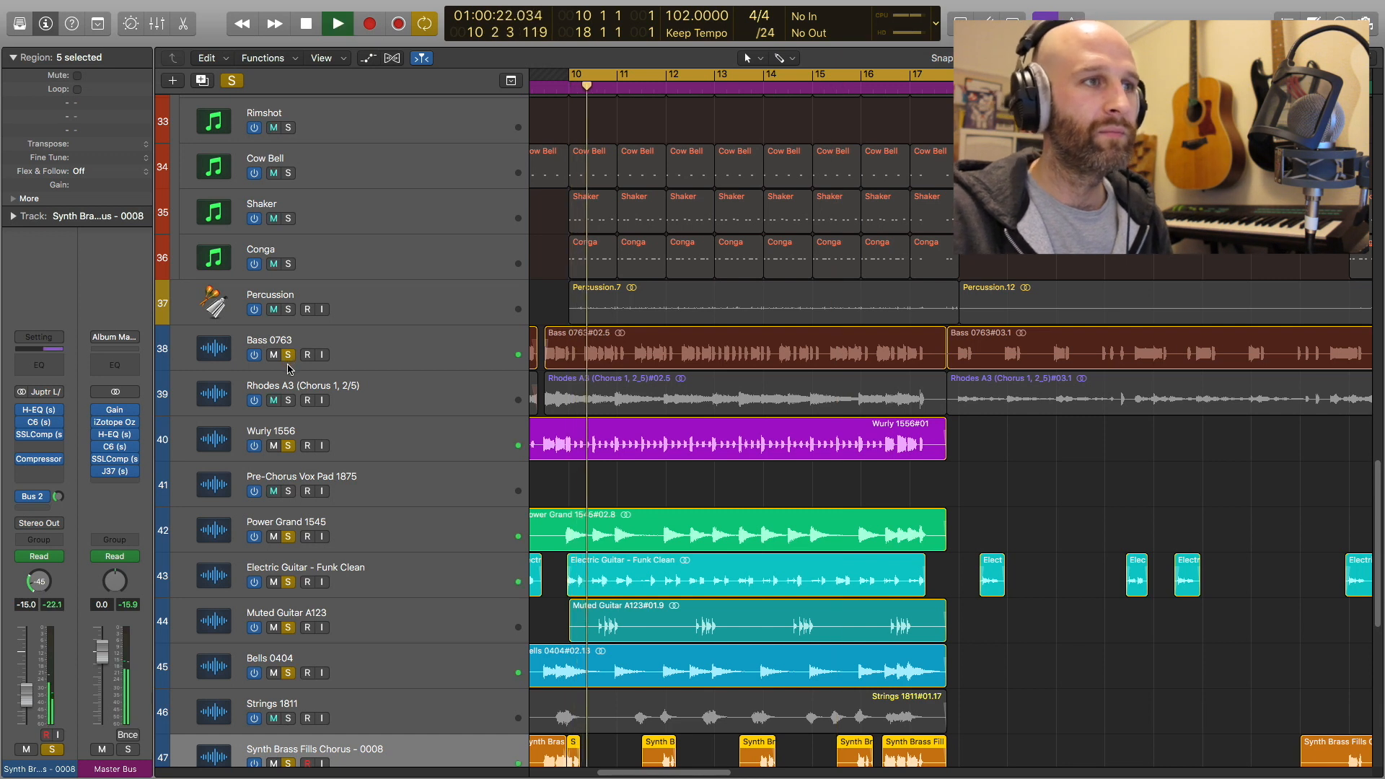
{"action": "left_click", "coordinate": [287, 400]}
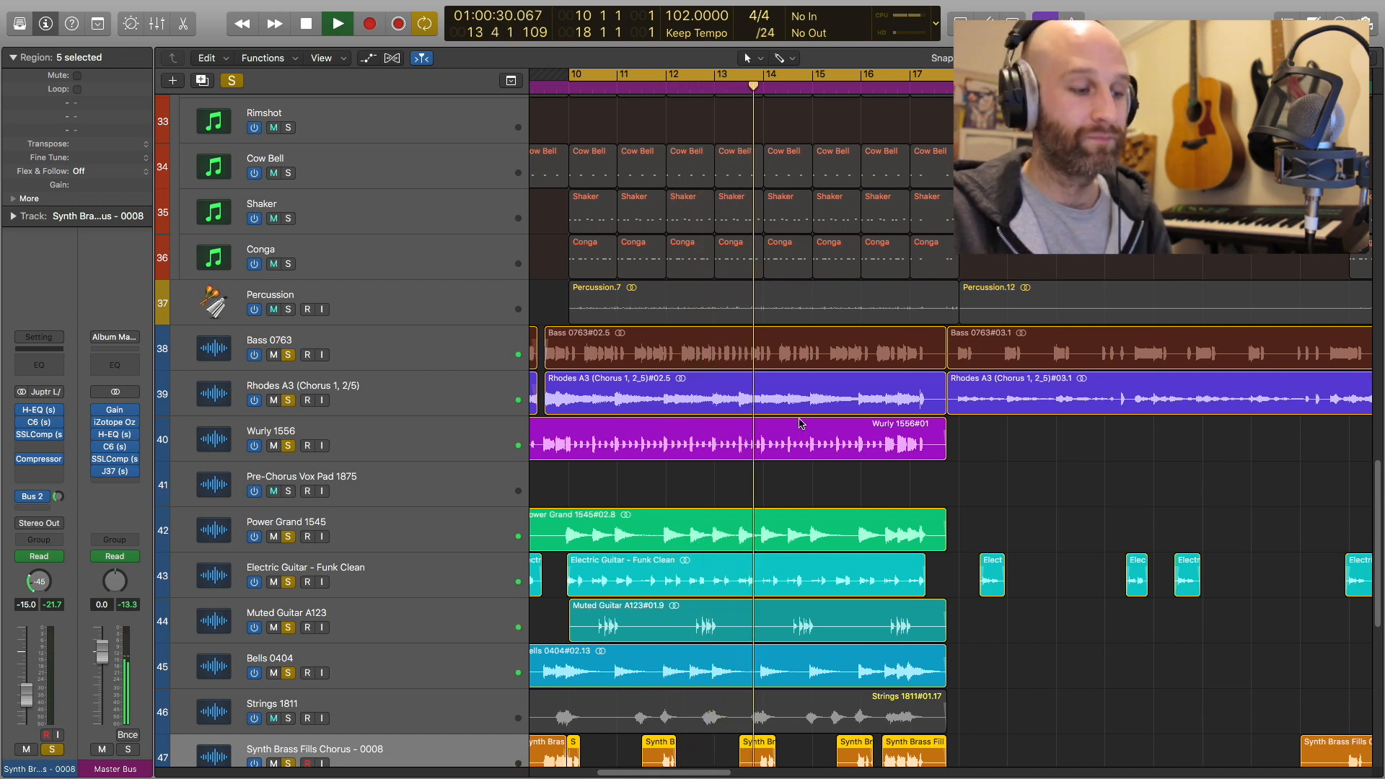
{"action": "key", "text": "space"}
- Turn off the cycle range and clear all track solos
{"action": "scroll", "coordinate": [902, 432], "scroll_direction": "right", "scroll_amount": 8}
{"action": "scroll", "coordinate": [902, 430], "scroll_direction": "down", "scroll_amount": 2}
{"action": "scroll", "coordinate": [901, 430], "scroll_direction": "up", "scroll_amount": 3}
{"action": "scroll", "coordinate": [902, 431], "scroll_direction": "down", "scroll_amount": 4}
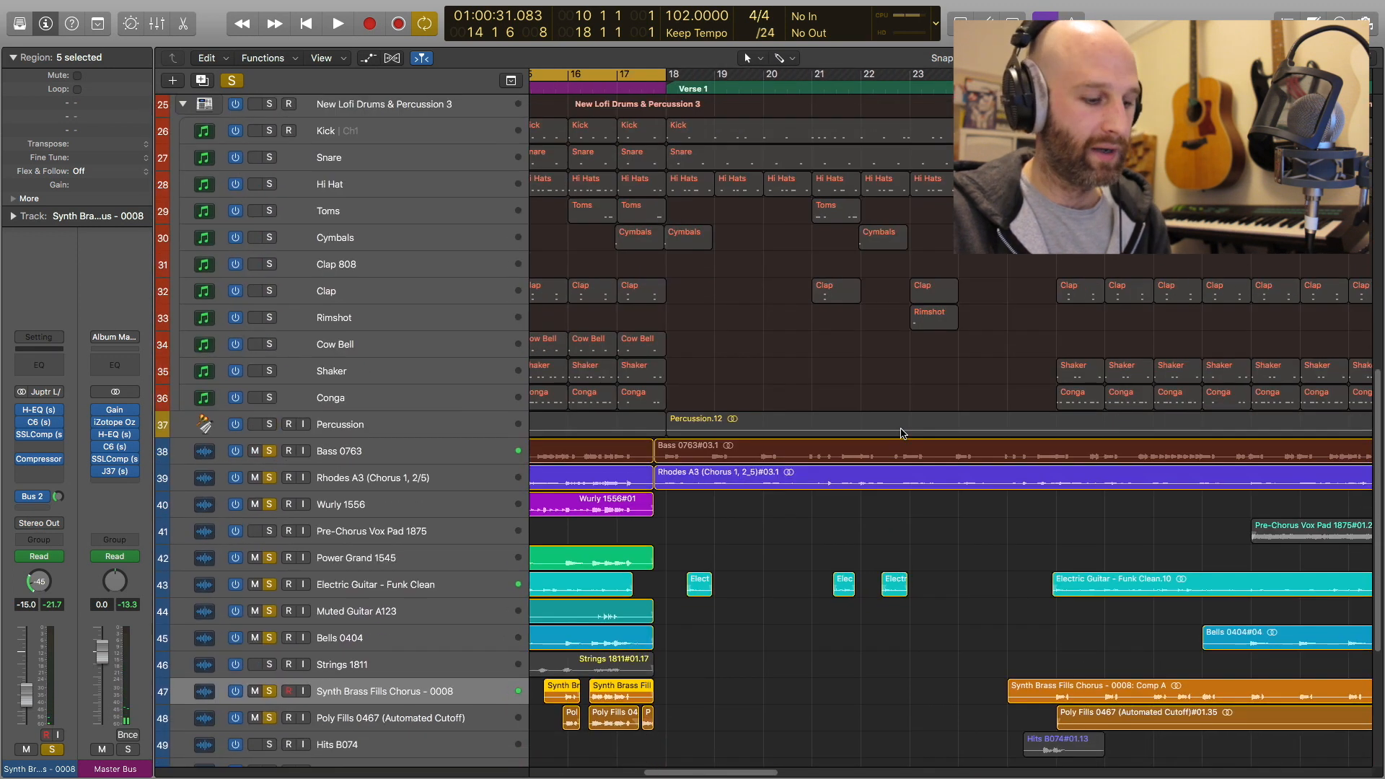
{"action": "key", "text": "c"}
{"action": "scroll", "coordinate": [901, 433], "scroll_direction": "down", "scroll_amount": 3}
{"action": "scroll", "coordinate": [901, 433], "scroll_direction": "down", "scroll_amount": 2}
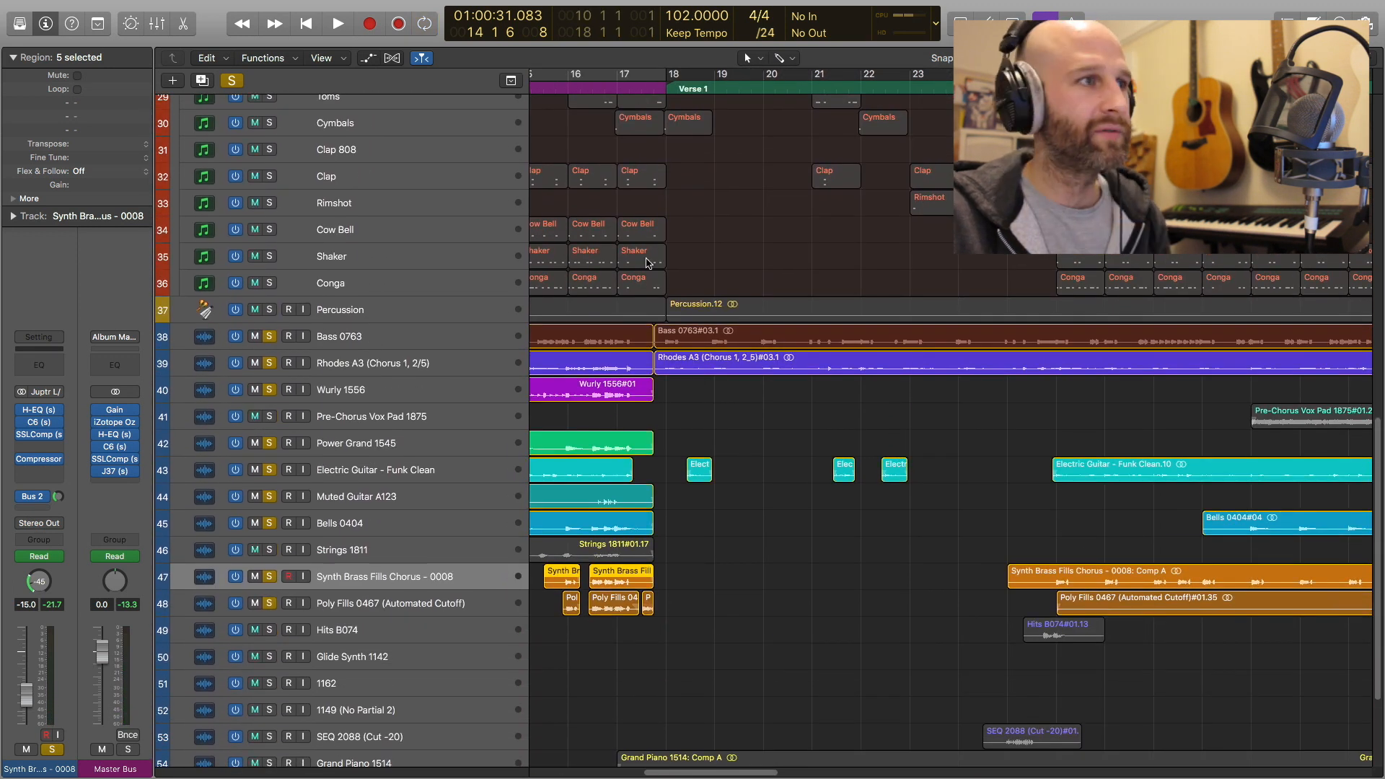
{"action": "left_click", "coordinate": [232, 81]}
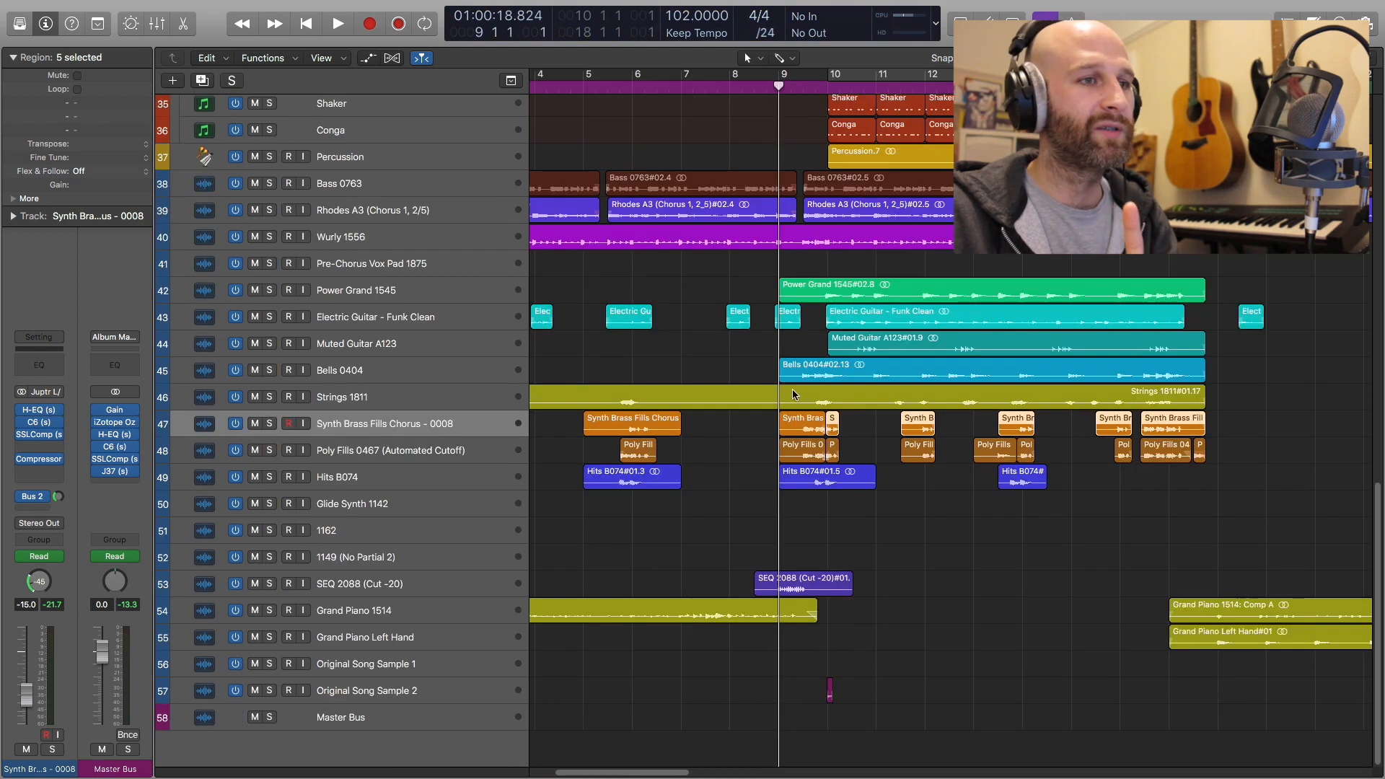
- Solo SEQ 2088 (Cut -20), zoom in on its region at bar 9, and play it from there
{"action": "left_click", "coordinate": [451, 591]}
{"action": "key", "text": "z"}
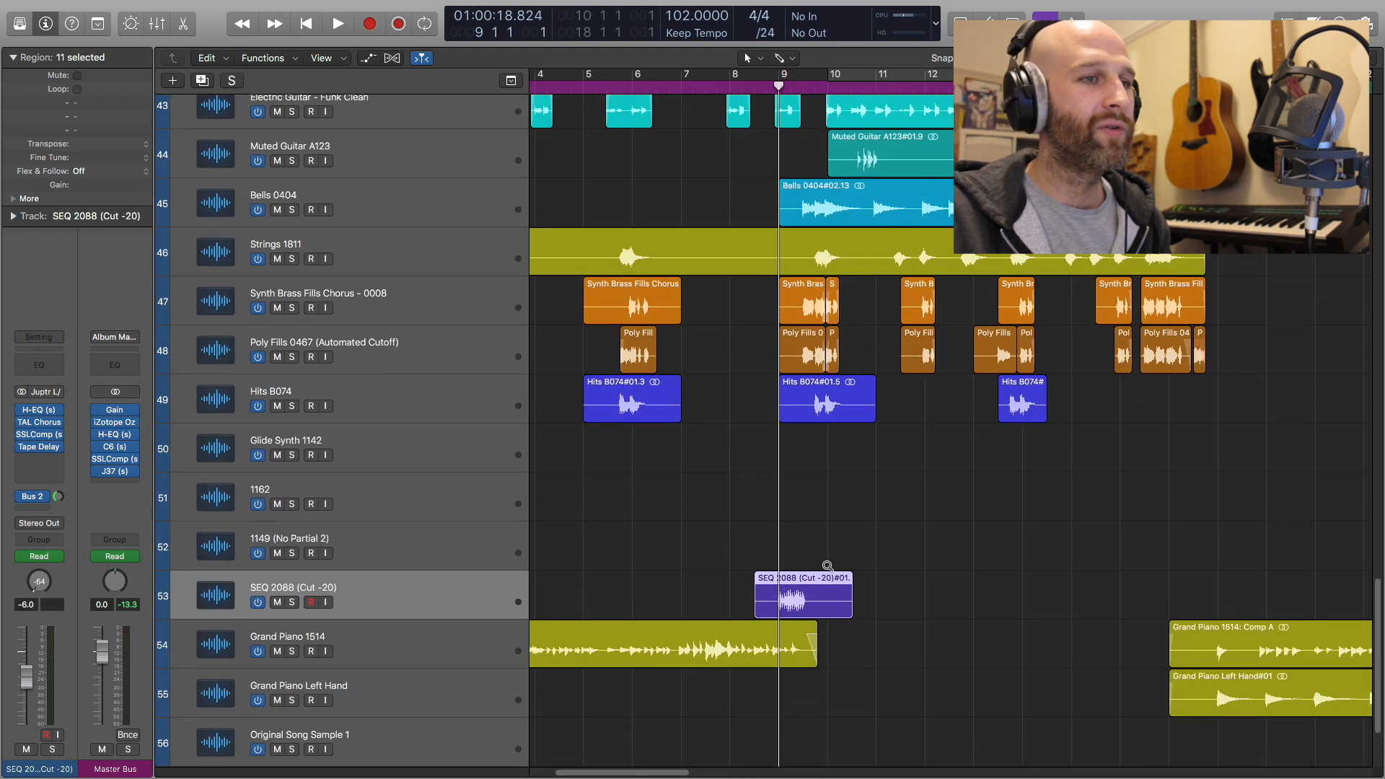
{"action": "left_click", "coordinate": [293, 597]}
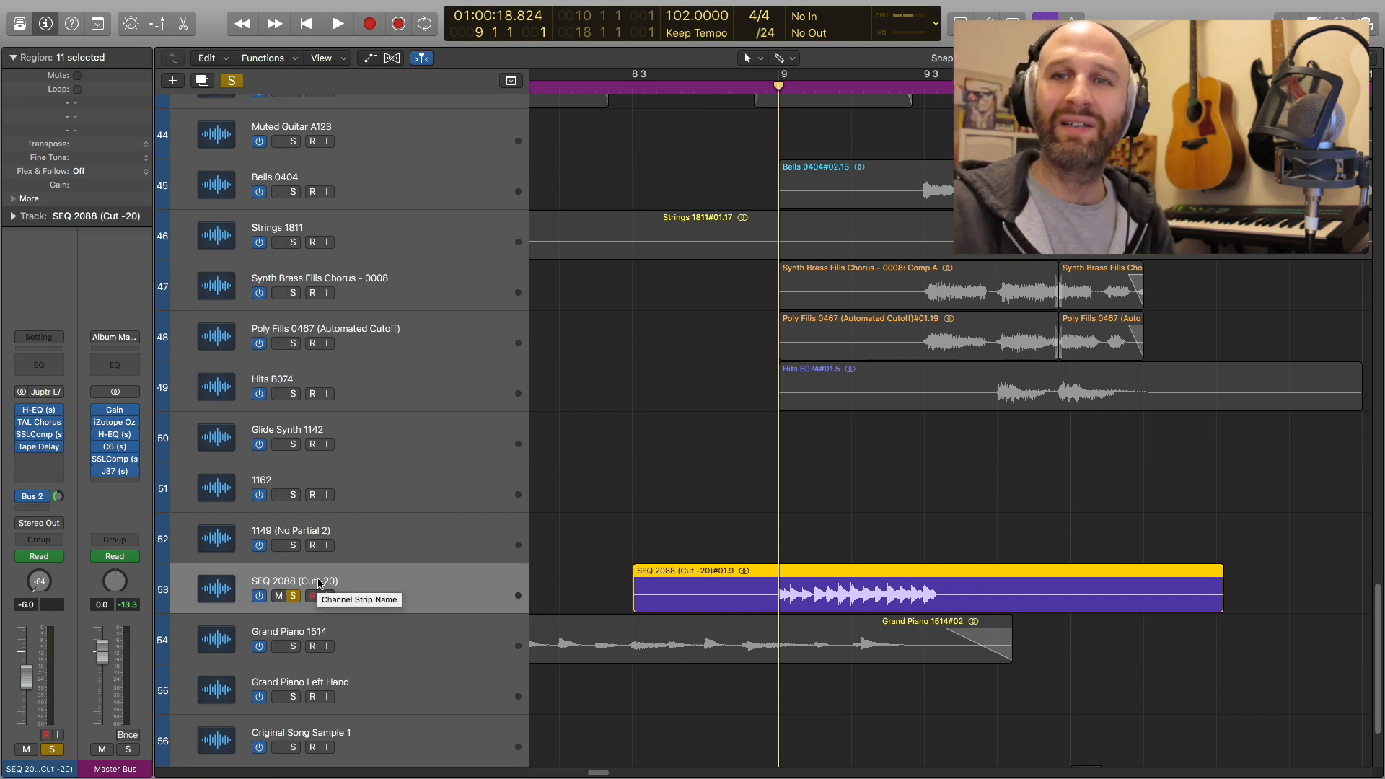
{"action": "key", "text": "space"}
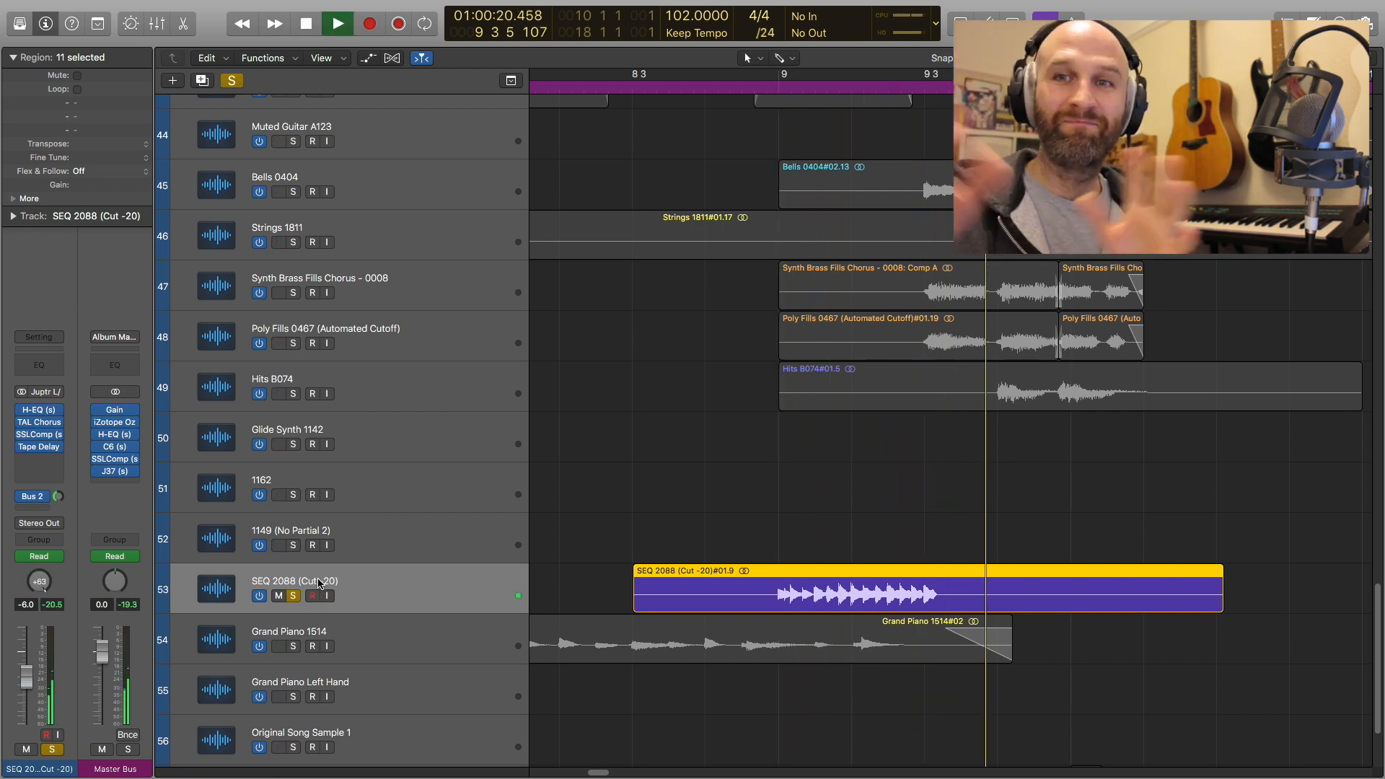
{"action": "key", "text": "space"}
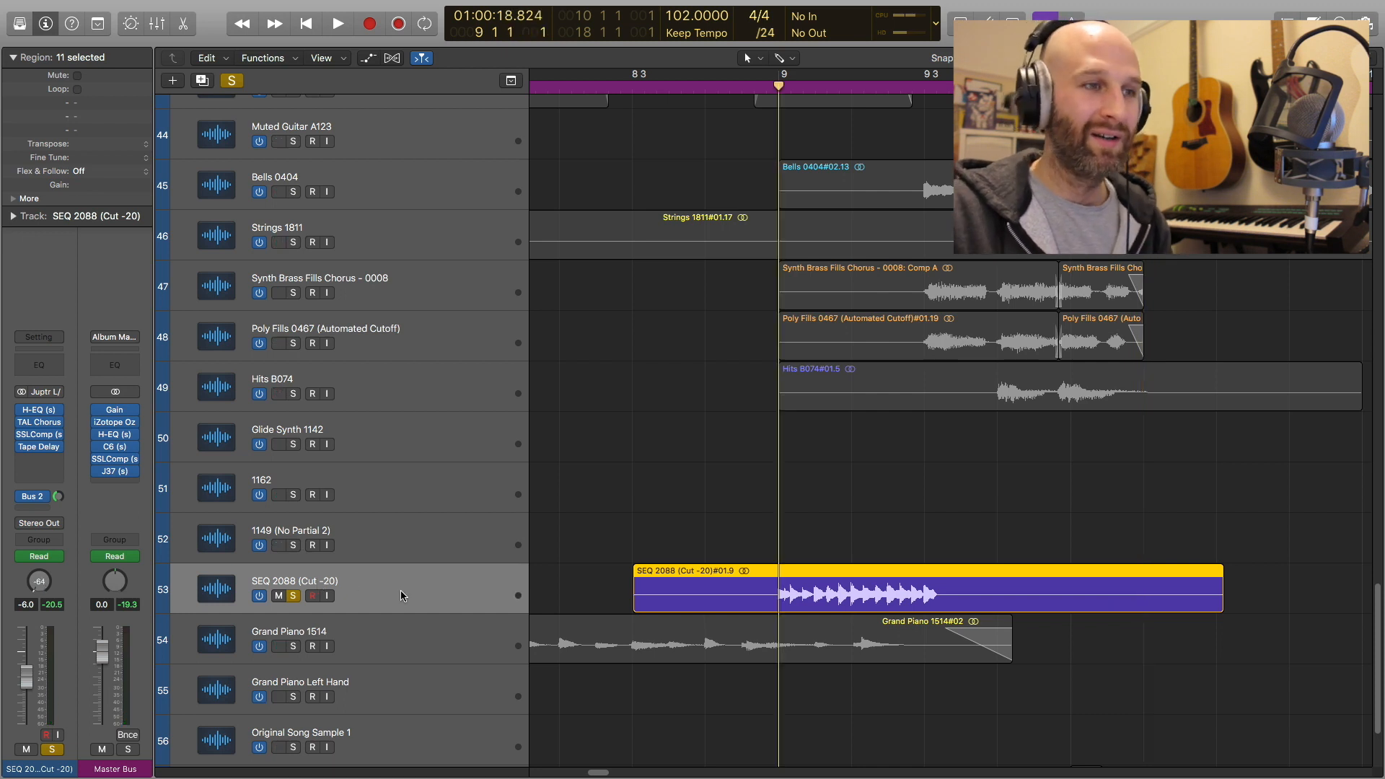
- Examine the pan automation of SEQ 2088 (Cut -20) up close and across the whole song, and play the soloed part again
{"action": "key", "text": "a"}
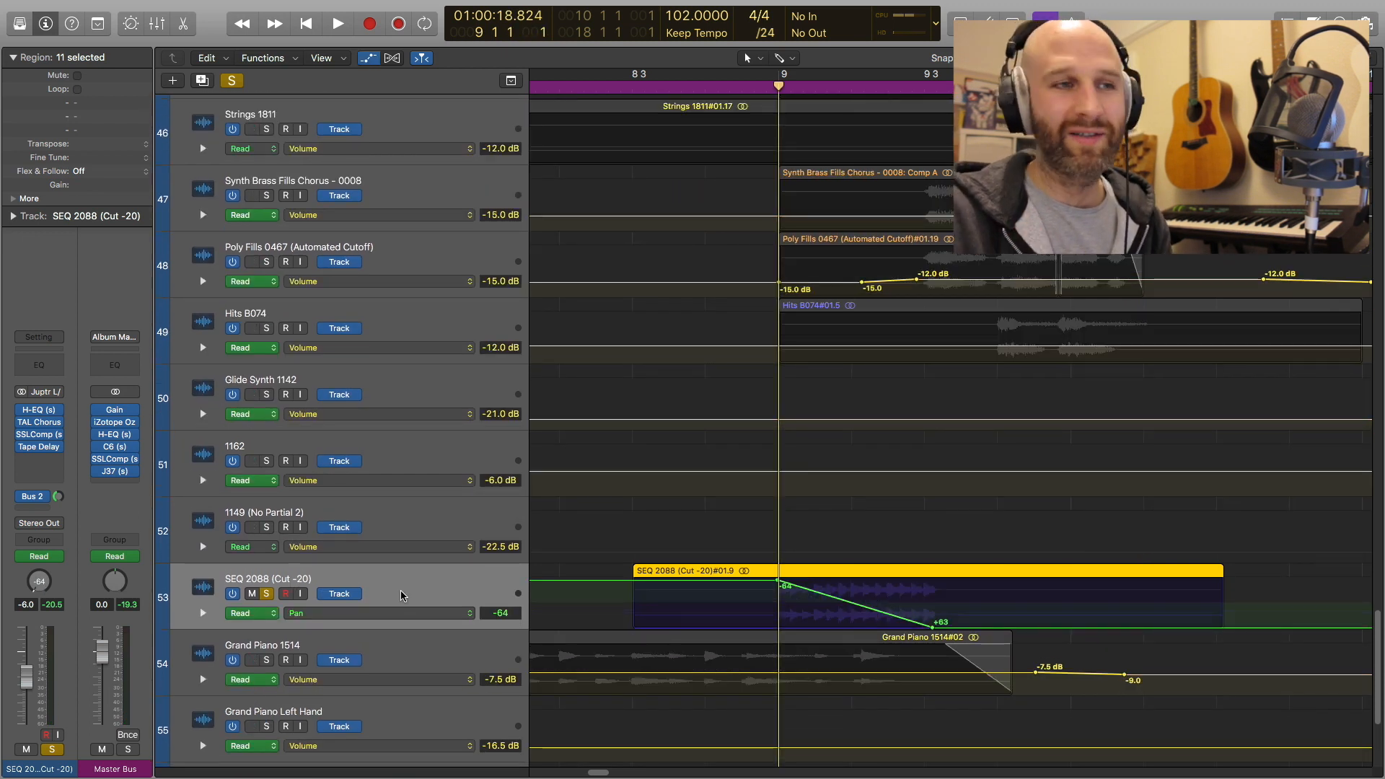
{"action": "key", "text": "z"}
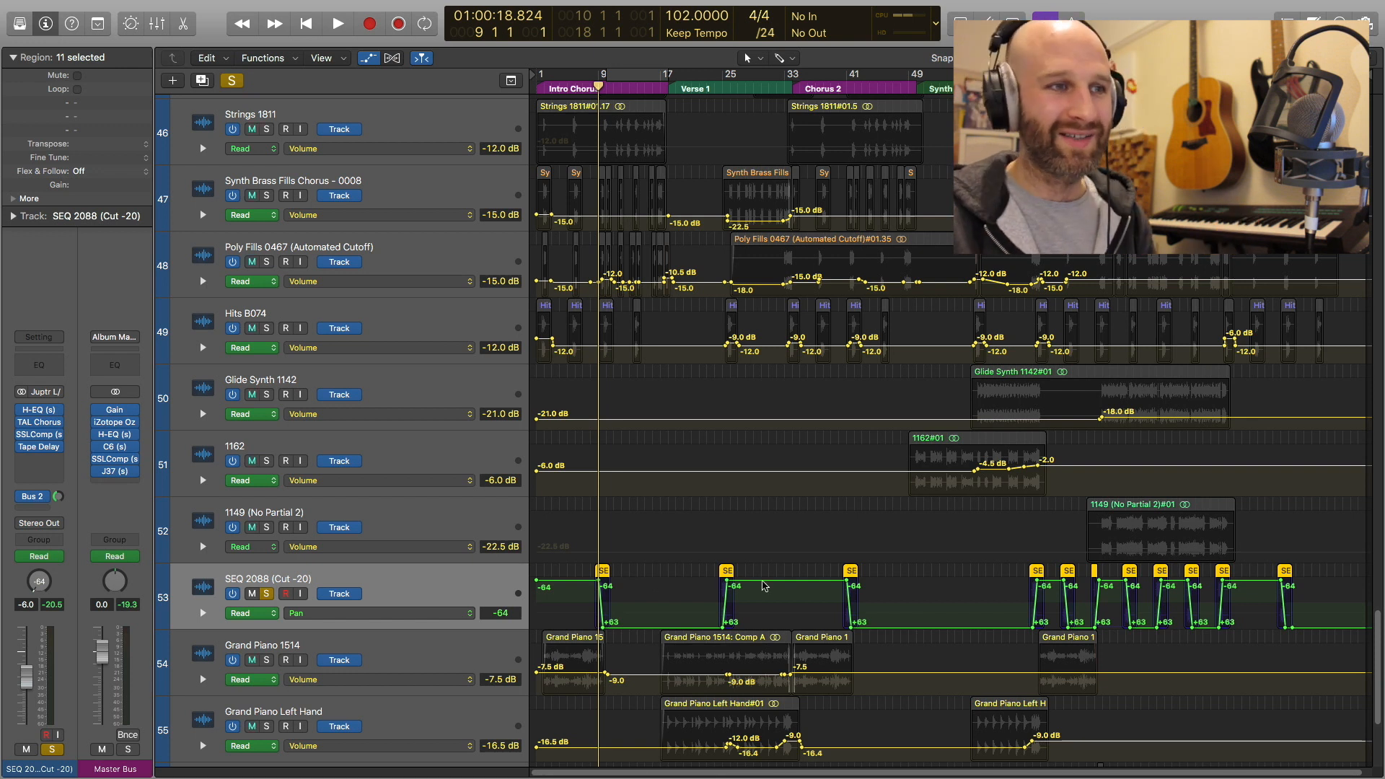
{"action": "key", "text": "space"}
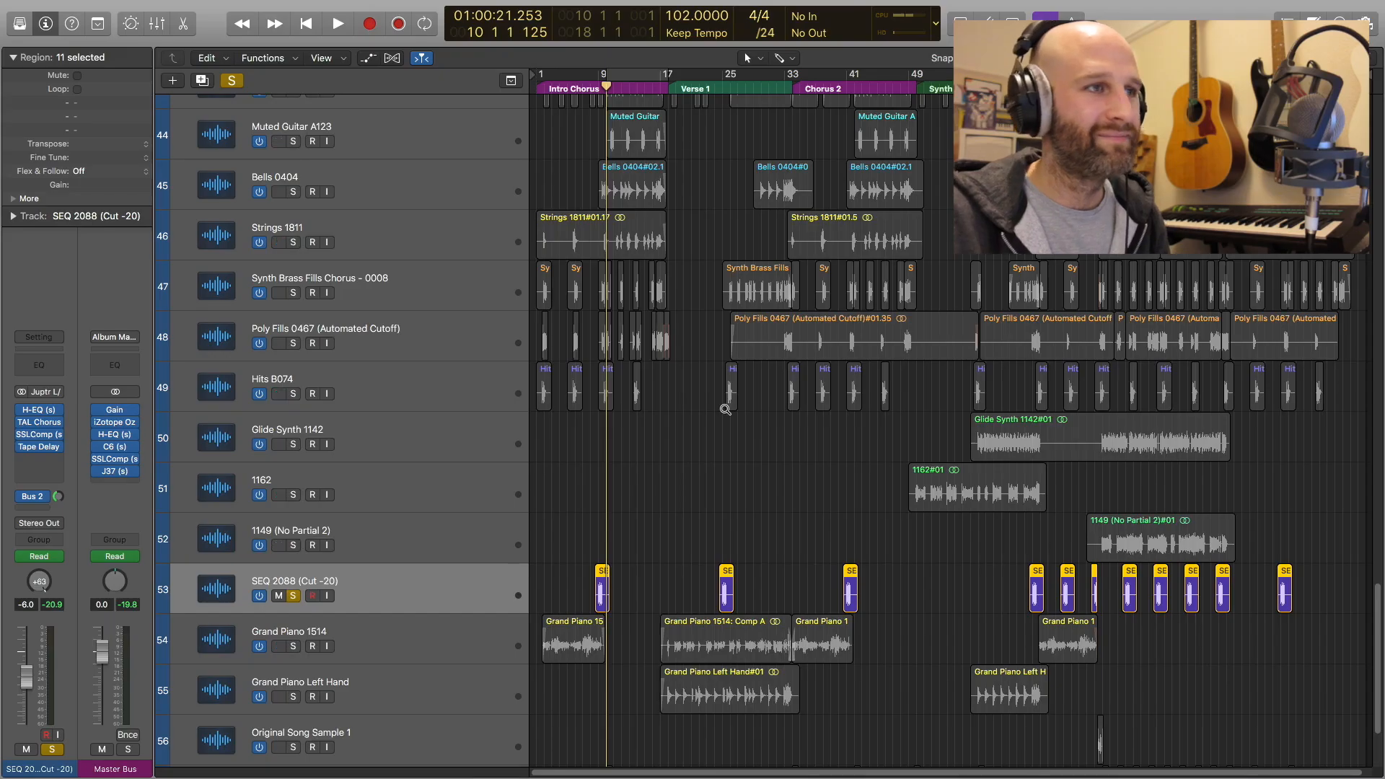
- Shrink the track heights to an overview of the arrangement and remove the solo from SEQ 2088 (Cut -20)
{"action": "key", "text": "super+Up"}
{"action": "key", "text": "super+Up"}
{"action": "key", "text": "super+Up"}
{"action": "key", "text": "super+Up"}
{"action": "key", "text": "super+Up"}
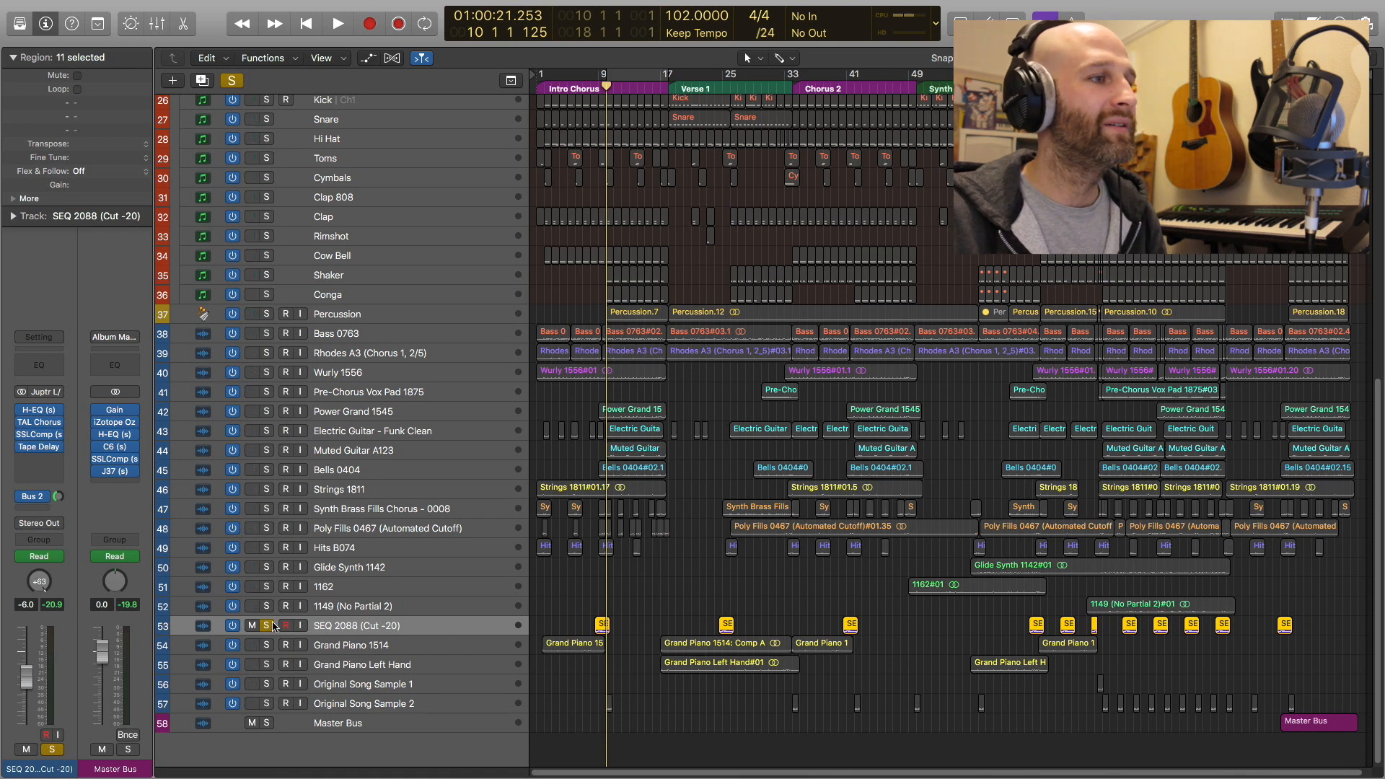
{"action": "left_click", "coordinate": [266, 625]}
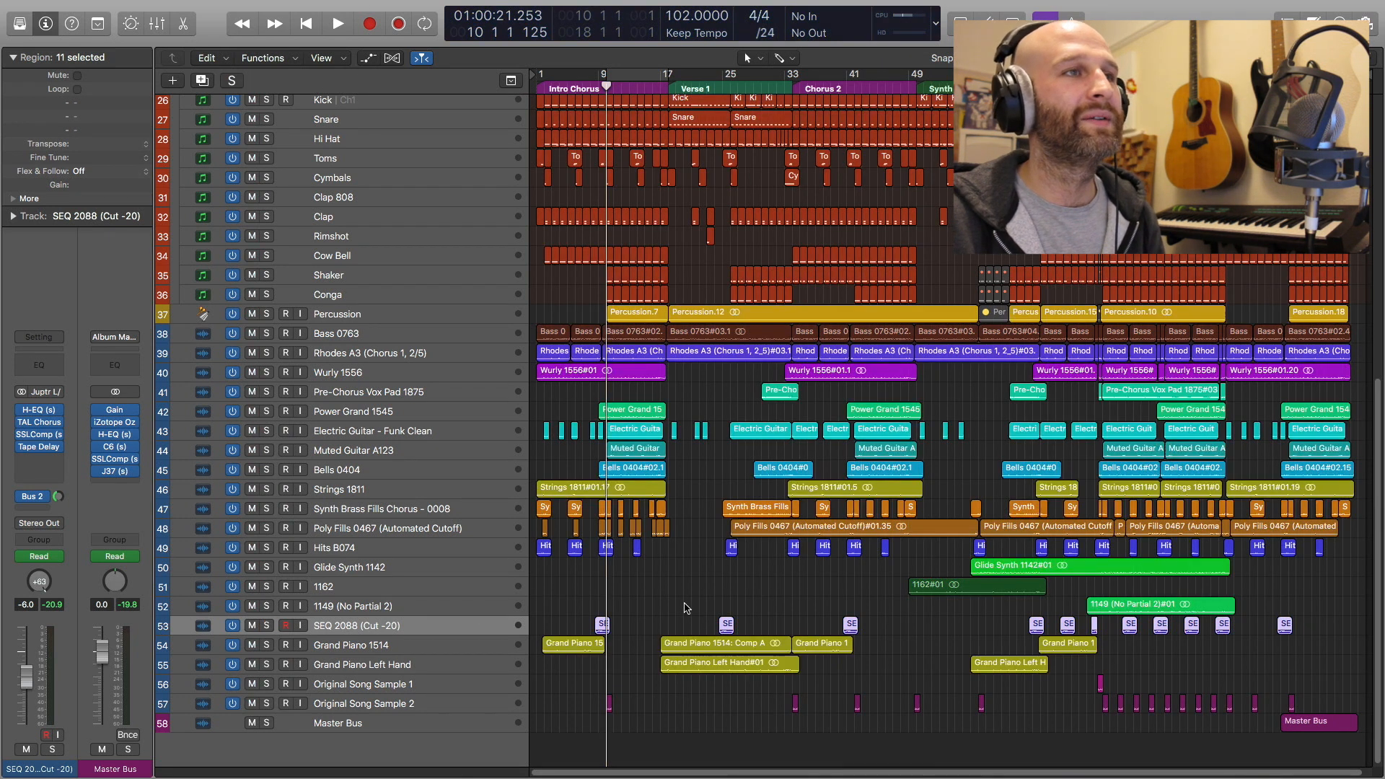
- Enlarge the Intro Chorus in the timeline and play the full mix from the start of the song to bar 10
{"action": "key", "text": "super+Right"}
{"action": "key", "text": "super+Right"}
{"action": "key", "text": "super+Right"}
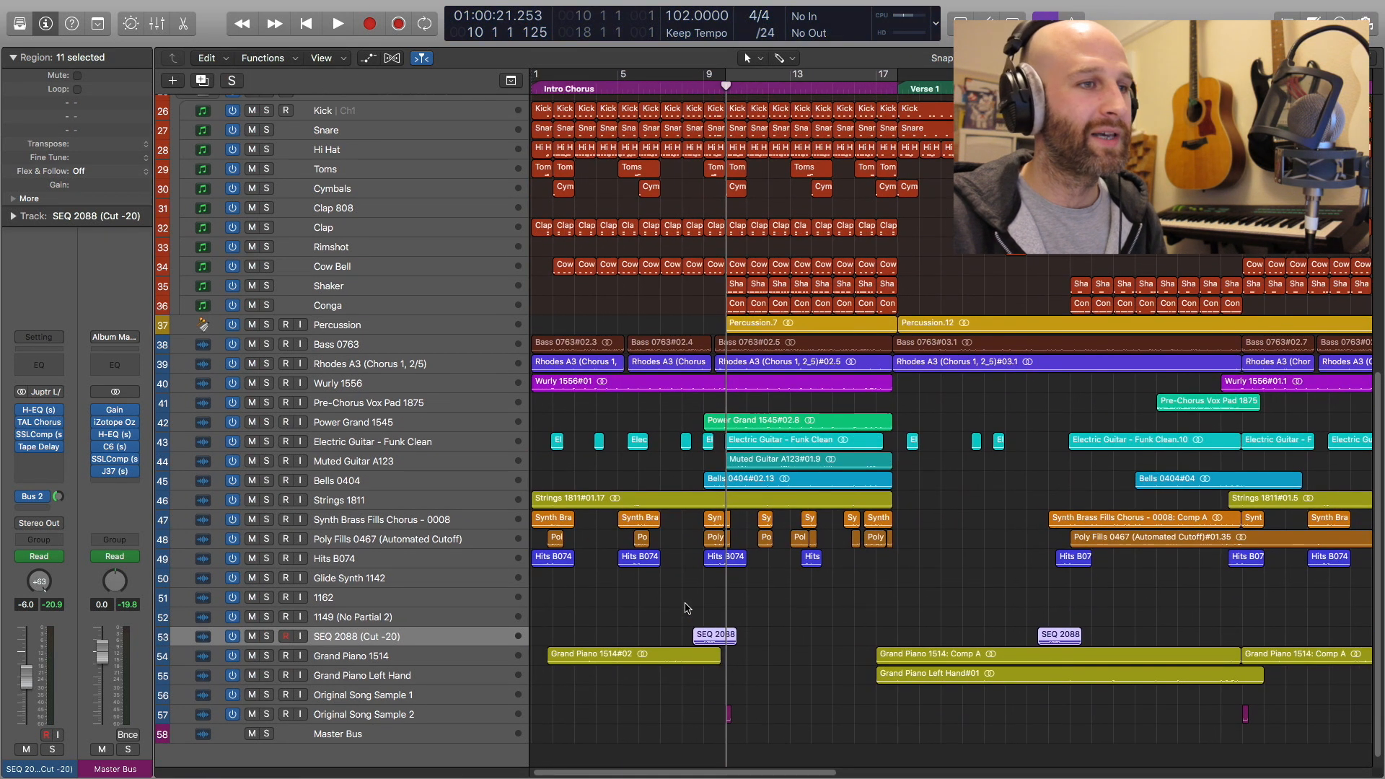
{"action": "key", "text": "super+Down"}
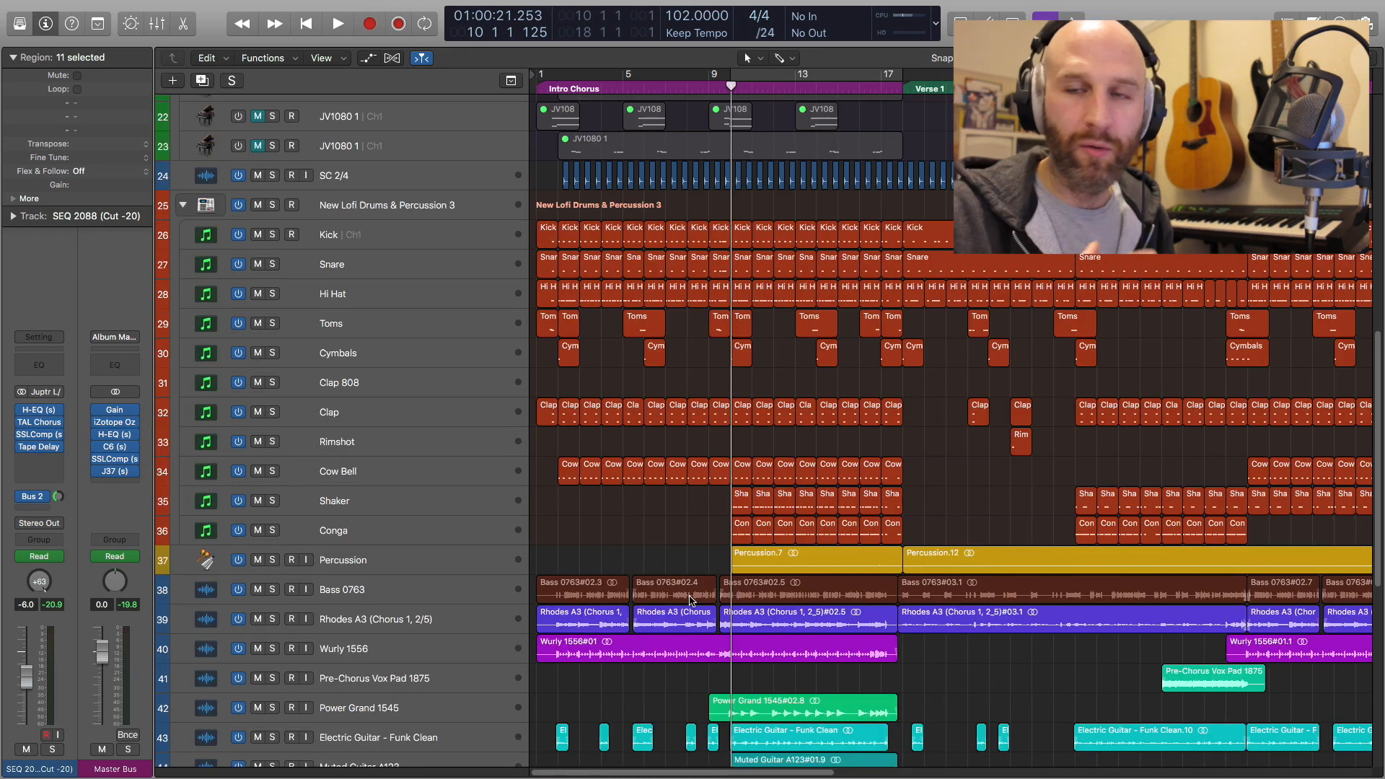
{"action": "key", "text": "Return"}
{"action": "key", "text": "space"}
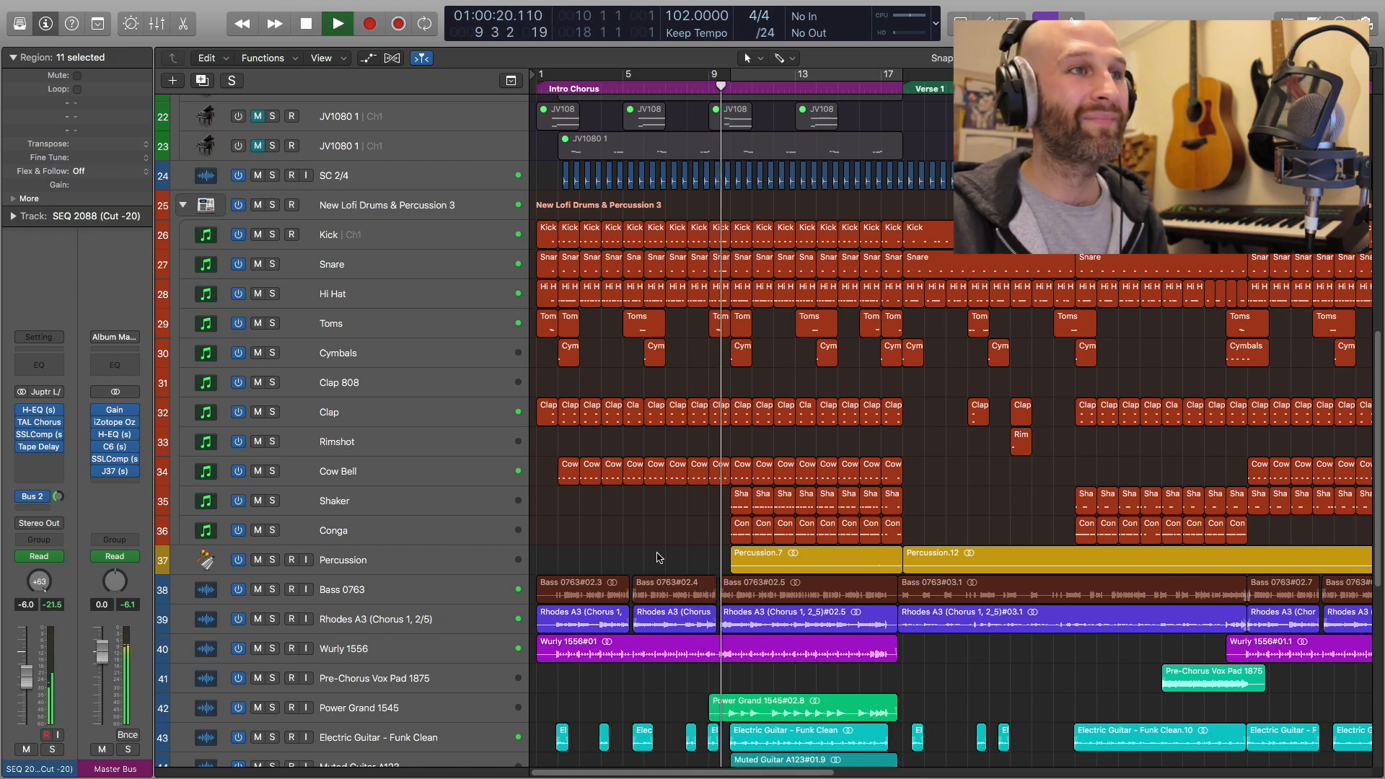
{"action": "key", "text": "space"}
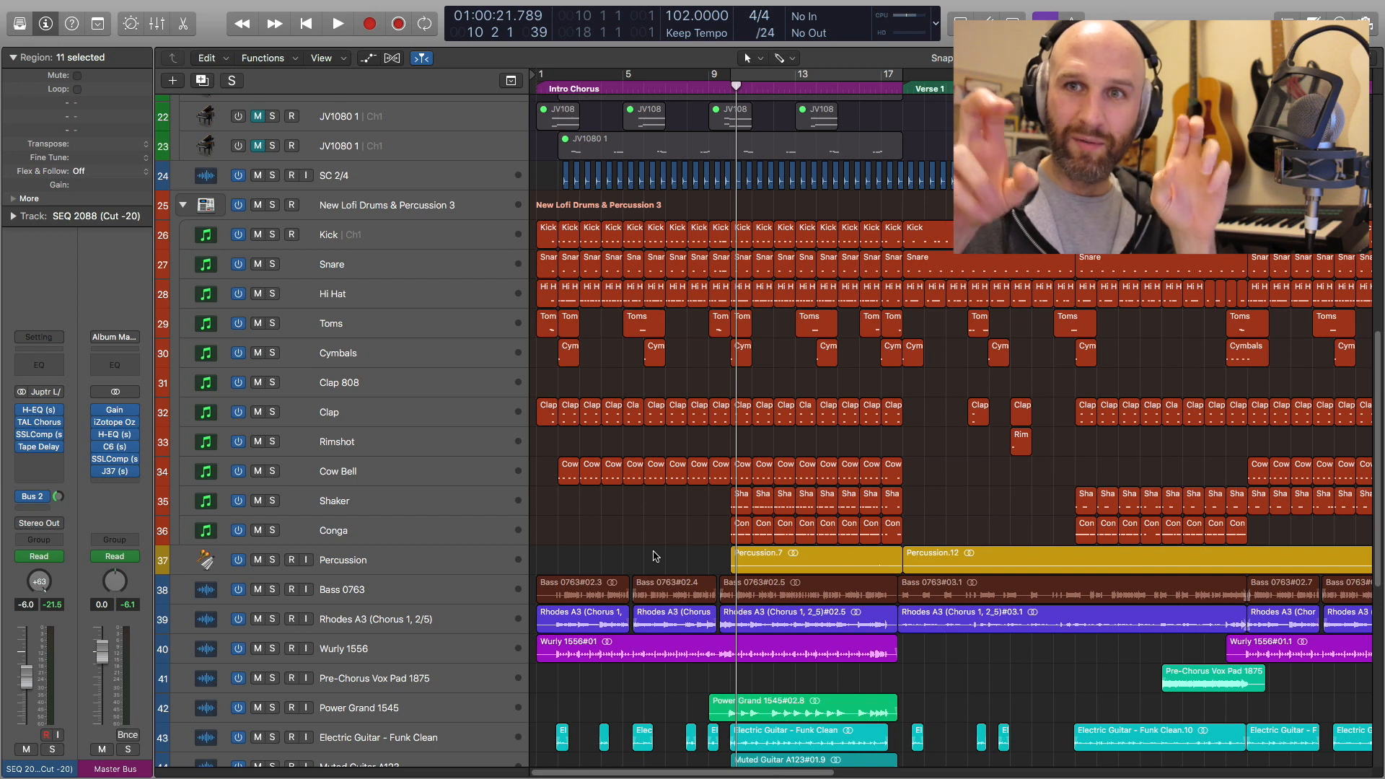
- Play the full mix from bar 17 into Verse 1, stopping in bar 21
{"action": "scroll", "coordinate": [730, 477], "scroll_direction": "right", "scroll_amount": 8}
{"action": "left_click", "coordinate": [584, 87]}
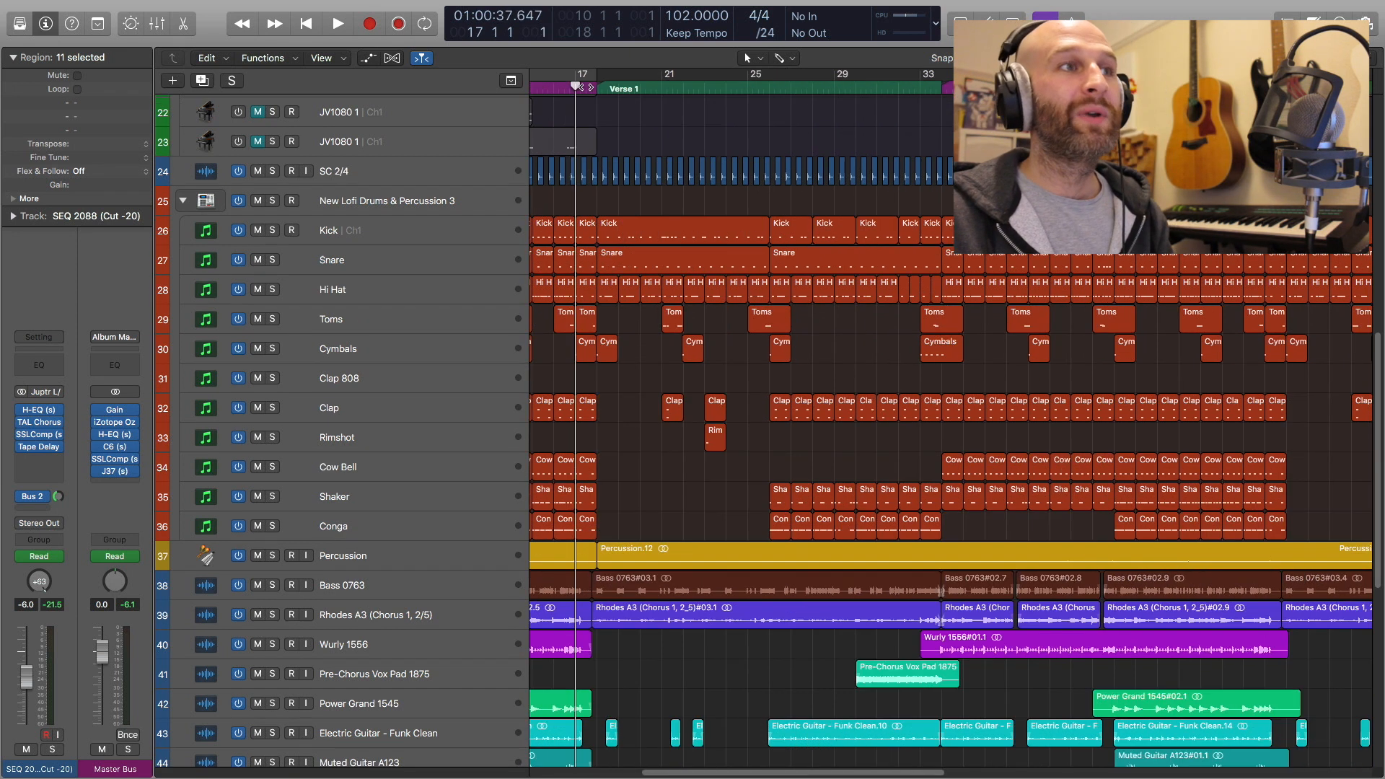
{"action": "key", "text": "space"}
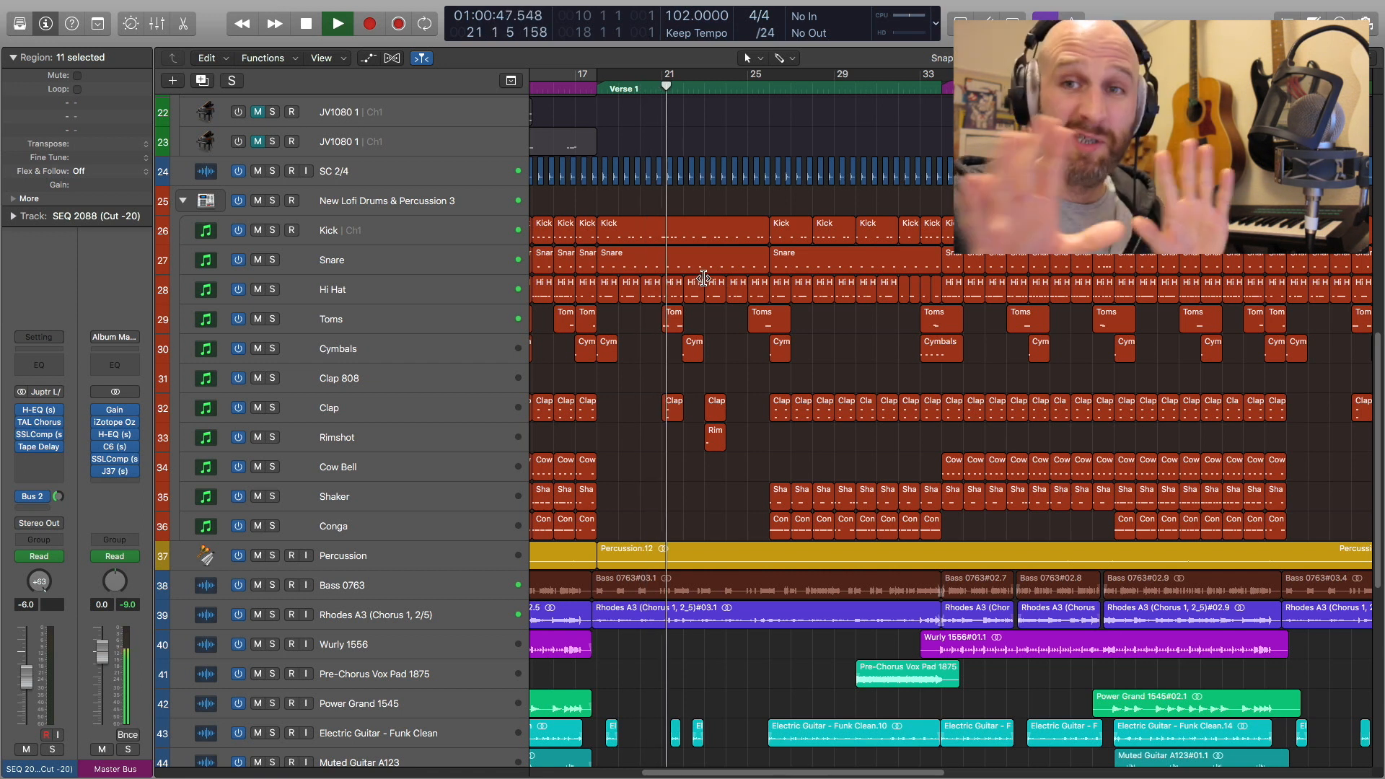
{"action": "key", "text": "space"}
- Solo the Grand Piano Left Hand track and play it from the start of Verse 1
{"action": "scroll", "coordinate": [706, 283], "scroll_direction": "down", "scroll_amount": 5}
{"action": "scroll", "coordinate": [713, 310], "scroll_direction": "down", "scroll_amount": 8}
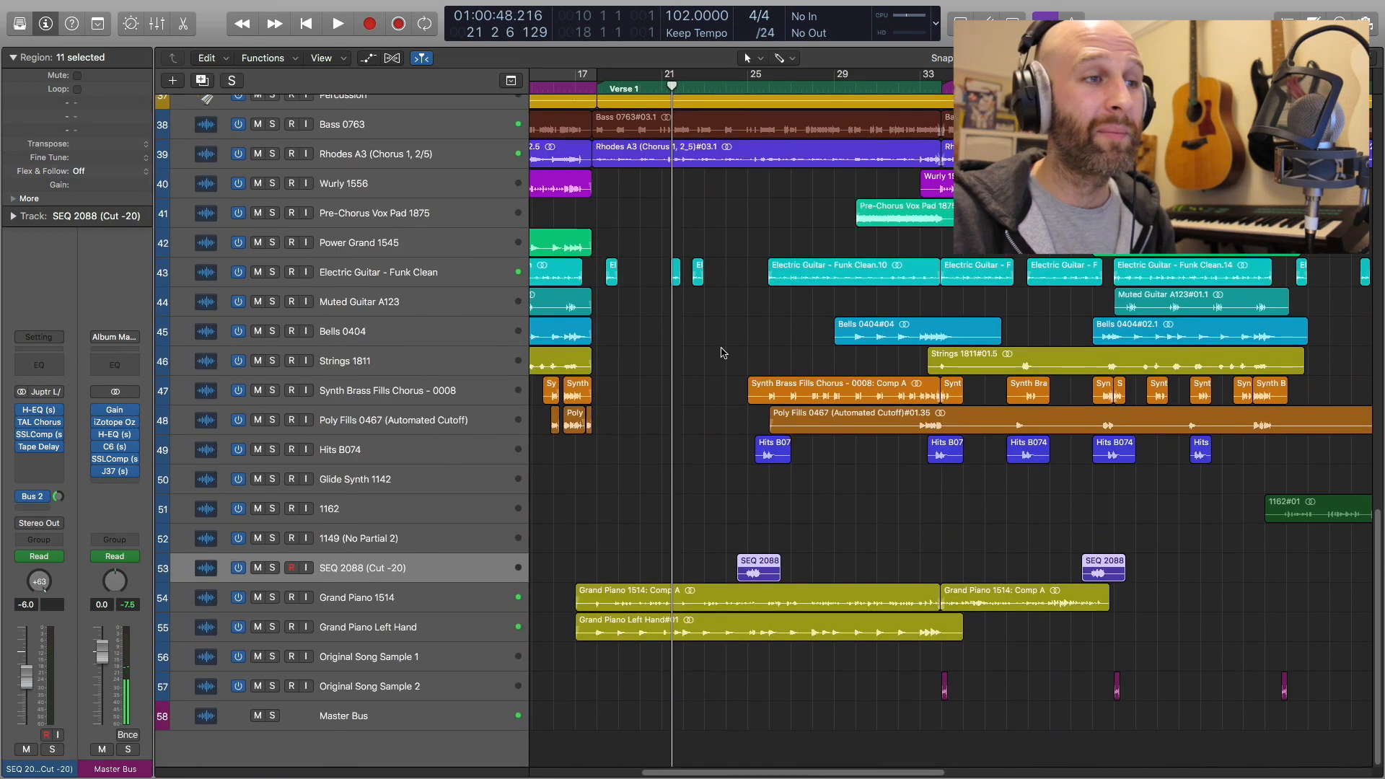
{"action": "scroll", "coordinate": [723, 461], "scroll_direction": "up", "scroll_amount": 5}
{"action": "scroll", "coordinate": [987, 458], "scroll_direction": "right", "scroll_amount": 3}
{"action": "scroll", "coordinate": [987, 458], "scroll_direction": "down", "scroll_amount": 2}
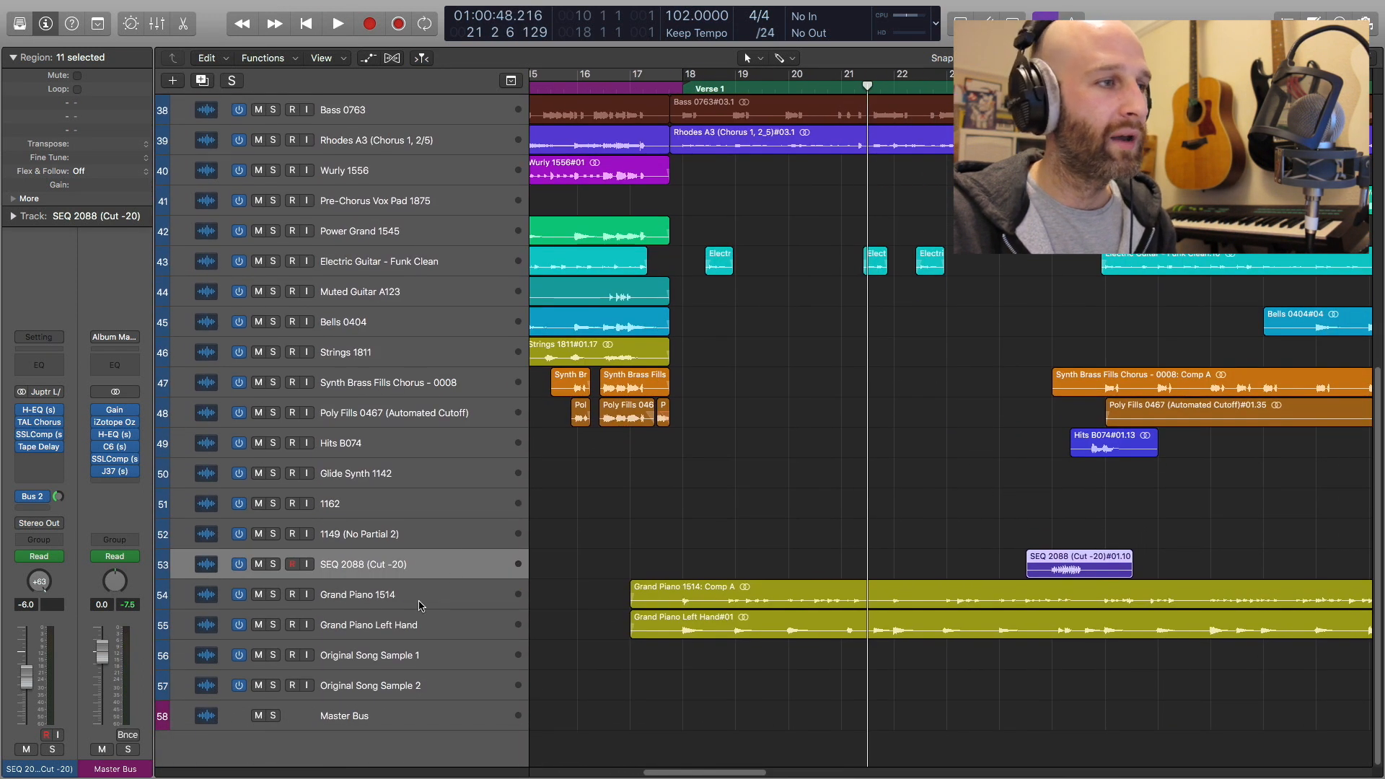
{"action": "left_click", "coordinate": [421, 603]}
{"action": "left_click", "coordinate": [680, 87]}
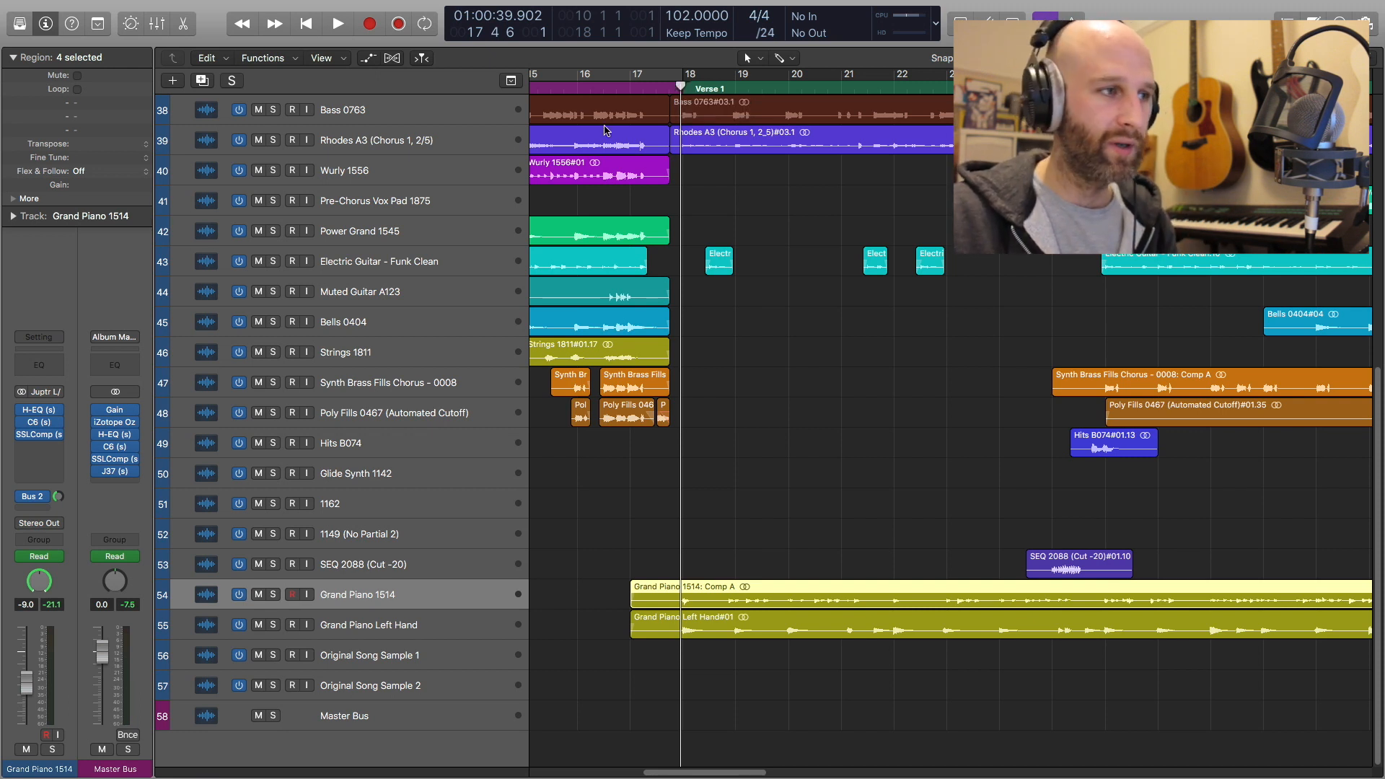
{"action": "left_click", "coordinate": [273, 626]}
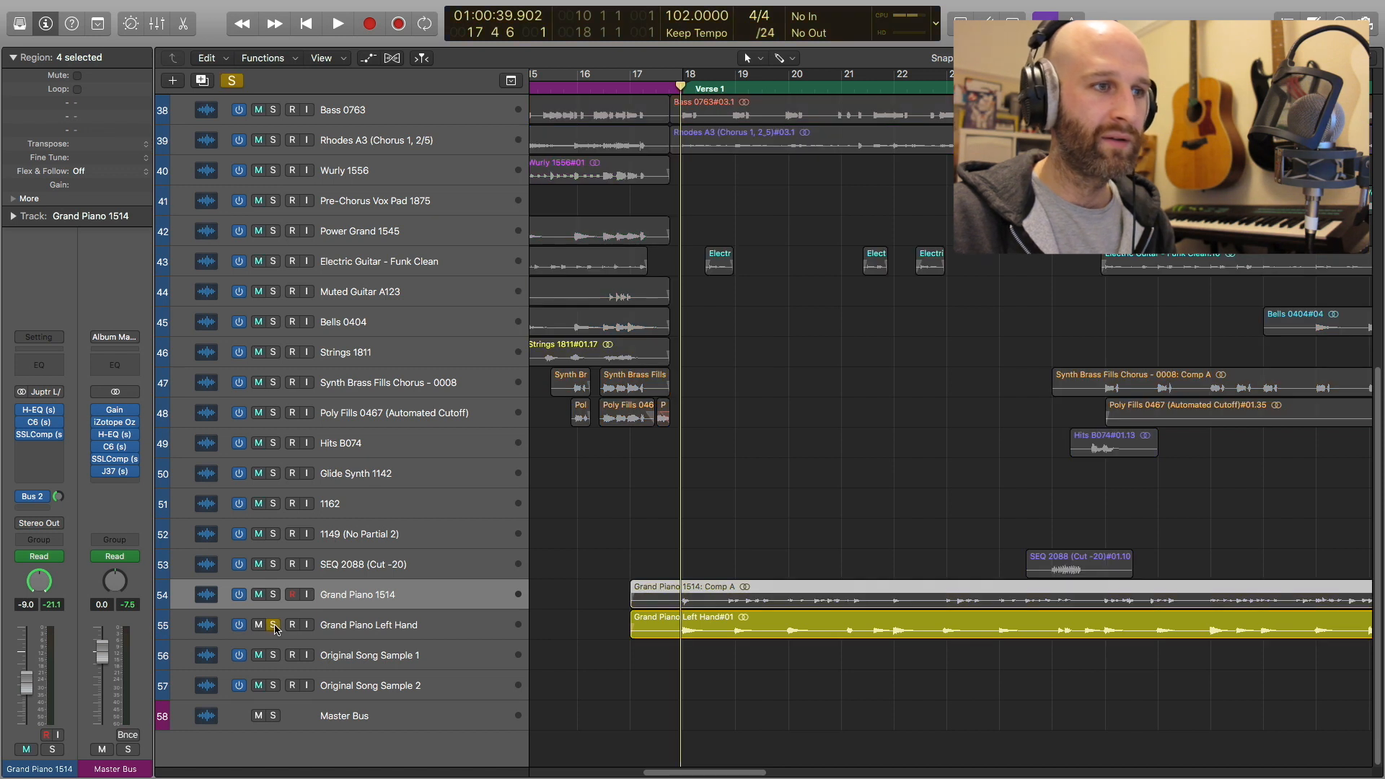
{"action": "key", "text": "space"}
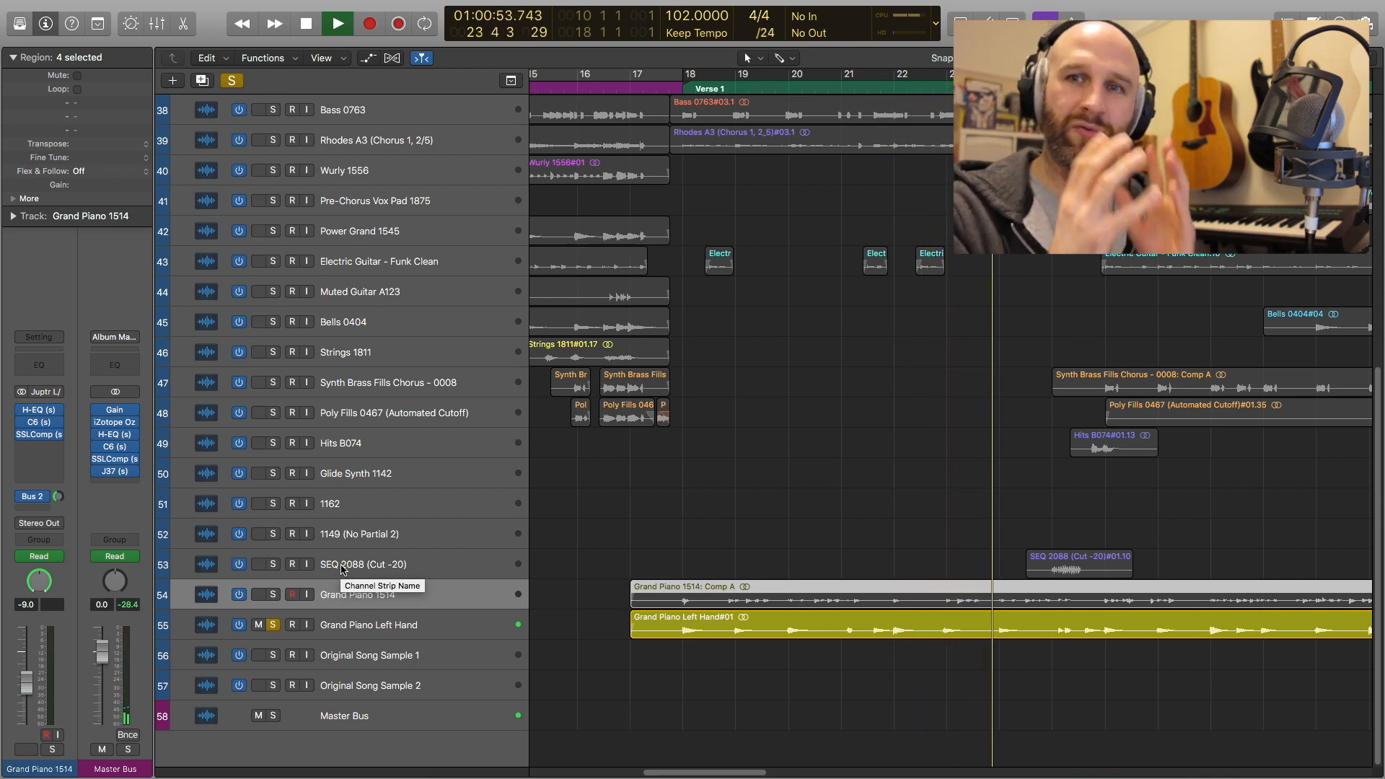
- Add Grand Piano 1514 to the solo and follow both pianos' volume automation during playback, stopping in bar 37
{"action": "left_click", "coordinate": [274, 595]}
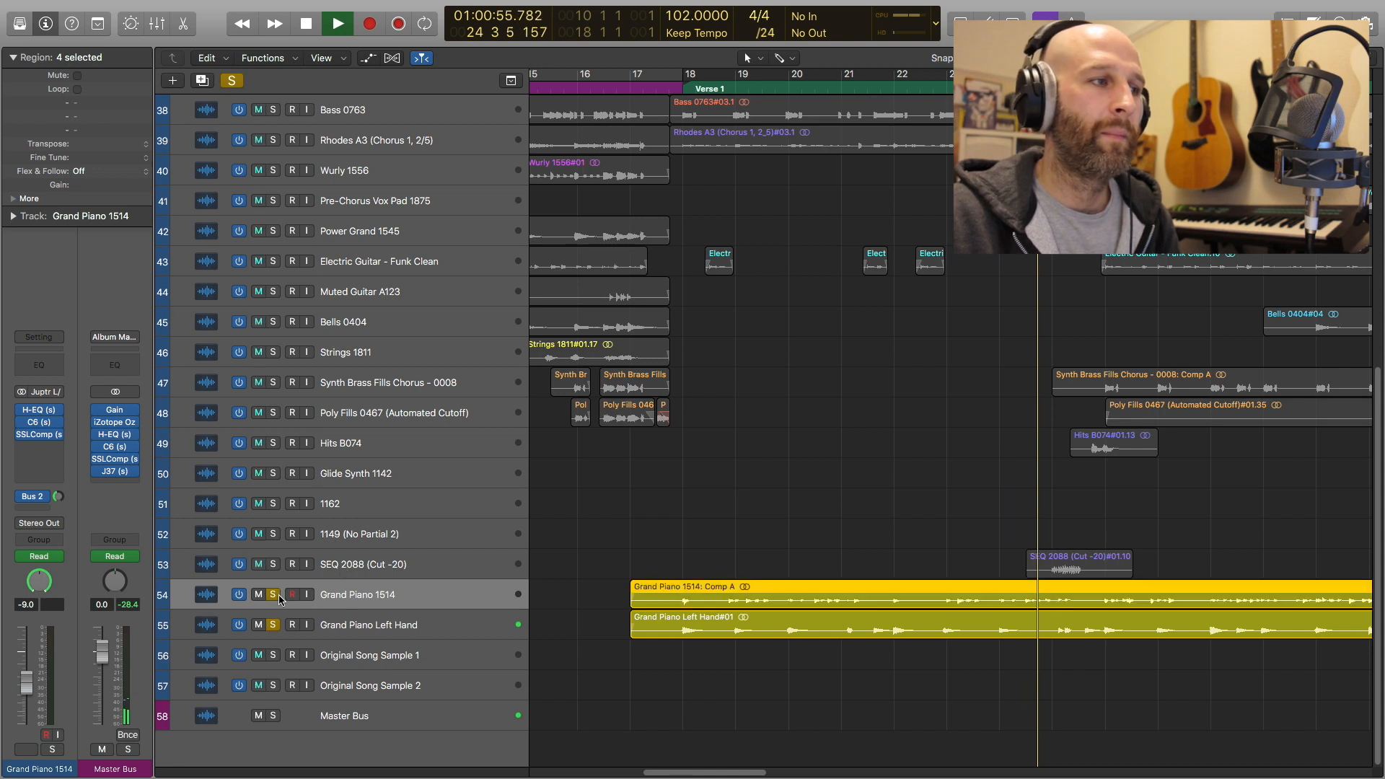
{"action": "left_click", "coordinate": [360, 622]}
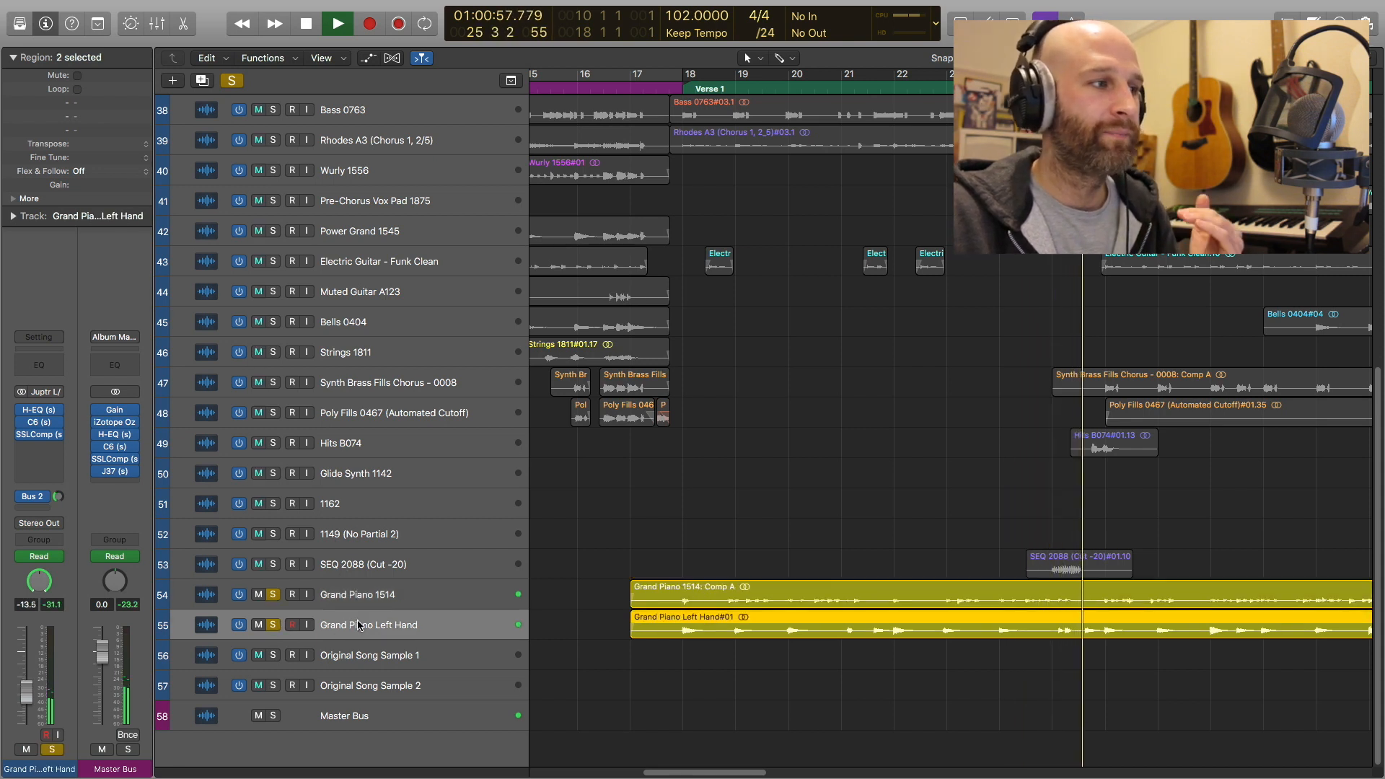
{"action": "key", "text": "a"}
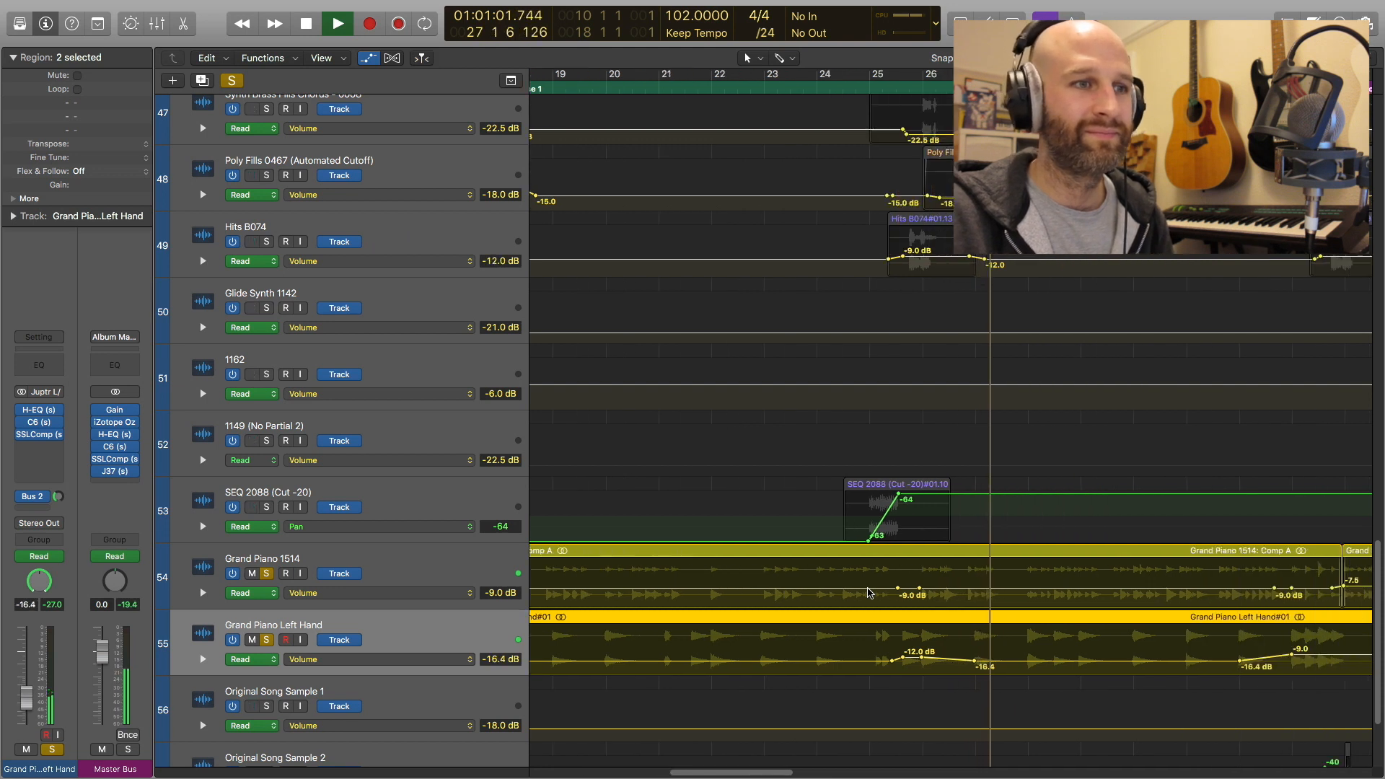
{"action": "key", "text": "super+Left"}
{"action": "key", "text": "super+Left"}
{"action": "scroll", "coordinate": [868, 593], "scroll_direction": "right", "scroll_amount": 4}
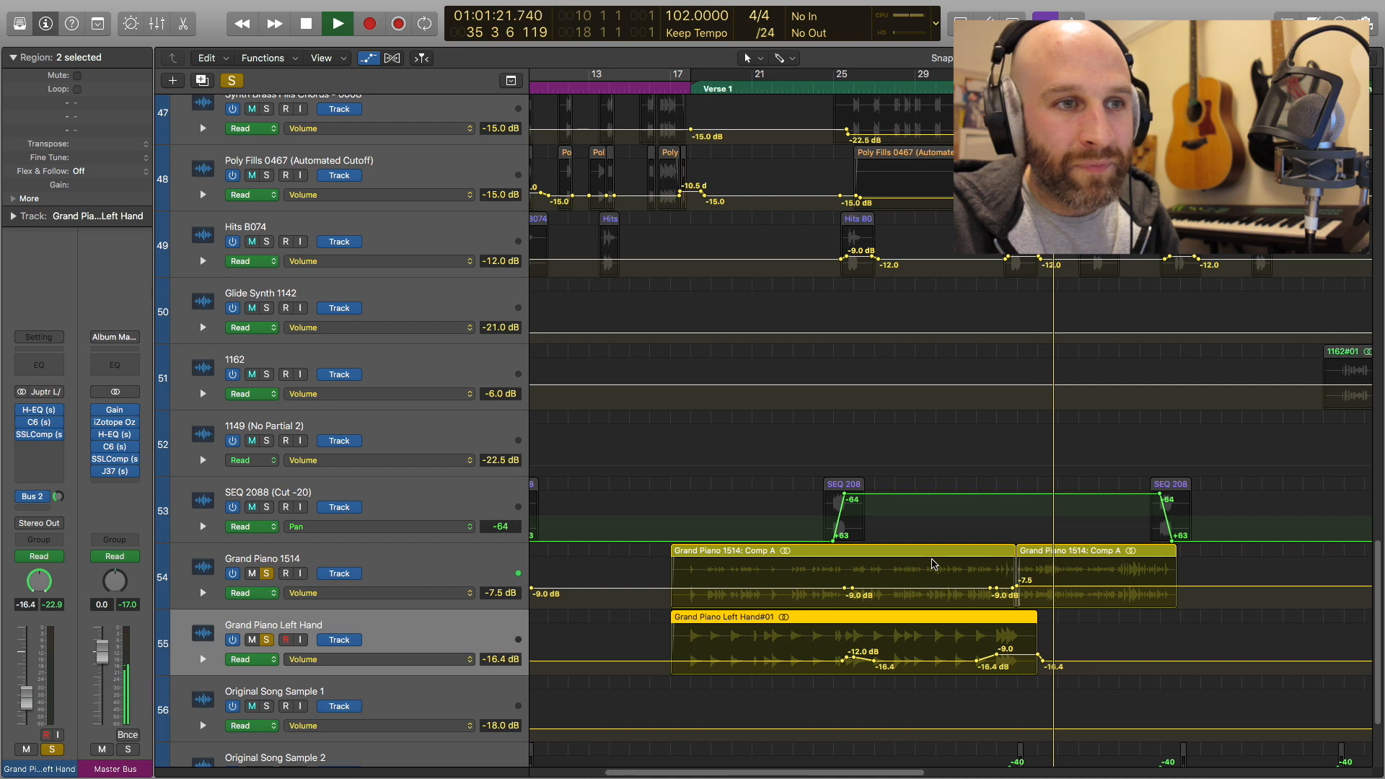
{"action": "key", "text": "space"}
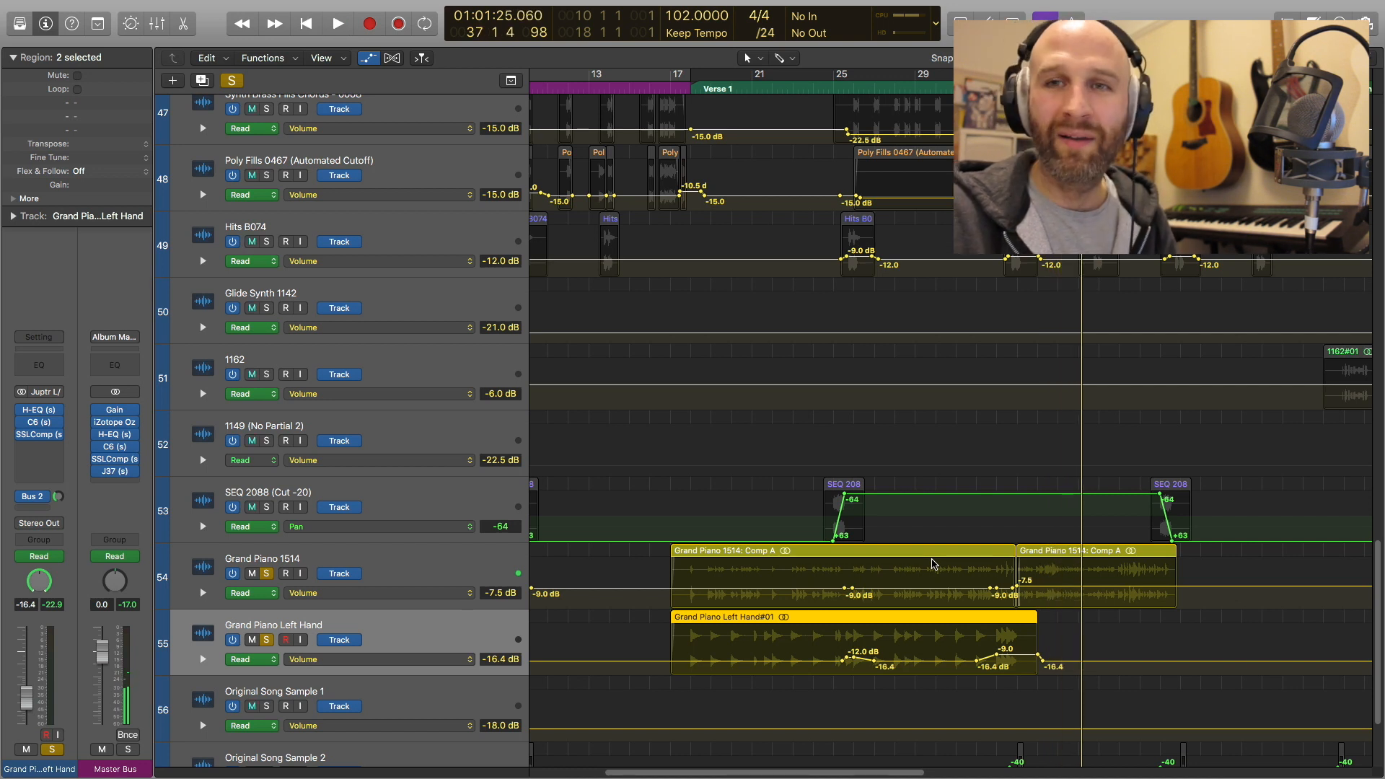
- Replay the two soloed piano tracks from bar 18 through Verse 1, stopping in bar 37
{"action": "key", "text": "comma"}
{"action": "key", "text": "comma"}
{"action": "key", "text": "comma"}
{"action": "key", "text": "space"}
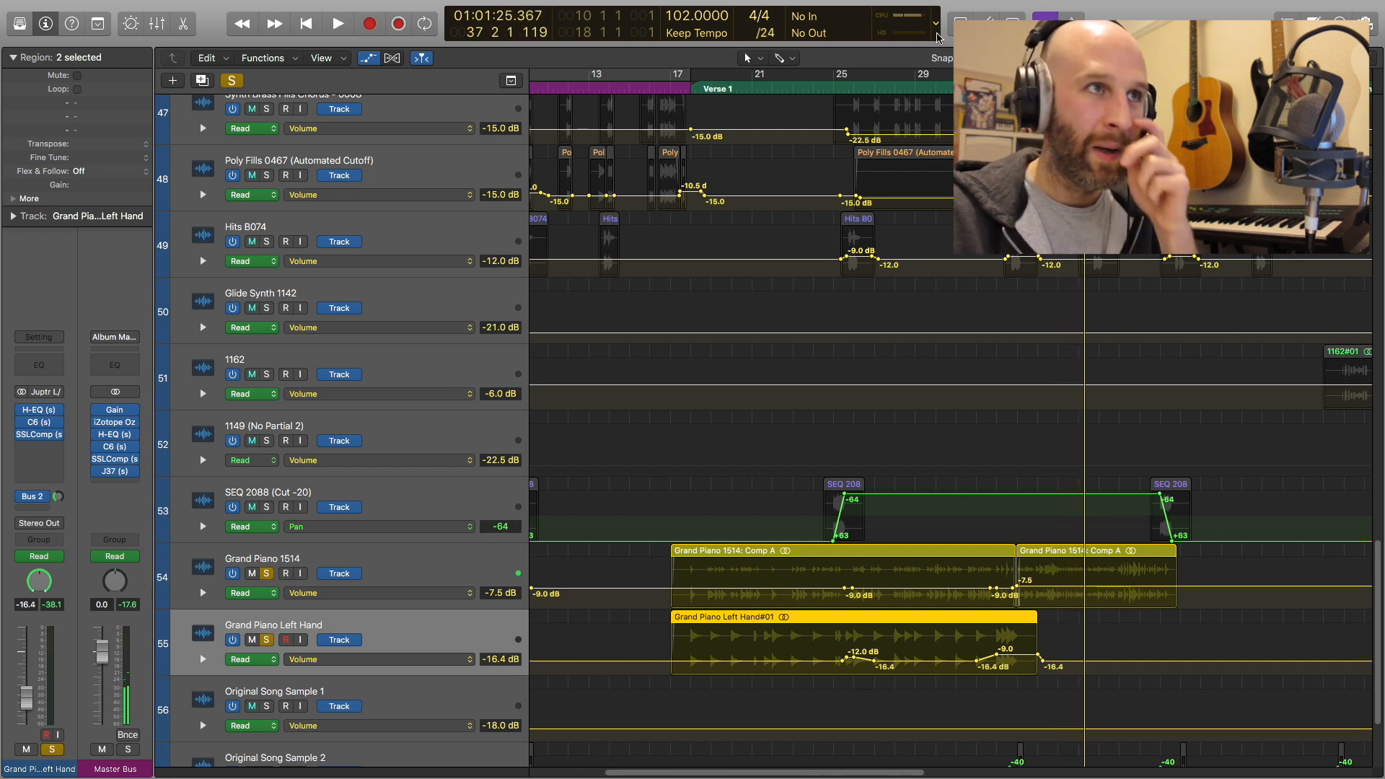
{"action": "left_click", "coordinate": [692, 87]}
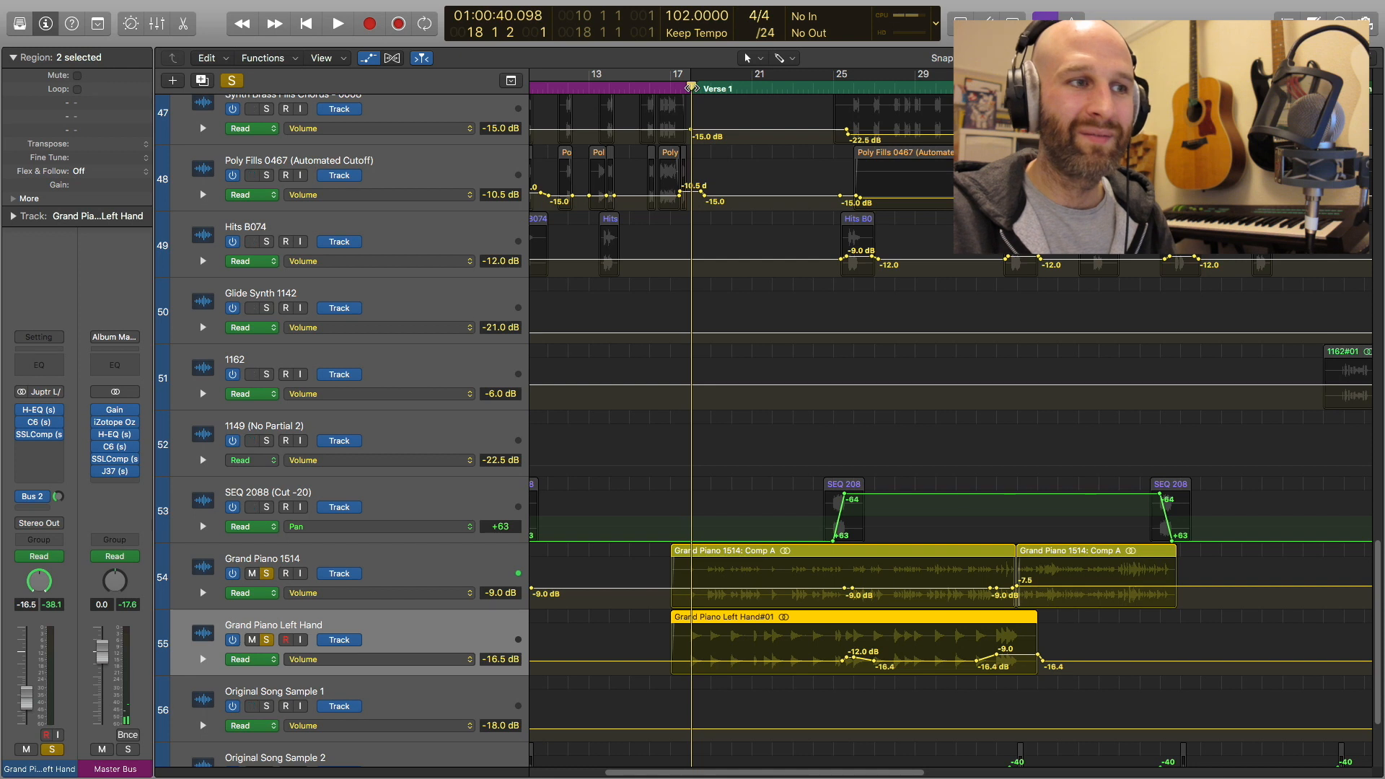
{"action": "key", "text": "space"}
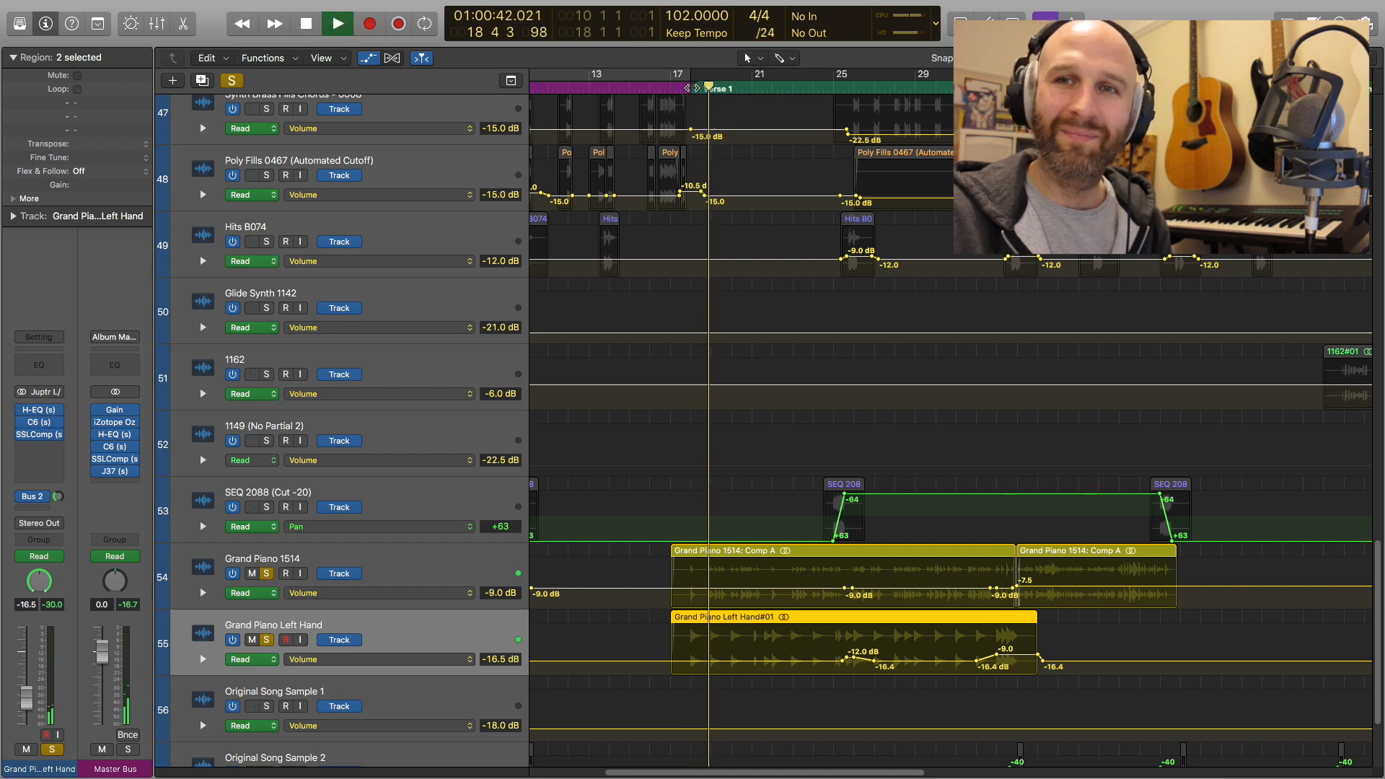
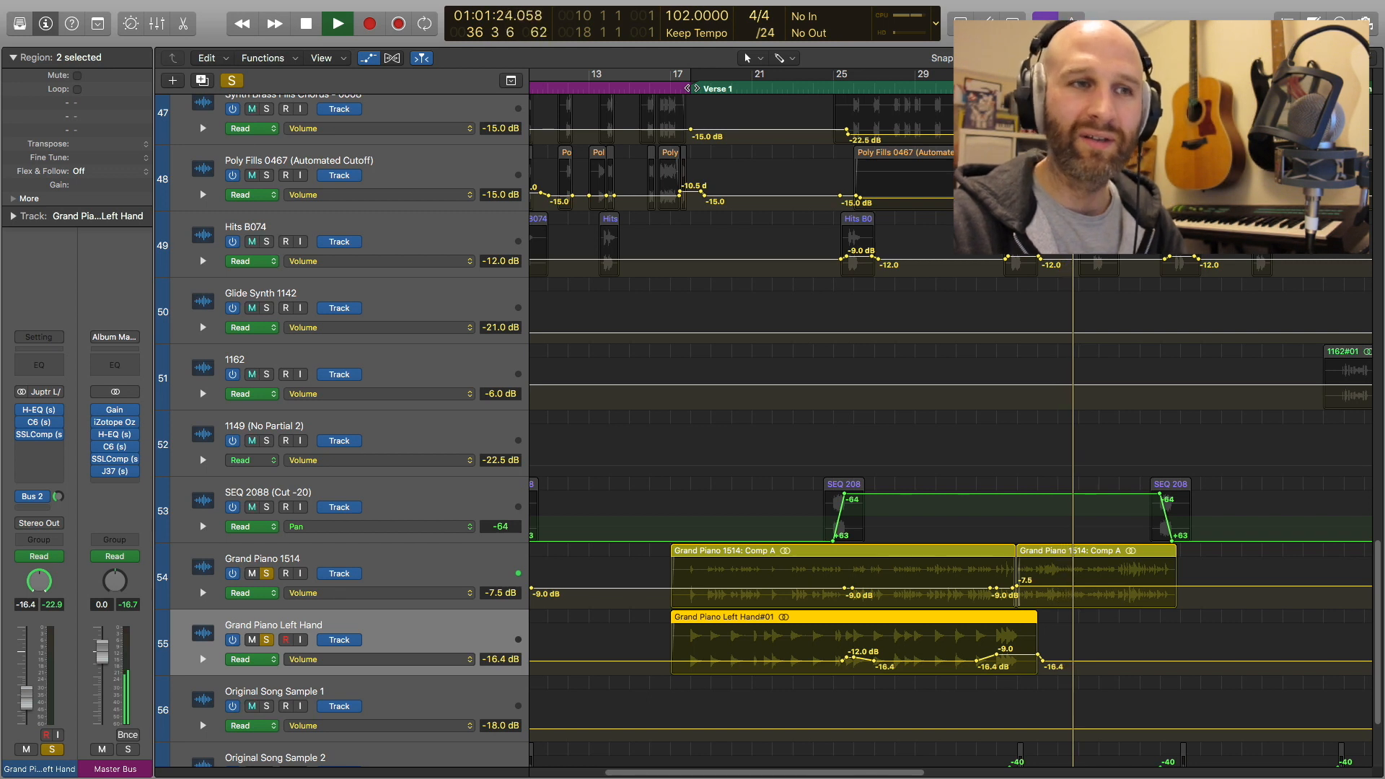
{"action": "key", "text": "space"}
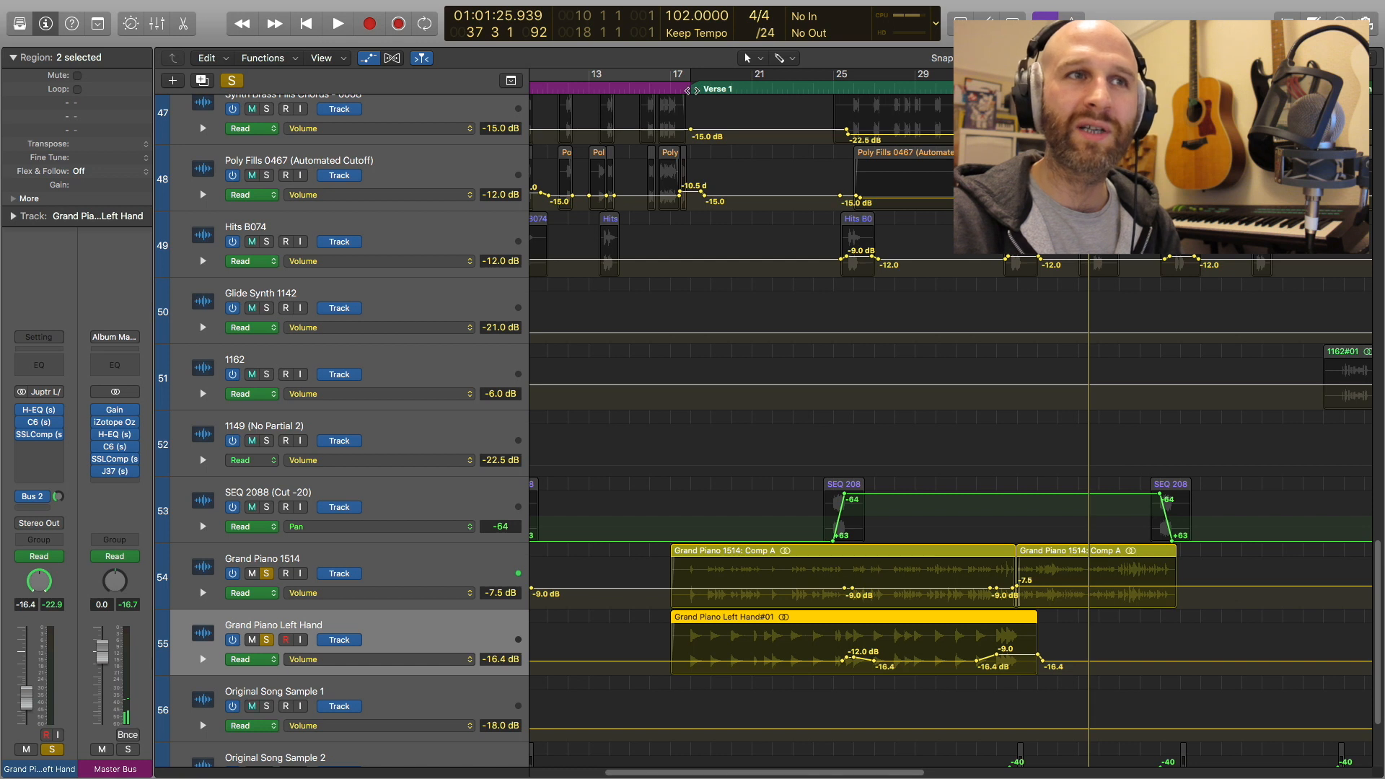
- Clear all solos and play the full mix from bar 18 to bar 24
{"action": "scroll", "coordinate": [691, 90], "scroll_direction": "right", "scroll_amount": 5}
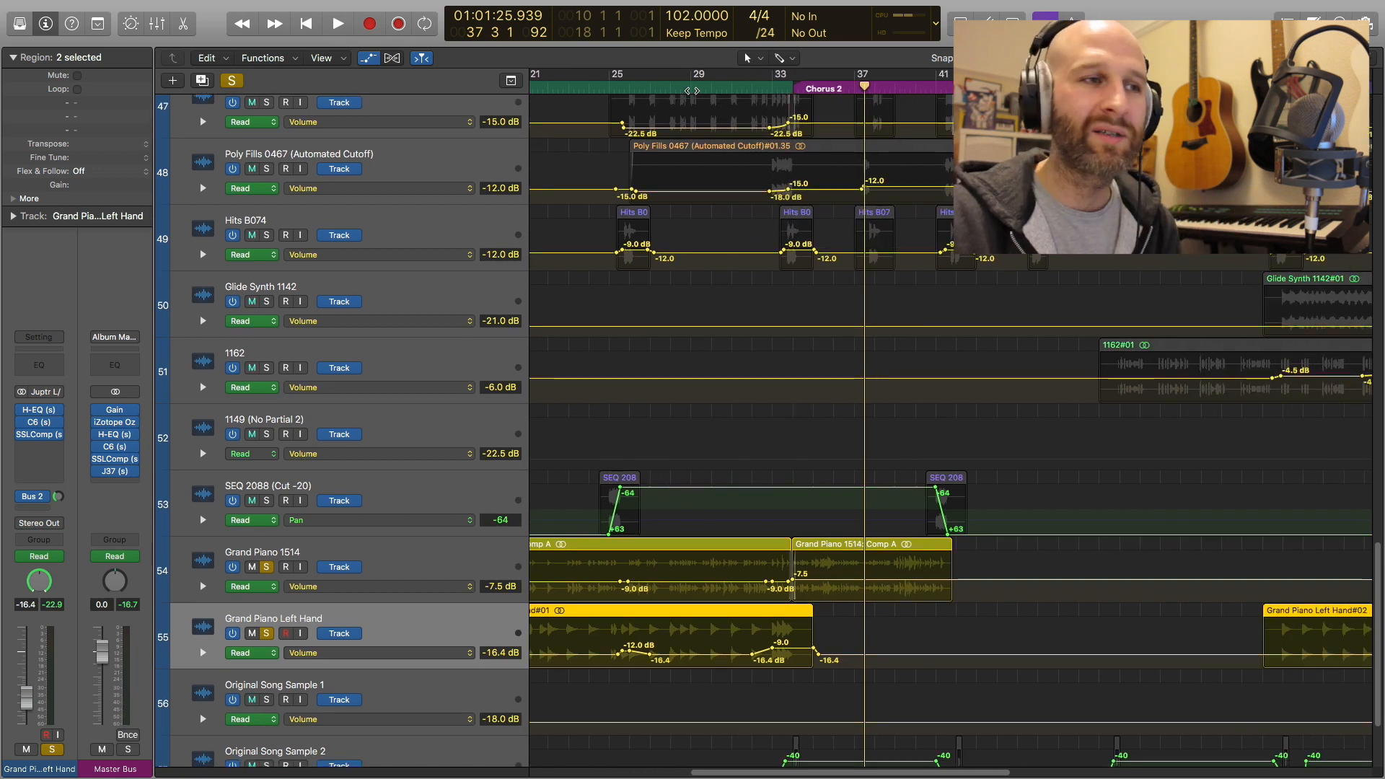
{"action": "scroll", "coordinate": [691, 91], "scroll_direction": "left", "scroll_amount": 4}
{"action": "left_click", "coordinate": [636, 88]}
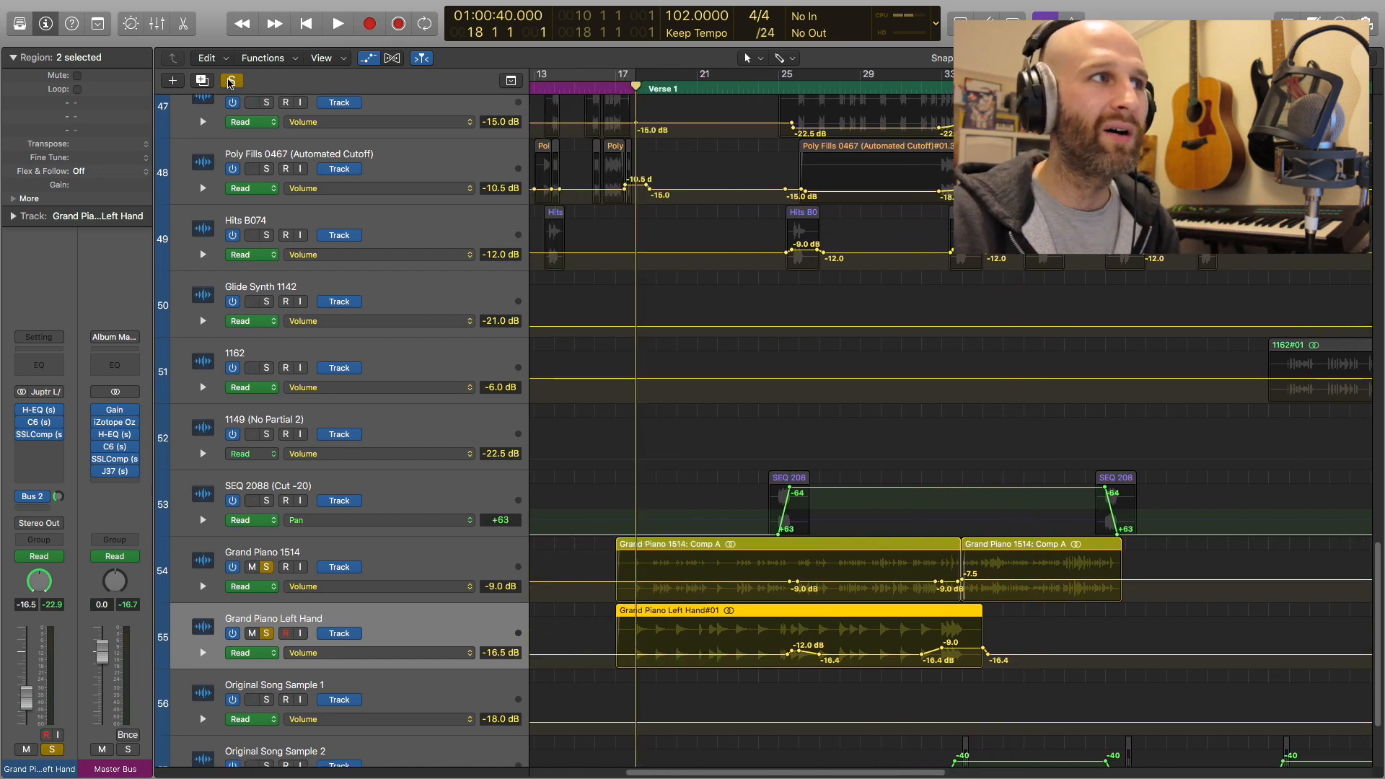
{"action": "left_click", "coordinate": [231, 80]}
{"action": "key", "text": "space"}
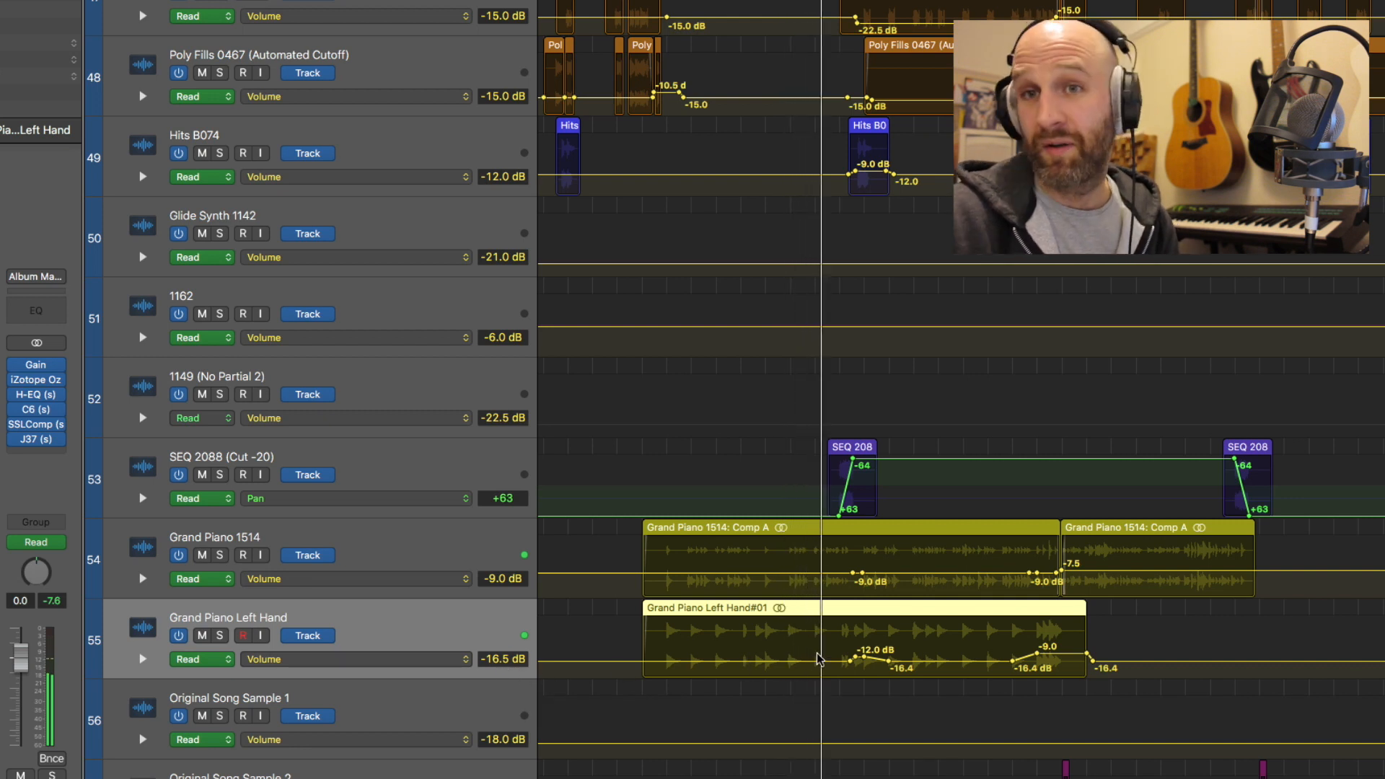
- Reduce the track heights to an overview showing every track of the arrangement
{"action": "key", "text": "super+Down"}
{"action": "key", "text": "super+Down"}
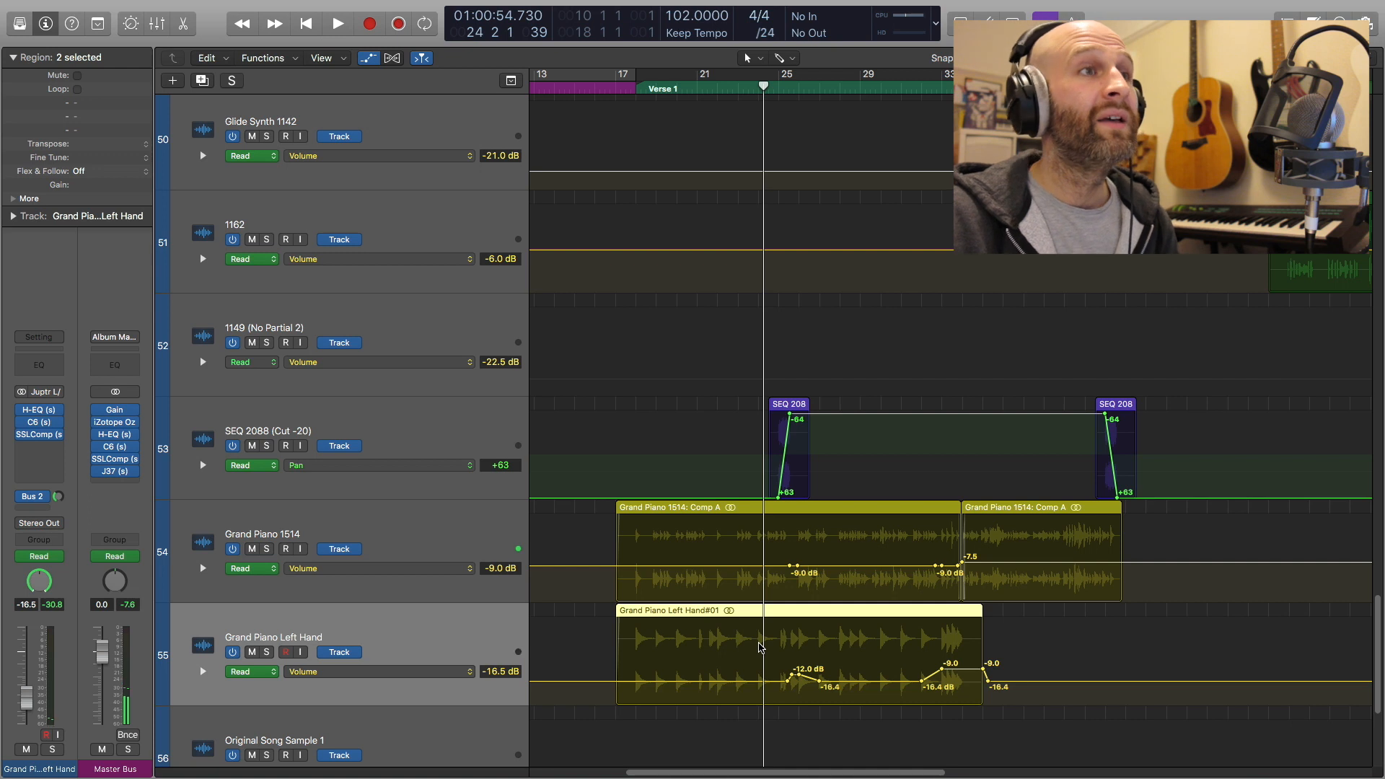
{"action": "key", "text": "super+Up"}
{"action": "key", "text": "super+Up"}
{"action": "key", "text": "super+Up"}
{"action": "key", "text": "super+Up"}
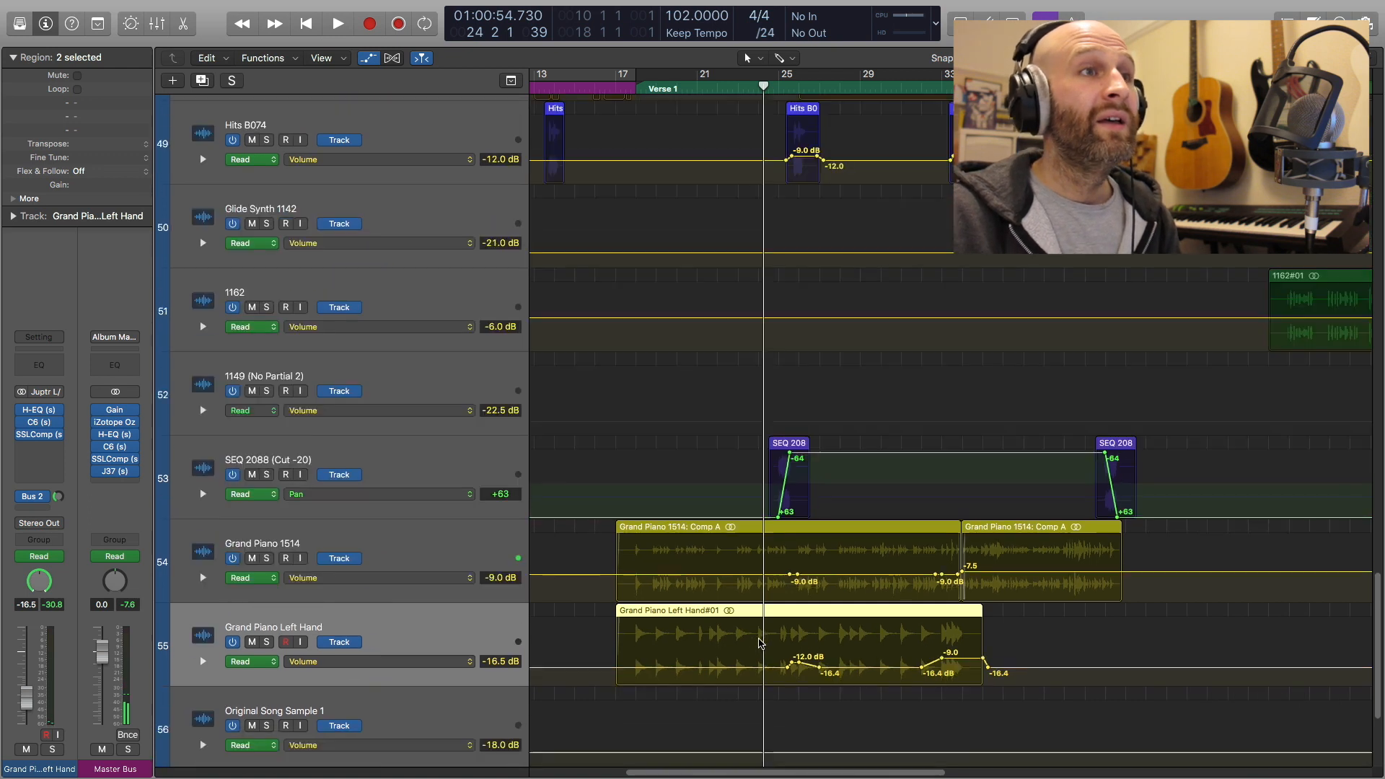
{"action": "key", "text": "super+Up"}
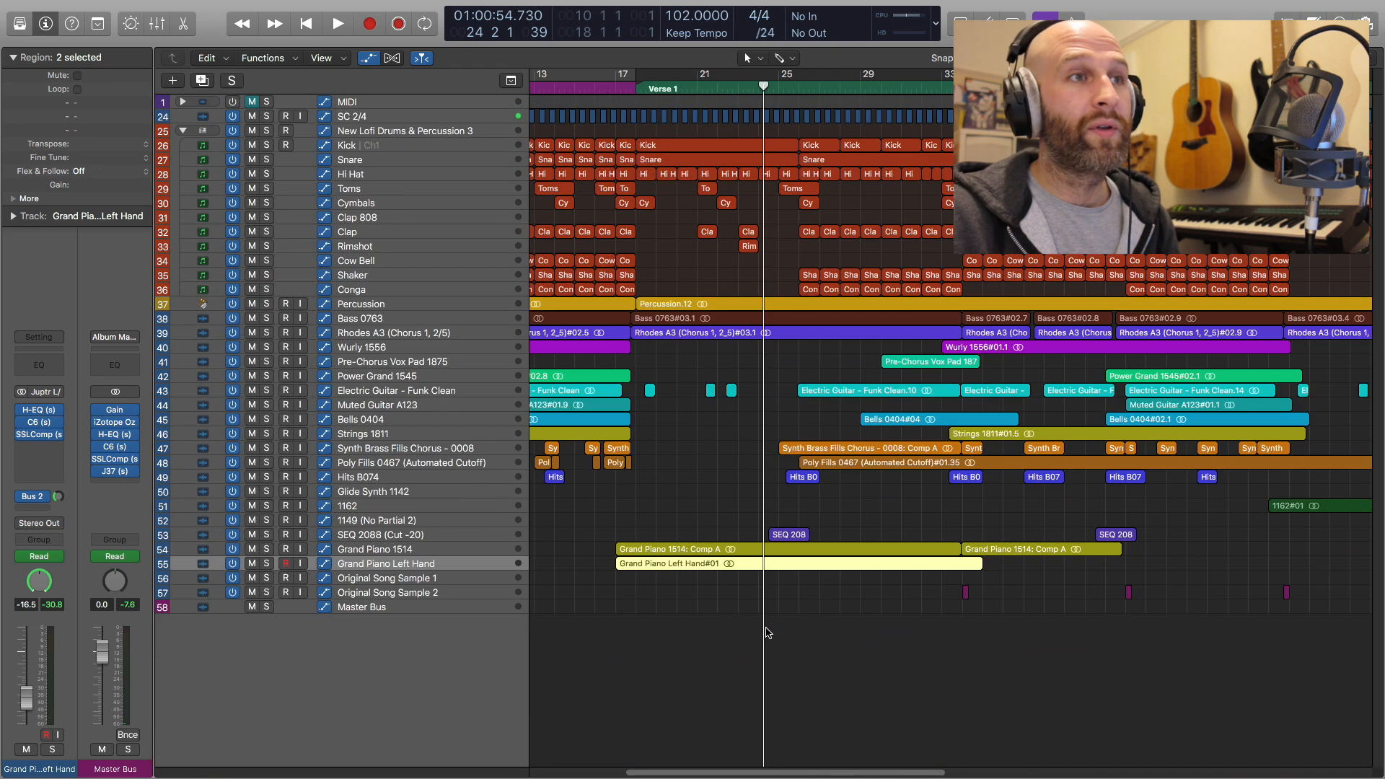
- Enlarge the timeline around bar 26 and play the full mix from bar 24, stopping in bar 26
{"action": "key", "text": "super+Right"}
{"action": "key", "text": "super+Right"}
{"action": "key", "text": "super+Right"}
{"action": "key", "text": "super+Down"}
{"action": "key", "text": "super+Down"}
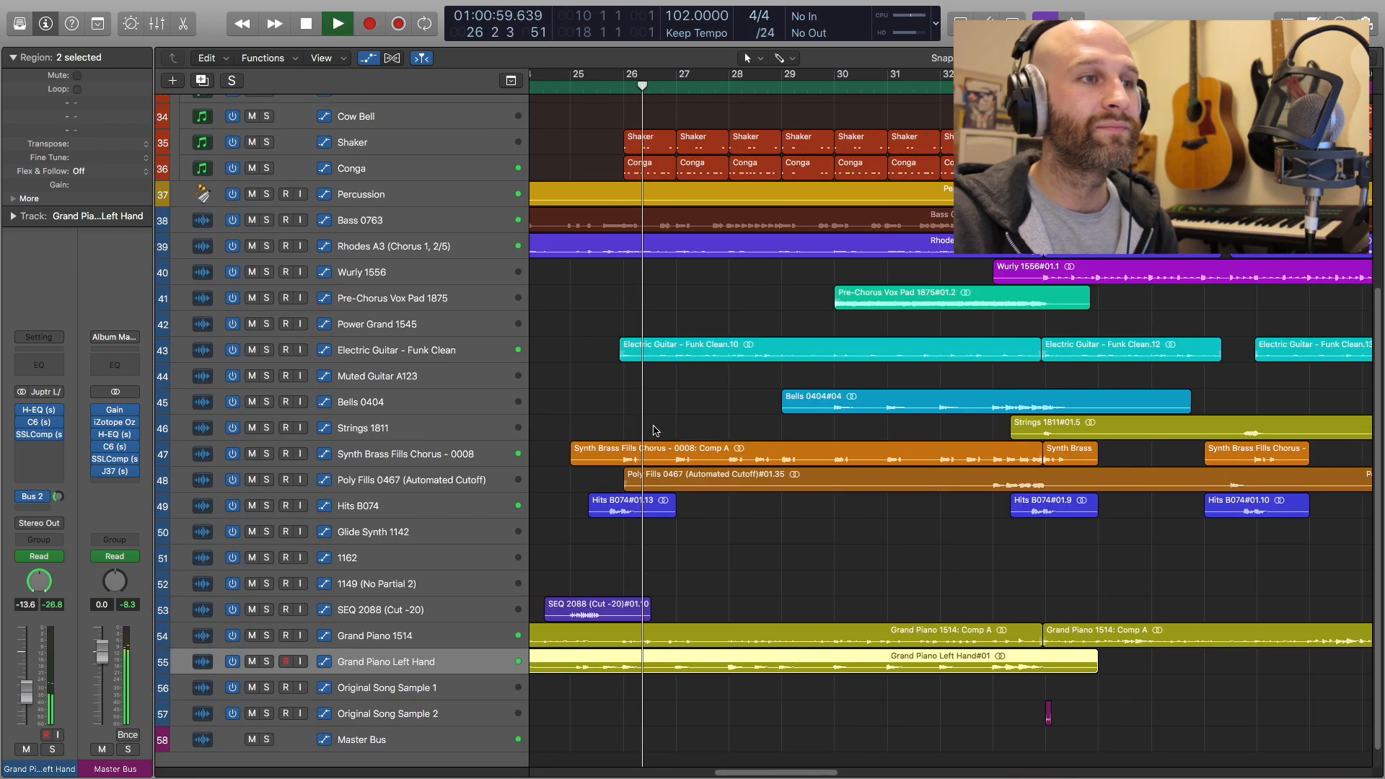
{"action": "key", "text": "space"}
- Return to the arrangement overview and play the full mix from bar 26 to bar 31
{"action": "key", "text": "super+Up"}
{"action": "key", "text": "super+Up"}
{"action": "key", "text": "super+Up"}
{"action": "key", "text": "super+Left"}
{"action": "key", "text": "super+Left"}
{"action": "key", "text": "super+Left"}
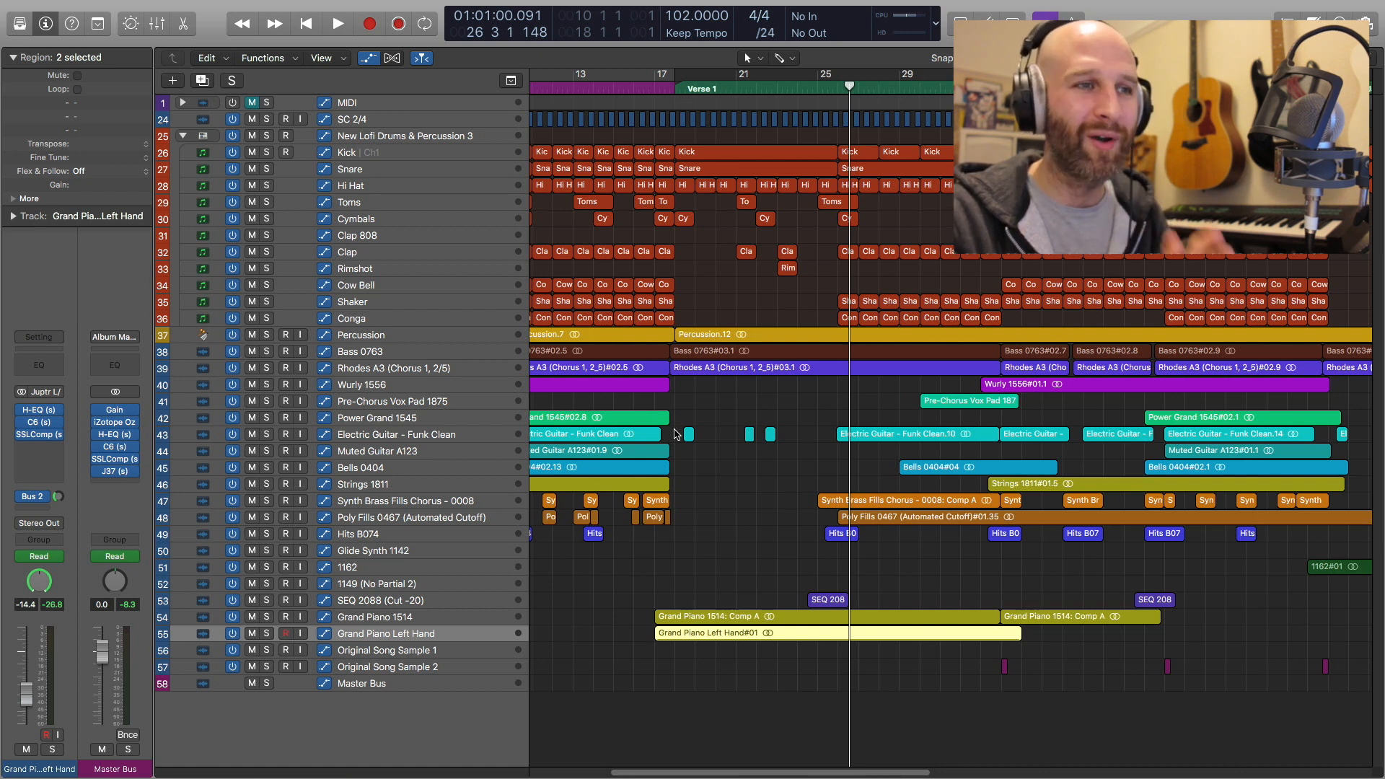
{"action": "key", "text": "space"}
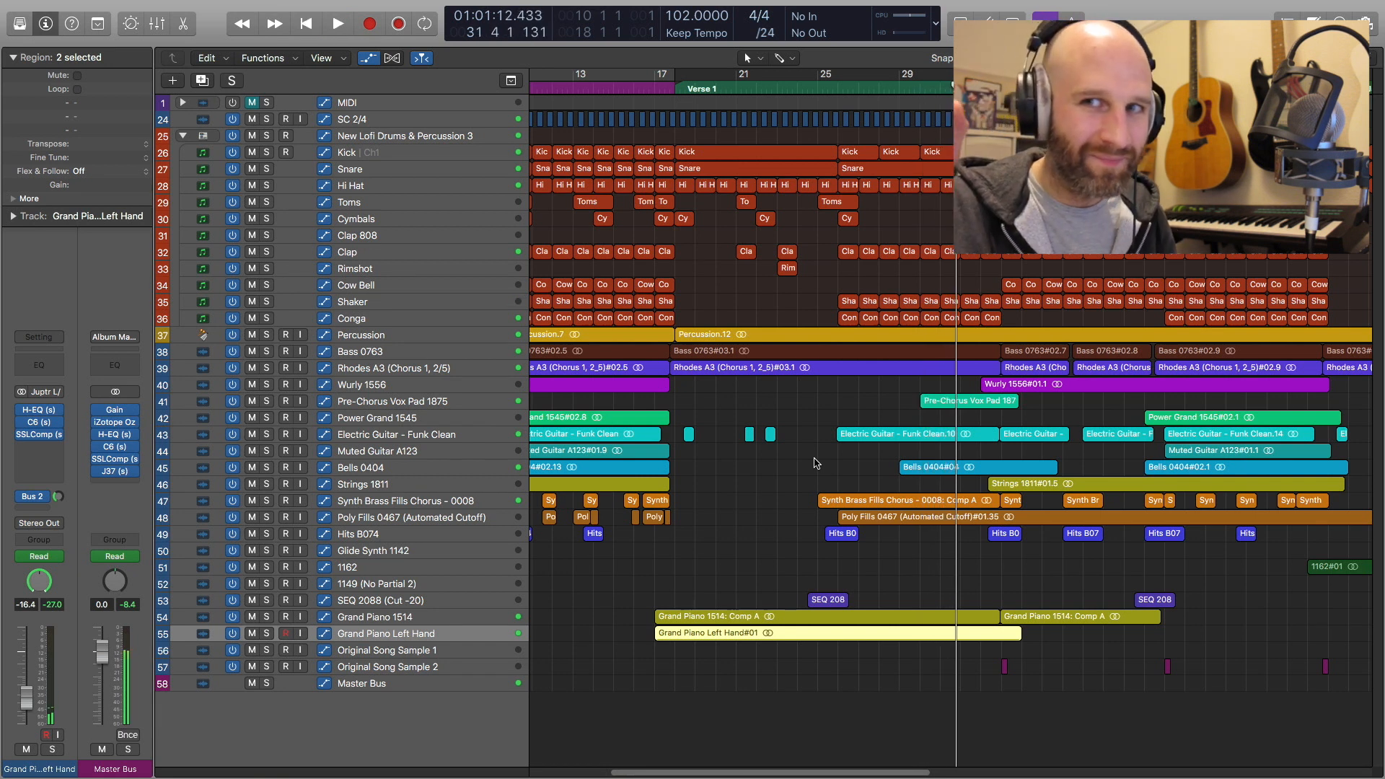
- Select the Pre-Chorus Vox Pad 1875 track and enlarge the track heights for a closer view
{"action": "left_click", "coordinate": [498, 390]}
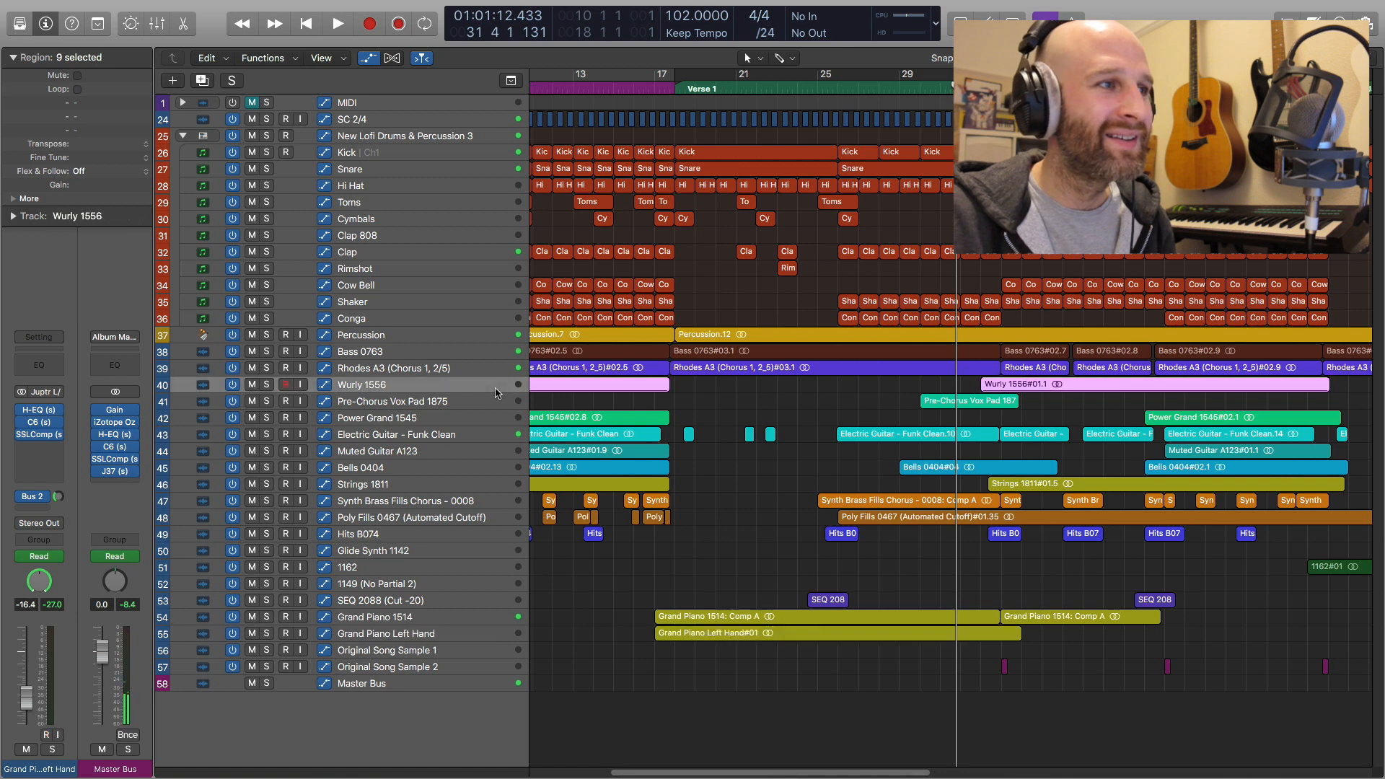
{"action": "left_click", "coordinate": [500, 402]}
{"action": "key", "text": "super+Down"}
{"action": "key", "text": "super+Down"}
{"action": "key", "text": "super+Down"}
{"action": "key", "text": "super+Down"}
{"action": "key", "text": "super+Down"}
{"action": "key", "text": "super+Down"}
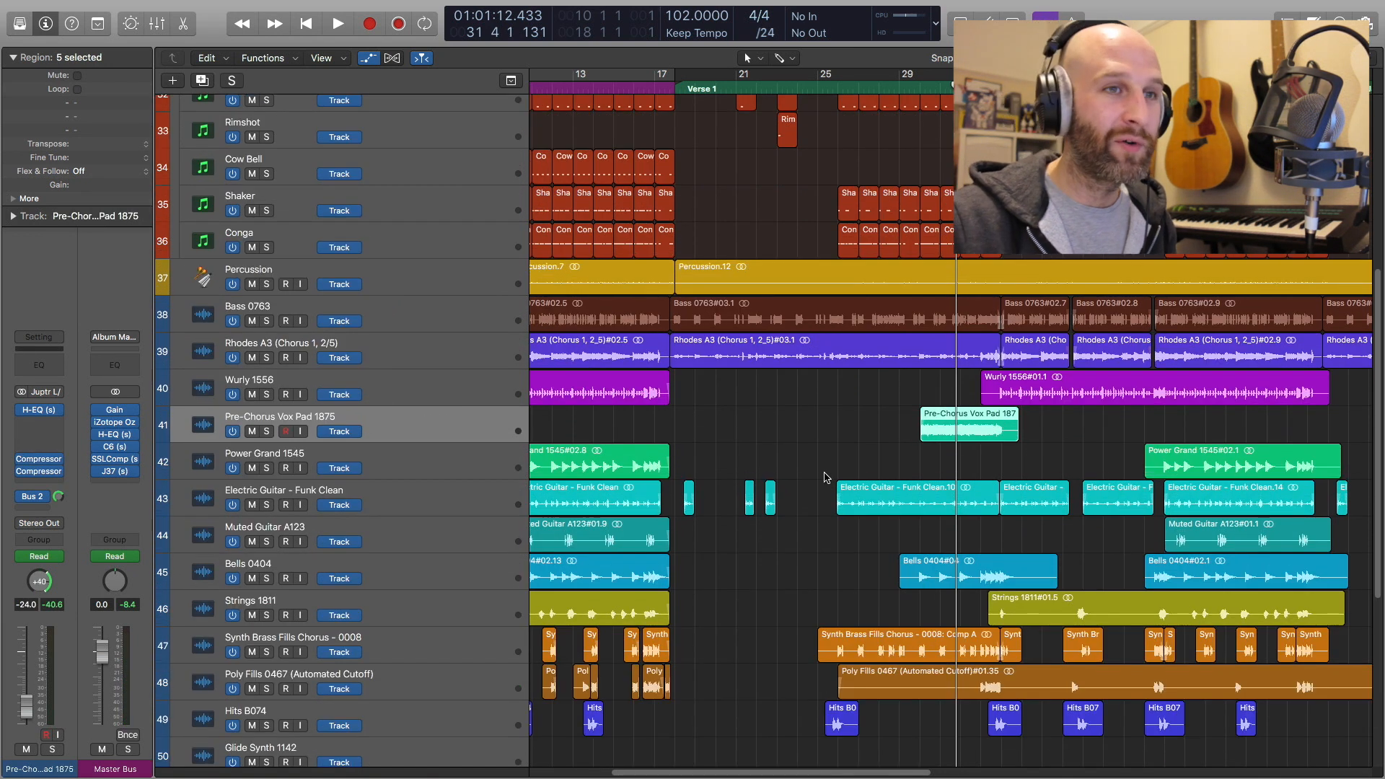
- Play the pre-chorus with Pre-Chorus Vox Pad 1875 soloed partway, stop in bar 34 and remove its solo
{"action": "key", "text": "comma"}
{"action": "key", "text": "space"}
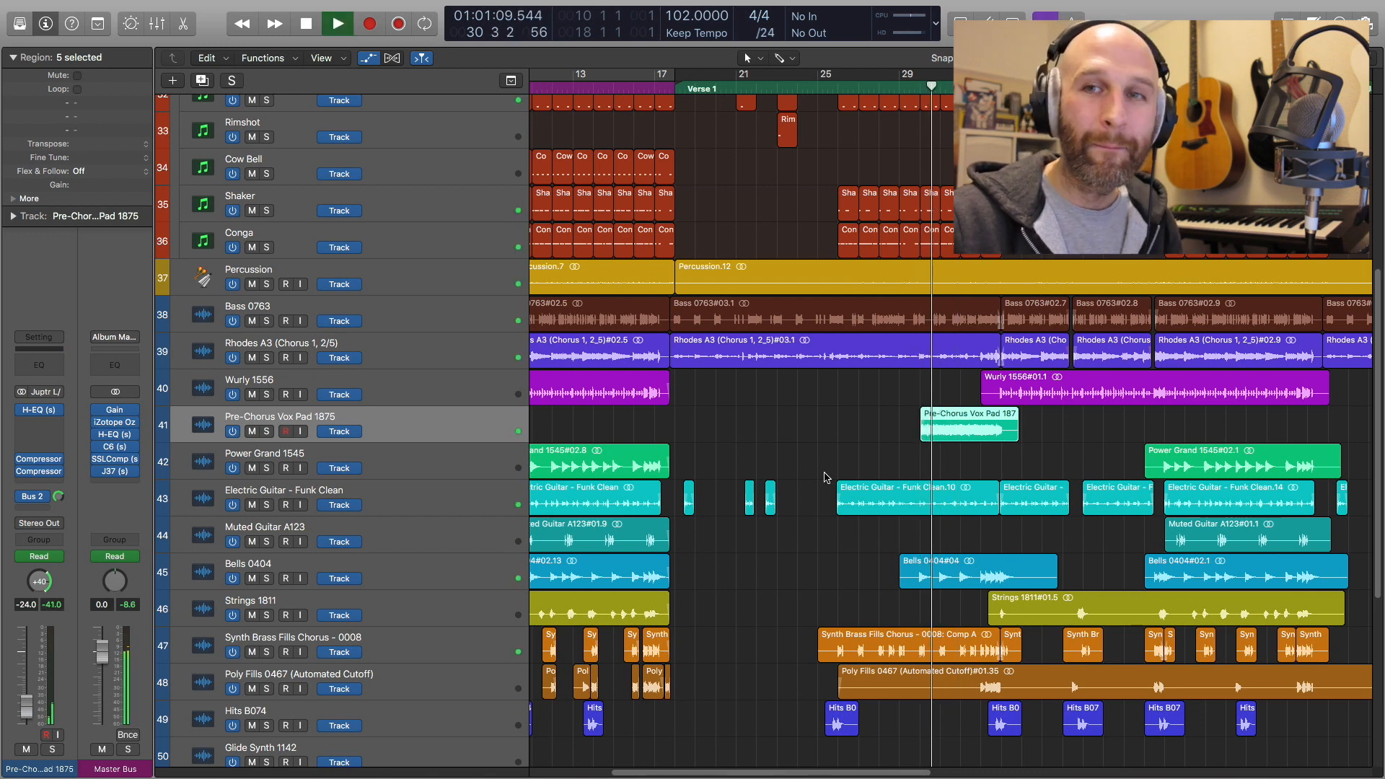
{"action": "left_click", "coordinate": [266, 431]}
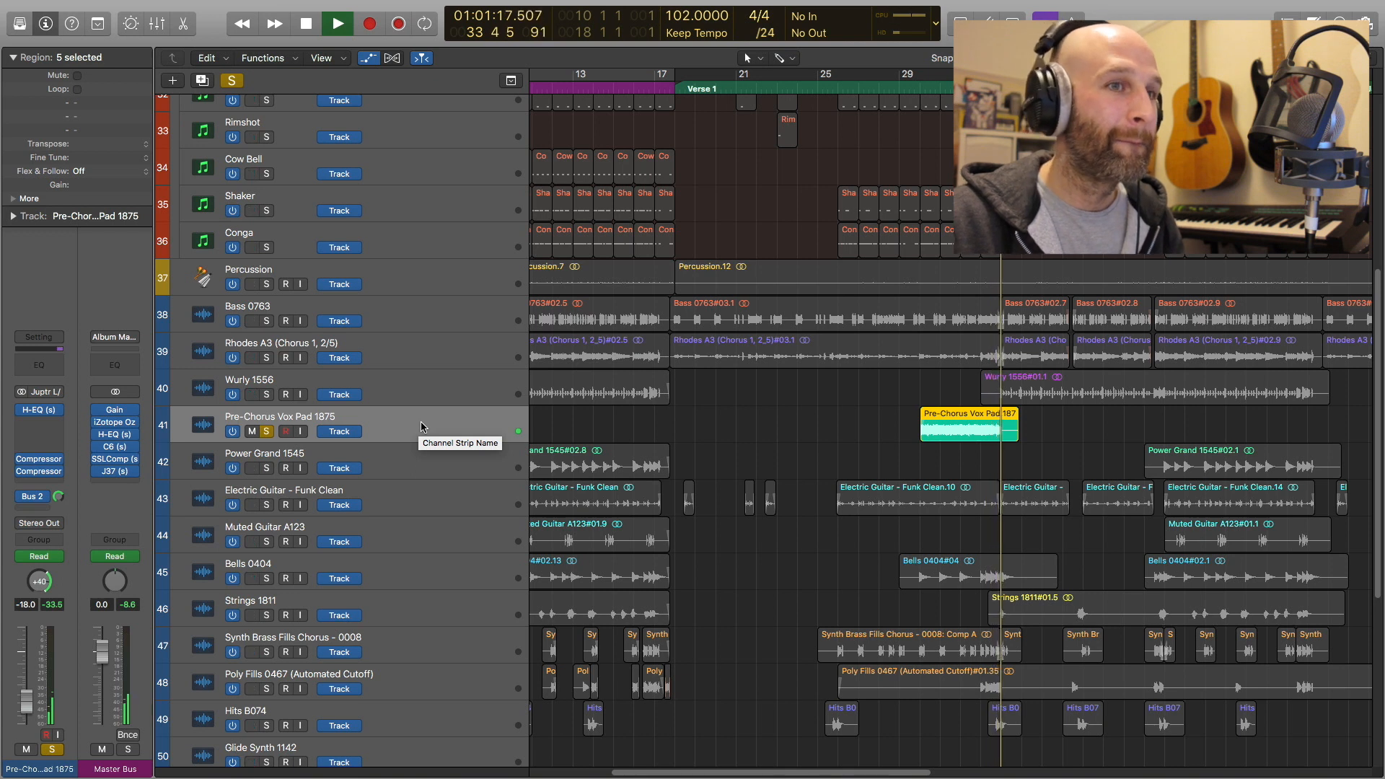
{"action": "key", "text": "space"}
{"action": "left_click", "coordinate": [267, 431]}
- Play the full mix from bar 34 into Chorus 2, stopping in bar 36 with the whole song in view
{"action": "scroll", "coordinate": [842, 429], "scroll_direction": "right", "scroll_amount": 5}
{"action": "scroll", "coordinate": [842, 430], "scroll_direction": "down", "scroll_amount": 10}
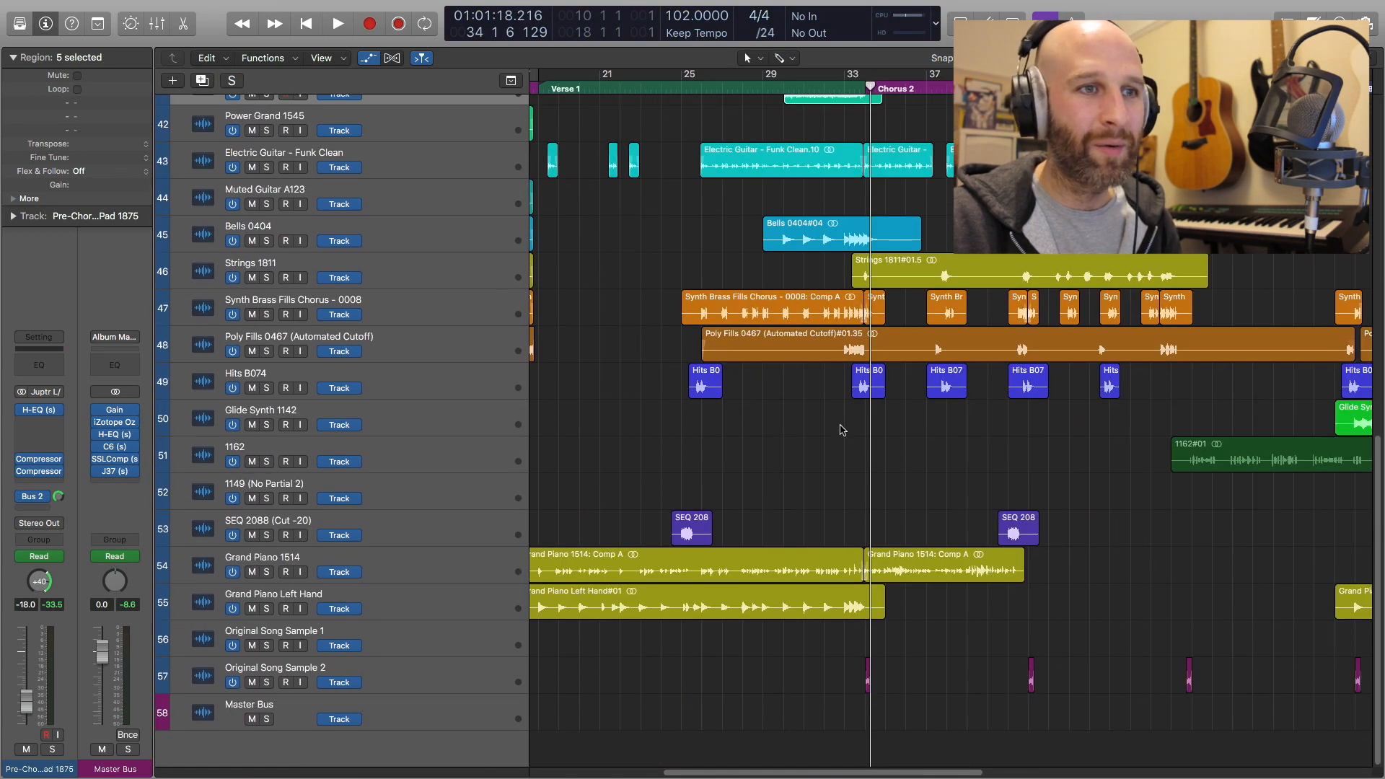
{"action": "scroll", "coordinate": [842, 430], "scroll_direction": "left", "scroll_amount": 8}
{"action": "scroll", "coordinate": [842, 430], "scroll_direction": "up", "scroll_amount": 10}
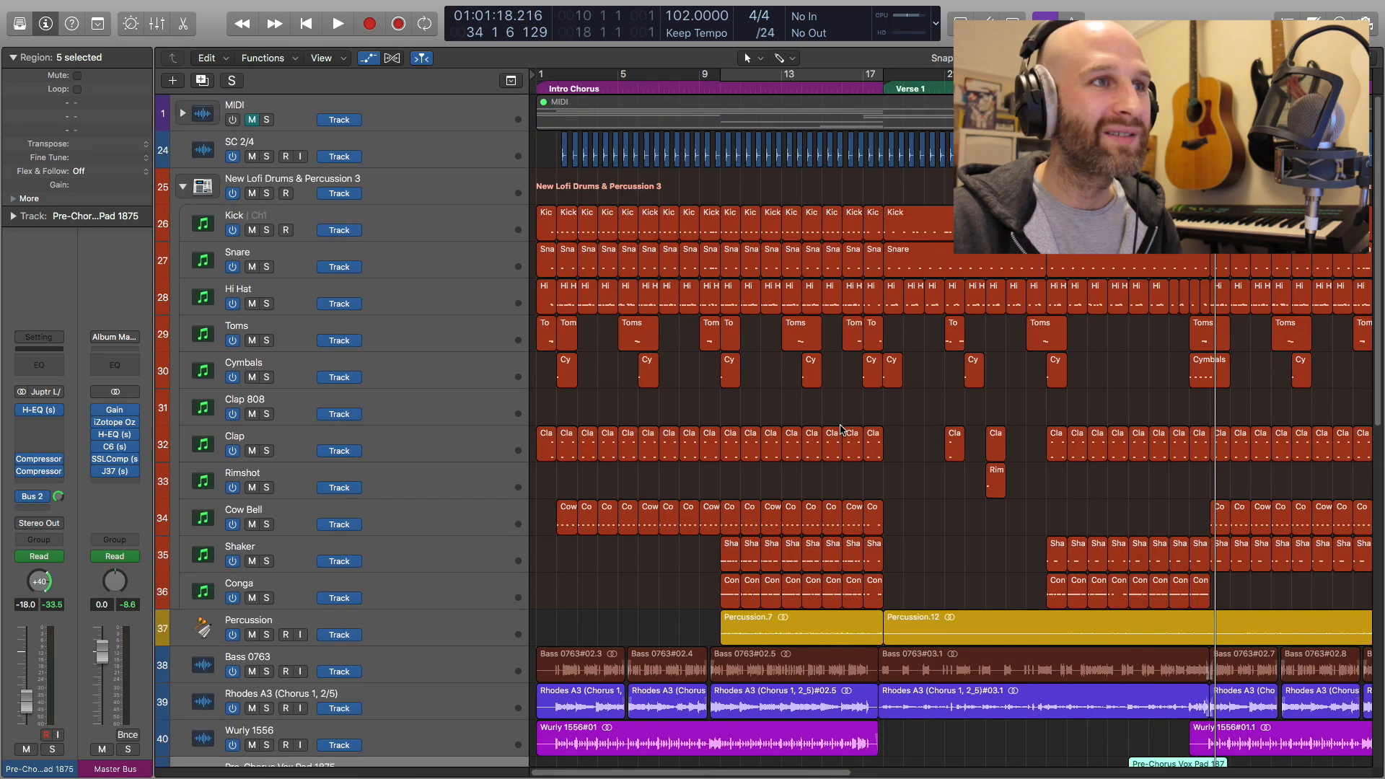
{"action": "scroll", "coordinate": [841, 426], "scroll_direction": "down", "scroll_amount": 3}
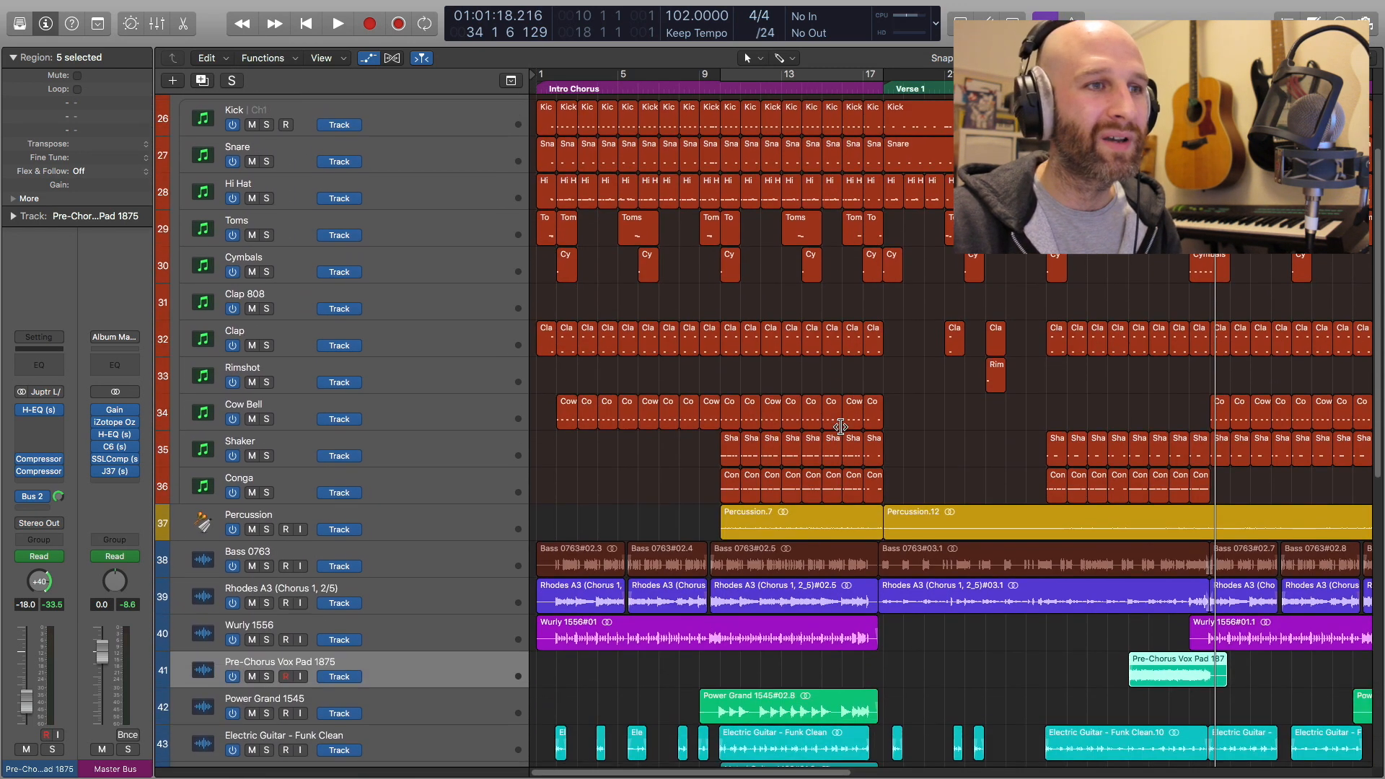
{"action": "scroll", "coordinate": [840, 426], "scroll_direction": "right", "scroll_amount": 8}
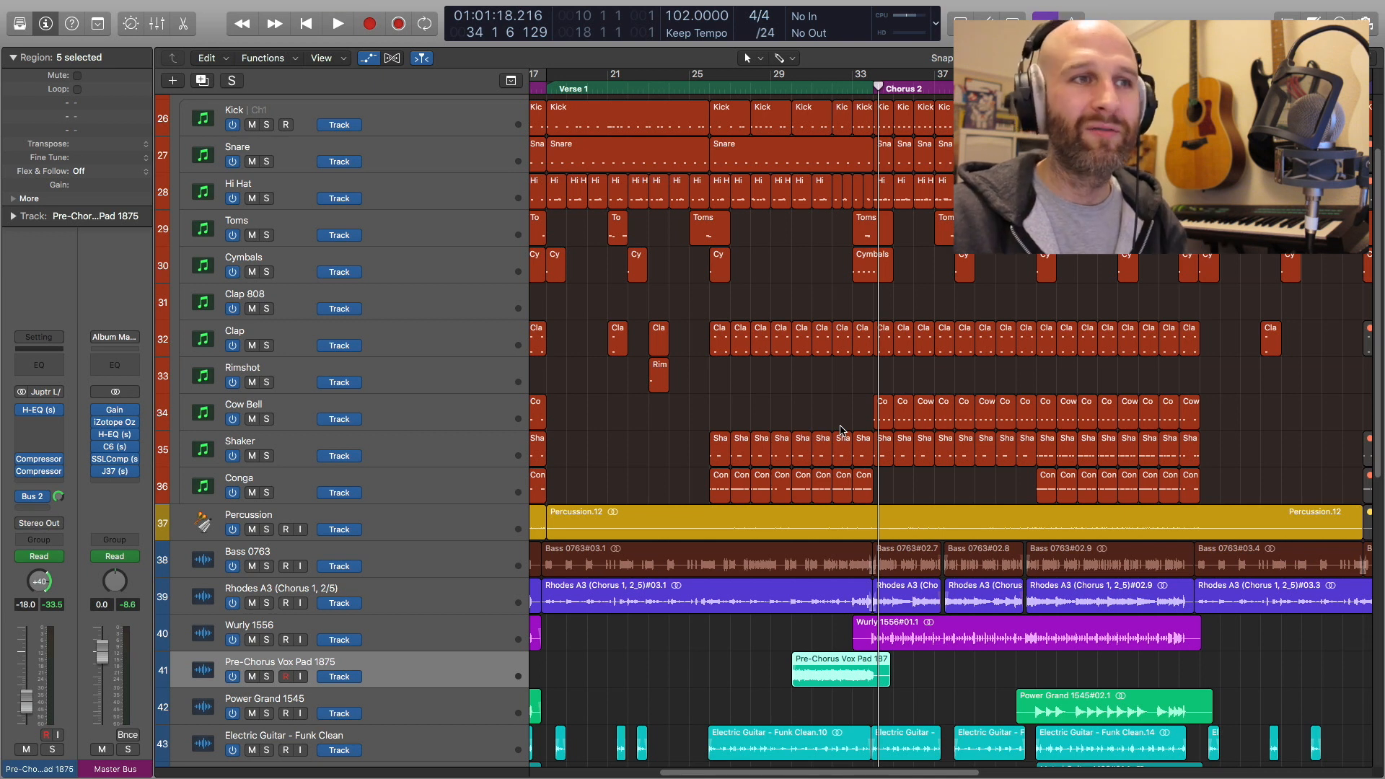
{"action": "key", "text": "space"}
{"action": "left_click", "coordinate": [1016, 431], "text": "ctrl+alt"}
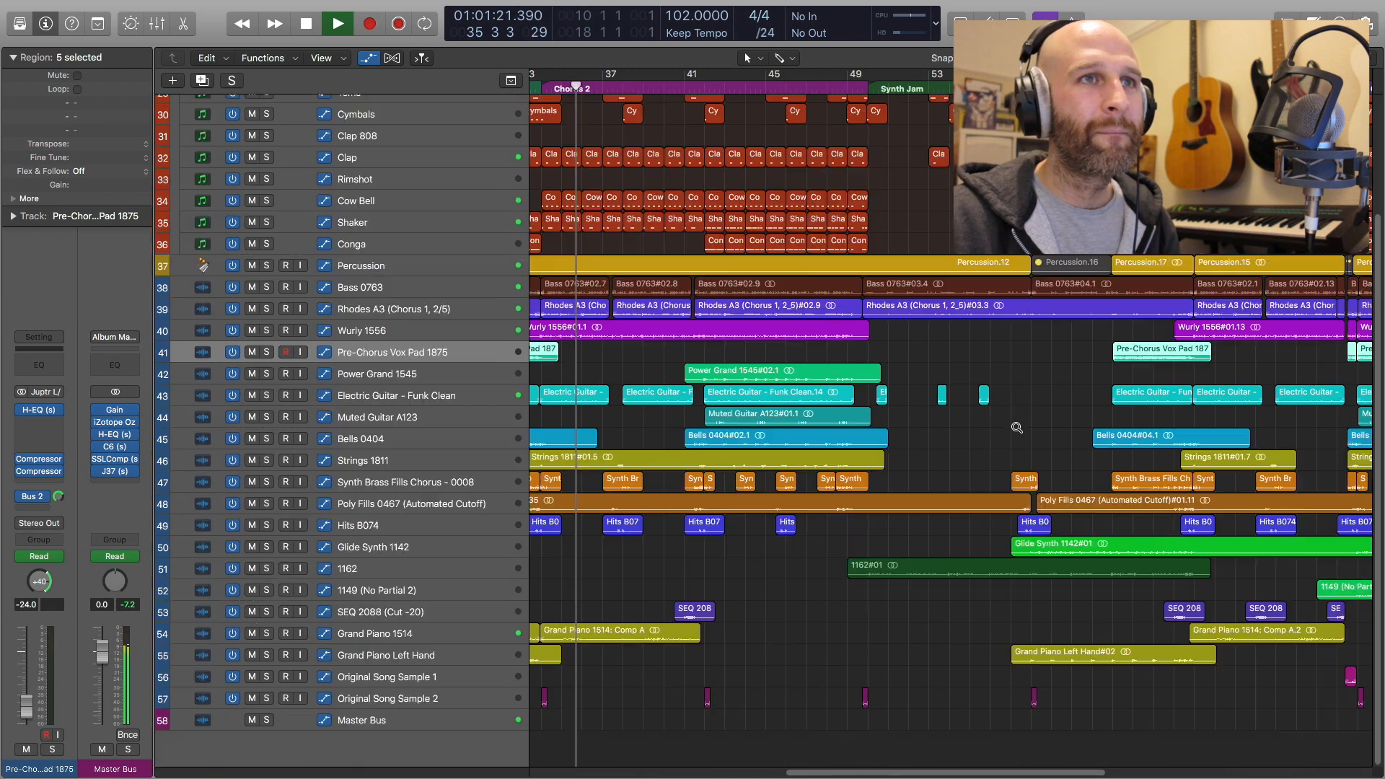
{"action": "left_click", "coordinate": [1016, 428], "text": "ctrl+alt"}
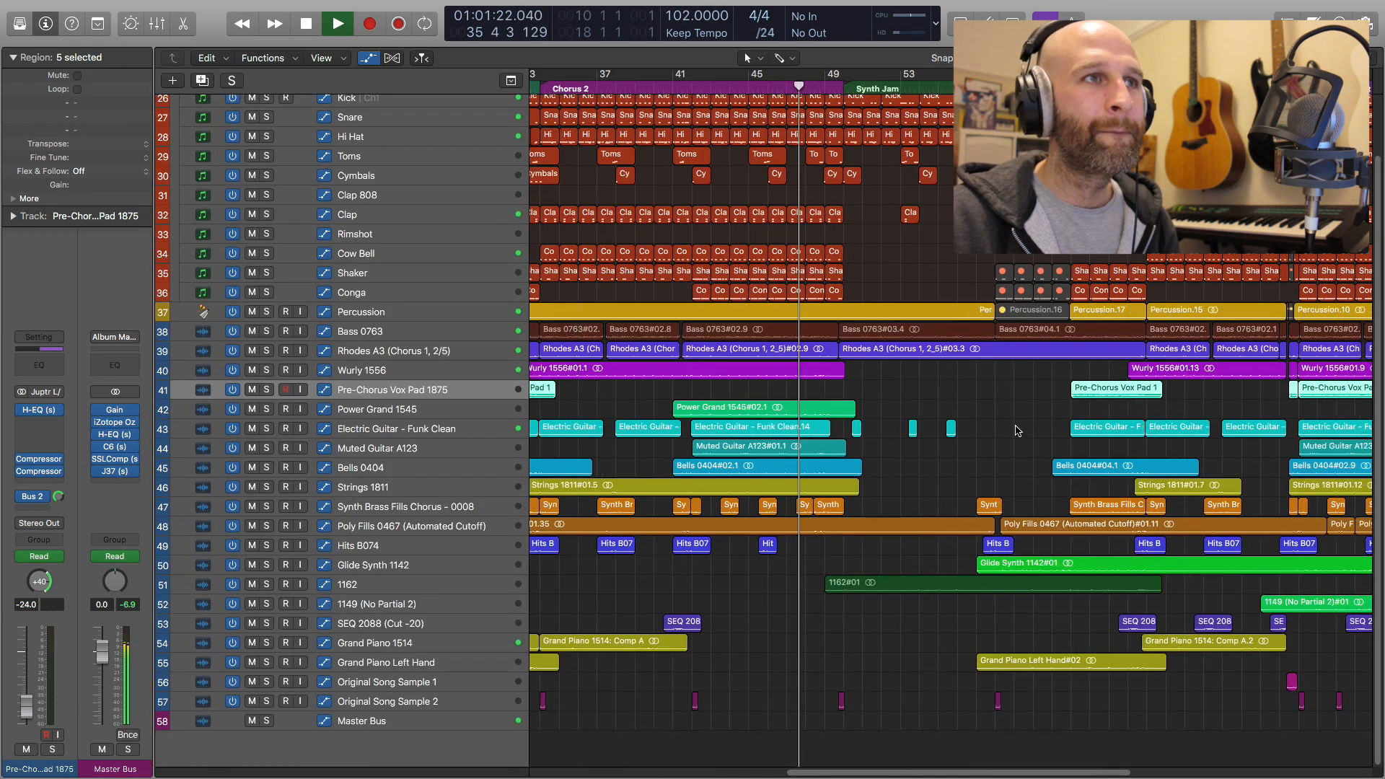
{"action": "key", "text": "space"}
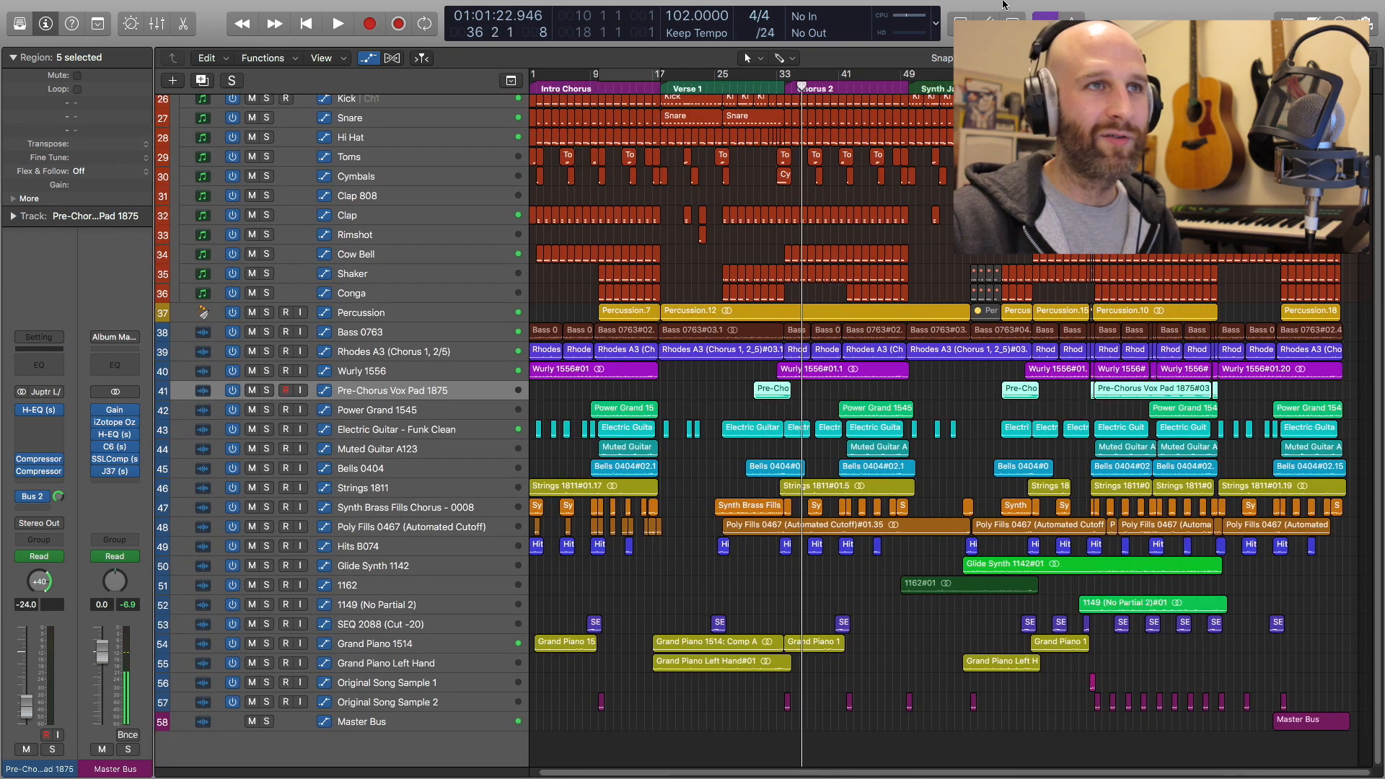
- Play the full mix from bar 49 through the Synth Jam, solo Glide Synth 1142 in bar 61 and stop playback
{"action": "left_click", "coordinate": [901, 86]}
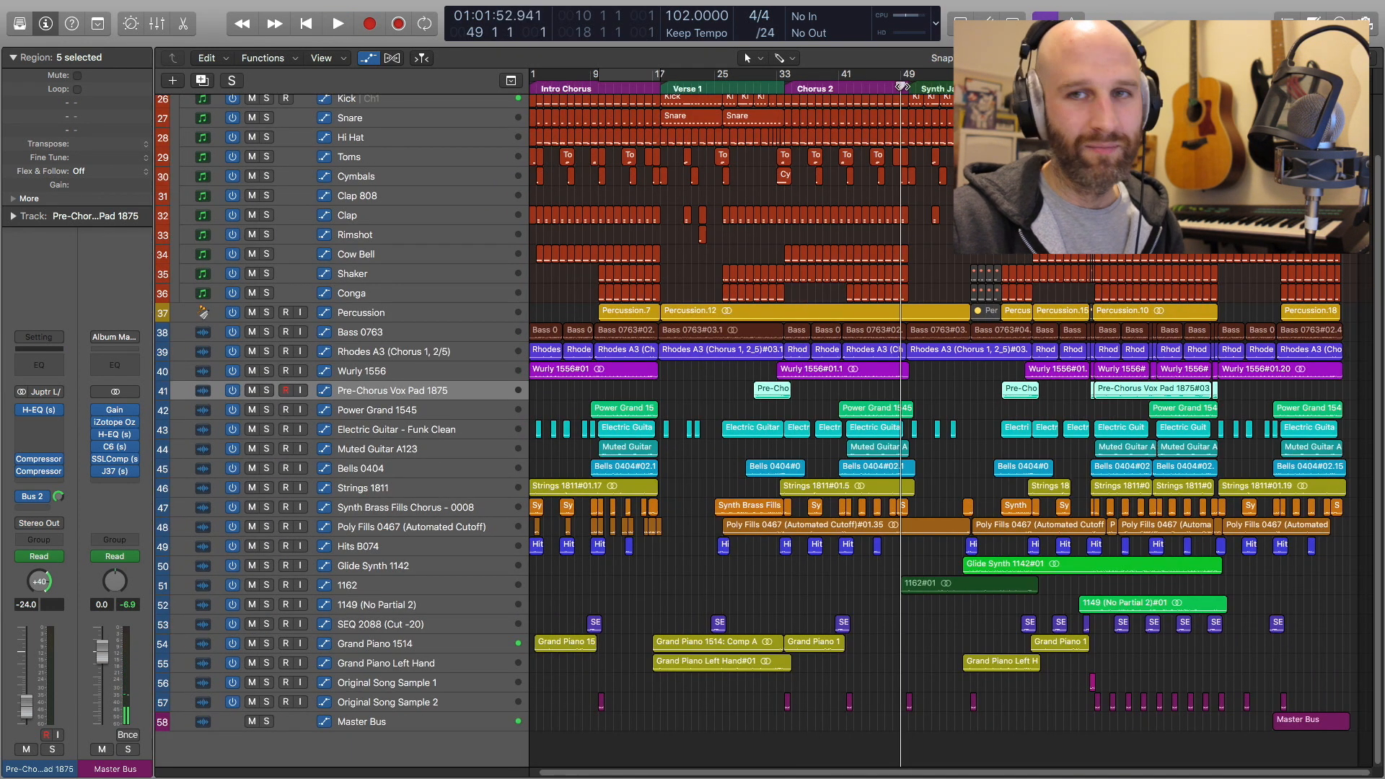
{"action": "key", "text": "space"}
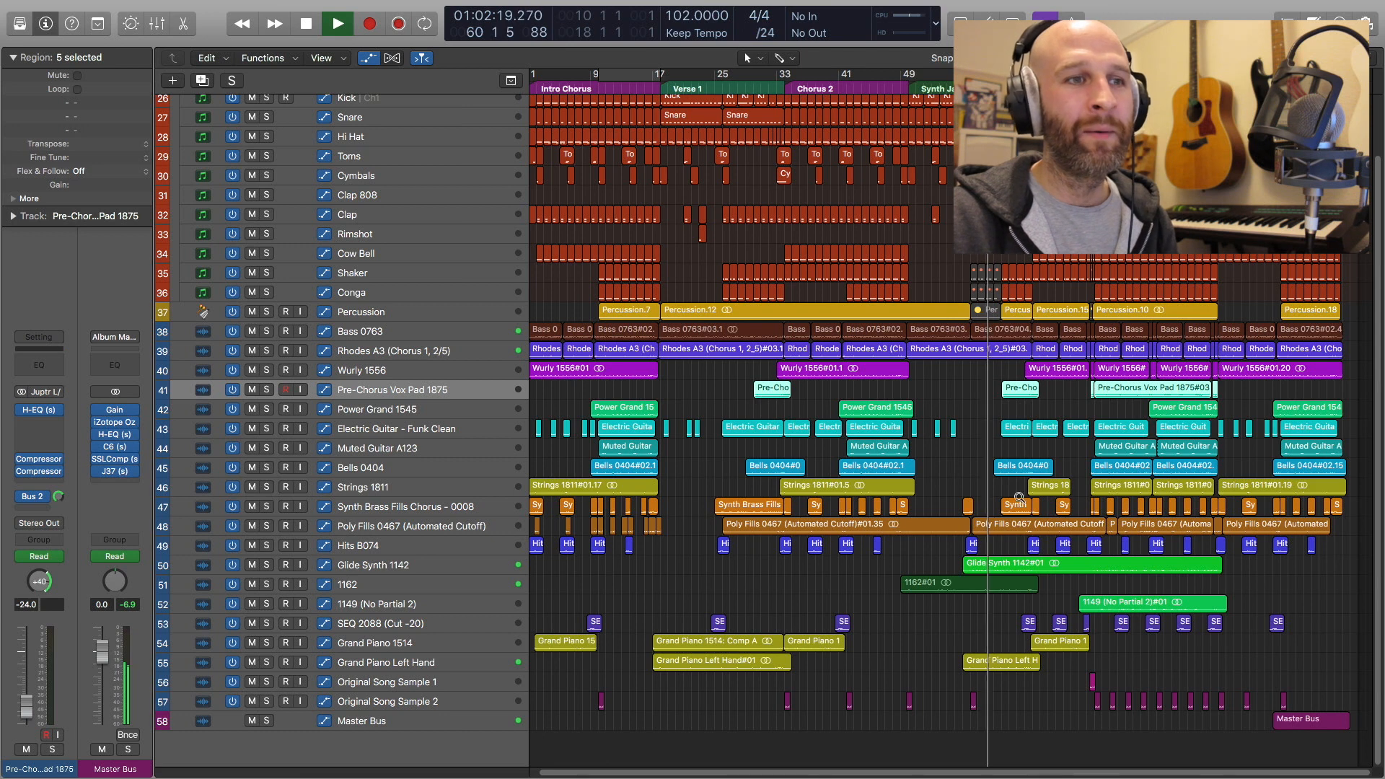
{"action": "key", "text": "super+Down"}
{"action": "key", "text": "super+Down"}
{"action": "key", "text": "super+Down"}
{"action": "scroll", "coordinate": [1019, 500], "scroll_direction": "down", "scroll_amount": 10}
{"action": "left_click", "coordinate": [267, 289]}
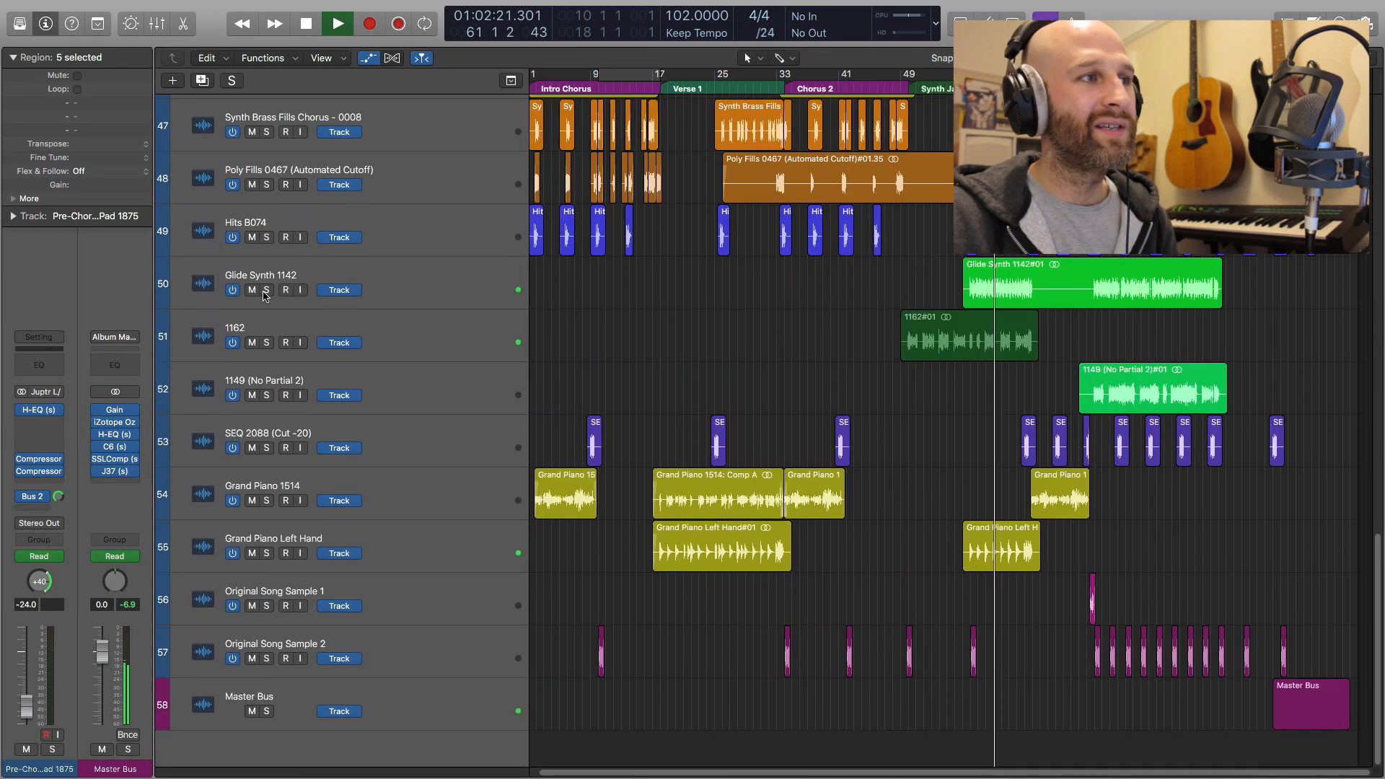
{"action": "key", "text": "space"}
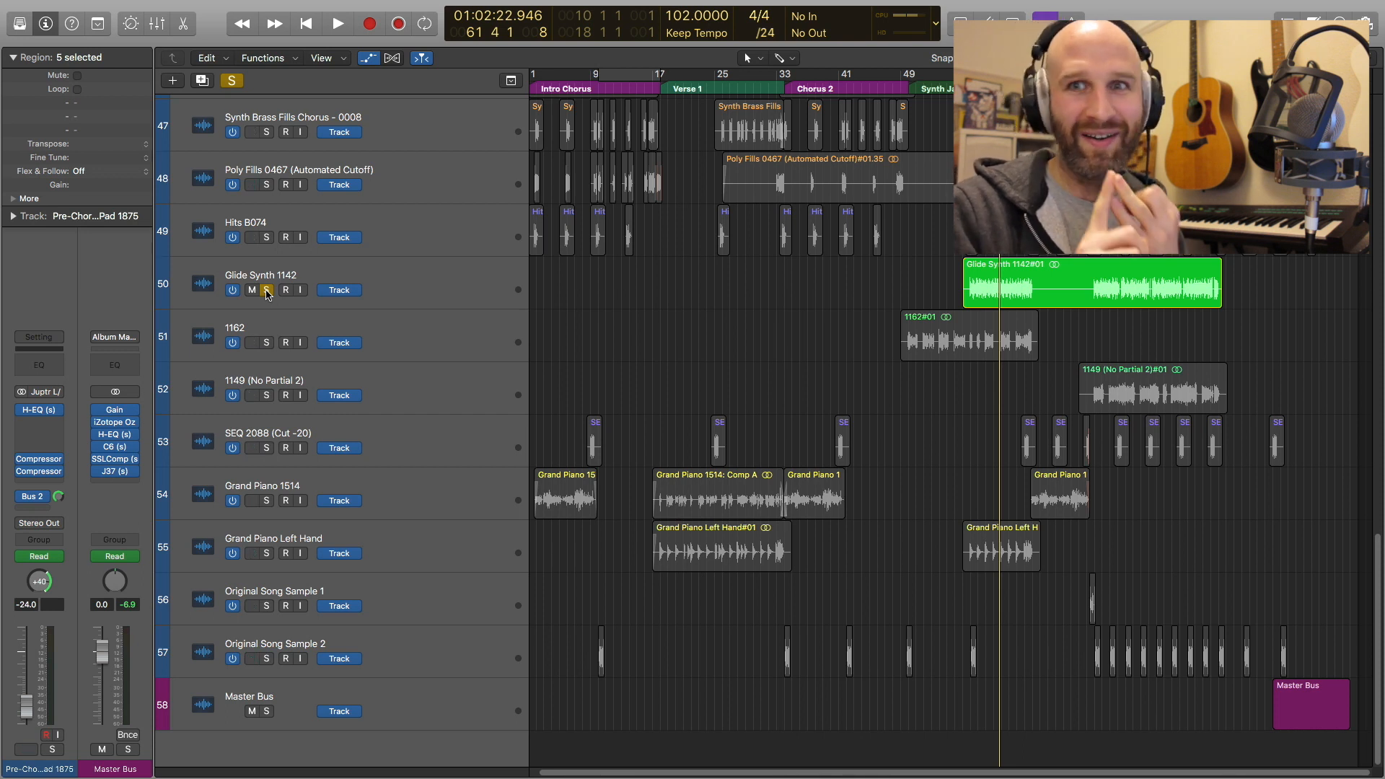
- Rewind to bar 59, play the soloed Glide Synth 1142 and stop within the same bar
{"action": "key", "text": "comma"}
{"action": "key", "text": "comma"}
{"action": "key", "text": "comma"}
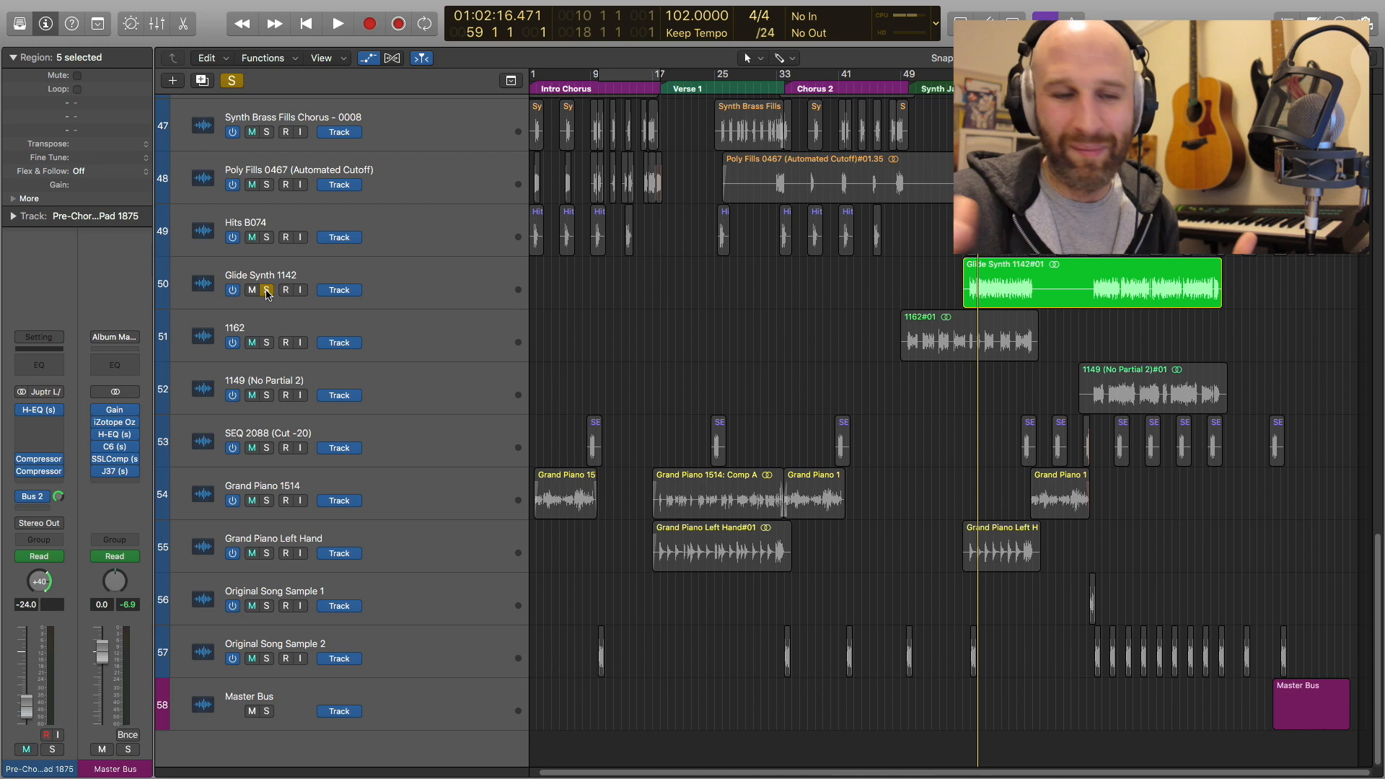
{"action": "key", "text": "comma"}
{"action": "key", "text": "space"}
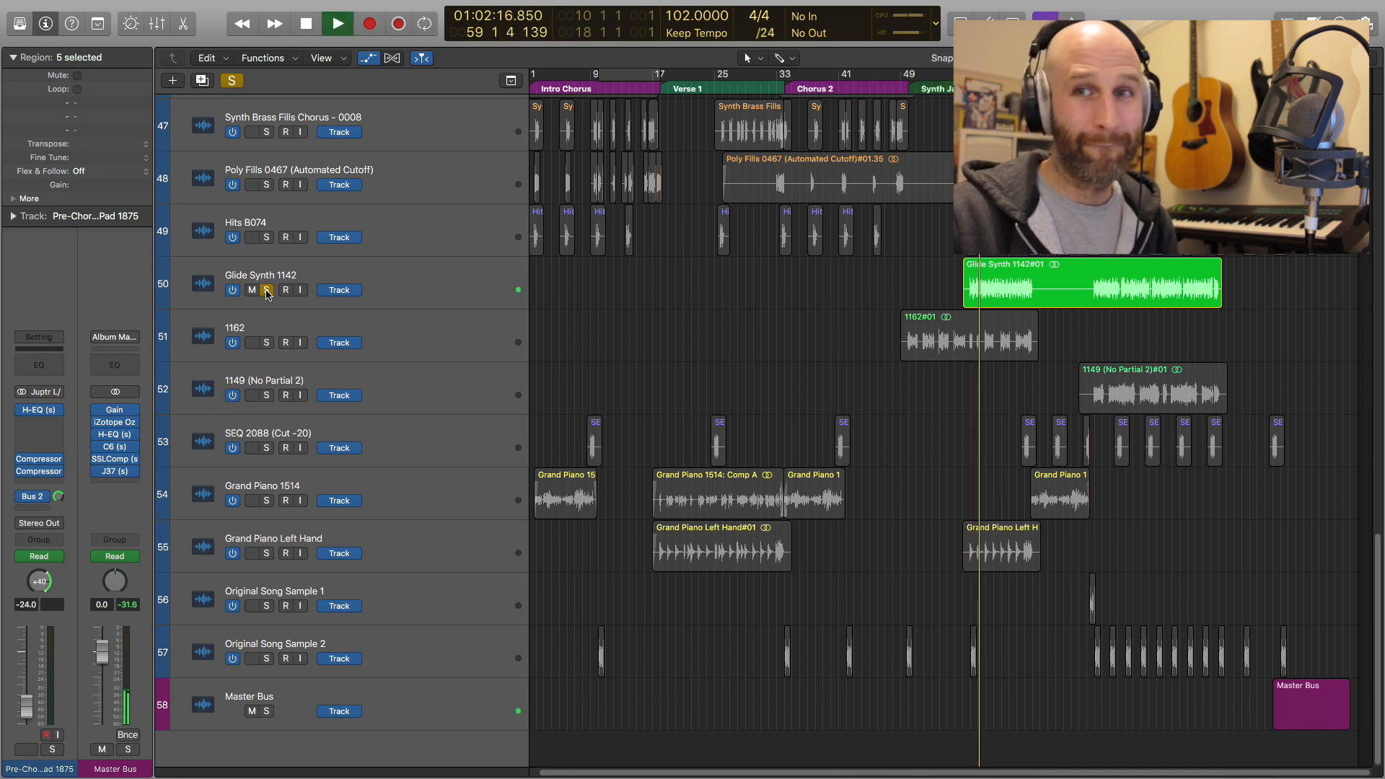
{"action": "key", "text": "space"}
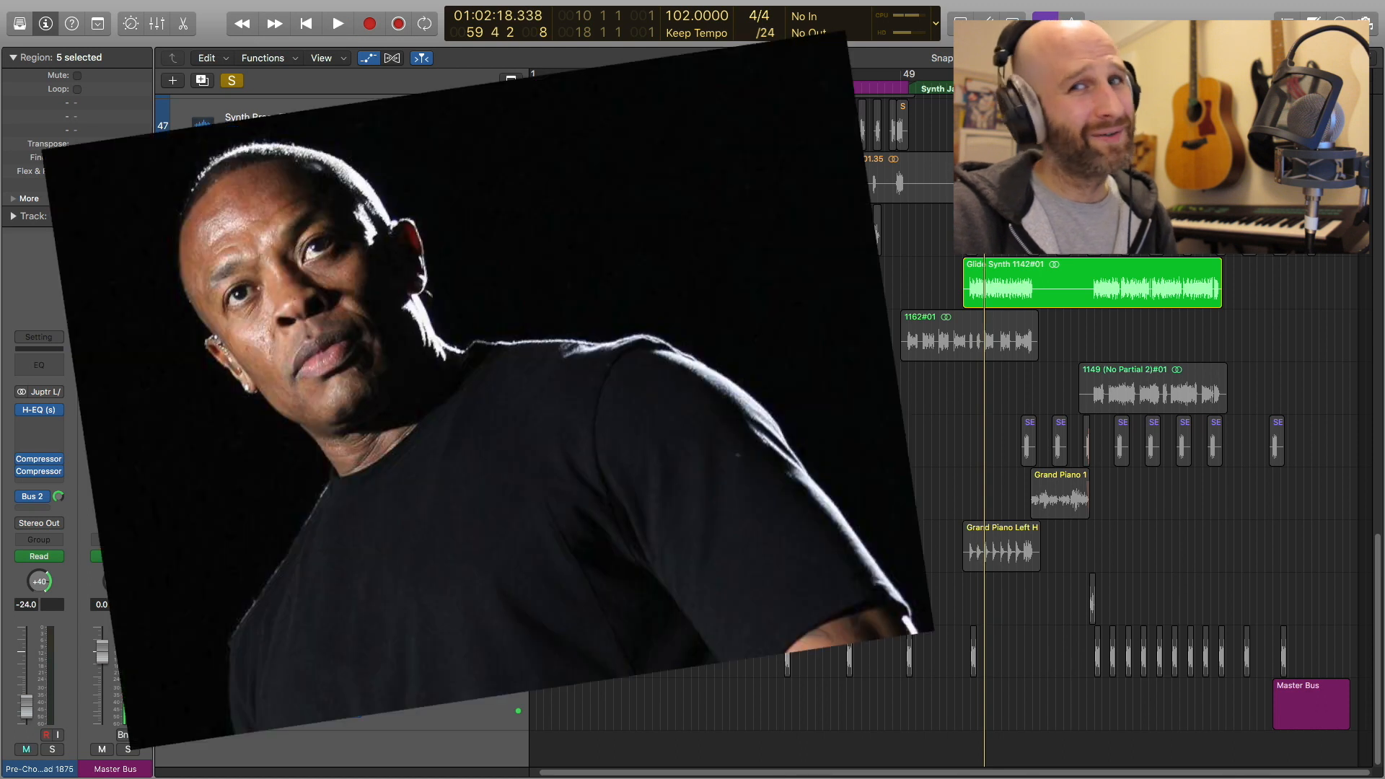
- Select the Glide Synth 1142 track and audition it soloed onward from the end of bar 59
{"action": "left_click", "coordinate": [424, 274]}
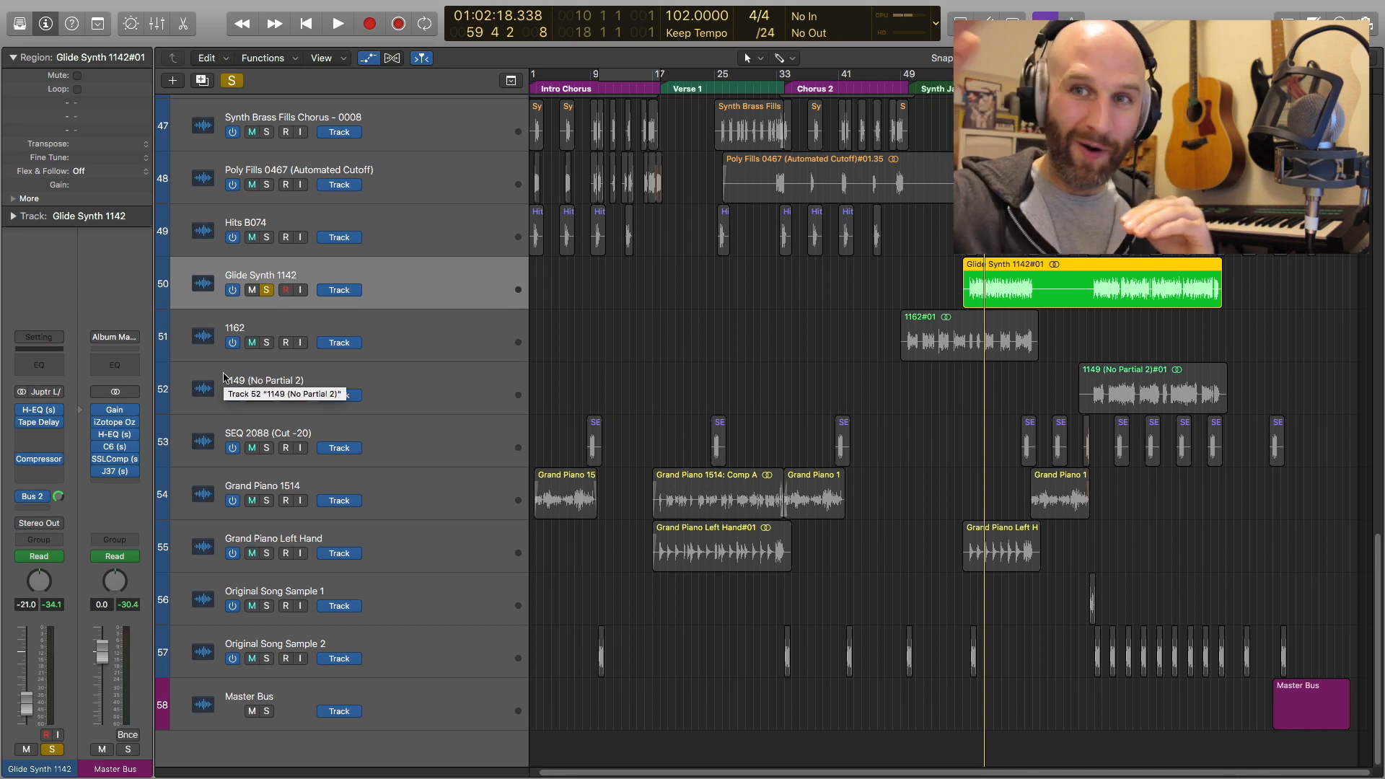
{"action": "key", "text": "space"}
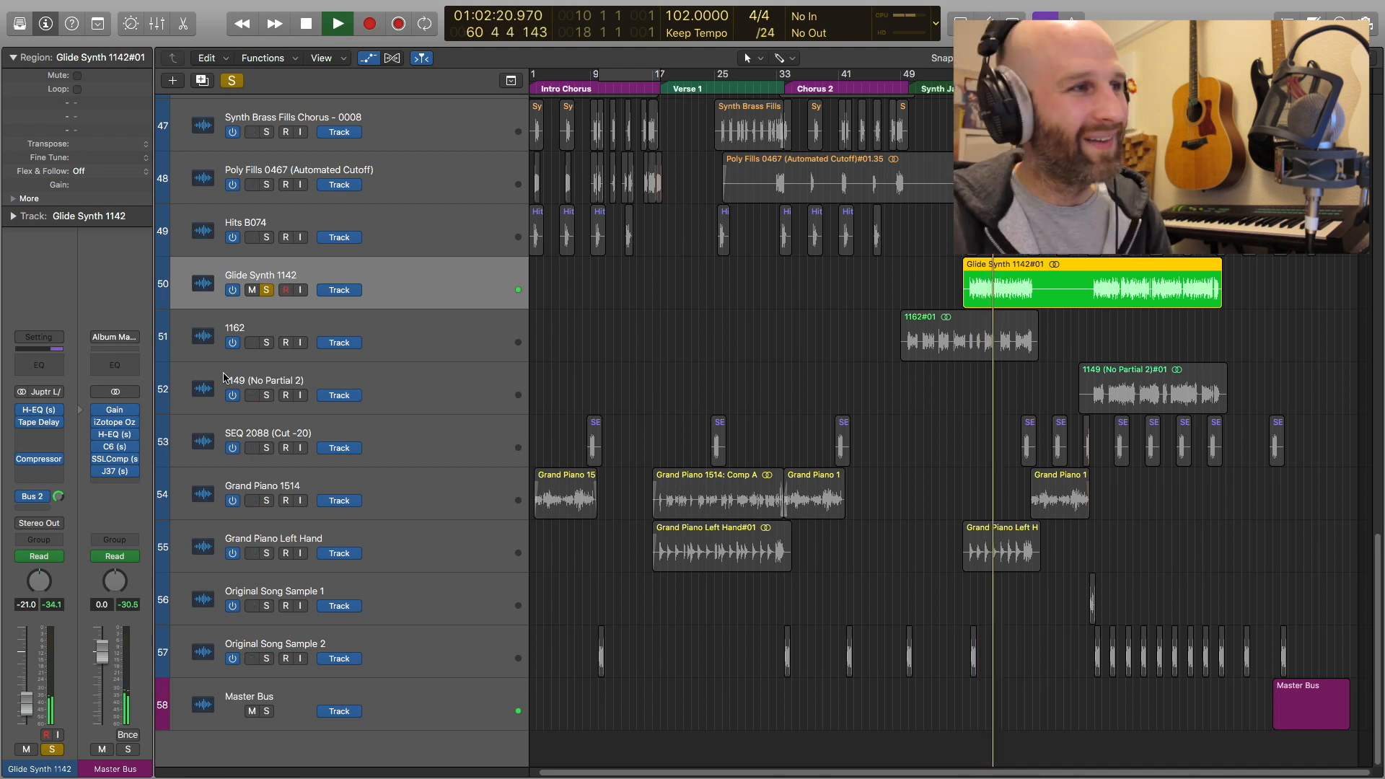
{"action": "key", "text": "space"}
- Clear the solo, step back two bars and play the full mix from the Breakdown through Chorus 3 while reviewing the tracks
{"action": "left_click", "coordinate": [232, 80]}
{"action": "key", "text": "comma"}
{"action": "key", "text": "comma"}
{"action": "key", "text": "space"}
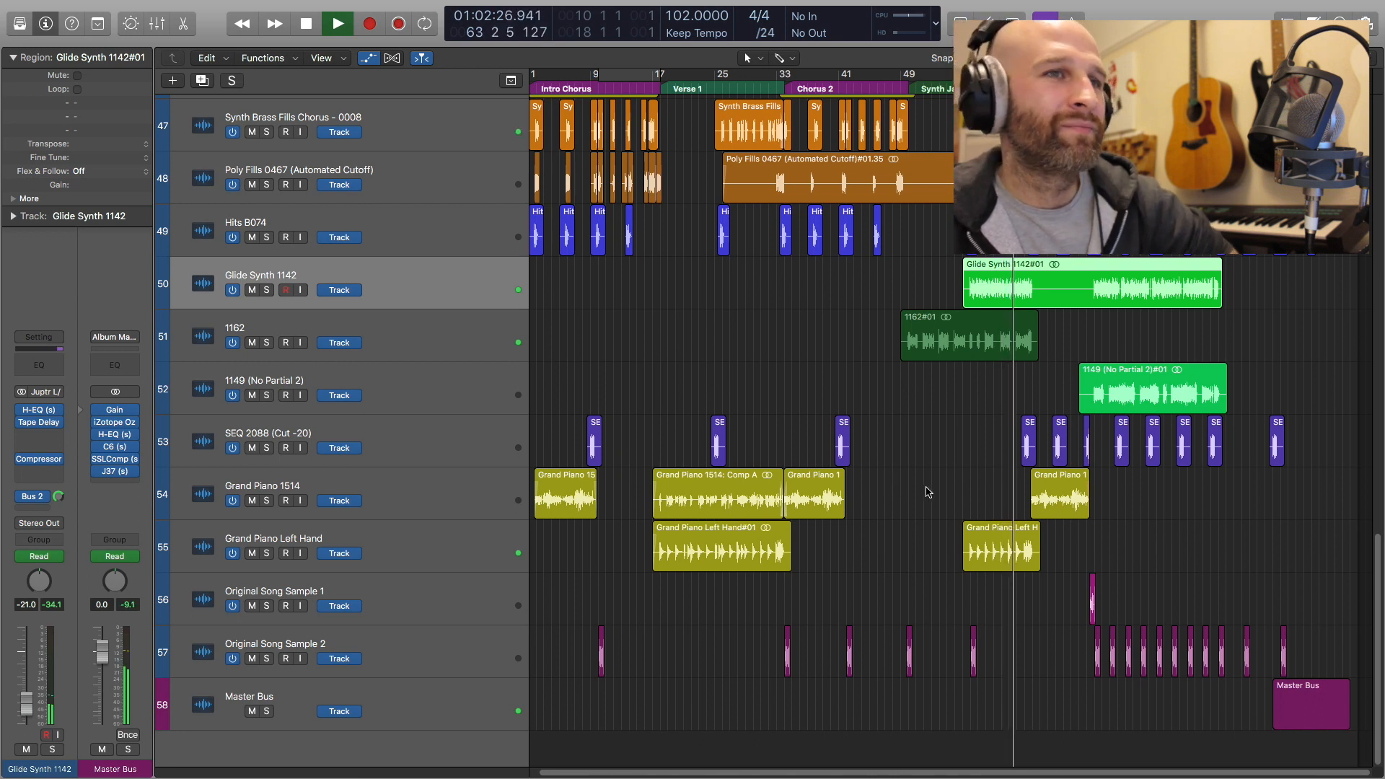
{"action": "scroll", "coordinate": [928, 492], "scroll_direction": "up", "scroll_amount": 12}
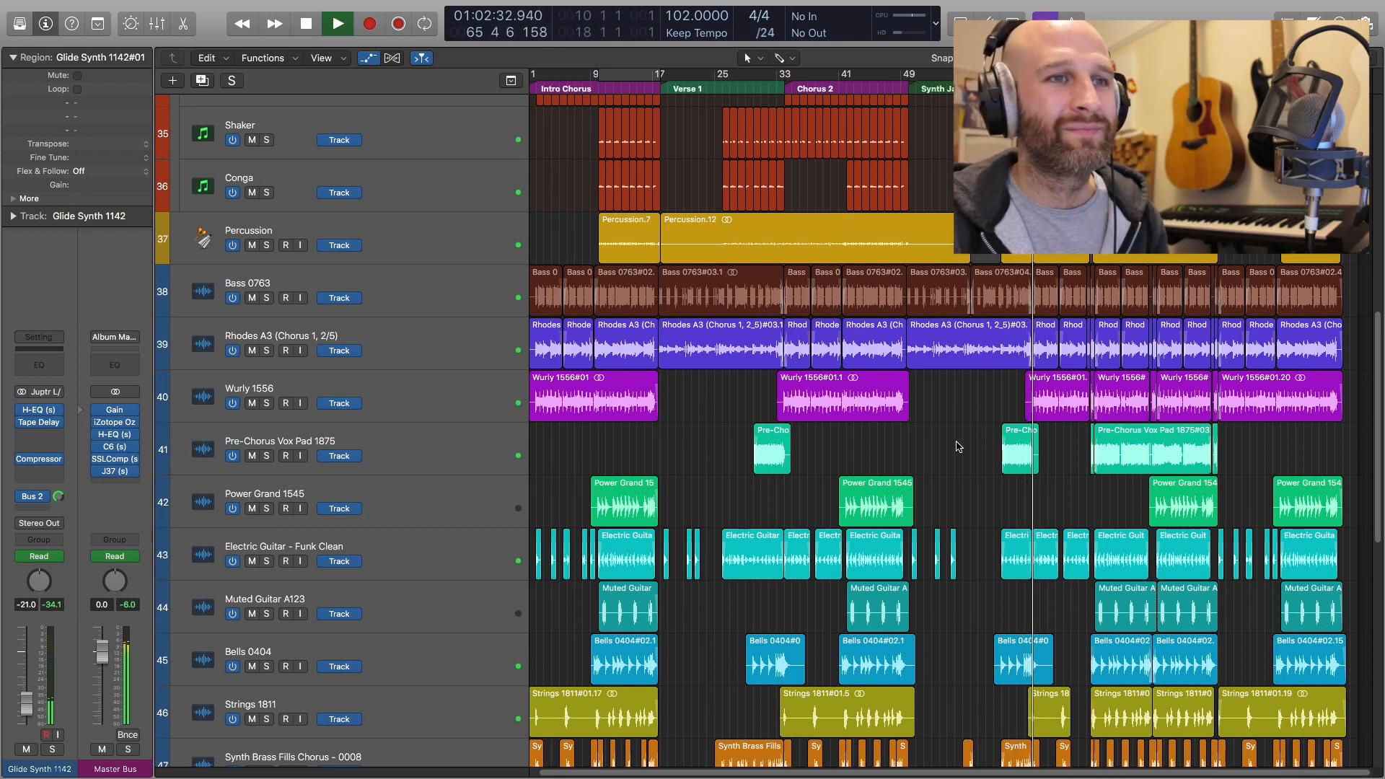
{"action": "scroll", "coordinate": [973, 438], "scroll_direction": "down", "scroll_amount": 9}
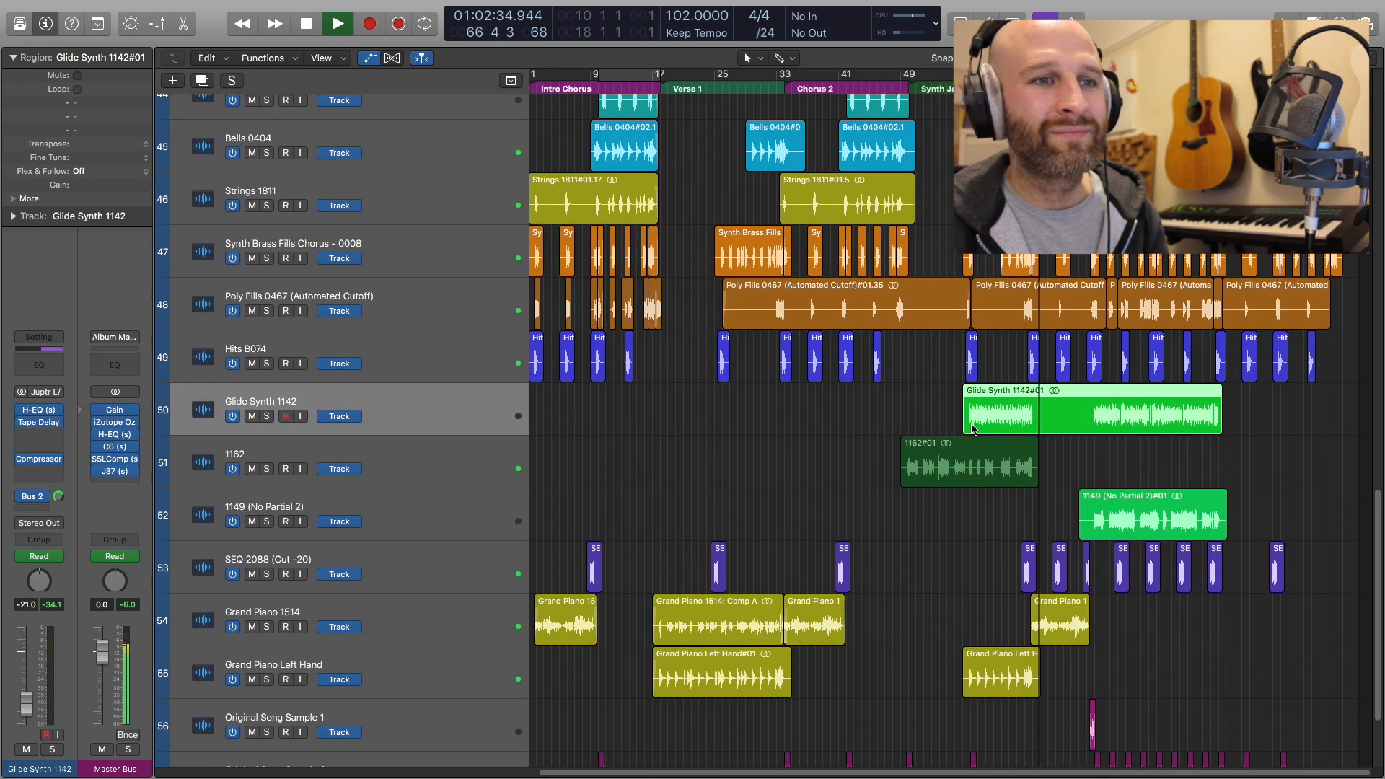
{"action": "key", "text": "super+Right"}
{"action": "key", "text": "super+Right"}
{"action": "key", "text": "super+Right"}
{"action": "scroll", "coordinate": [974, 429], "scroll_direction": "right", "scroll_amount": 3}
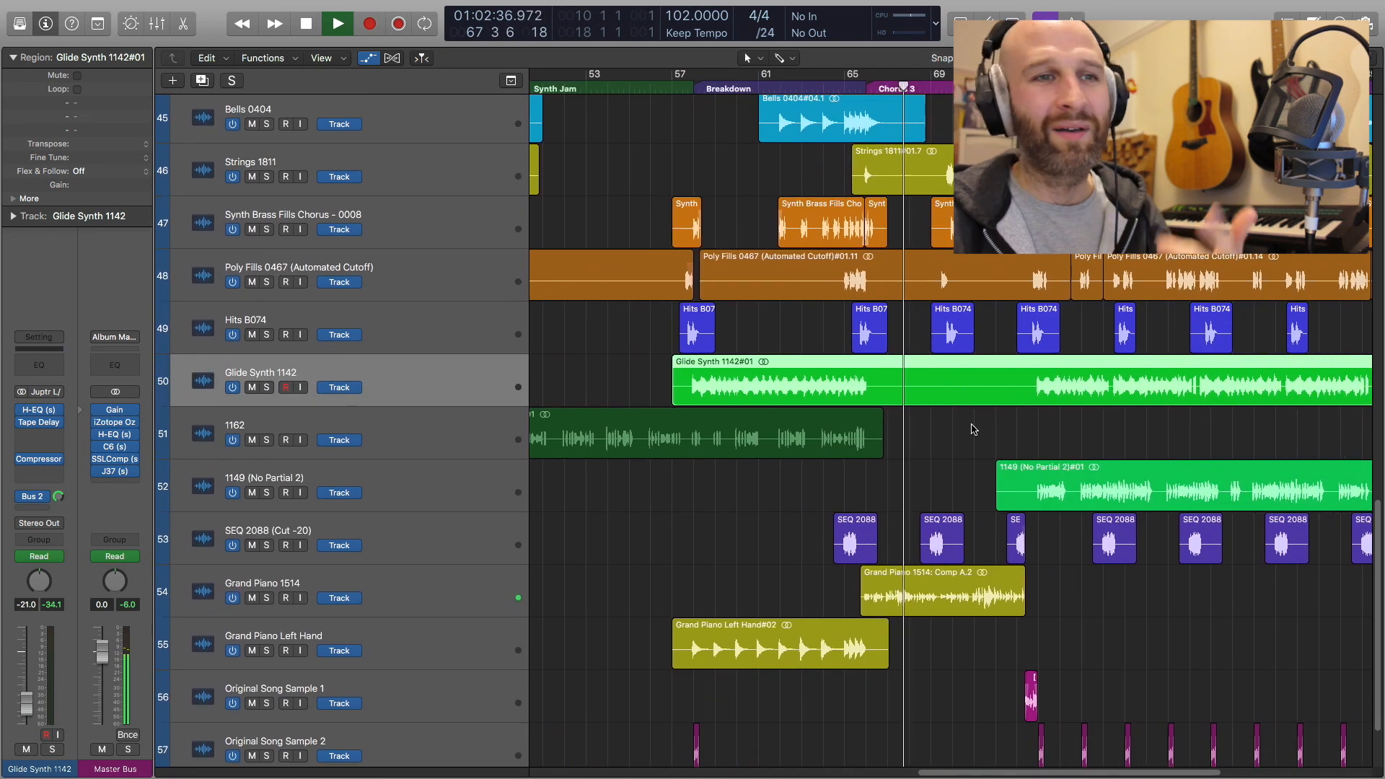
{"action": "scroll", "coordinate": [973, 429], "scroll_direction": "up", "scroll_amount": 15}
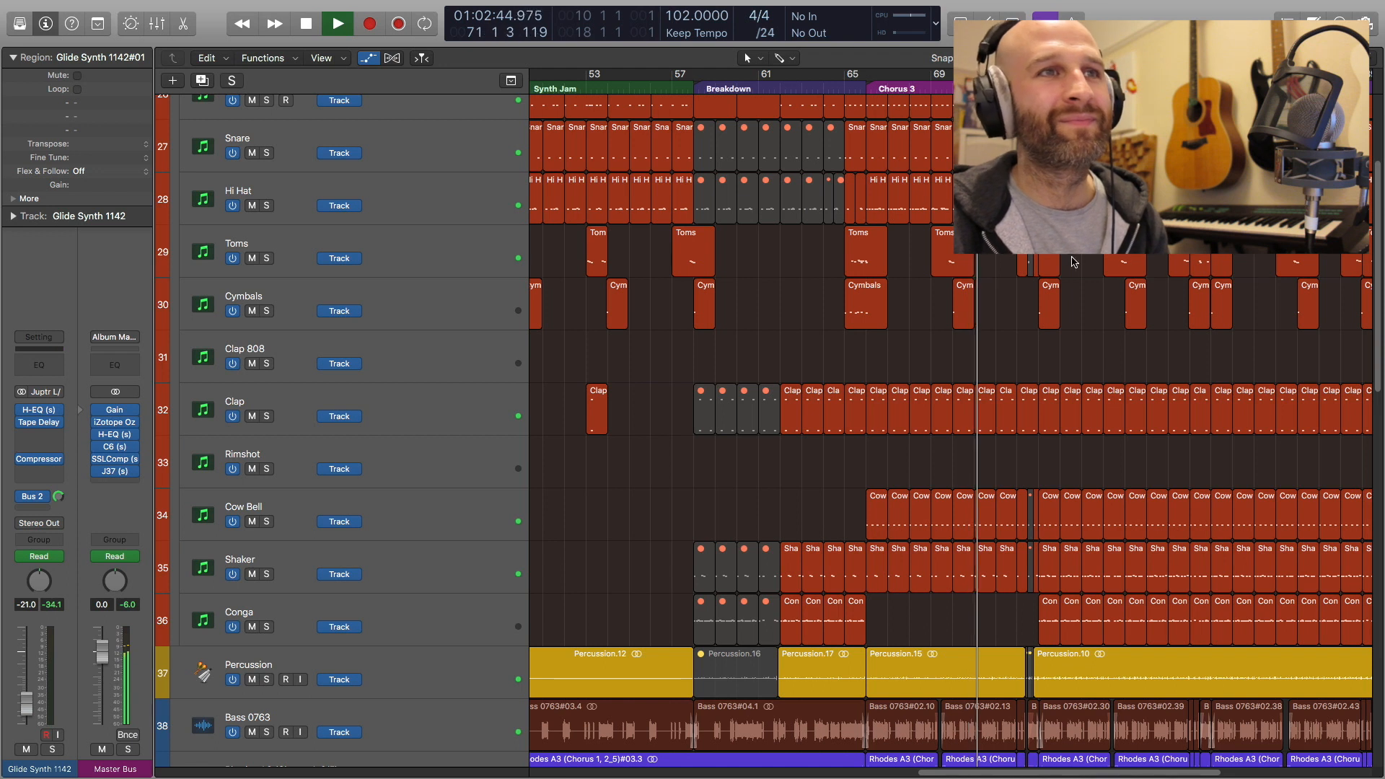
{"action": "scroll", "coordinate": [1072, 259], "scroll_direction": "down", "scroll_amount": 8}
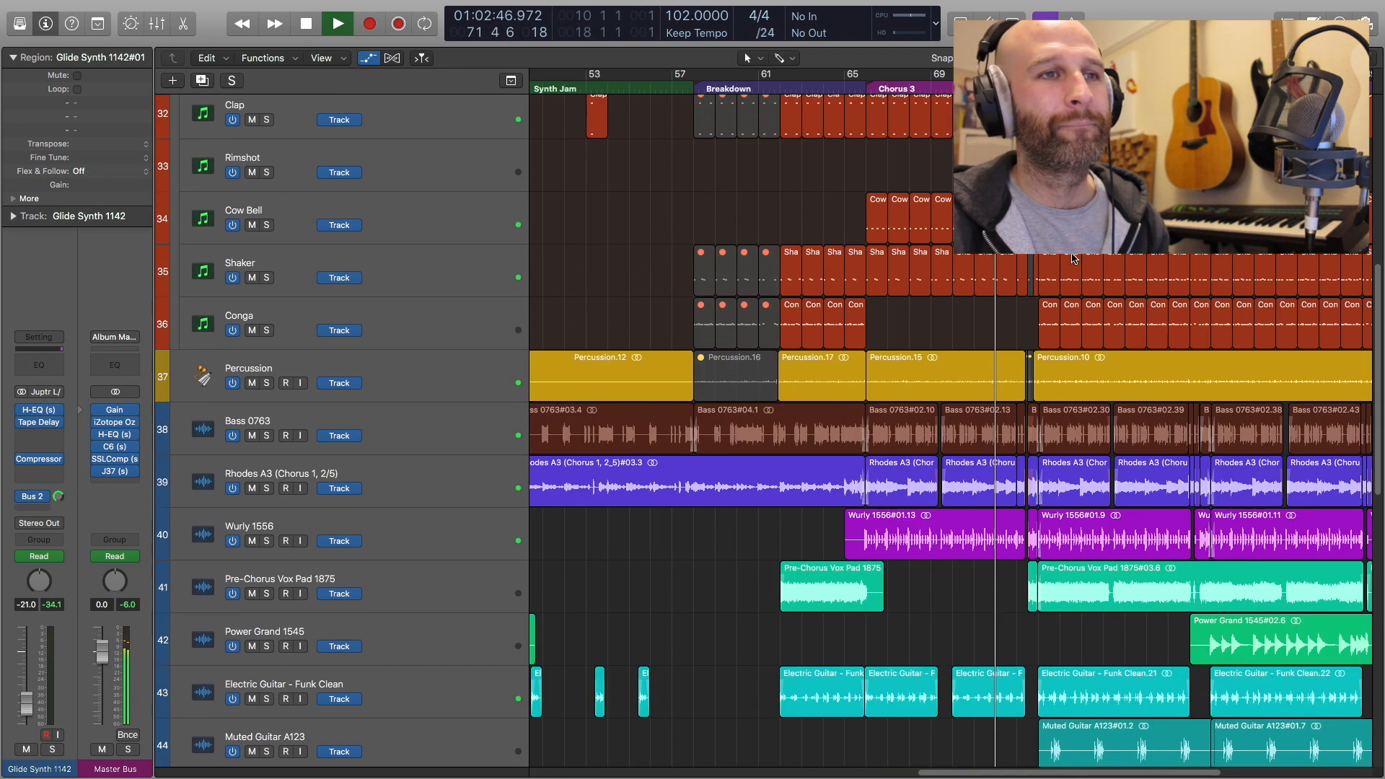
- Follow the full-mix playback in a close-up timeline view across all tracks and stop at bar 74
{"action": "key", "text": "super+Right"}
{"action": "key", "text": "super+Right"}
{"action": "key", "text": "super+Right"}
{"action": "key", "text": "super+Right"}
{"action": "key", "text": "super+Right"}
{"action": "scroll", "coordinate": [1072, 259], "scroll_direction": "up", "scroll_amount": 5}
{"action": "scroll", "coordinate": [1072, 258], "scroll_direction": "down", "scroll_amount": 5}
{"action": "scroll", "coordinate": [1046, 275], "scroll_direction": "right", "scroll_amount": 5}
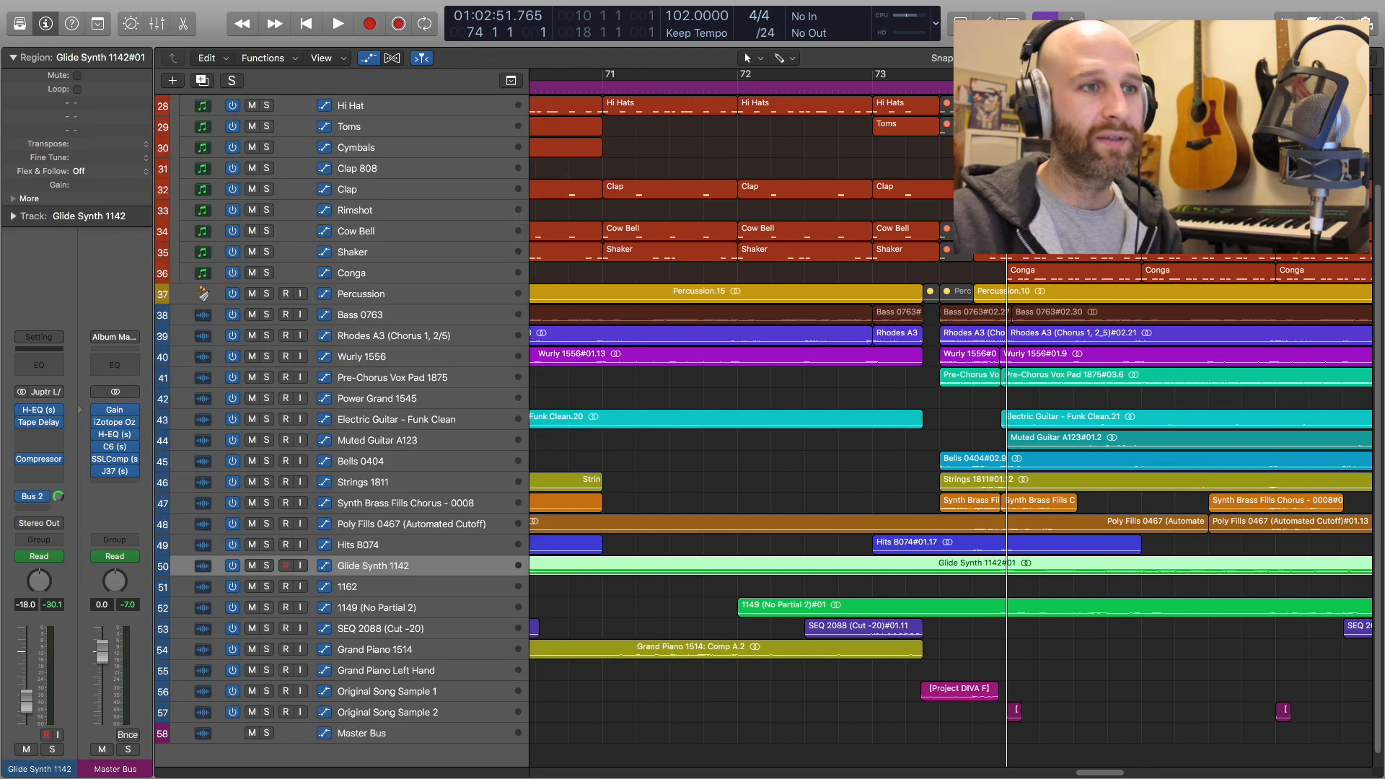
- Hide the track automation, solo track 1162 and play the start of the Synth Jam from bar 50 to bar 51
{"action": "left_click", "coordinate": [1031, 589], "text": "ctrl+alt"}
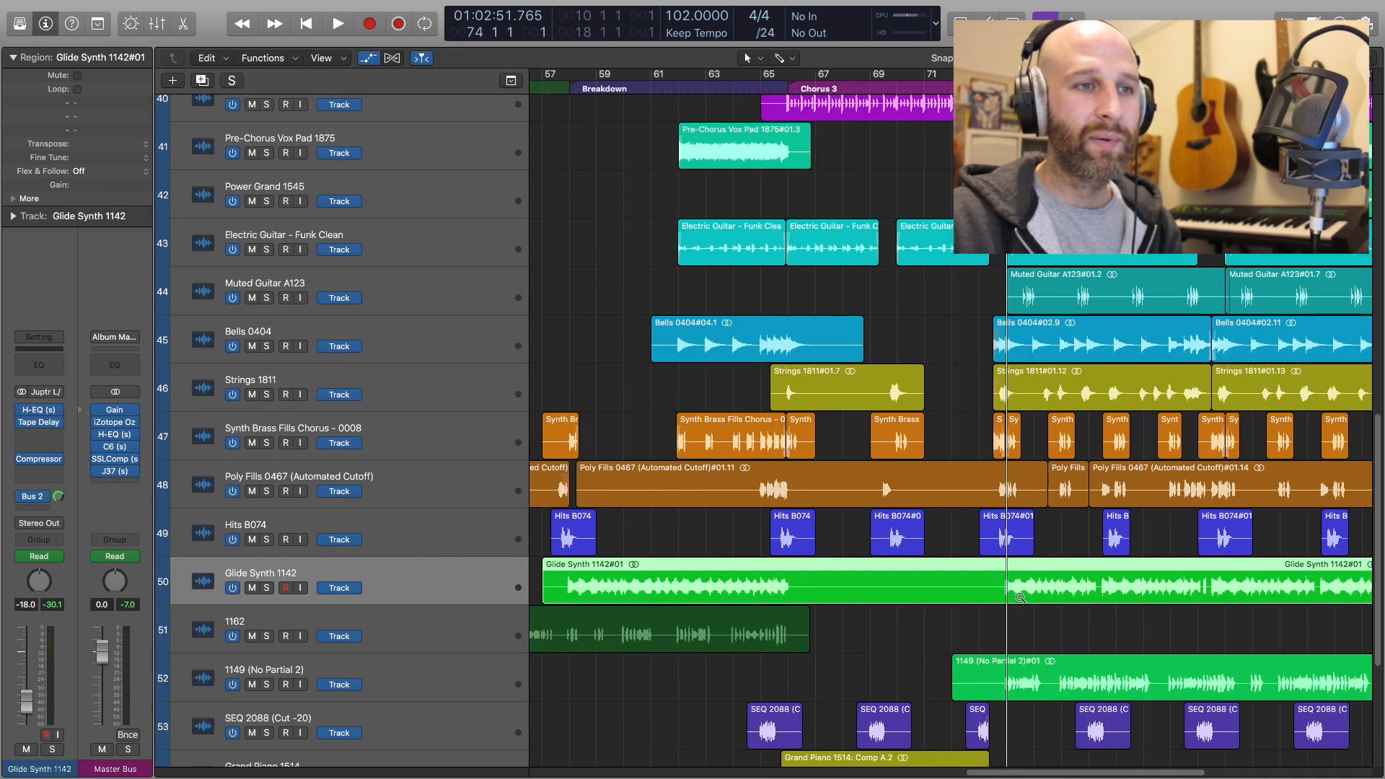
{"action": "key", "text": "a"}
{"action": "scroll", "coordinate": [1014, 598], "scroll_direction": "left", "scroll_amount": 5}
{"action": "scroll", "coordinate": [1015, 597], "scroll_direction": "up", "scroll_amount": 1}
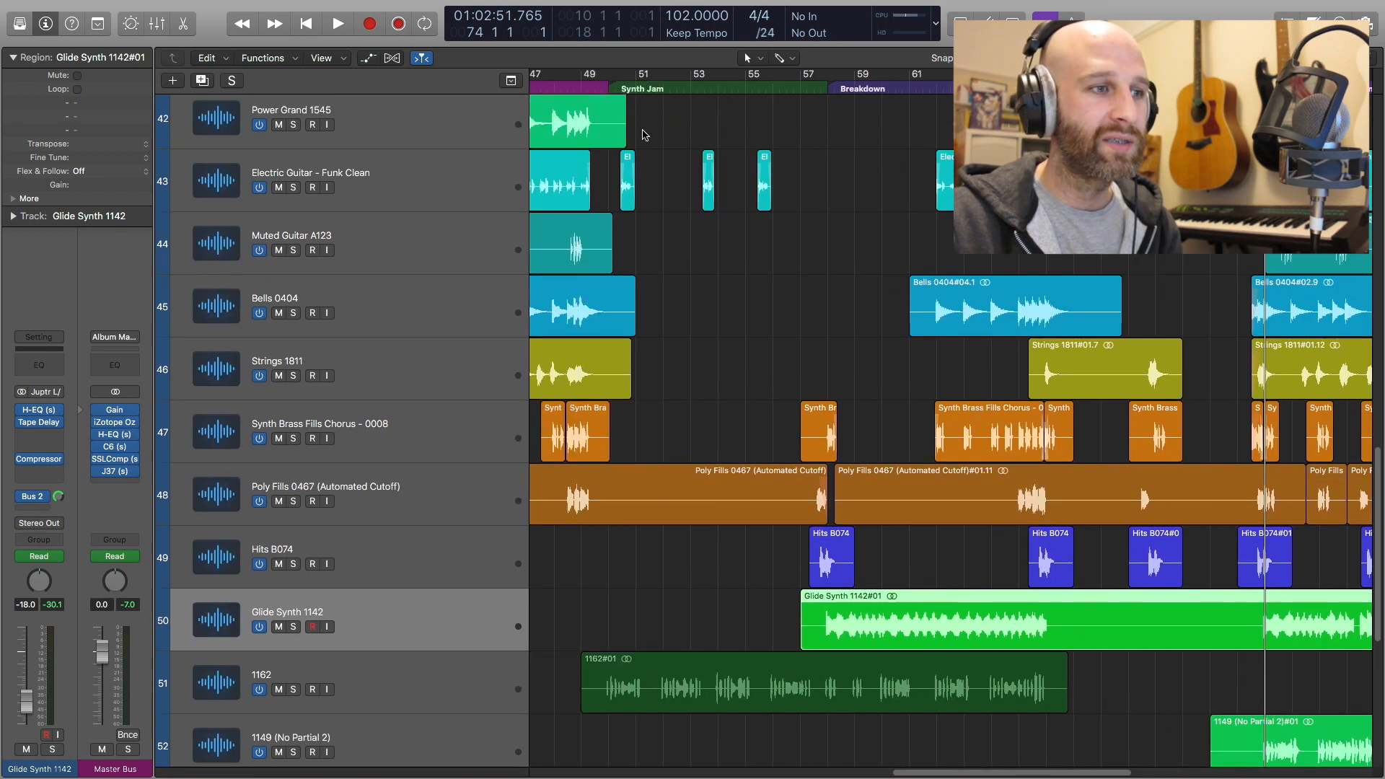
{"action": "left_click", "coordinate": [608, 88]}
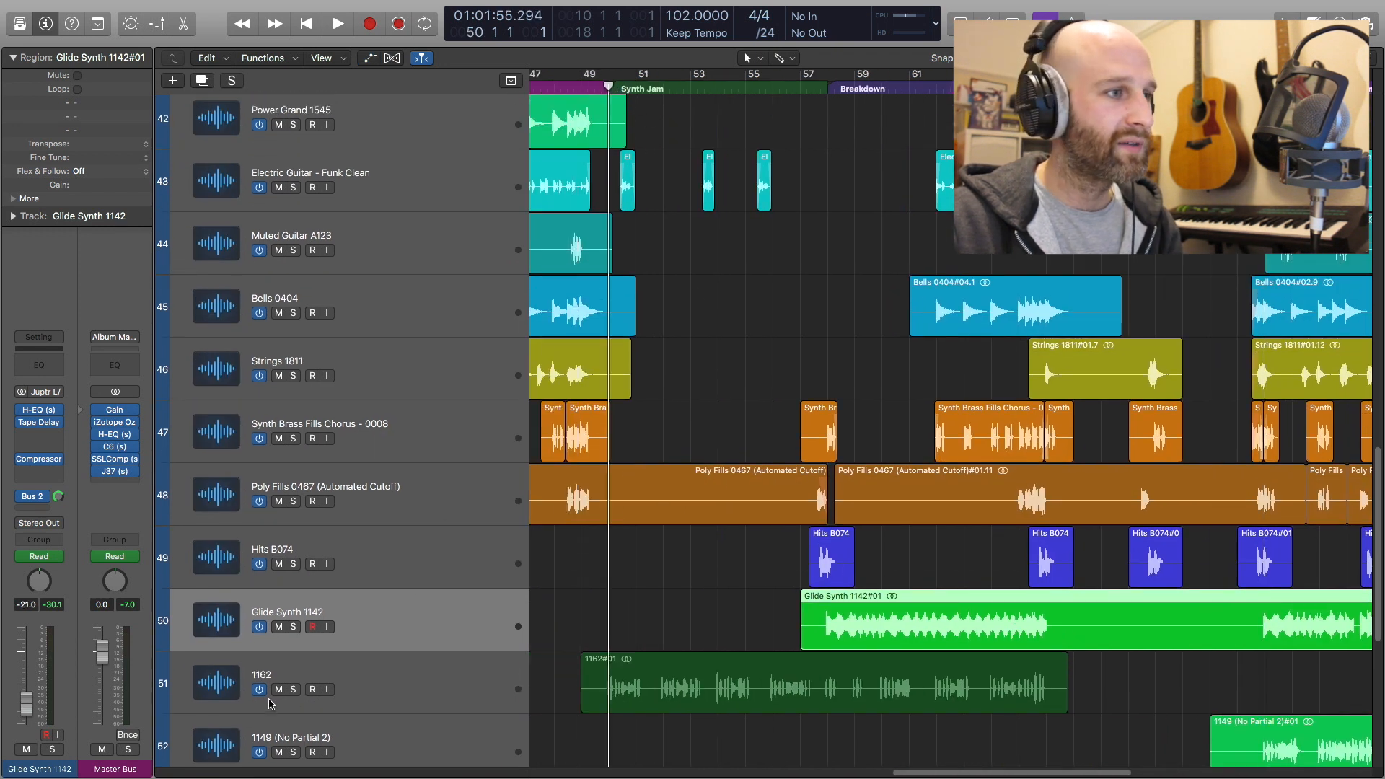
{"action": "left_click", "coordinate": [293, 690]}
{"action": "key", "text": "space"}
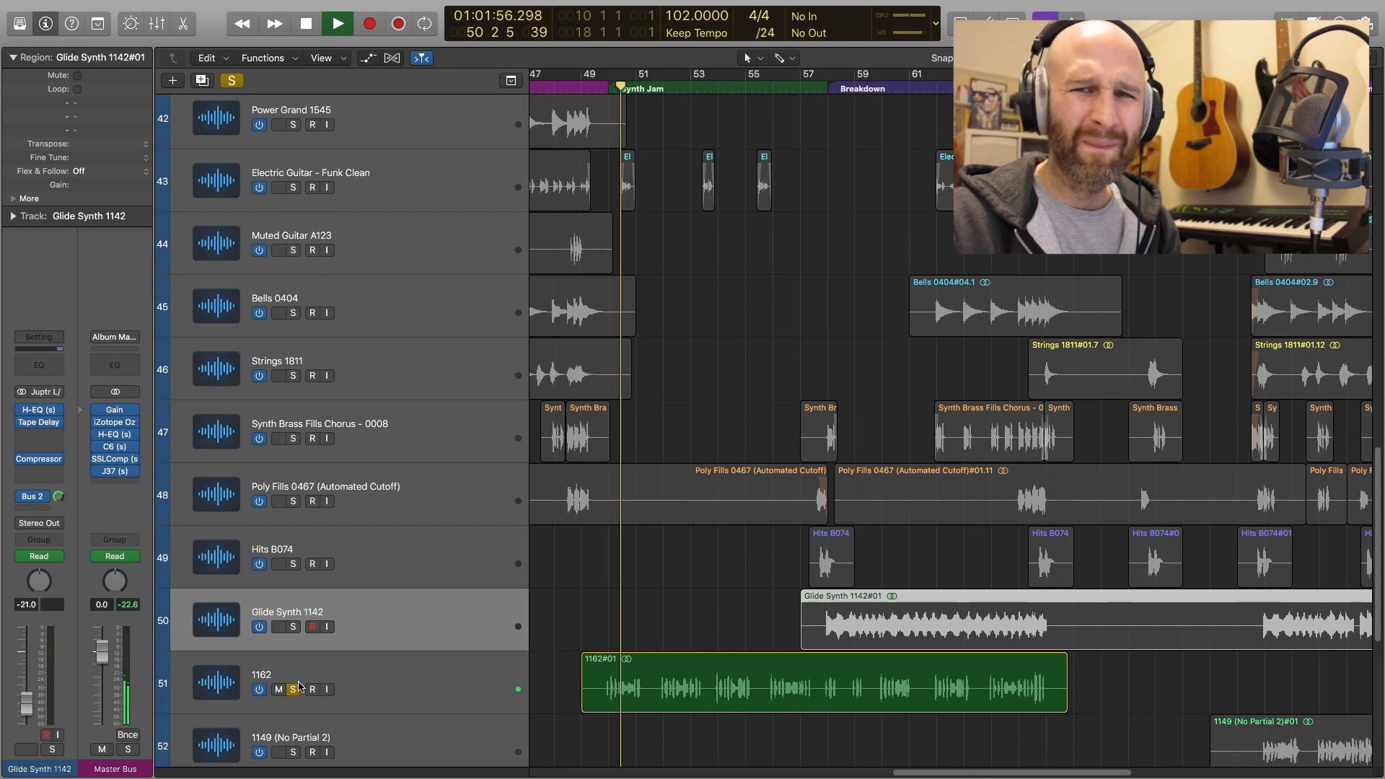
{"action": "key", "text": "space"}
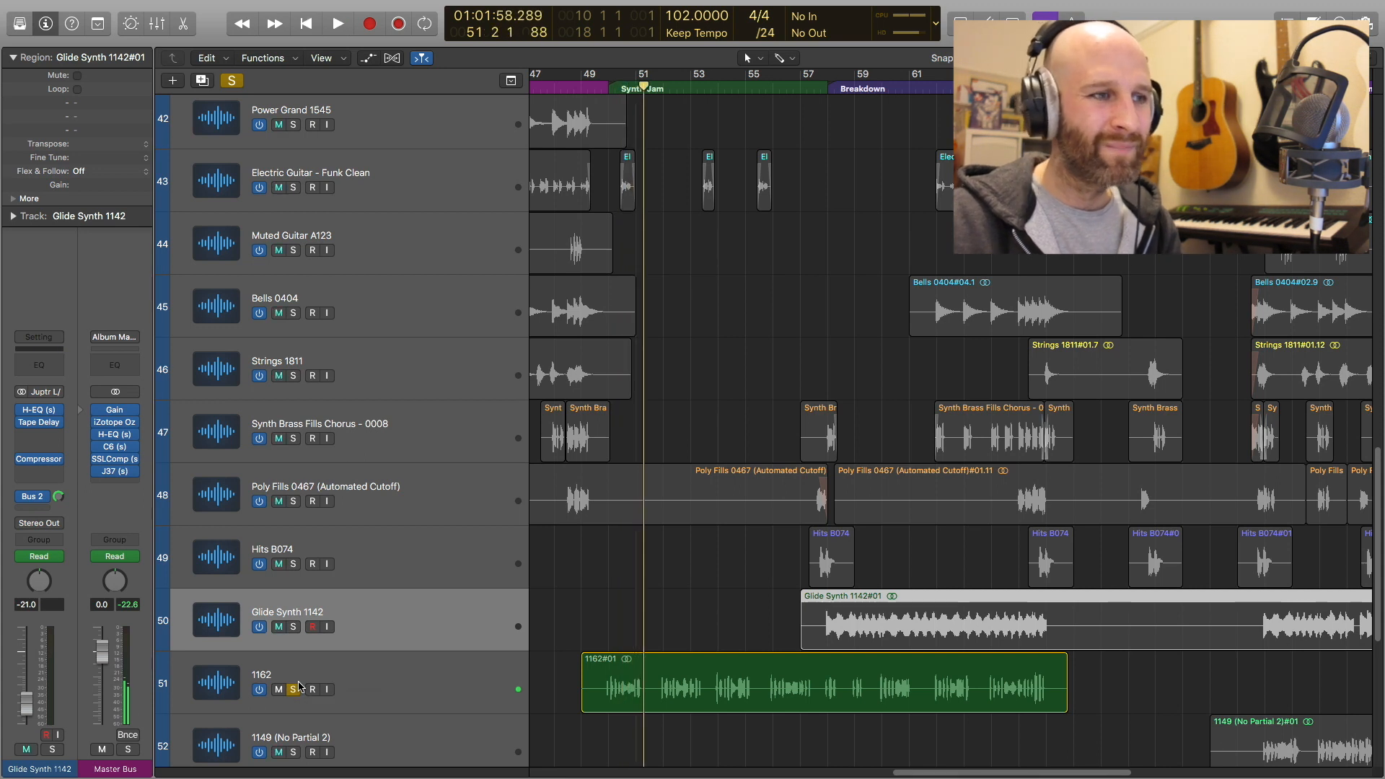
- Swap the solo from 1162 to 1149 (No Partial 2) and play it from bar 74 to bar 75
{"action": "scroll", "coordinate": [491, 550], "scroll_direction": "right", "scroll_amount": 8}
{"action": "scroll", "coordinate": [491, 550], "scroll_direction": "down", "scroll_amount": 5}
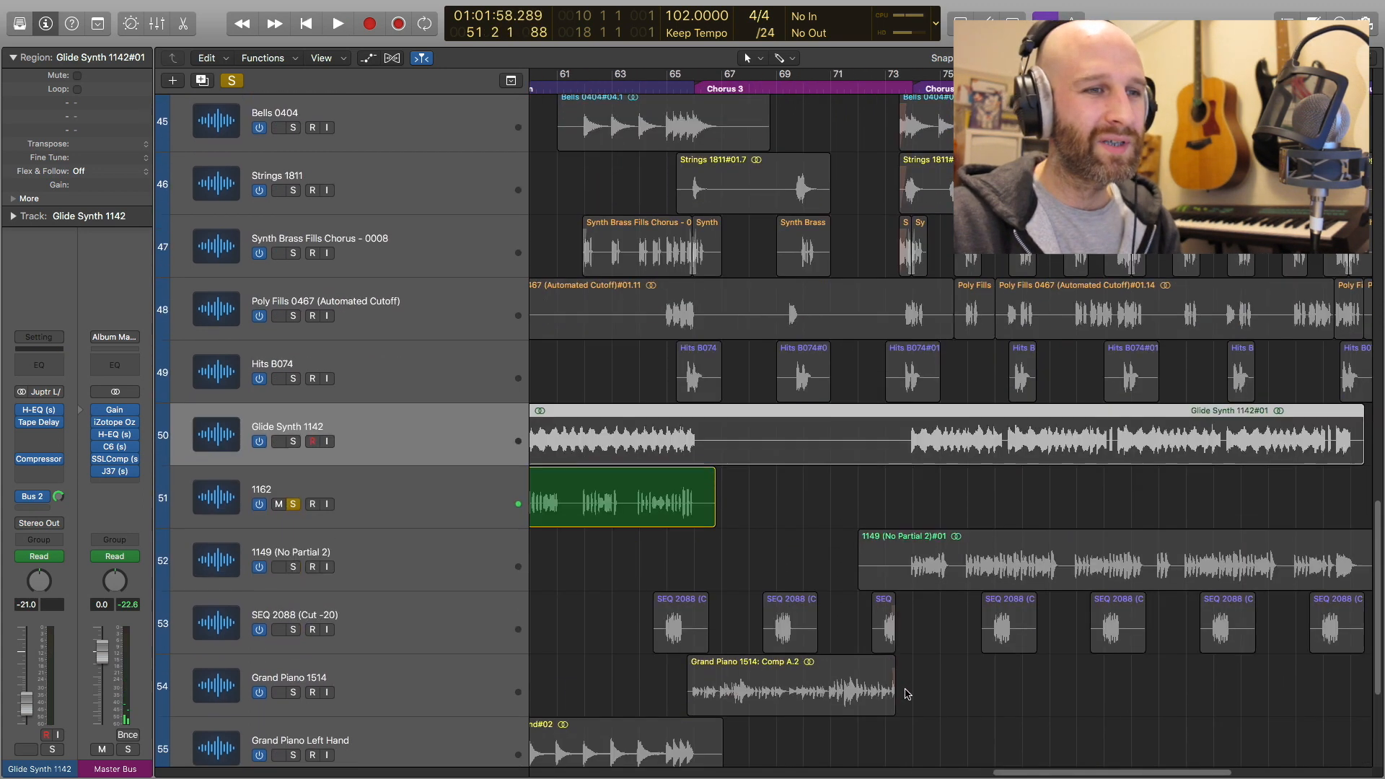
{"action": "left_click", "coordinate": [294, 471]}
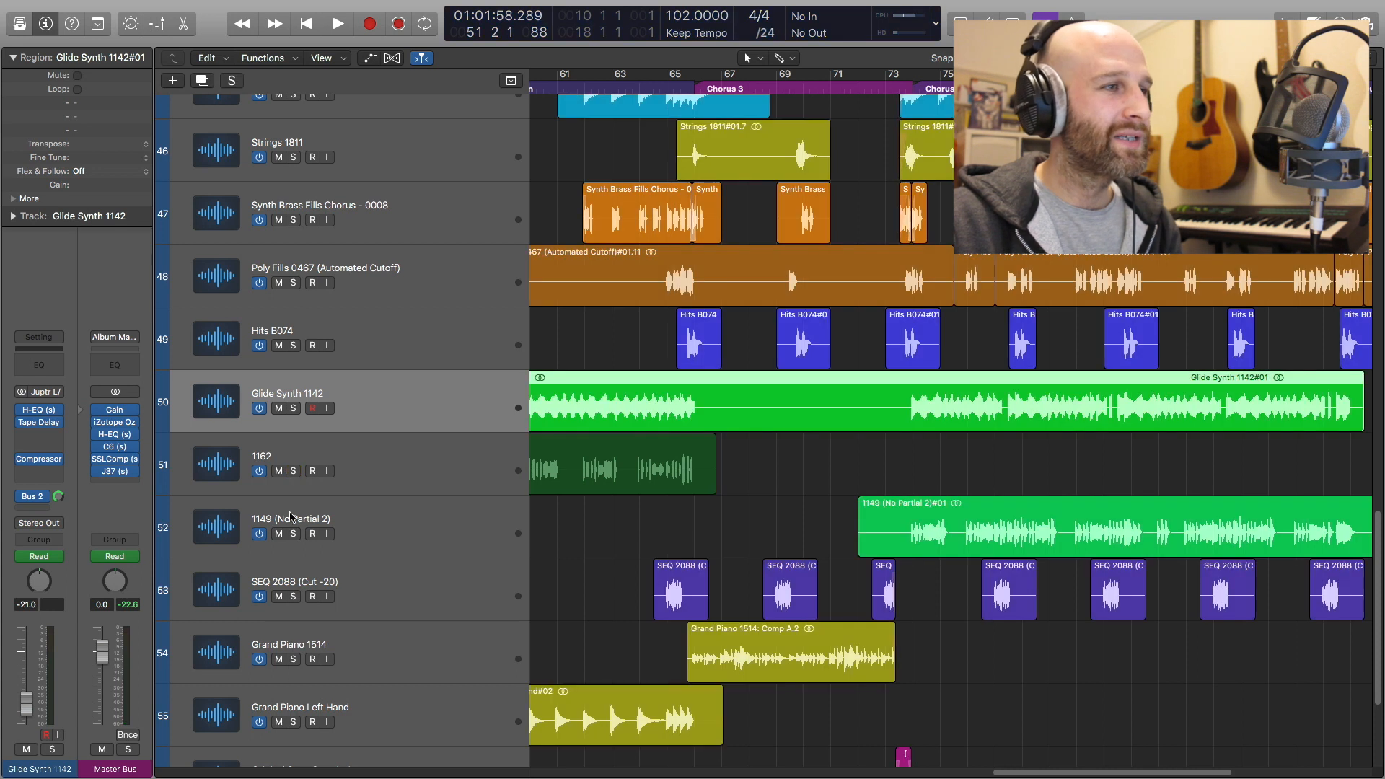
{"action": "left_click", "coordinate": [294, 535]}
{"action": "left_click", "coordinate": [913, 88]}
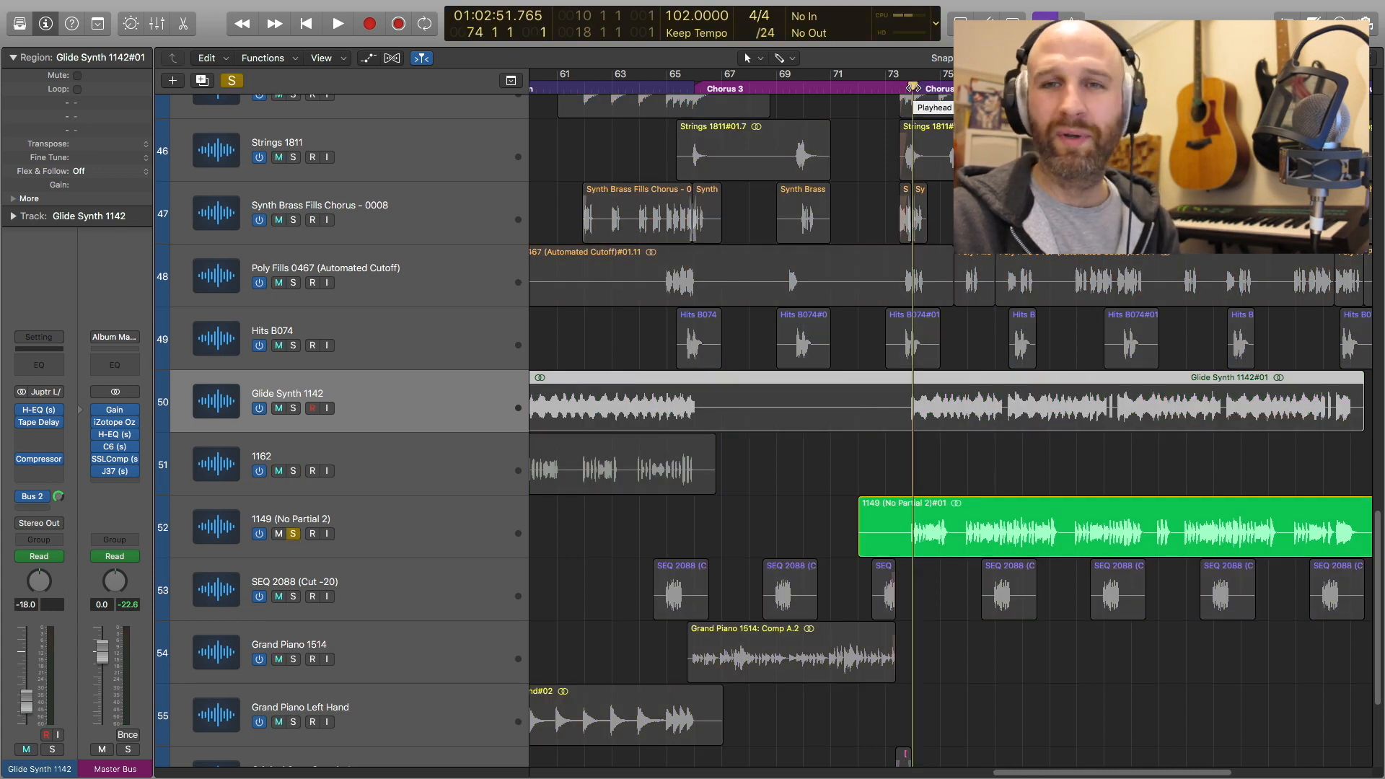
{"action": "key", "text": "space"}
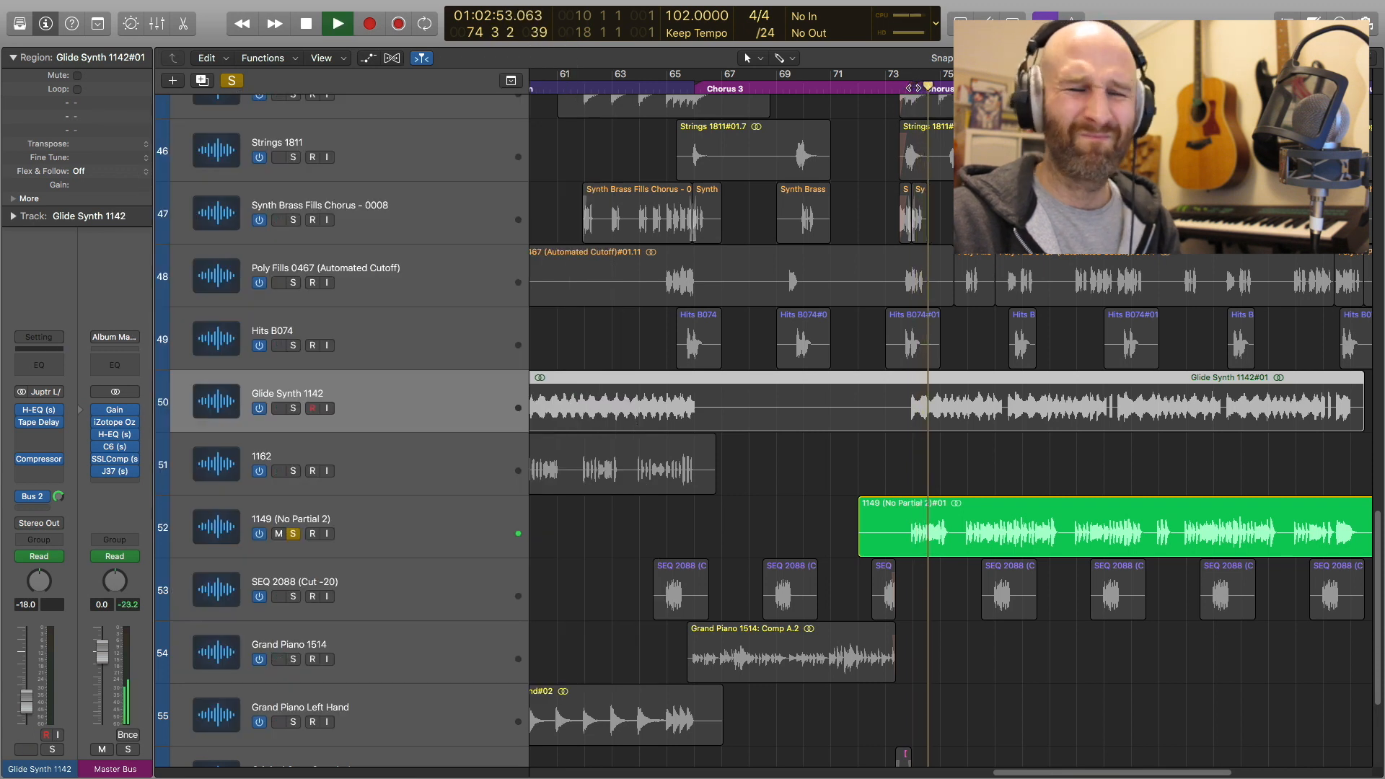
{"action": "key", "text": "space"}
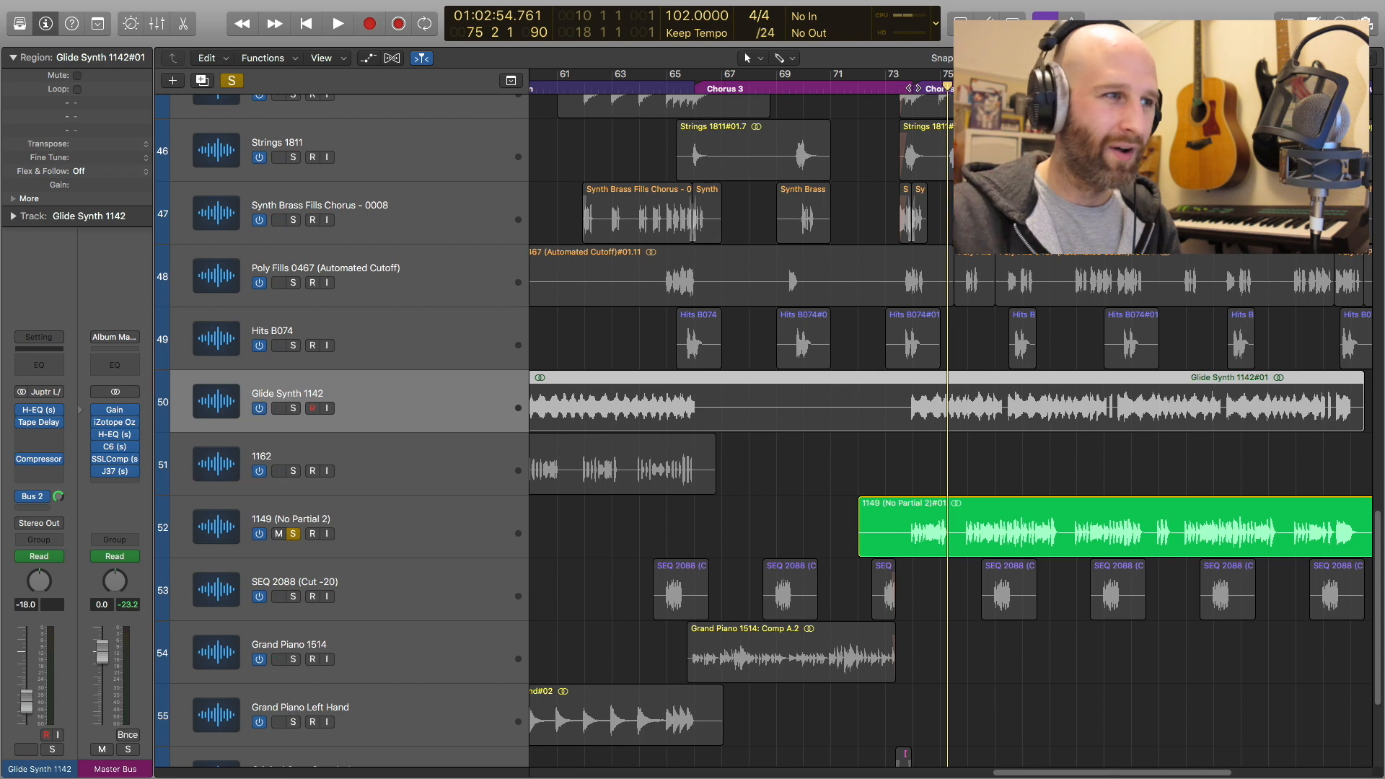
- Select the 1149 (No Partial 2) track, inspect its H-EQ curve during soloed playback and close the plug-in
{"action": "left_click", "coordinate": [465, 534]}
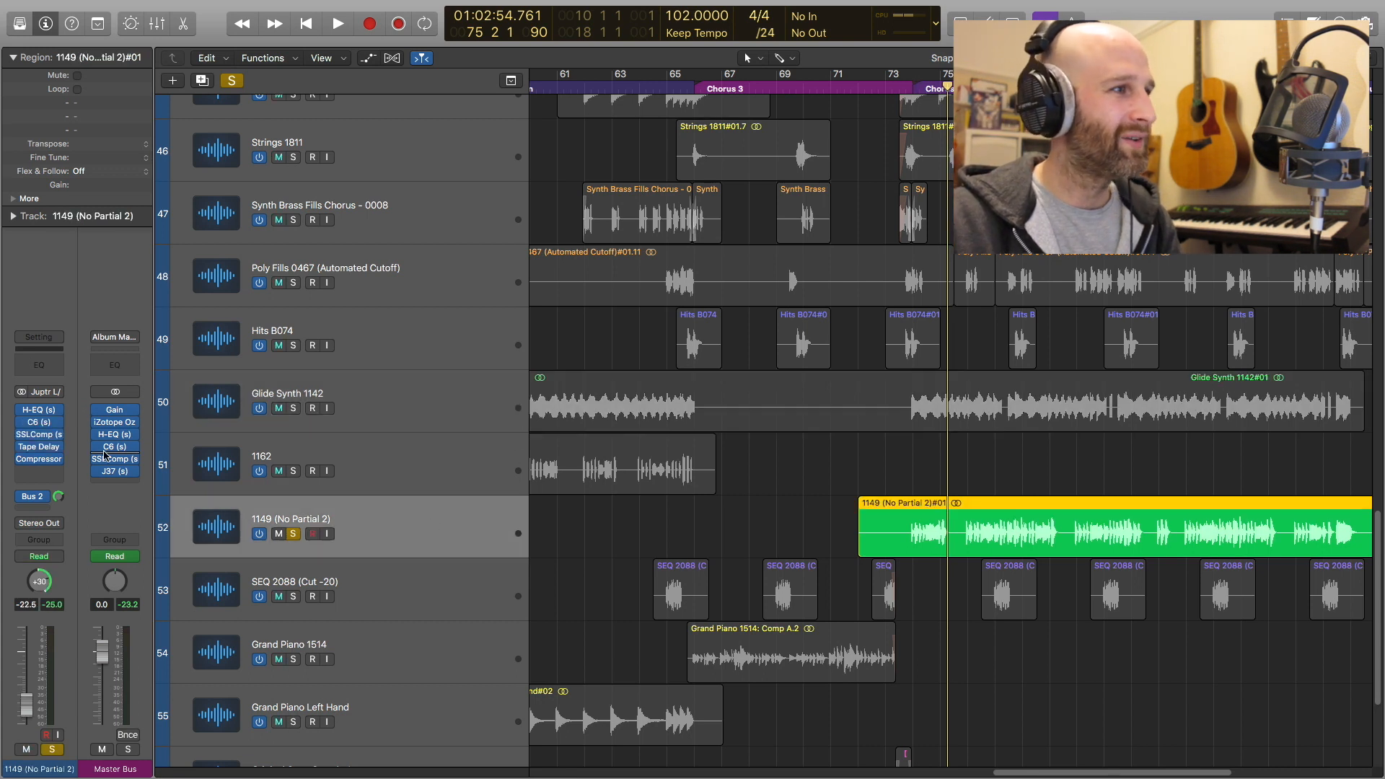
{"action": "left_click", "coordinate": [46, 409]}
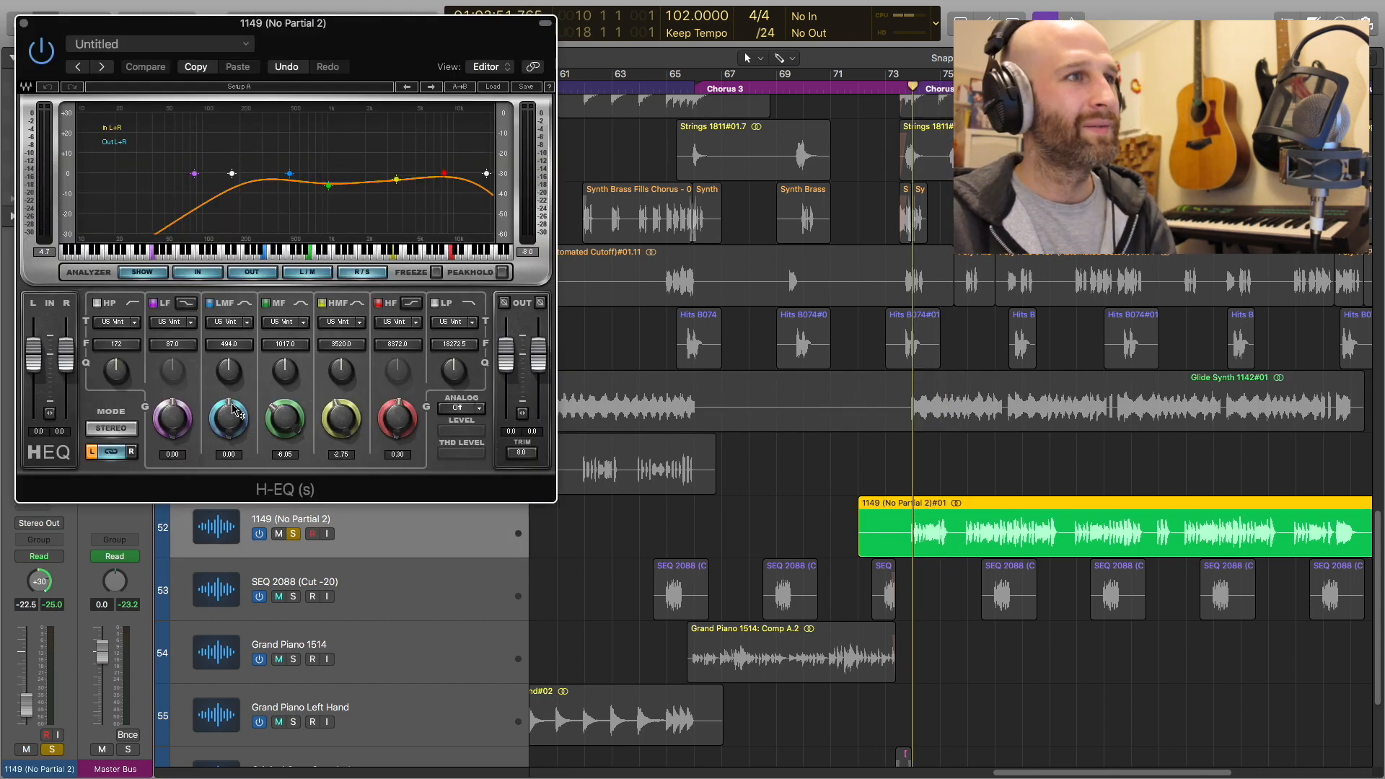
{"action": "key", "text": "space"}
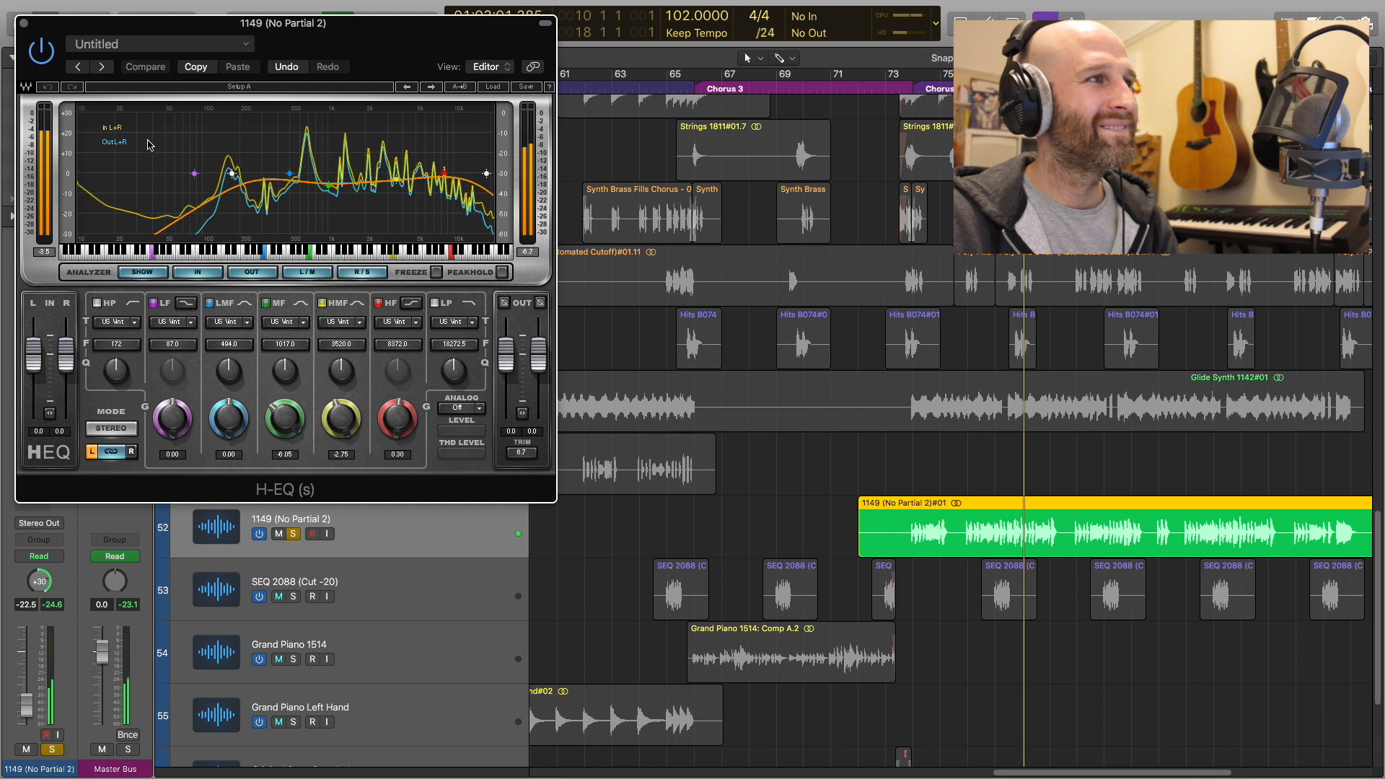
{"action": "left_click", "coordinate": [23, 24]}
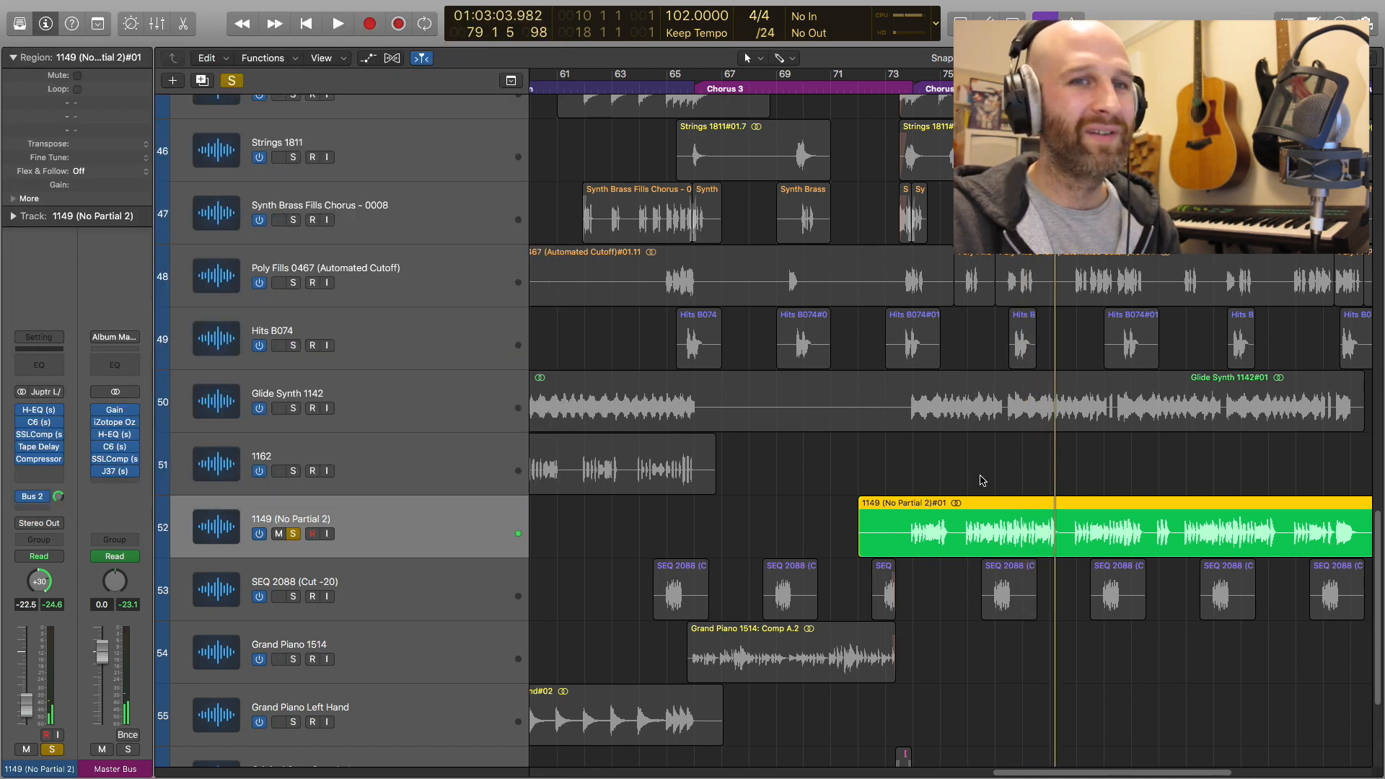
- Solo 1162 alongside 1149 (No Partial 2), play from bar 50 to bar 51 and return to the Chorus 3 area
{"action": "scroll", "coordinate": [980, 480], "scroll_direction": "right", "scroll_amount": 3}
{"action": "scroll", "coordinate": [984, 483], "scroll_direction": "down", "scroll_amount": 3}
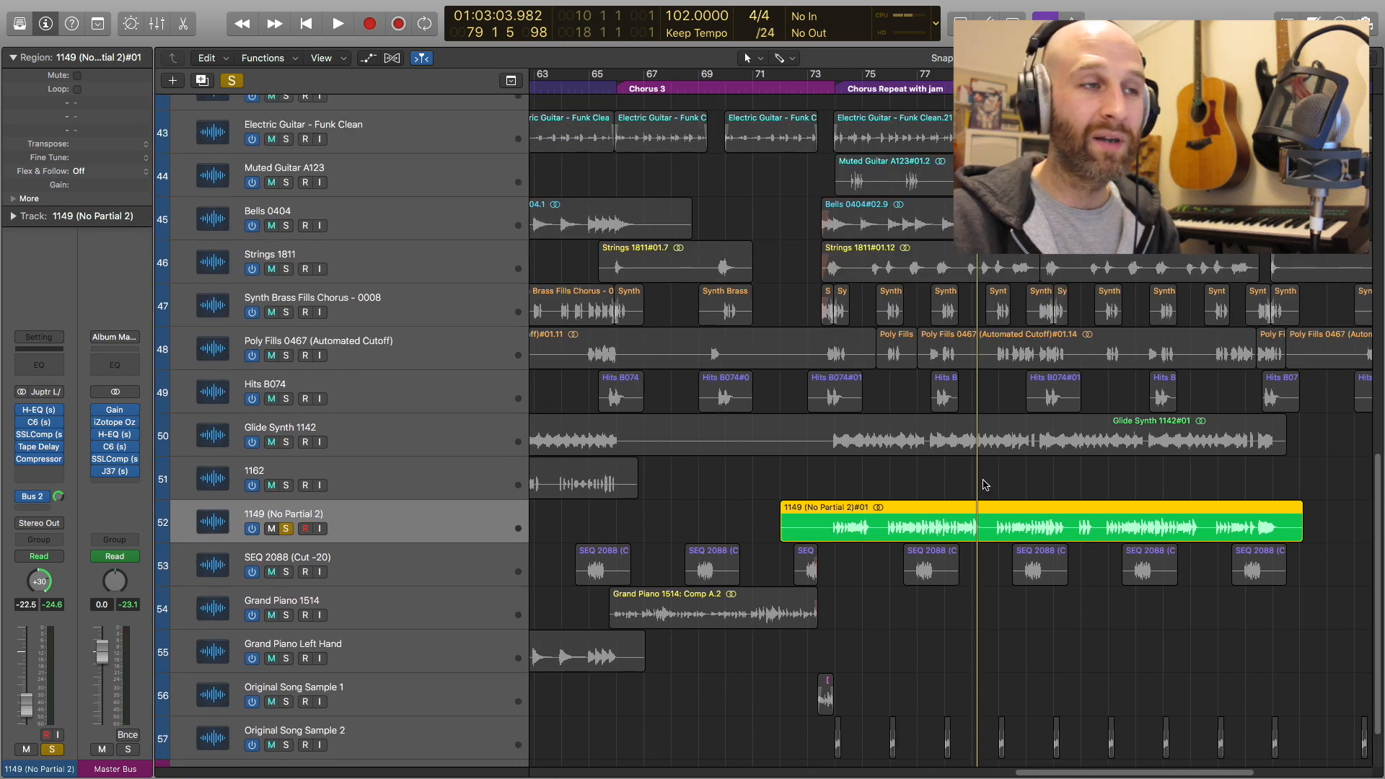
{"action": "scroll", "coordinate": [985, 484], "scroll_direction": "left", "scroll_amount": 10}
{"action": "scroll", "coordinate": [803, 286], "scroll_direction": "up", "scroll_amount": 1}
{"action": "left_click", "coordinate": [286, 513]}
{"action": "left_click", "coordinate": [682, 86]}
{"action": "key", "text": "space"}
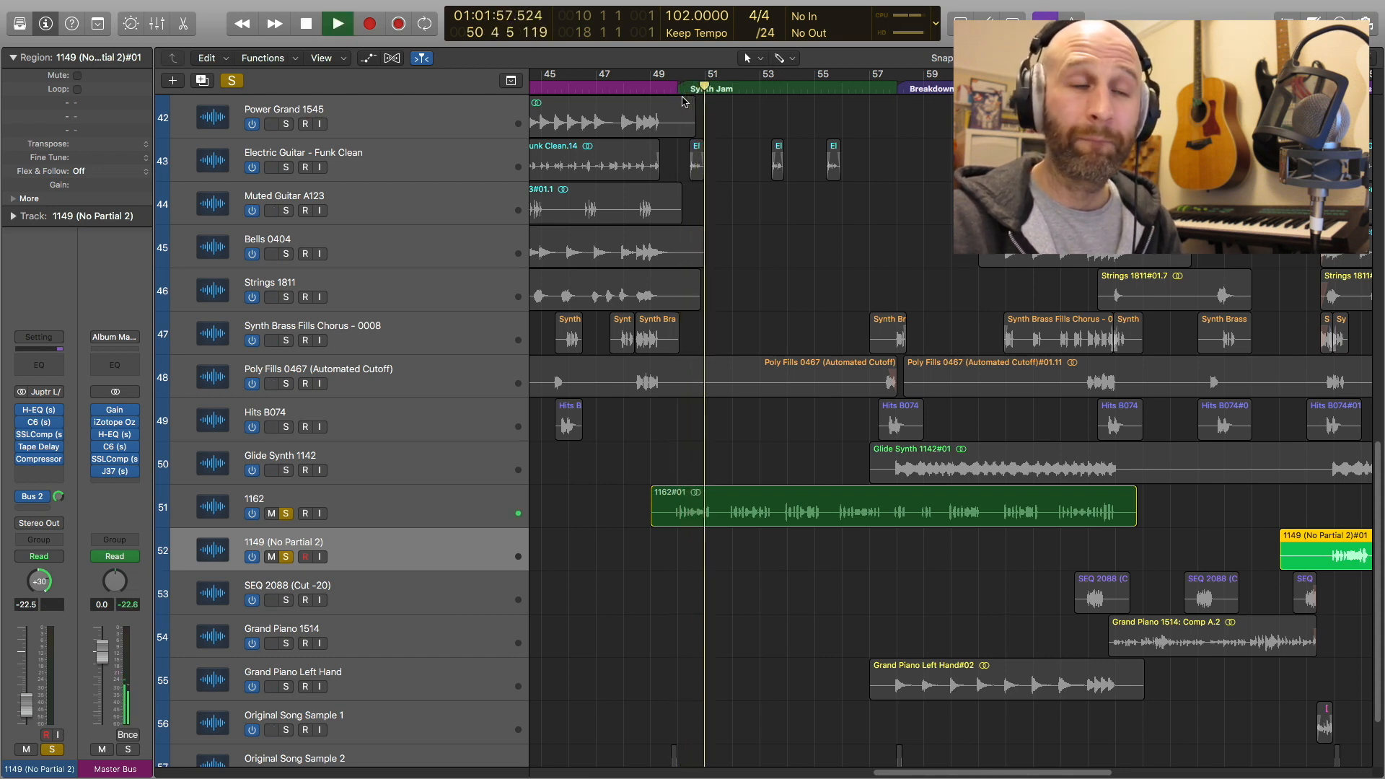
{"action": "key", "text": "space"}
{"action": "scroll", "coordinate": [757, 217], "scroll_direction": "down", "scroll_amount": 2}
{"action": "scroll", "coordinate": [794, 288], "scroll_direction": "right", "scroll_amount": 10}
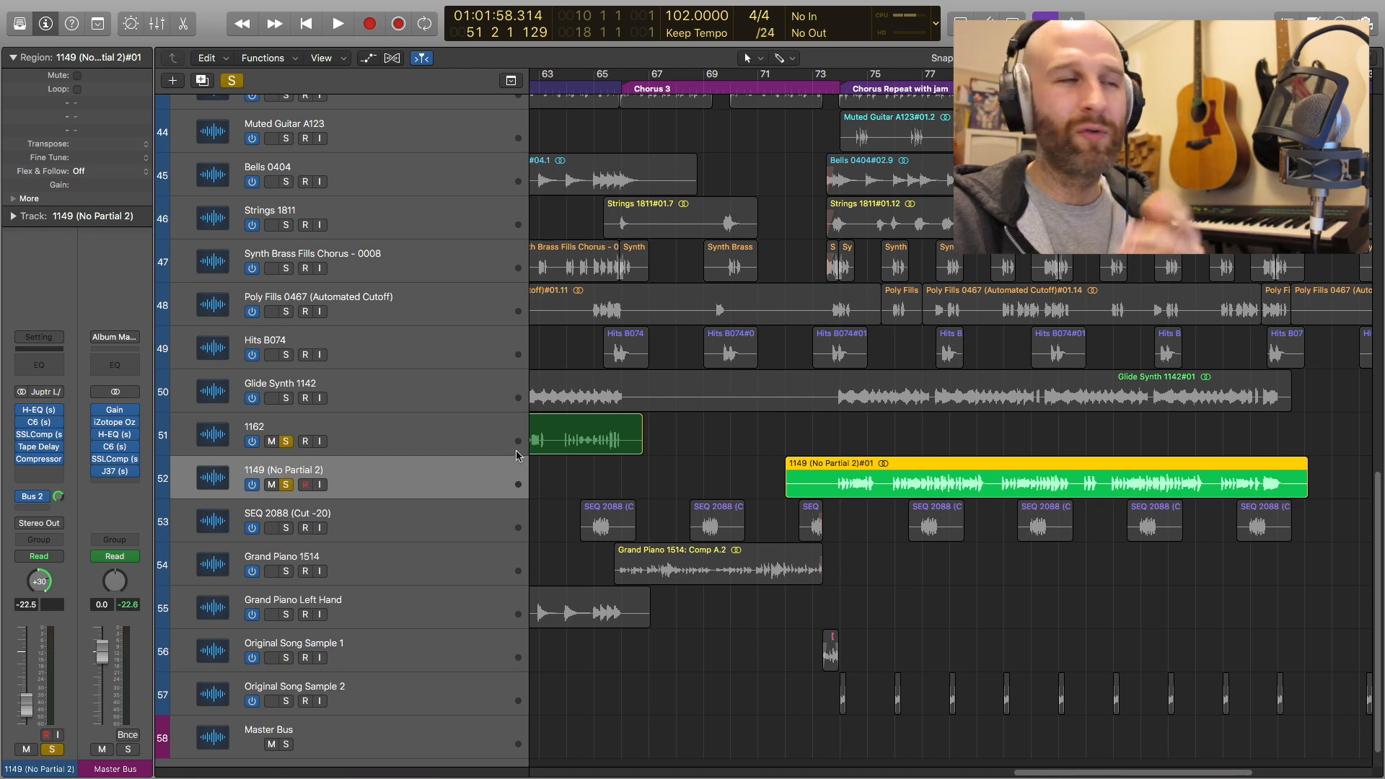
- Clear all track solos and play the full mix from the end of bar 73 to bar 75
{"action": "left_click", "coordinate": [232, 81]}
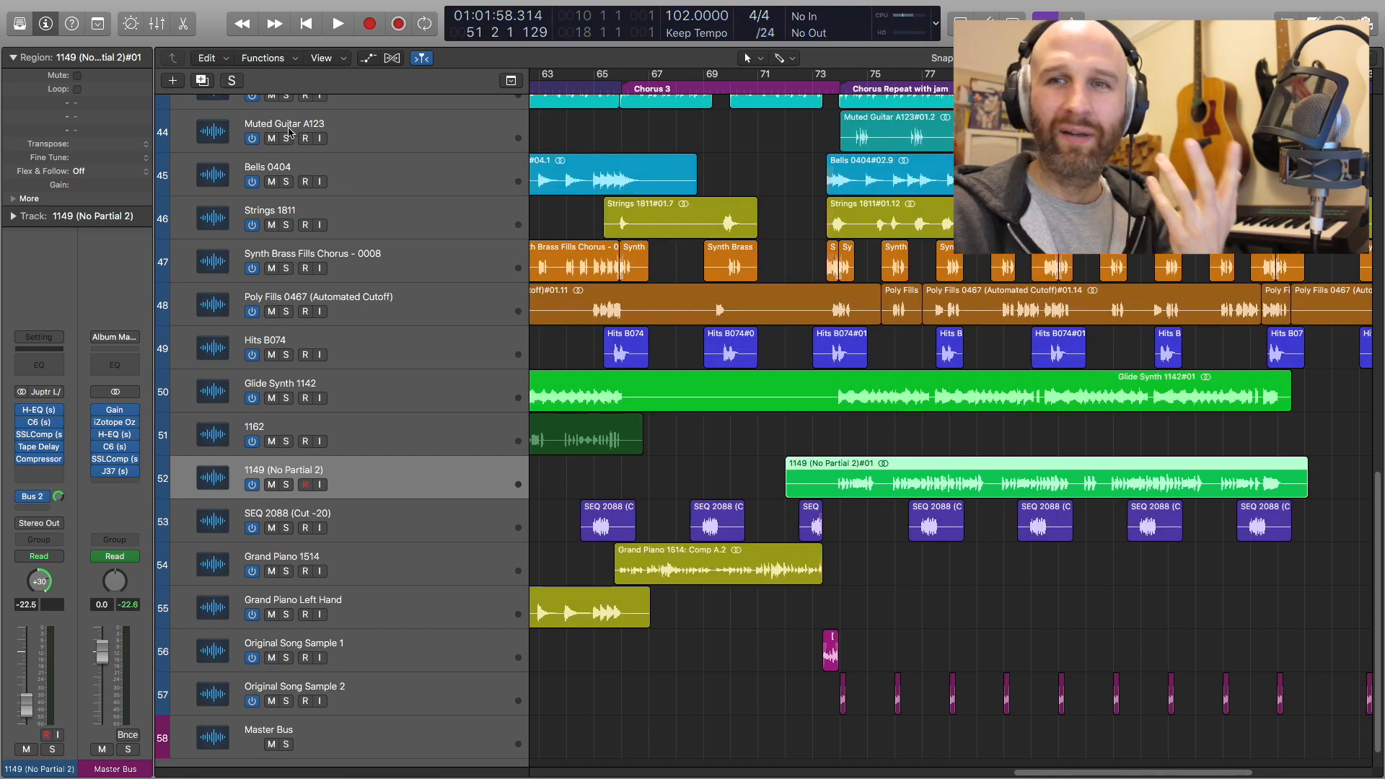
{"action": "left_click", "coordinate": [831, 85]}
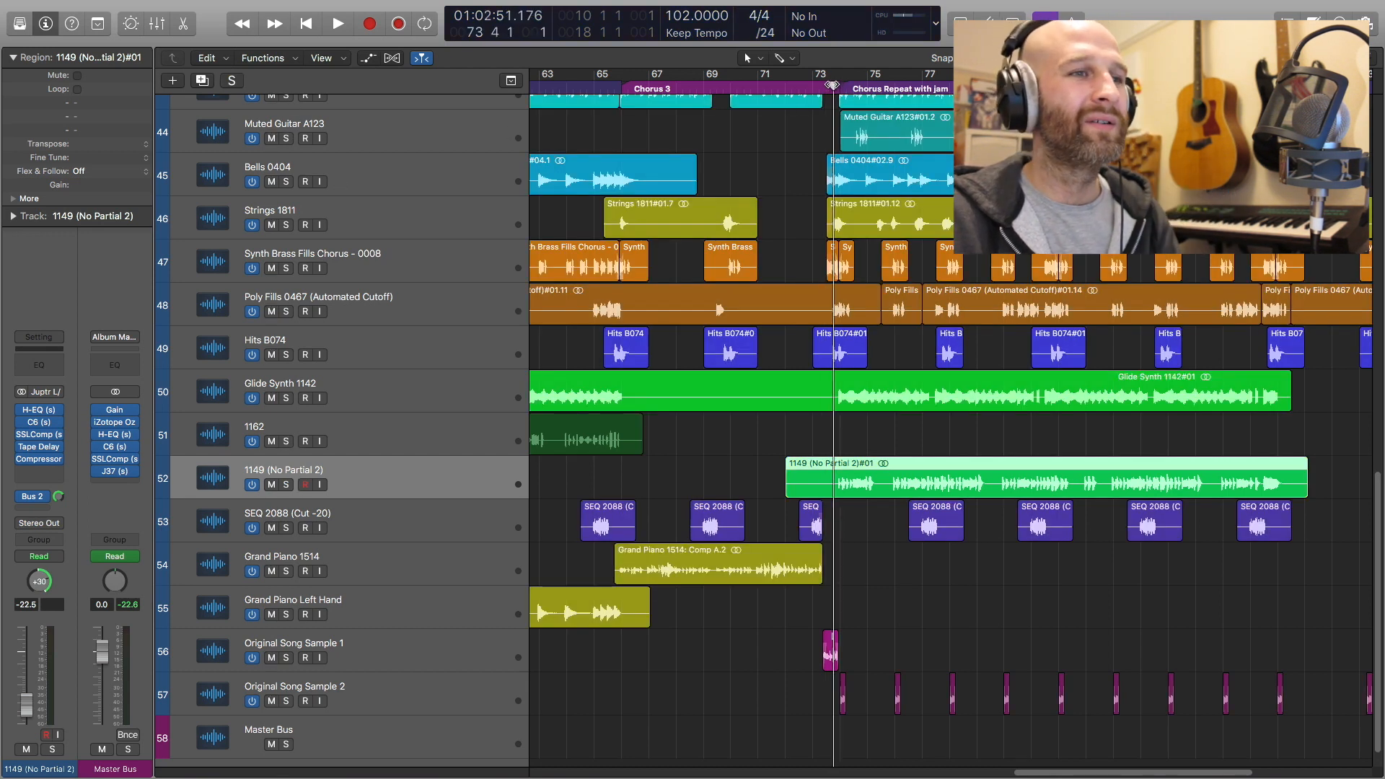
{"action": "key", "text": "space"}
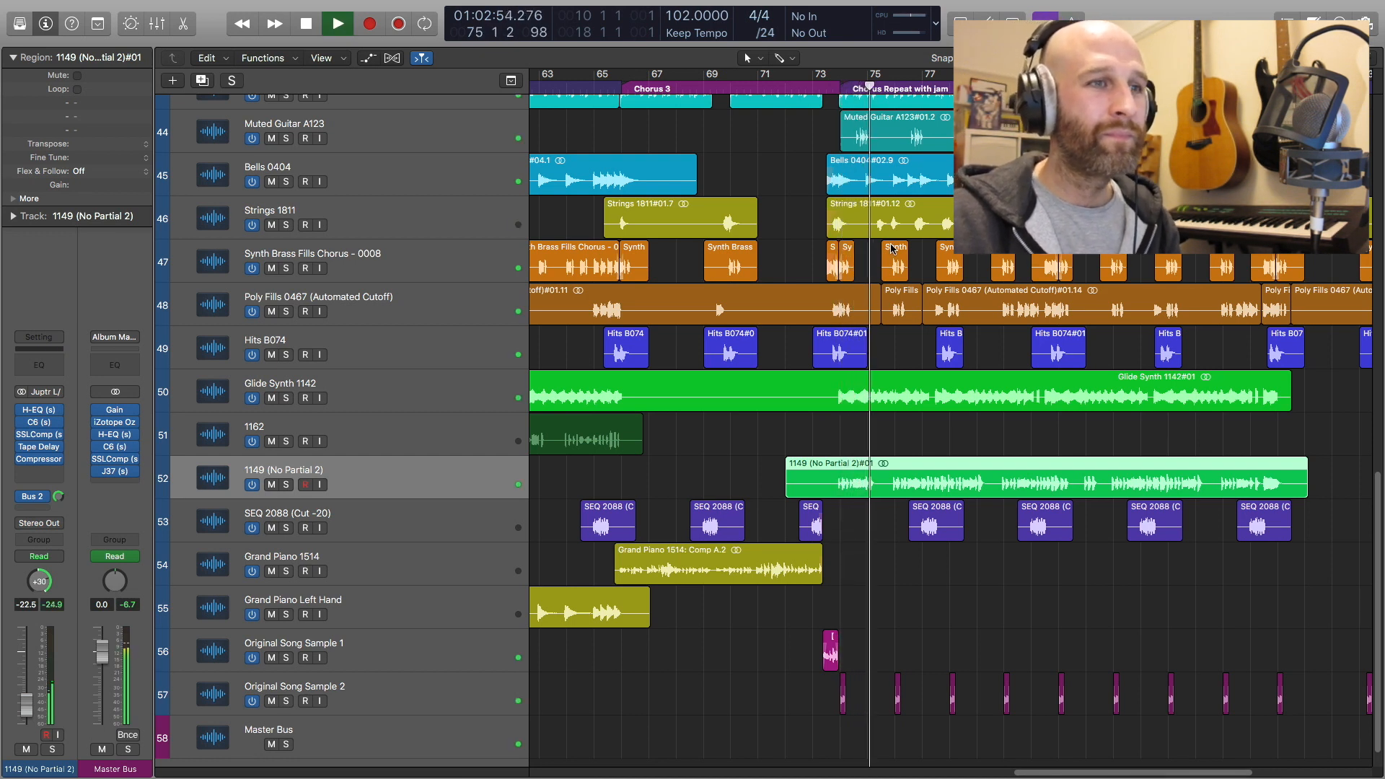
{"action": "key", "text": "space"}
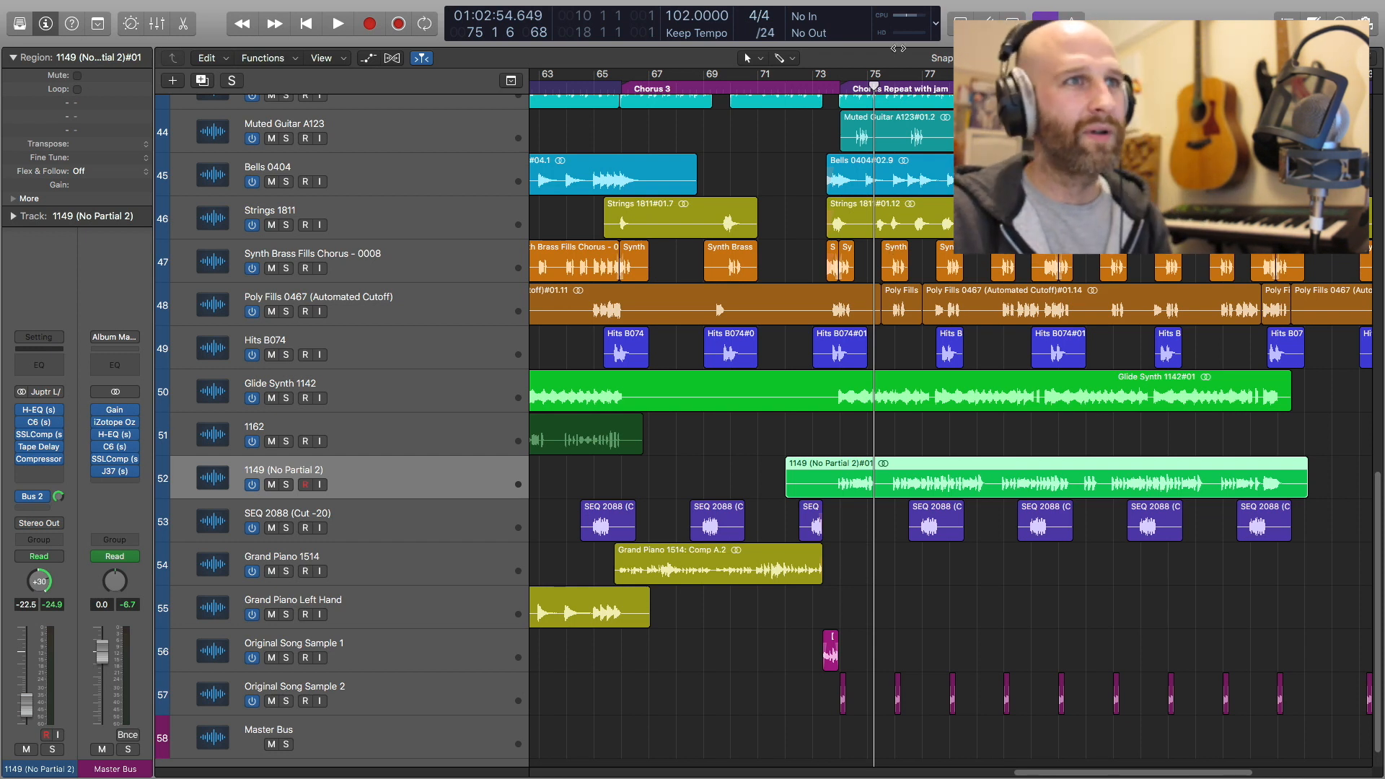
- Play the full mix from bar 73 into the Chorus Repeat with jam while viewing the drum and percussion tracks
{"action": "left_click", "coordinate": [819, 85]}
{"action": "scroll", "coordinate": [881, 148], "scroll_direction": "up", "scroll_amount": 12}
{"action": "key", "text": "space"}
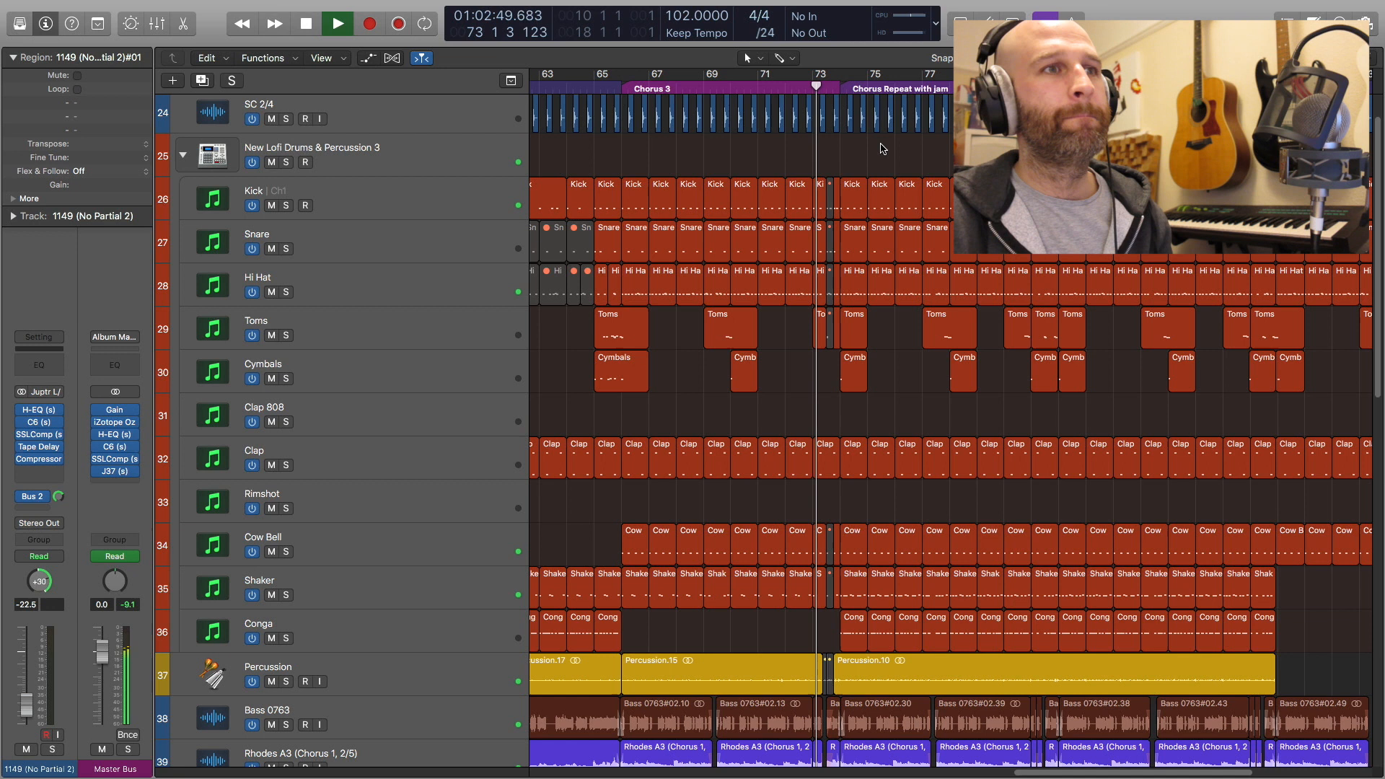
{"action": "key", "text": "space"}
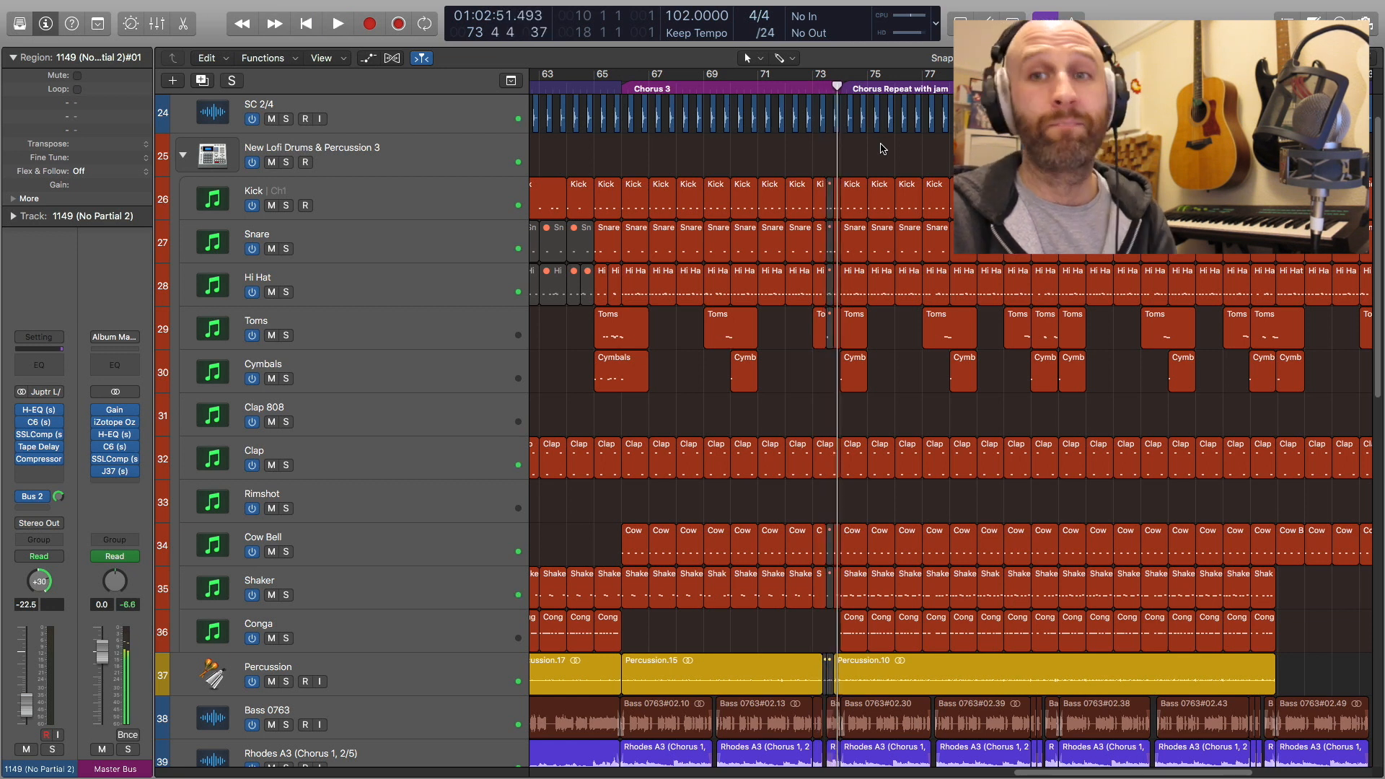
{"action": "scroll", "coordinate": [881, 148], "scroll_direction": "down", "scroll_amount": 12}
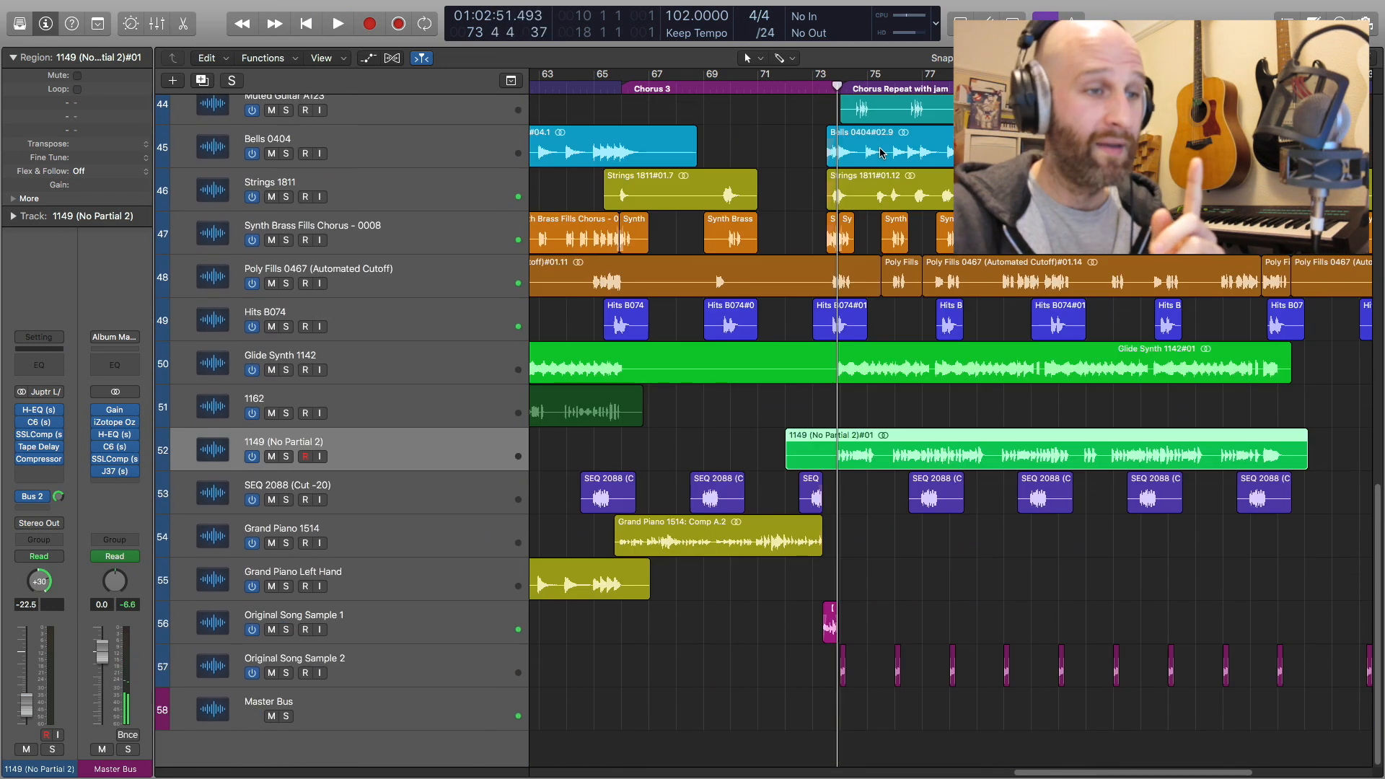
- Select the Original Song Sample 1 track and examine its short region at bar 73 up close
{"action": "left_click", "coordinate": [481, 636]}
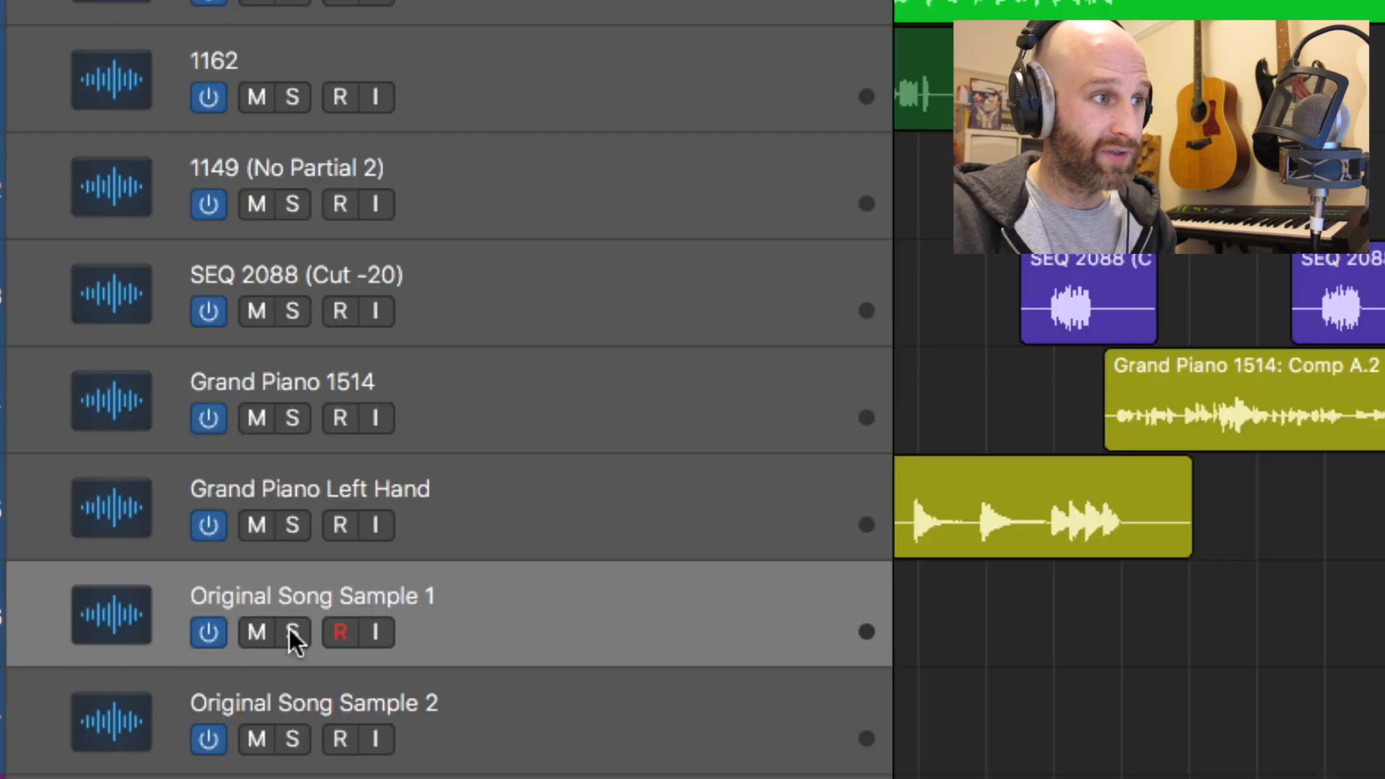
{"action": "key", "text": "super+Right"}
{"action": "key", "text": "super+Right"}
{"action": "key", "text": "super+Right"}
{"action": "key", "text": "super+Right"}
{"action": "key", "text": "super+Right"}
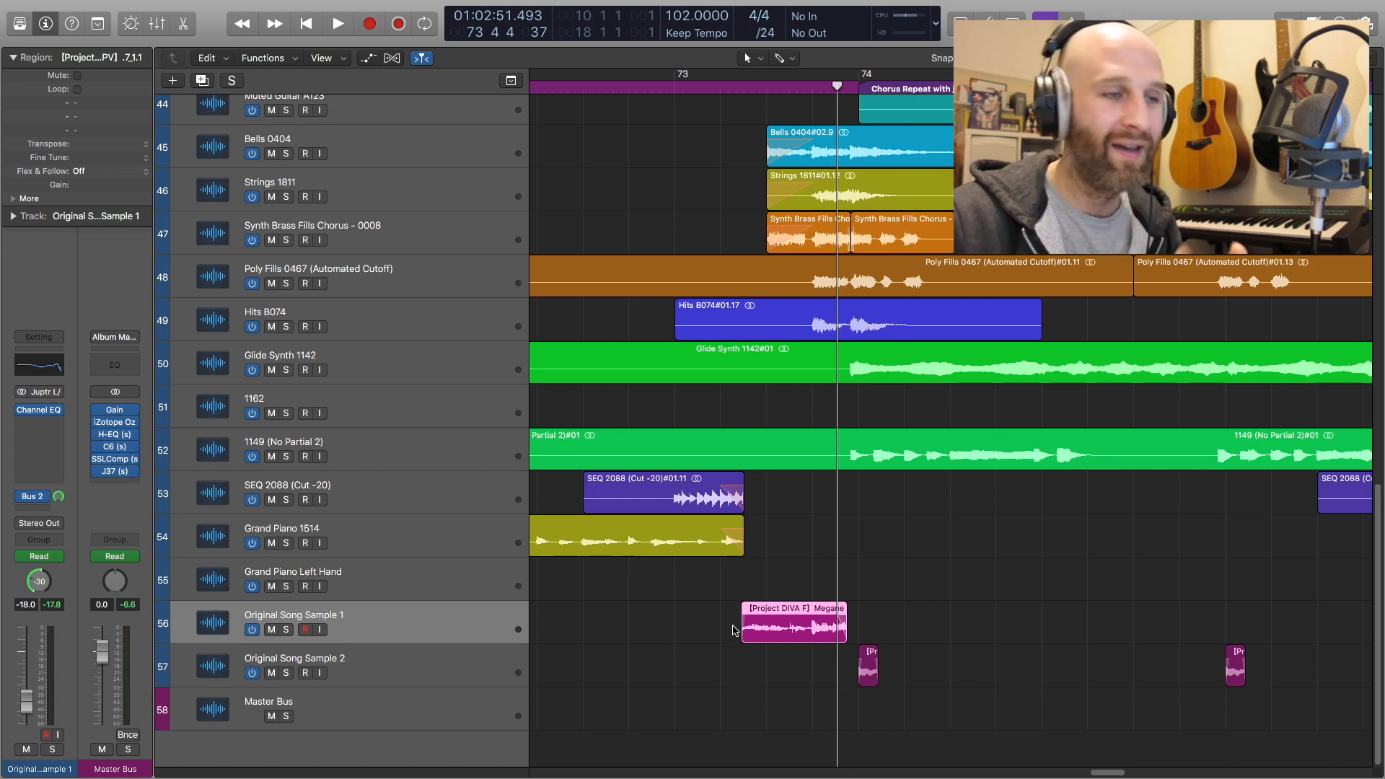
{"action": "key", "text": "super+Left"}
{"action": "key", "text": "super+Left"}
{"action": "key", "text": "super+Left"}
{"action": "key", "text": "super+Left"}
{"action": "key", "text": "super+Left"}
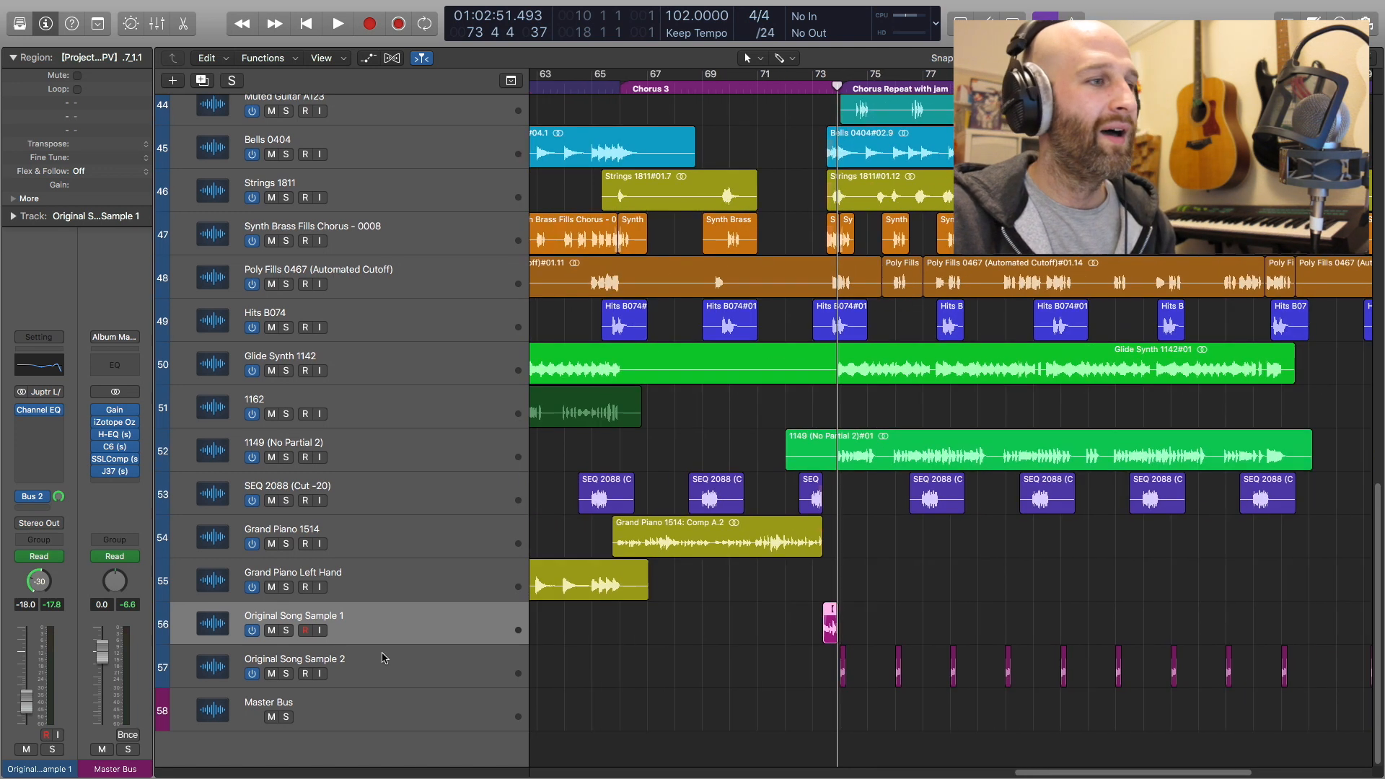
- Select and solo the Original Song Sample 2 track and play its first region at bar 74
{"action": "left_click", "coordinate": [384, 667]}
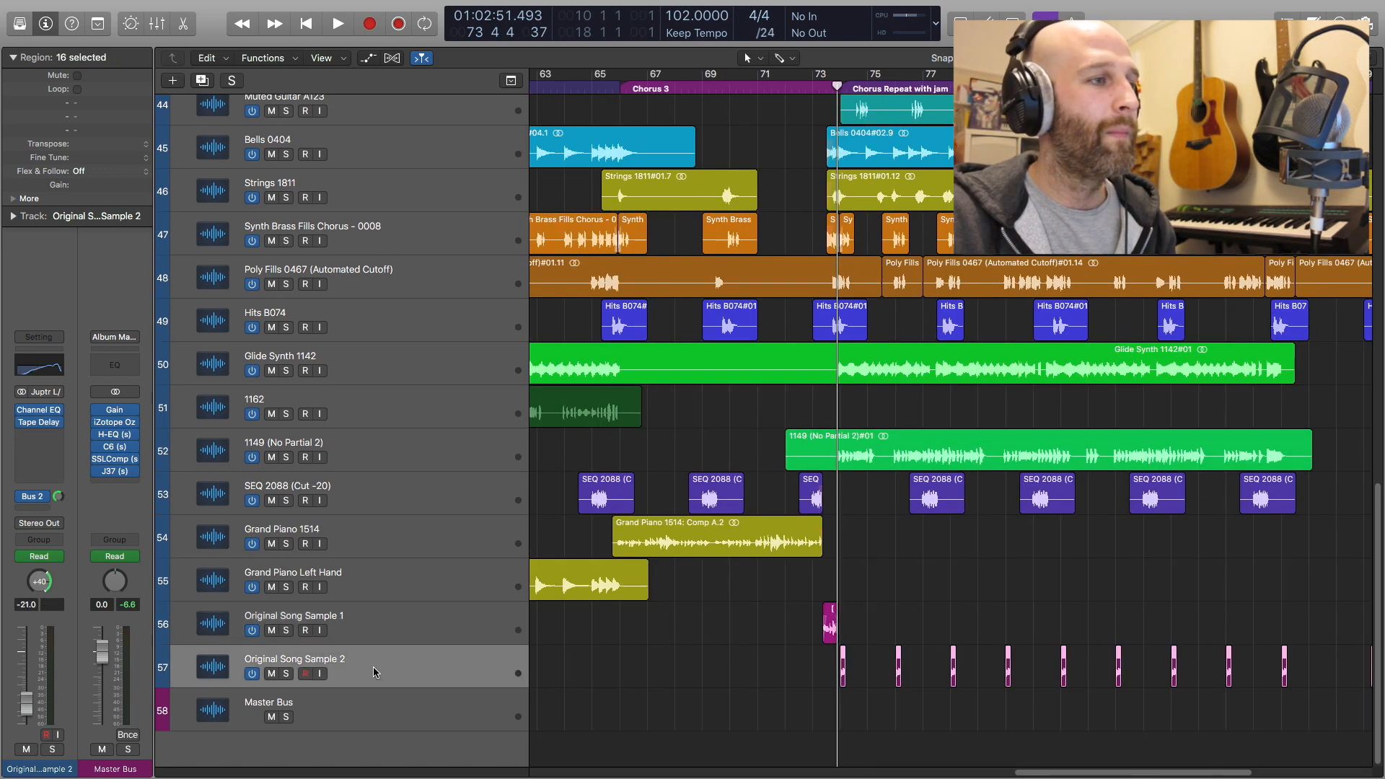
{"action": "left_click", "coordinate": [285, 674]}
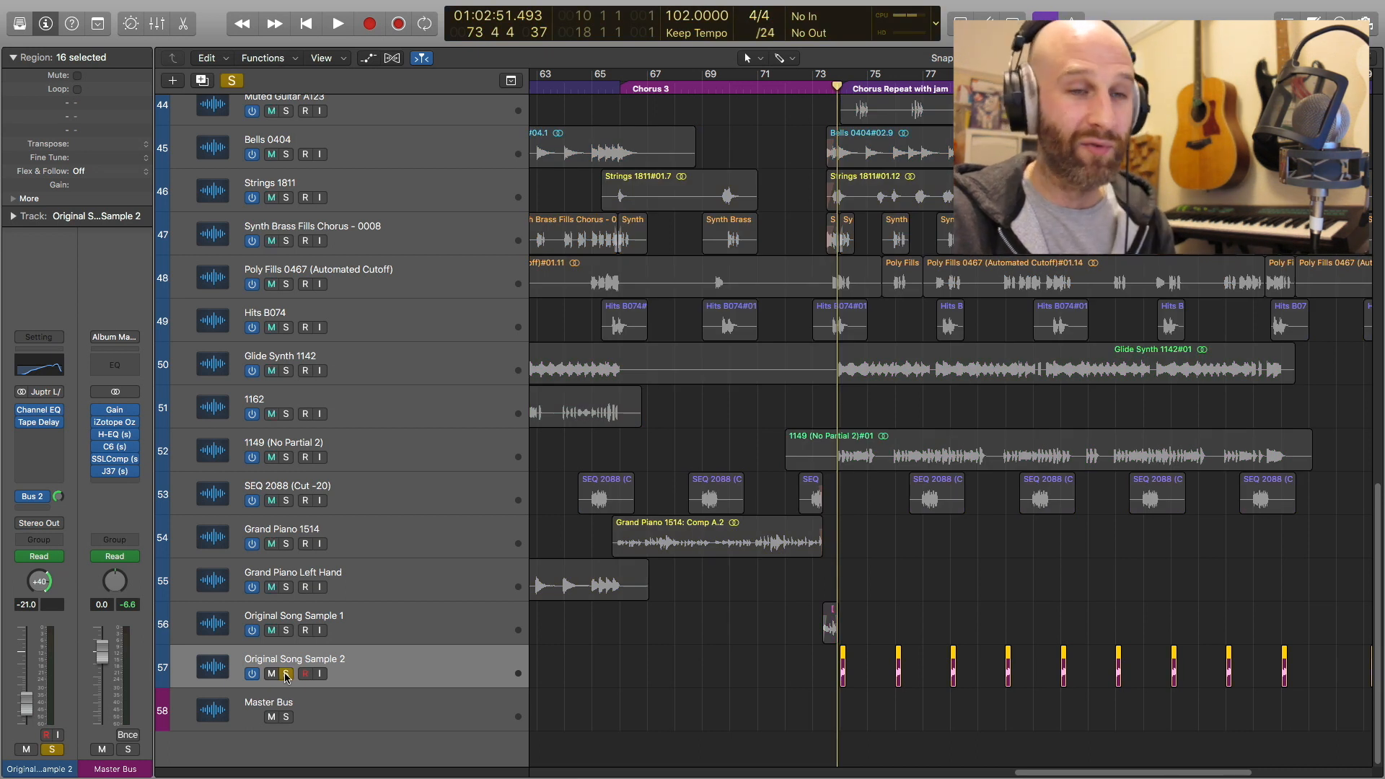
{"action": "key", "text": "space"}
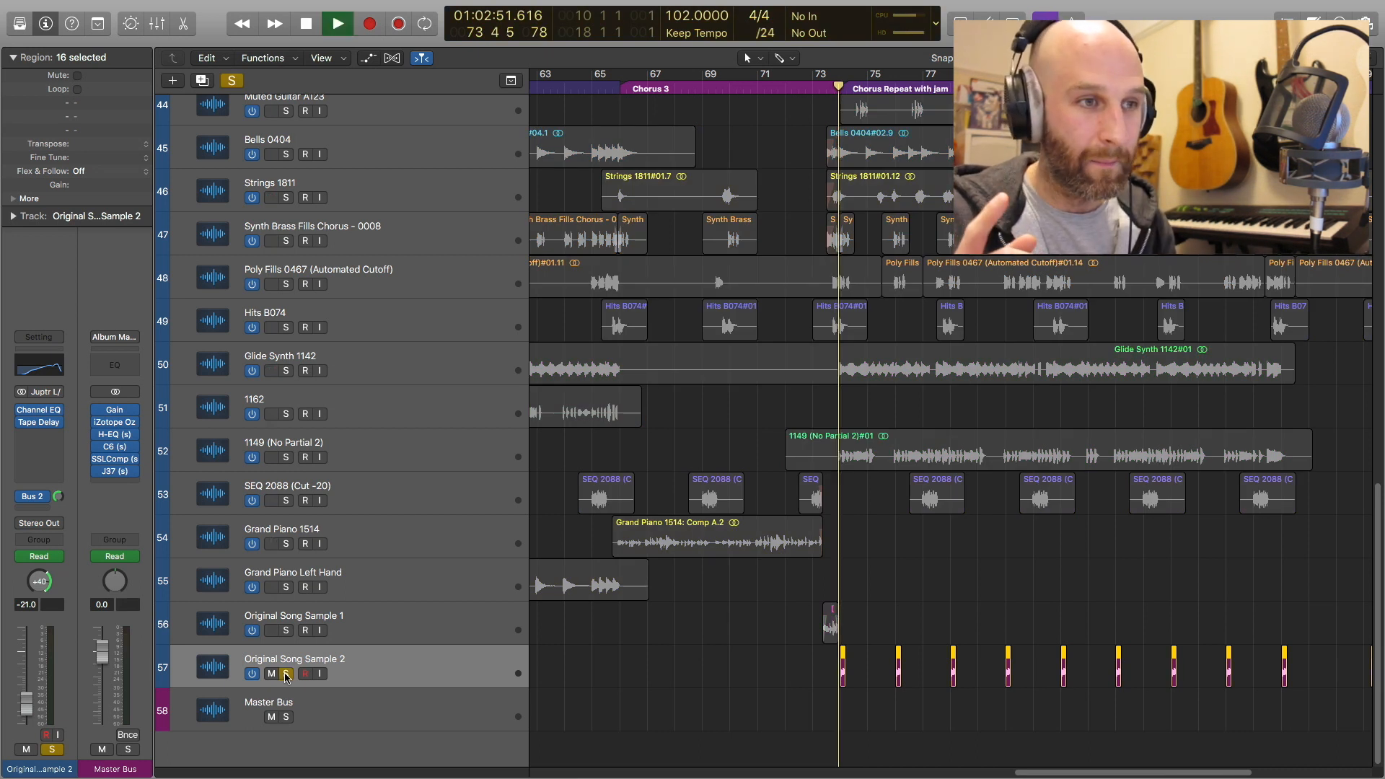
{"action": "left_click", "coordinate": [285, 673]}
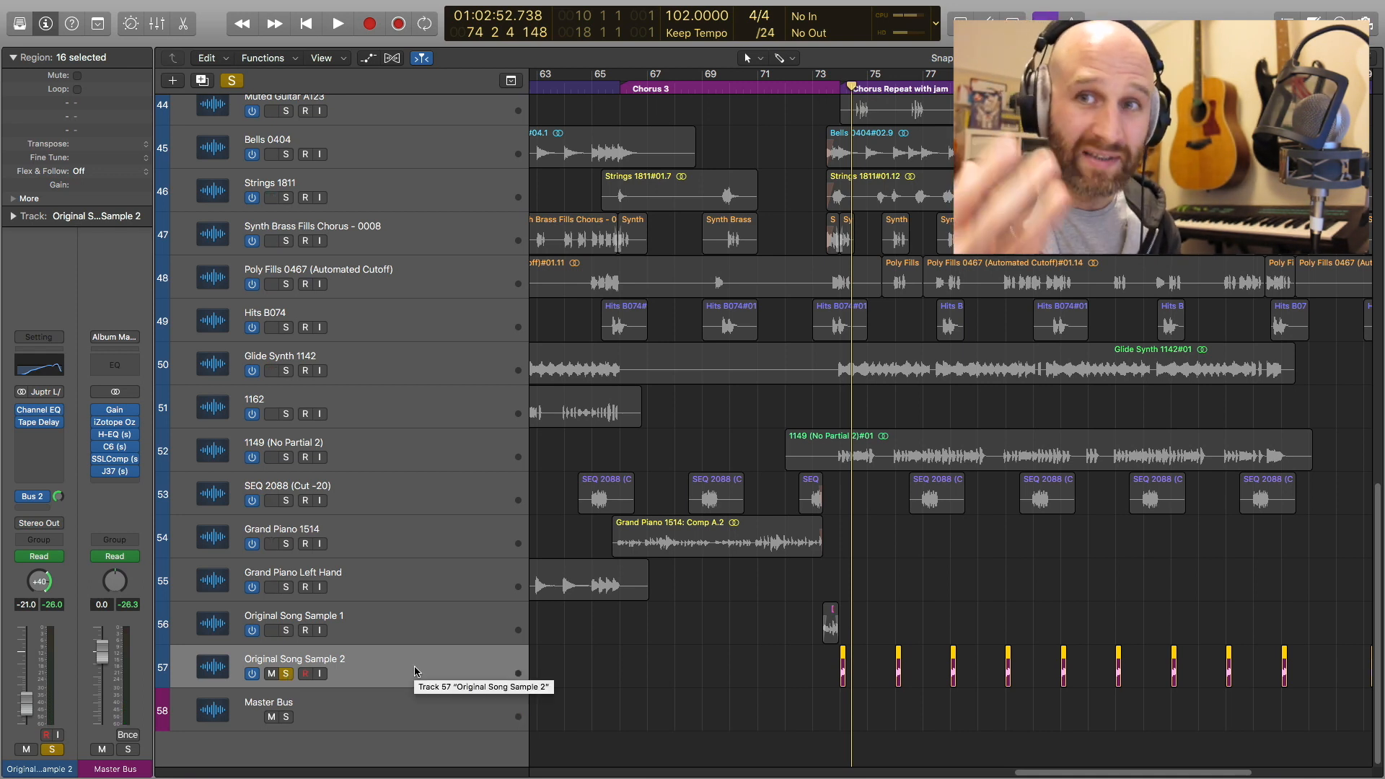
- Replay the soloed Original Song Sample 2 from bar 74, inspect its pan automation, hide the automation and clear the solo
{"action": "key", "text": "space"}
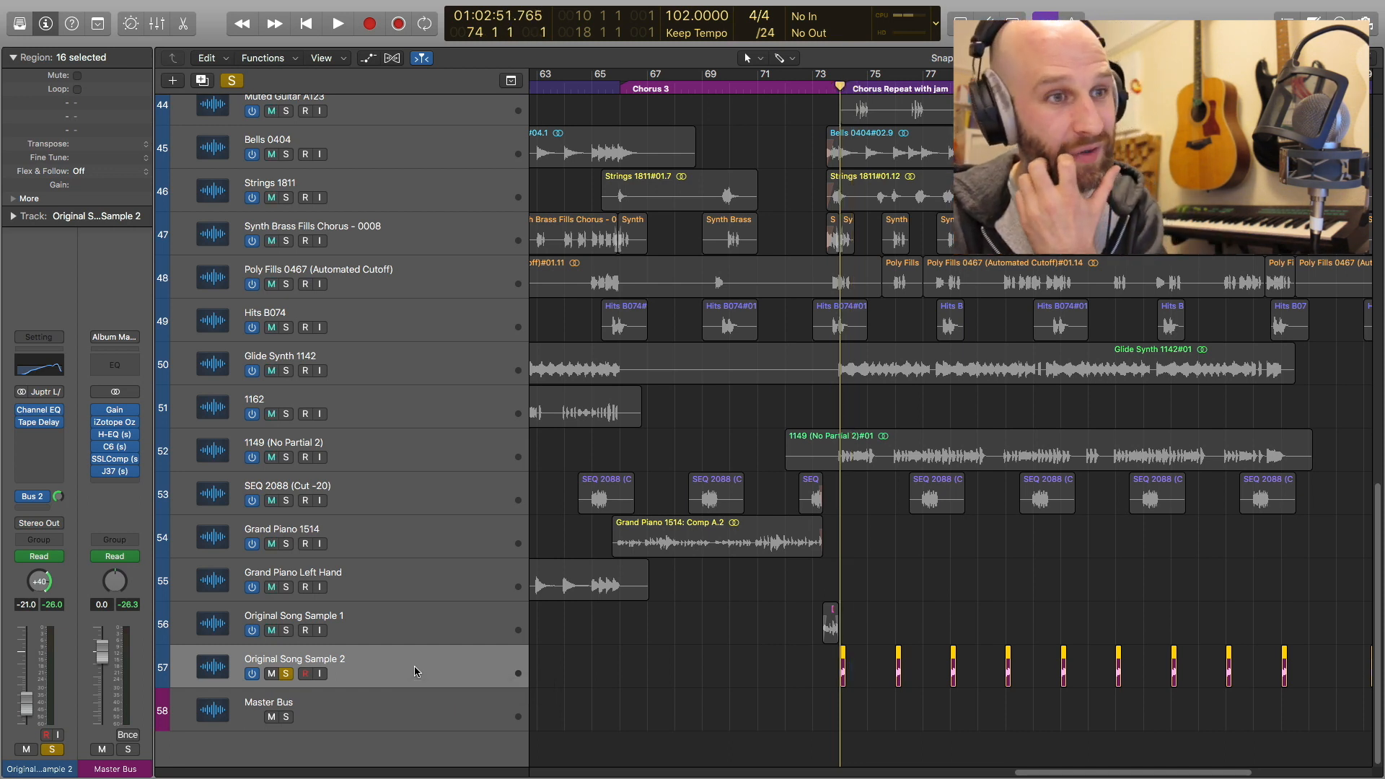
{"action": "key", "text": "comma"}
{"action": "key", "text": "space"}
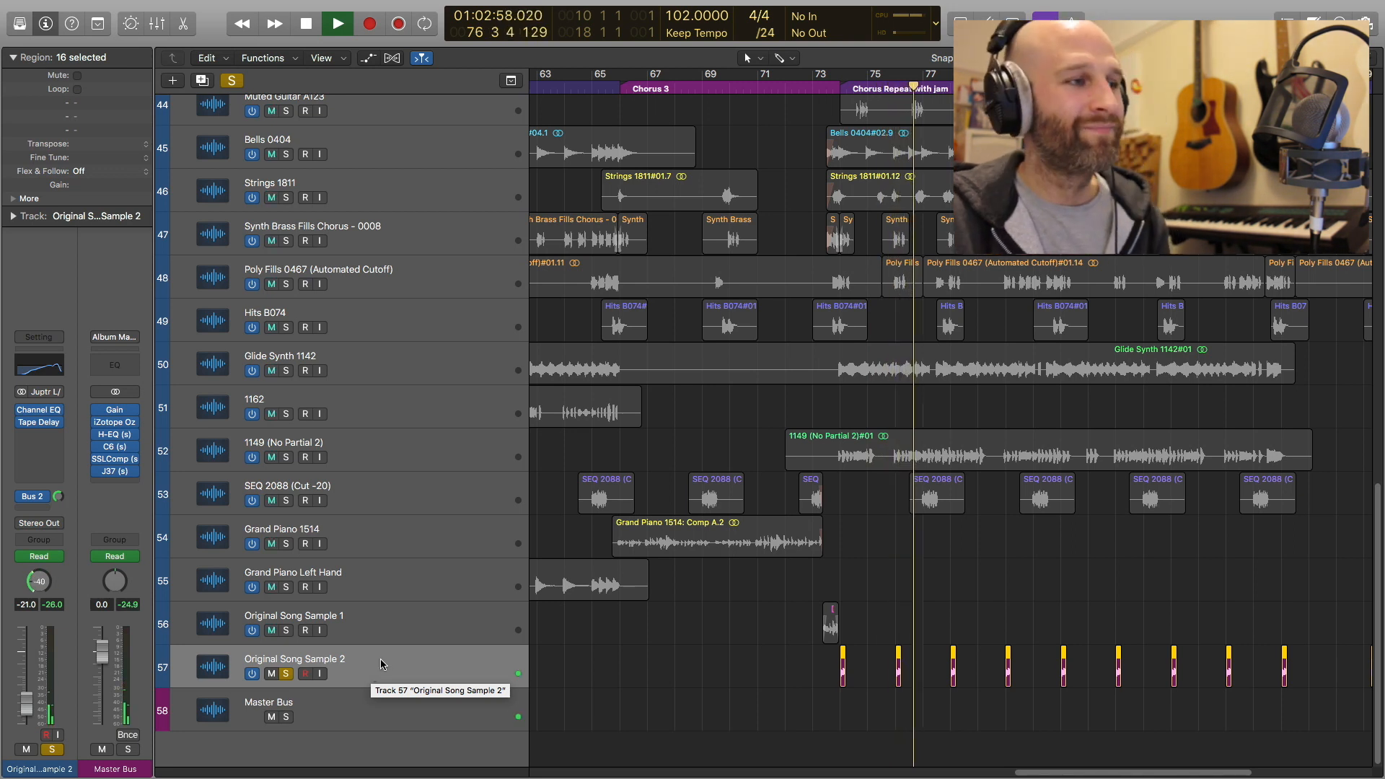
{"action": "key", "text": "a"}
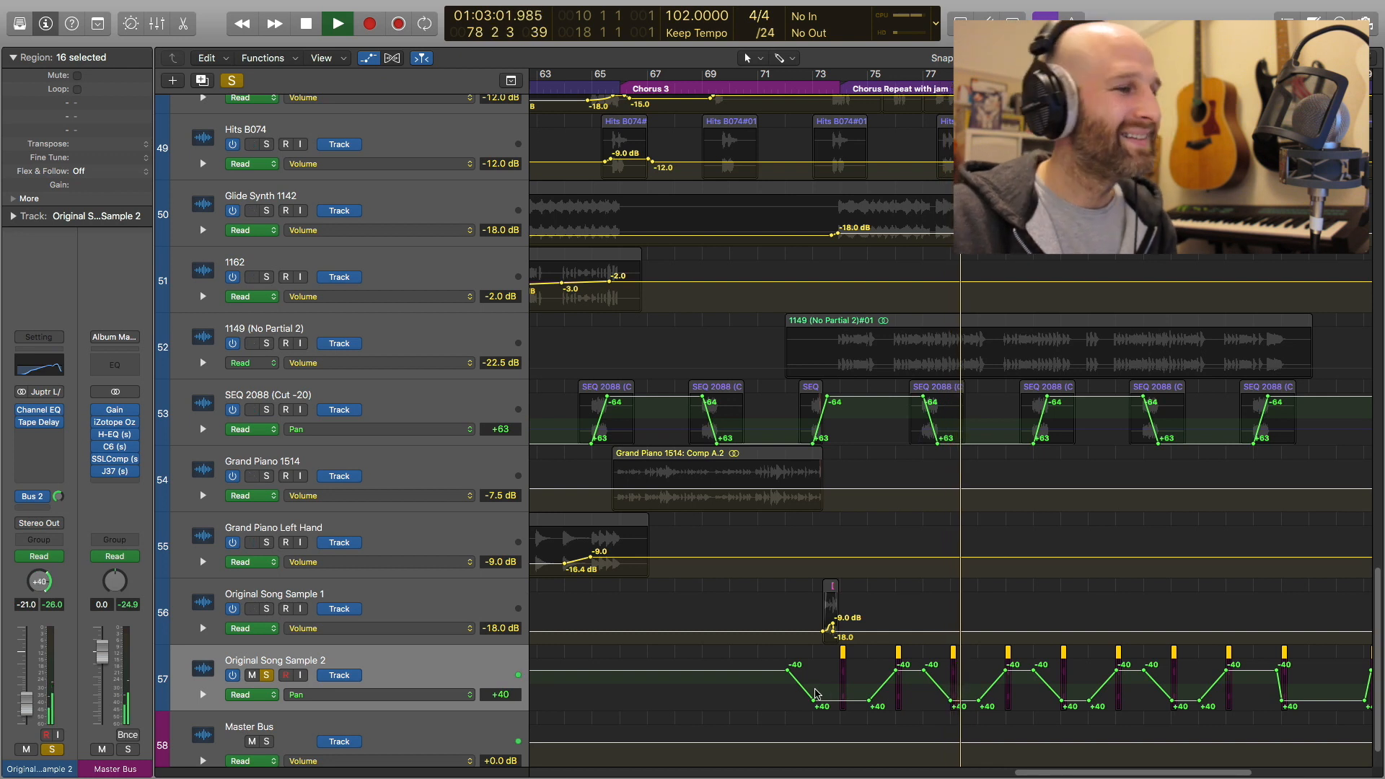
{"action": "key", "text": "space"}
{"action": "key", "text": "a"}
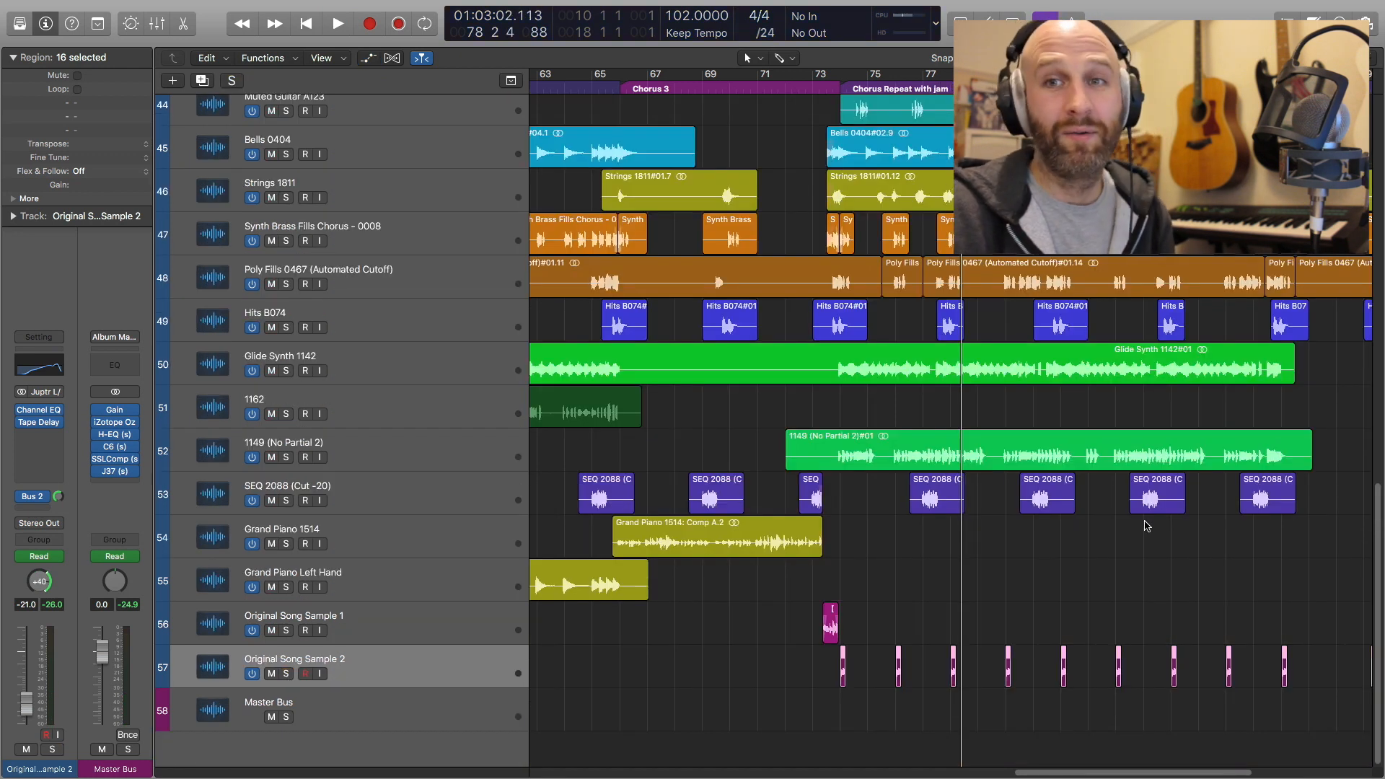
- Play the full mix from bar 73 to bar 78
{"action": "left_click", "coordinate": [826, 87]}
{"action": "key", "text": "space"}
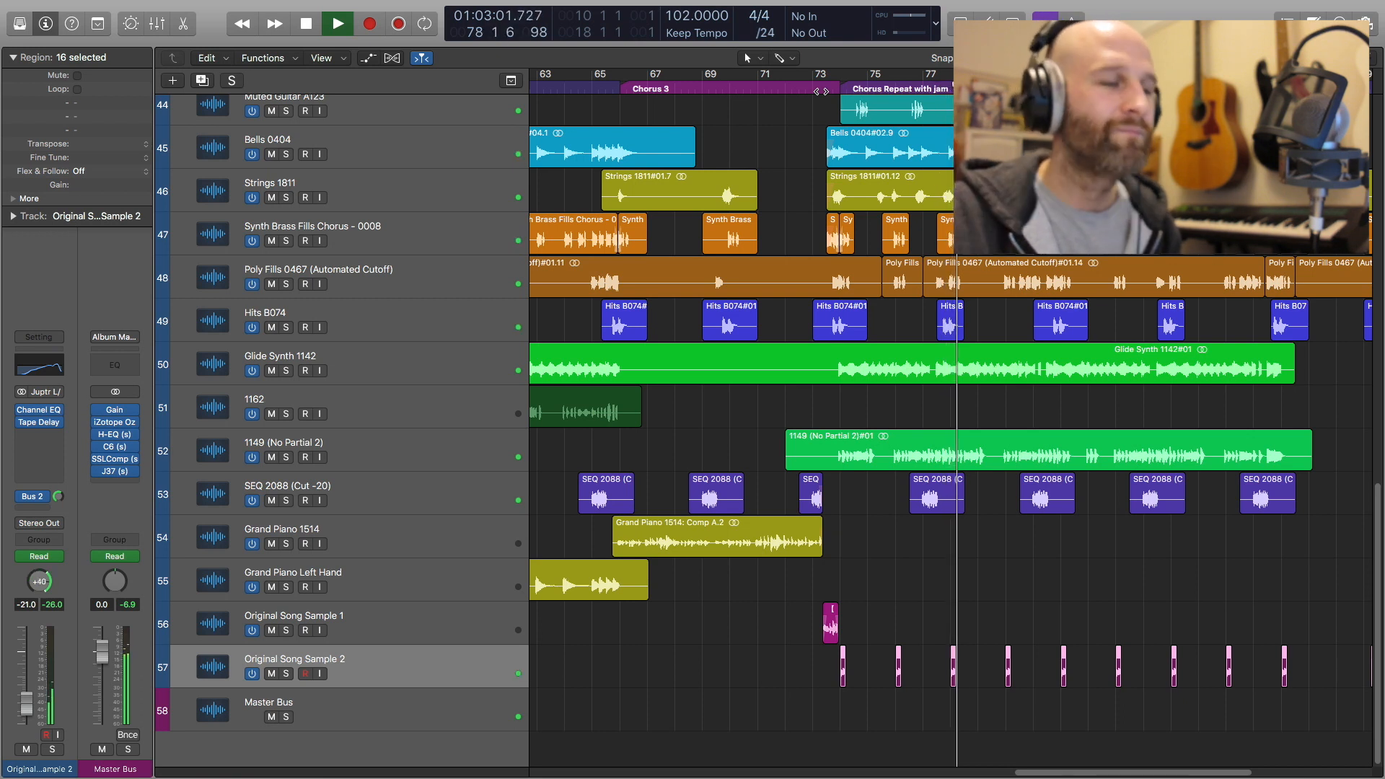
{"action": "key", "text": "space"}
- Solo the Pre-Chorus Vox Pad 1875 in the Chorus Repeat with jam and play it from bar 78 to bar 81
{"action": "scroll", "coordinate": [1027, 339], "scroll_direction": "right", "scroll_amount": 5}
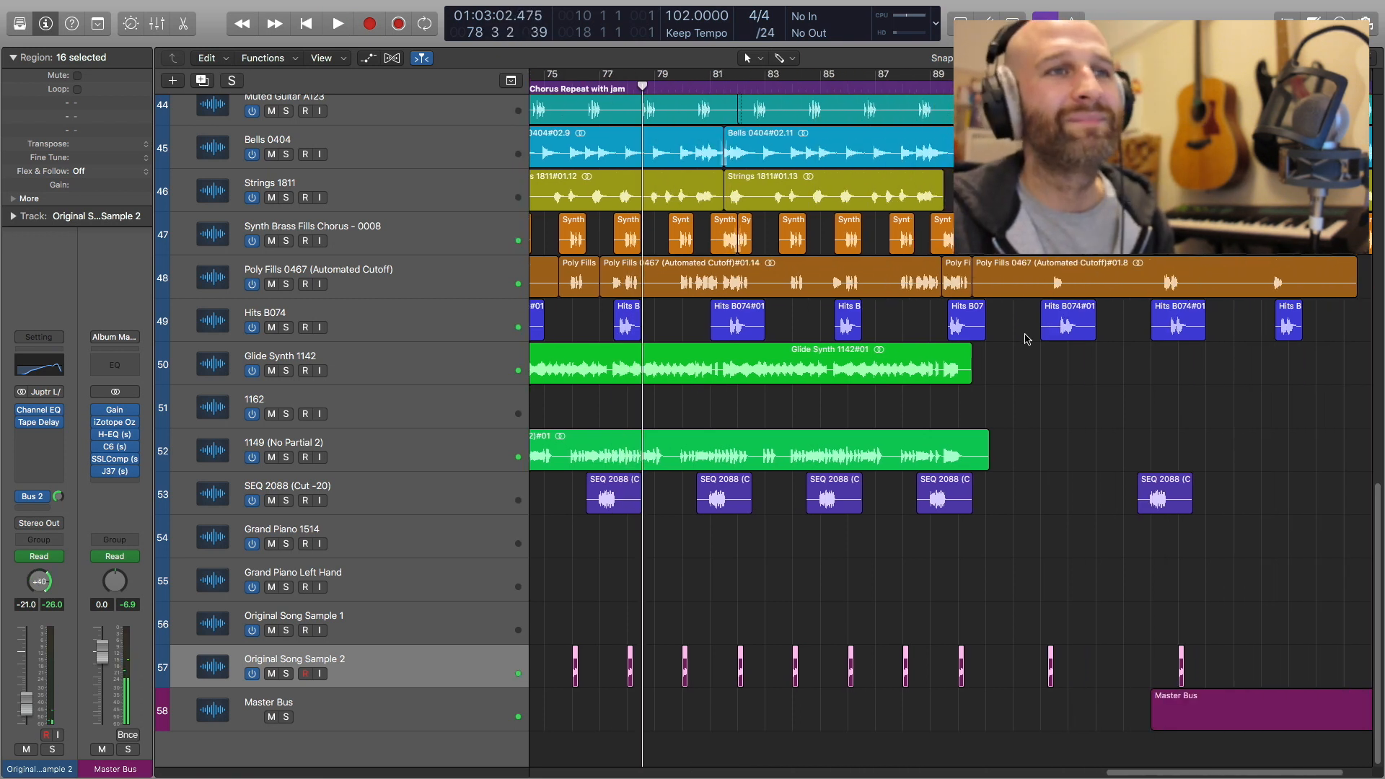
{"action": "scroll", "coordinate": [1027, 339], "scroll_direction": "left", "scroll_amount": 2}
{"action": "scroll", "coordinate": [1027, 339], "scroll_direction": "up", "scroll_amount": 2}
{"action": "key", "text": "super+Up"}
{"action": "key", "text": "super+Up"}
{"action": "scroll", "coordinate": [1024, 343], "scroll_direction": "up", "scroll_amount": 1}
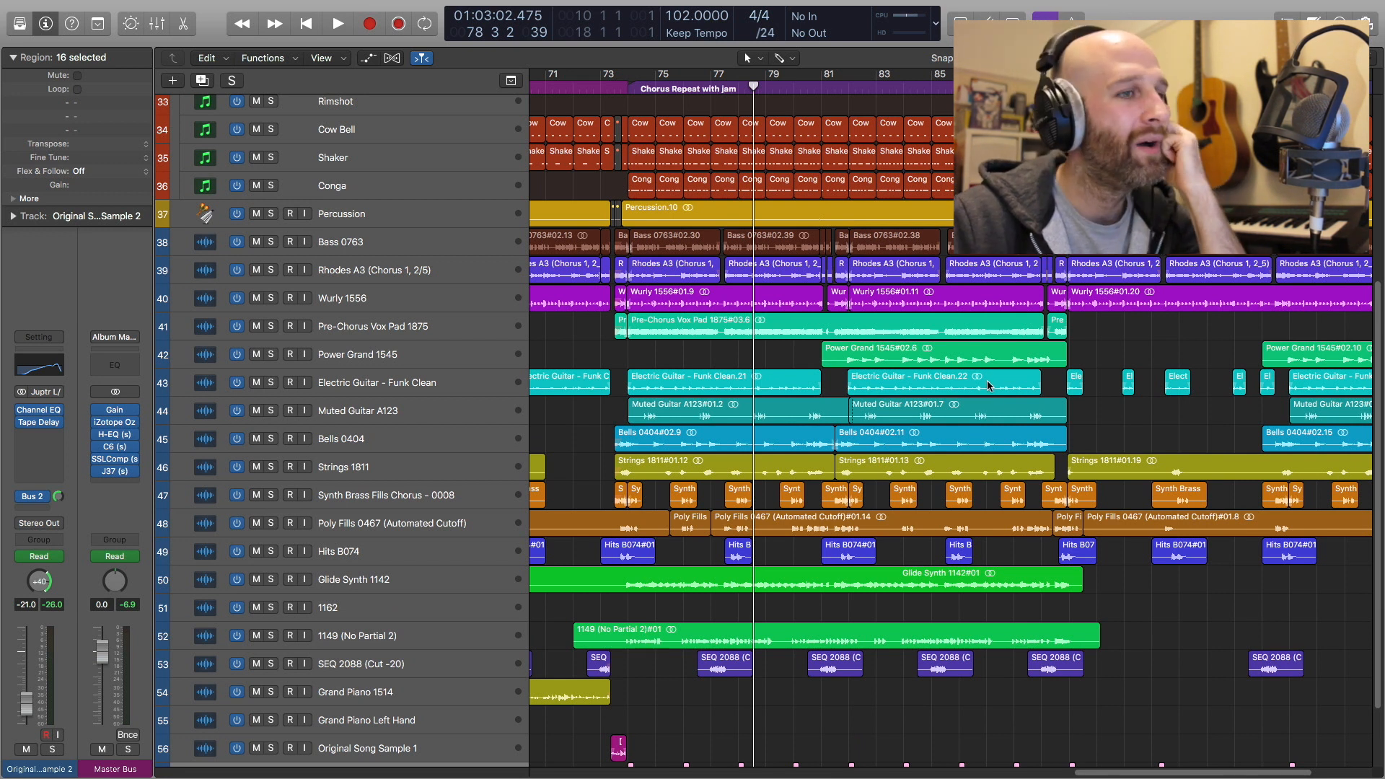
{"action": "scroll", "coordinate": [988, 385], "scroll_direction": "down", "scroll_amount": 3}
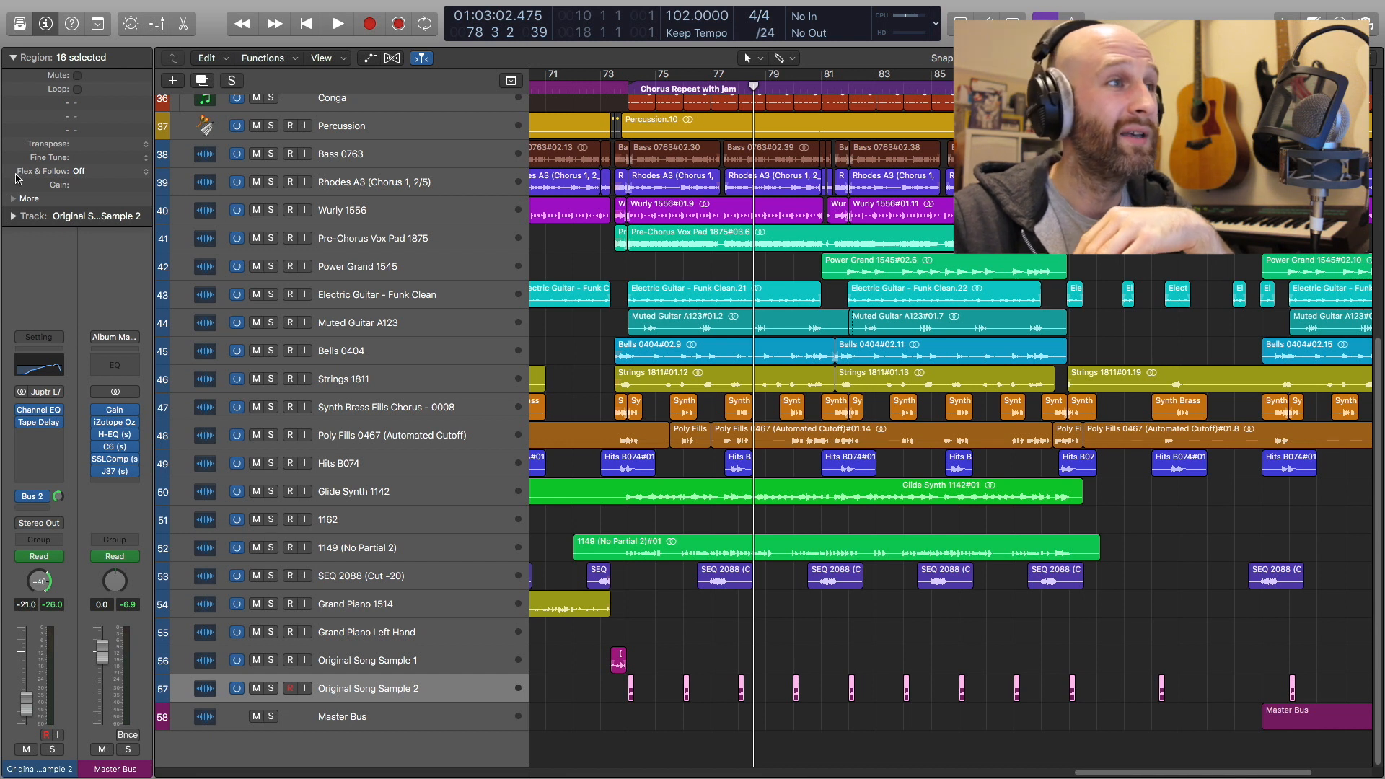
{"action": "left_click", "coordinate": [272, 239]}
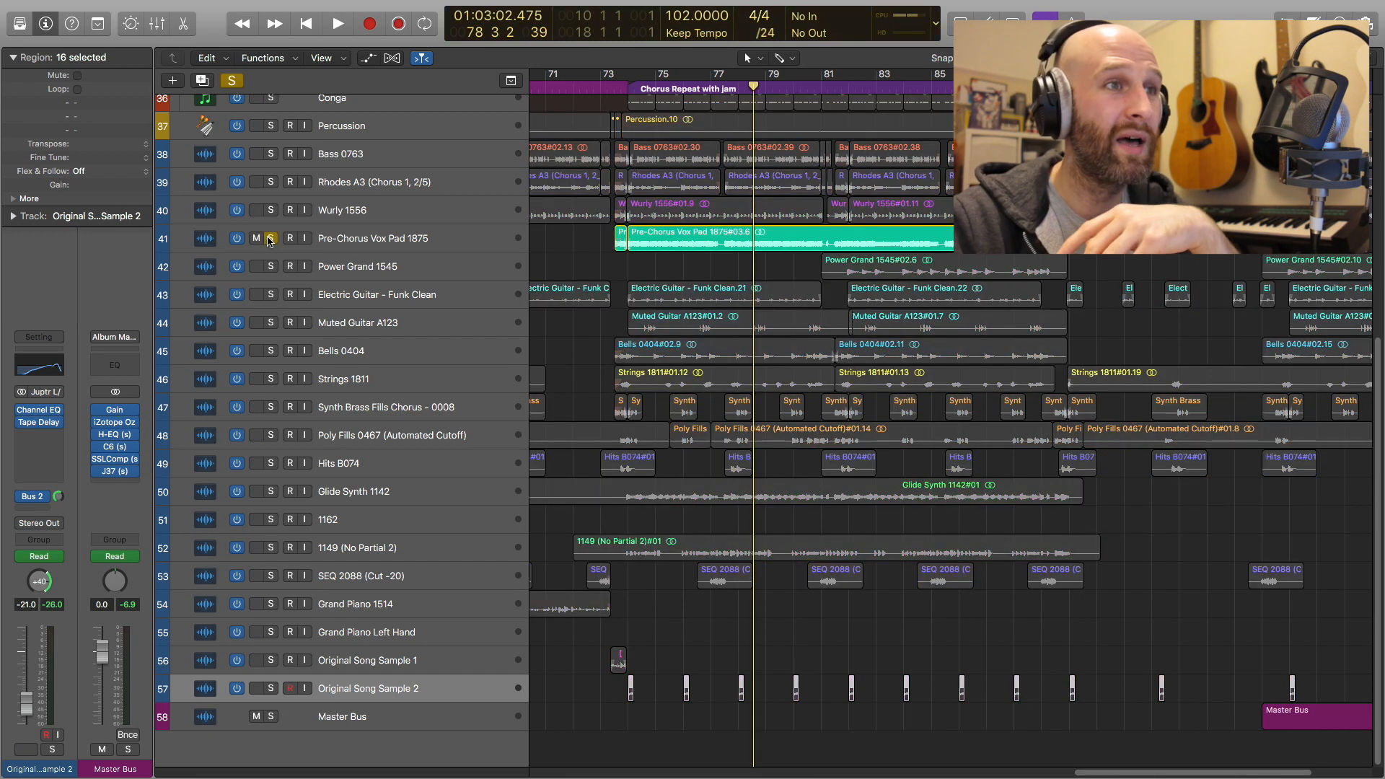
{"action": "key", "text": "space"}
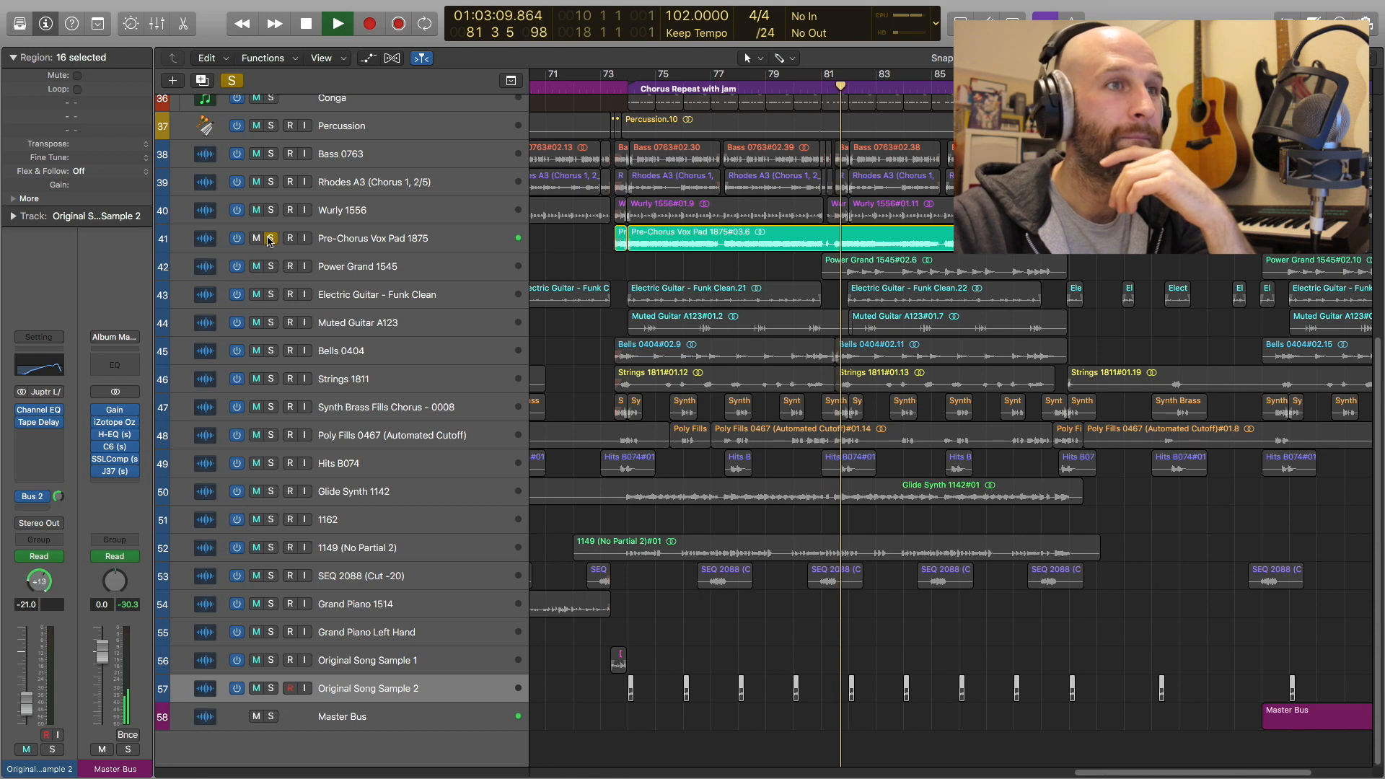
{"action": "key", "text": "space"}
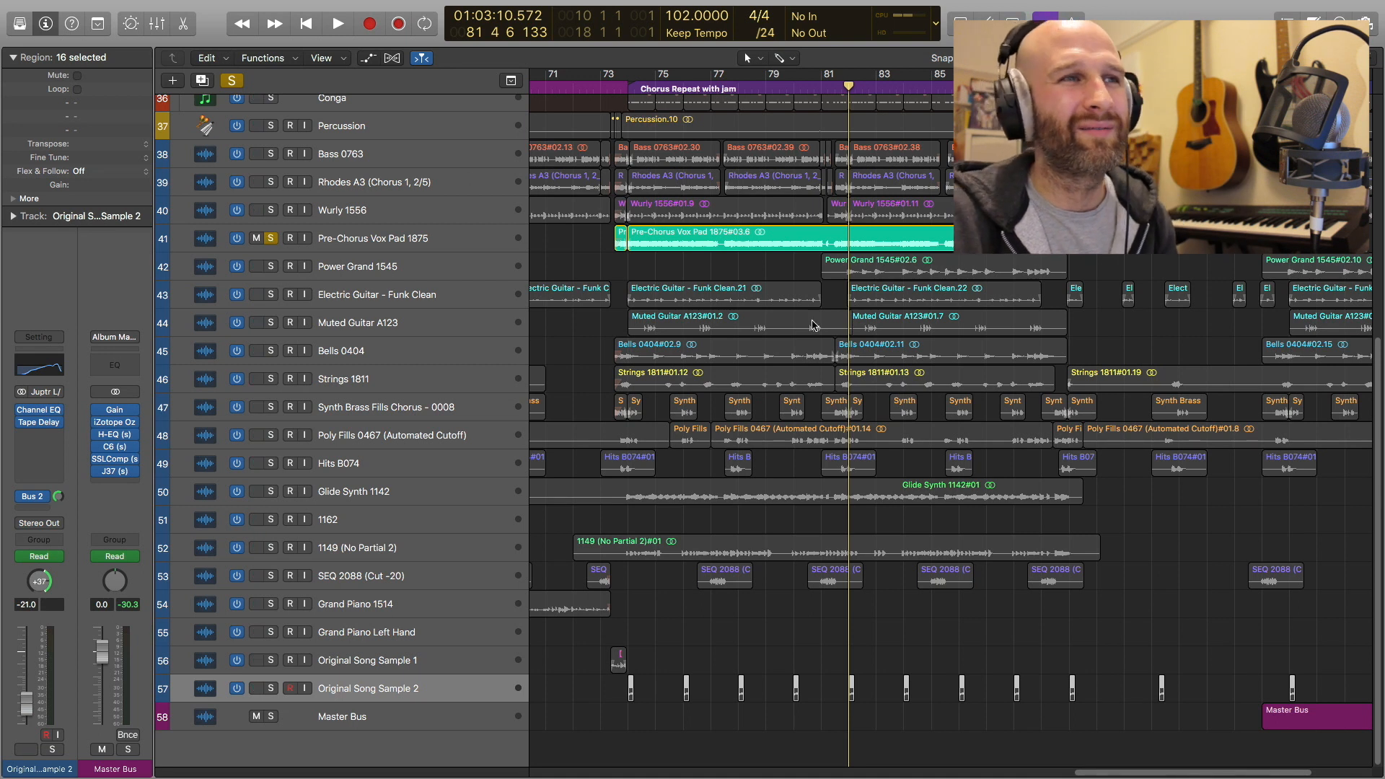
- Clear the solo, play the full mix from just before bar 89 through the Outro Groove and show the Master Bus volume automation
{"action": "scroll", "coordinate": [813, 324], "scroll_direction": "right", "scroll_amount": 3}
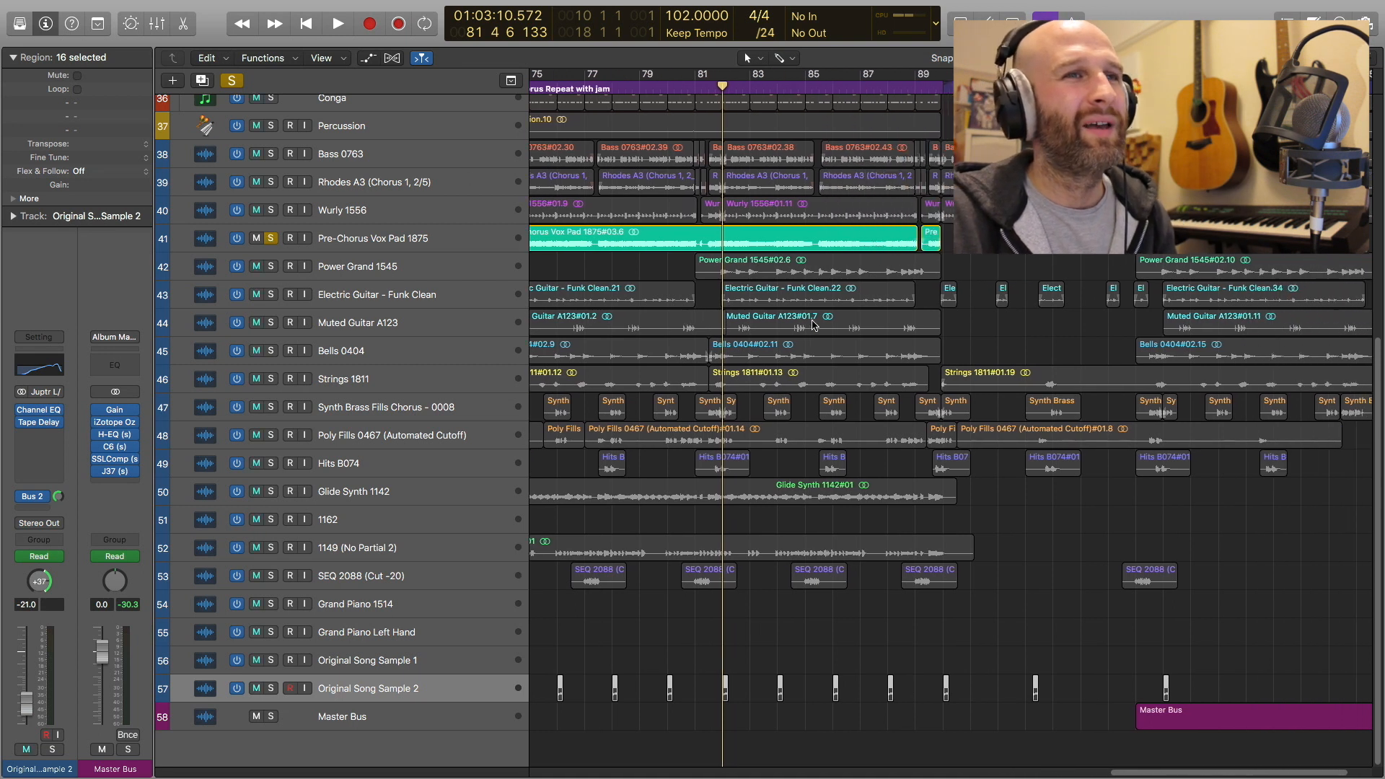
{"action": "left_click", "coordinate": [236, 83]}
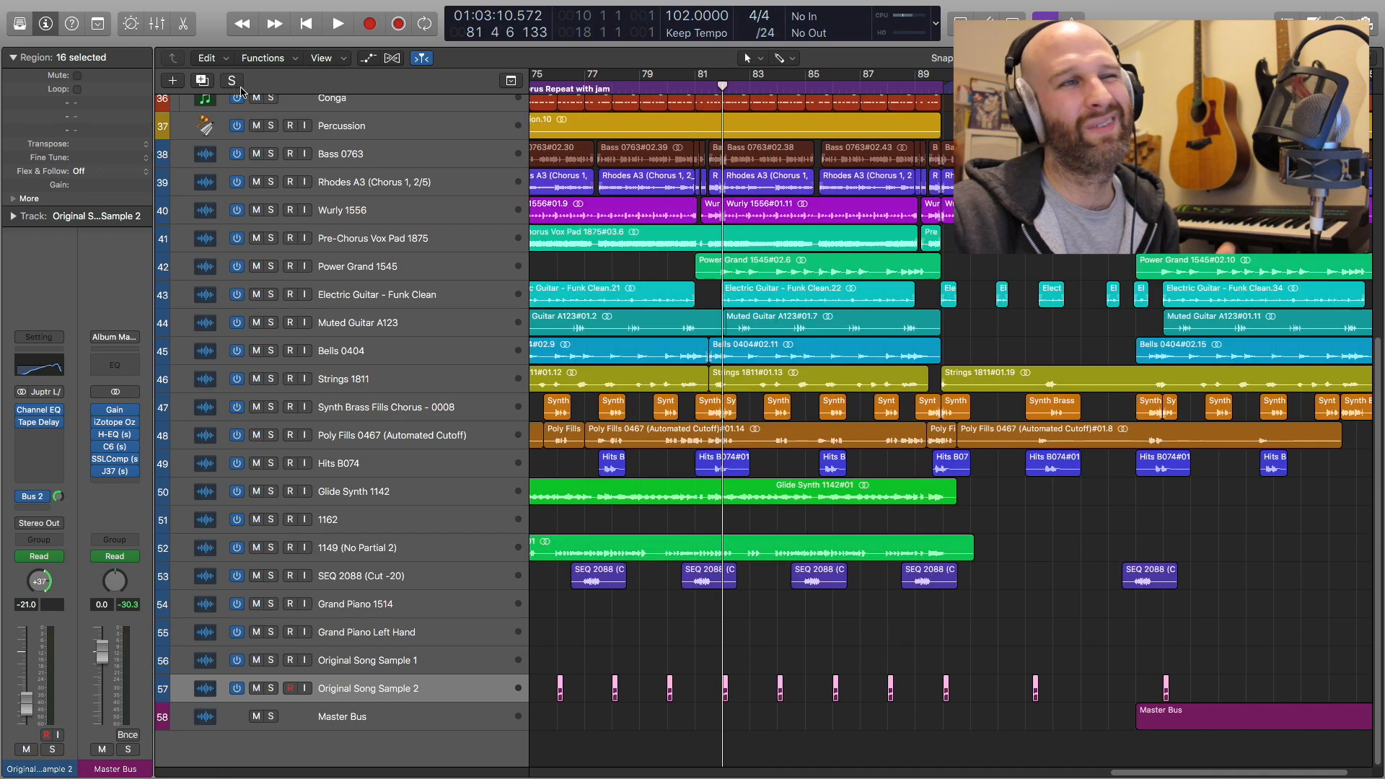
{"action": "scroll", "coordinate": [404, 310], "scroll_direction": "right", "scroll_amount": 3}
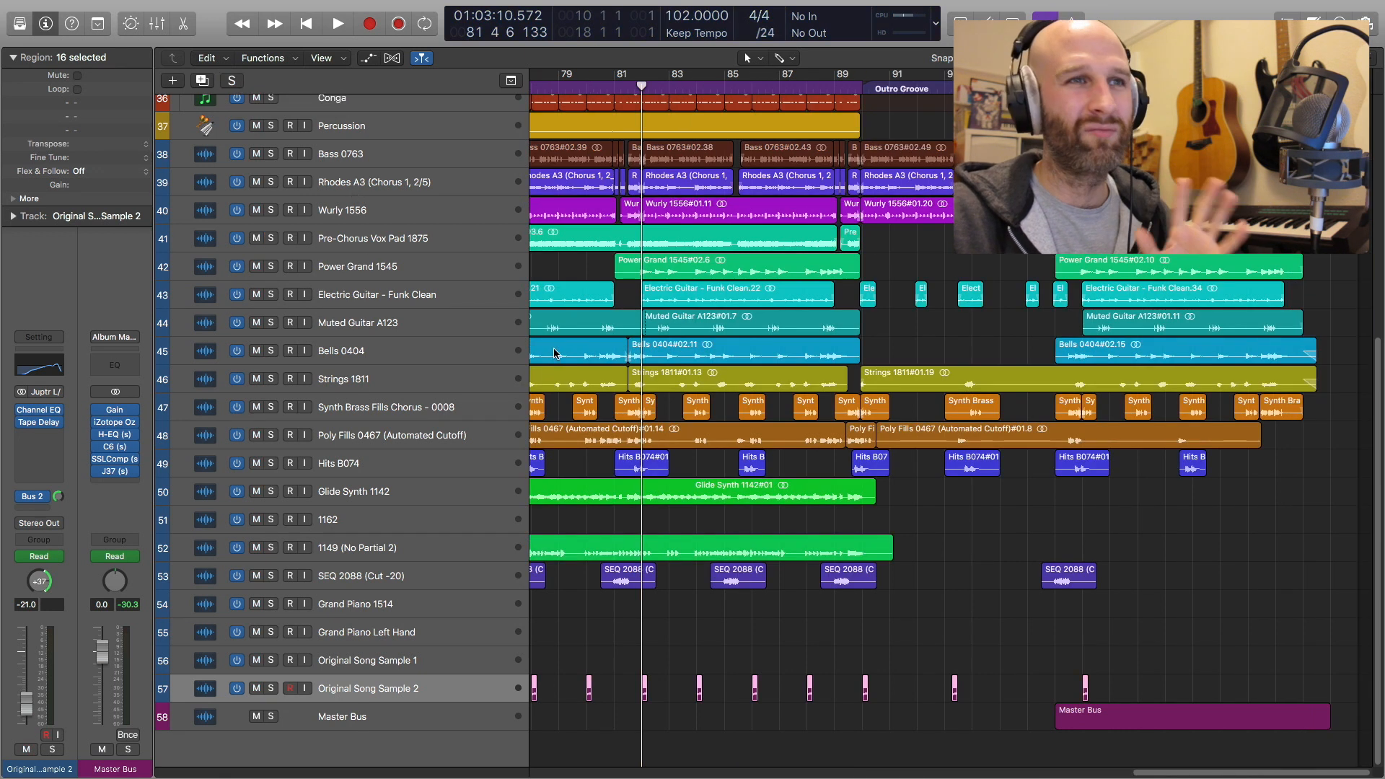
{"action": "scroll", "coordinate": [900, 313], "scroll_direction": "up", "scroll_amount": 1}
{"action": "scroll", "coordinate": [887, 274], "scroll_direction": "down", "scroll_amount": 1}
{"action": "left_click", "coordinate": [832, 85]}
{"action": "key", "text": "space"}
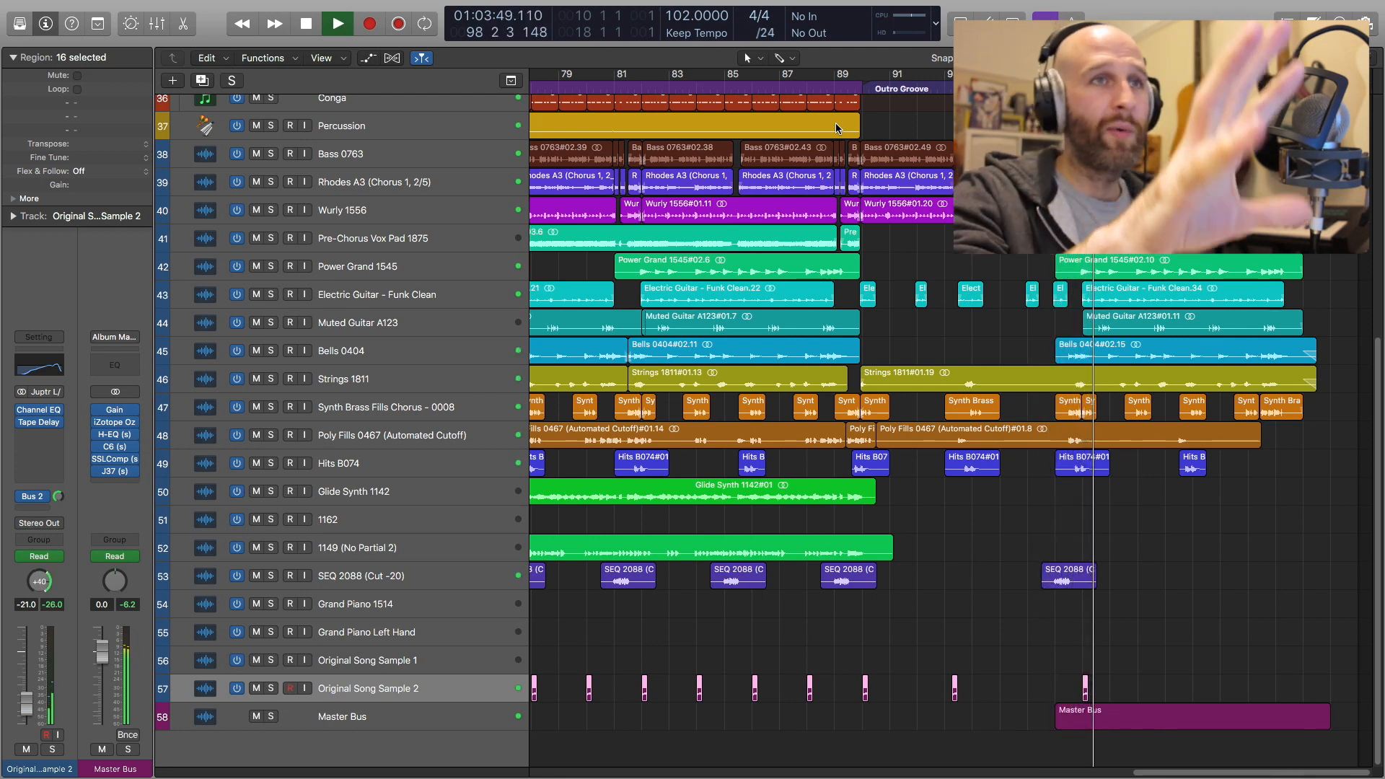
{"action": "key", "text": "a"}
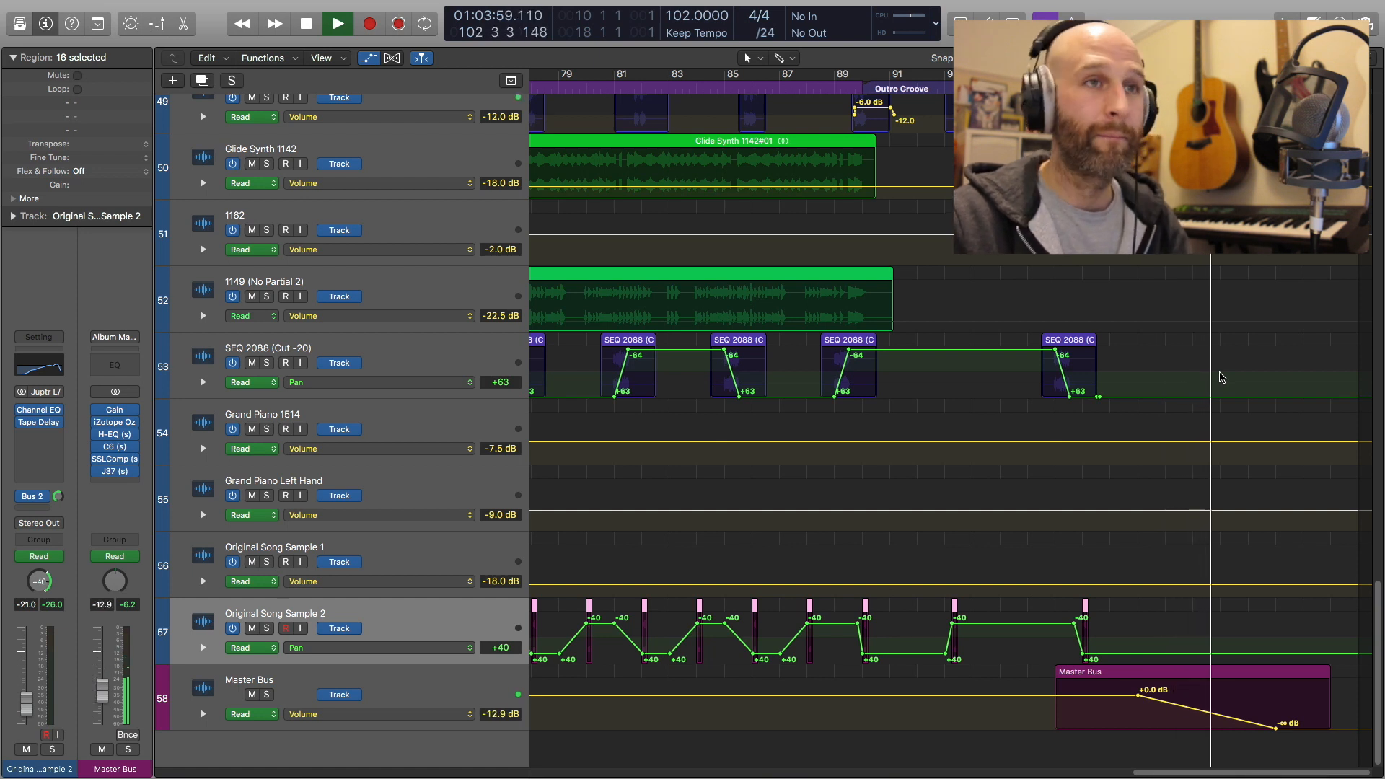
{"action": "key", "text": "space"}
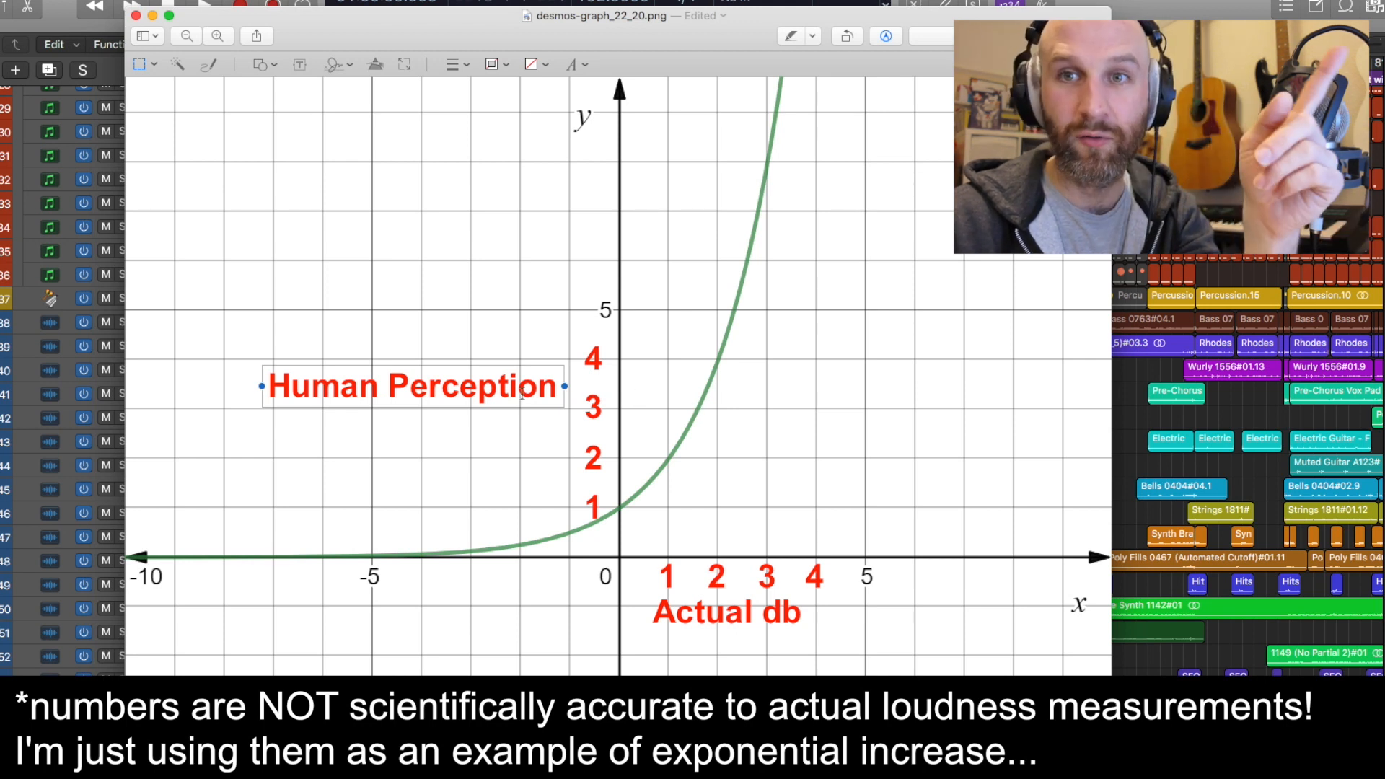
- In the desmos-graph_22_20.png image, place red dots on the curve at (1, 2), (2, 4) and (3, 8)
{"action": "key", "text": "cmd+v"}
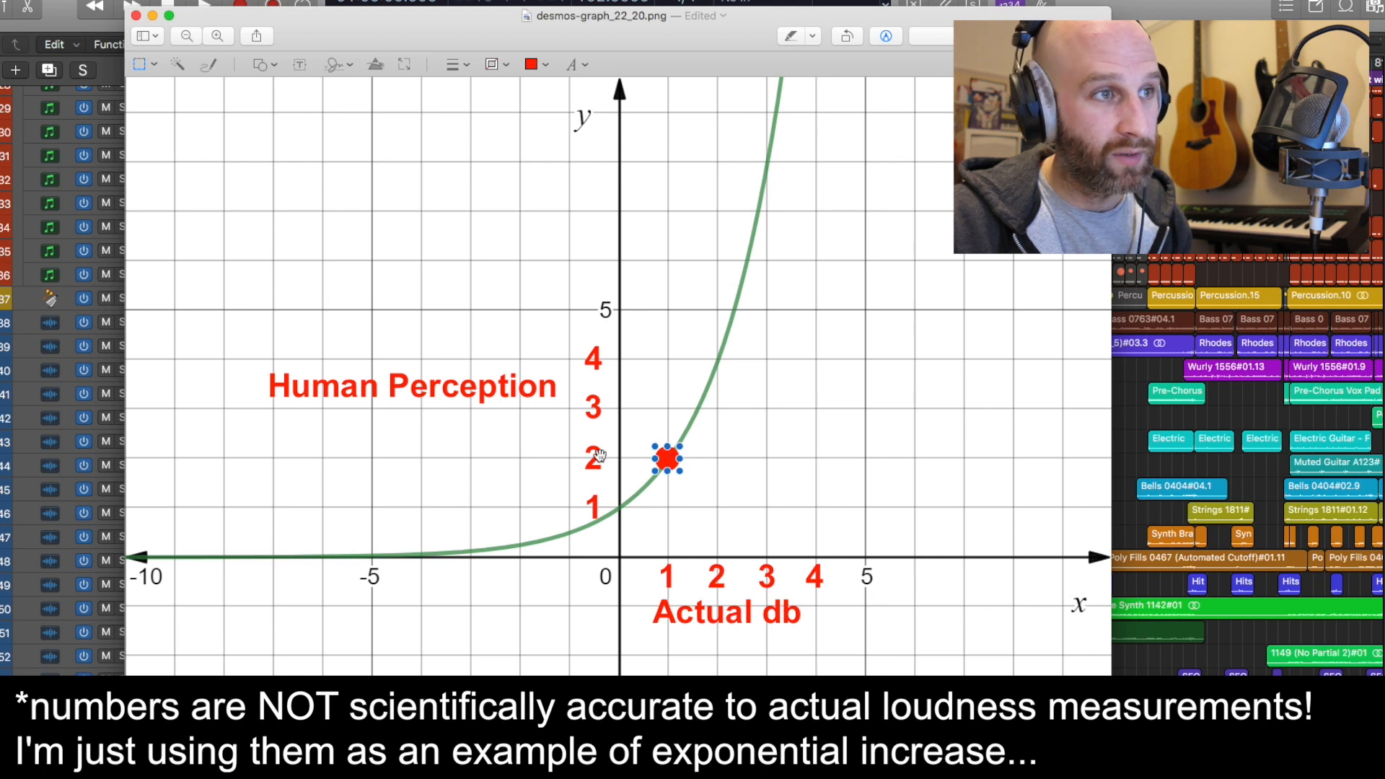
{"action": "left_click_drag", "start_coordinate": [667, 459], "coordinate": [720, 359]}
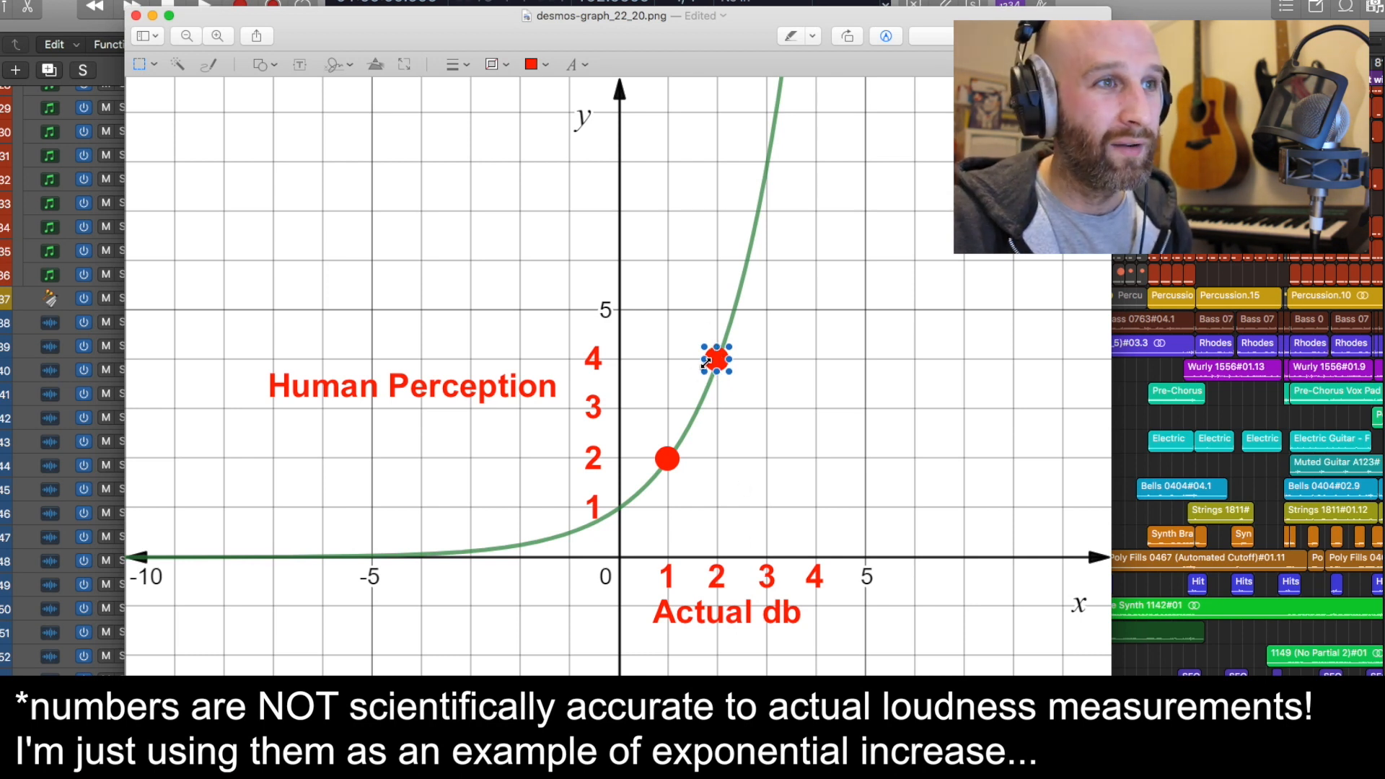
{"action": "left_click_drag", "start_coordinate": [715, 347], "coordinate": [767, 160]}
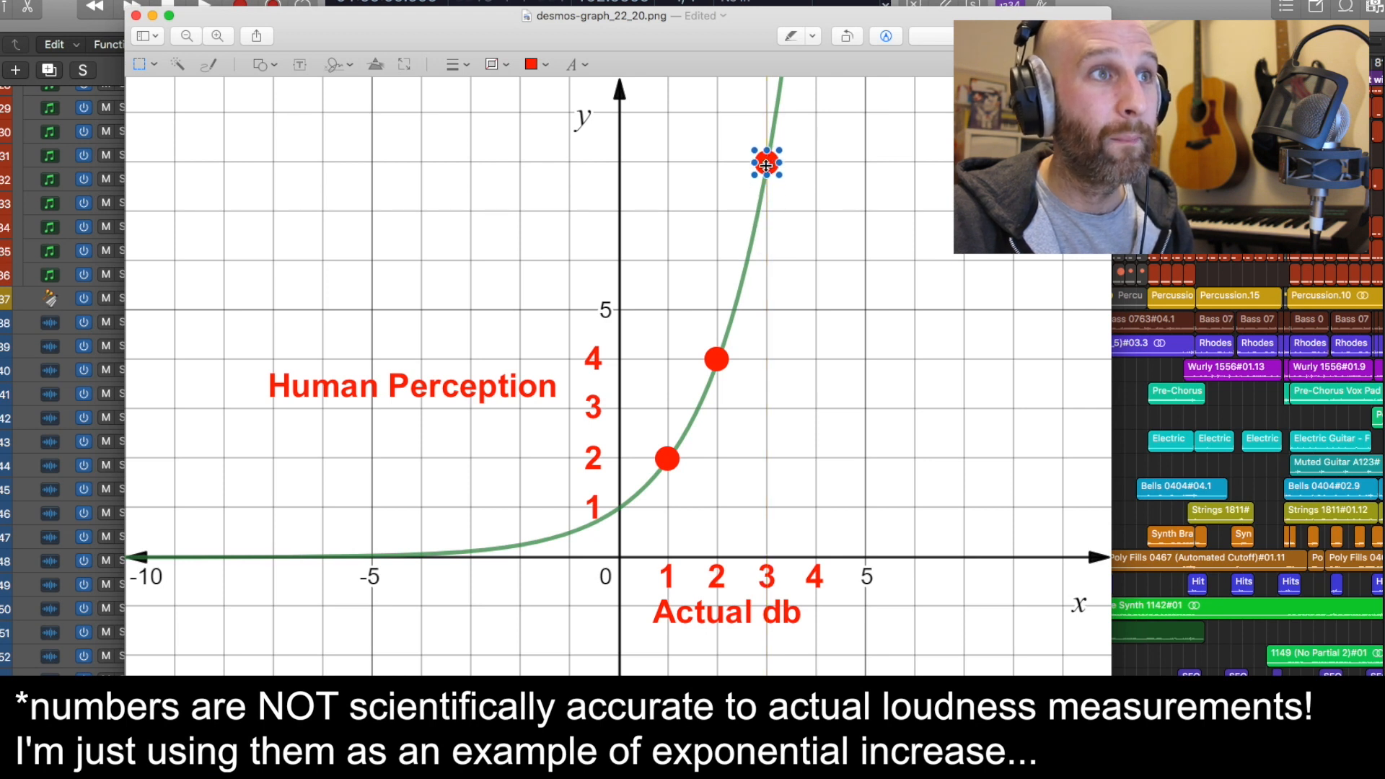
{"action": "left_click", "coordinate": [773, 213]}
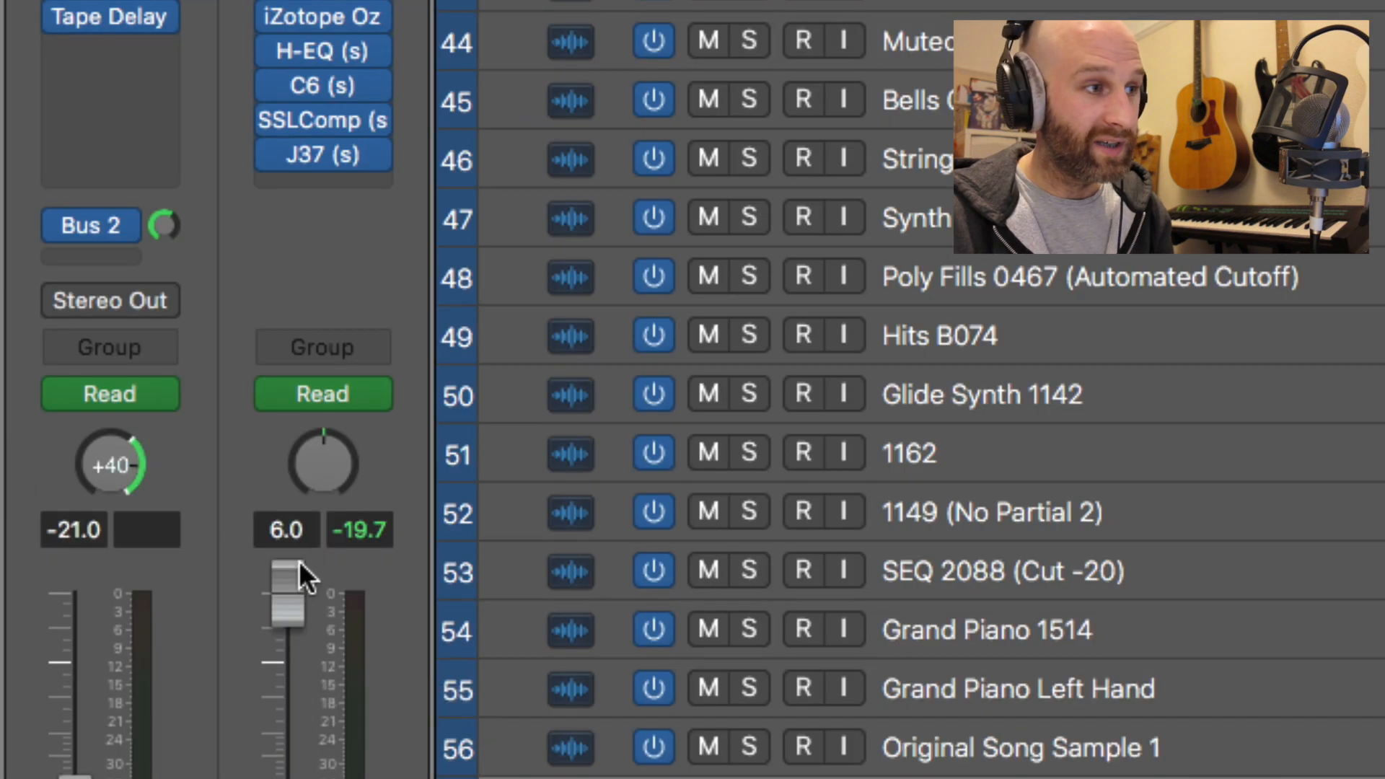
- Move the Master Bus volume fader to 0.0 dB and up to 6.0 dB for comparison, and reset it to 0.0 dB
{"action": "left_click_drag", "start_coordinate": [291, 617], "coordinate": [291, 674]}
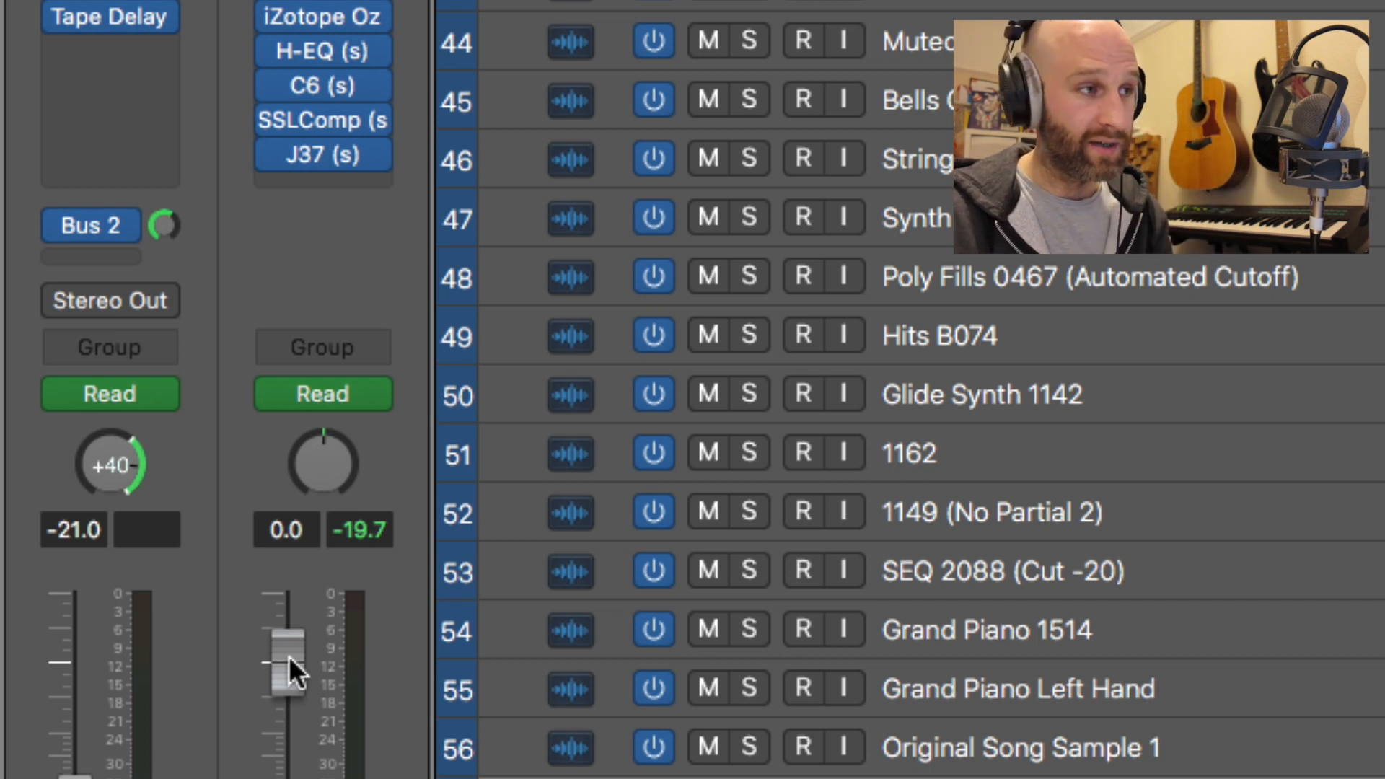
{"action": "left_click_drag", "start_coordinate": [289, 659], "coordinate": [288, 592]}
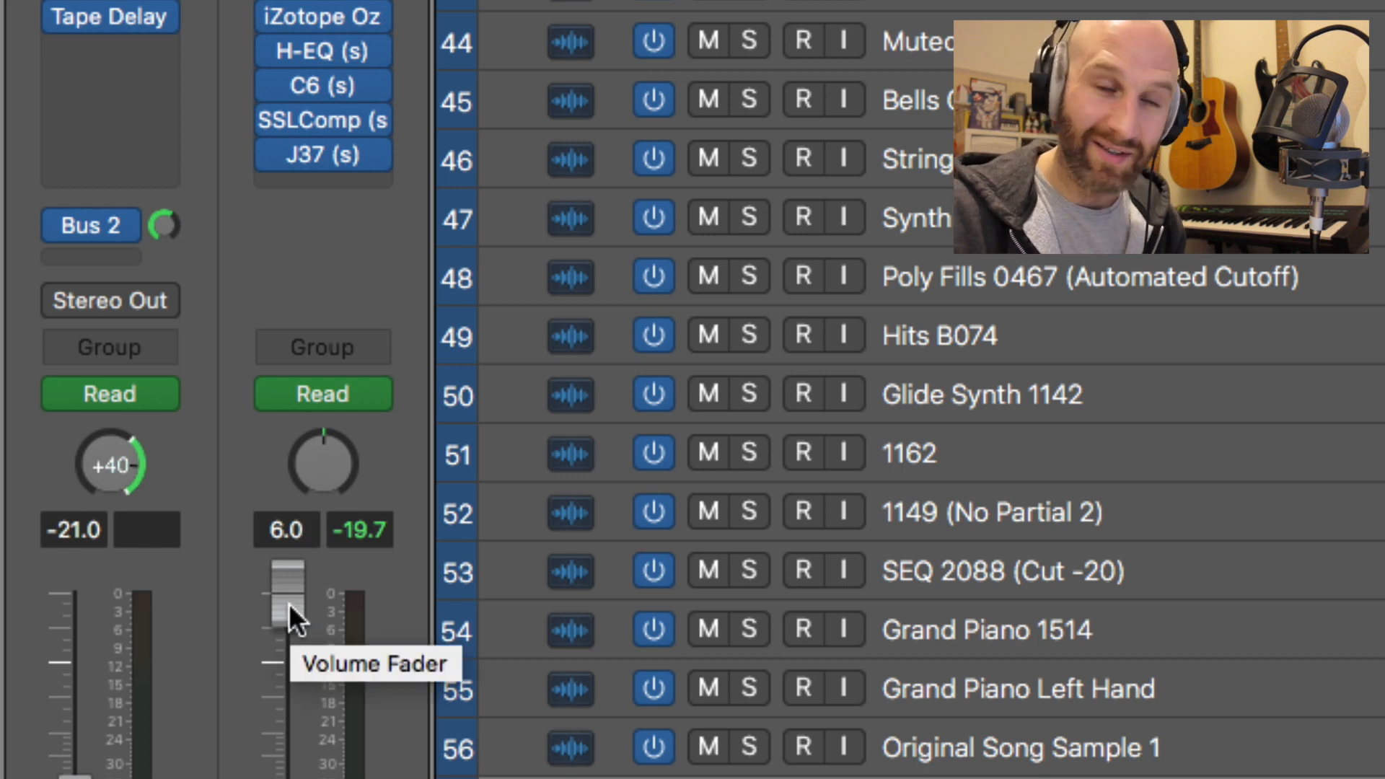
{"action": "left_click", "coordinate": [289, 598], "text": "alt"}
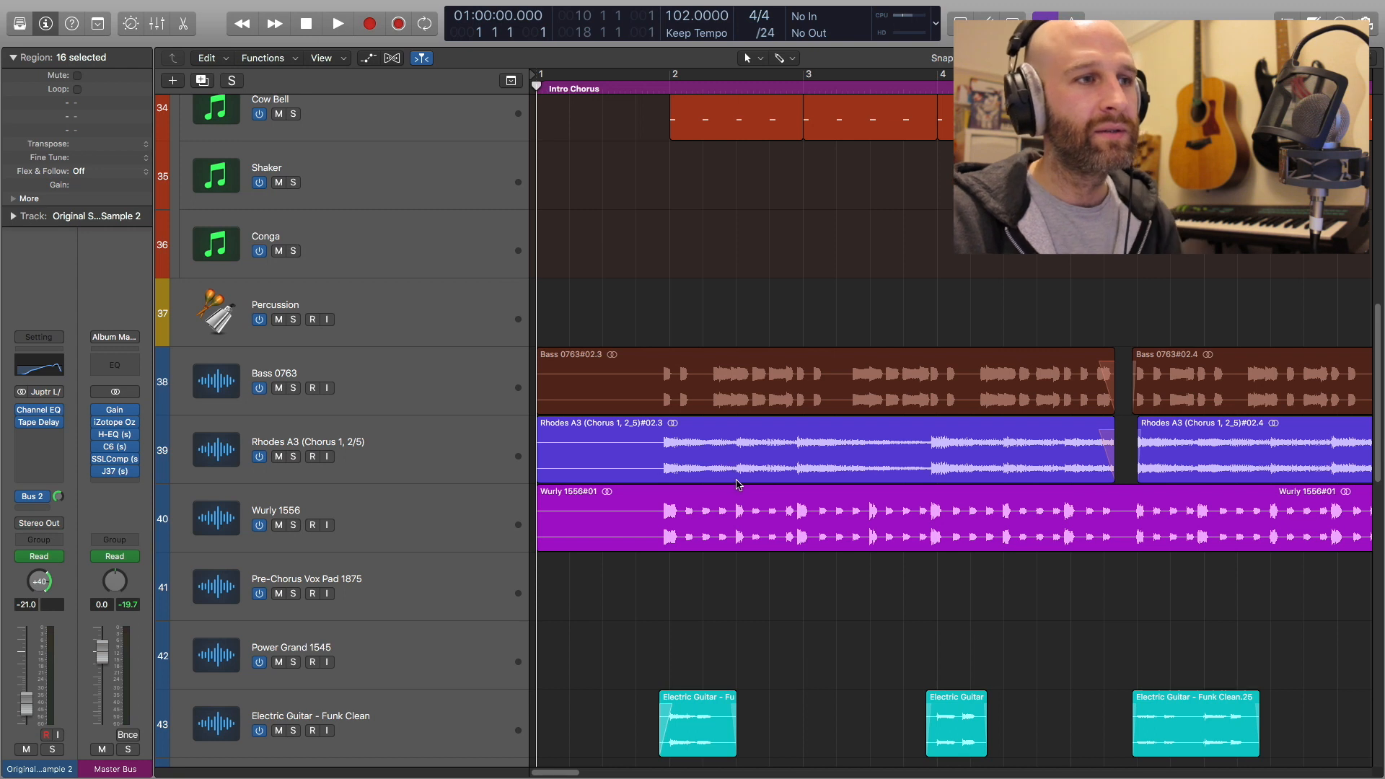
- Open the SSLComp on the Bass 0763 track, examine its make-up gain and close the plug-in
{"action": "key", "text": "super+Down"}
{"action": "key", "text": "super+Down"}
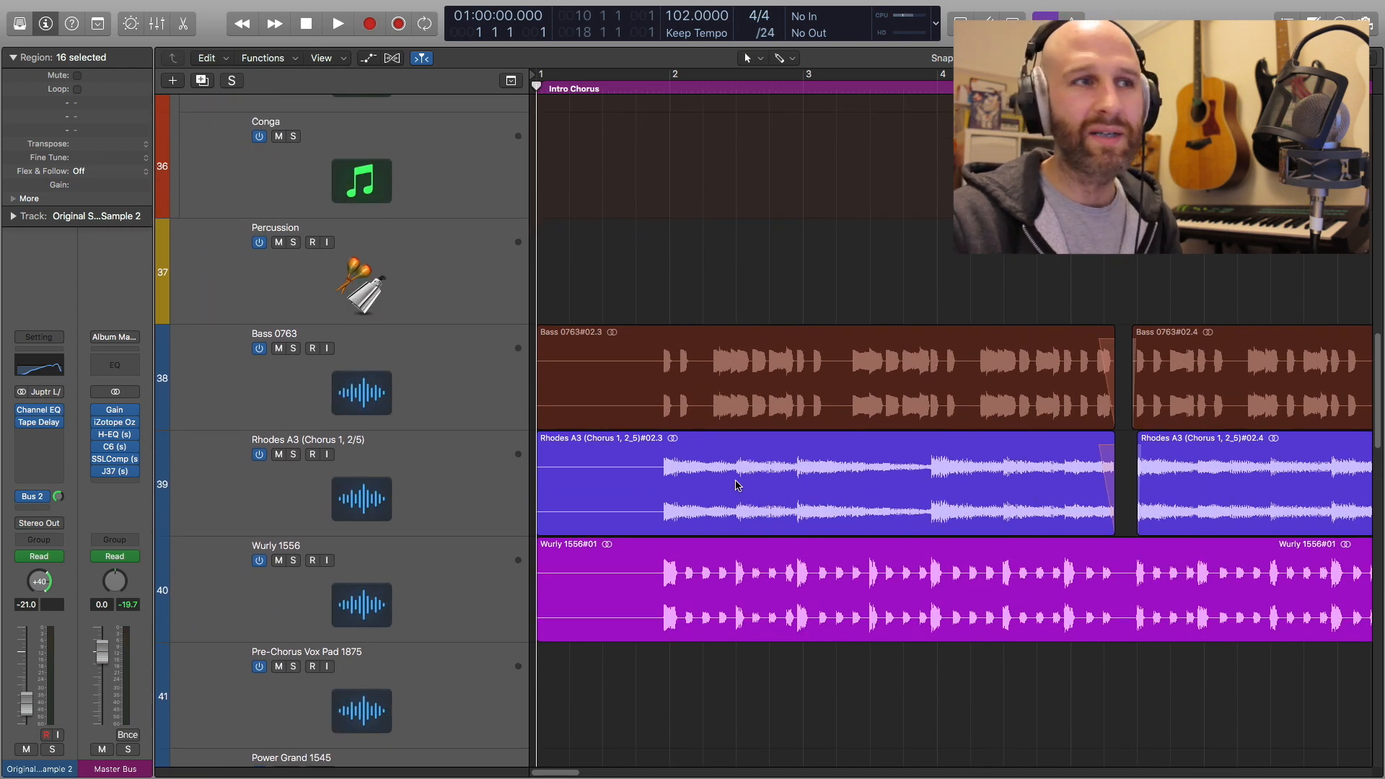
{"action": "left_click", "coordinate": [503, 415]}
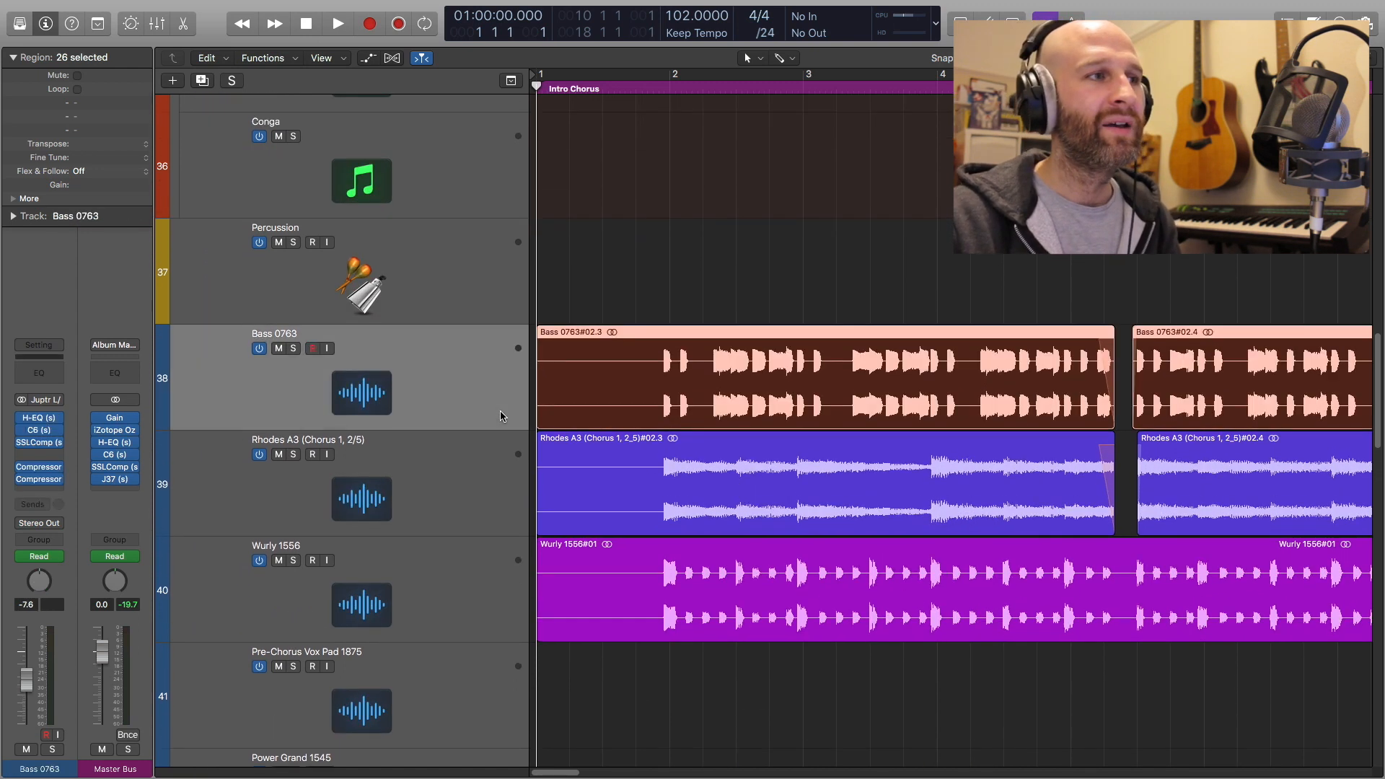
{"action": "left_click", "coordinate": [38, 447]}
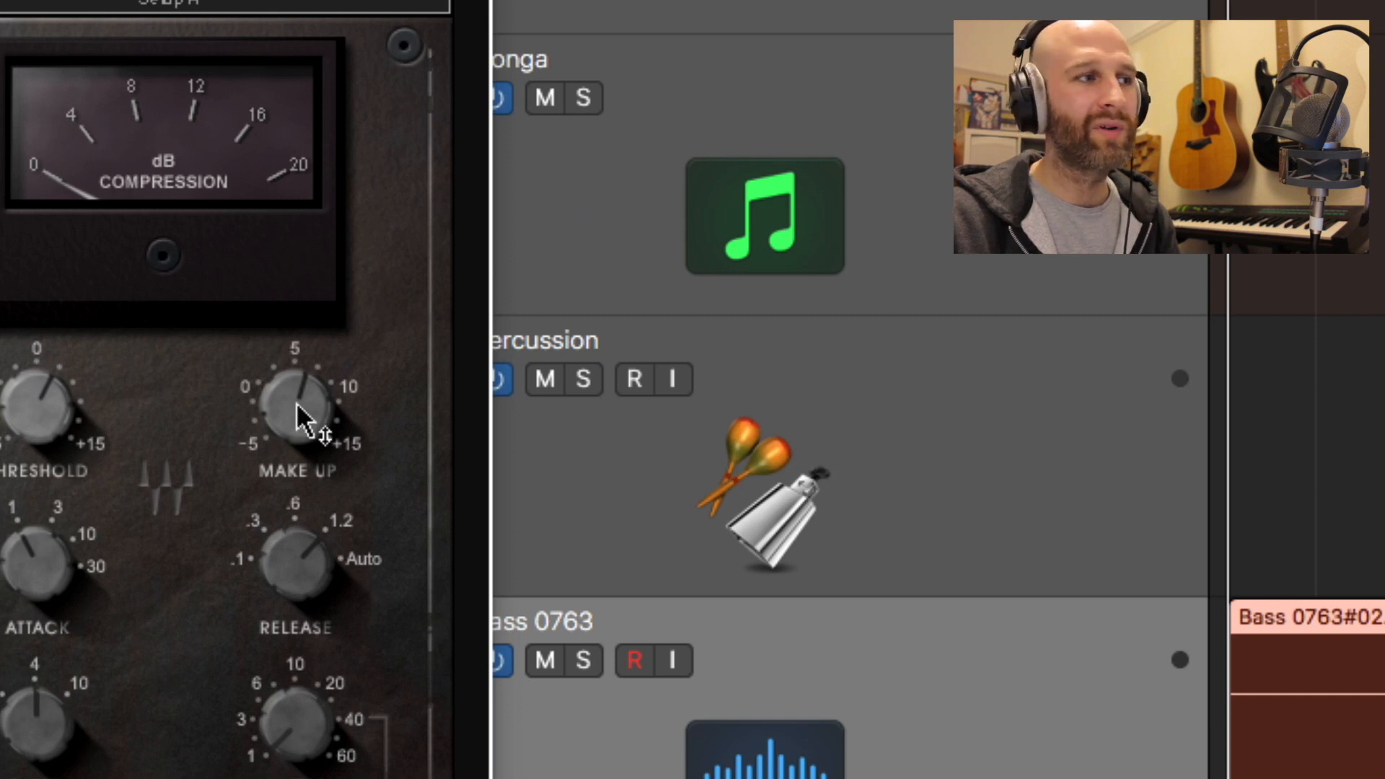
{"action": "mouse_move", "coordinate": [301, 416]}
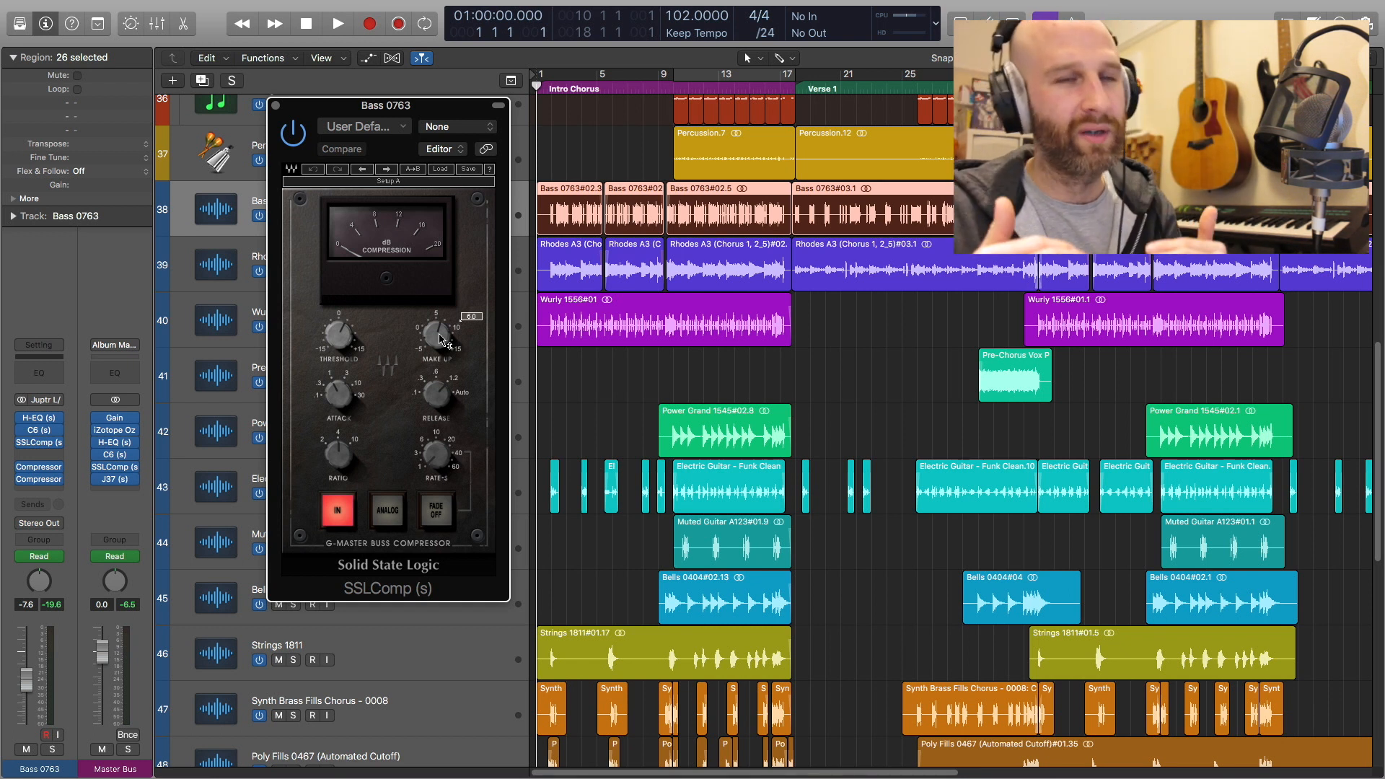
{"action": "key", "text": "super+w"}
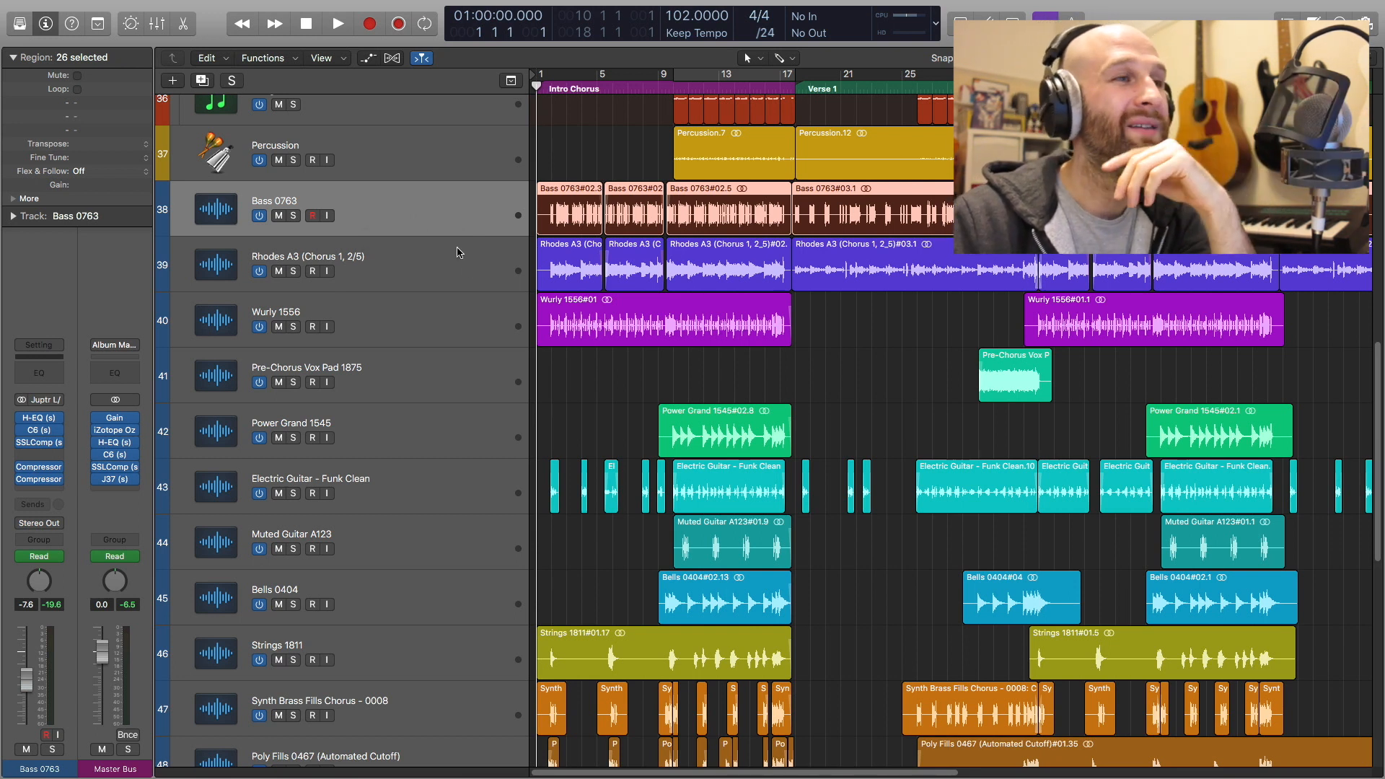
- Solo New Lofi Drums & Percussion 3, play from the start of the Intro Chorus and add Bass 0763 to the solo
{"action": "left_click", "coordinate": [480, 278]}
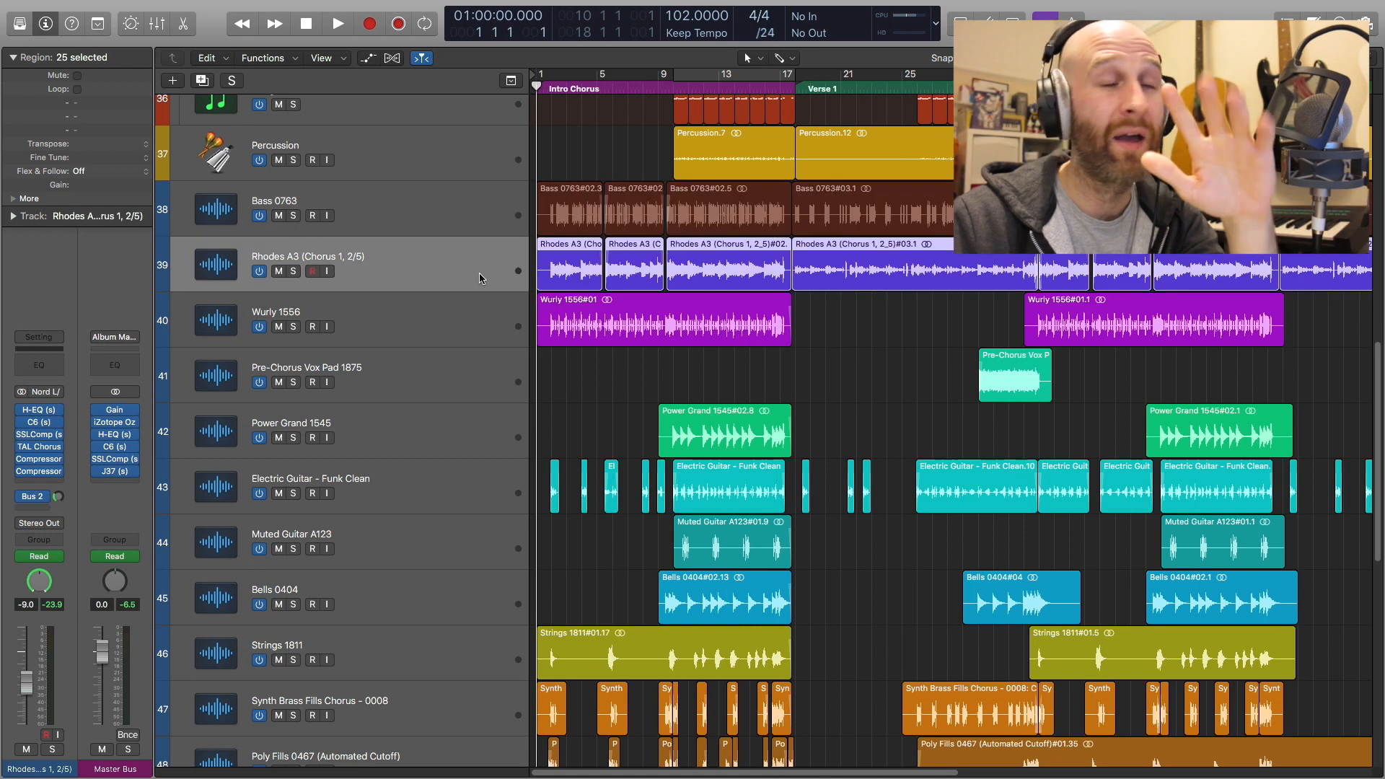
{"action": "left_click", "coordinate": [469, 209]}
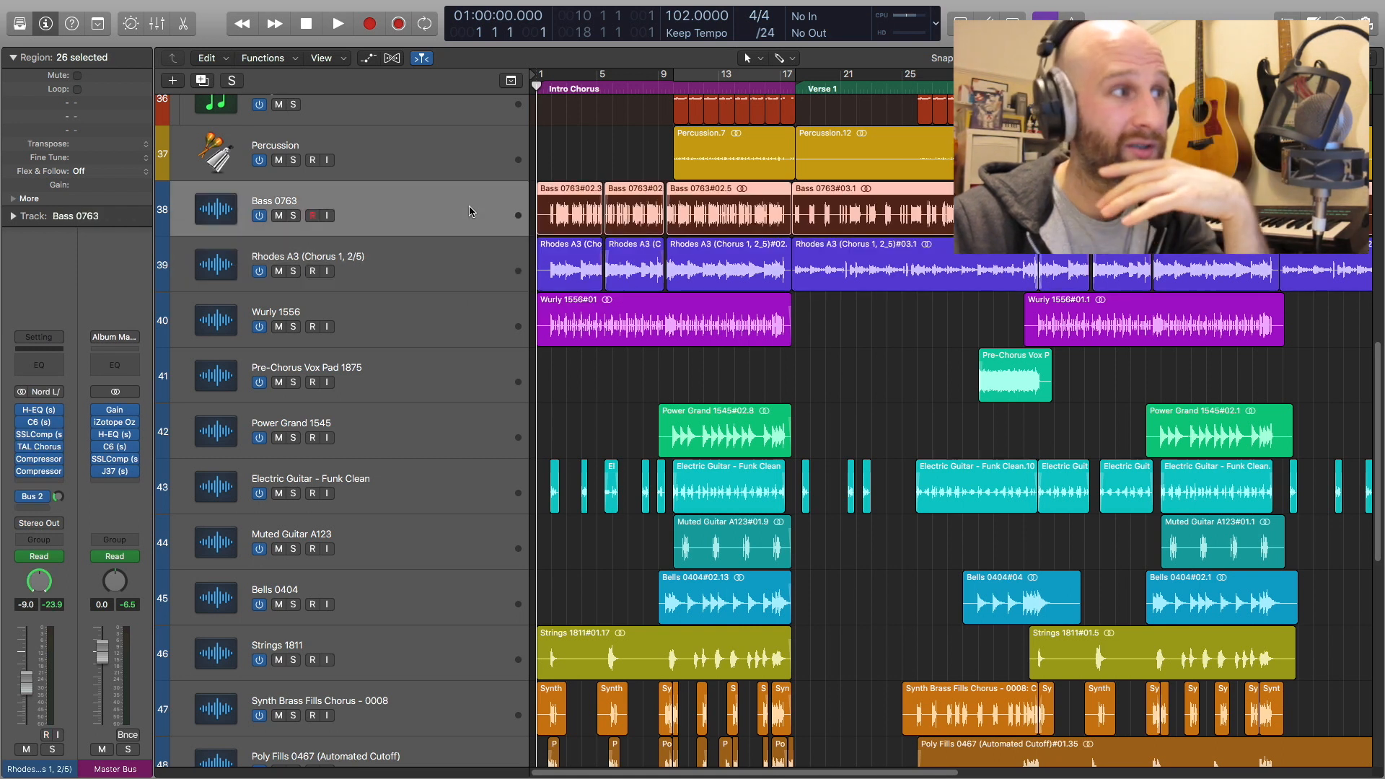
{"action": "scroll", "coordinate": [468, 205], "scroll_direction": "up", "scroll_amount": 15}
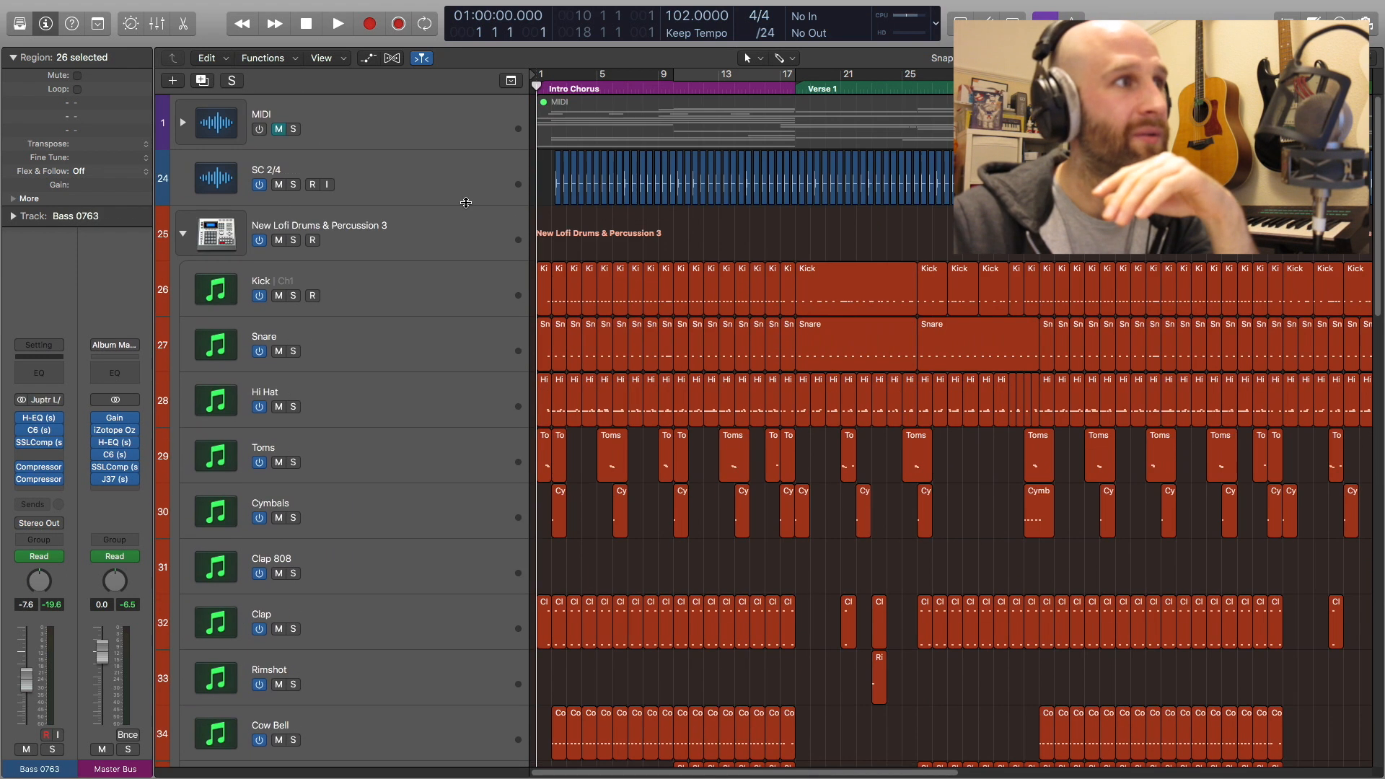
{"action": "left_click", "coordinate": [294, 240]}
{"action": "key", "text": "space"}
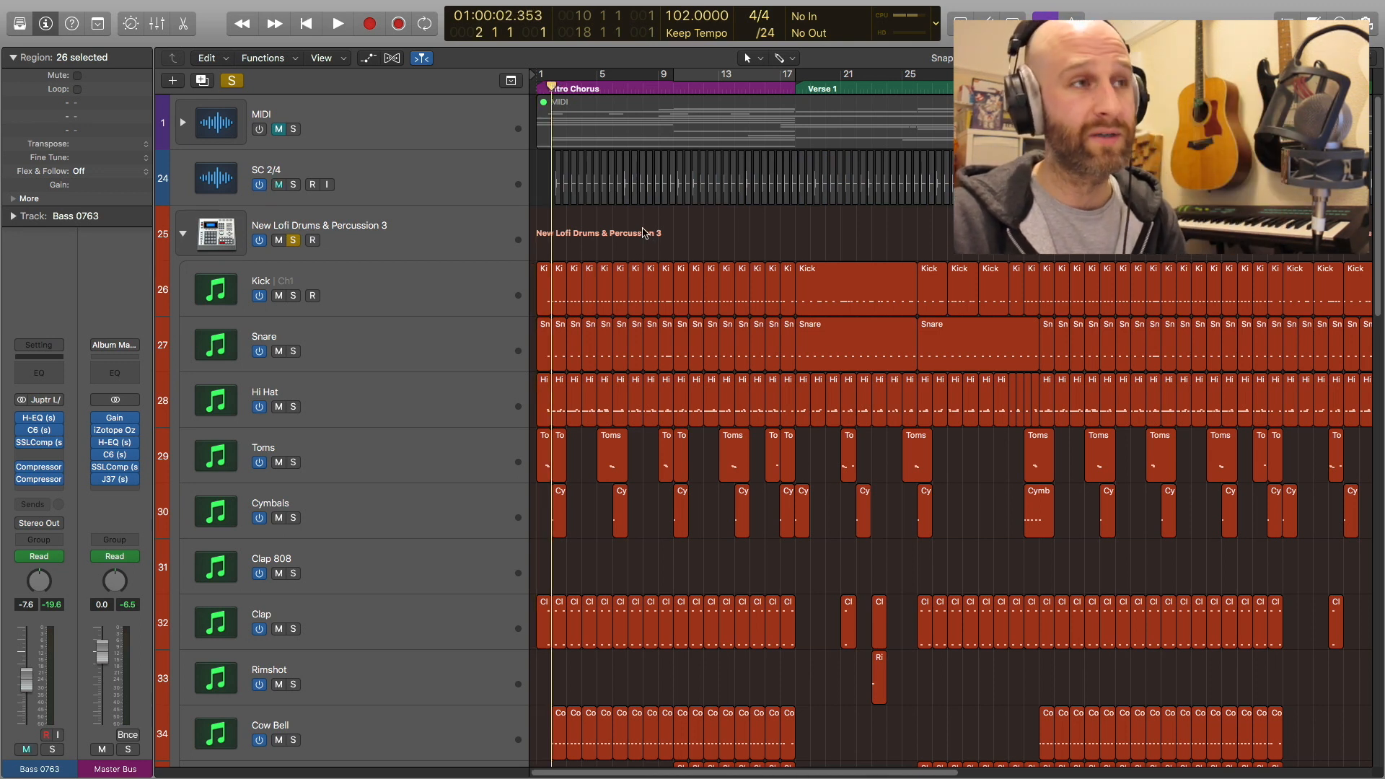
{"action": "key", "text": "space"}
{"action": "scroll", "coordinate": [304, 312], "scroll_direction": "down", "scroll_amount": 15}
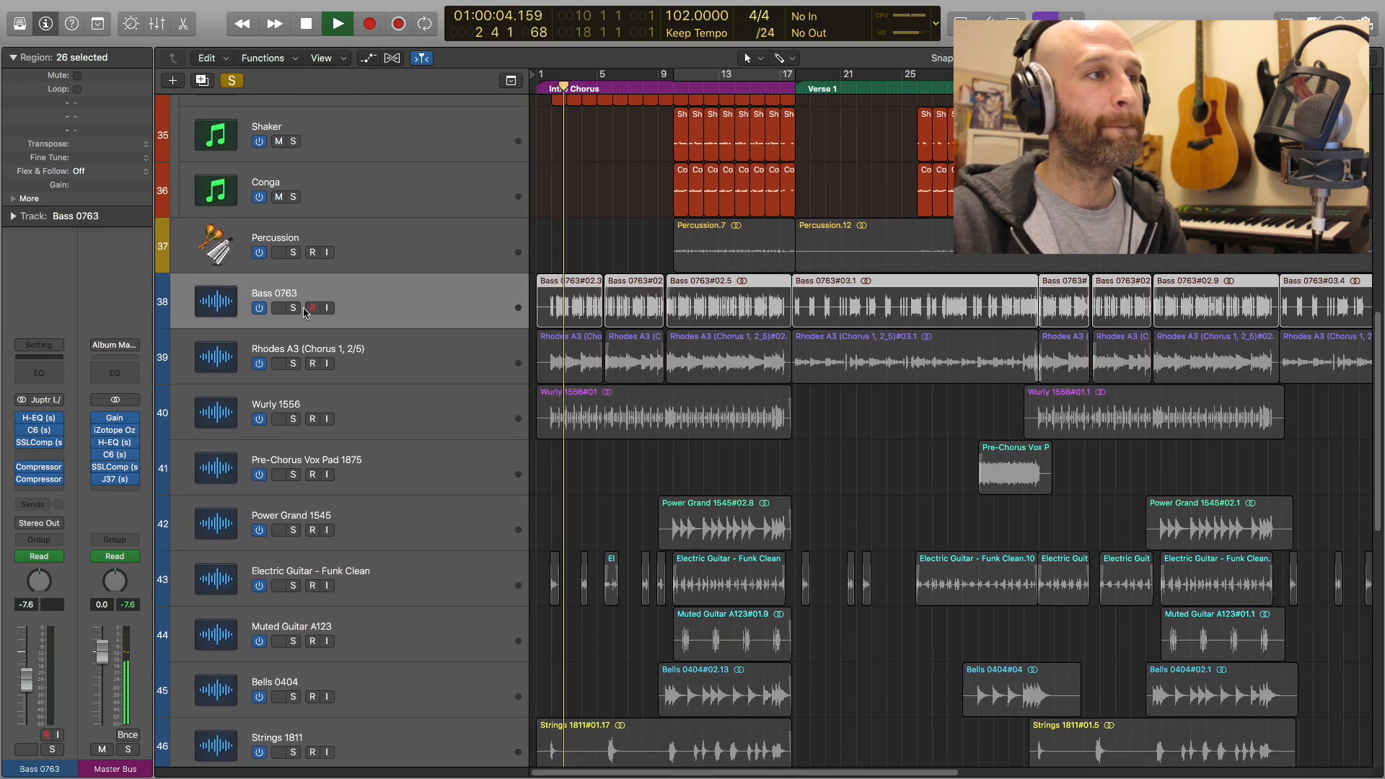
{"action": "left_click", "coordinate": [294, 308]}
{"action": "key", "text": "space"}
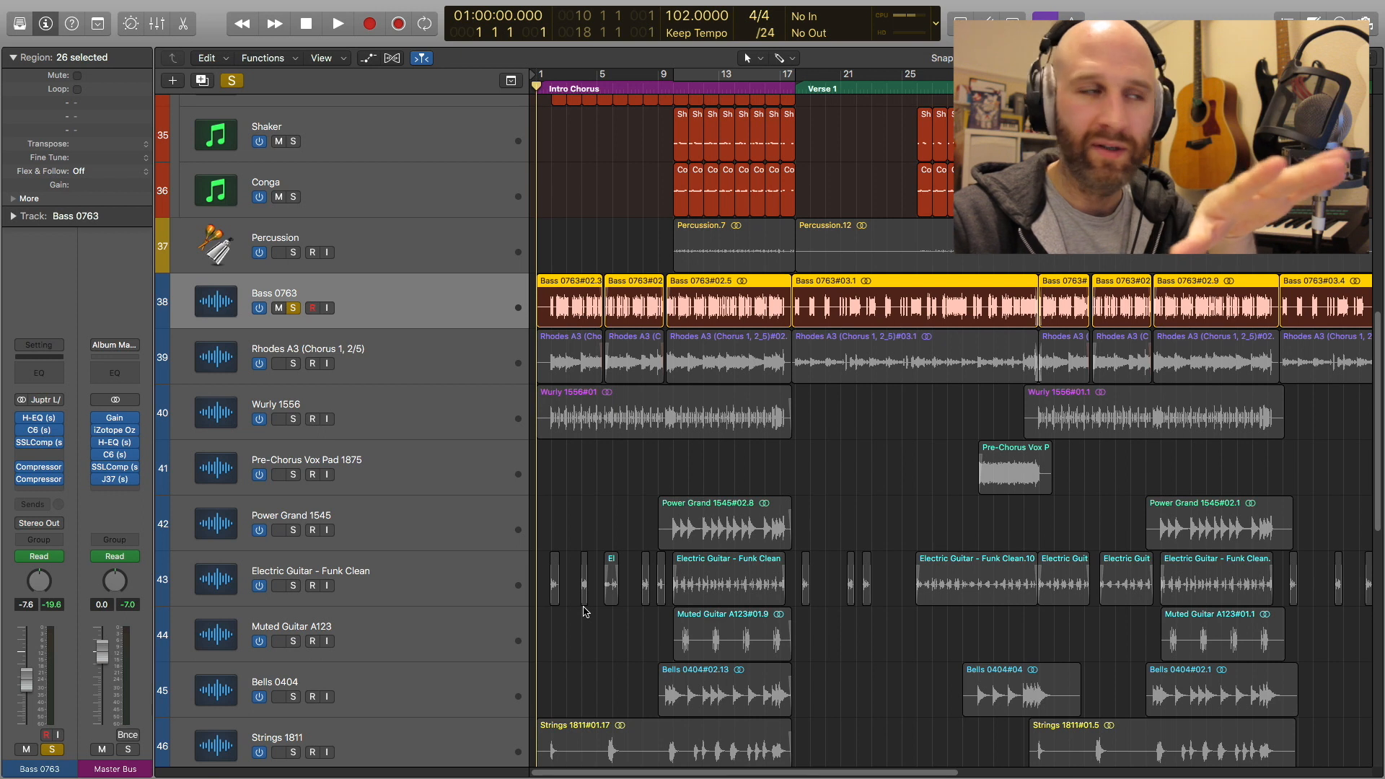
- Solo Rhodes A3 (Chorus 1, 2/5) too, display the track automation and examine the Rhodes volume curve across the song
{"action": "left_click", "coordinate": [293, 363]}
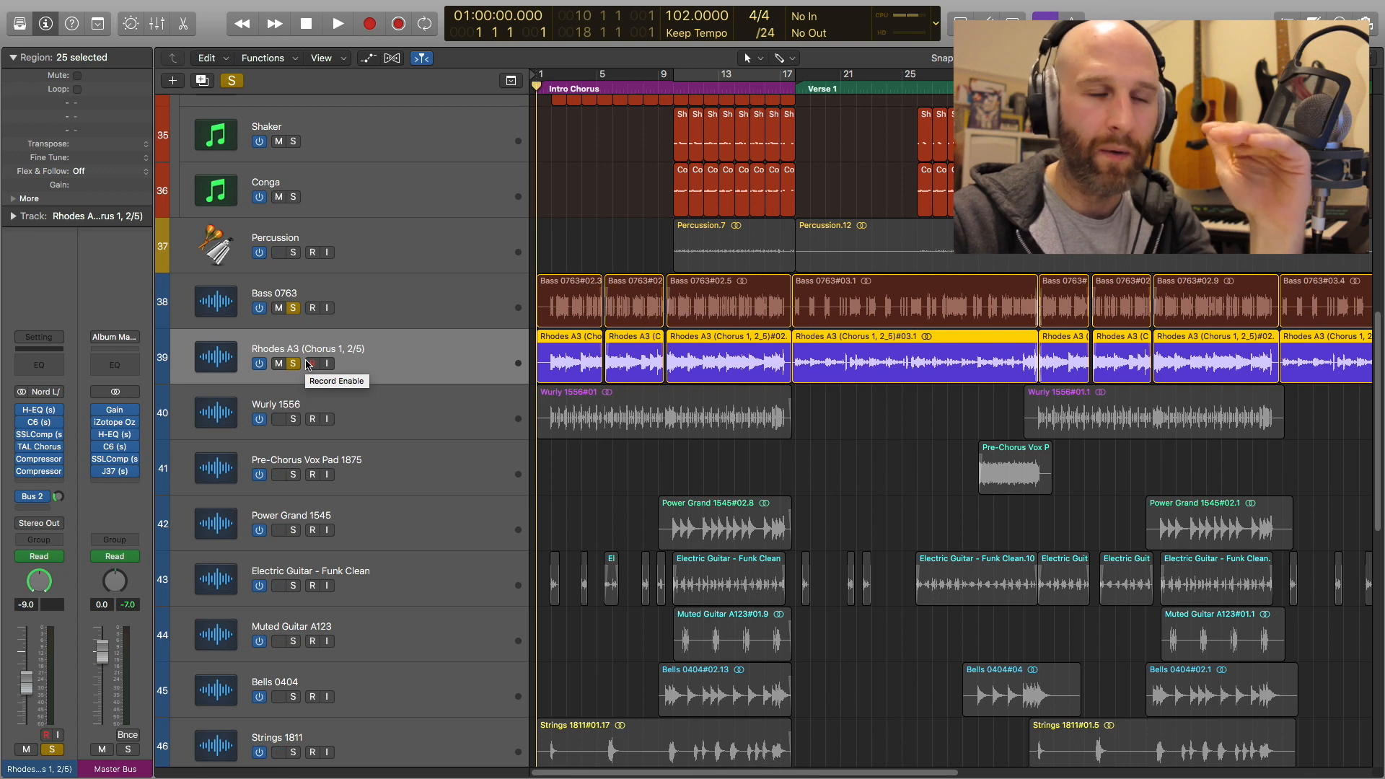
{"action": "left_click", "coordinate": [310, 363]}
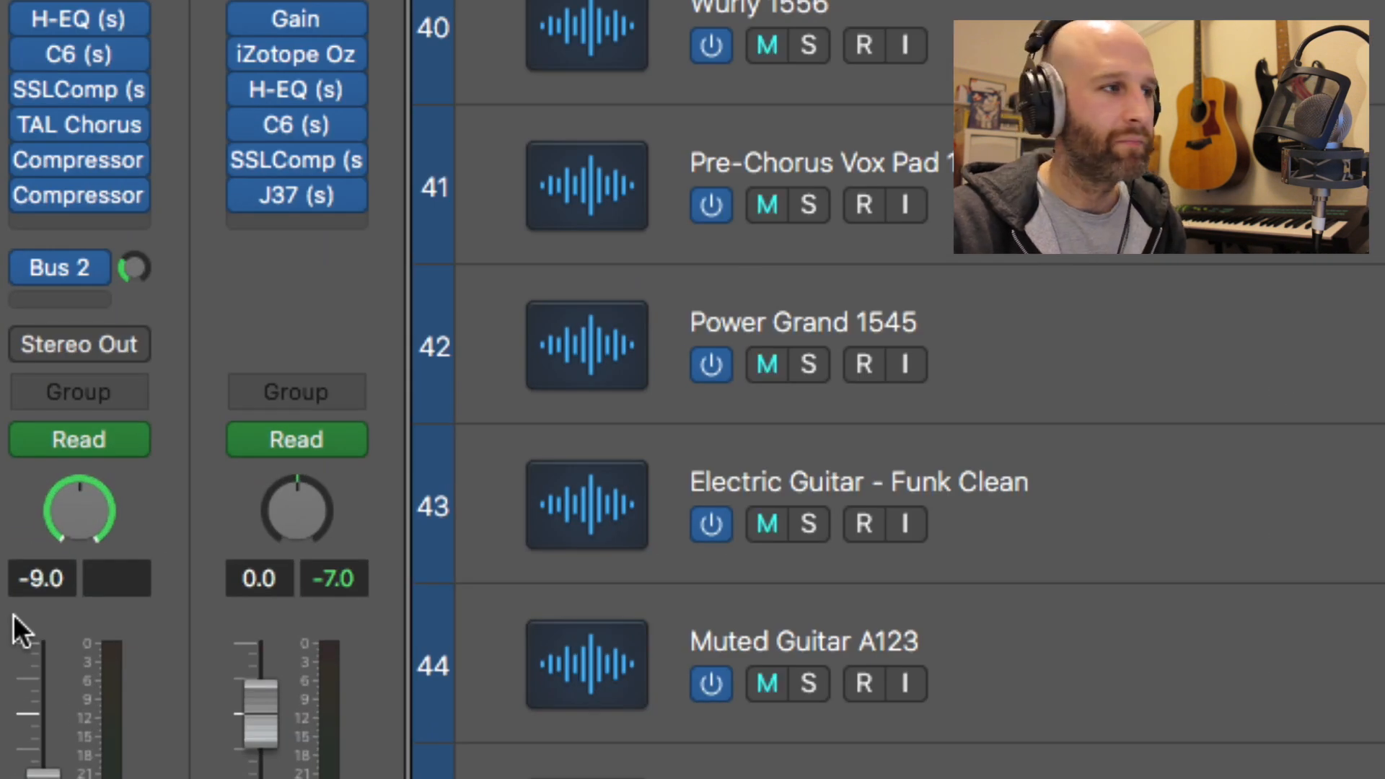
{"action": "key", "text": "a"}
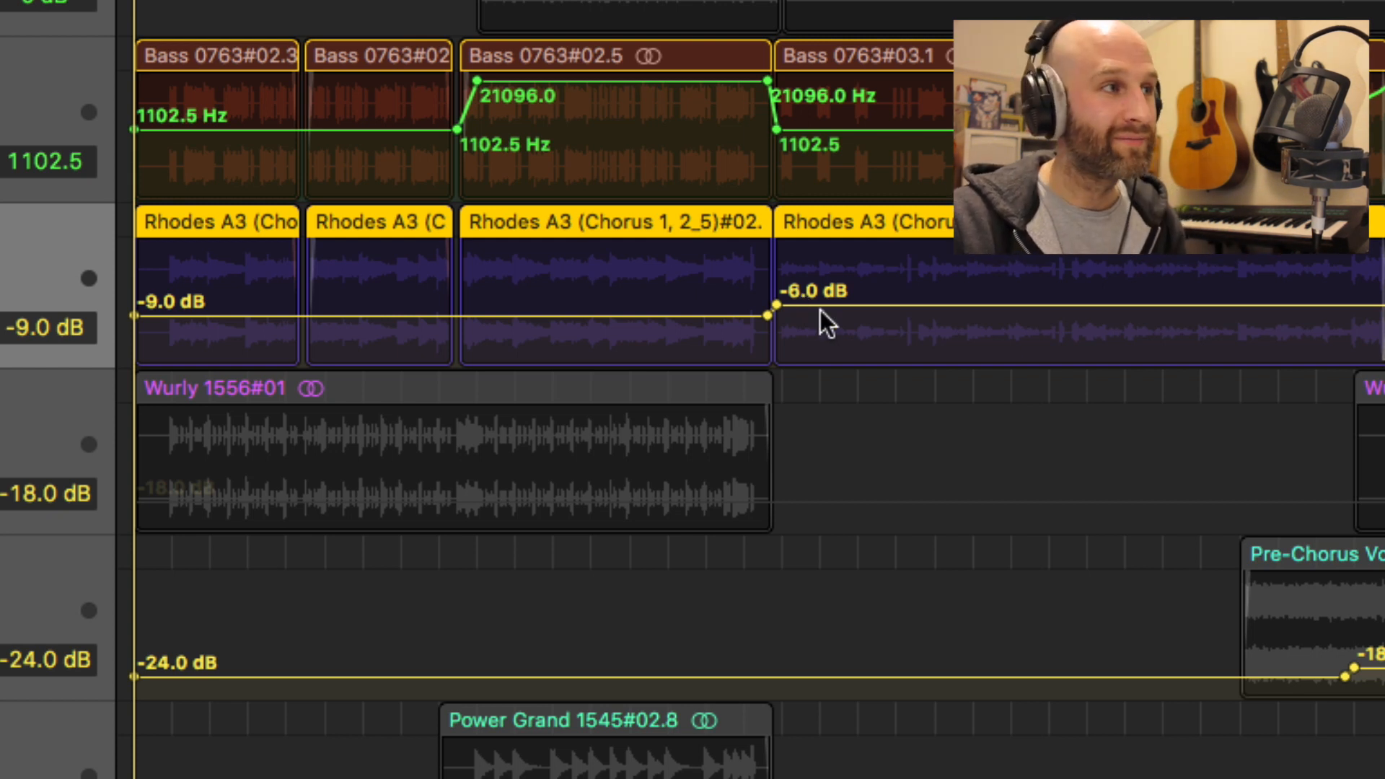
{"action": "scroll", "coordinate": [820, 310], "scroll_direction": "right", "scroll_amount": 10}
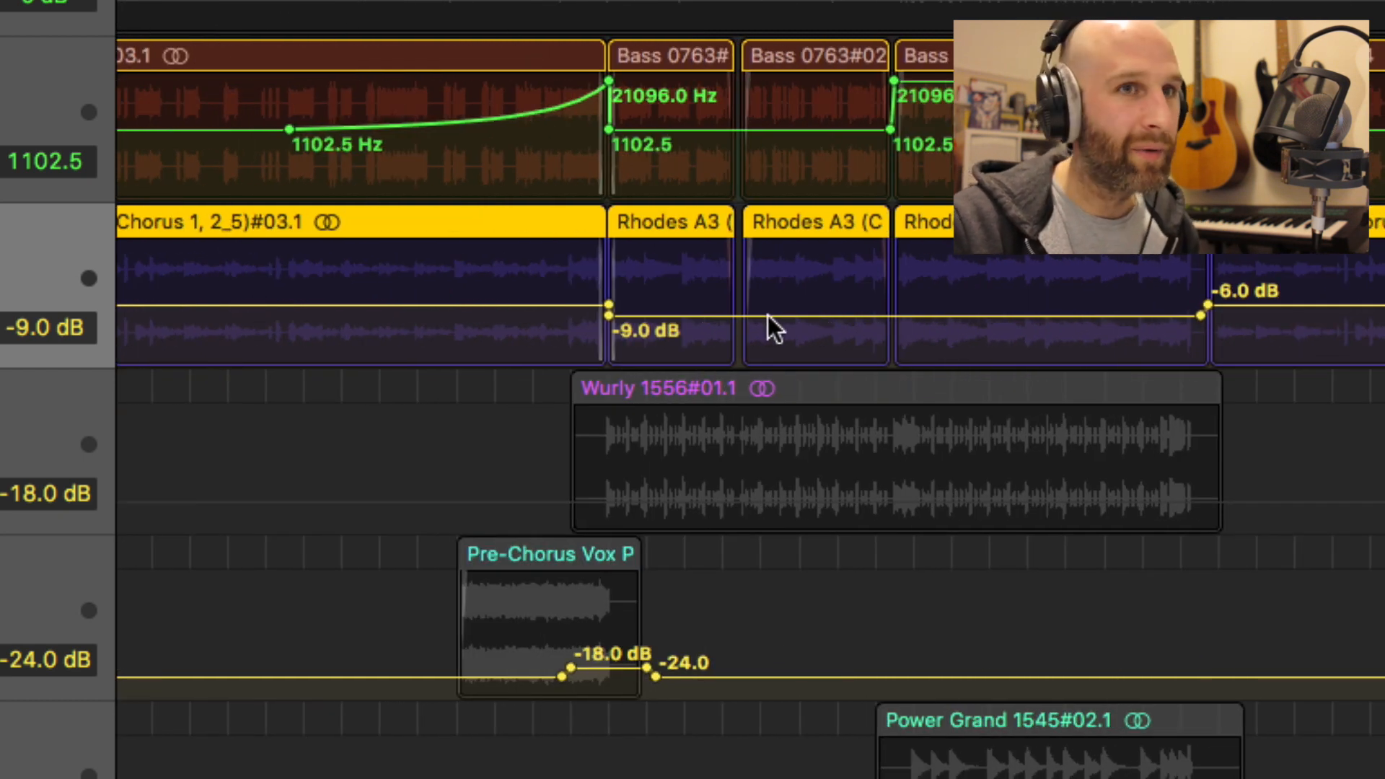
{"action": "scroll", "coordinate": [767, 315], "scroll_direction": "right", "scroll_amount": 10}
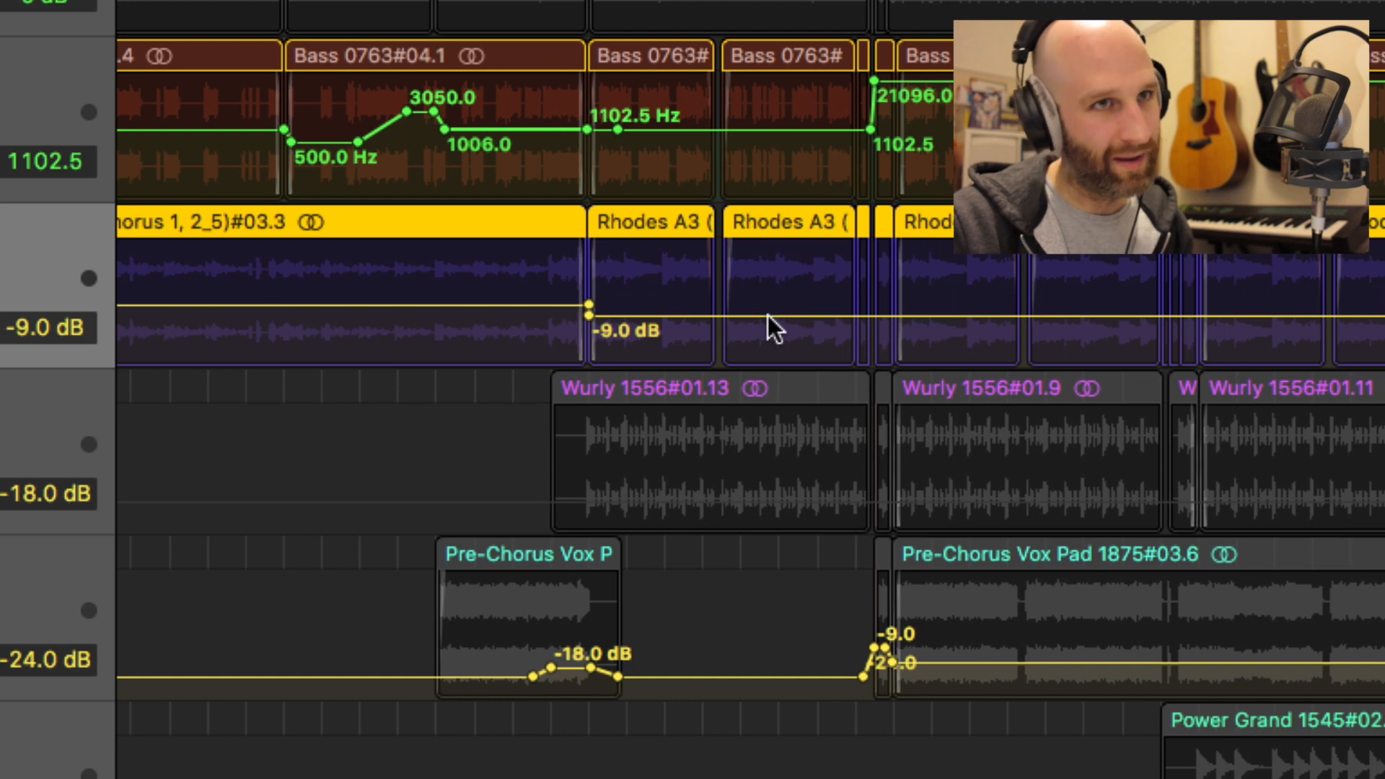
{"action": "scroll", "coordinate": [767, 314], "scroll_direction": "down", "scroll_amount": 5}
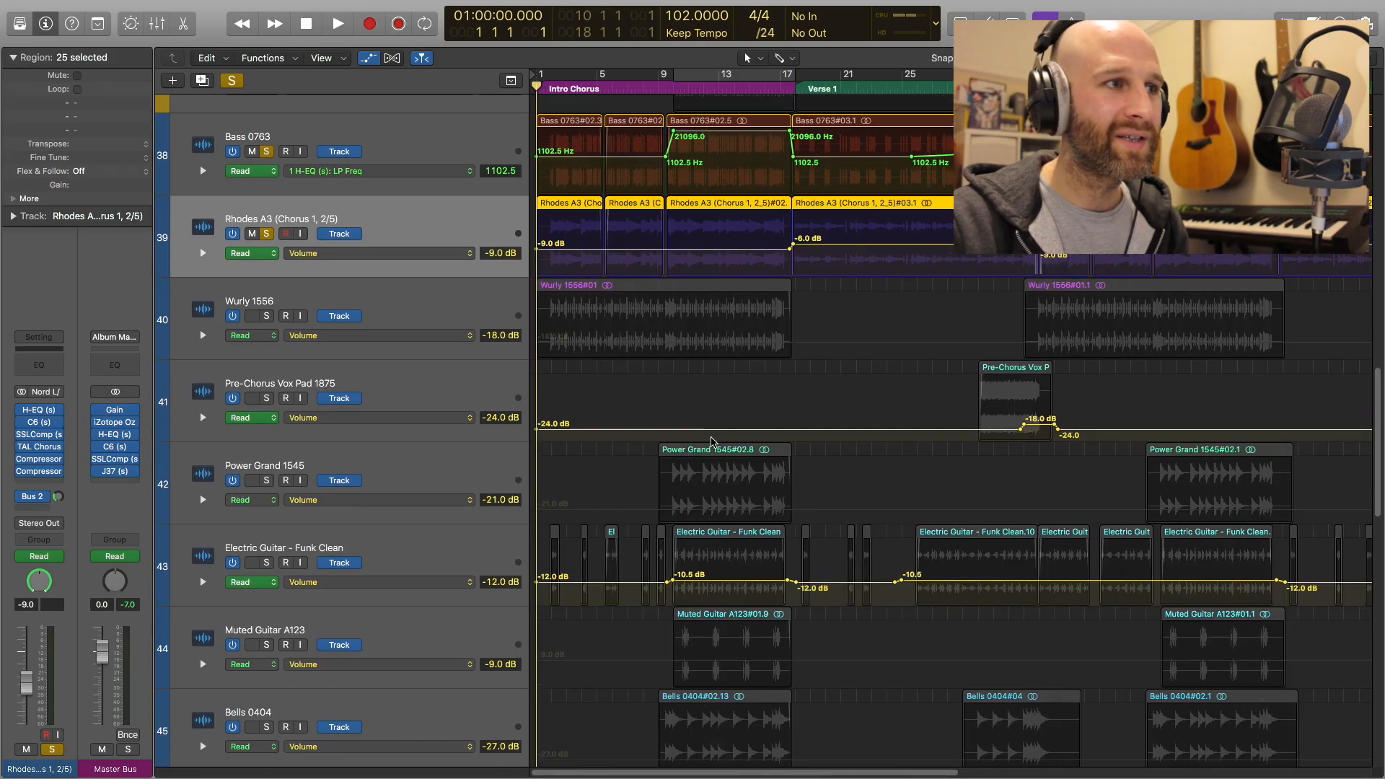
- Add Pre-Chorus Vox Pad 1875 to the solo and show its volume automation closely around bars 30 to 34
{"action": "key", "text": "super+Down"}
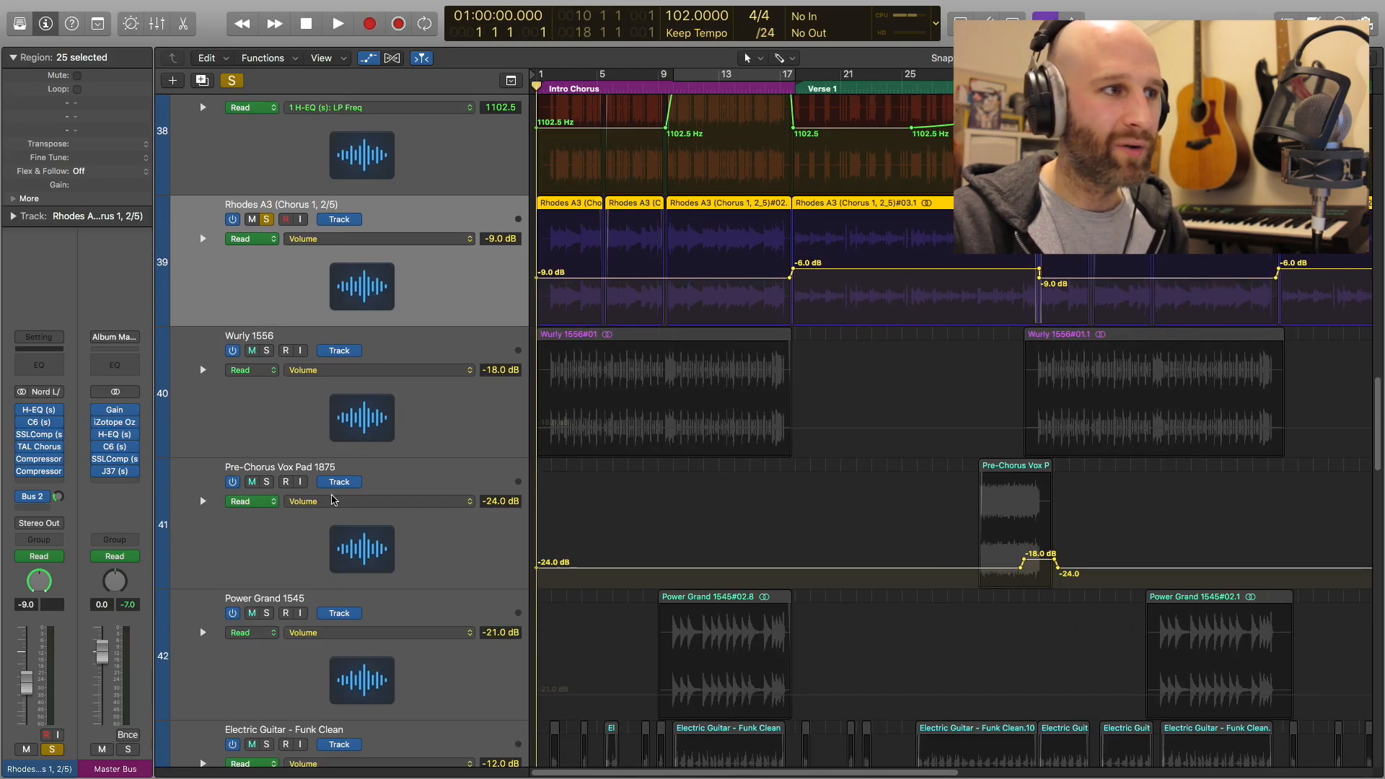
{"action": "left_click", "coordinate": [367, 523]}
{"action": "left_click", "coordinate": [266, 482]}
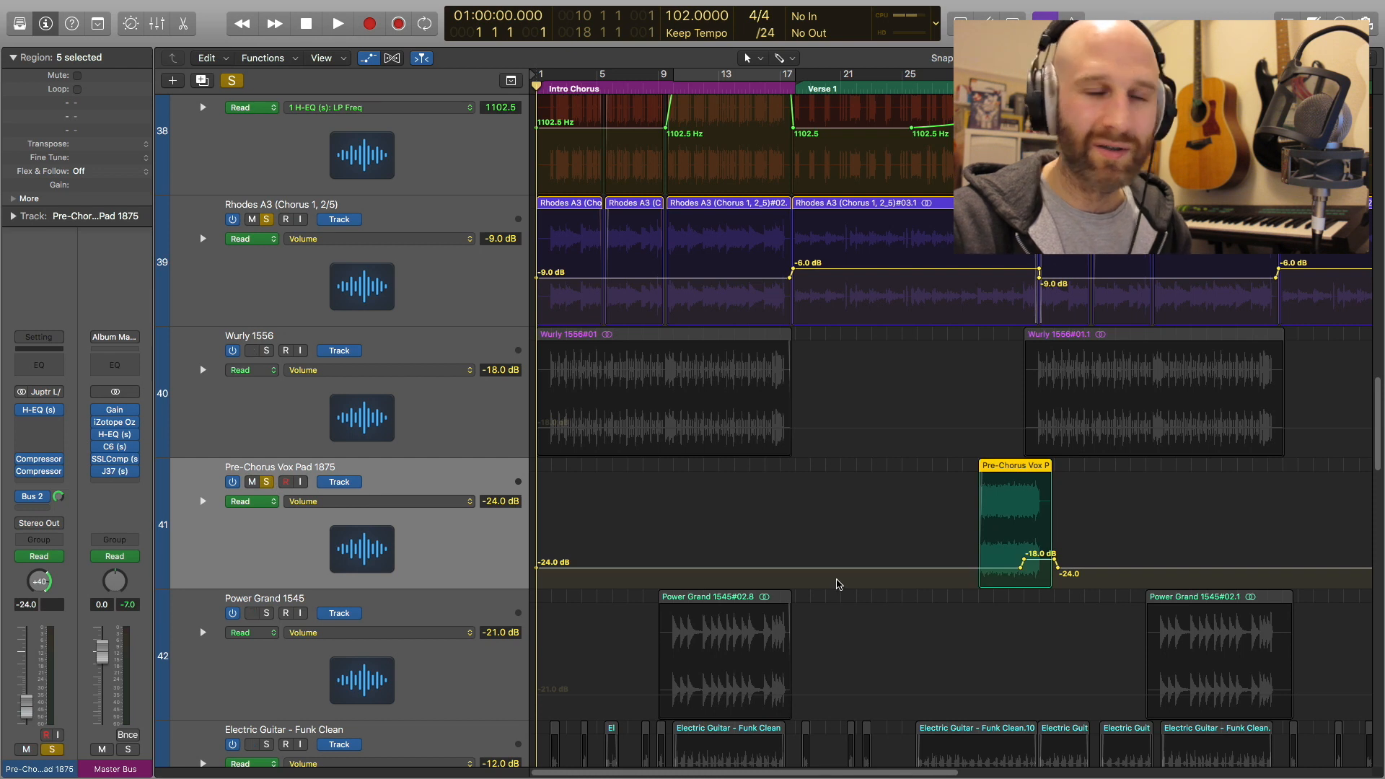
{"action": "key", "text": "super+Right"}
{"action": "key", "text": "super+Right"}
{"action": "key", "text": "super+Right"}
{"action": "key", "text": "super+Right"}
{"action": "key", "text": "super+Right"}
{"action": "scroll", "coordinate": [984, 559], "scroll_direction": "right", "scroll_amount": 5}
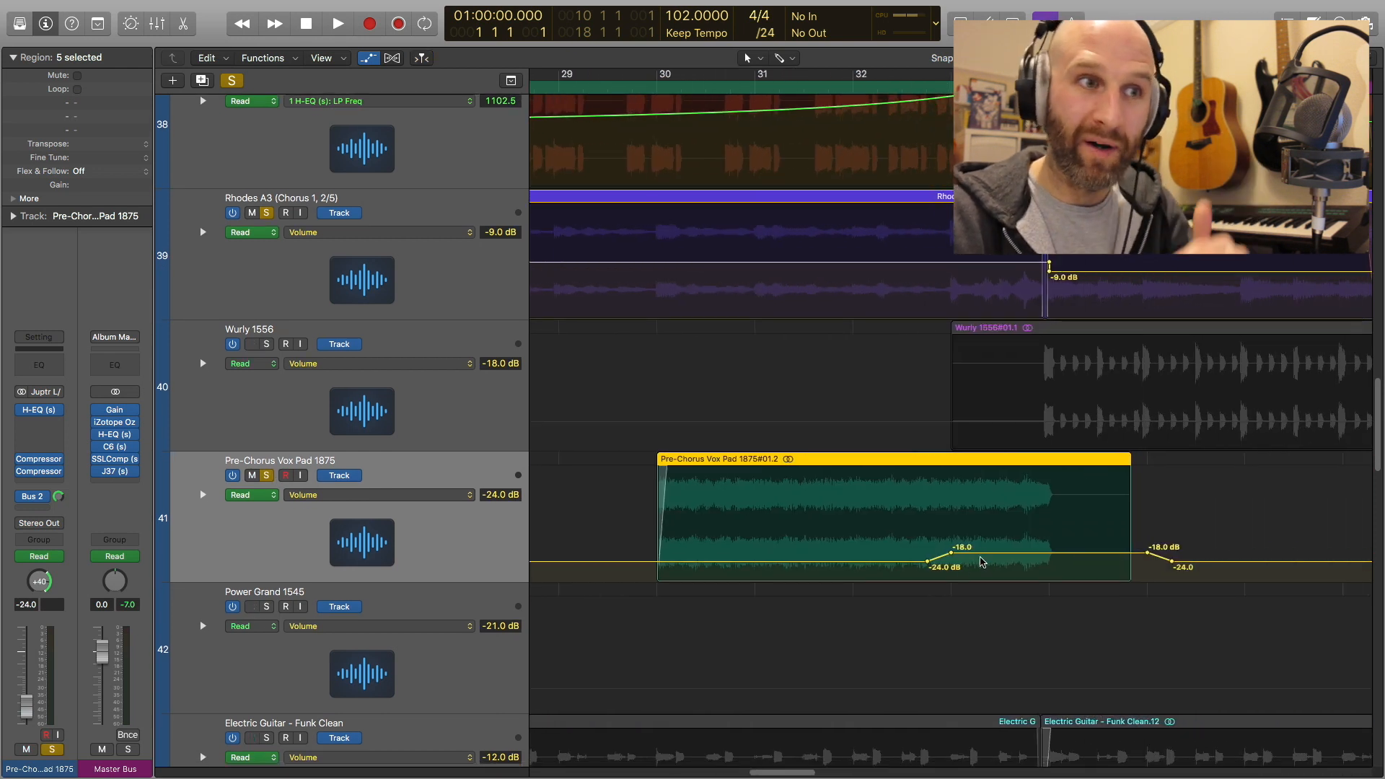
- Play the soloed tracks through the pre-chorus into bar 34, rewind and play the transition again
{"action": "key", "text": "space"}
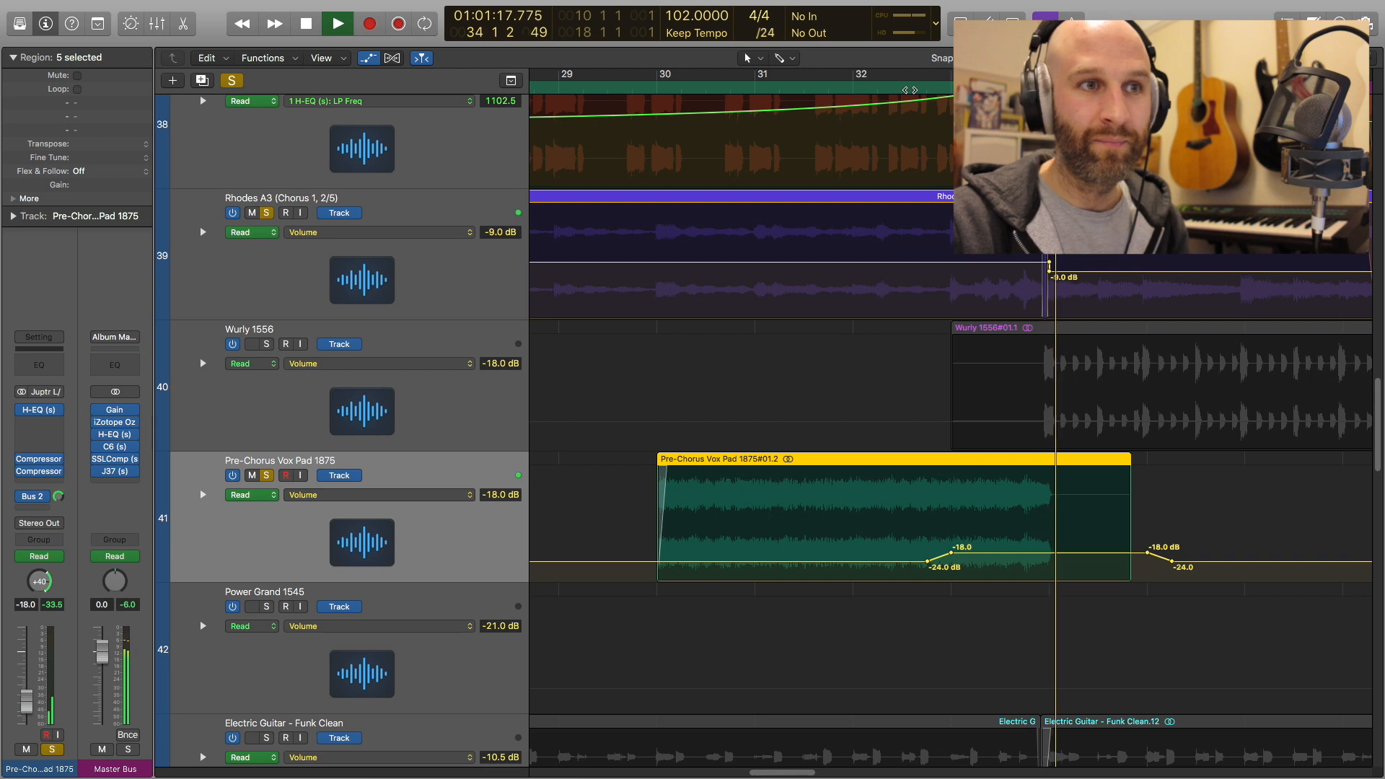
{"action": "key", "text": "space"}
{"action": "key", "text": "comma"}
{"action": "key", "text": "comma"}
{"action": "key", "text": "comma"}
{"action": "key", "text": "comma"}
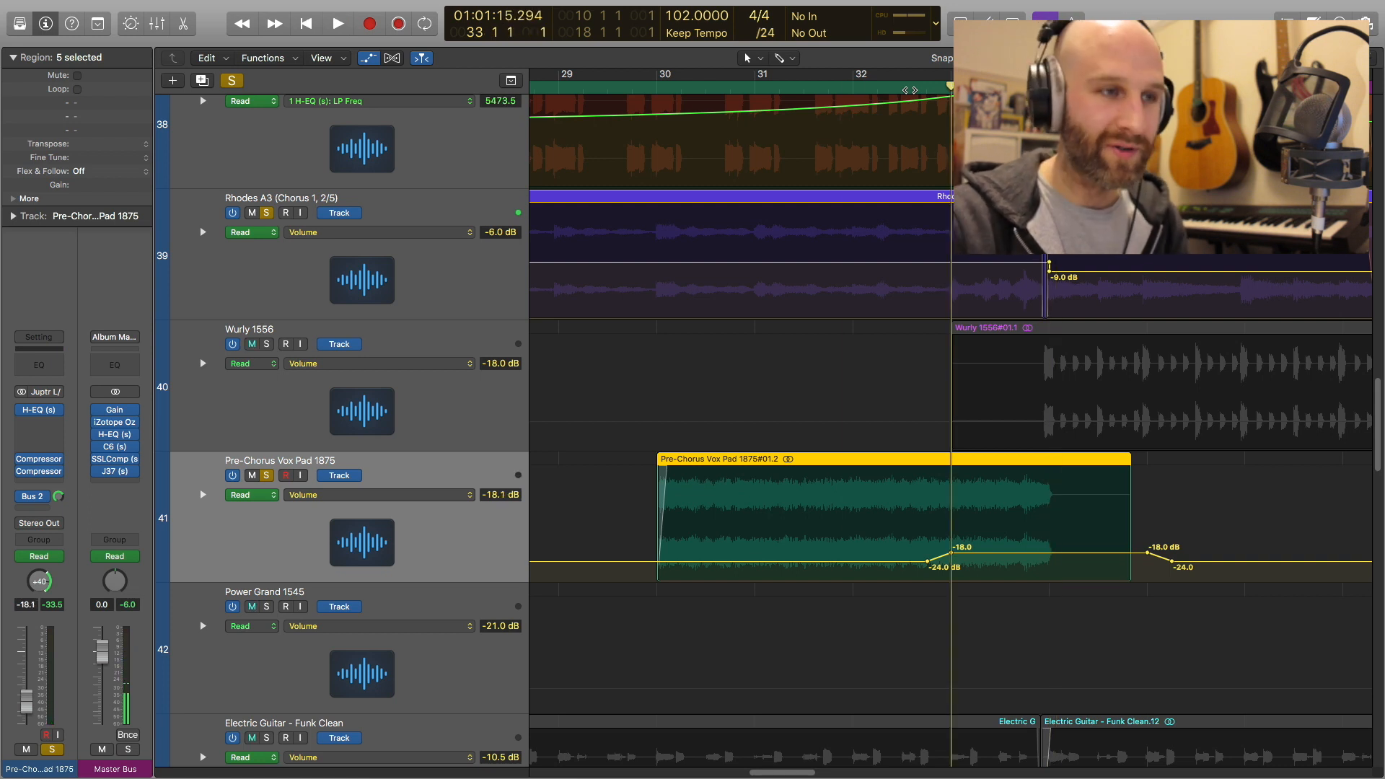
{"action": "key", "text": "space"}
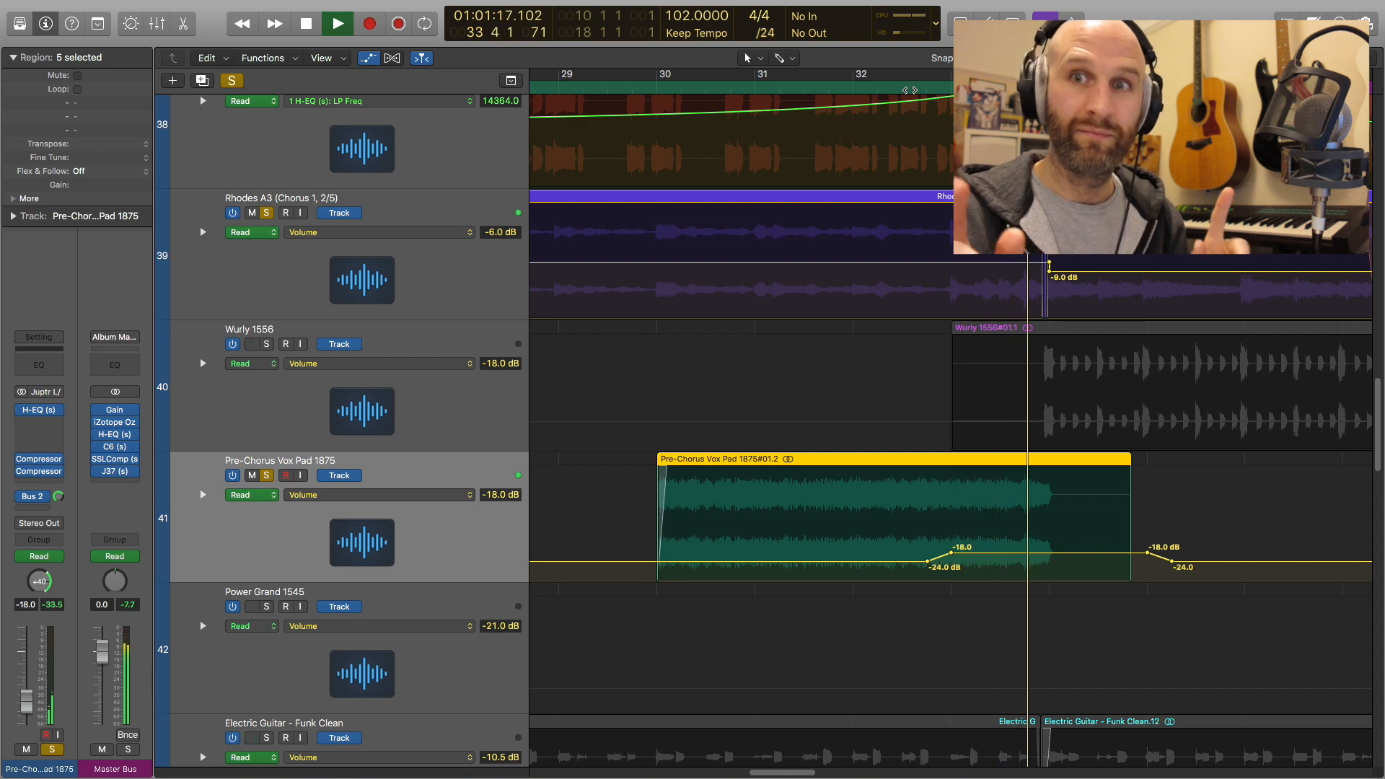
{"action": "key", "text": "space"}
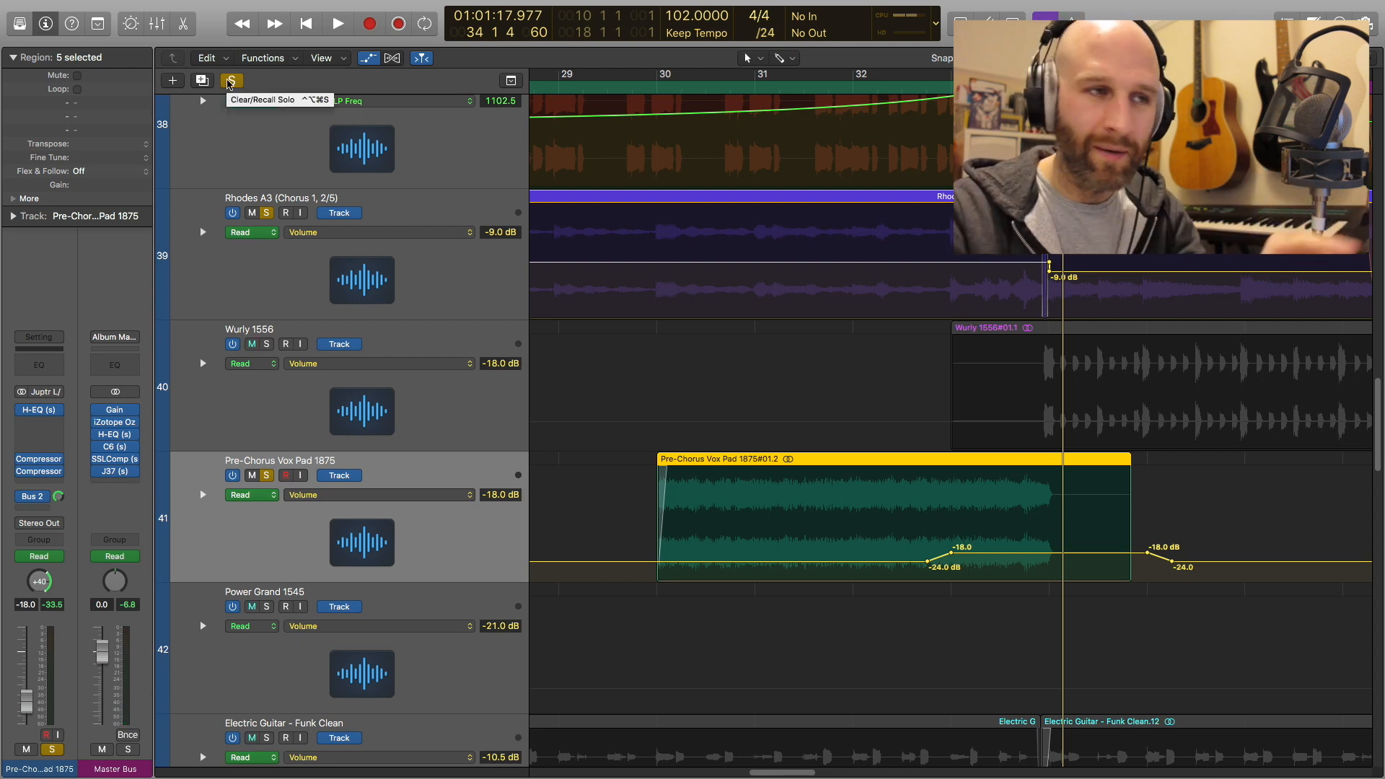
- Clear all solos, rewind two bars and play the full mix into bar 34
{"action": "left_click", "coordinate": [230, 81]}
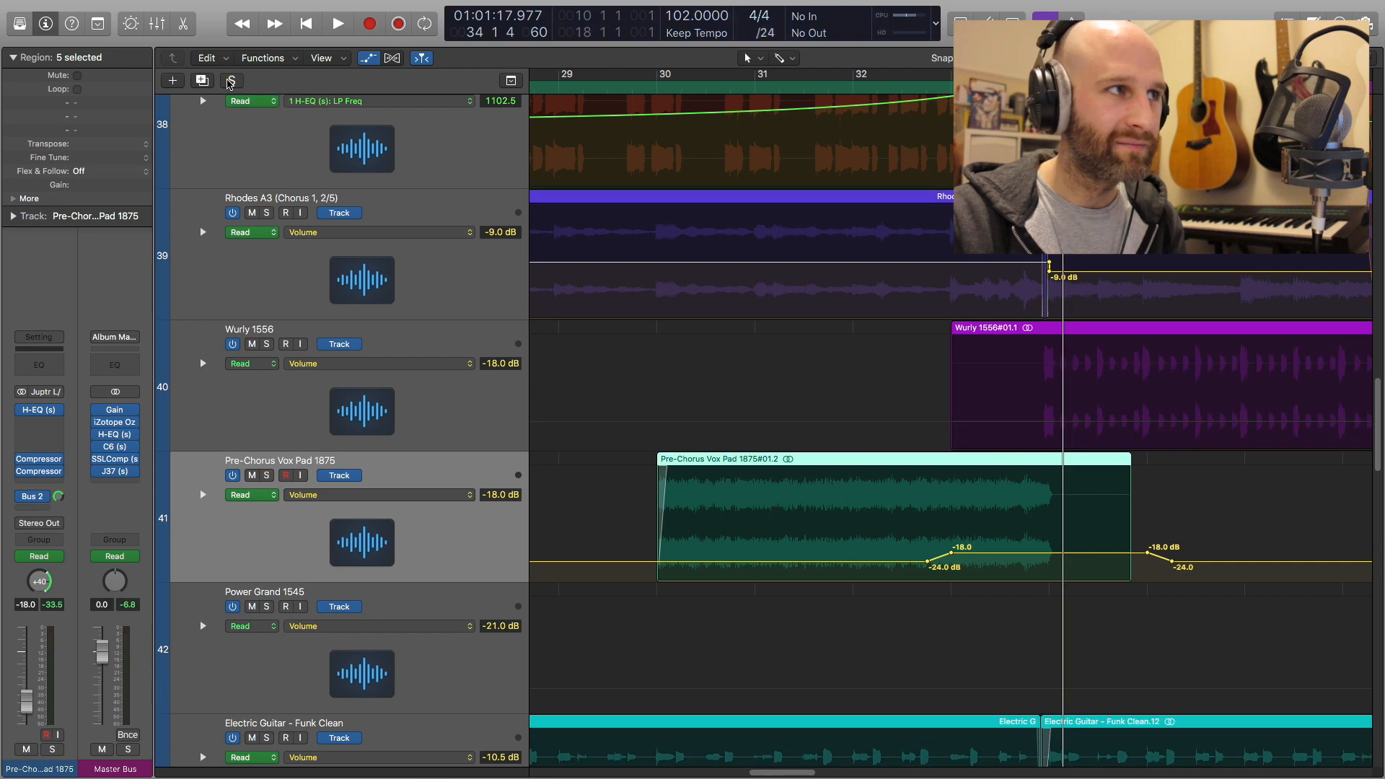
{"action": "key", "text": "comma"}
{"action": "key", "text": "comma"}
{"action": "key", "text": "space"}
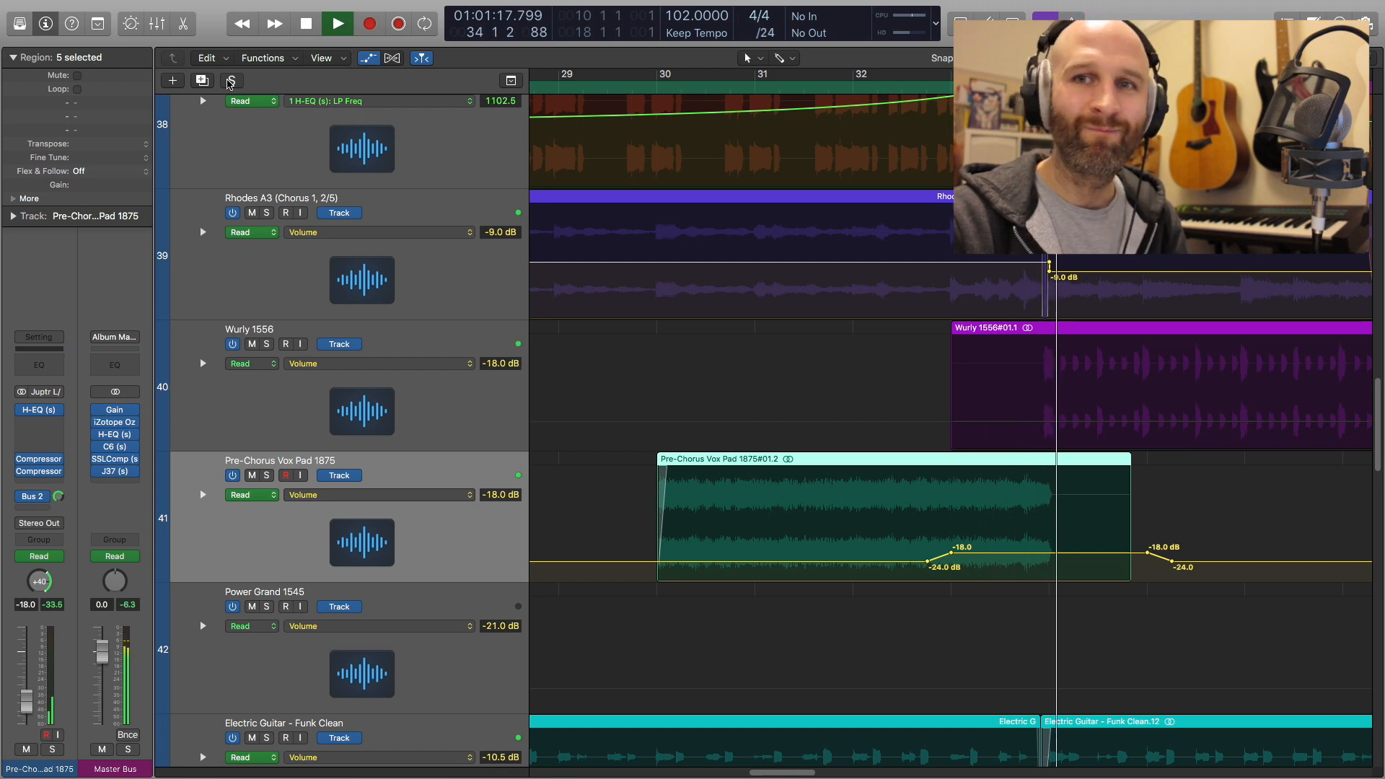
{"action": "key", "text": "space"}
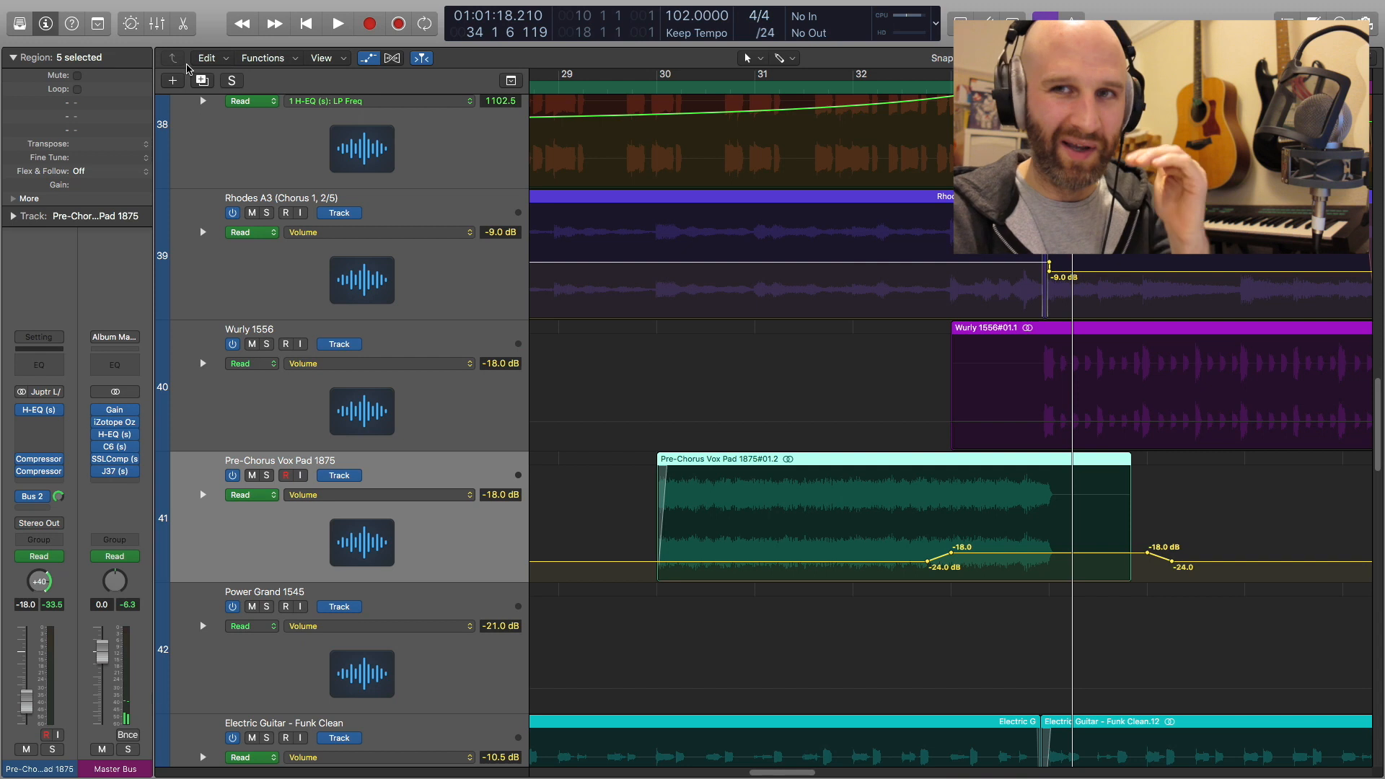
- Select the Electric Guitar - Funk Clean track and show its volume automation from the Intro Chorus onward
{"action": "scroll", "coordinate": [712, 242], "scroll_direction": "down", "scroll_amount": 5}
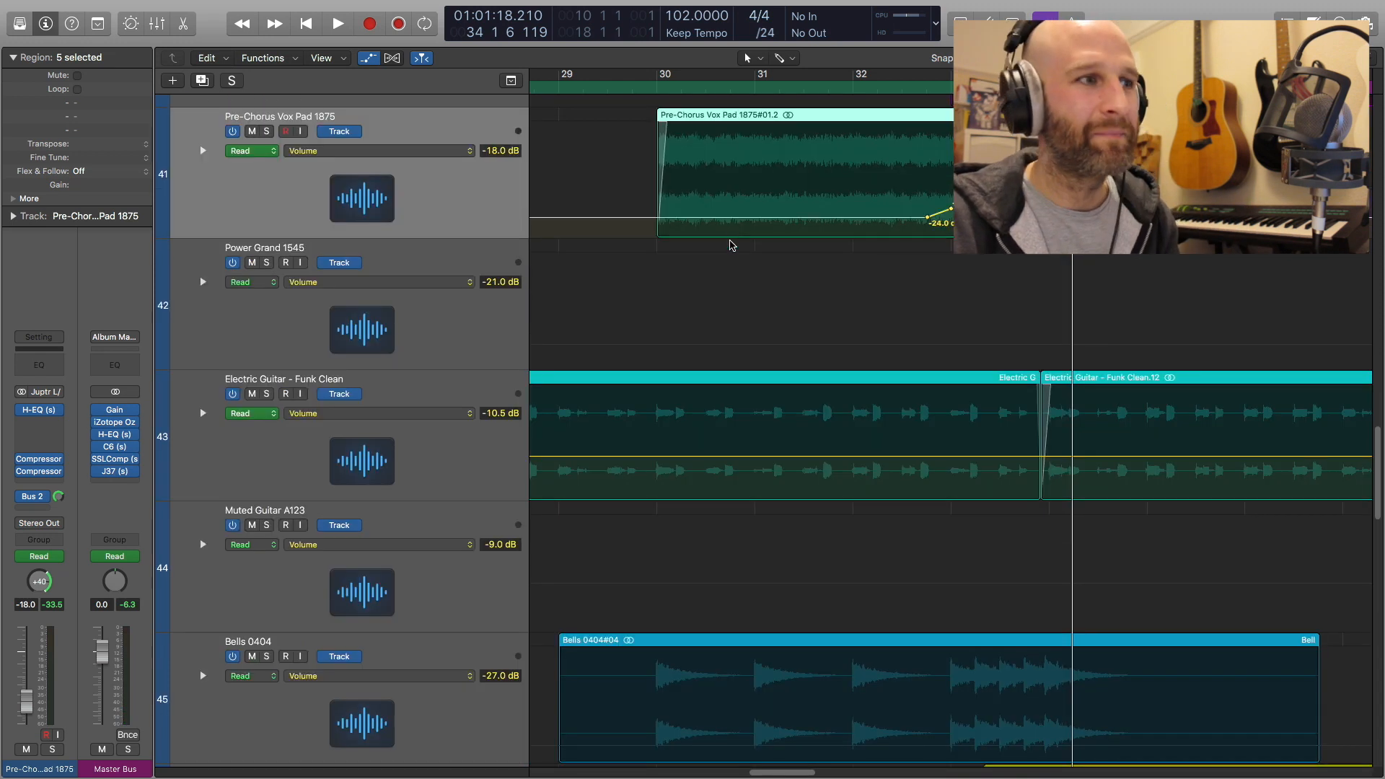
{"action": "left_click", "coordinate": [406, 473]}
{"action": "key", "text": "super+Left"}
{"action": "key", "text": "super+Left"}
{"action": "key", "text": "super+Left"}
{"action": "key", "text": "super+Left"}
{"action": "key", "text": "super+Left"}
{"action": "scroll", "coordinate": [725, 469], "scroll_direction": "left", "scroll_amount": 5}
{"action": "scroll", "coordinate": [725, 469], "scroll_direction": "up", "scroll_amount": 1}
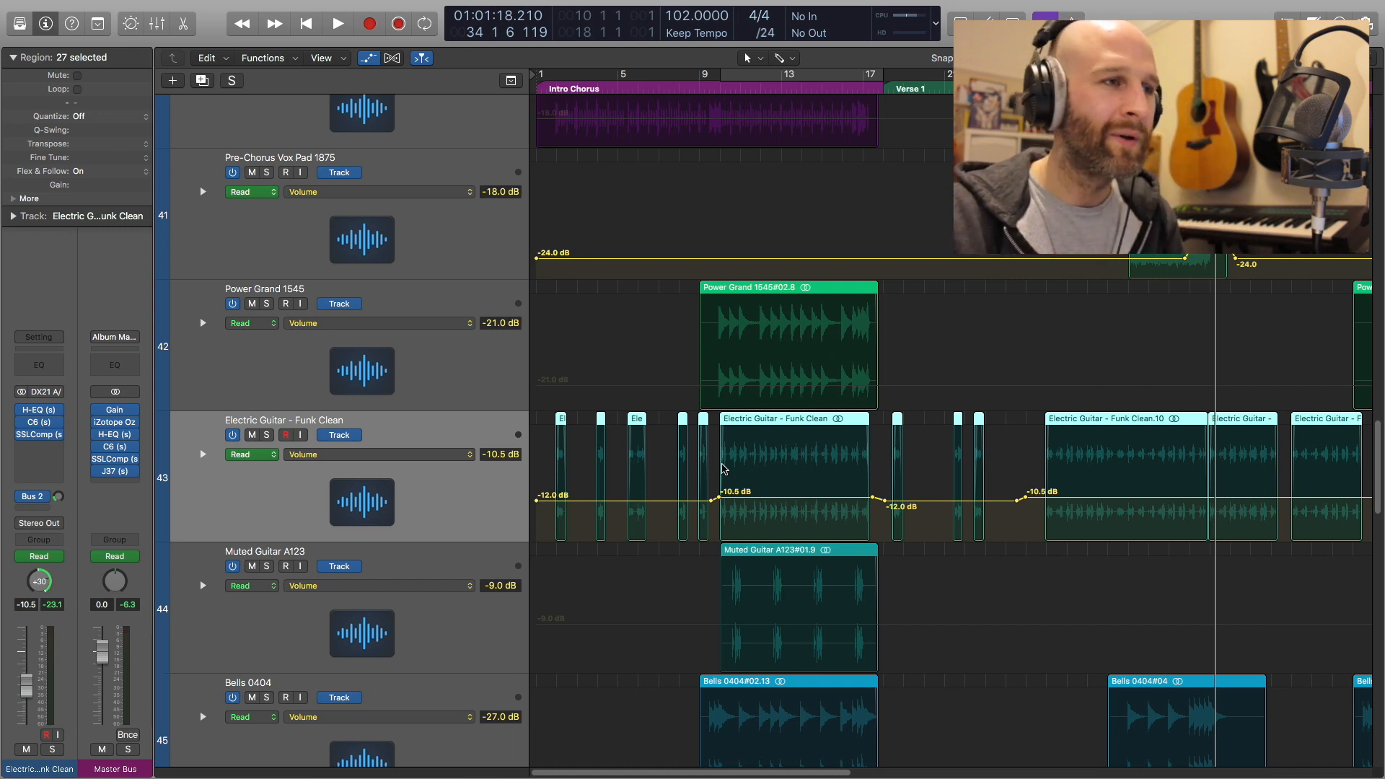
- Play the song from the beginning, solo Electric Guitar - Funk Clean during the Intro Chorus and enlarge its track
{"action": "key", "text": "Return"}
{"action": "key", "text": "space"}
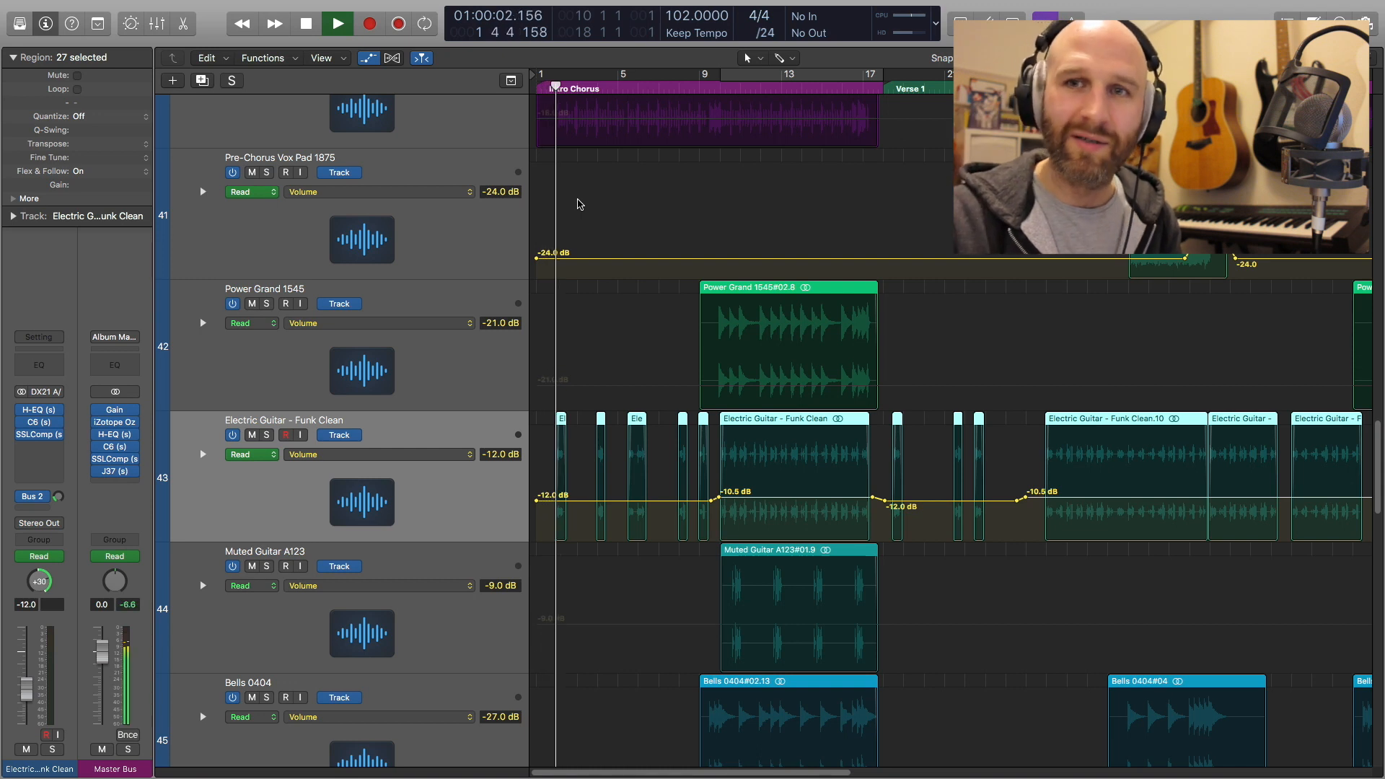
{"action": "left_click", "coordinate": [266, 434]}
{"action": "key", "text": "super+Down"}
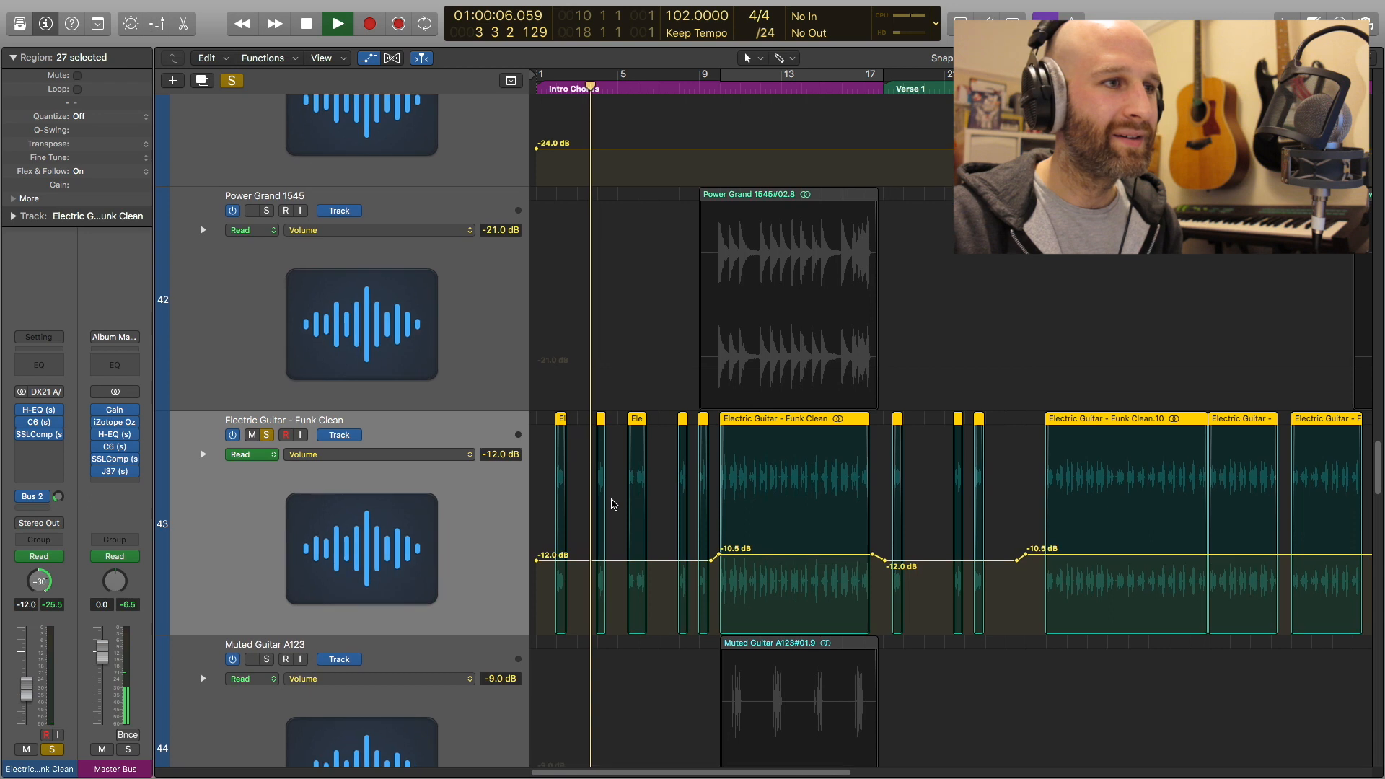
{"action": "key", "text": "super+Down"}
{"action": "key", "text": "super+Right"}
{"action": "key", "text": "super+Right"}
{"action": "key", "text": "super+Right"}
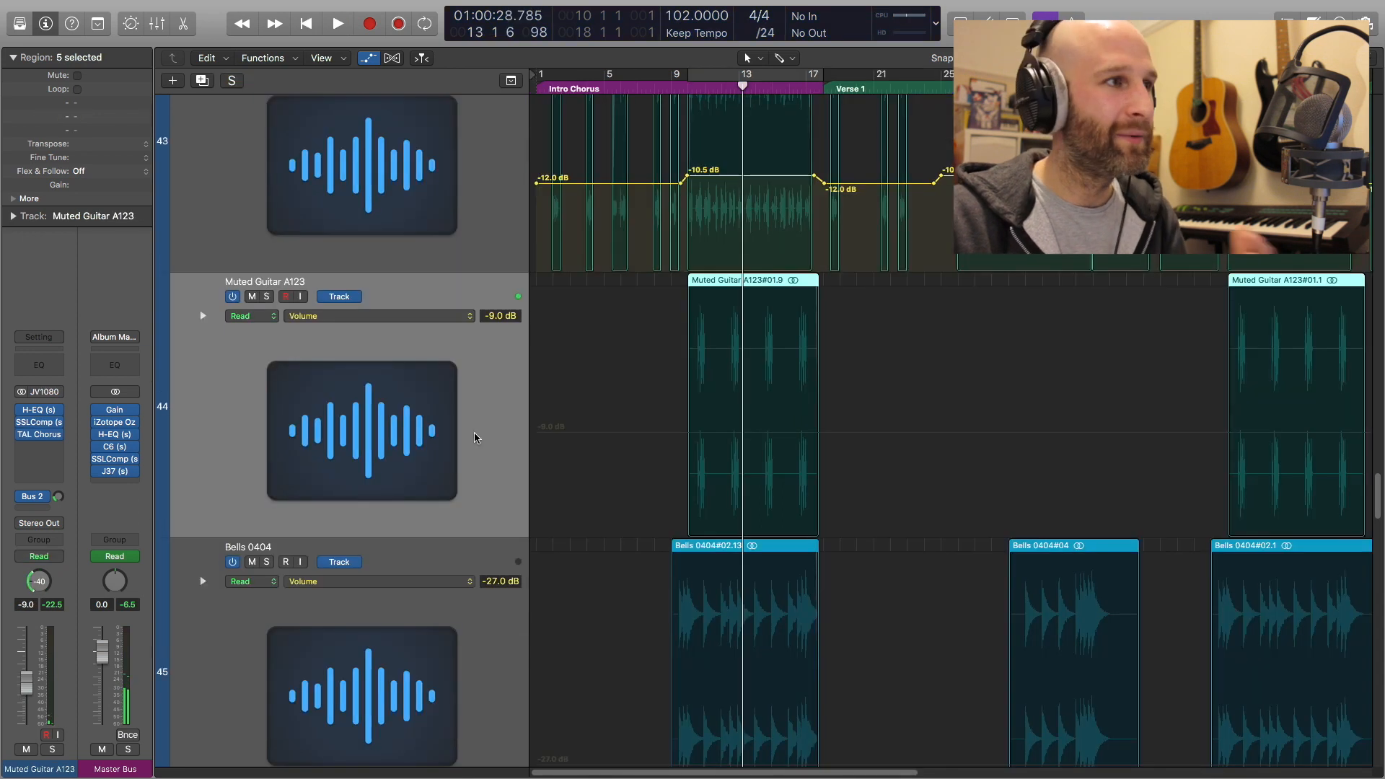
- Rewind to bar 10 and briefly play the Intro Chorus from where the Muted Guitar A123 part enters
{"action": "key", "text": "comma"}
{"action": "key", "text": "comma"}
{"action": "key", "text": "comma"}
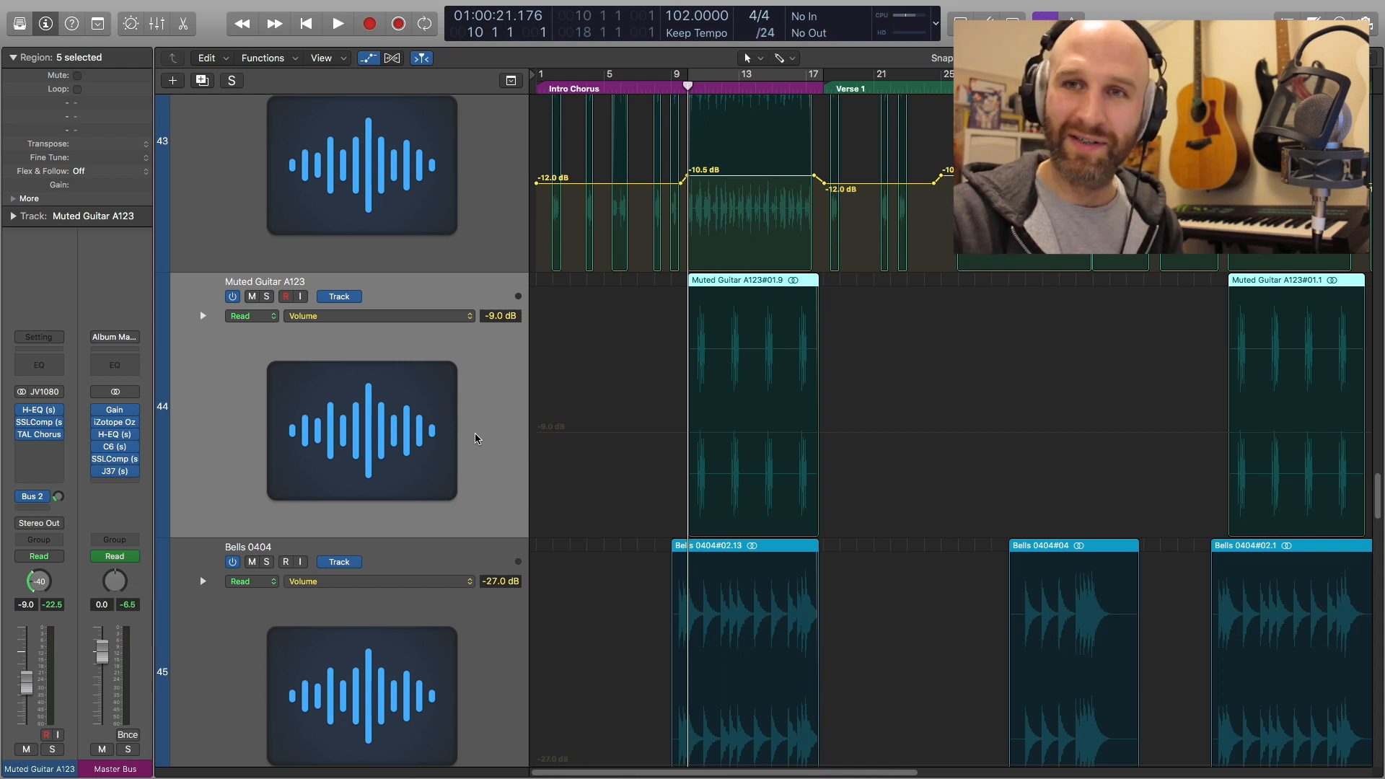
{"action": "key", "text": "space"}
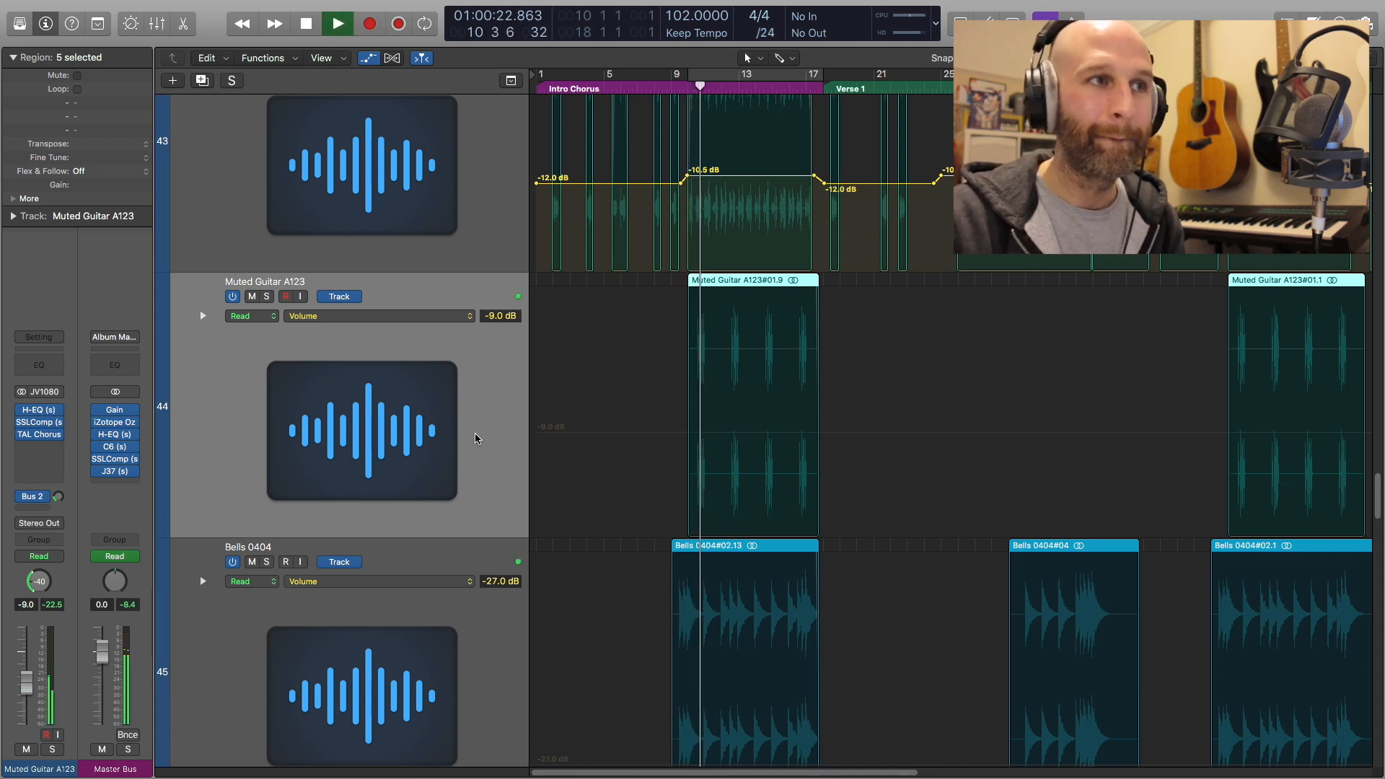
{"action": "key", "text": "space"}
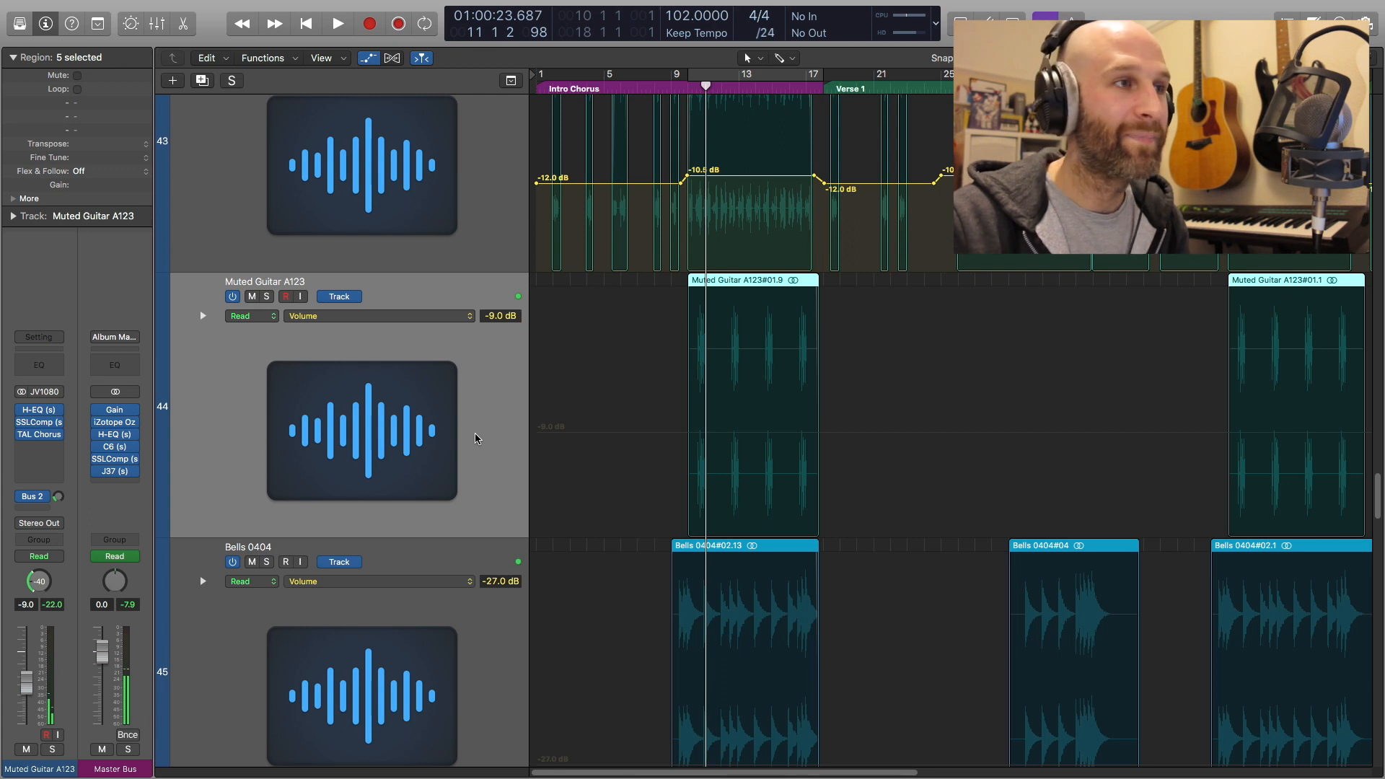
- Select the Bells 0404 track and move the playhead back to bar 9, where its first region begins
{"action": "scroll", "coordinate": [477, 438], "scroll_direction": "down", "scroll_amount": 5}
{"action": "left_click", "coordinate": [474, 442]}
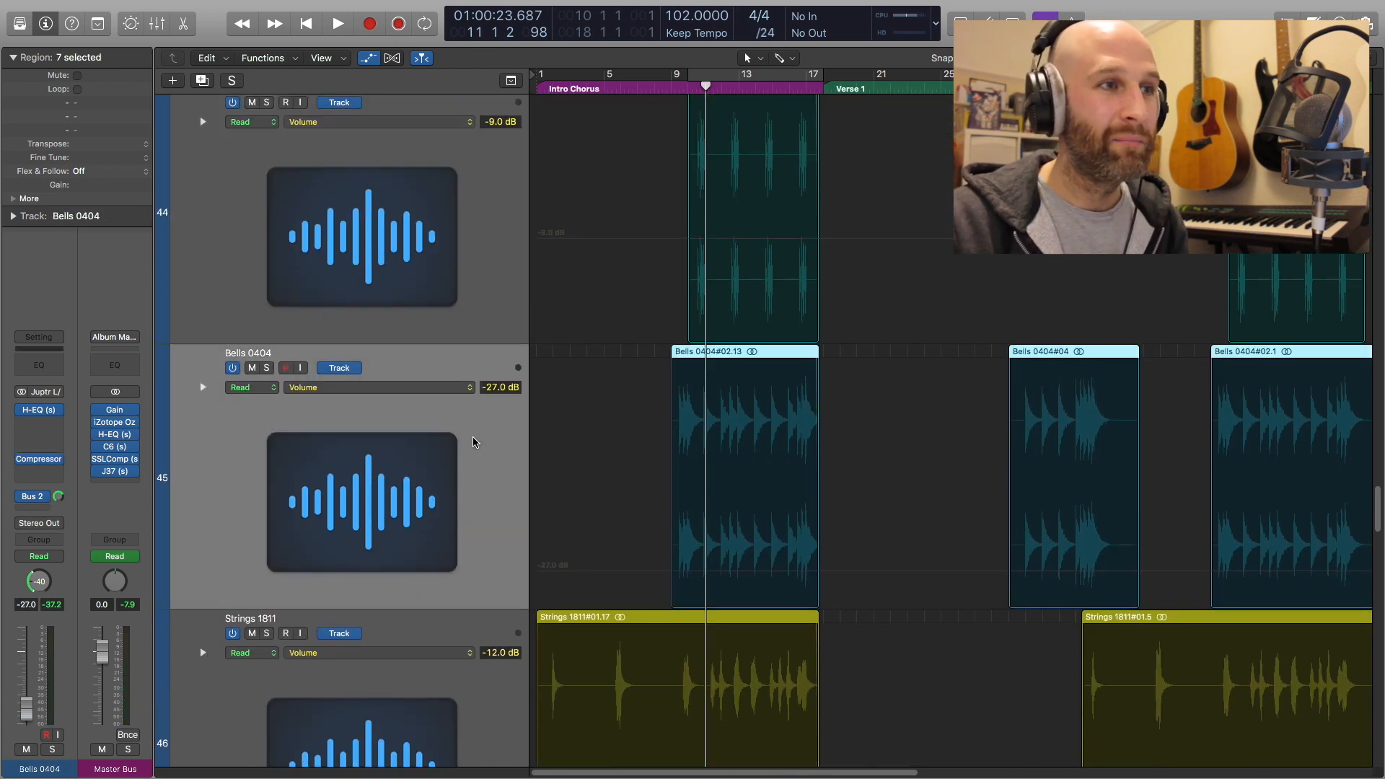
{"action": "key", "text": "comma"}
{"action": "key", "text": "comma"}
{"action": "key", "text": "period"}
{"action": "key", "text": "comma"}
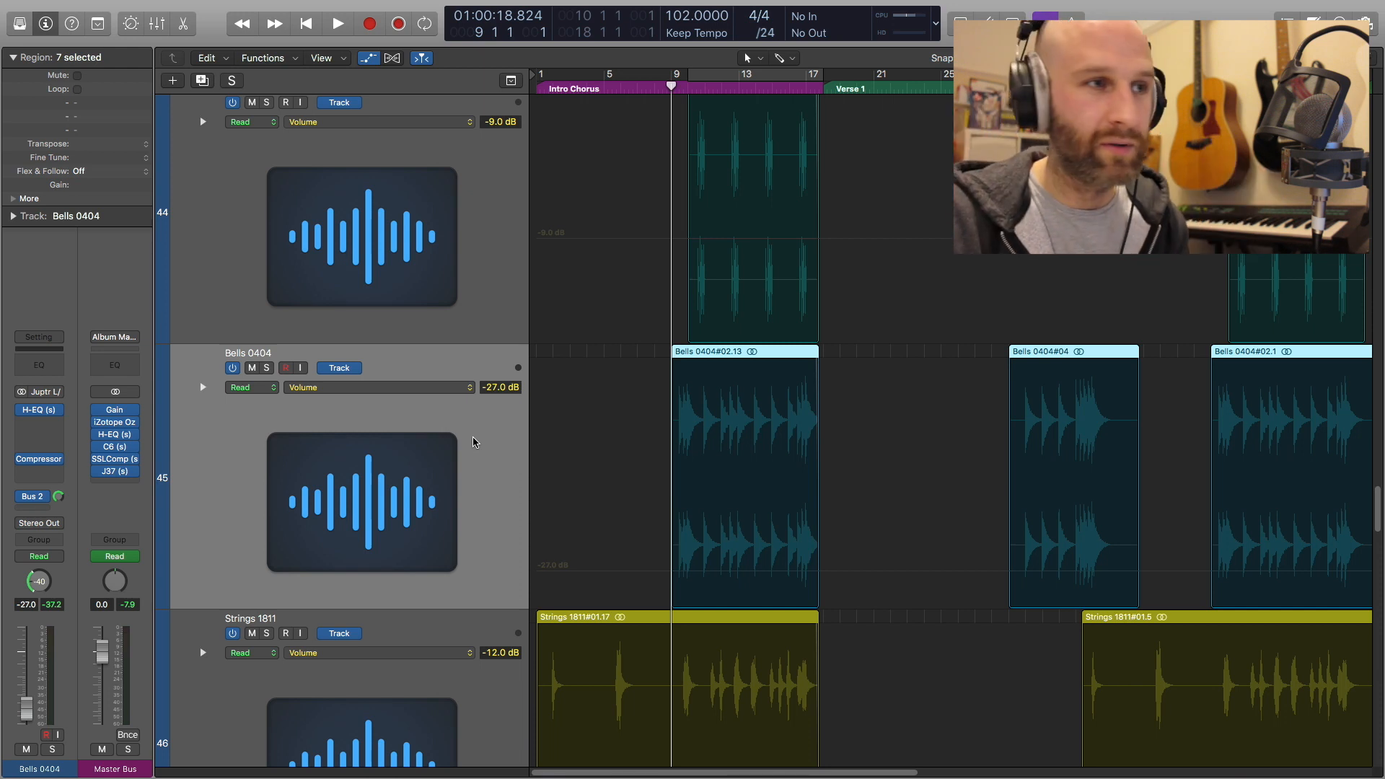
- Select Strings 1811 to show its volume level, and continue to Poly Fills 0467 (Automated Cutoff) below the synth brass fills
{"action": "scroll", "coordinate": [475, 441], "scroll_direction": "down", "scroll_amount": 4}
{"action": "left_click", "coordinate": [475, 441]}
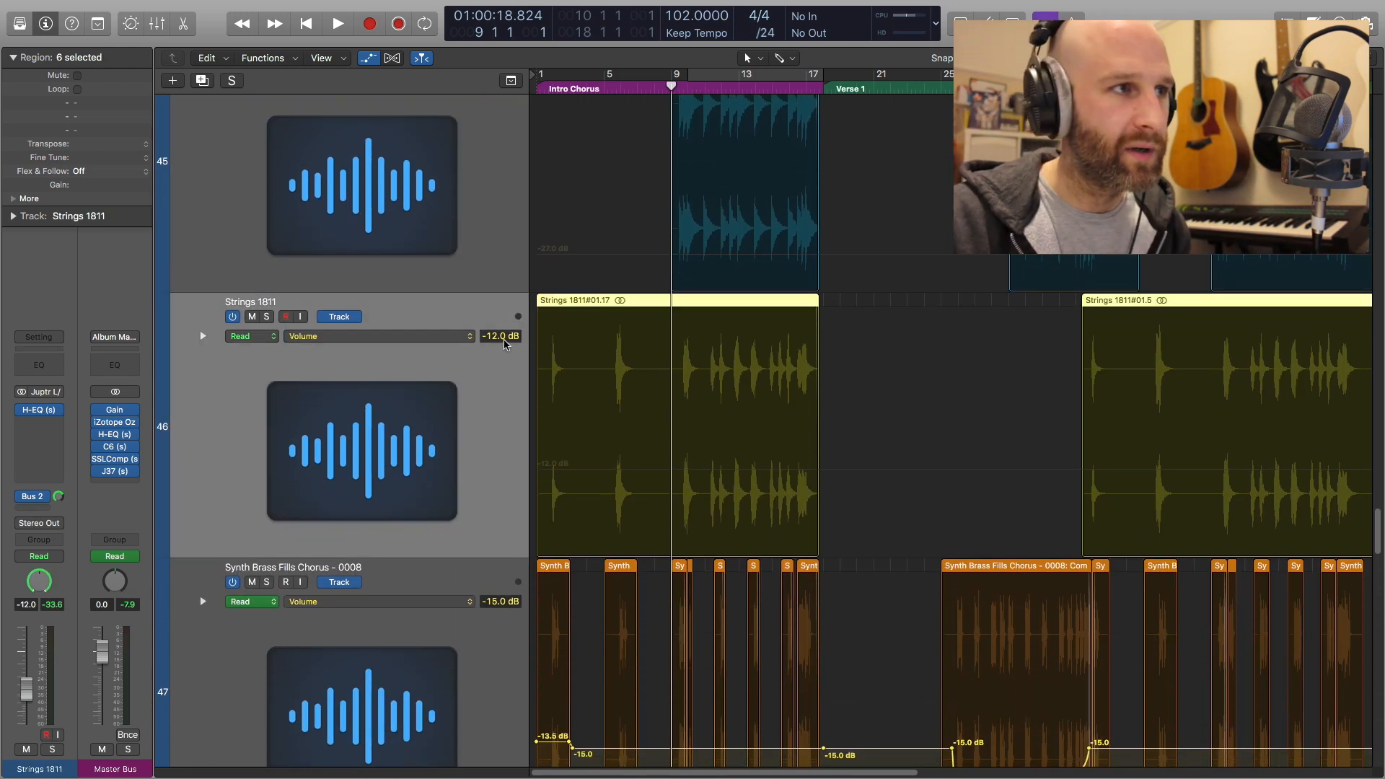
{"action": "scroll", "coordinate": [497, 375], "scroll_direction": "down", "scroll_amount": 4}
{"action": "left_click", "coordinate": [488, 413]}
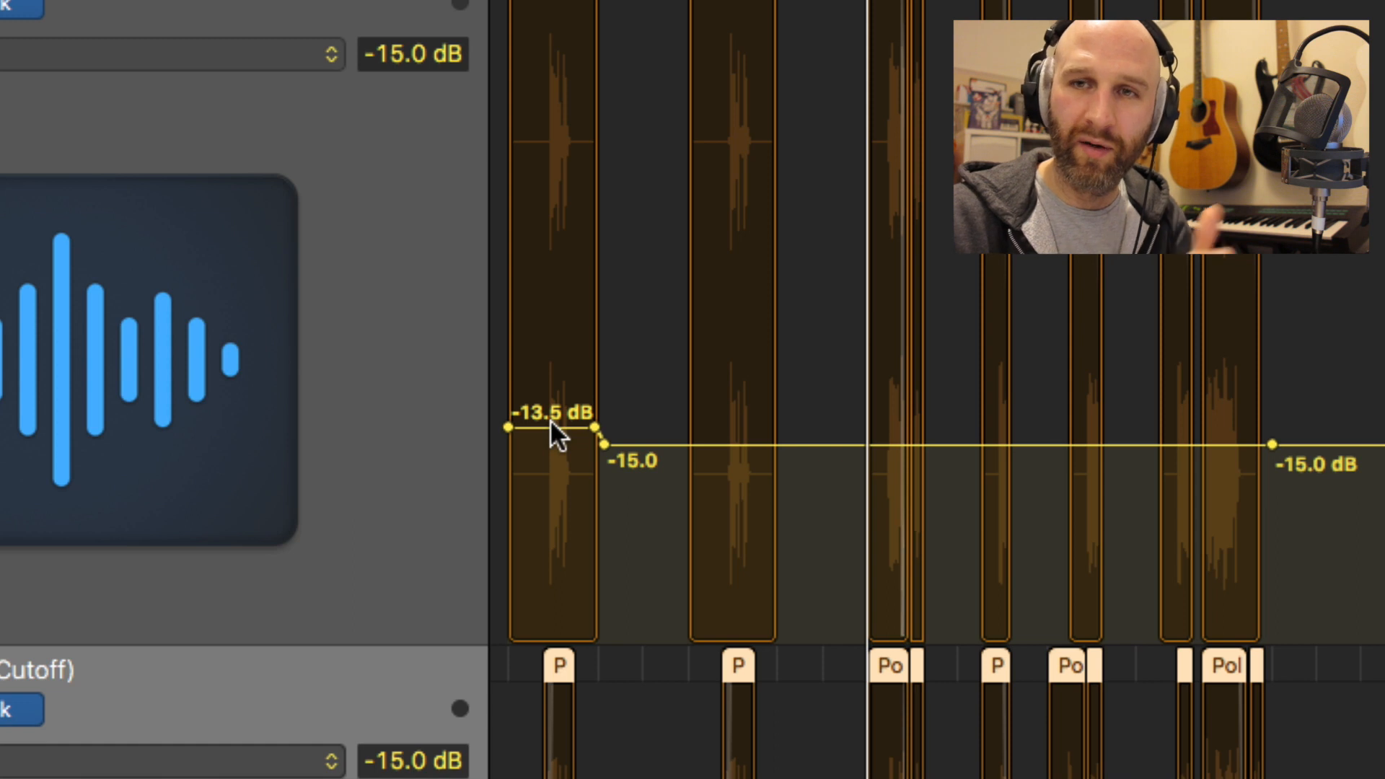
- Examine the Intro Chorus volume automation from Synth Brass Fills Chorus - 0008 down to the Hits B074 track
{"action": "scroll", "coordinate": [549, 426], "scroll_direction": "down", "scroll_amount": 6}
{"action": "scroll", "coordinate": [549, 426], "scroll_direction": "up", "scroll_amount": 3}
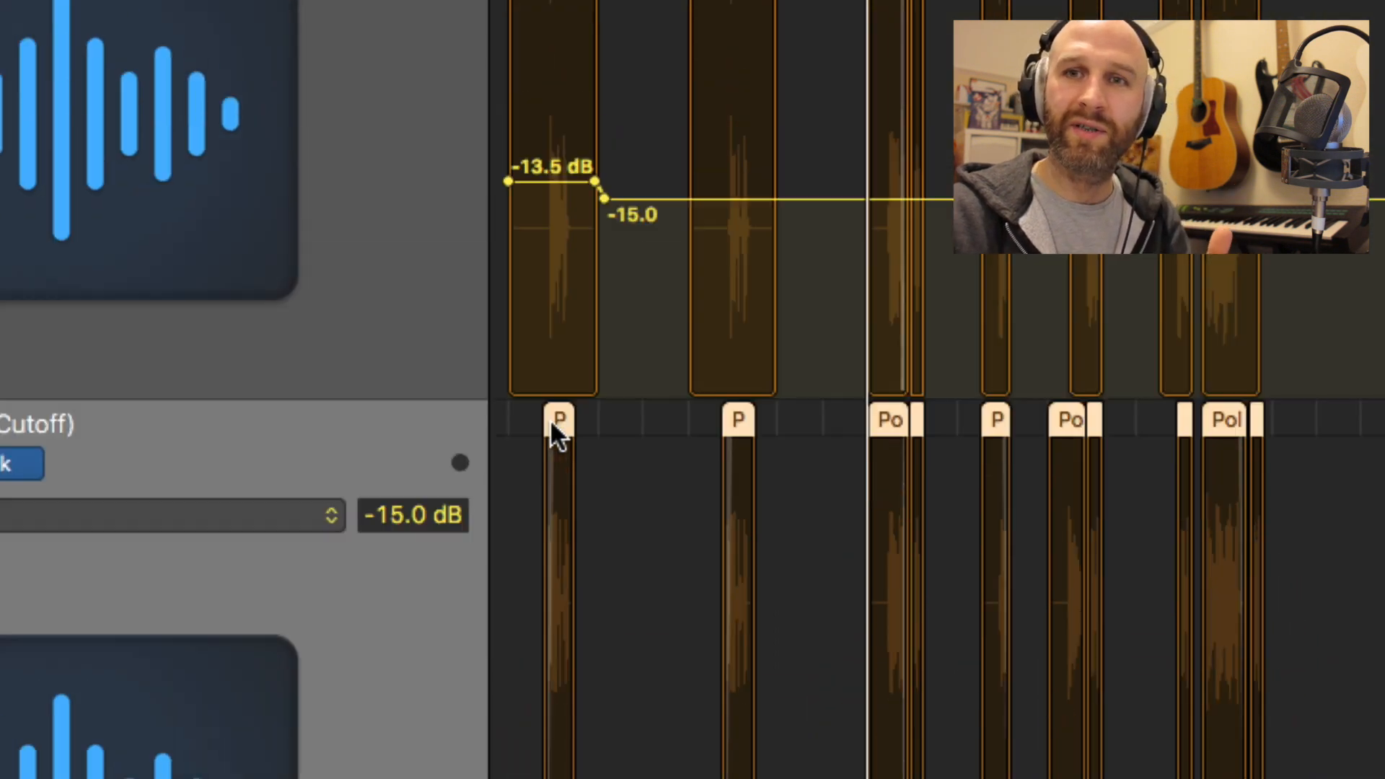
{"action": "scroll", "coordinate": [552, 427], "scroll_direction": "up", "scroll_amount": 3}
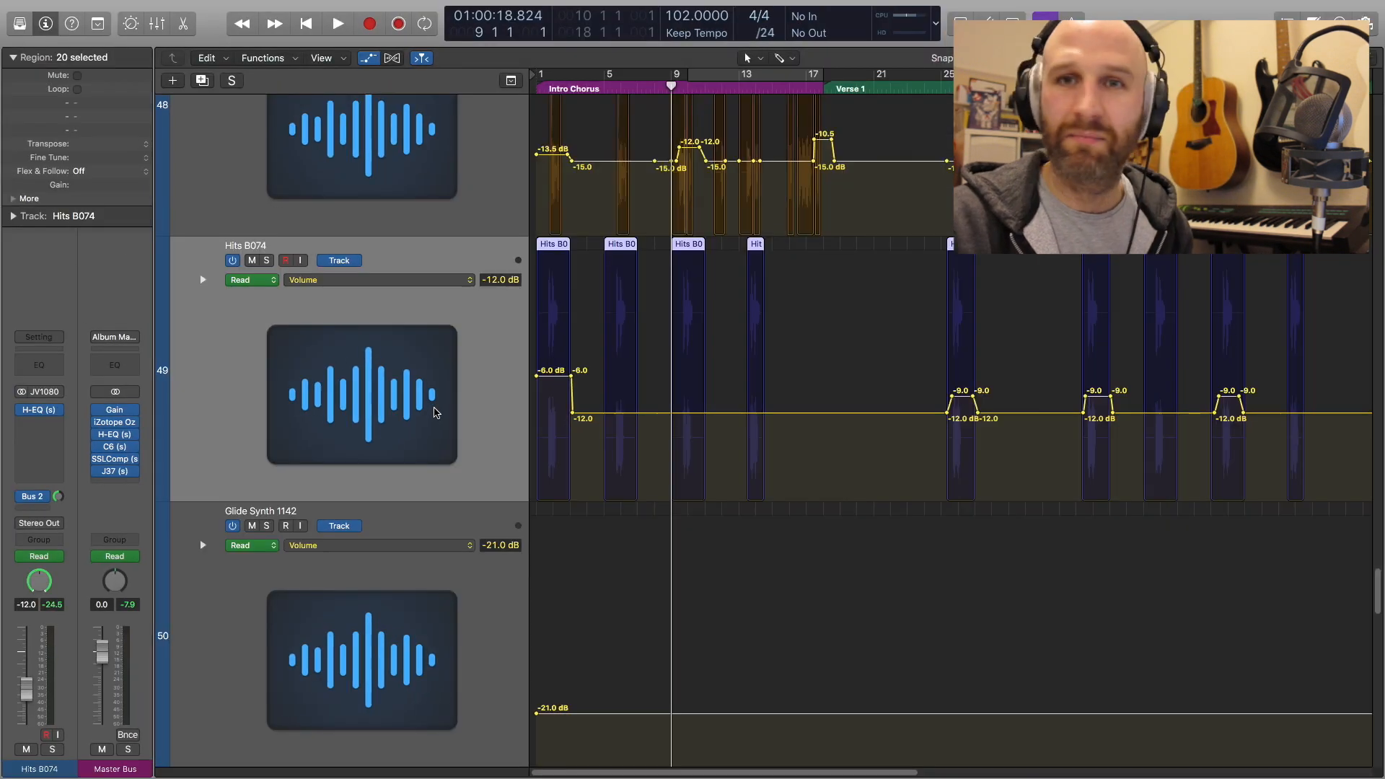
- Select the 1162 track, and go back up to select Glide Synth 1142 and show its volume setting
{"action": "scroll", "coordinate": [435, 408], "scroll_direction": "down", "scroll_amount": 7}
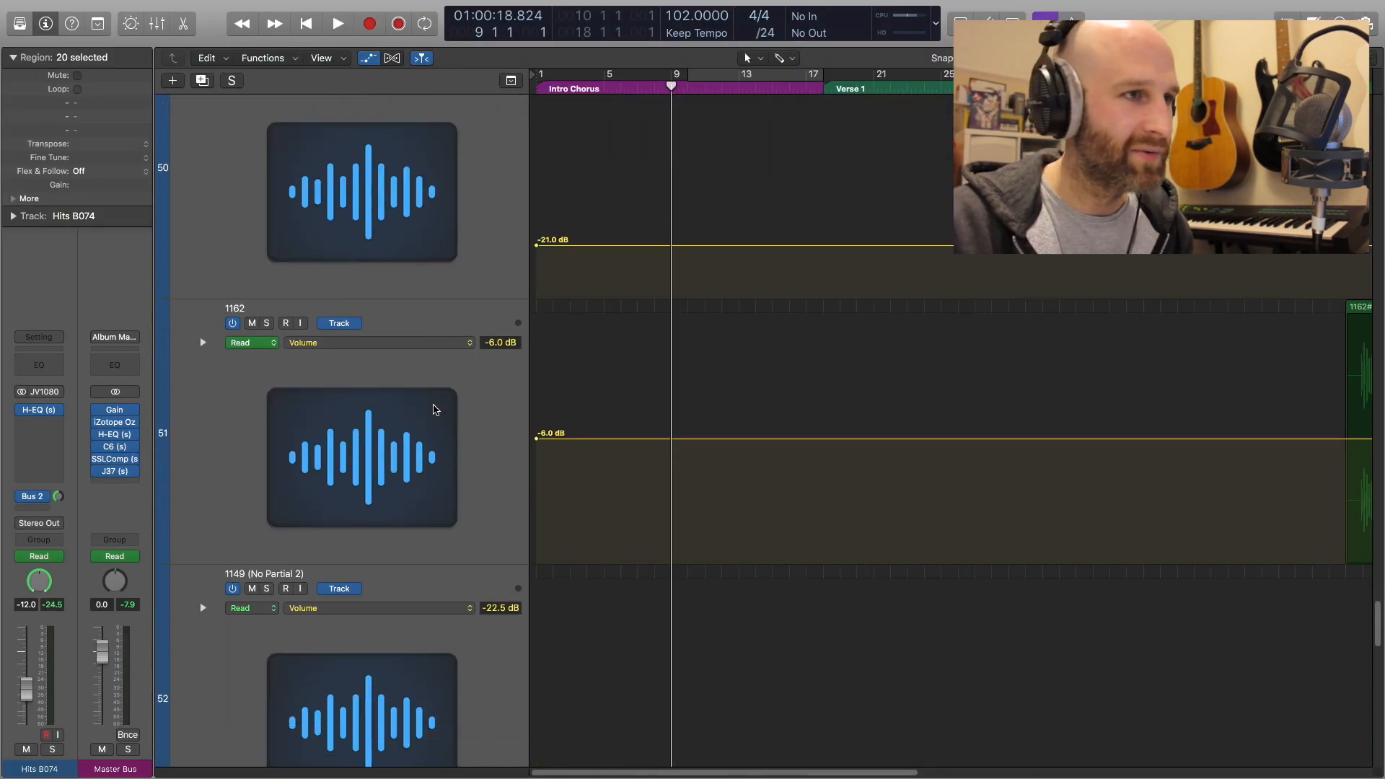
{"action": "left_click", "coordinate": [433, 410]}
{"action": "scroll", "coordinate": [435, 361], "scroll_direction": "up", "scroll_amount": 3}
{"action": "scroll", "coordinate": [421, 397], "scroll_direction": "up", "scroll_amount": 2}
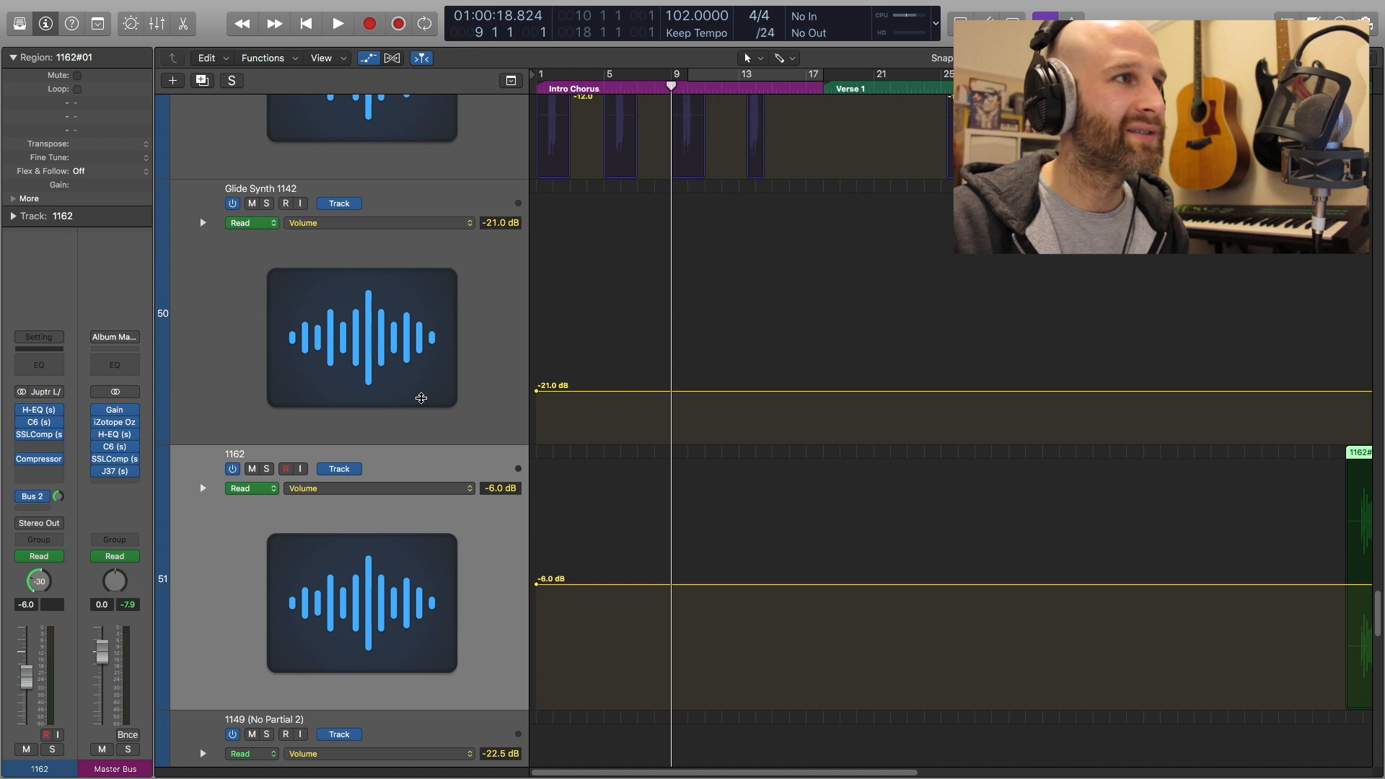
{"action": "scroll", "coordinate": [421, 397], "scroll_direction": "up", "scroll_amount": 1}
{"action": "left_click", "coordinate": [421, 397]}
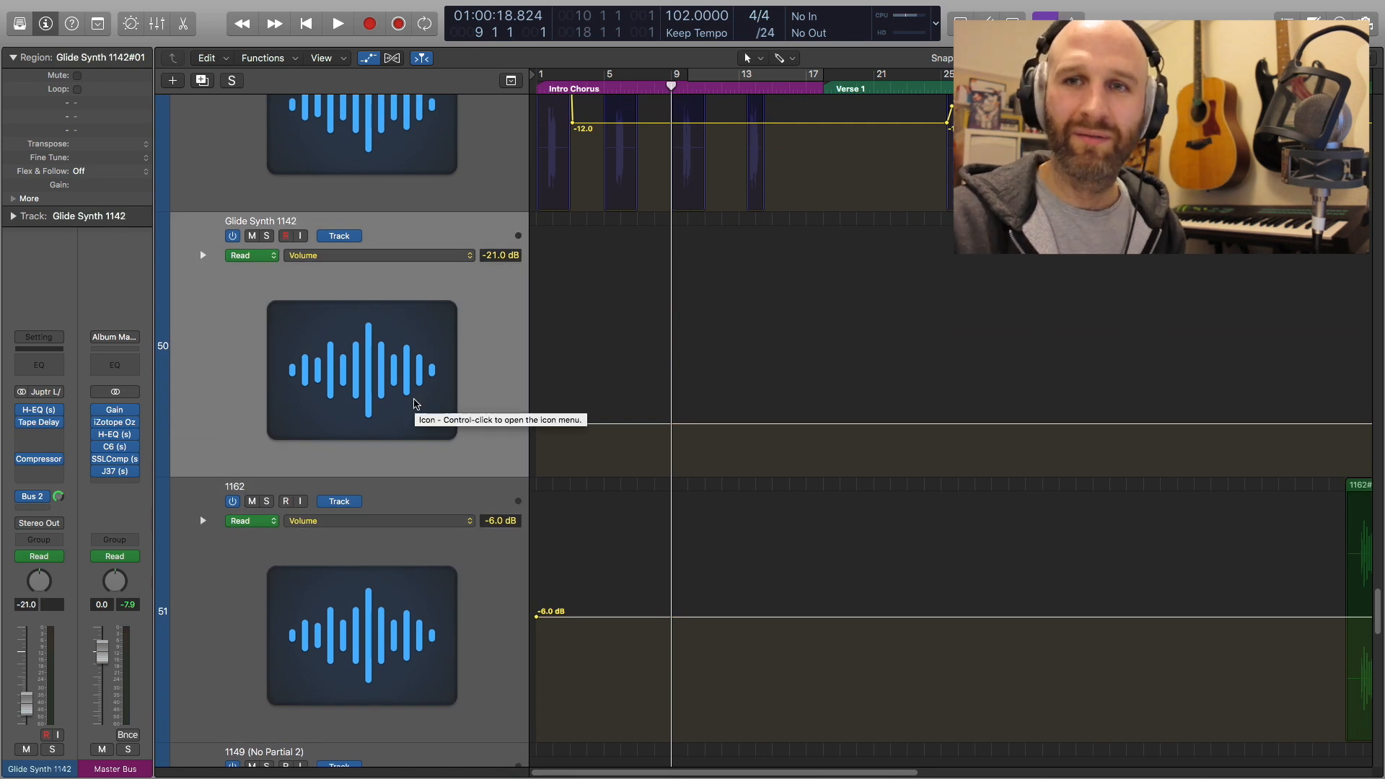
- Select SEQ 2088 (Cut -20) to show its pan automation, and Grand Piano 1514 to show the piano tracks' volume automation
{"action": "scroll", "coordinate": [417, 404], "scroll_direction": "down", "scroll_amount": 10}
{"action": "left_click", "coordinate": [351, 590]}
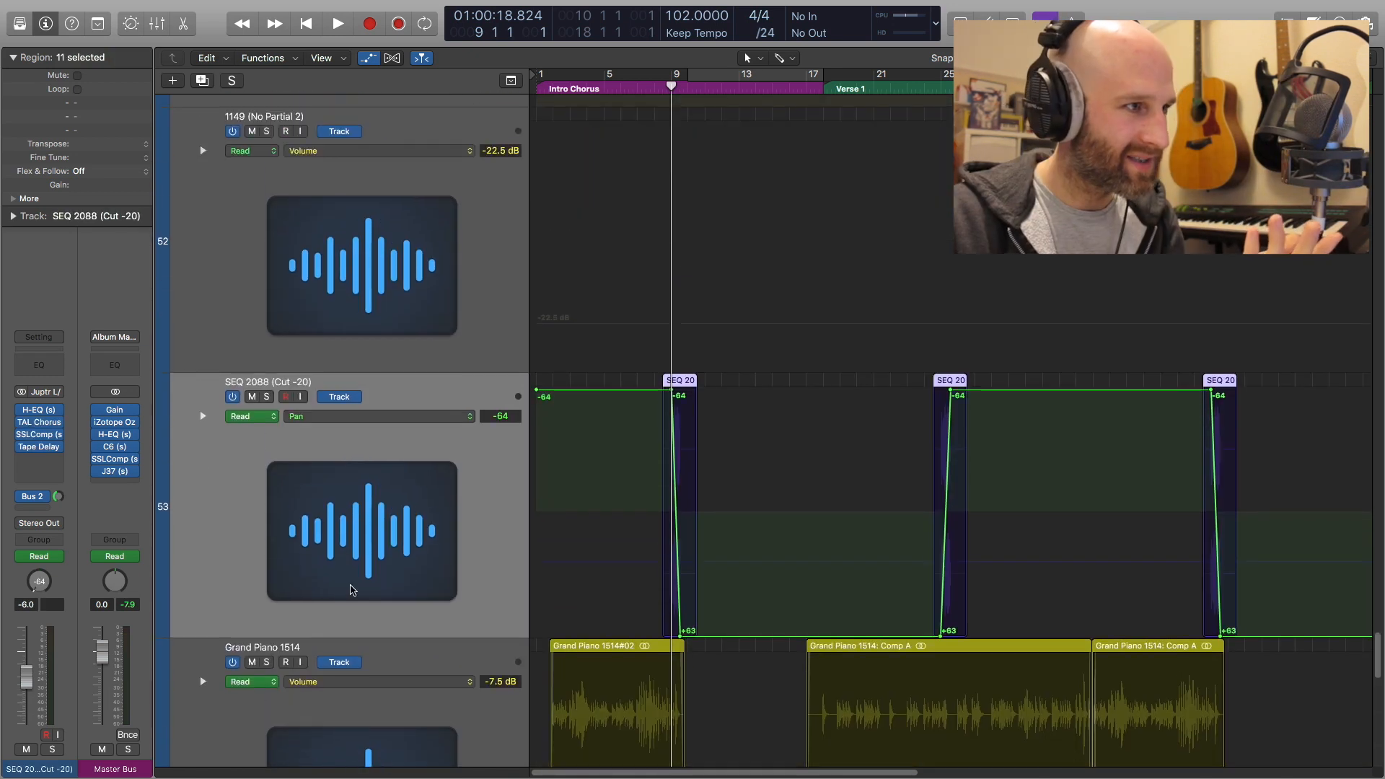
{"action": "scroll", "coordinate": [354, 577], "scroll_direction": "down", "scroll_amount": 10}
{"action": "left_click", "coordinate": [370, 496]}
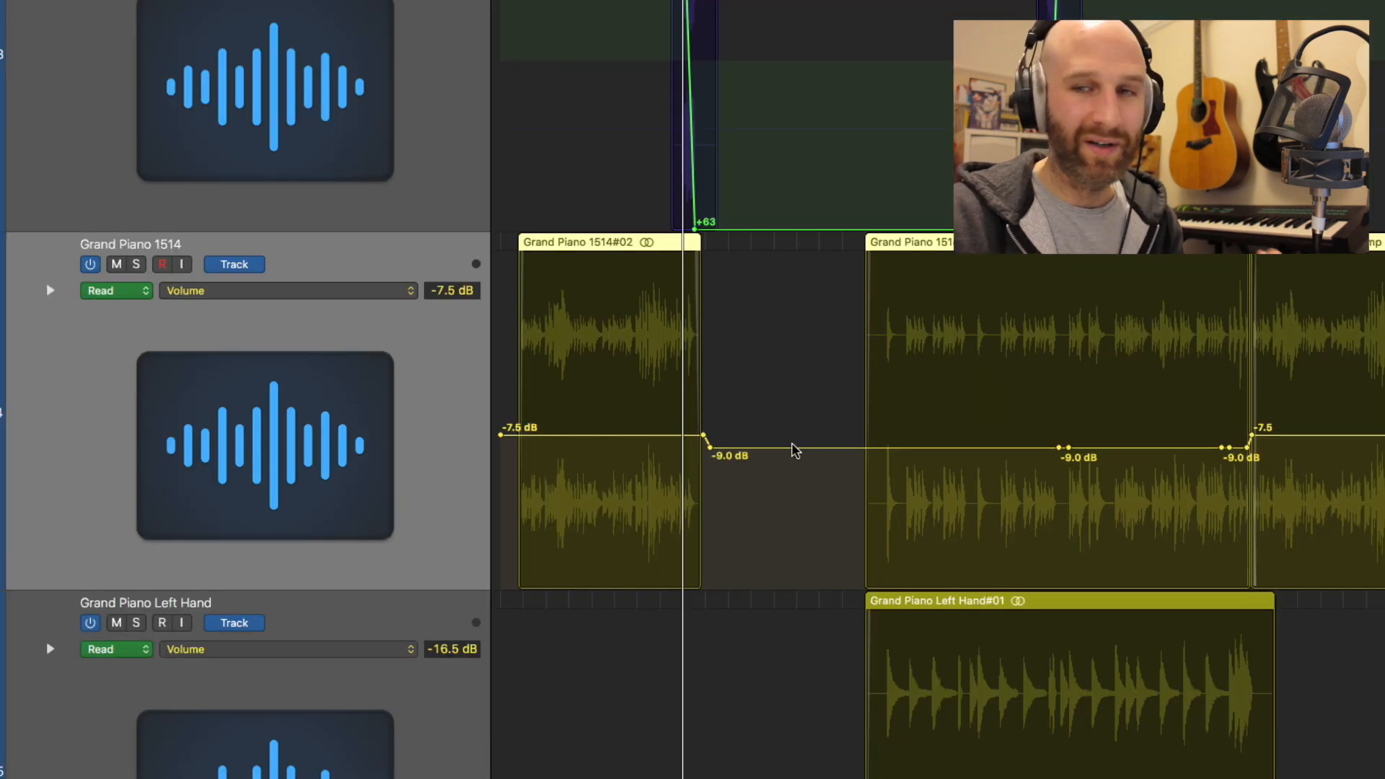
{"action": "scroll", "coordinate": [793, 449], "scroll_direction": "down", "scroll_amount": 4}
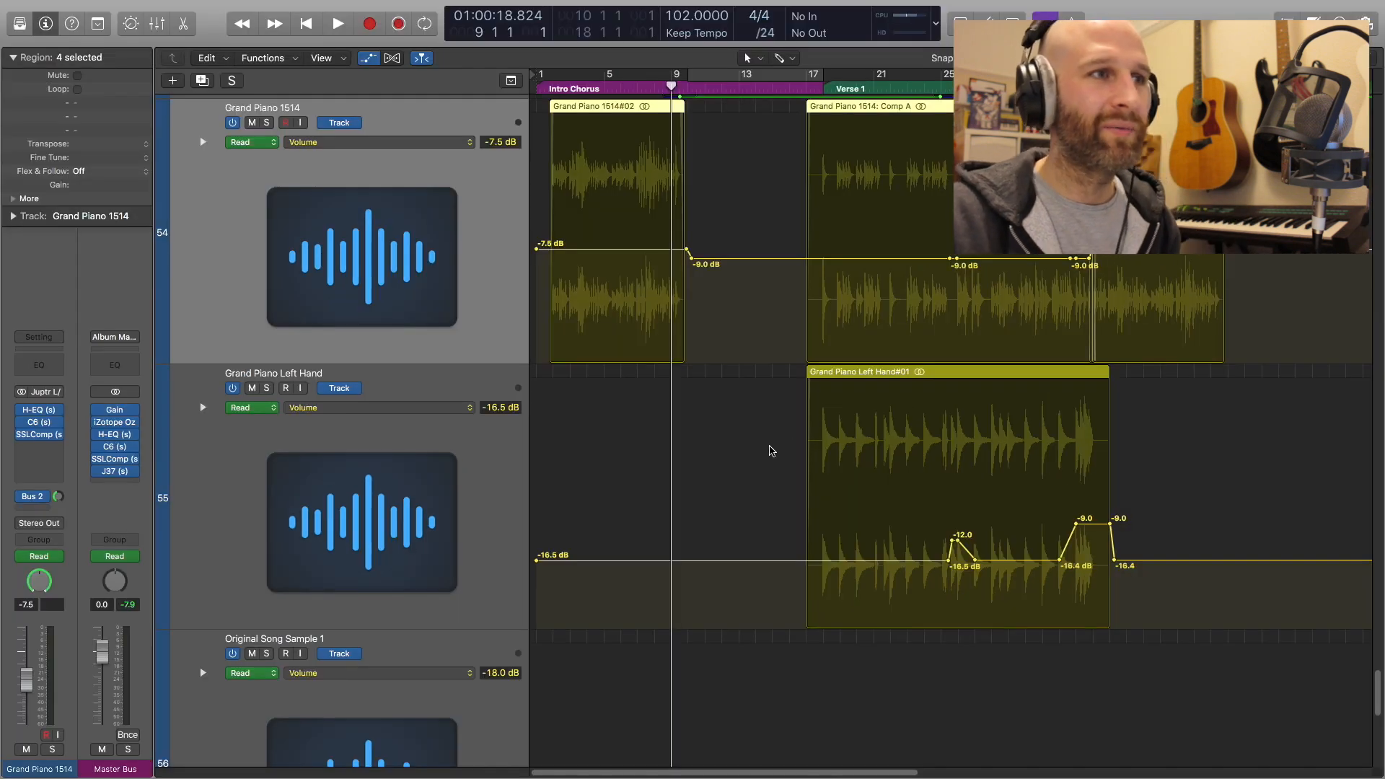
- Hide the track automation and reduce the track heights until every track down to the Master Bus fits in view
{"action": "key", "text": "super+Up"}
{"action": "key", "text": "super+Up"}
{"action": "key", "text": "super+Up"}
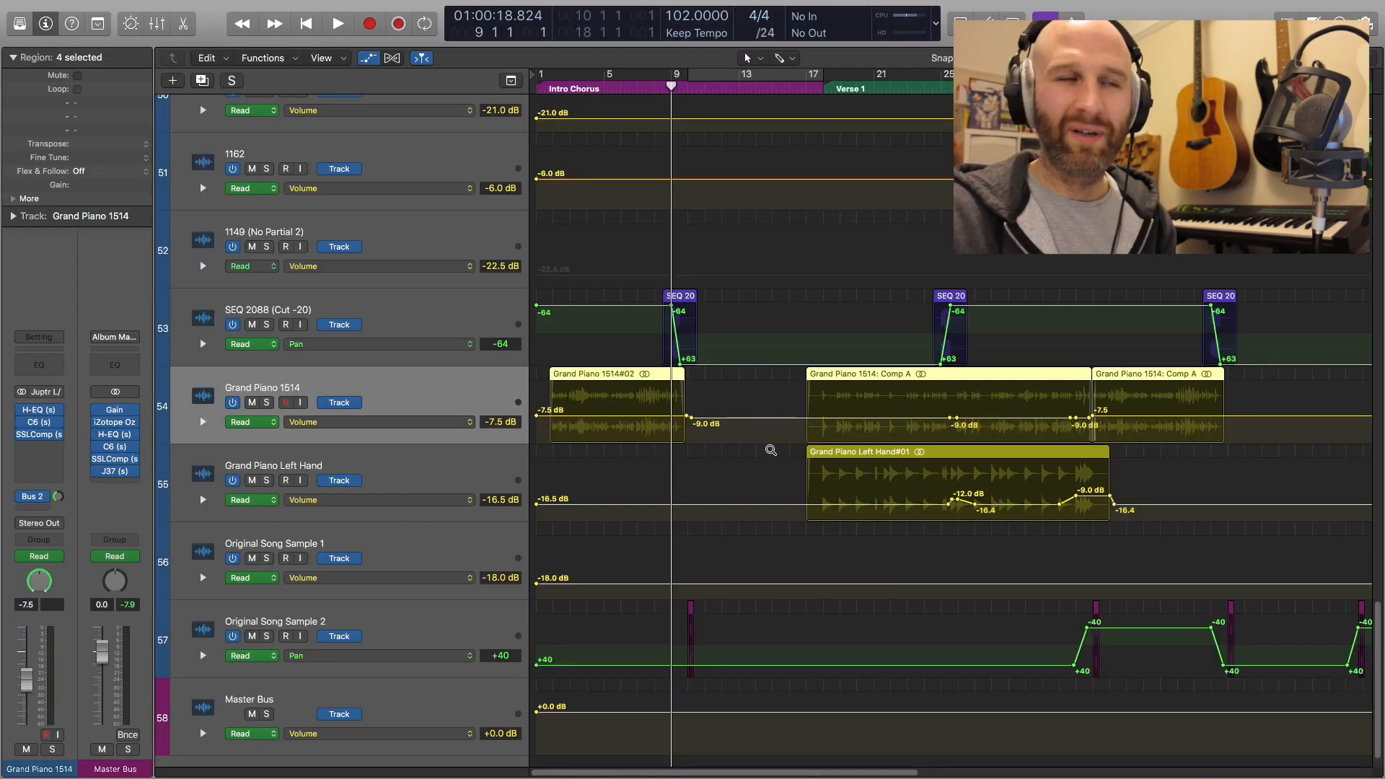
{"action": "key", "text": "a"}
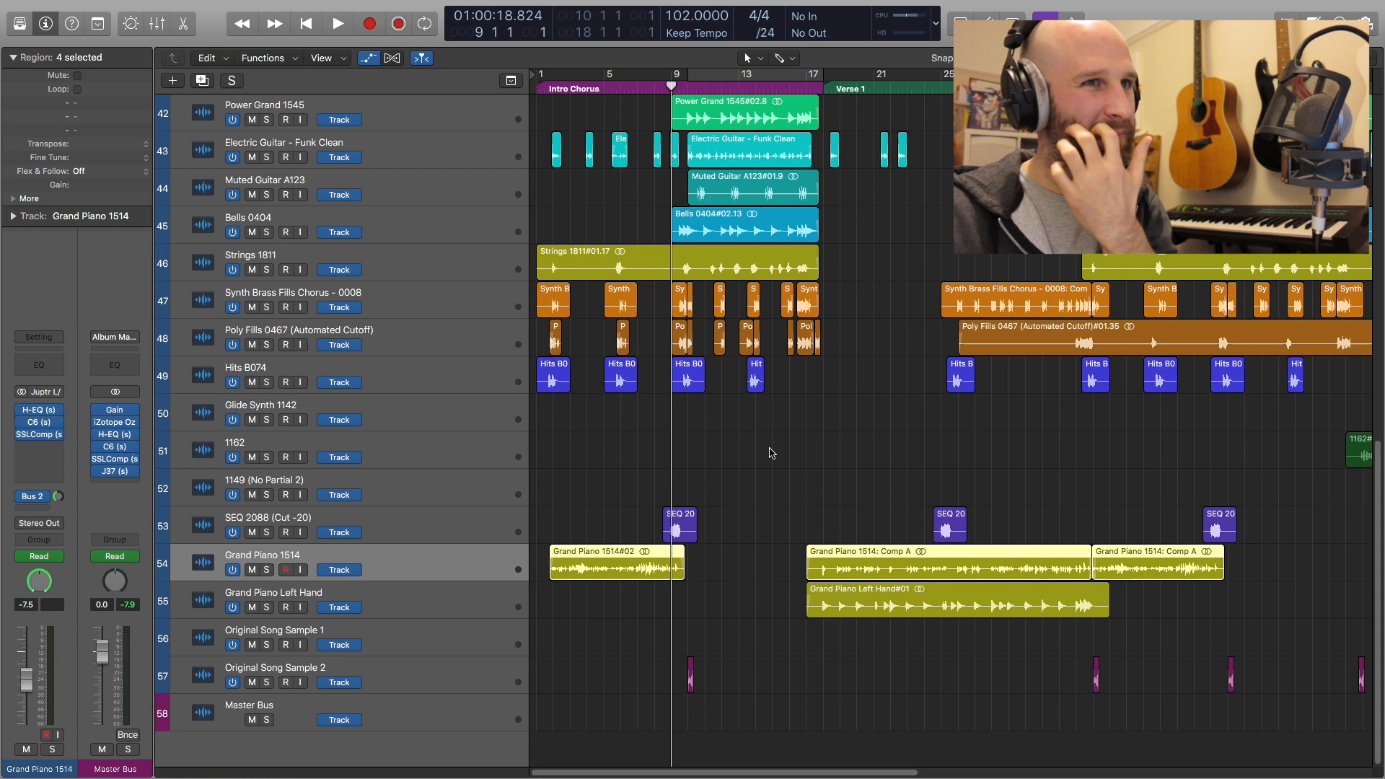
{"action": "key", "text": "super+Up"}
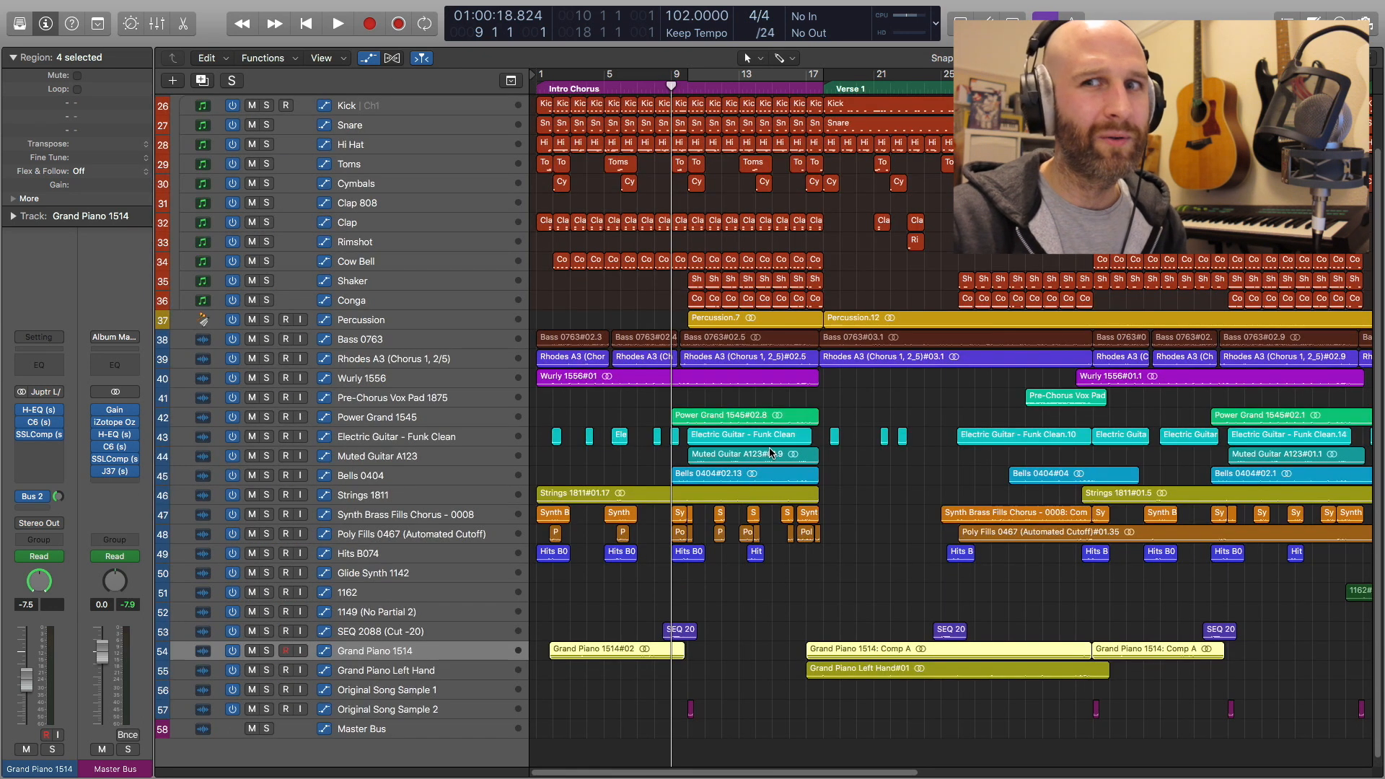
{"action": "key", "text": "super+Up"}
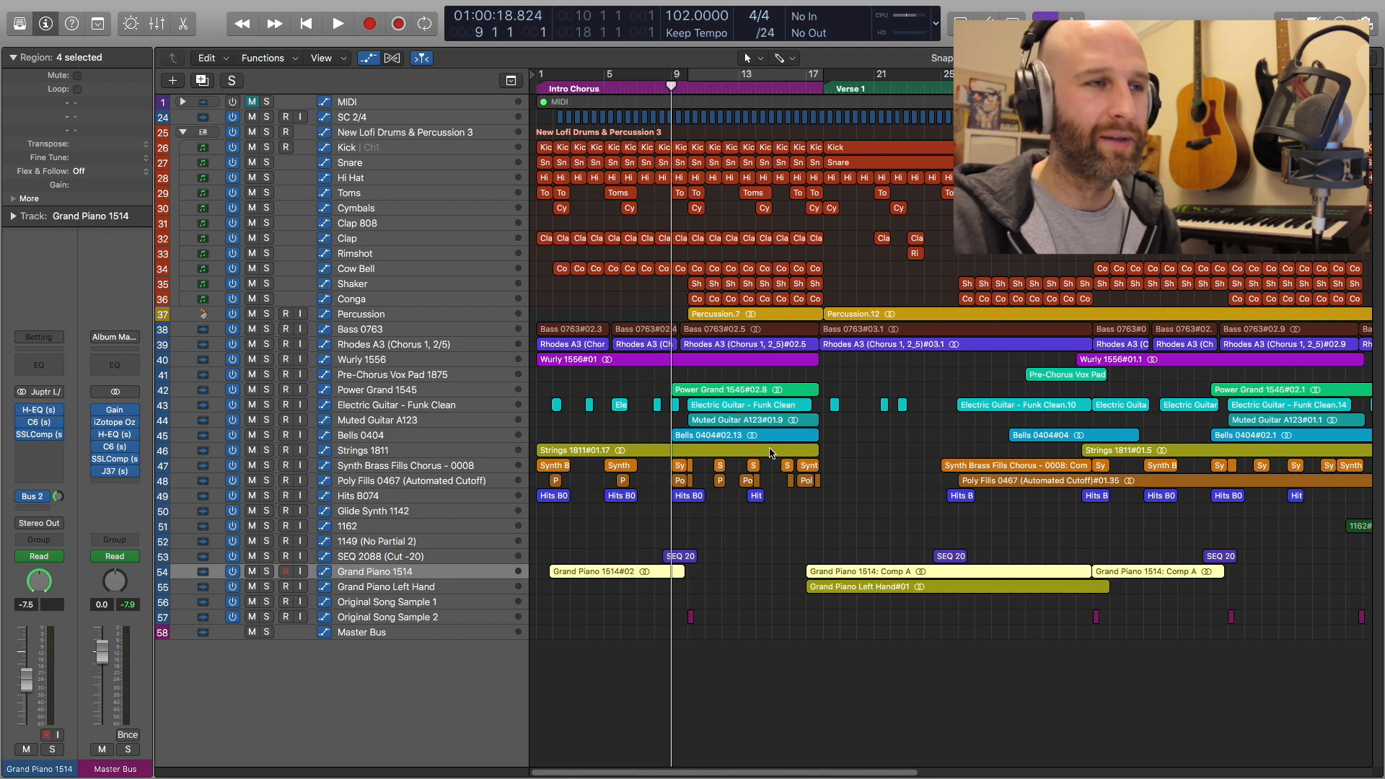
- Show the automation of the lower tracks through the Breakdown and Chorus 3, and fit the whole arrangement in view
{"action": "scroll", "coordinate": [770, 453], "scroll_direction": "right", "scroll_amount": 15}
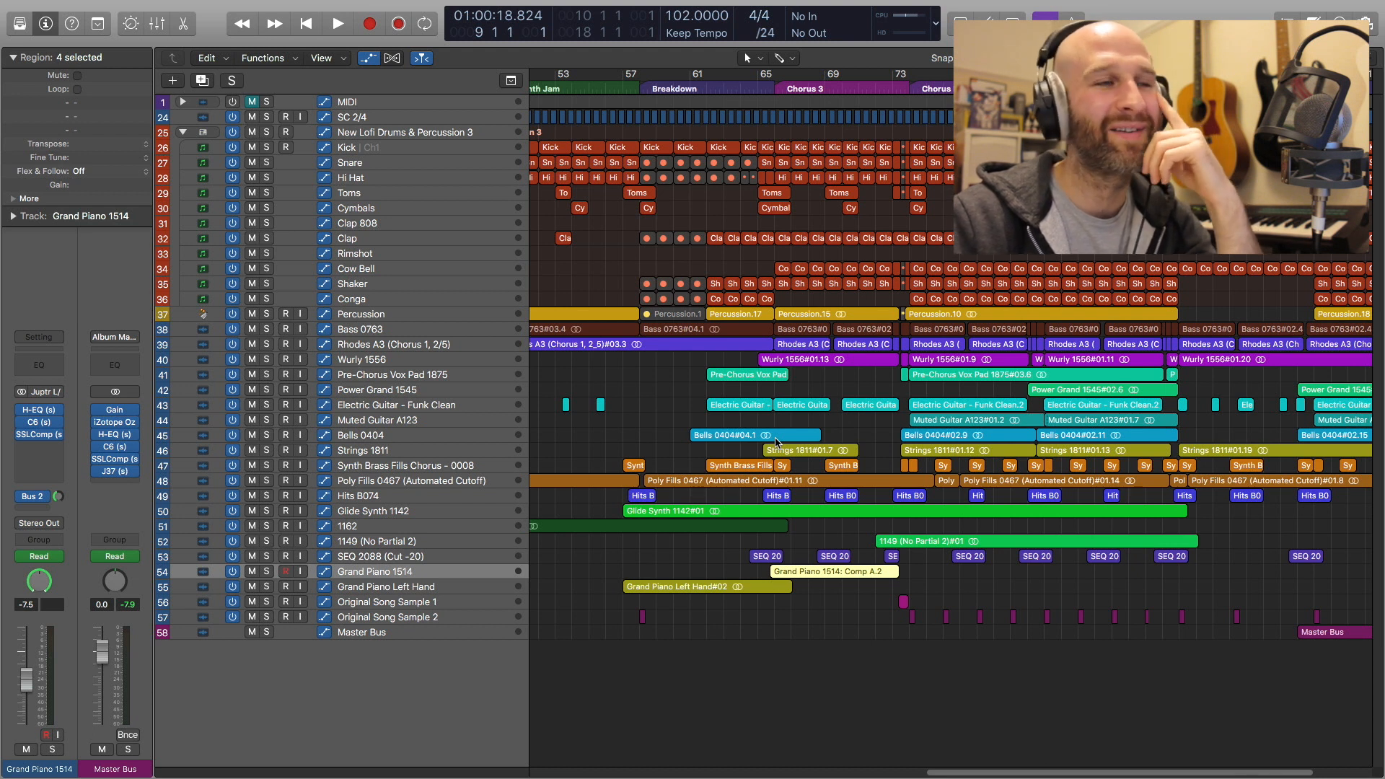
{"action": "key", "text": "super+Down"}
{"action": "key", "text": "super+Down"}
{"action": "key", "text": "super+Down"}
{"action": "key", "text": "super+Down"}
{"action": "key", "text": "super+Down"}
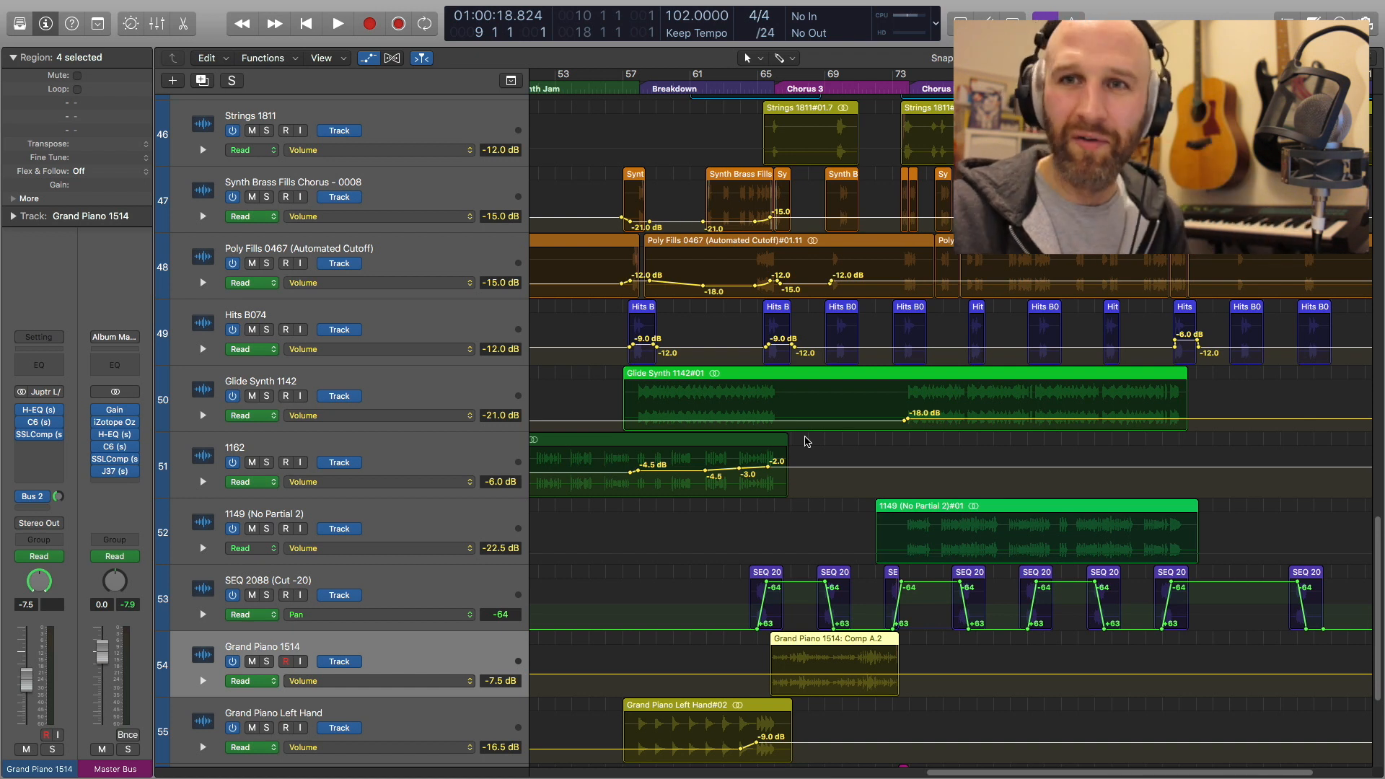
{"action": "scroll", "coordinate": [805, 441], "scroll_direction": "right", "scroll_amount": 3}
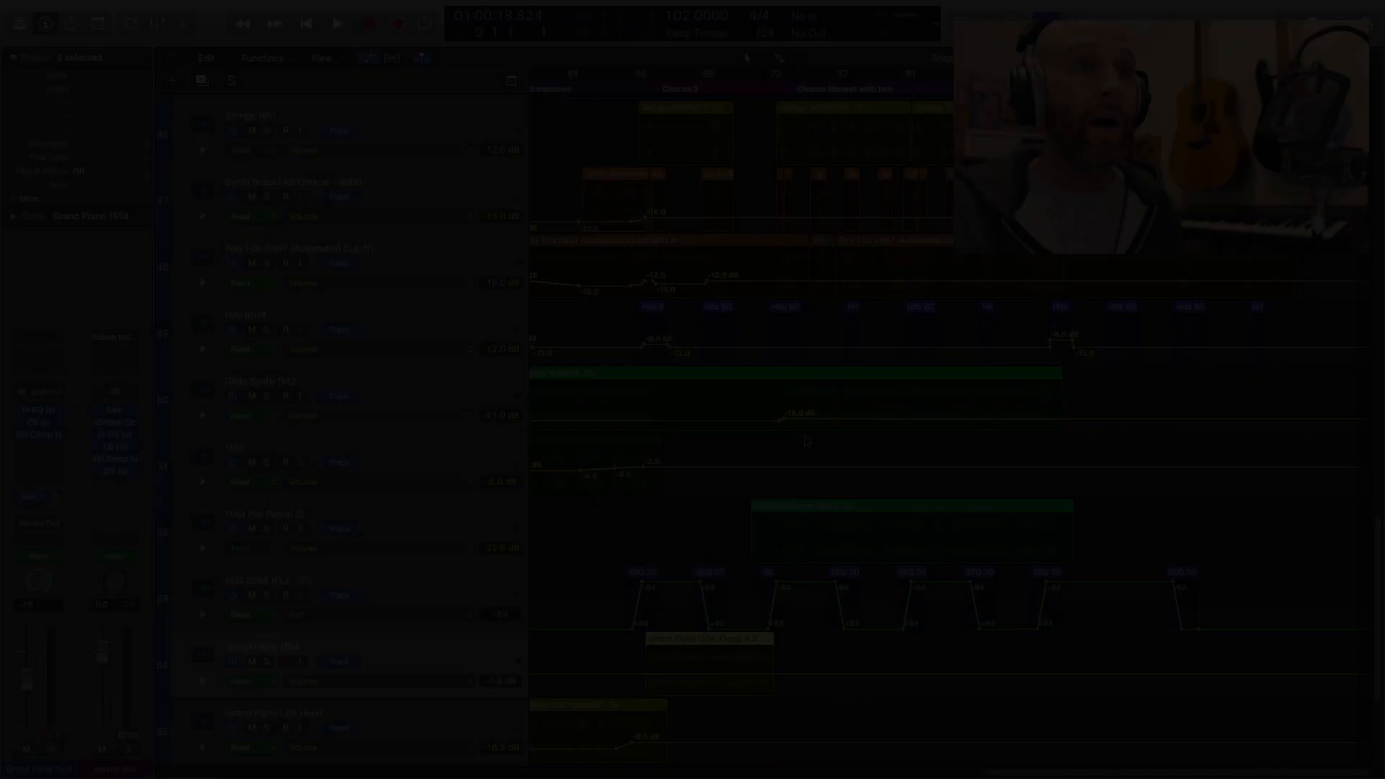
{"action": "key", "text": "z"}
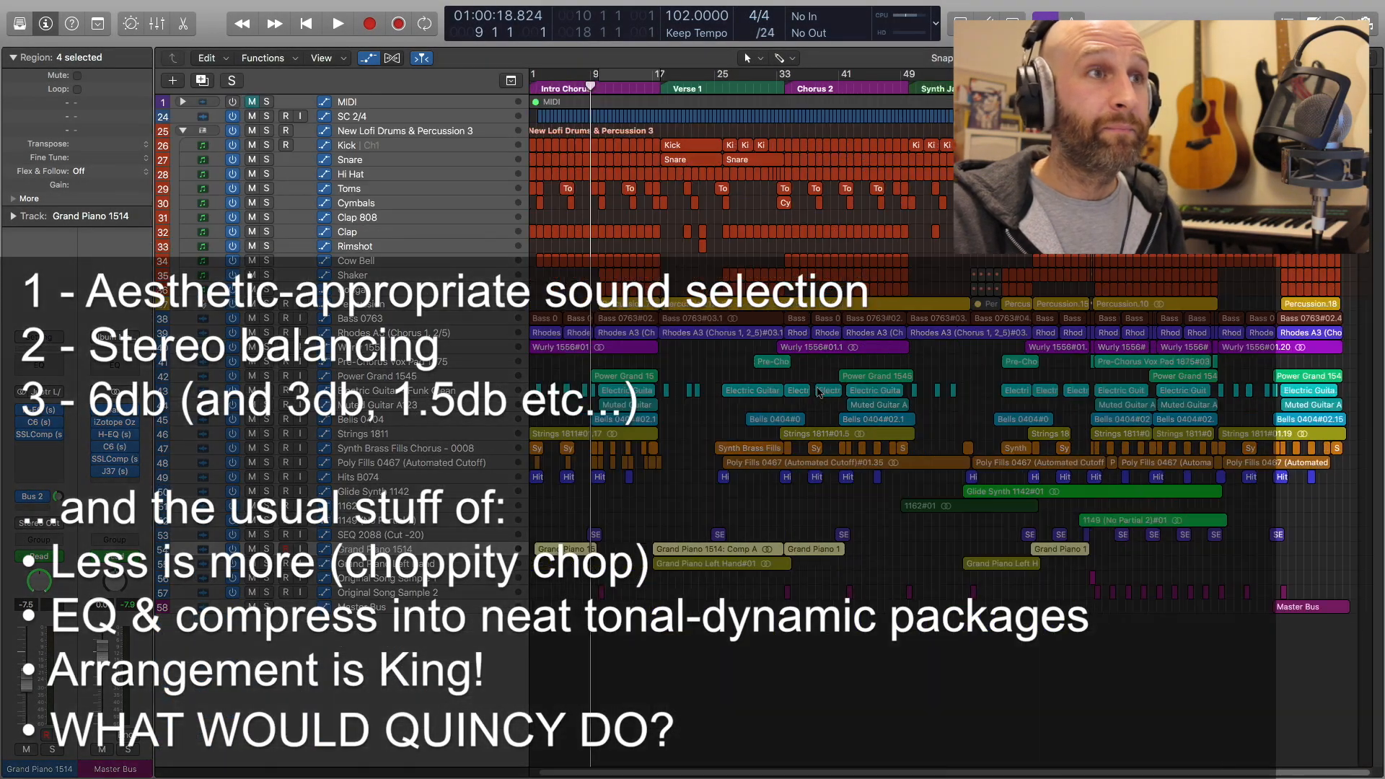